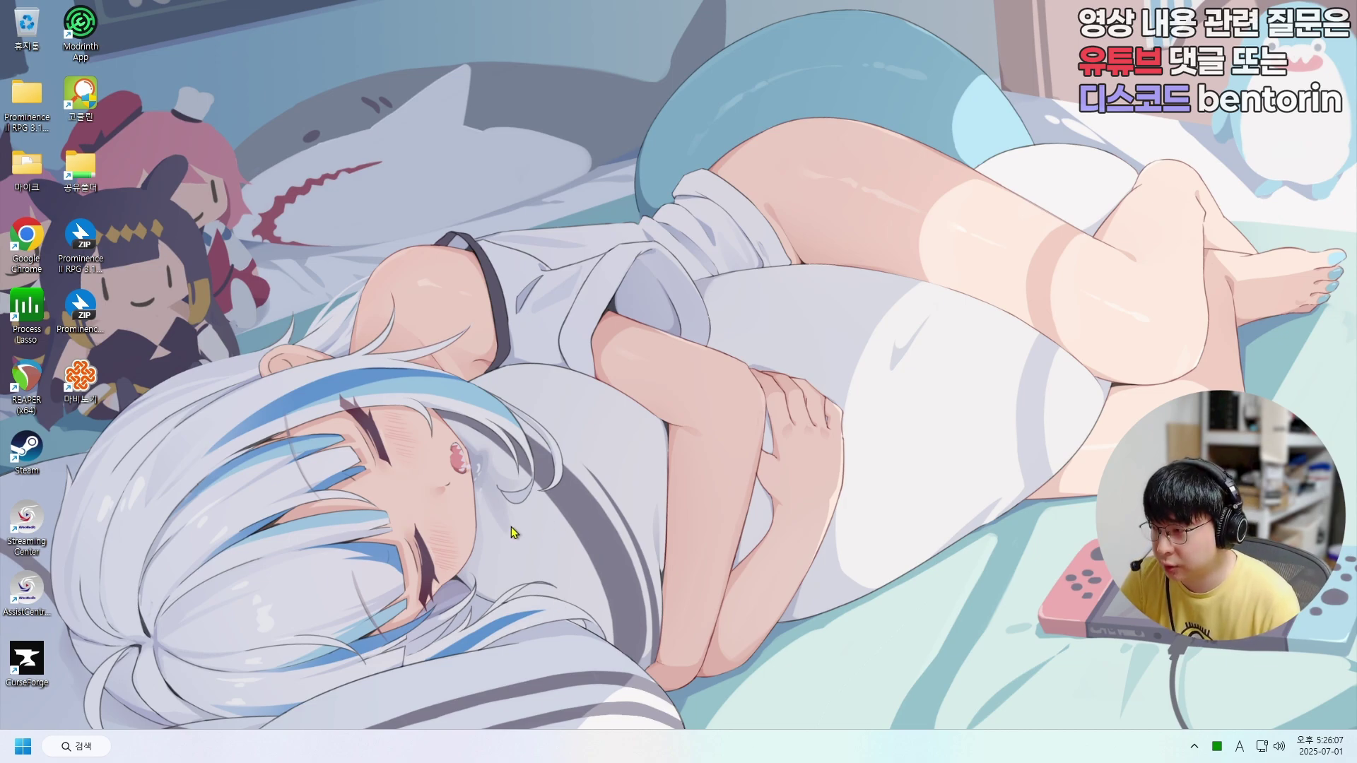
- Examine the default playback and recording devices in the Windows sound settings, then close the Sound dialog
right_click(1280, 749)
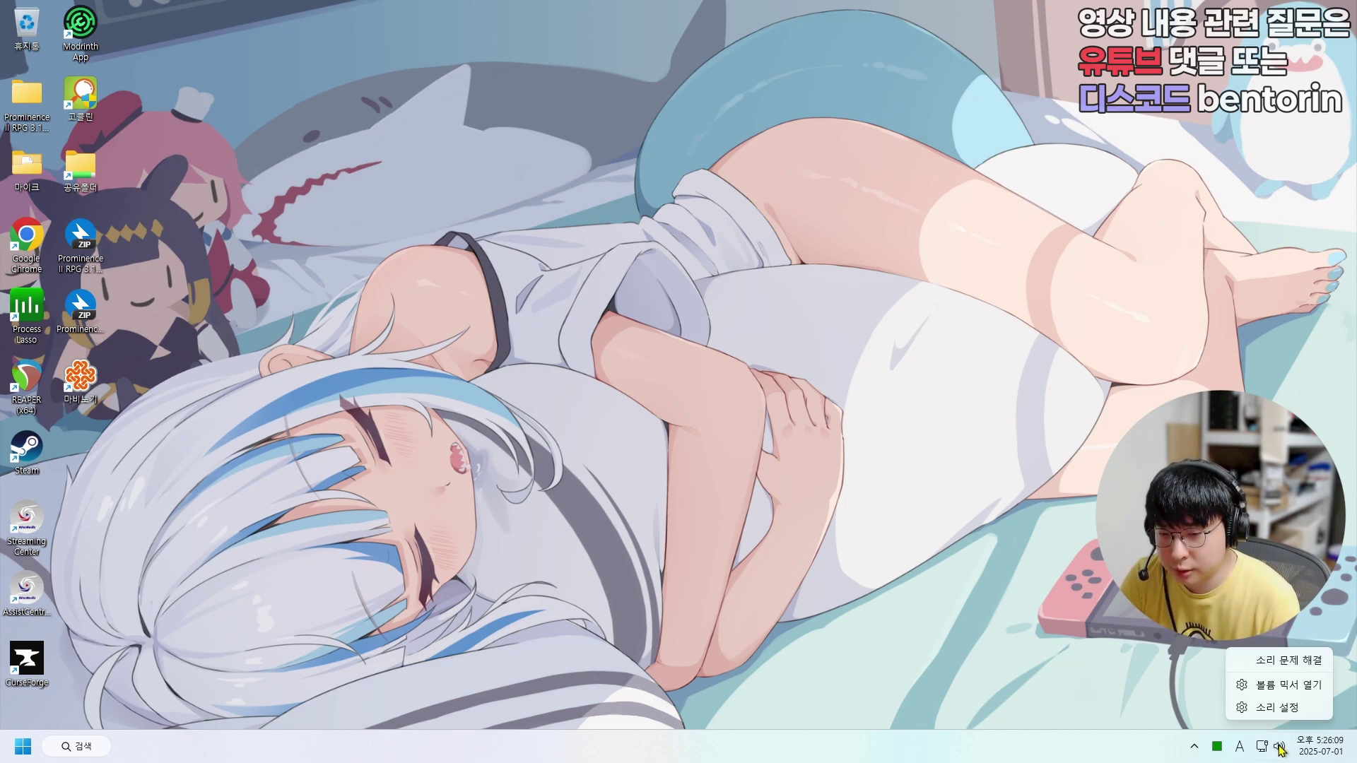
left_click(1283, 707)
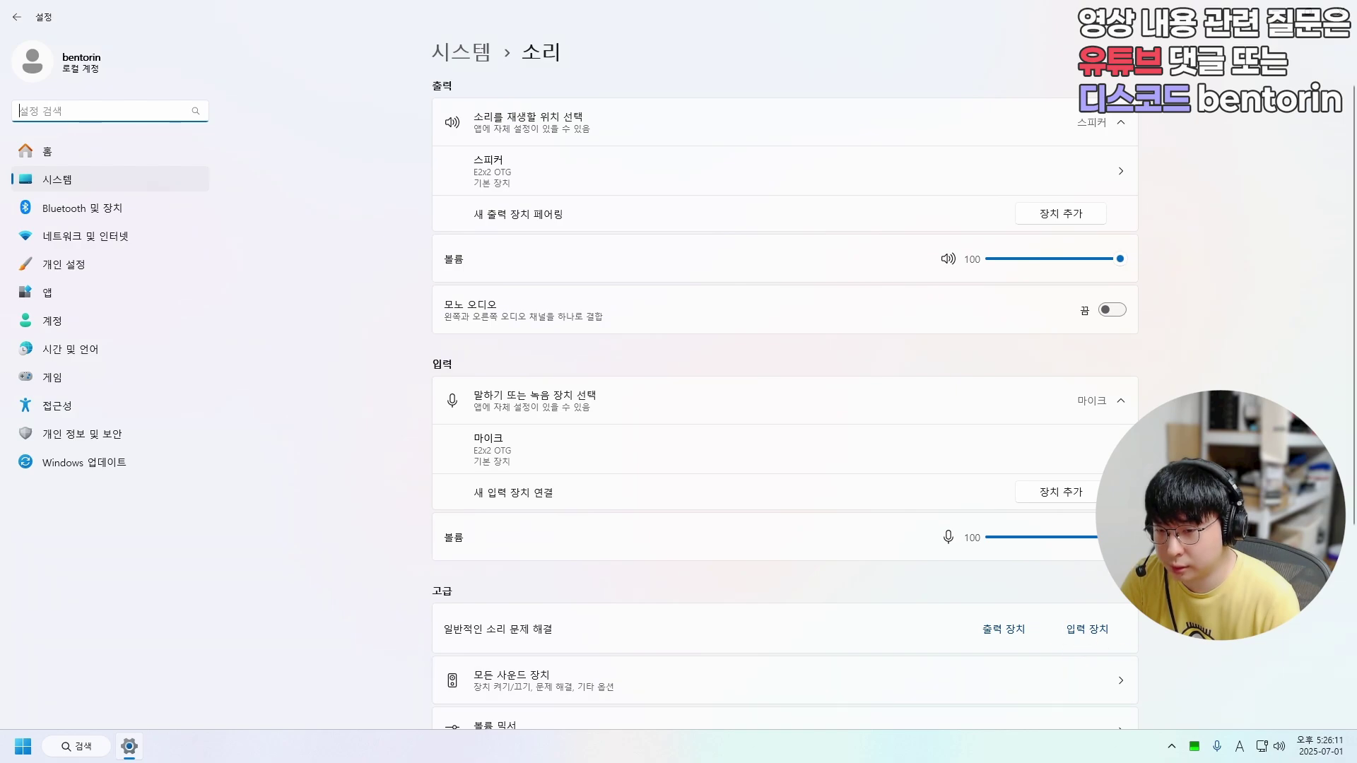
scroll(557, 507, "down", 5)
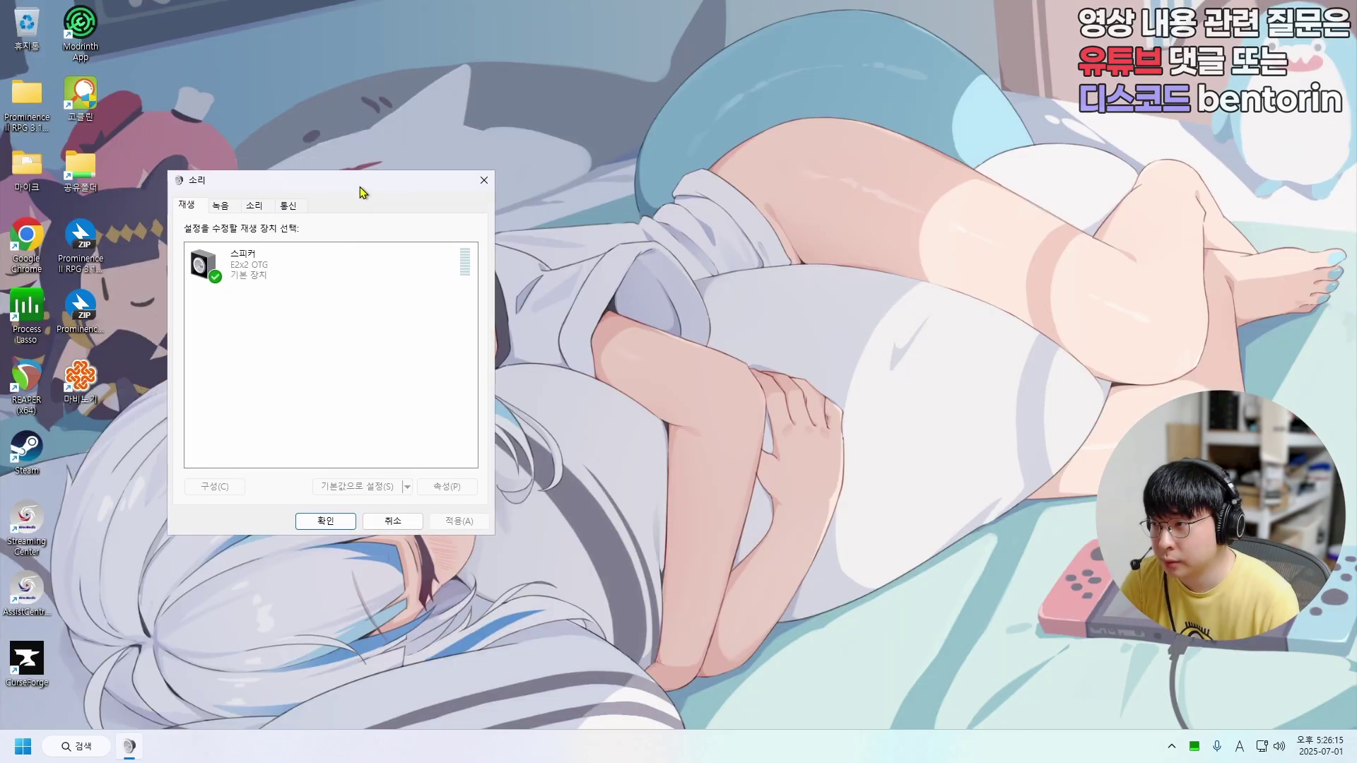
left_click(244, 267)
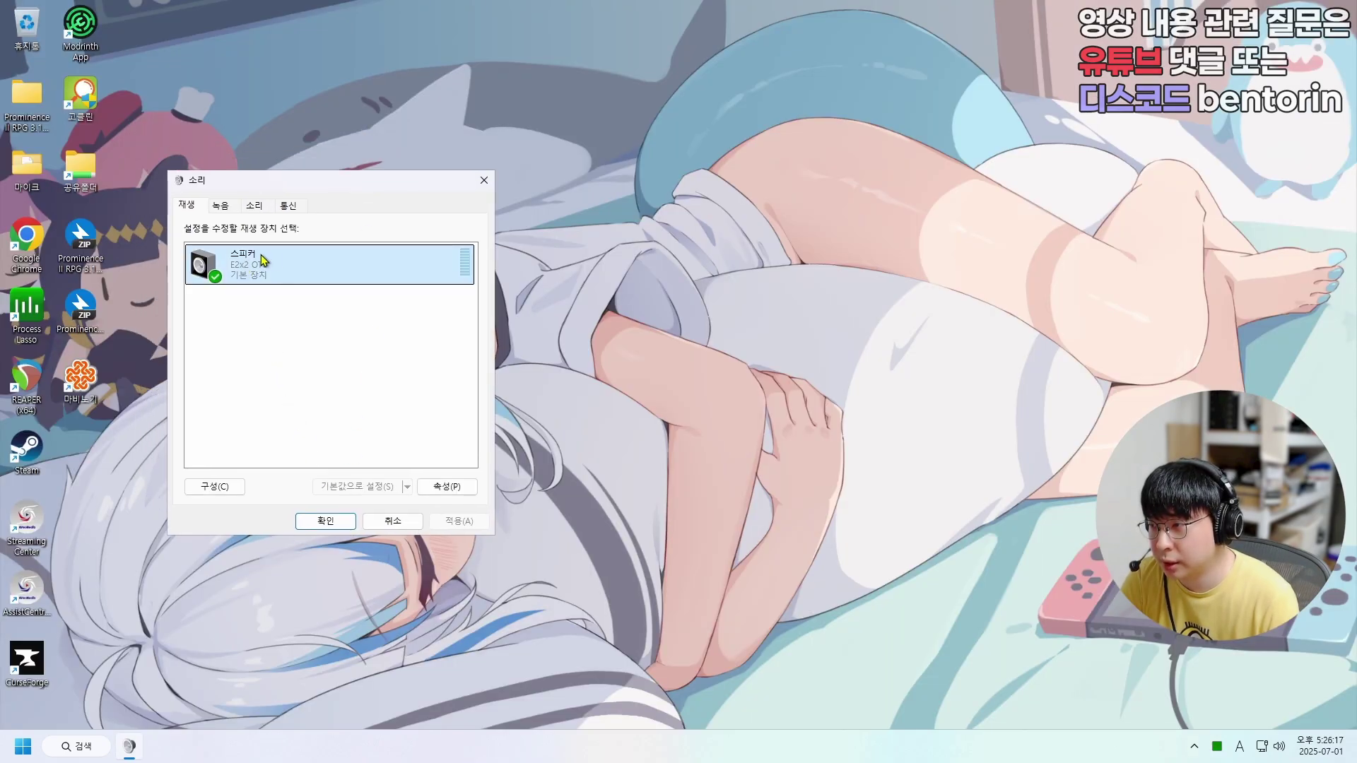
left_click(222, 206)
left_click(247, 275)
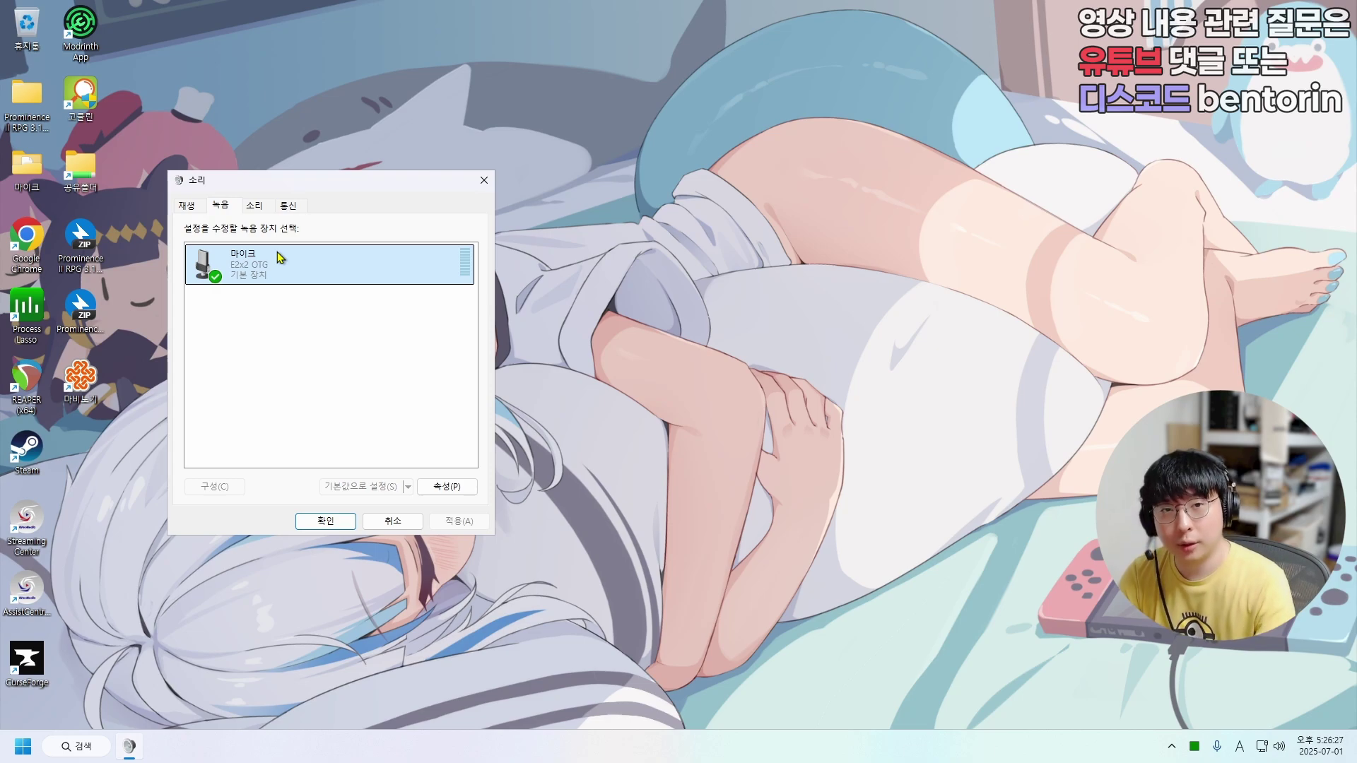
left_click(188, 206)
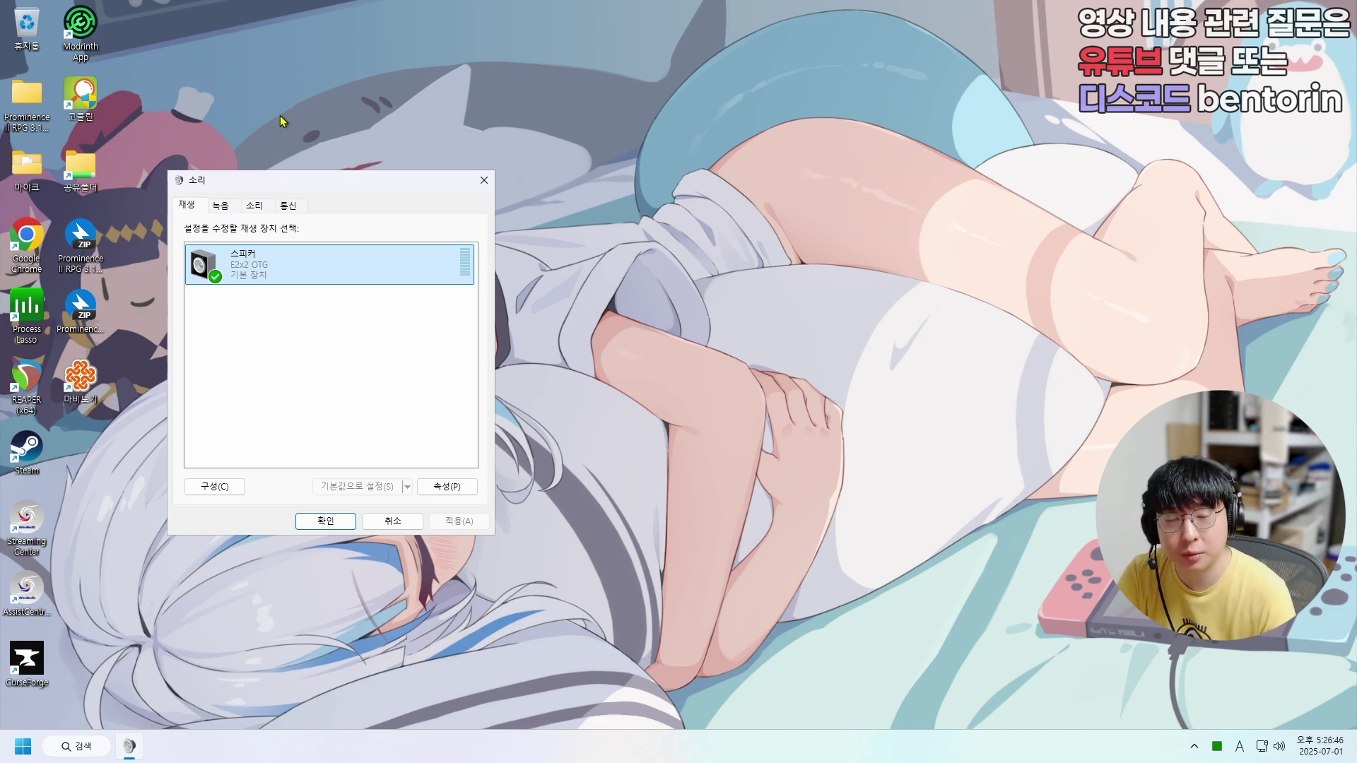
left_click_drag(280, 180, 234, 67)
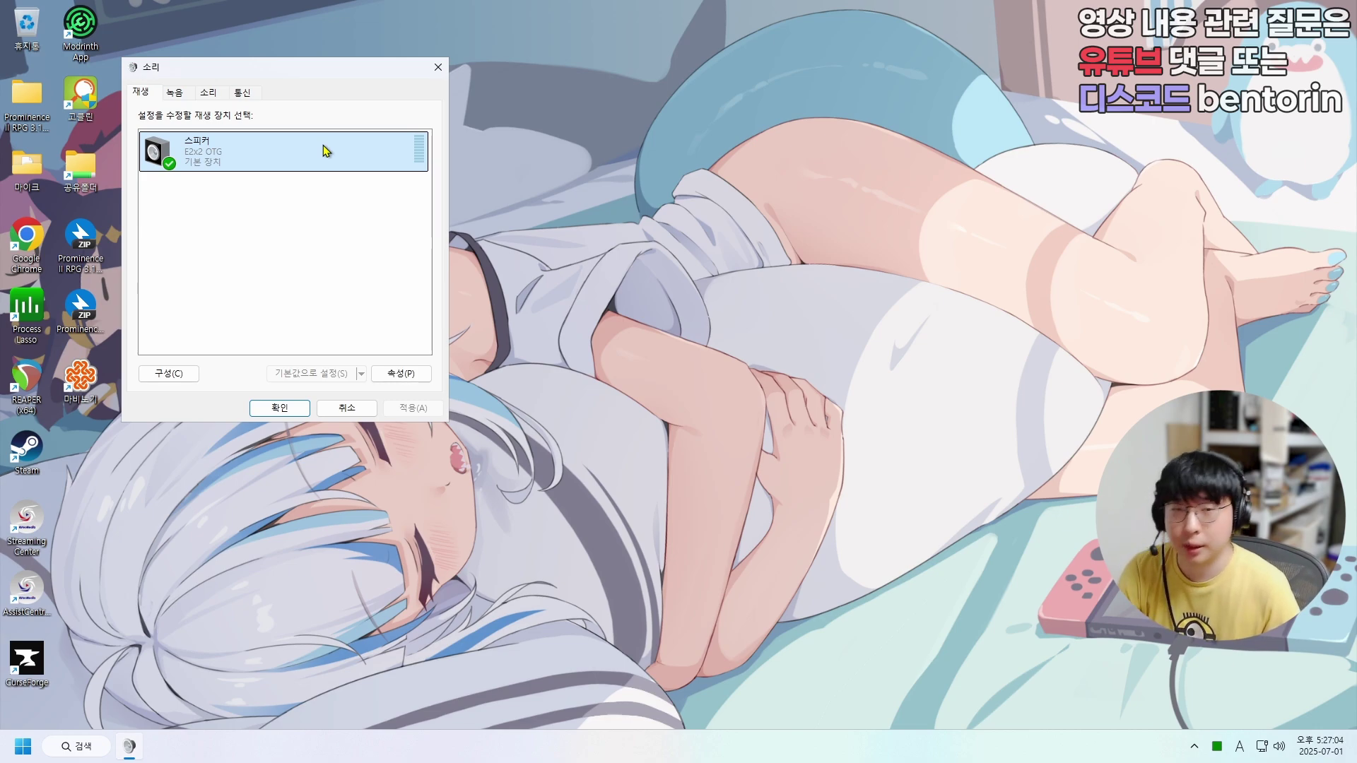
left_click(438, 67)
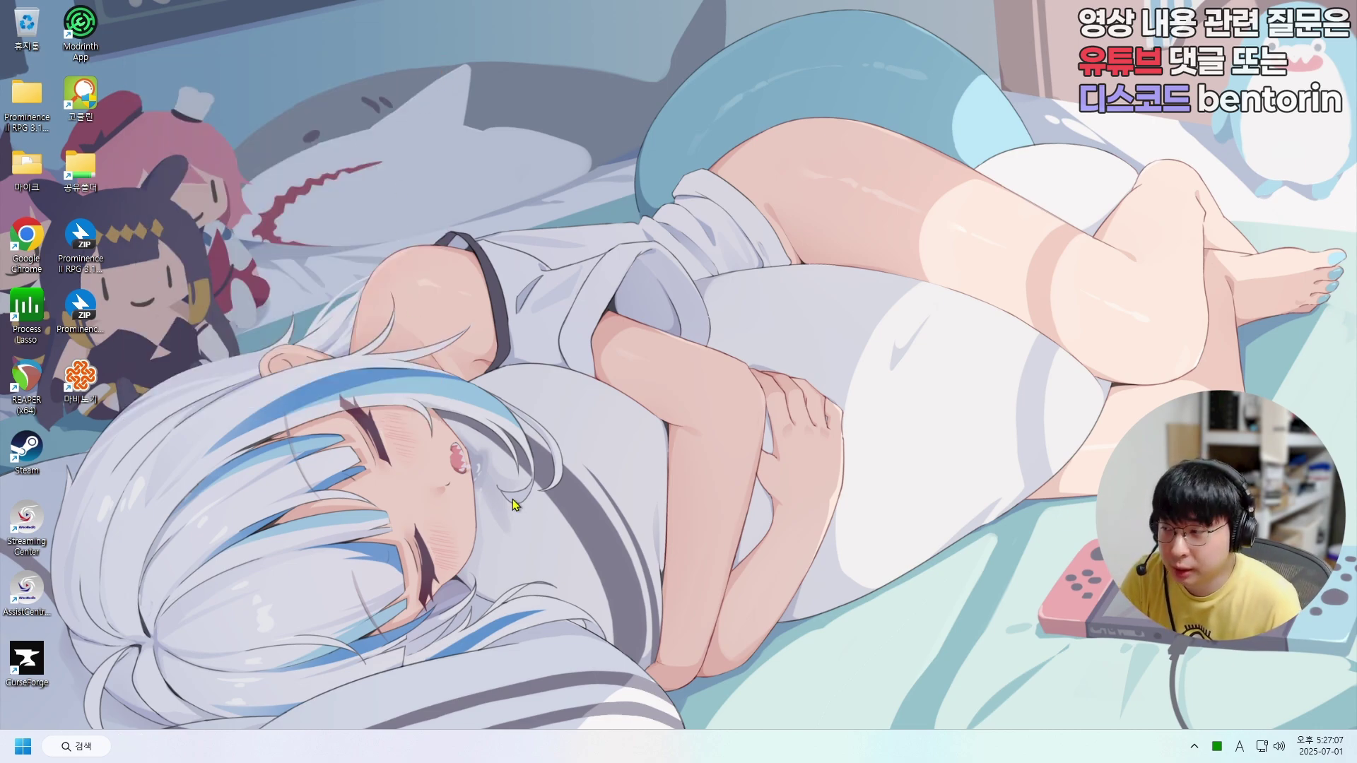
- Switch to Chrome, go to google.com and search for "topping e2x2 otg"
double_click(31, 243)
type("go")
type("ogle.")
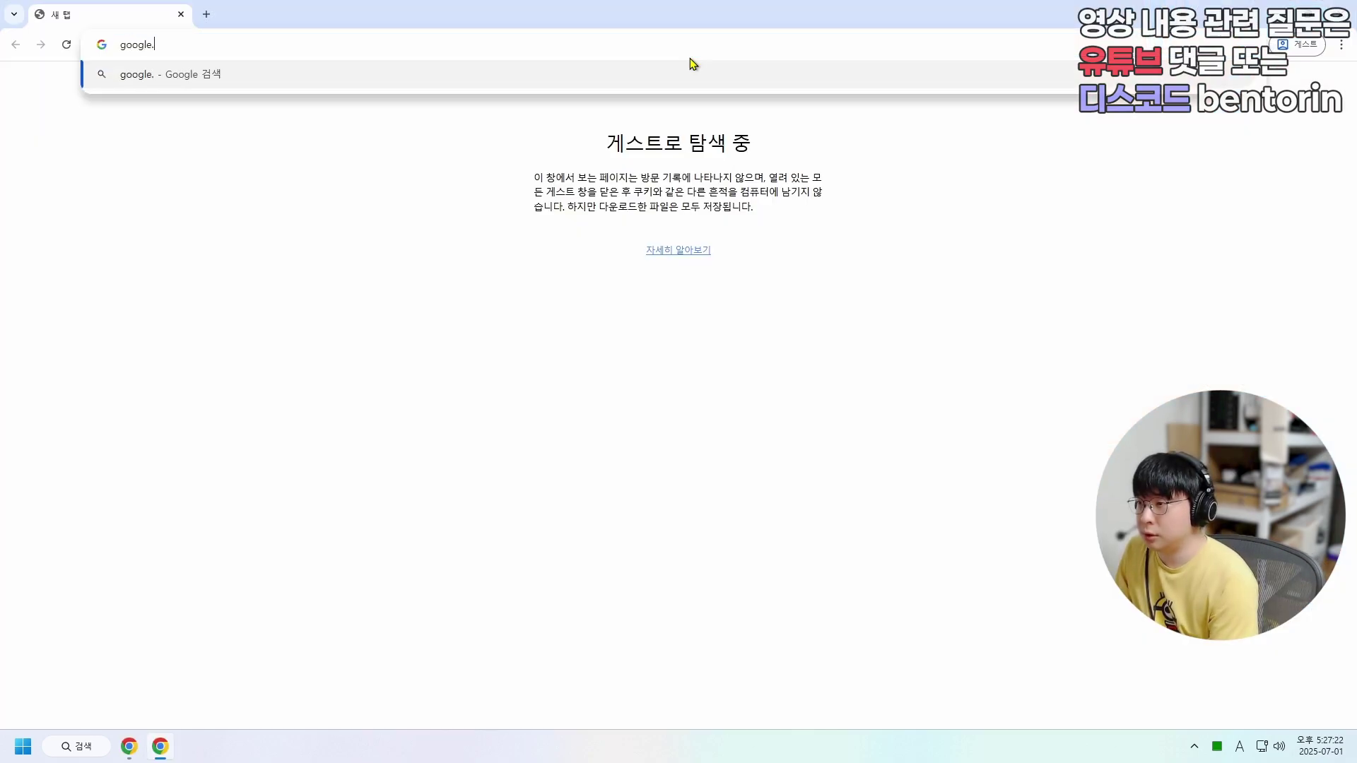
type("com")
key("Return")
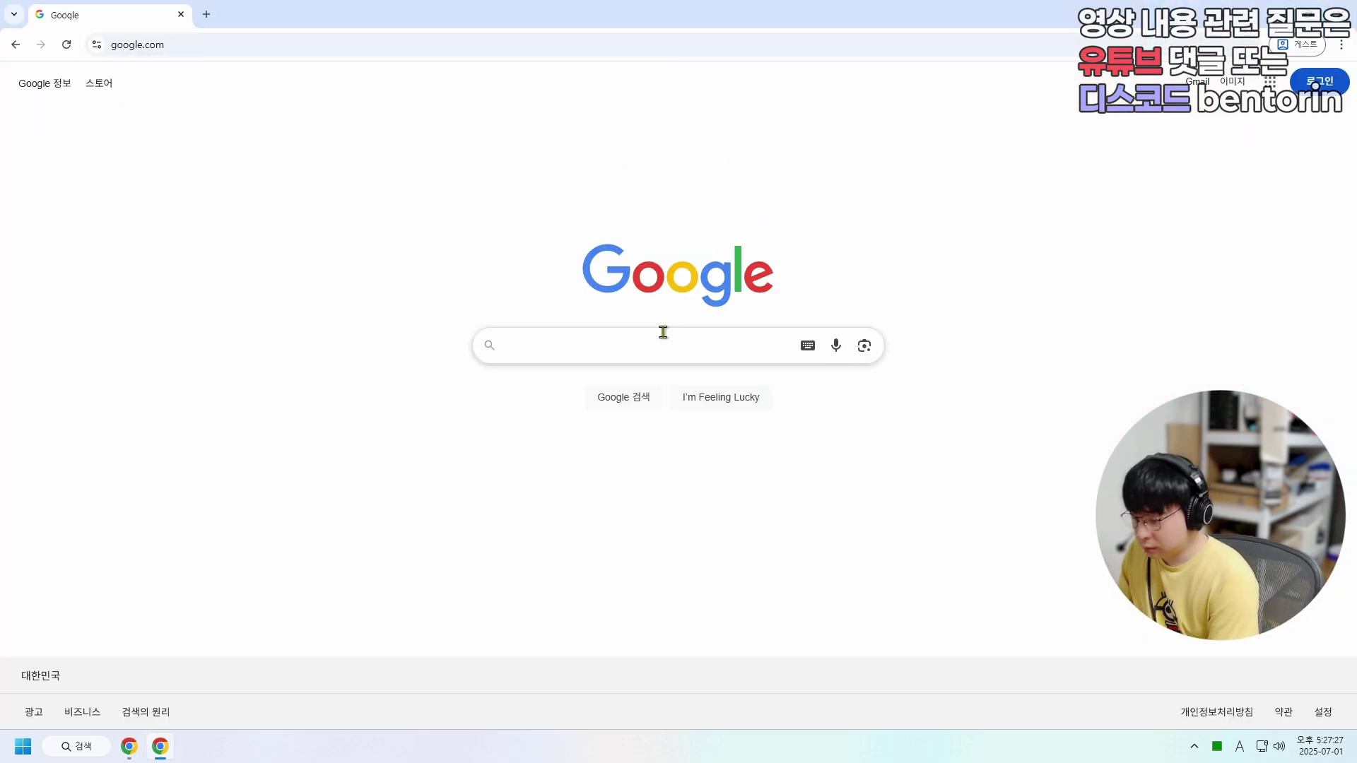
type("topping e")
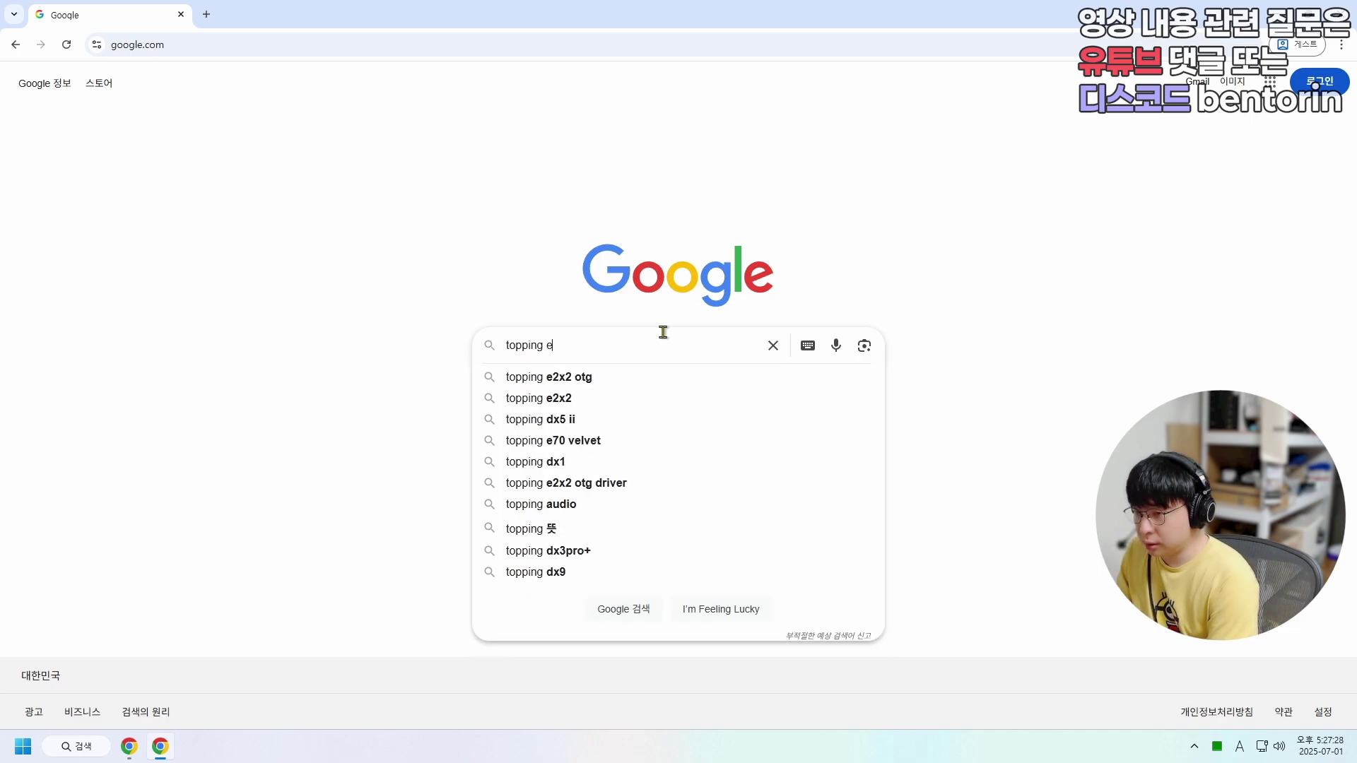
type("2x2 otg")
key("Return")
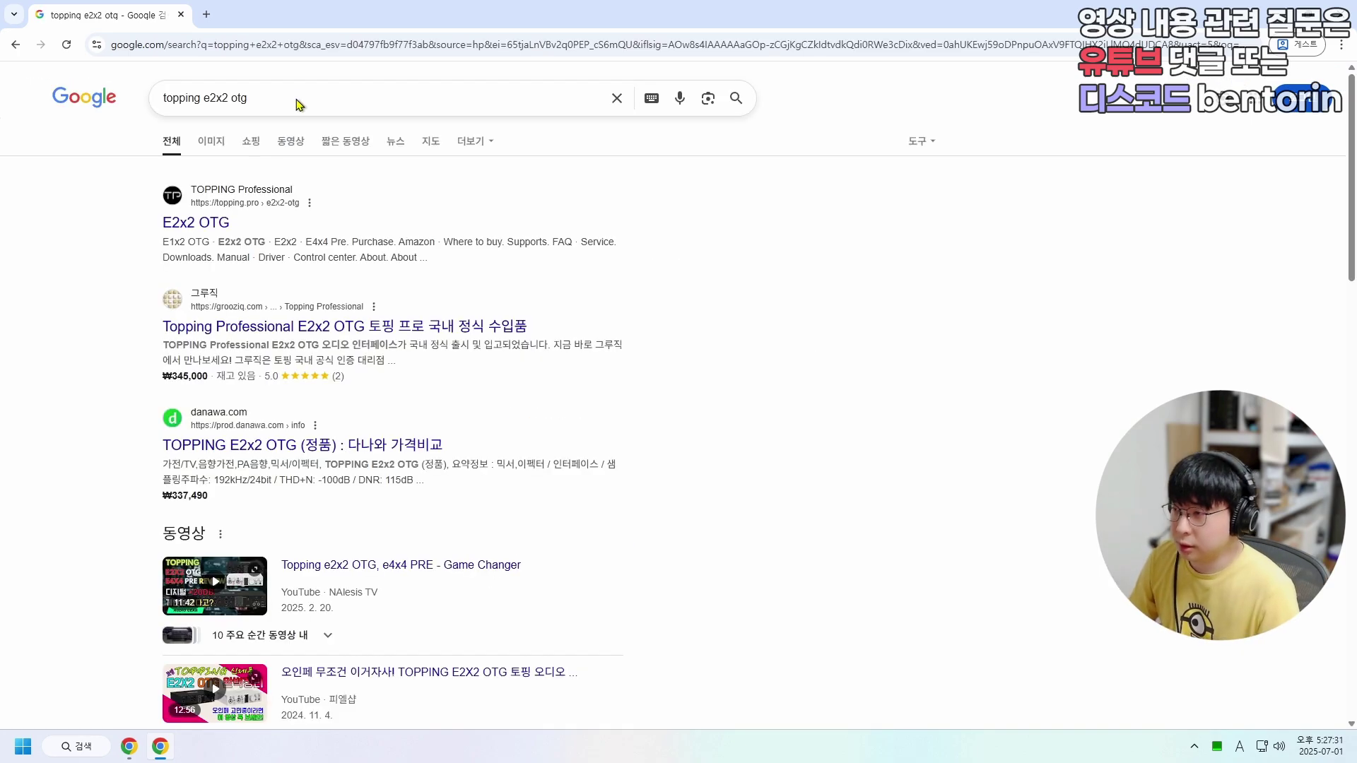
- Refine the search to "topping e2x2 otg driver" and open the TOPPING Professional downloads page
left_click(296, 100)
type("driver")
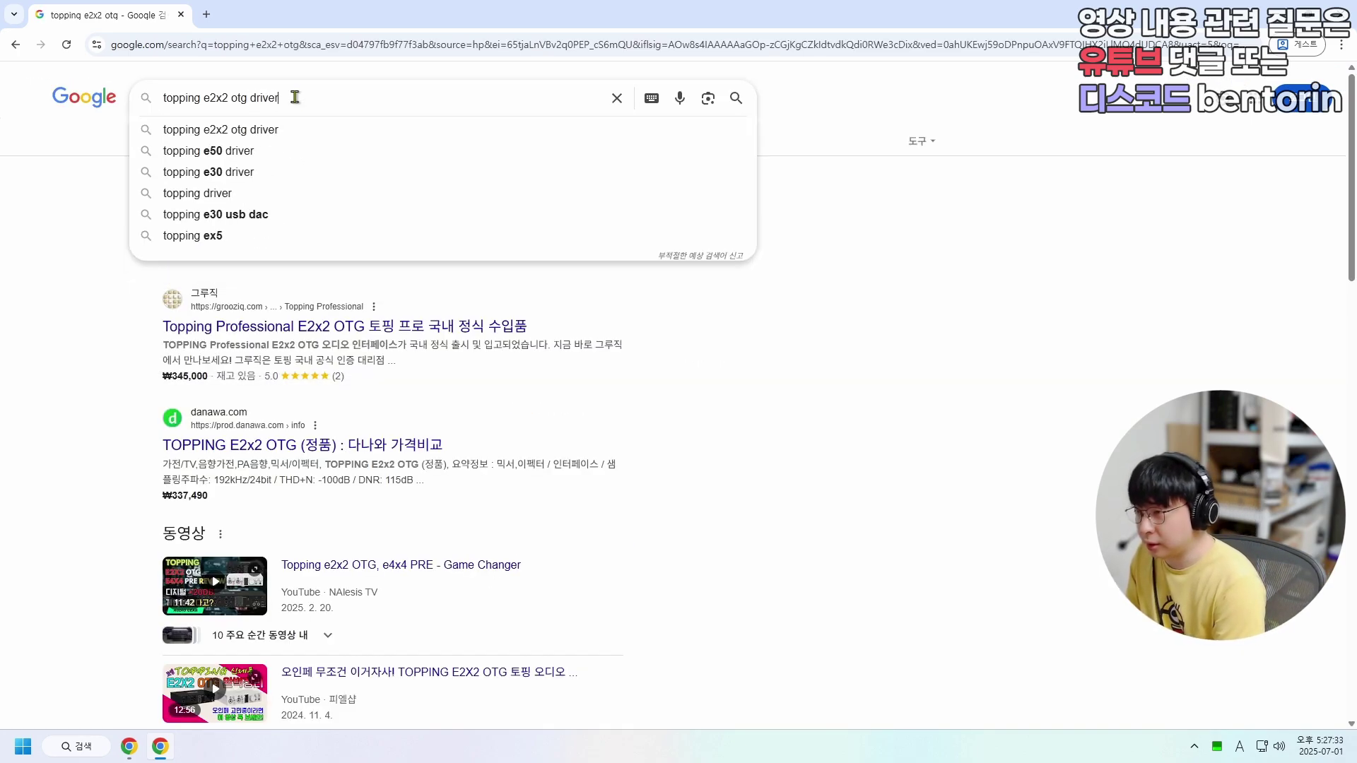
key("Return")
left_click(281, 221)
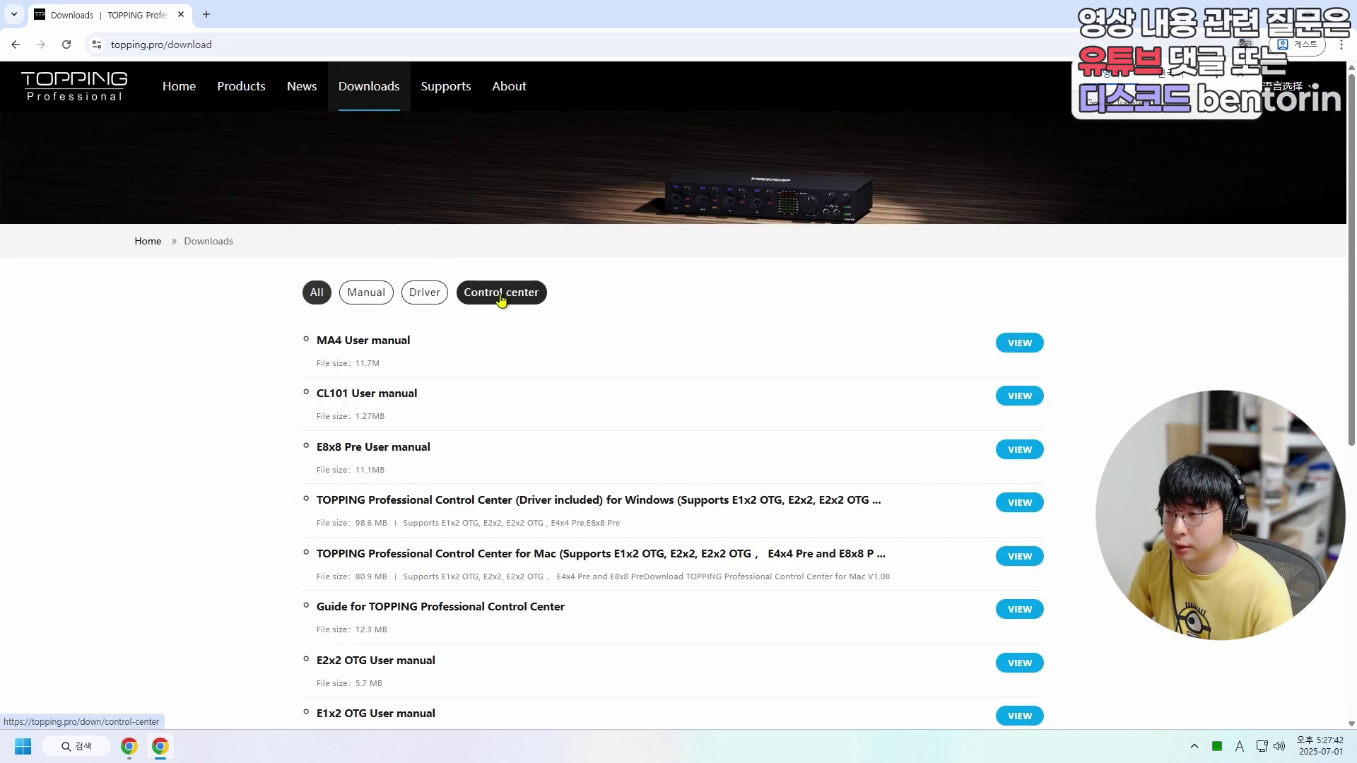
- Download the TOPPING Professional Control Center for Windows with driver included, saving the V1.12 Setup zip in the 다운로드 folder
left_click(501, 301)
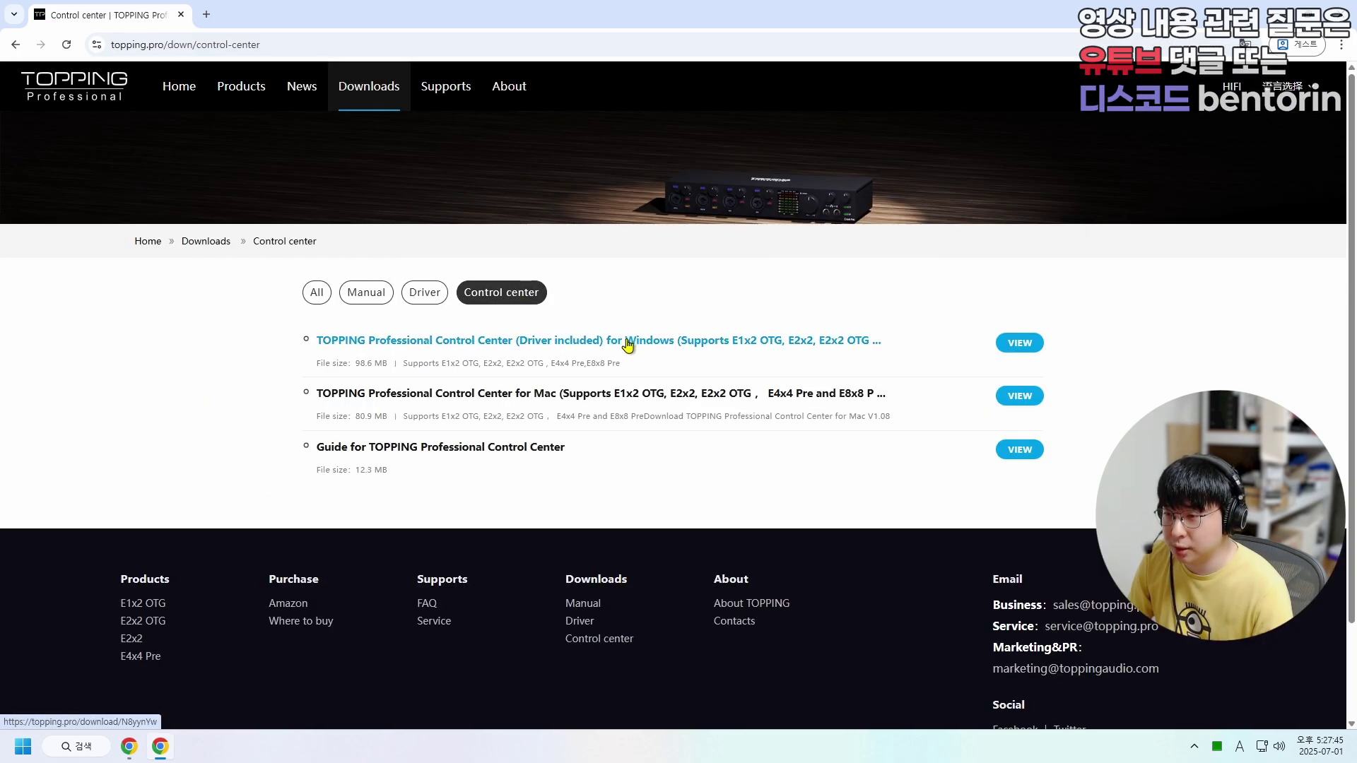
left_click(627, 341)
left_click(350, 432)
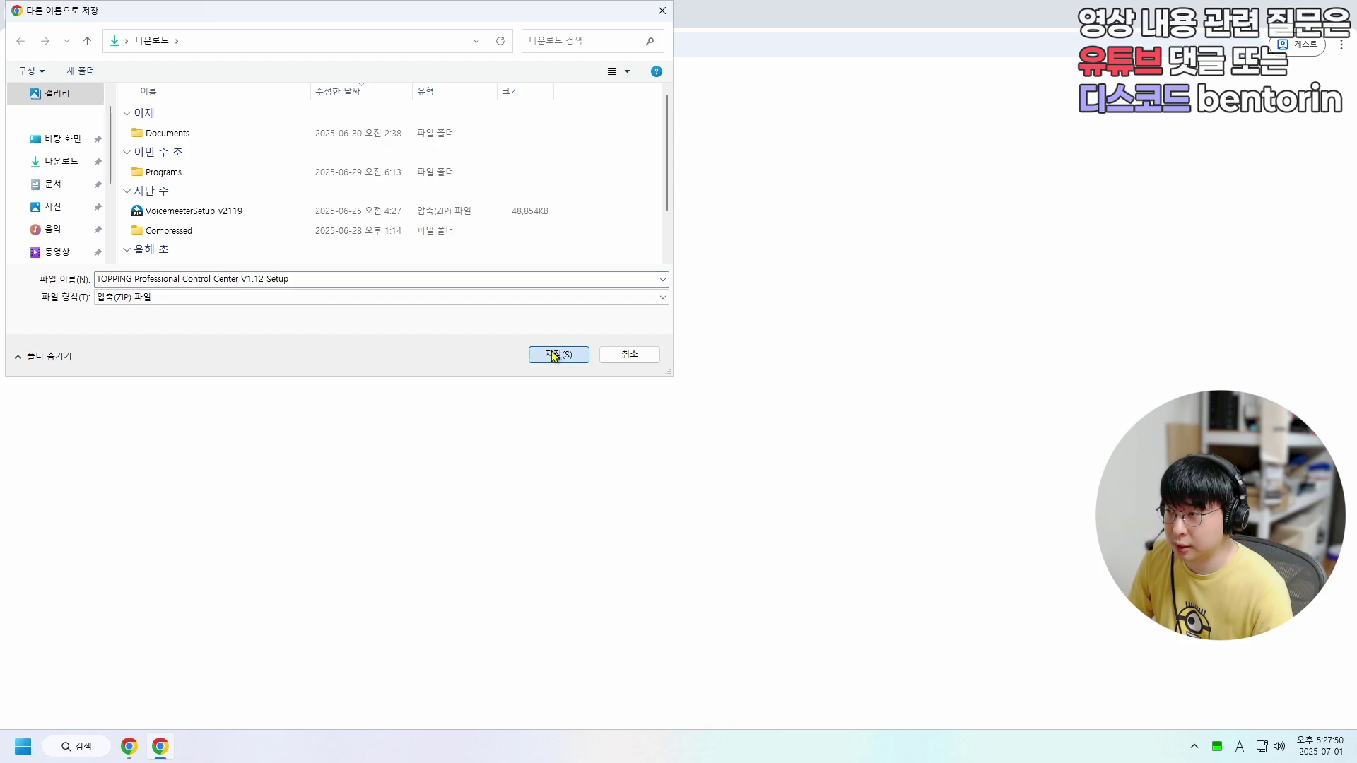
left_click(555, 355)
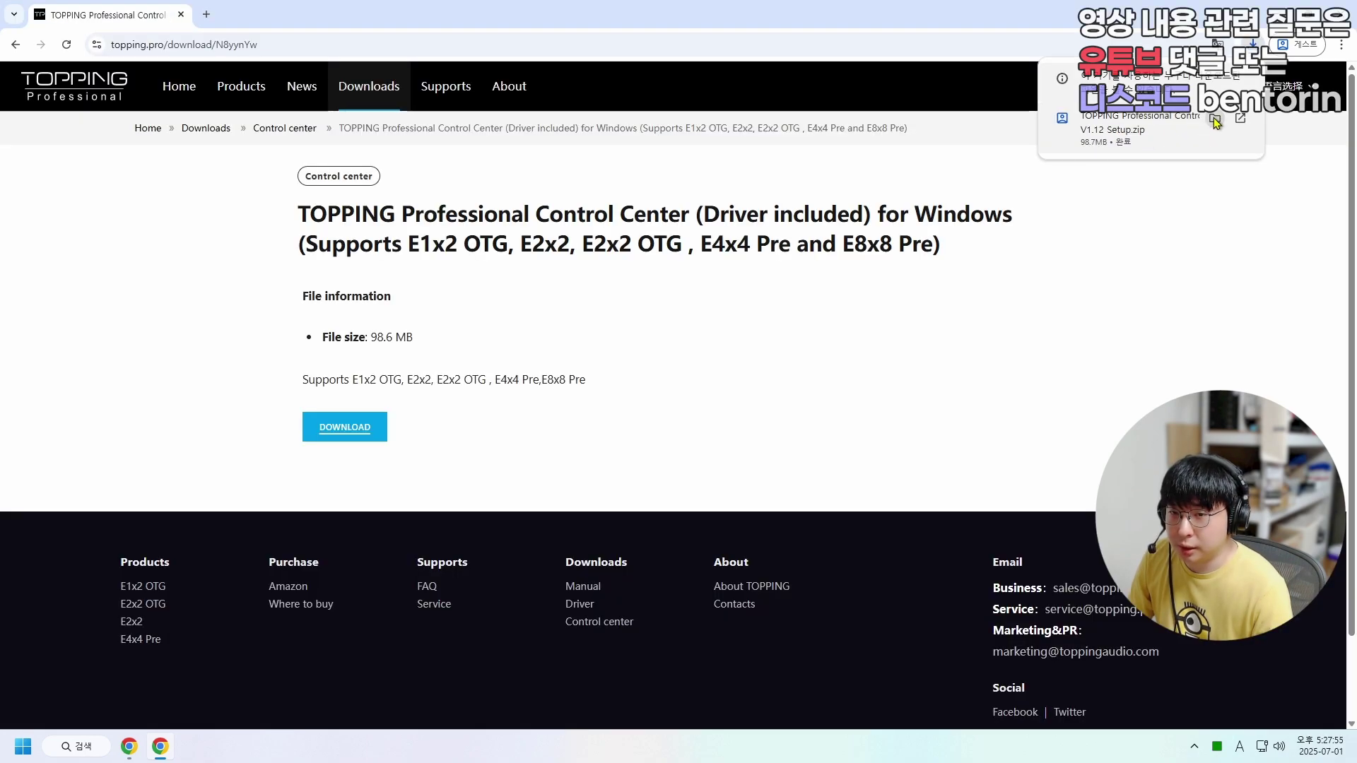
- Extract the downloaded TOPPING Professional Control Center V1.12 Setup zip in its folder and run the extracted installer
left_click(1215, 120)
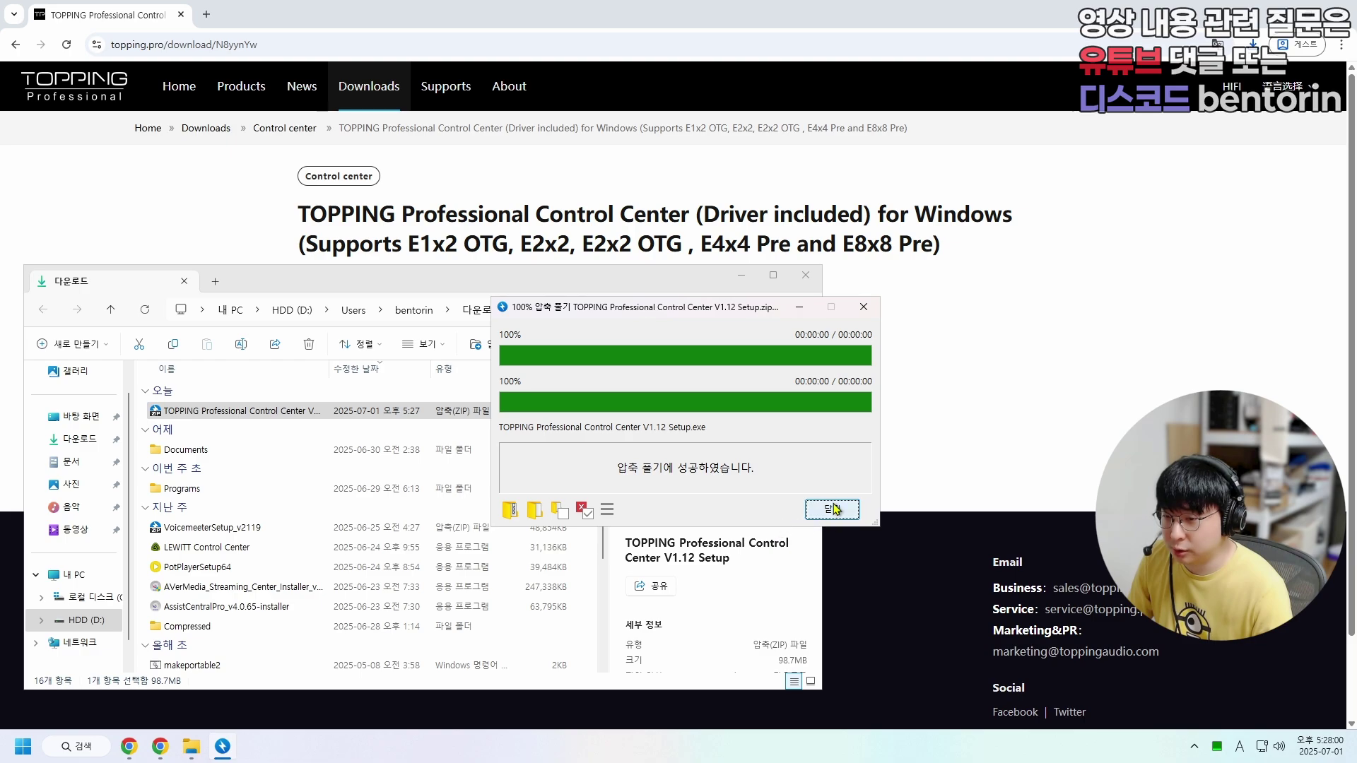
left_click(832, 508)
scroll(226, 544, "down", 3)
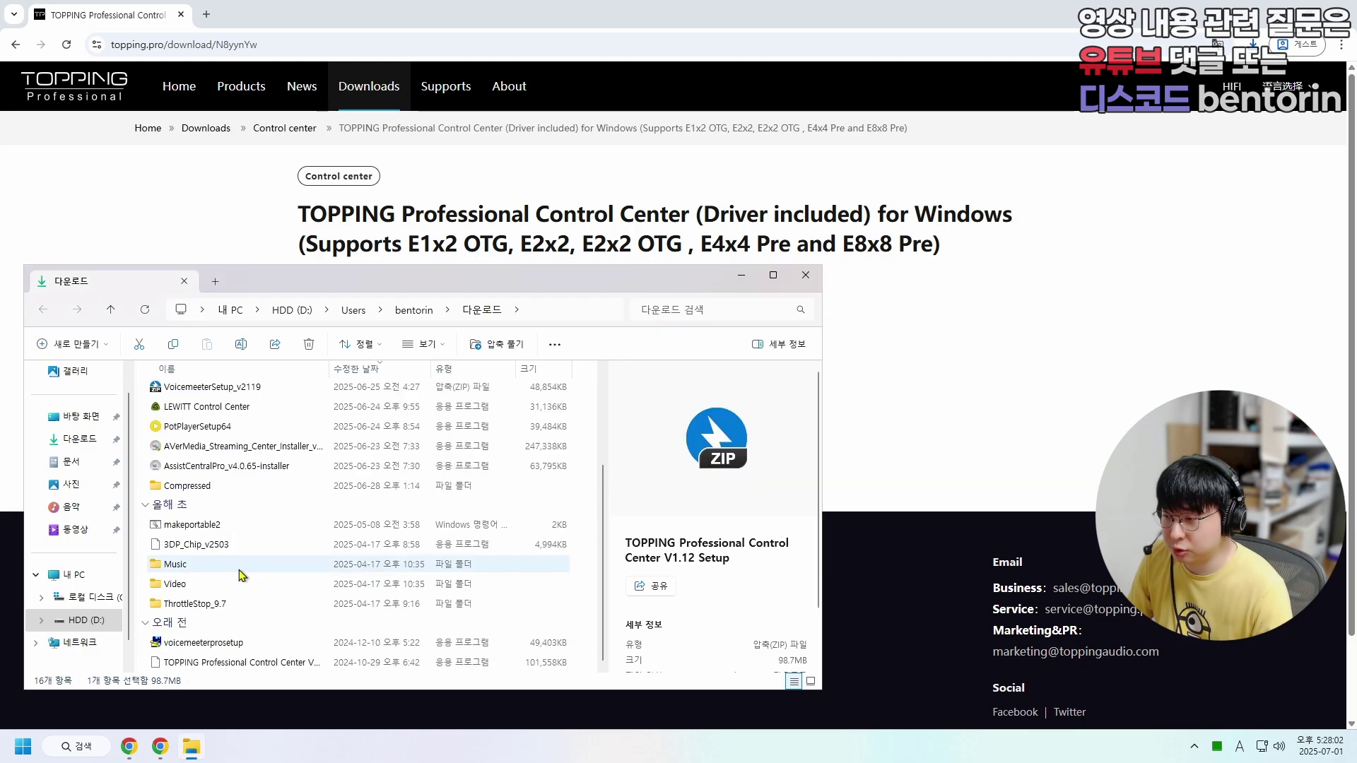
double_click(205, 663)
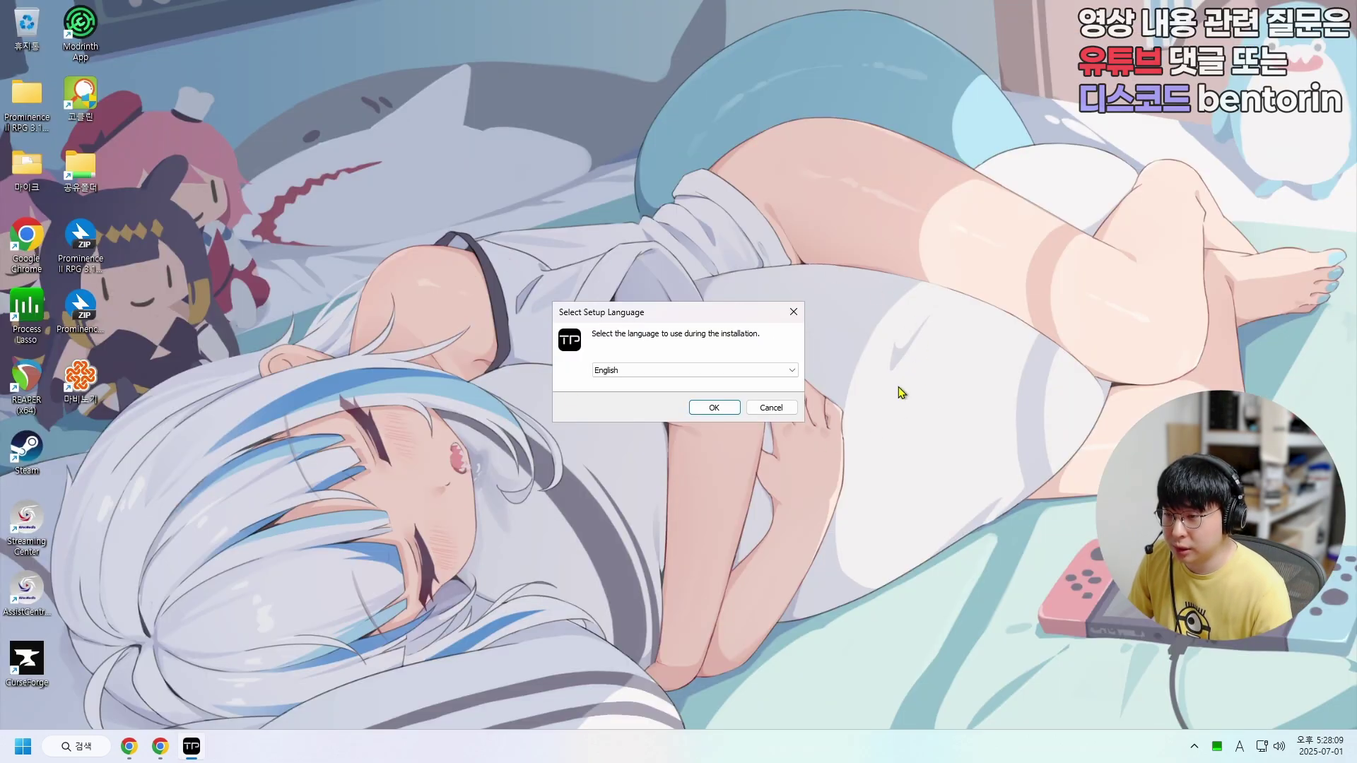
- Install the Control Center in English in the default folder, confirming the audio interface is disconnected and adding a desktop shortcut
left_click(712, 408)
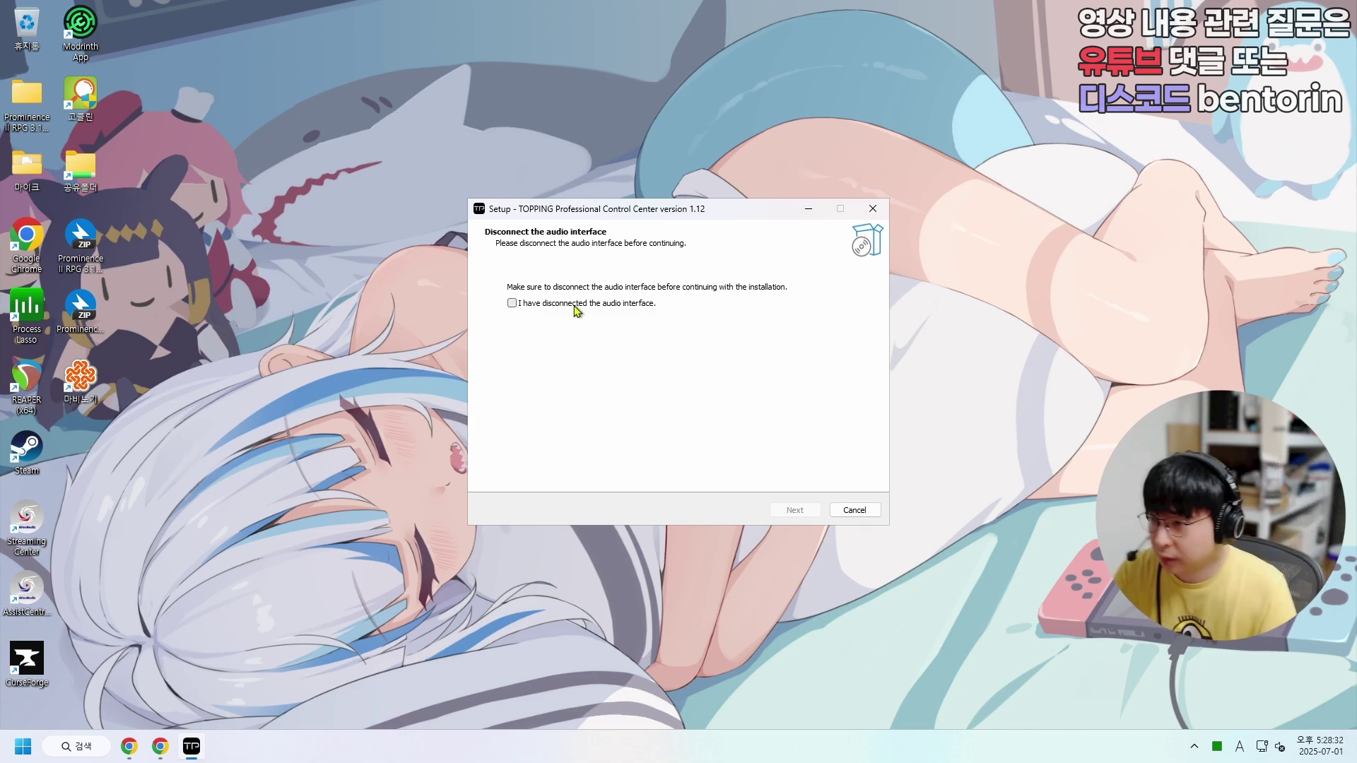
left_click(519, 307)
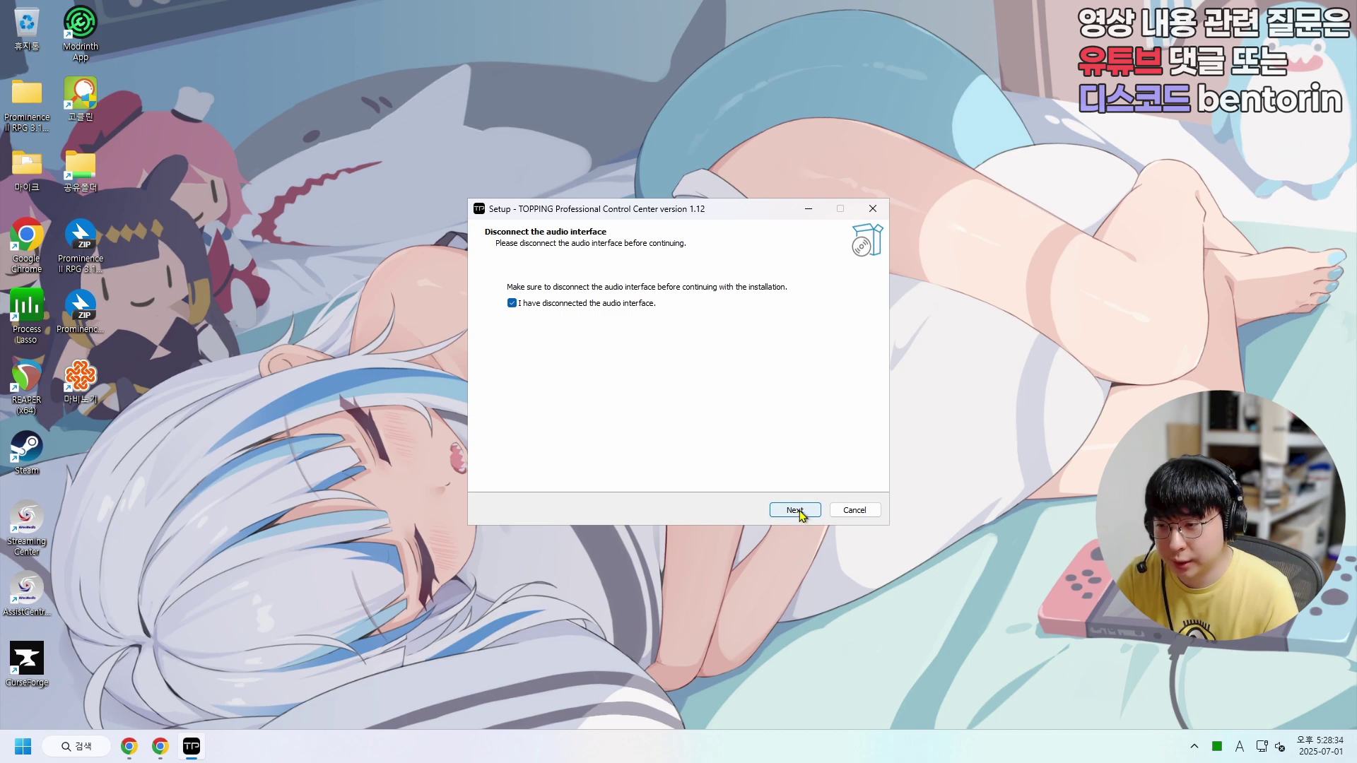
left_click(796, 510)
left_click(567, 467)
left_click(798, 510)
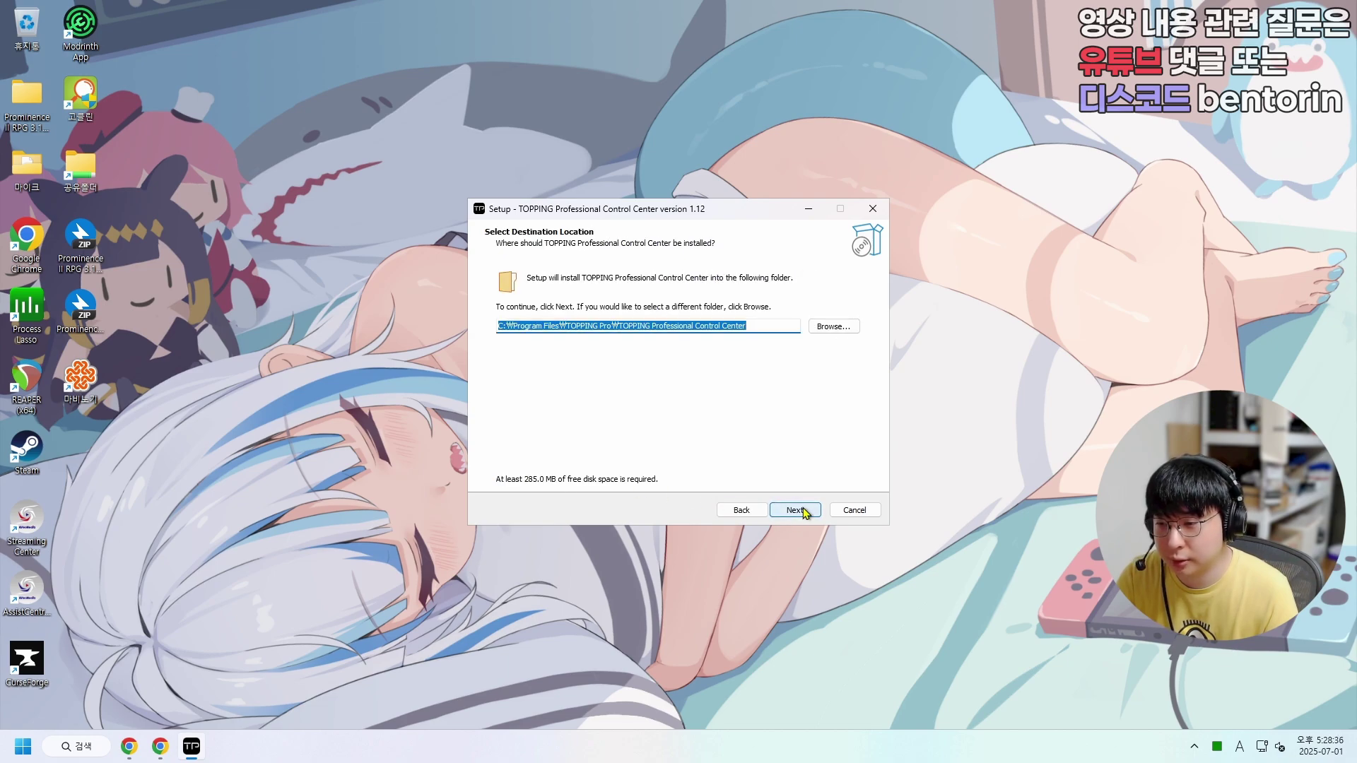
left_click(804, 511)
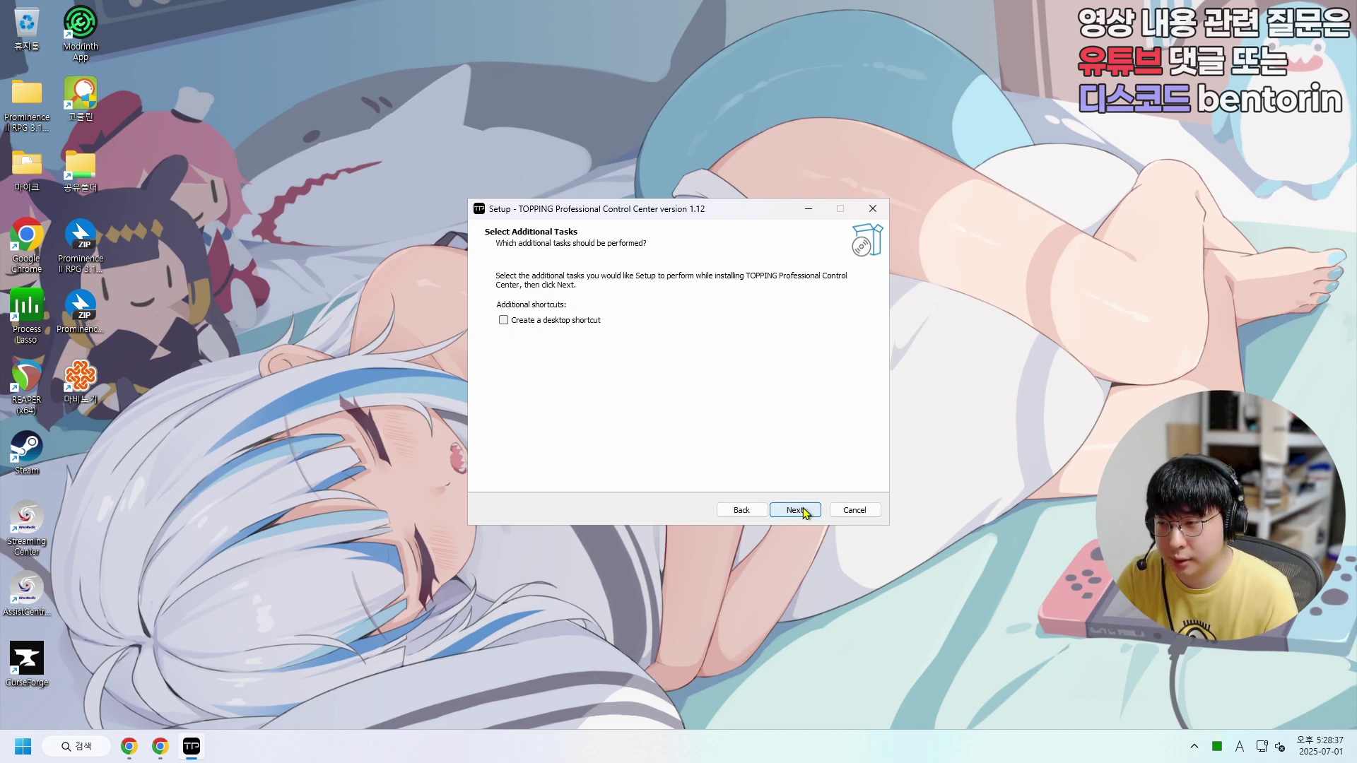
left_click(503, 321)
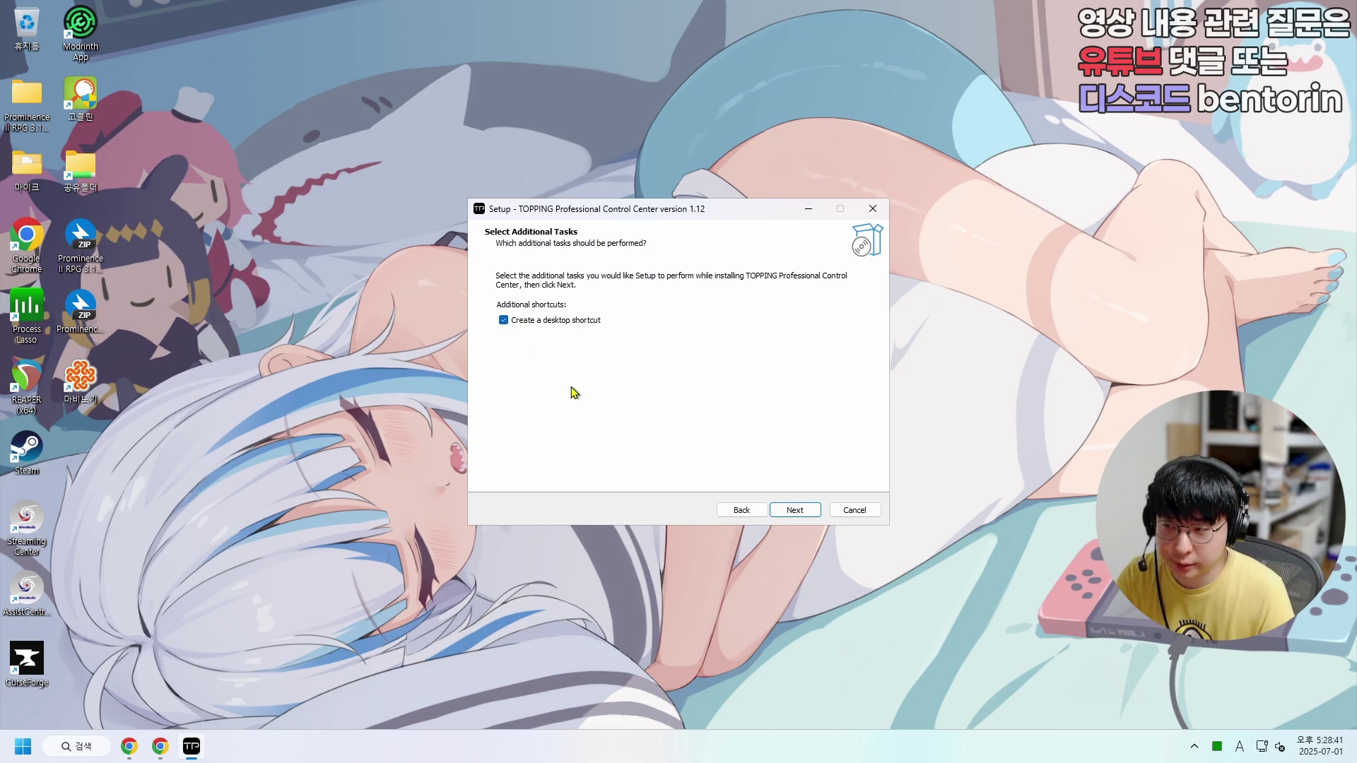
left_click(810, 514)
left_click(795, 510)
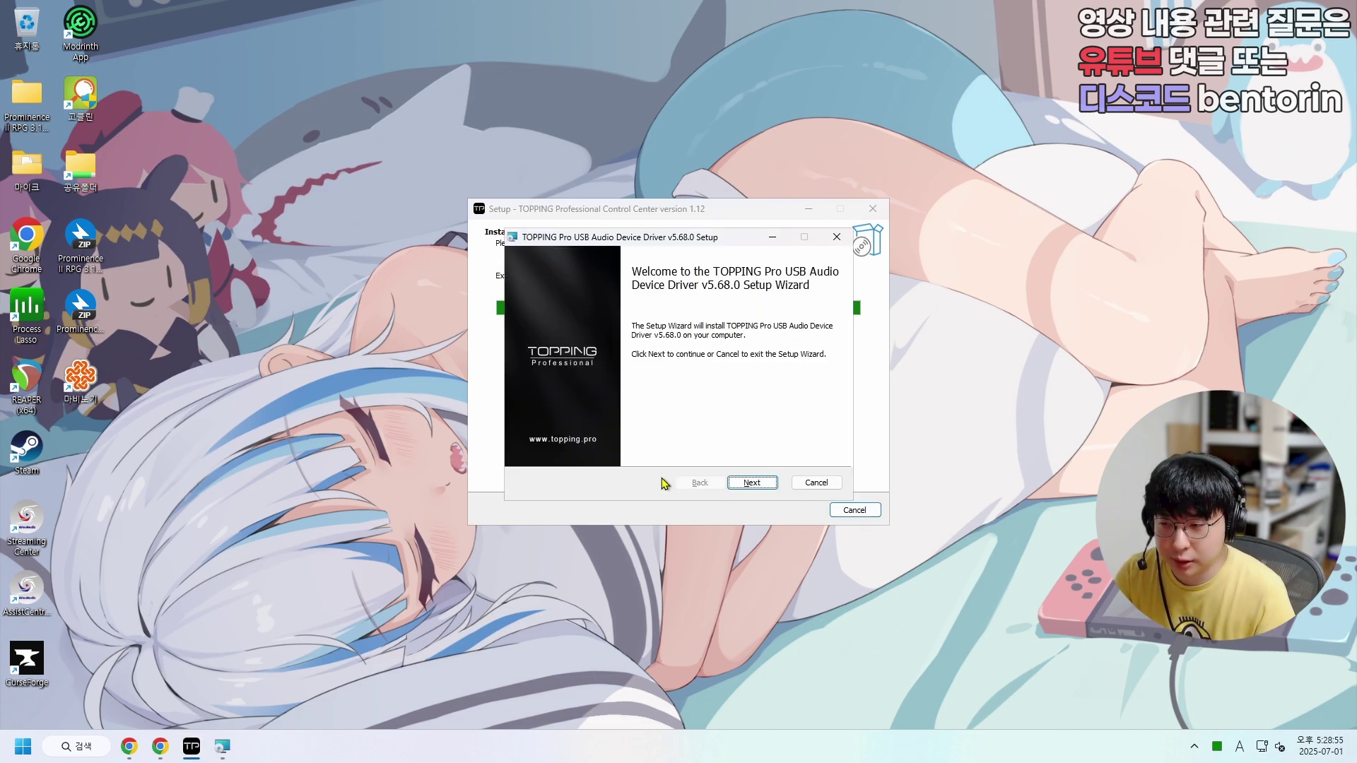
- Install the TOPPING Pro USB Audio Device Driver v5.68.0 and finish the setup with launching the Control Center enabled
left_click(752, 485)
left_click(752, 483)
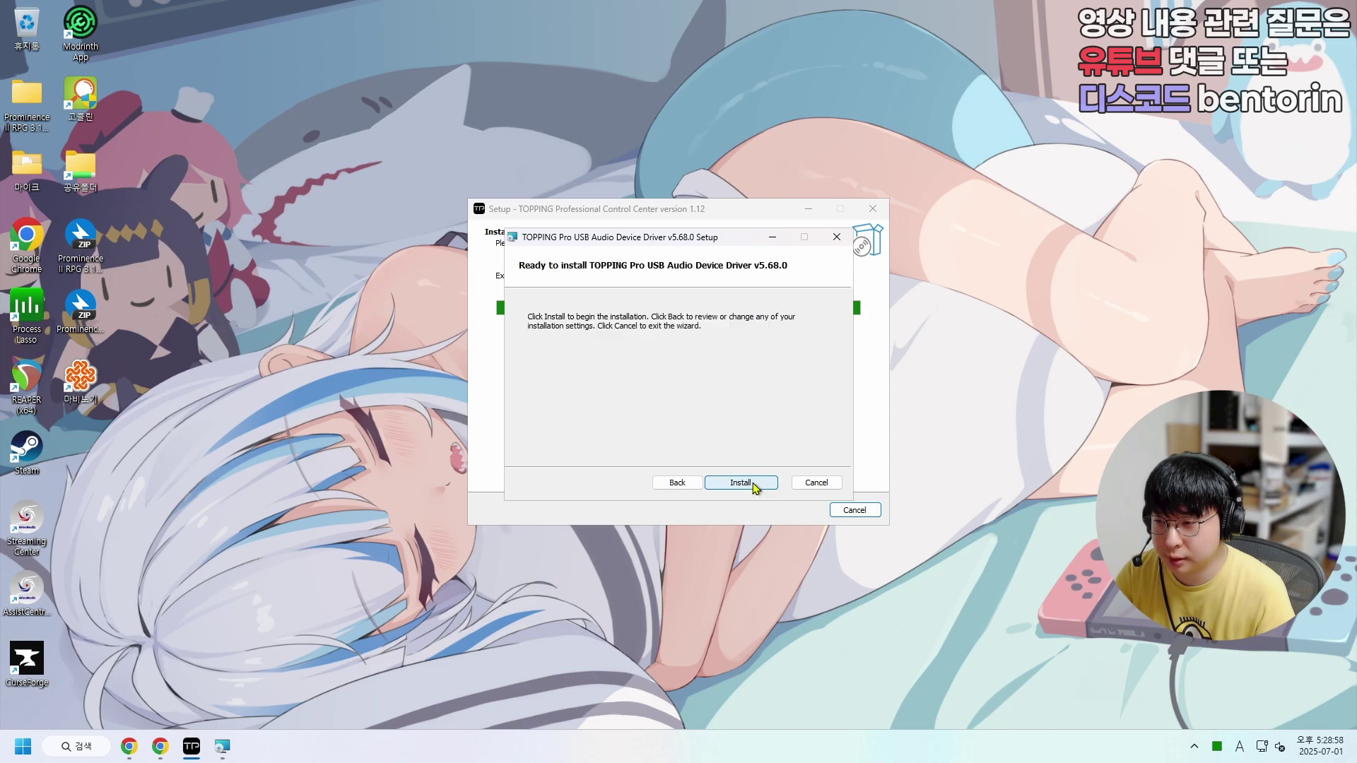
left_click(753, 484)
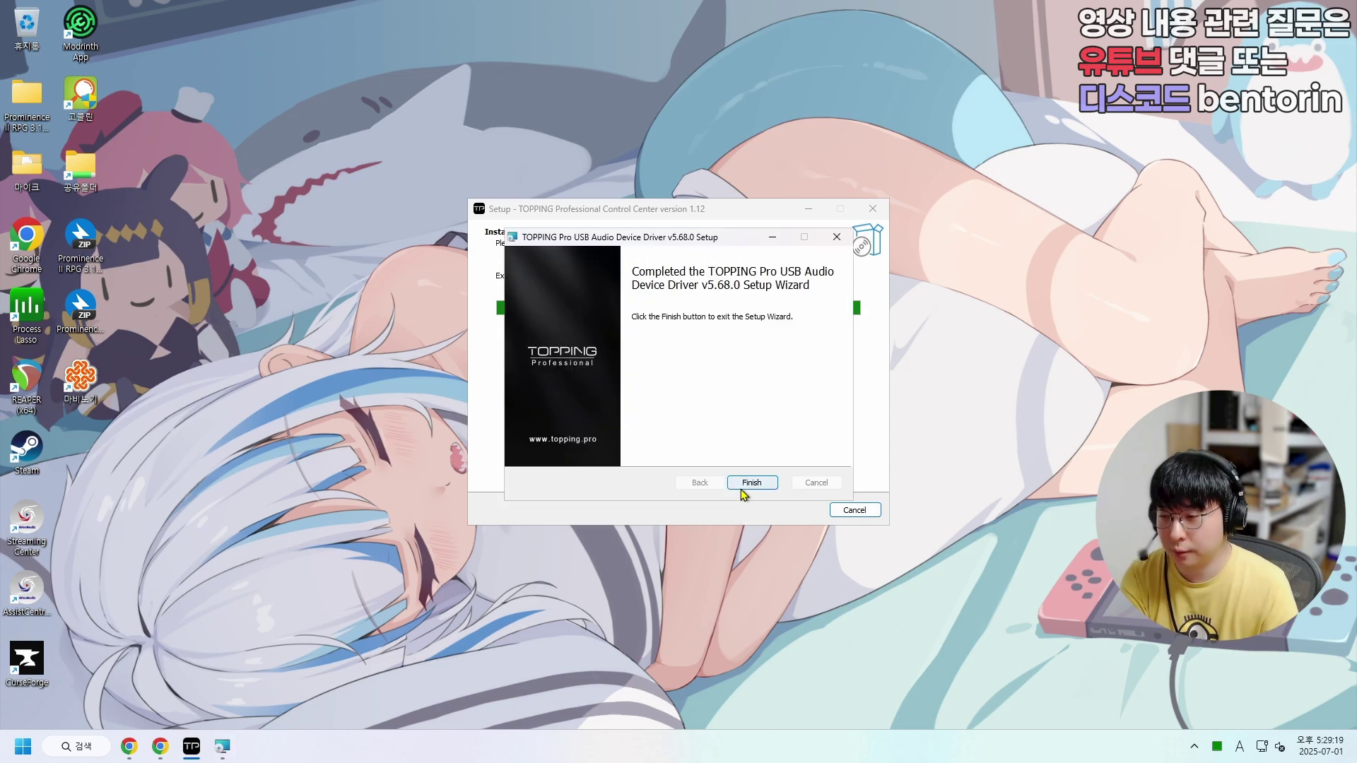
left_click(750, 485)
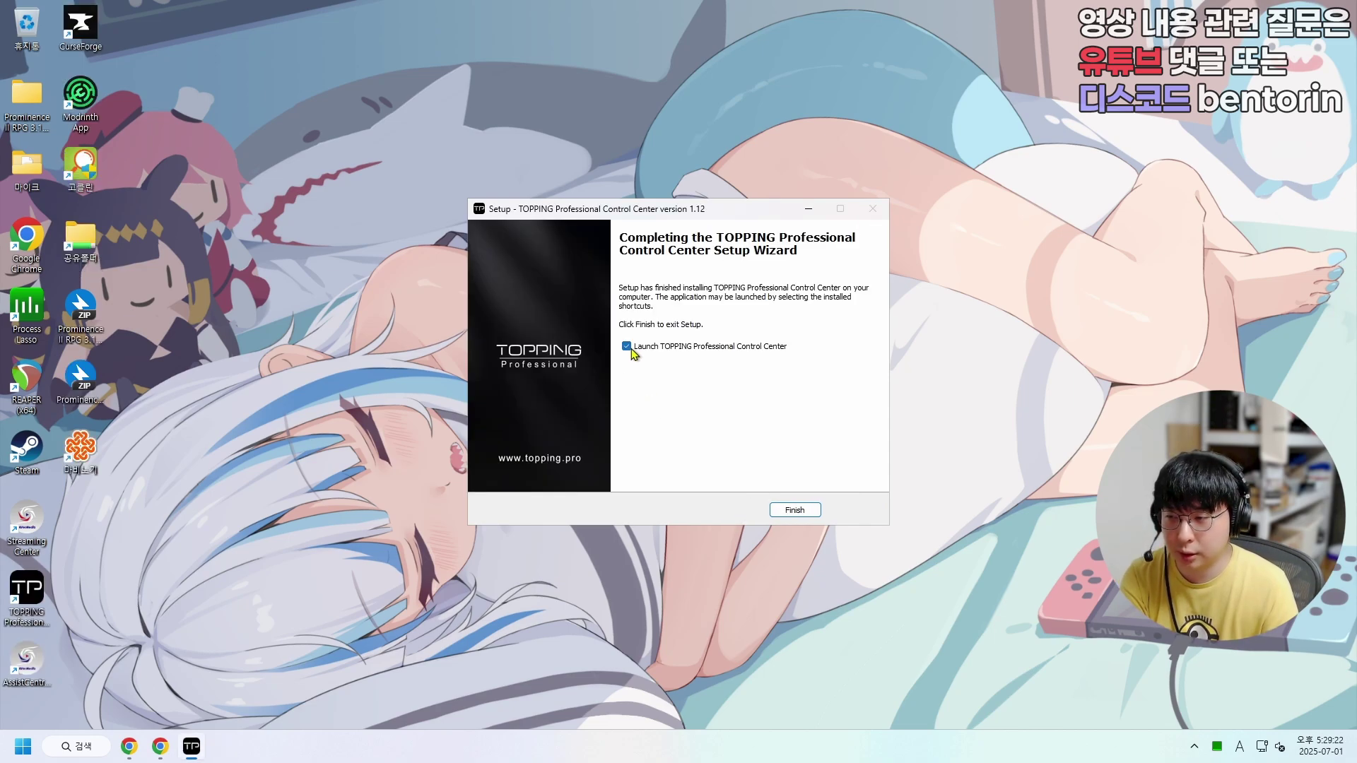
left_click(794, 510)
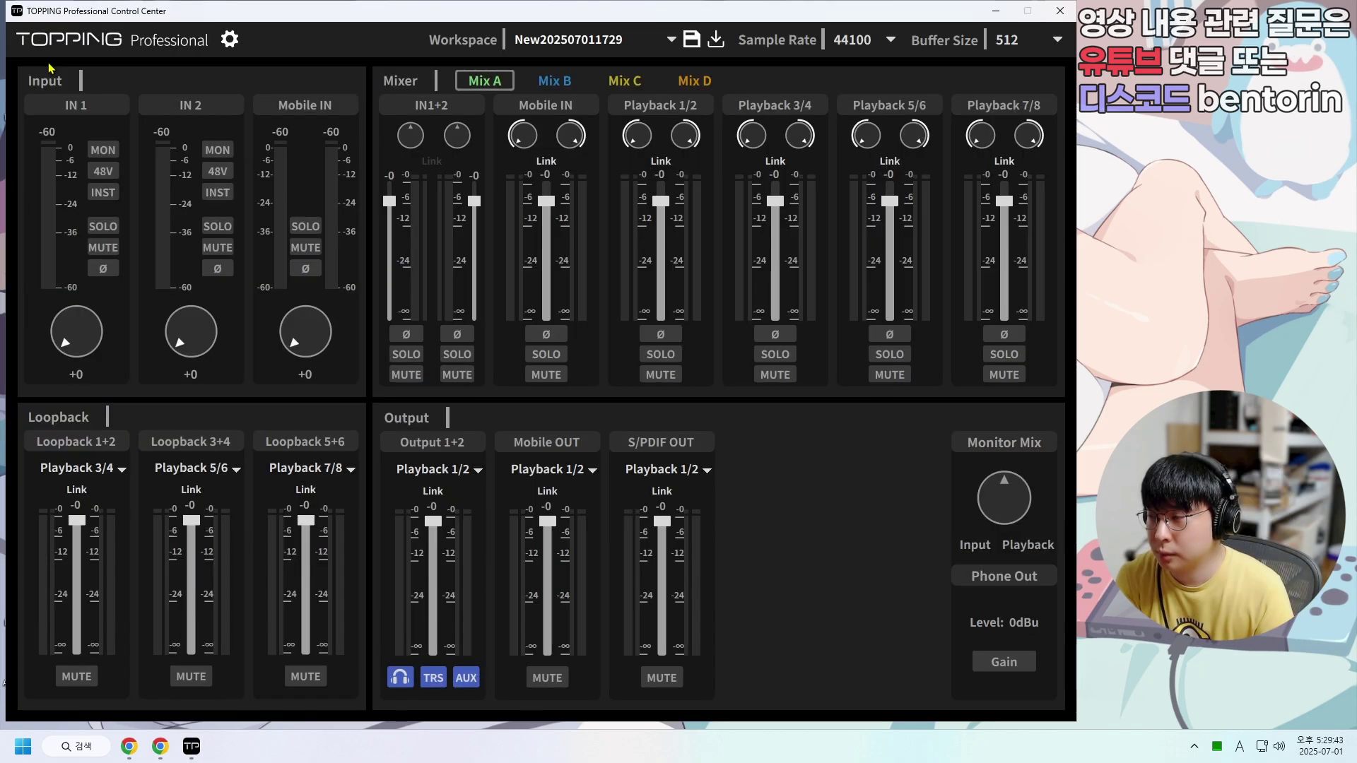
- Open the Control Center settings and set the device brightness to Dim
left_click(230, 39)
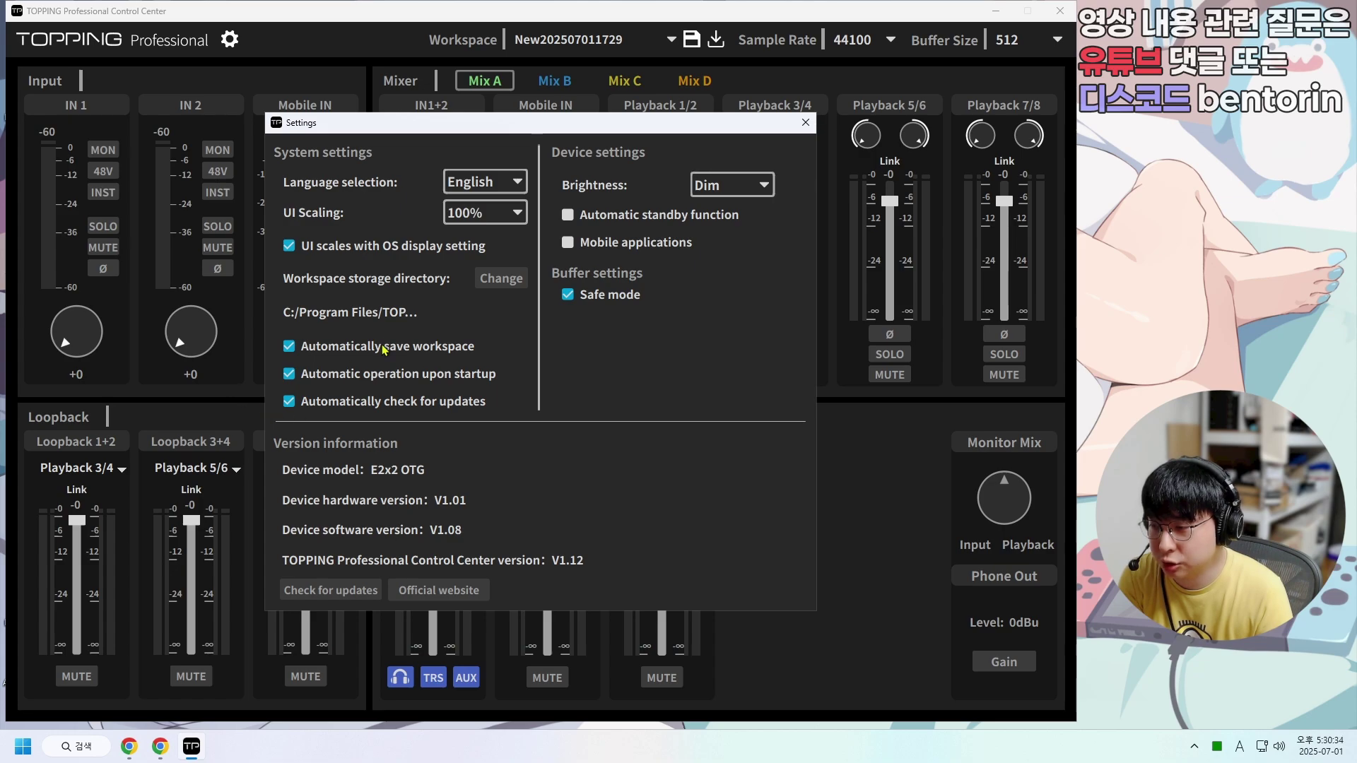
left_click(710, 184)
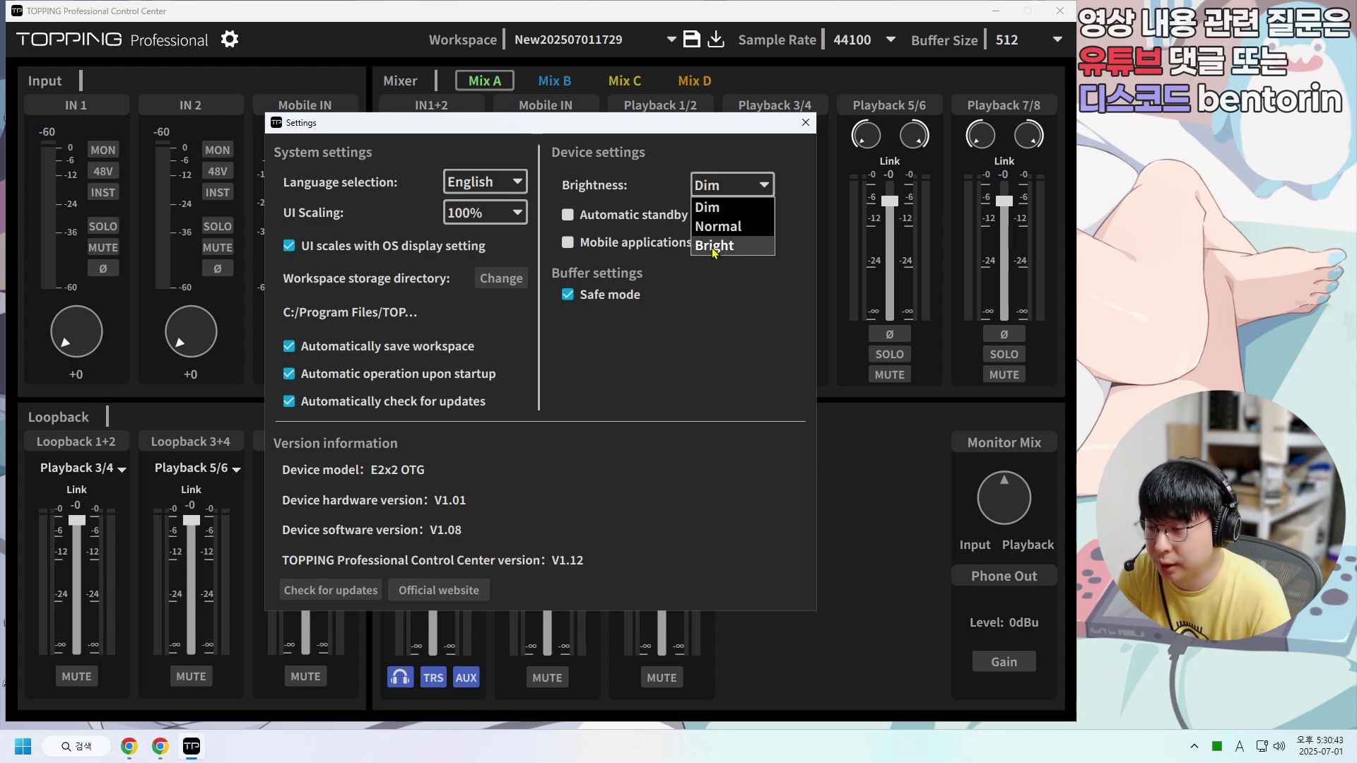
left_click(714, 207)
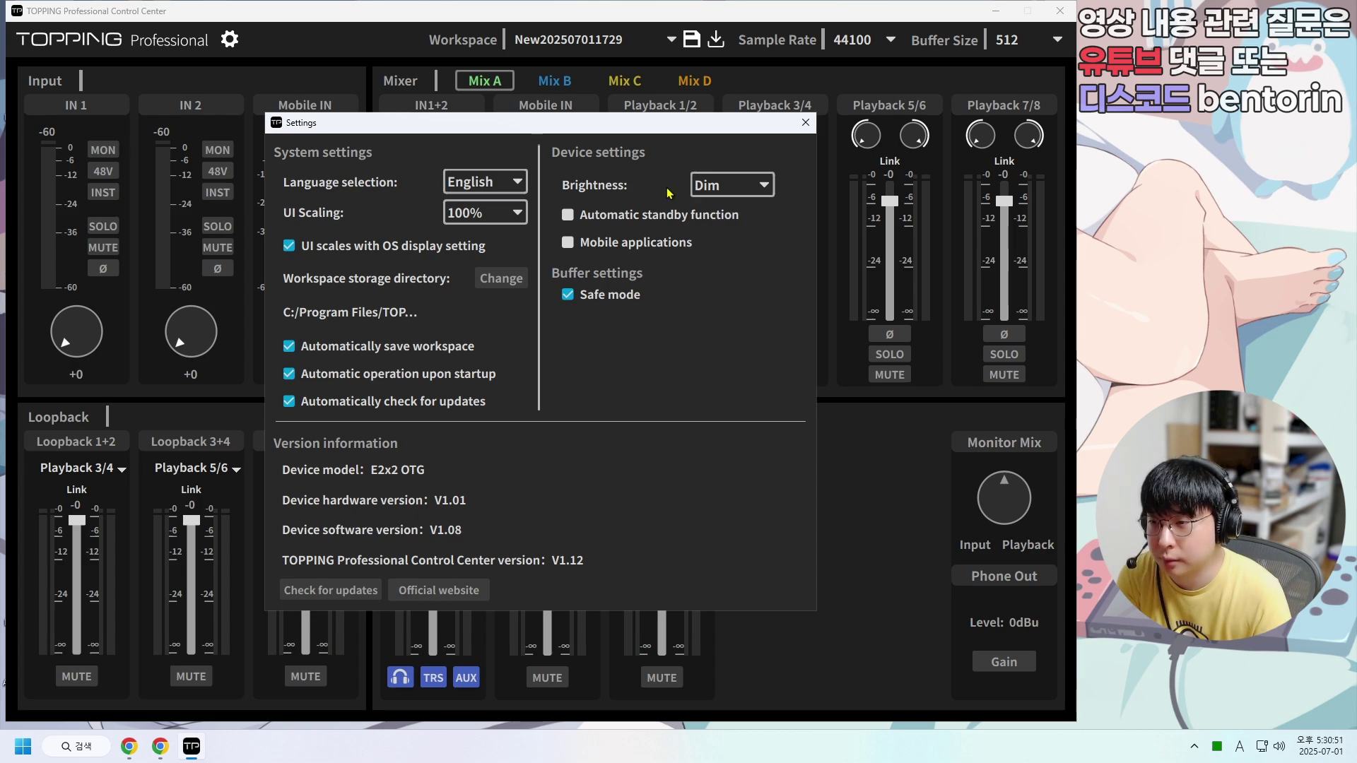
left_click(717, 191)
left_click(719, 210)
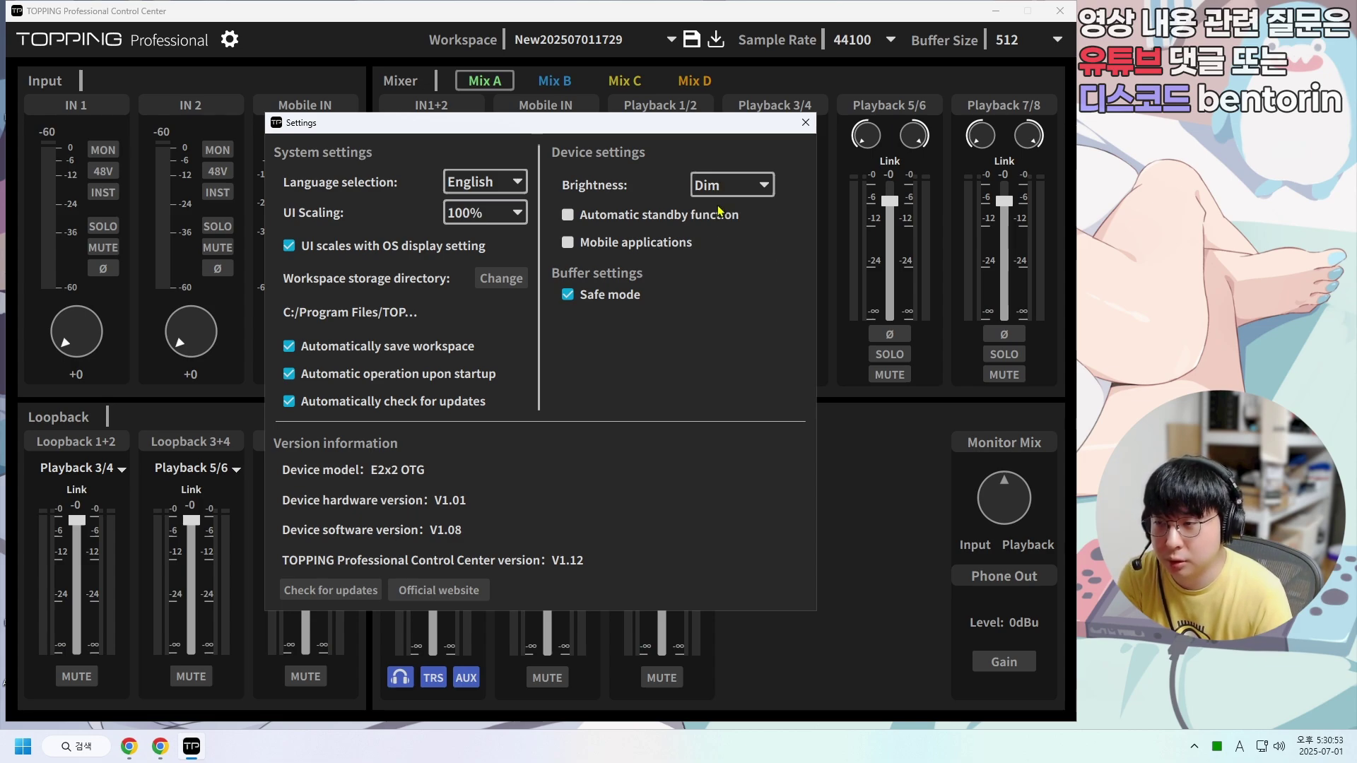
left_click(719, 192)
left_click(717, 210)
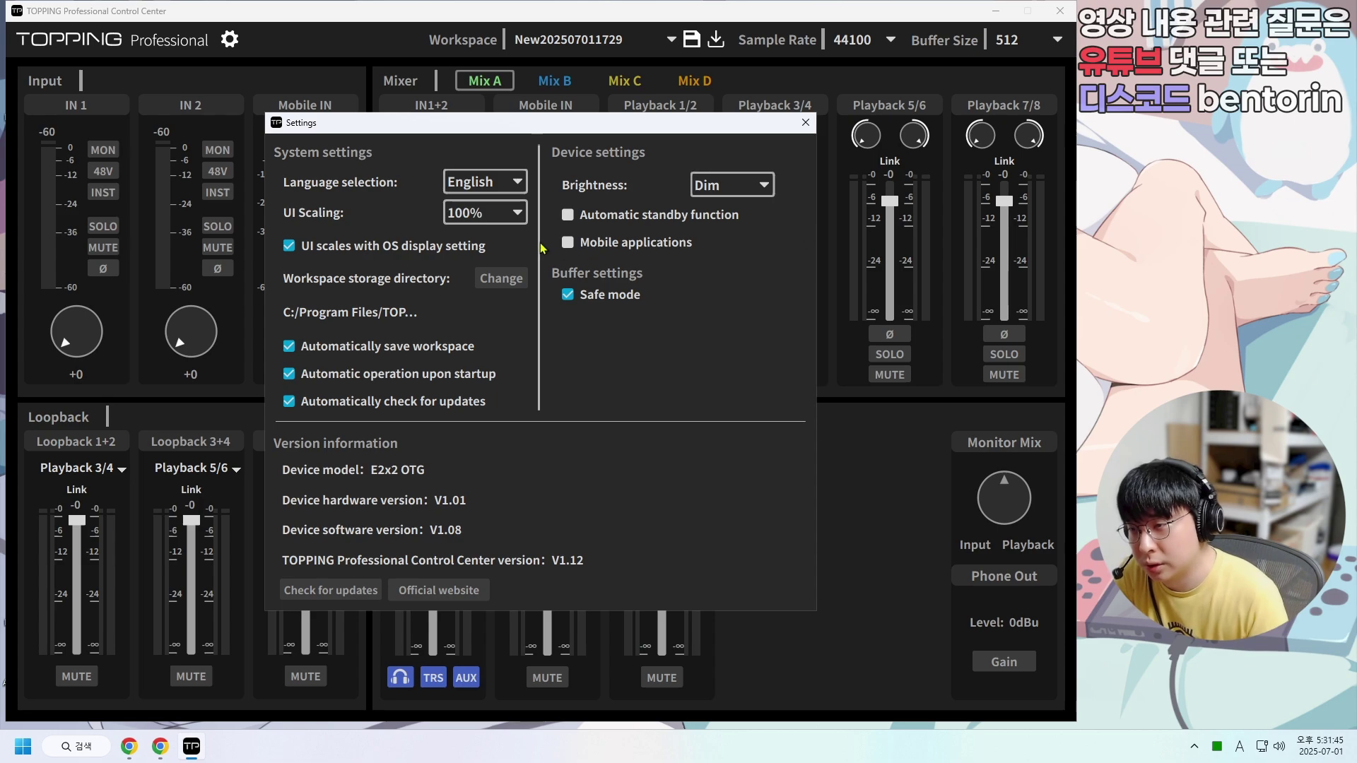
- Switch the device to Mobile applications mode, view the instructions for exiting that mode, and recheck the settings
left_click(567, 243)
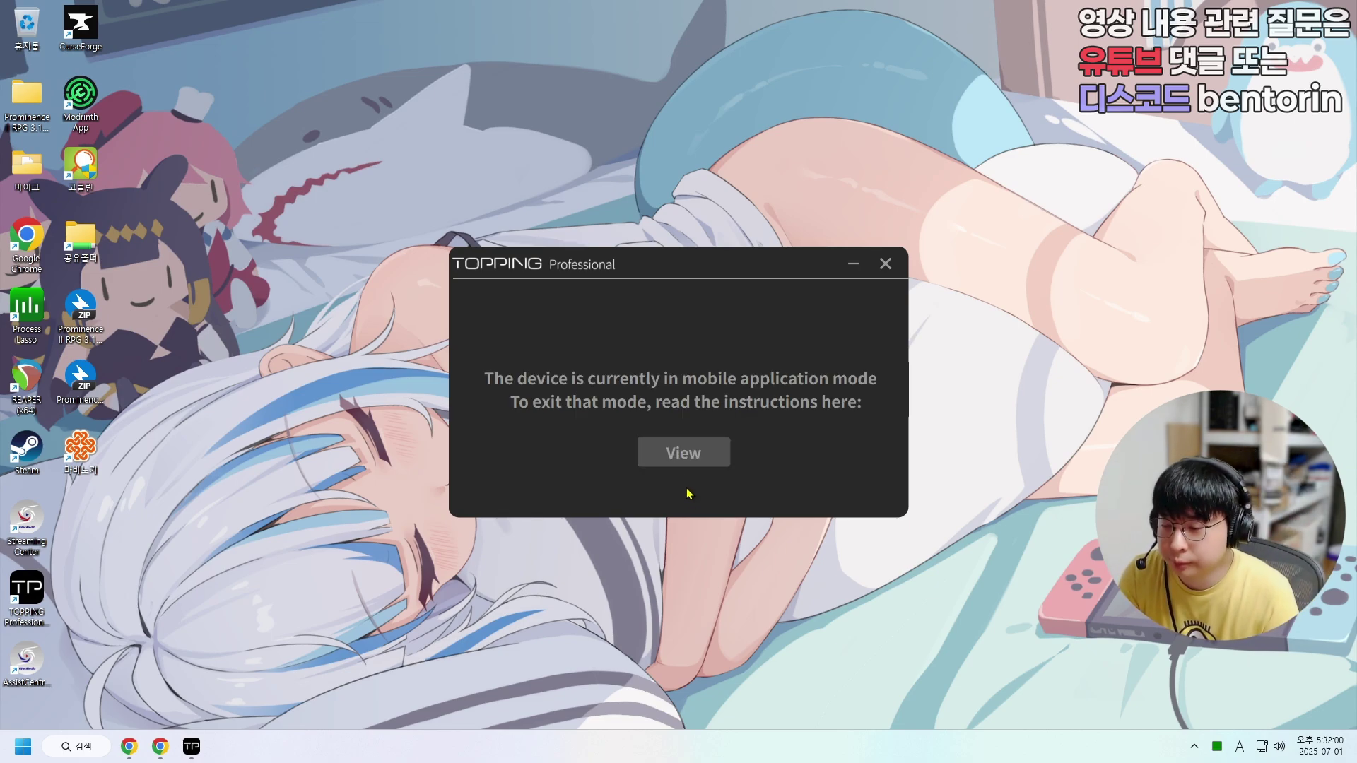
left_click(684, 456)
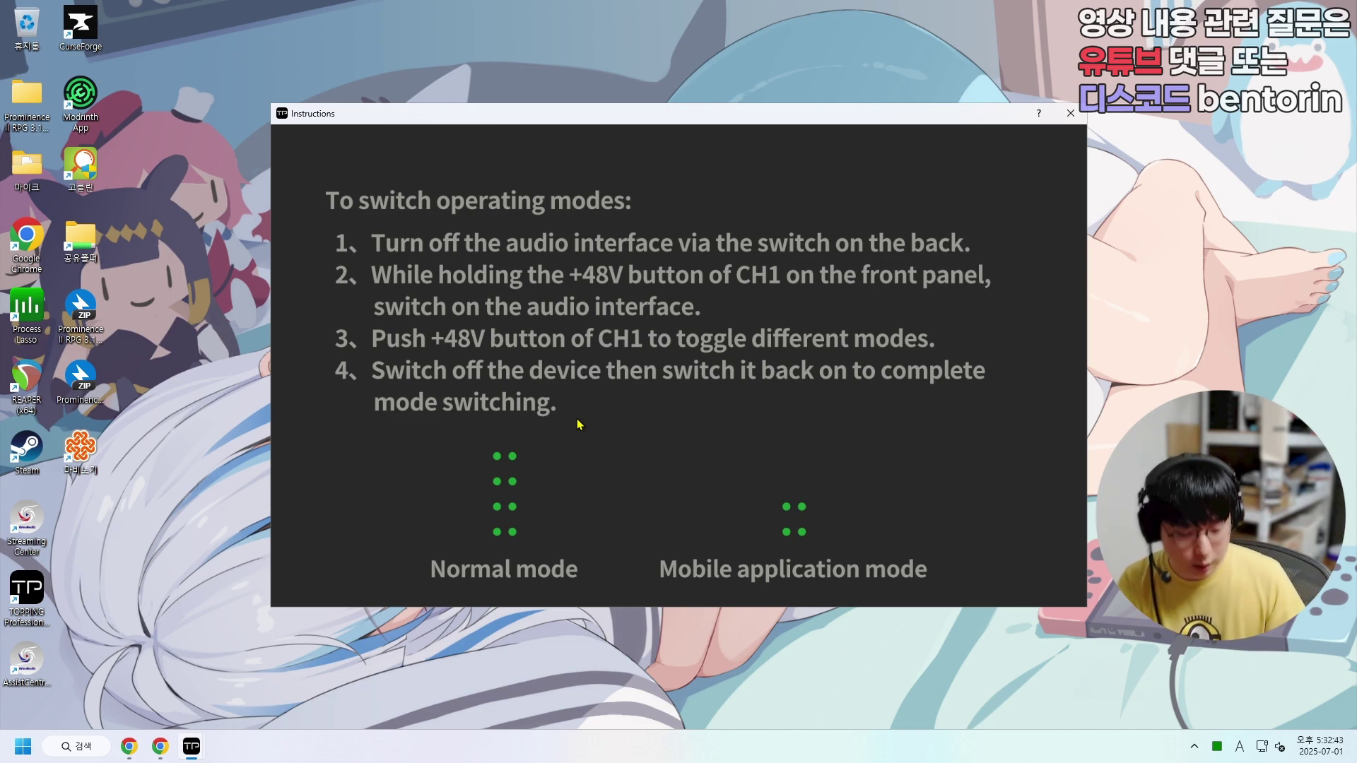
key("Escape")
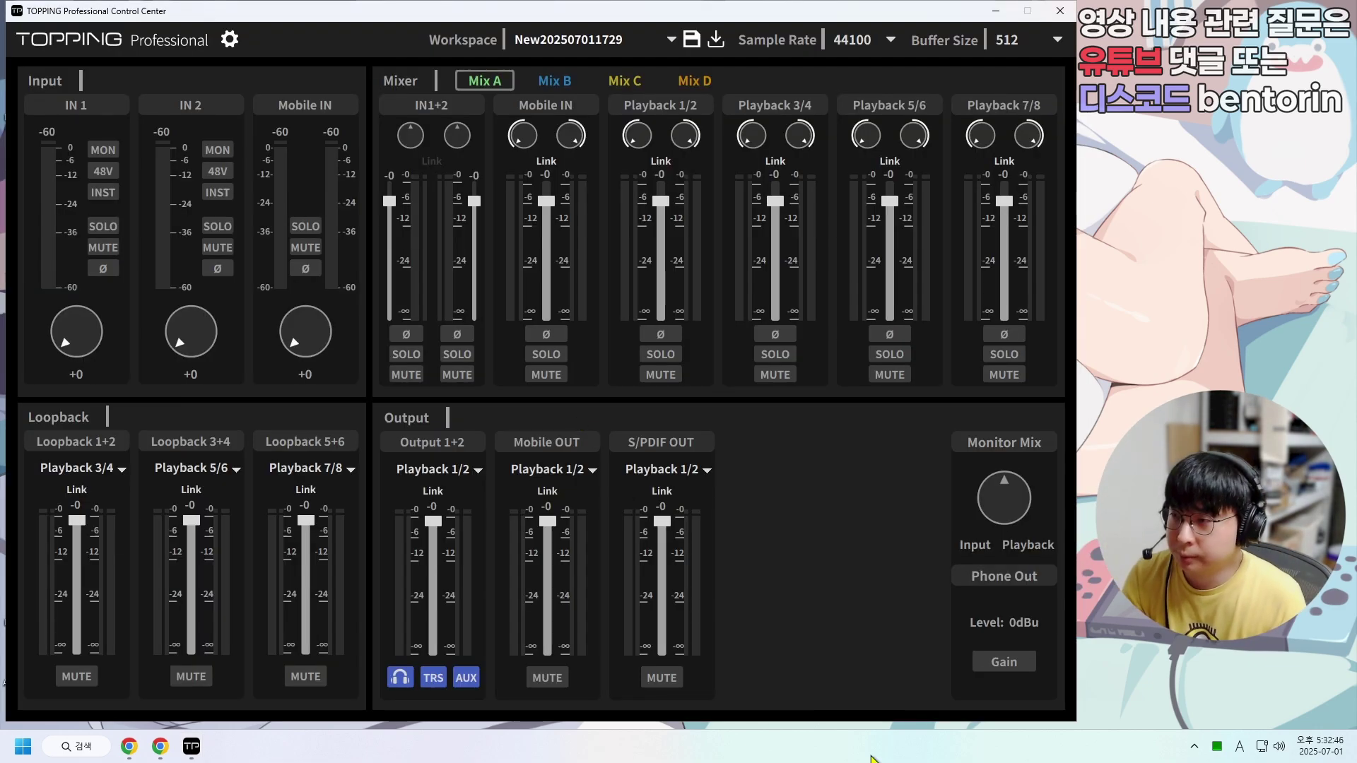
left_click(230, 39)
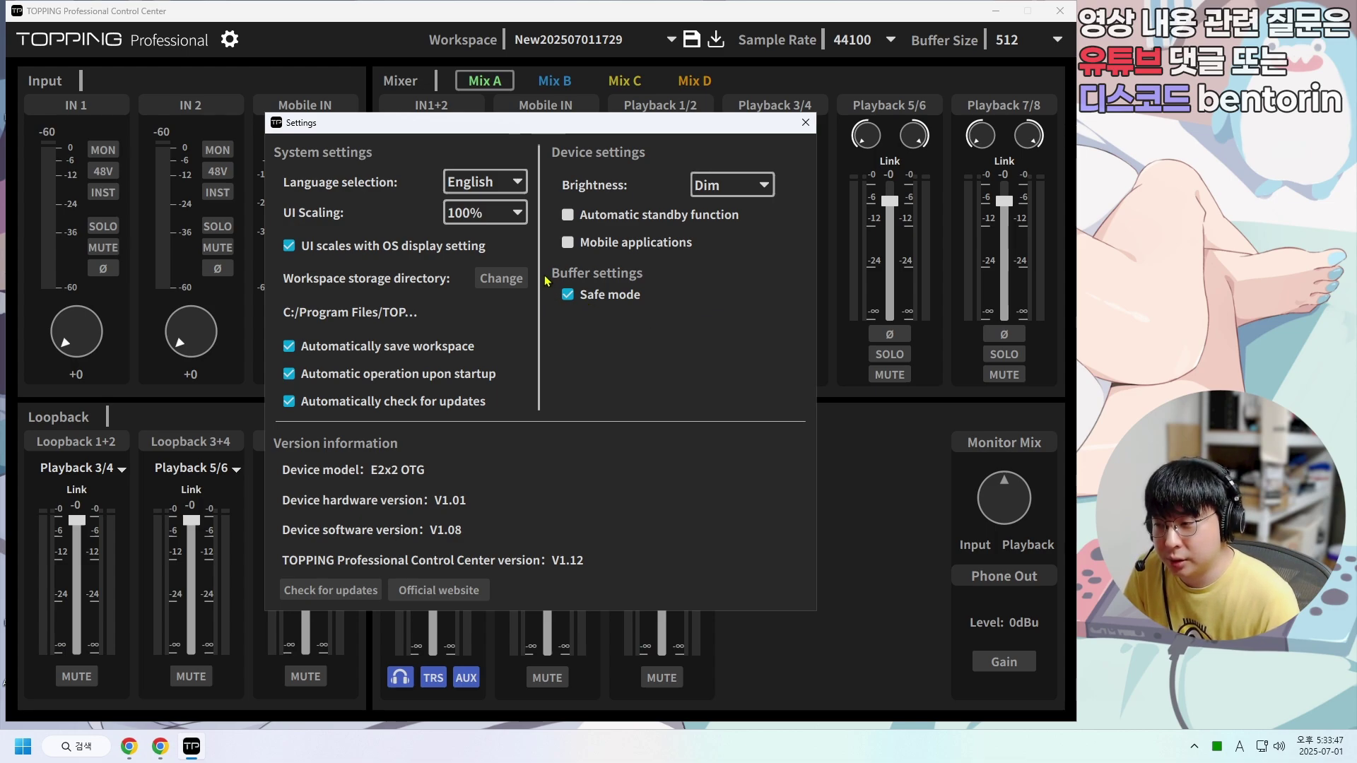
key("Escape")
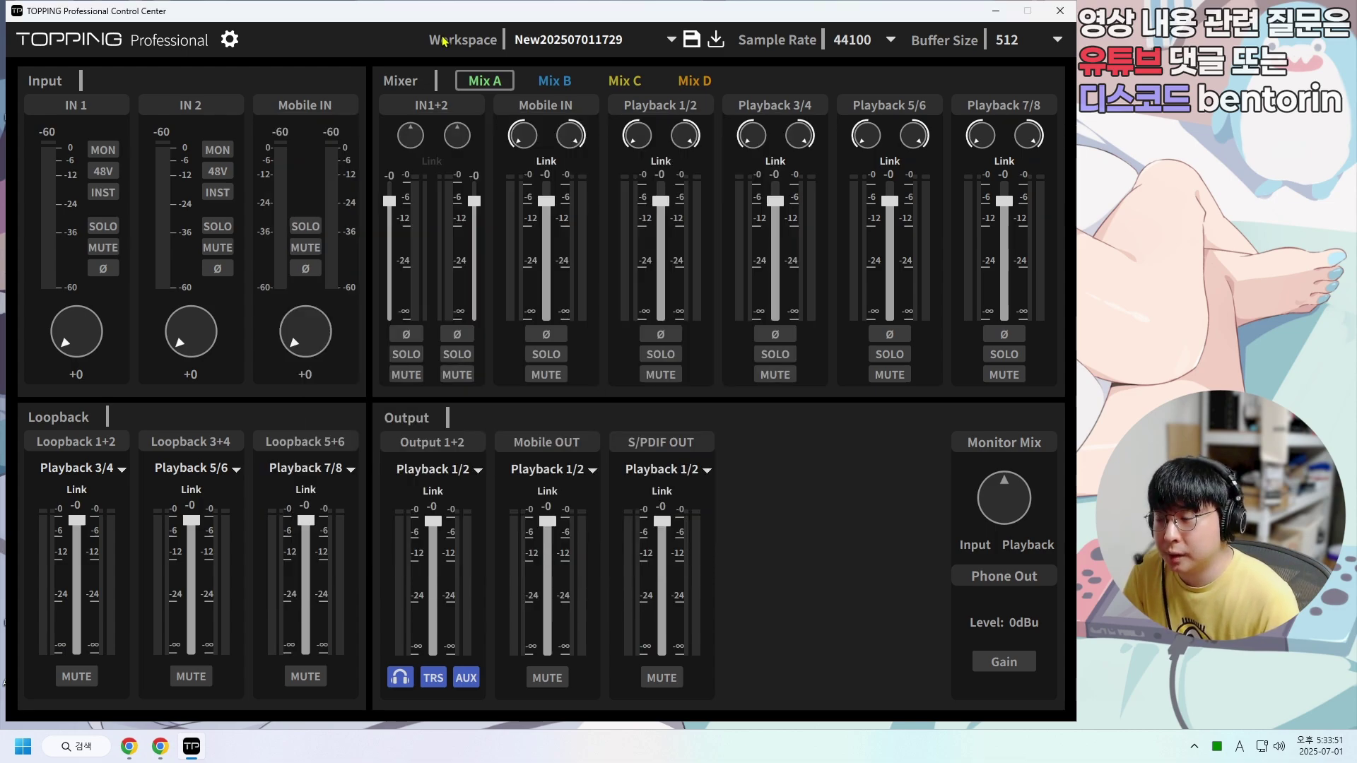
left_click(553, 41)
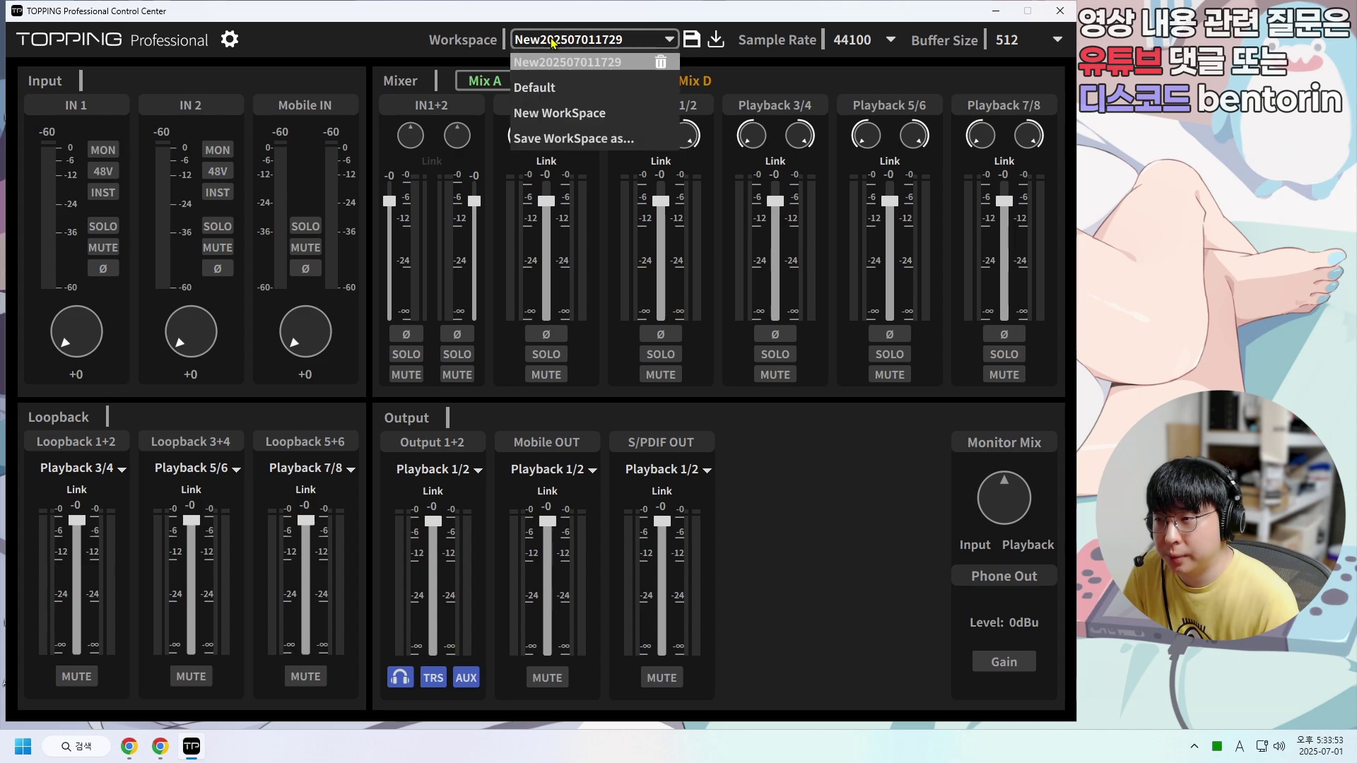
left_click(662, 62)
left_click(602, 358)
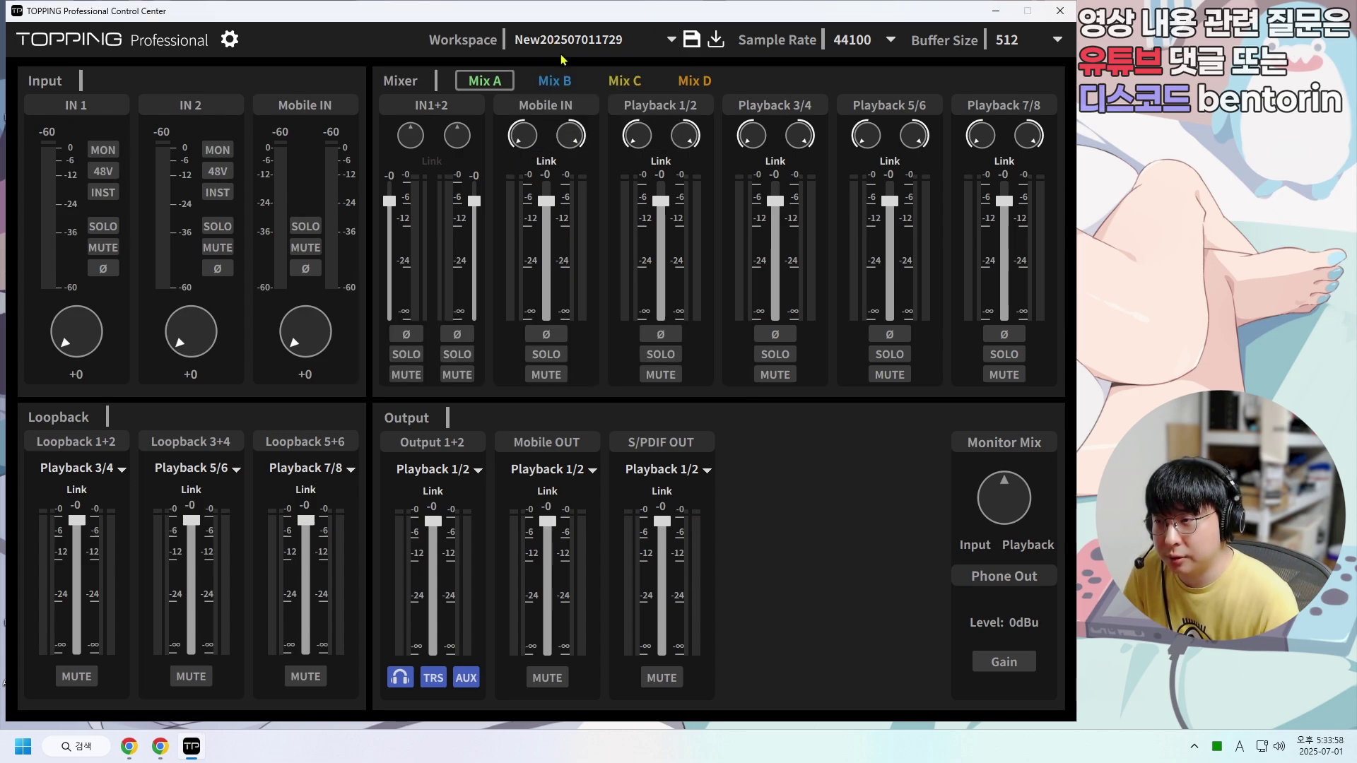
left_click(563, 44)
left_click(664, 65)
left_click(606, 360)
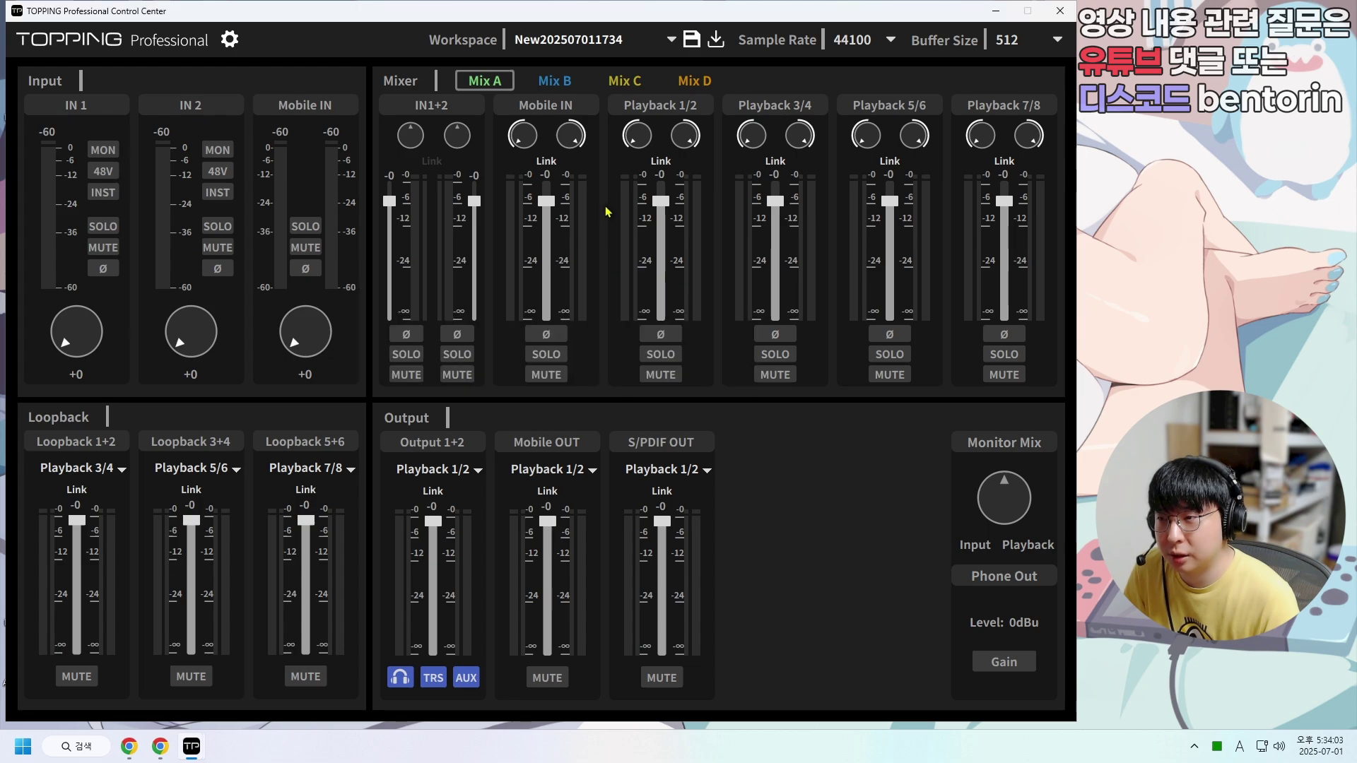
left_click(598, 41)
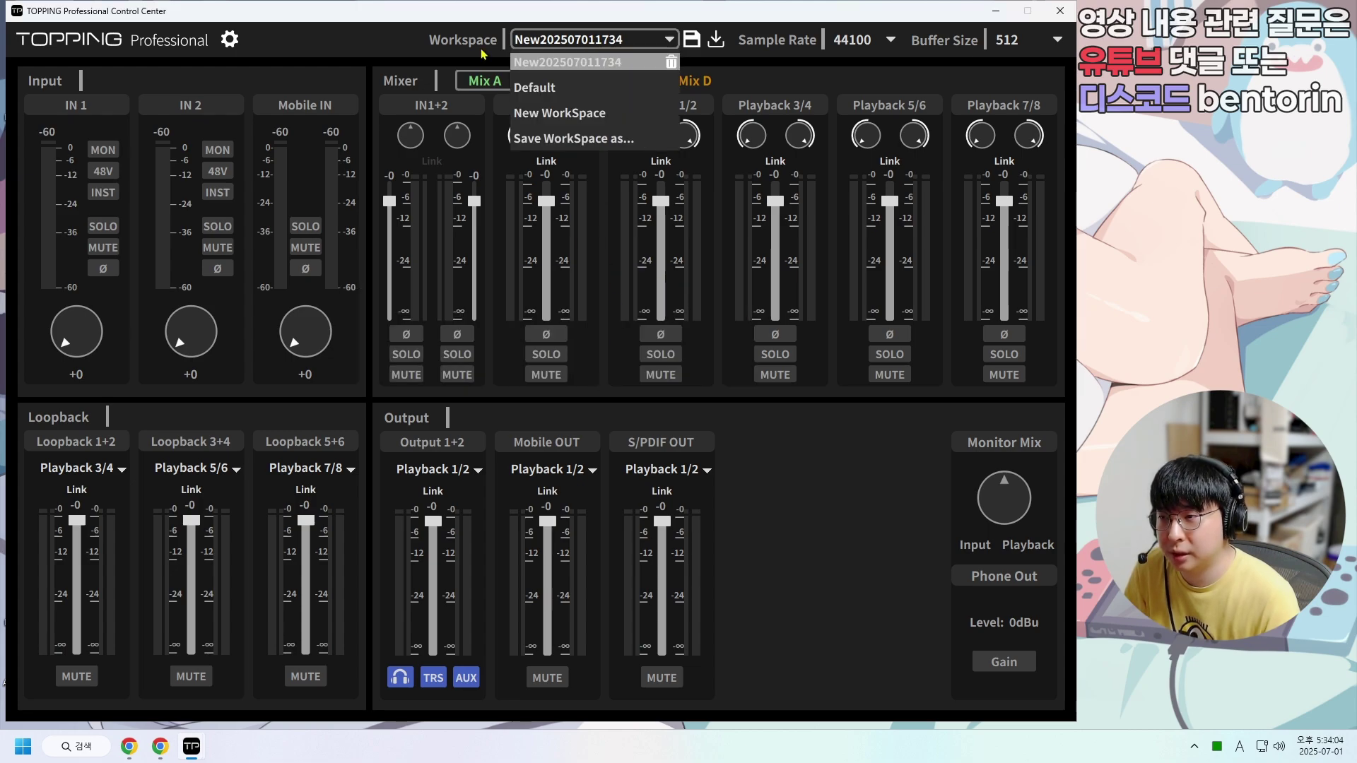
left_click(546, 114)
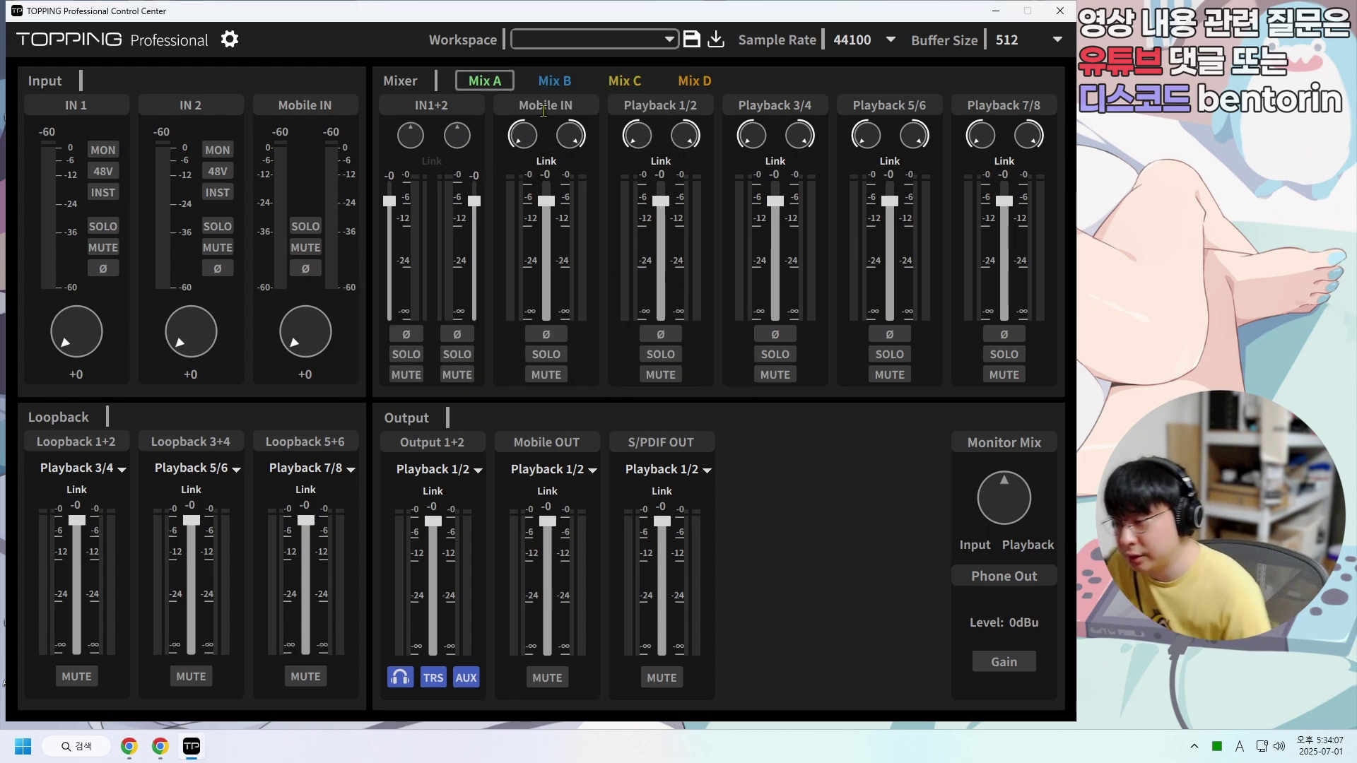
type("Bentorin")
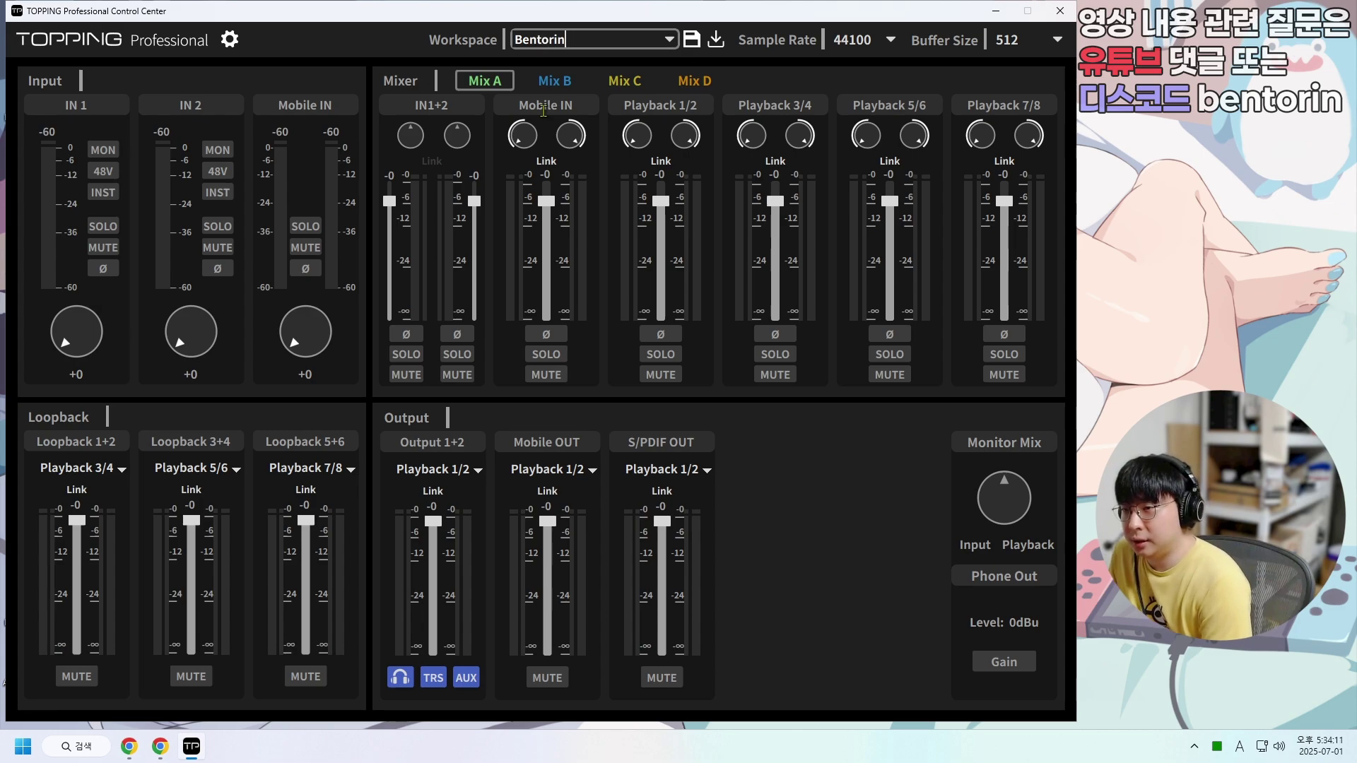
key("Return")
left_click(667, 39)
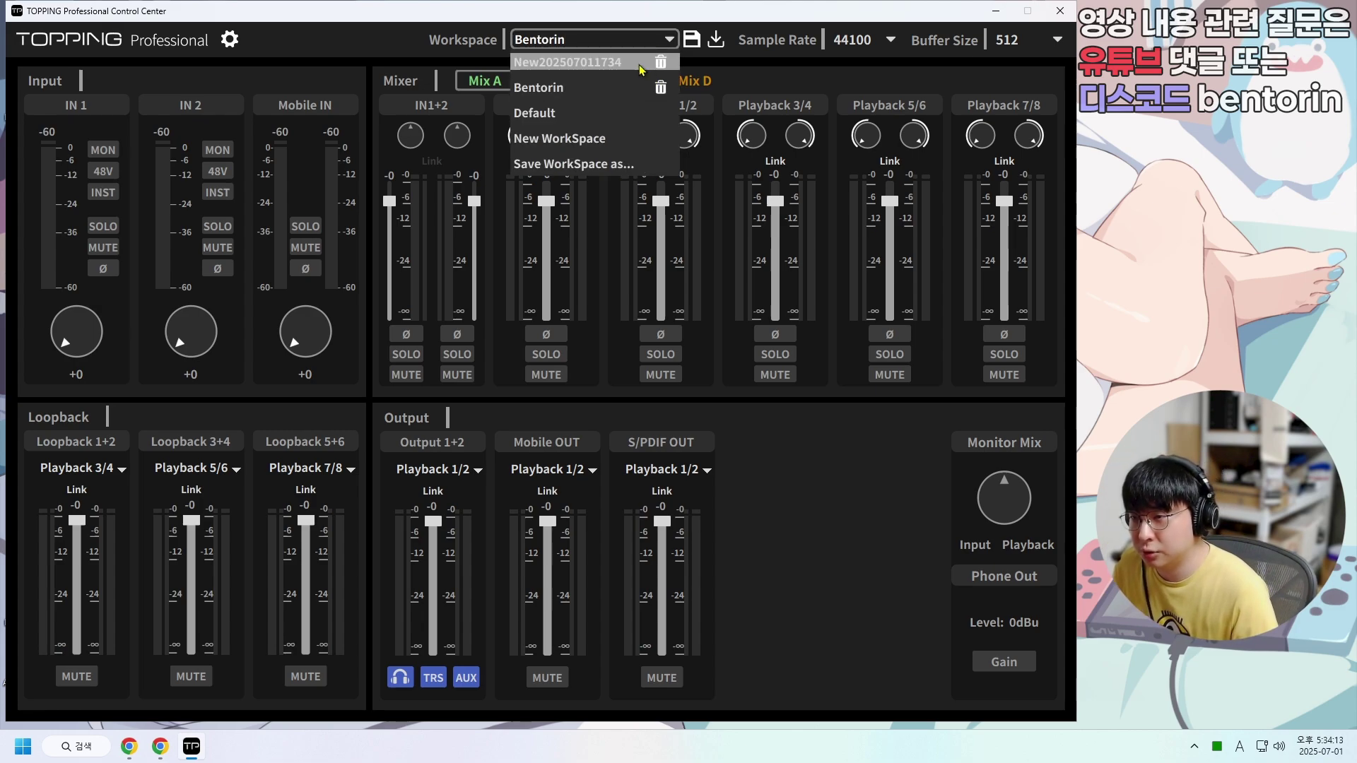
left_click(650, 66)
key("Return")
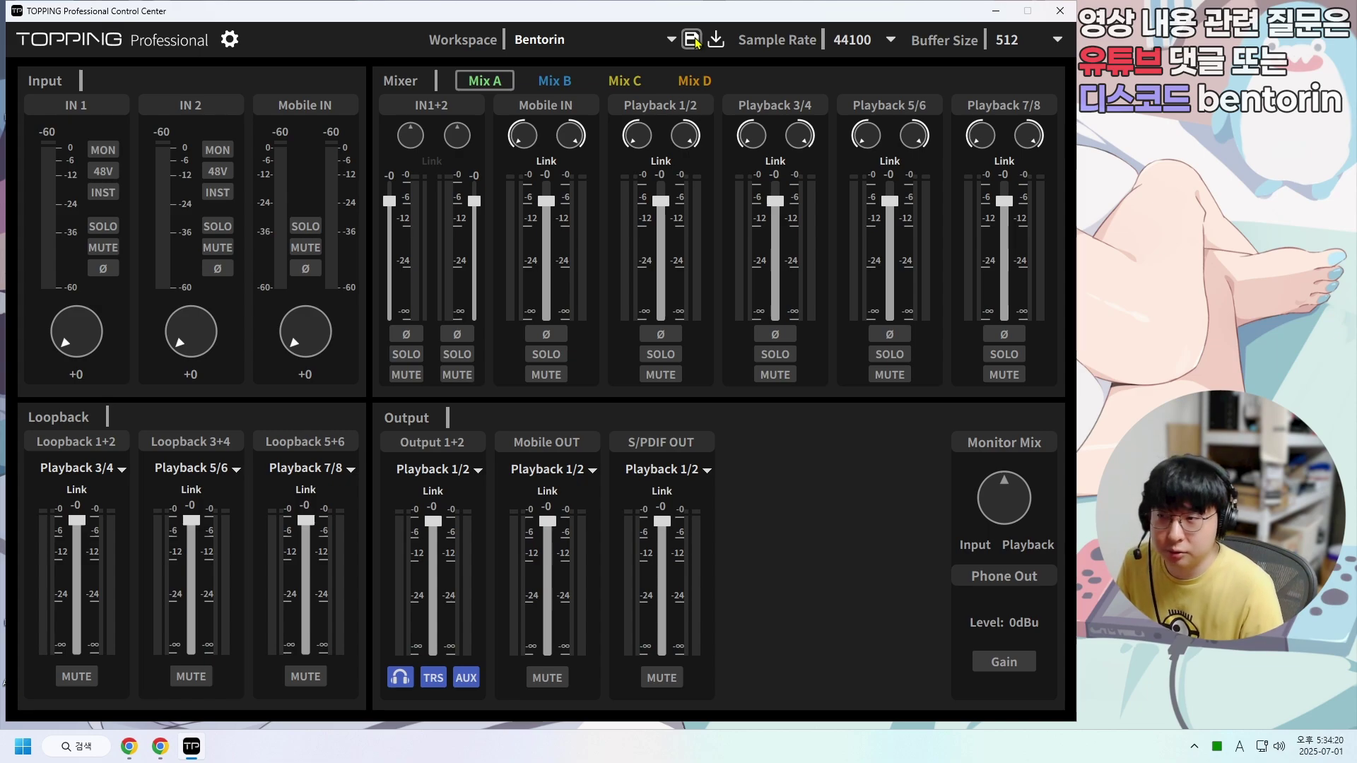
- Set the sample rate to 48000 and the buffer size to 128
left_click(847, 41)
left_click(853, 78)
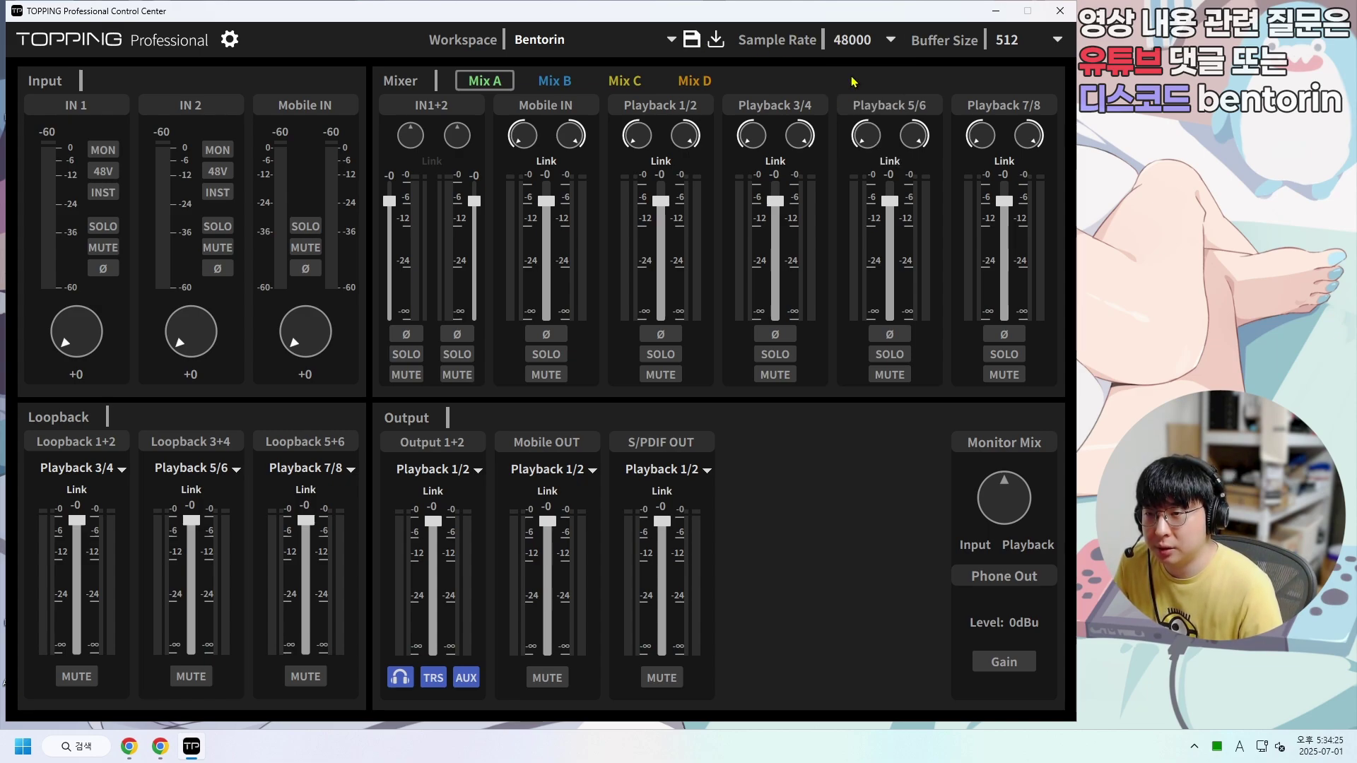
left_click(853, 40)
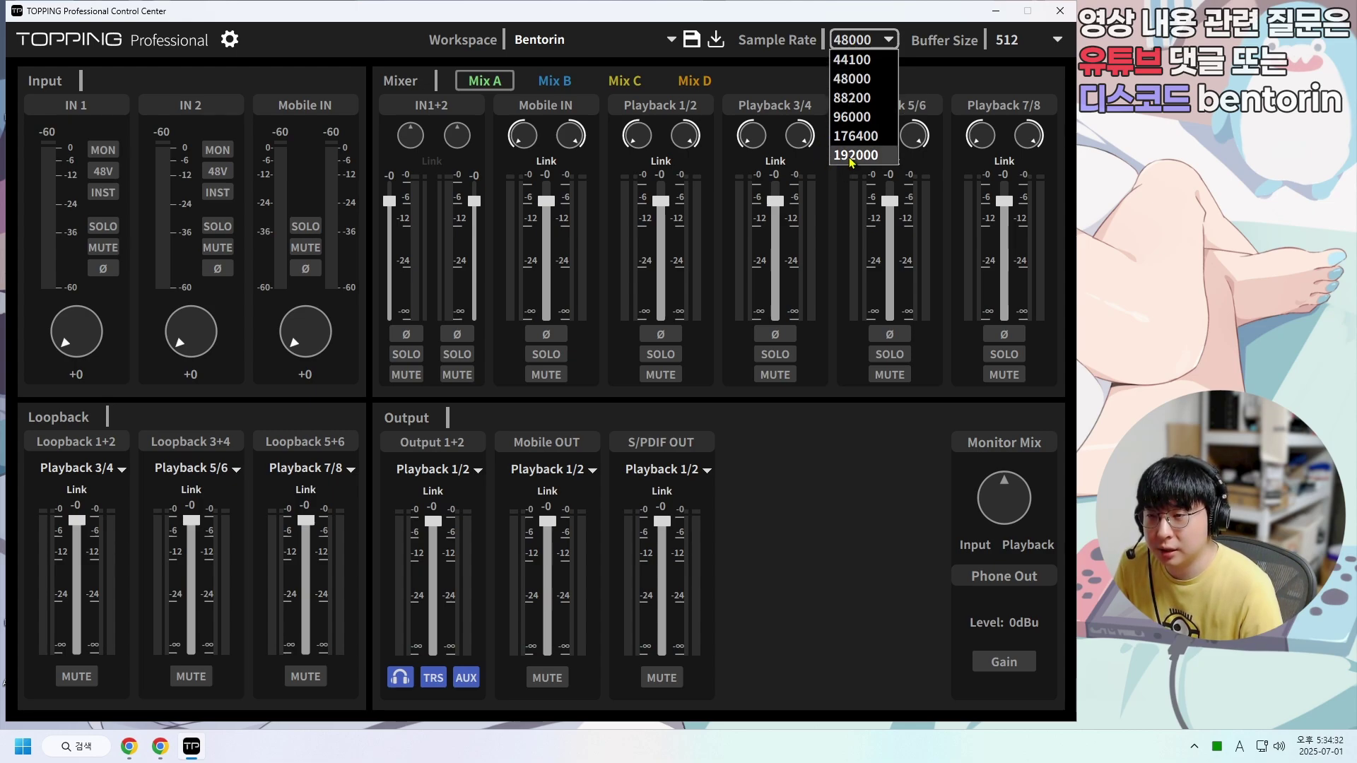
left_click(846, 452)
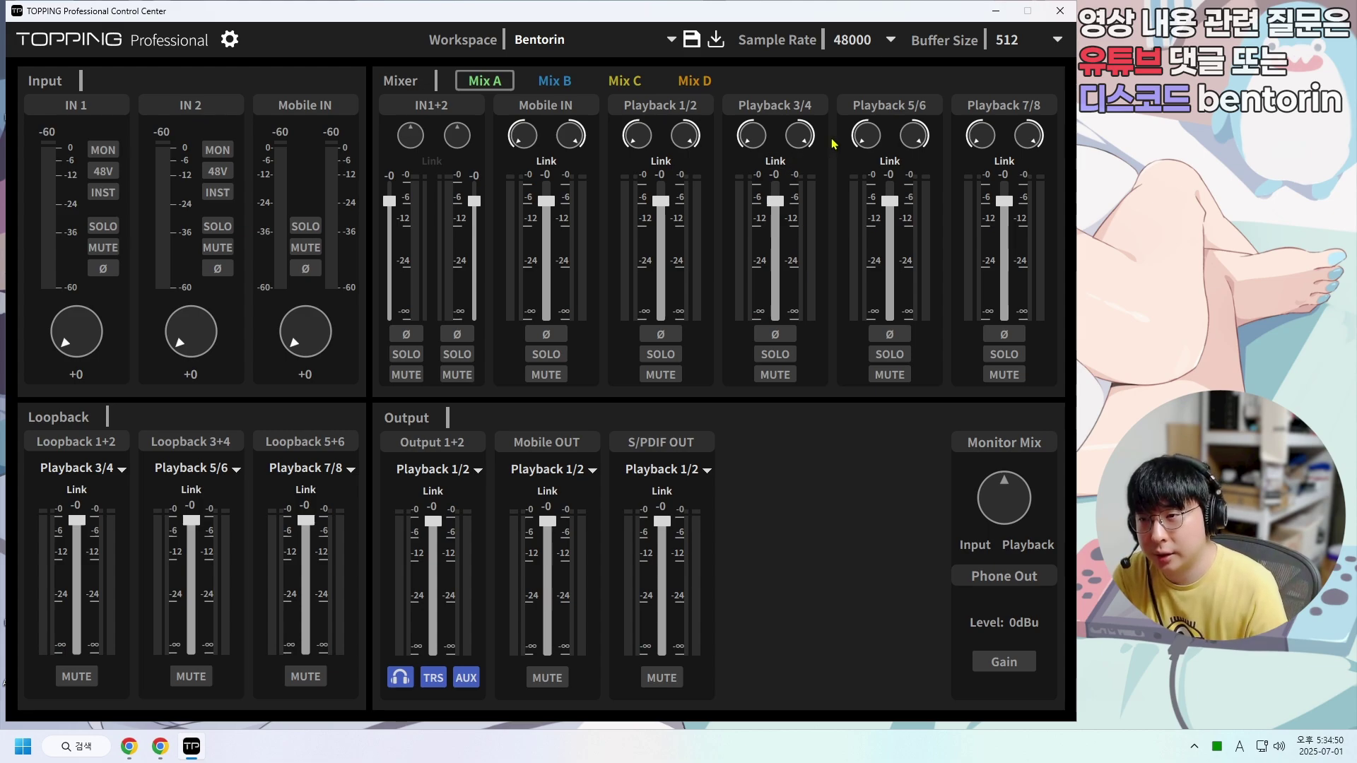
left_click(854, 41)
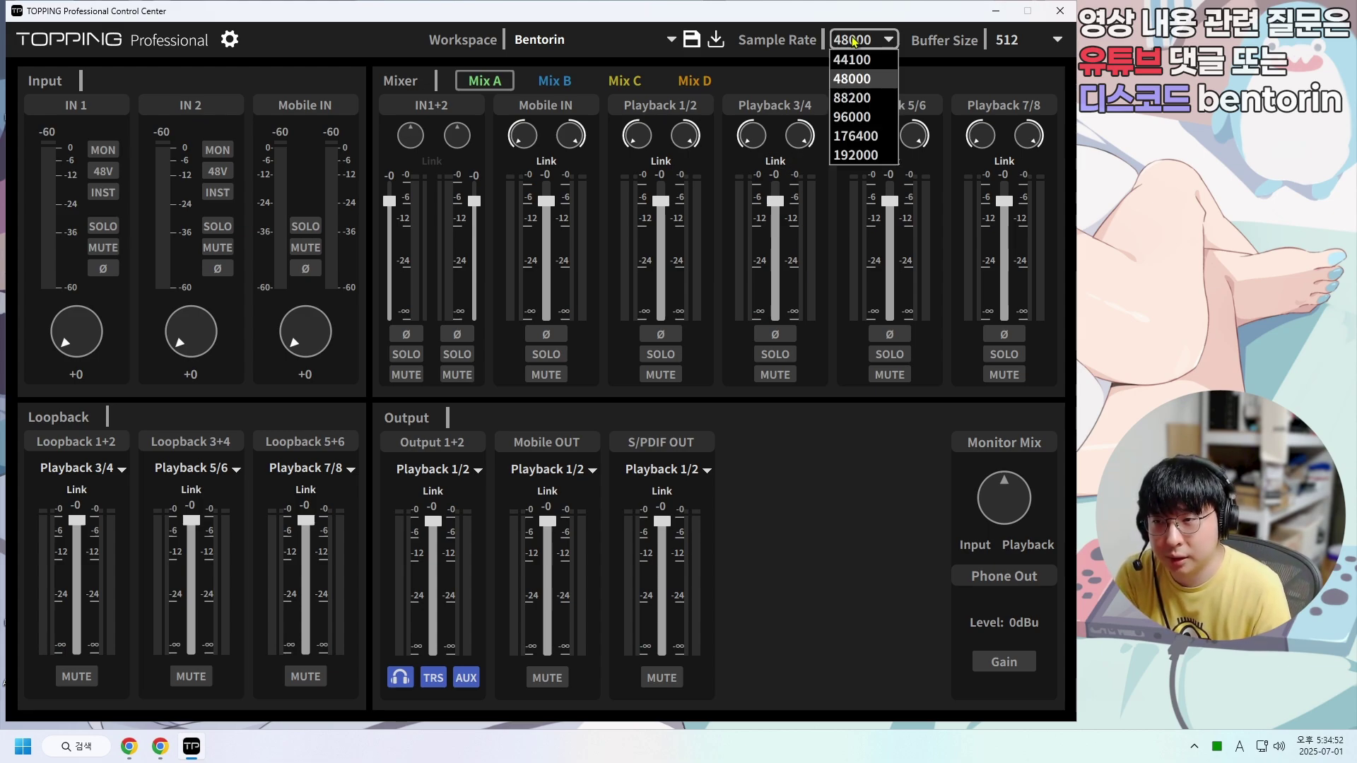
left_click(860, 79)
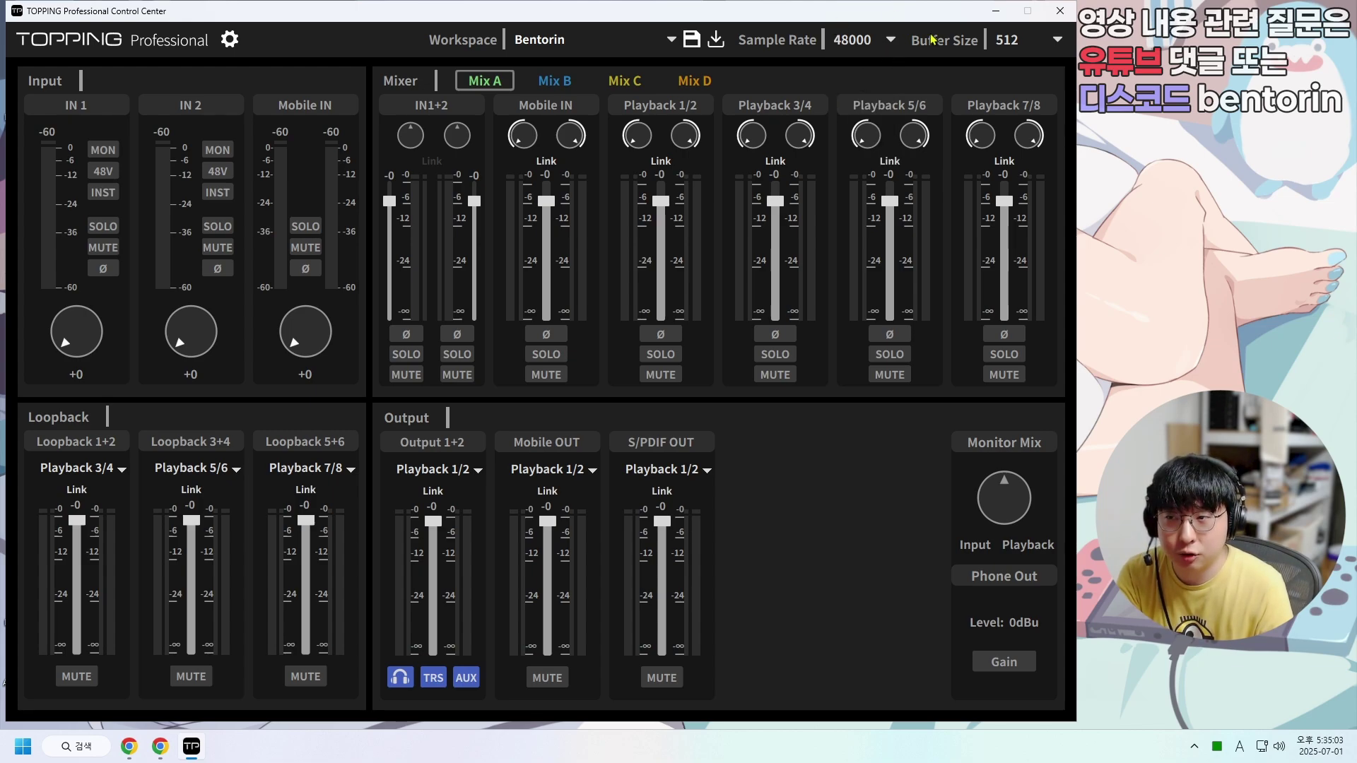
left_click(1031, 41)
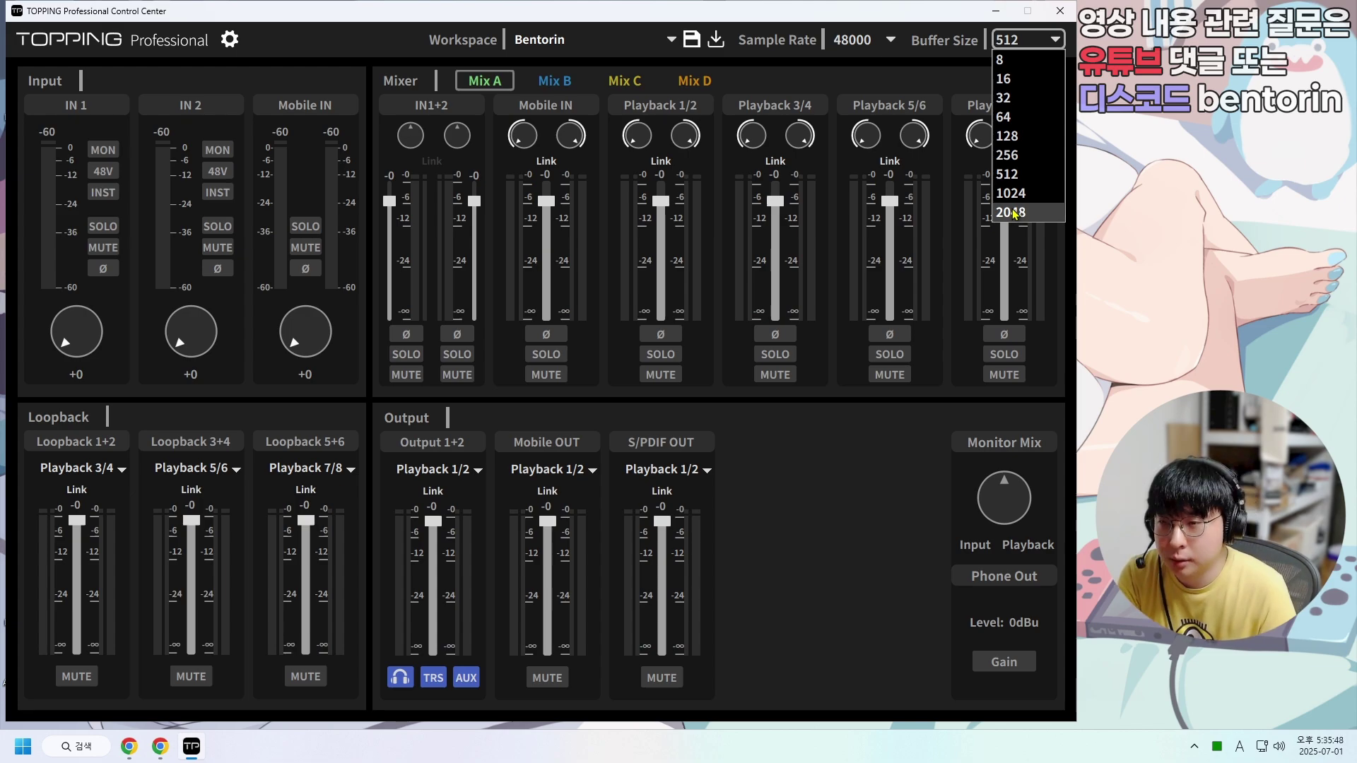
left_click(1015, 138)
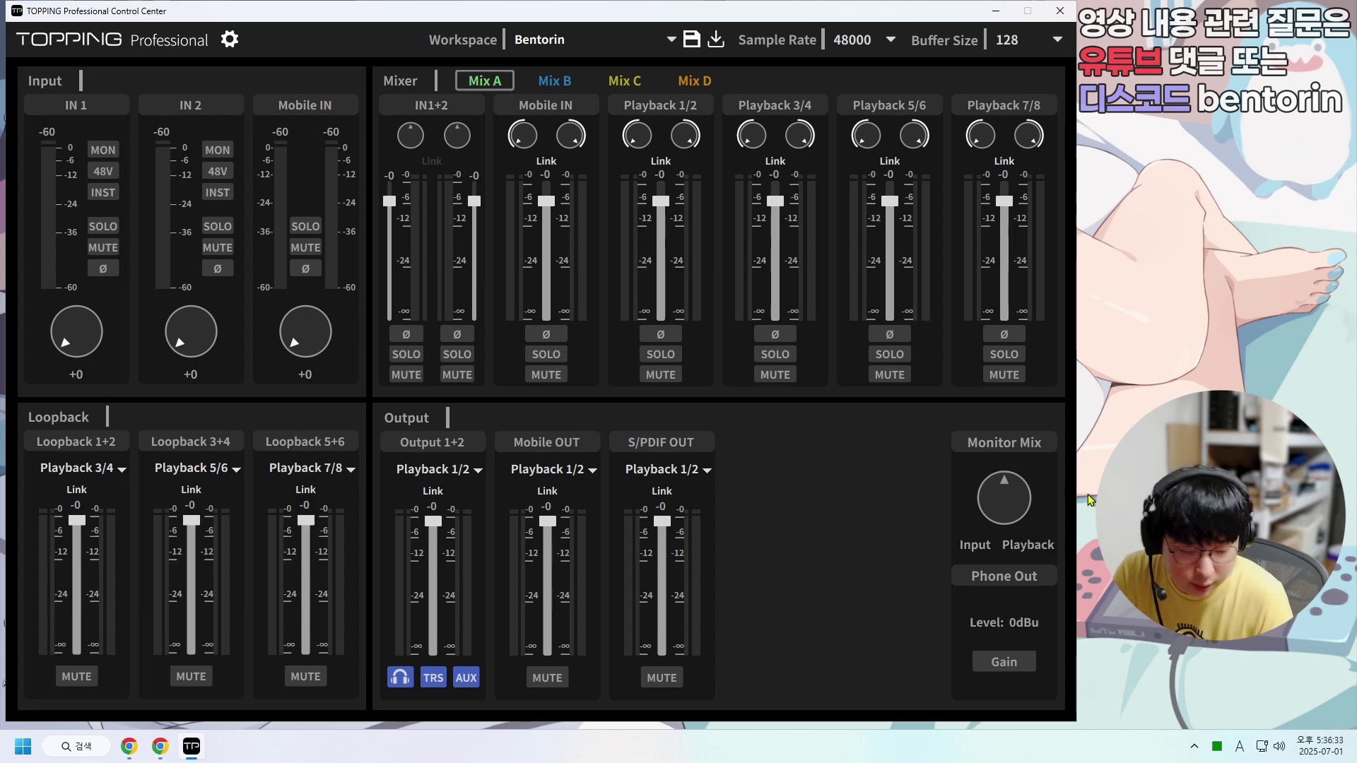
- Try the Phone Out gain by turning it on and back off
left_click(103, 151)
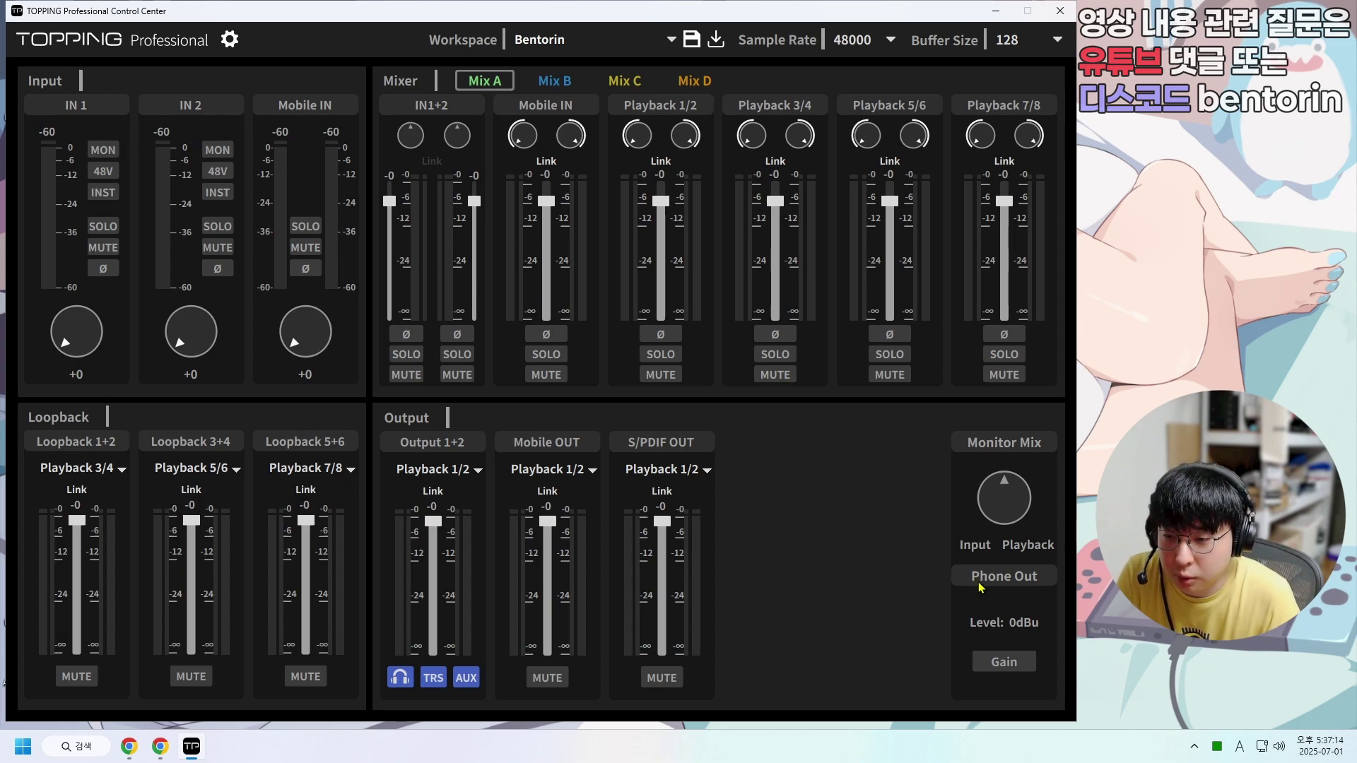
left_click(1006, 664)
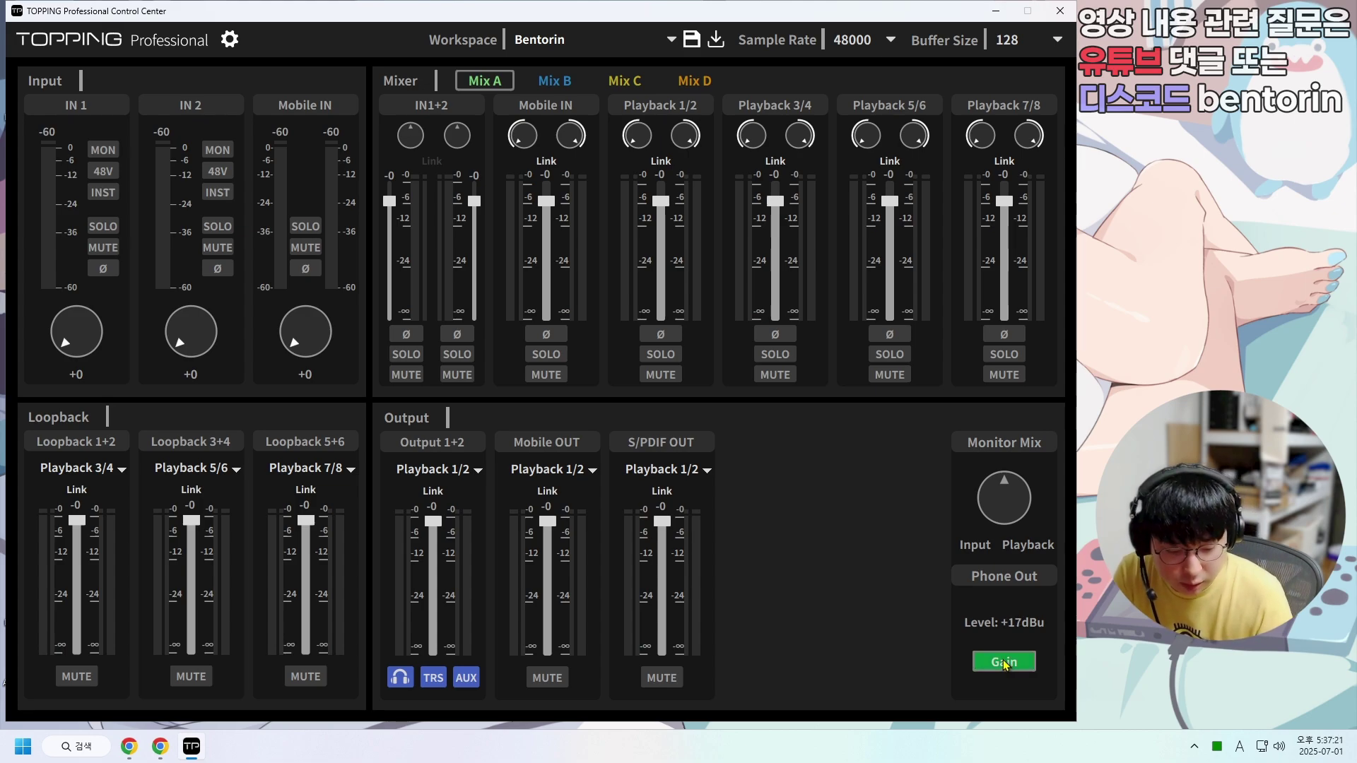
left_click(1006, 664)
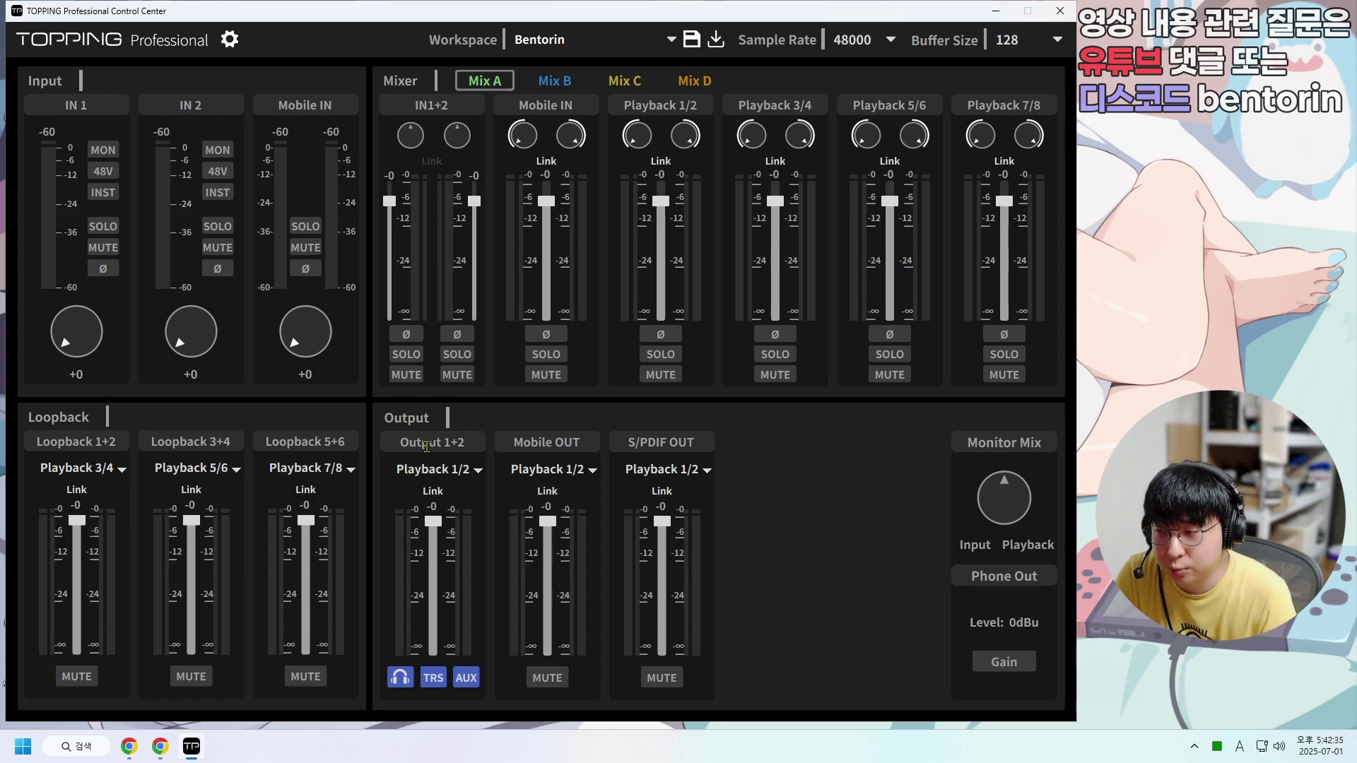
- Route Output 1+2 to TRS only, with the headphone and AUX outputs disabled
left_click(468, 679)
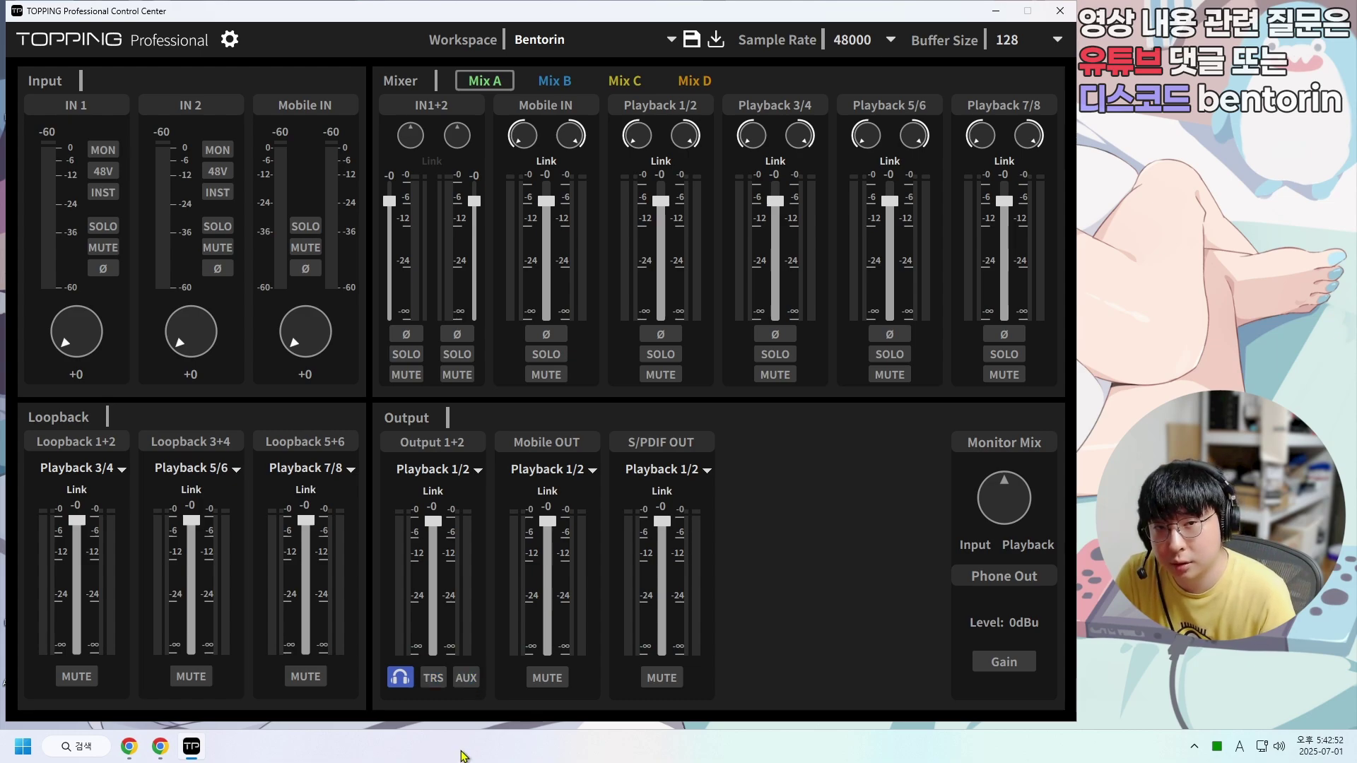
left_click(434, 678)
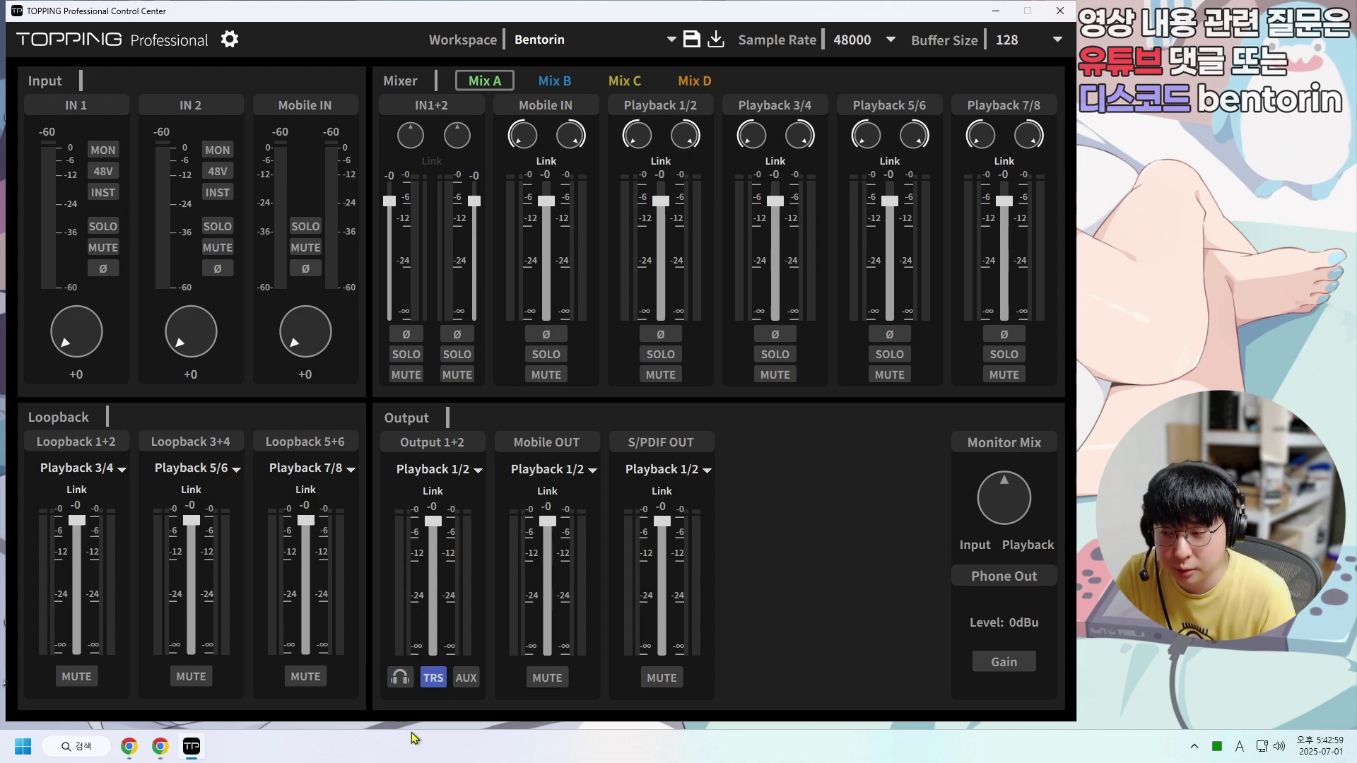
left_click(469, 681)
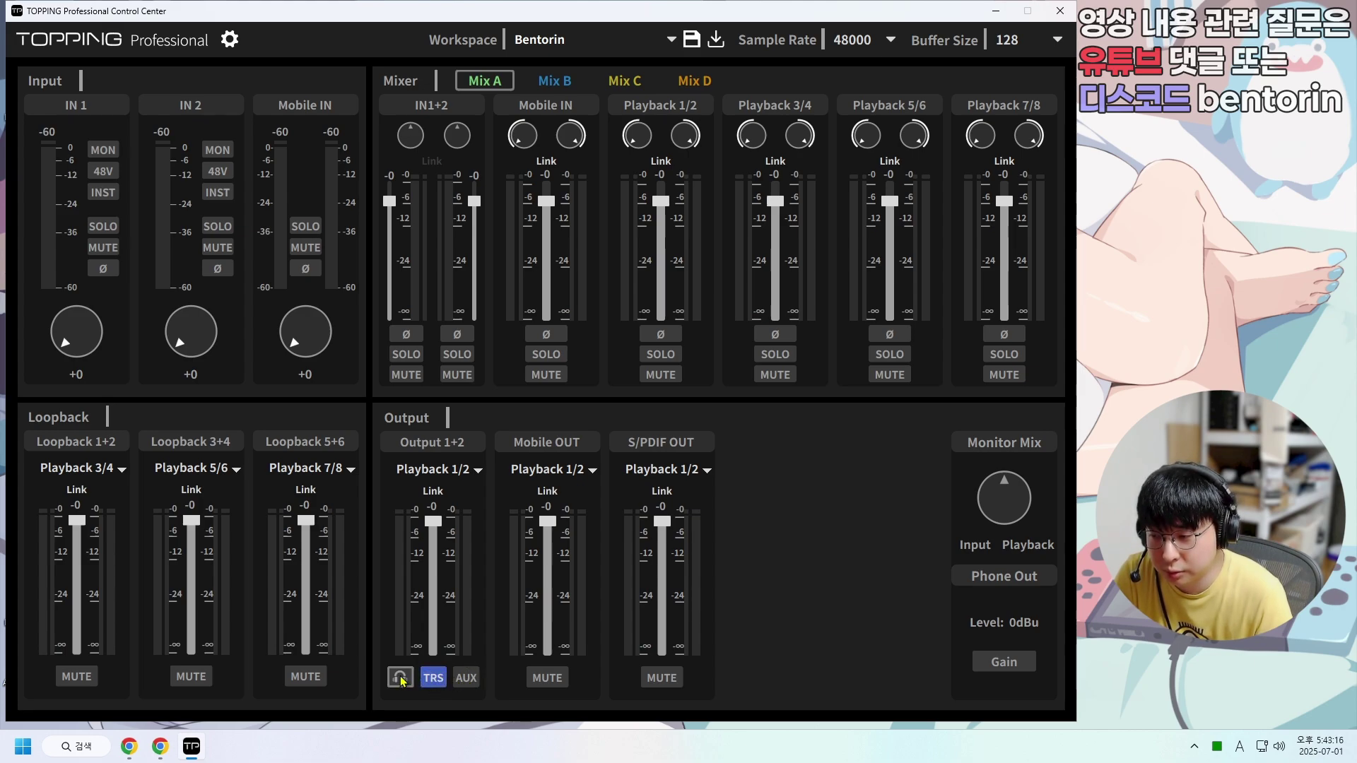
- Rename the Output 1+2 channel as 헤드폰, 스피커
double_click(421, 442)
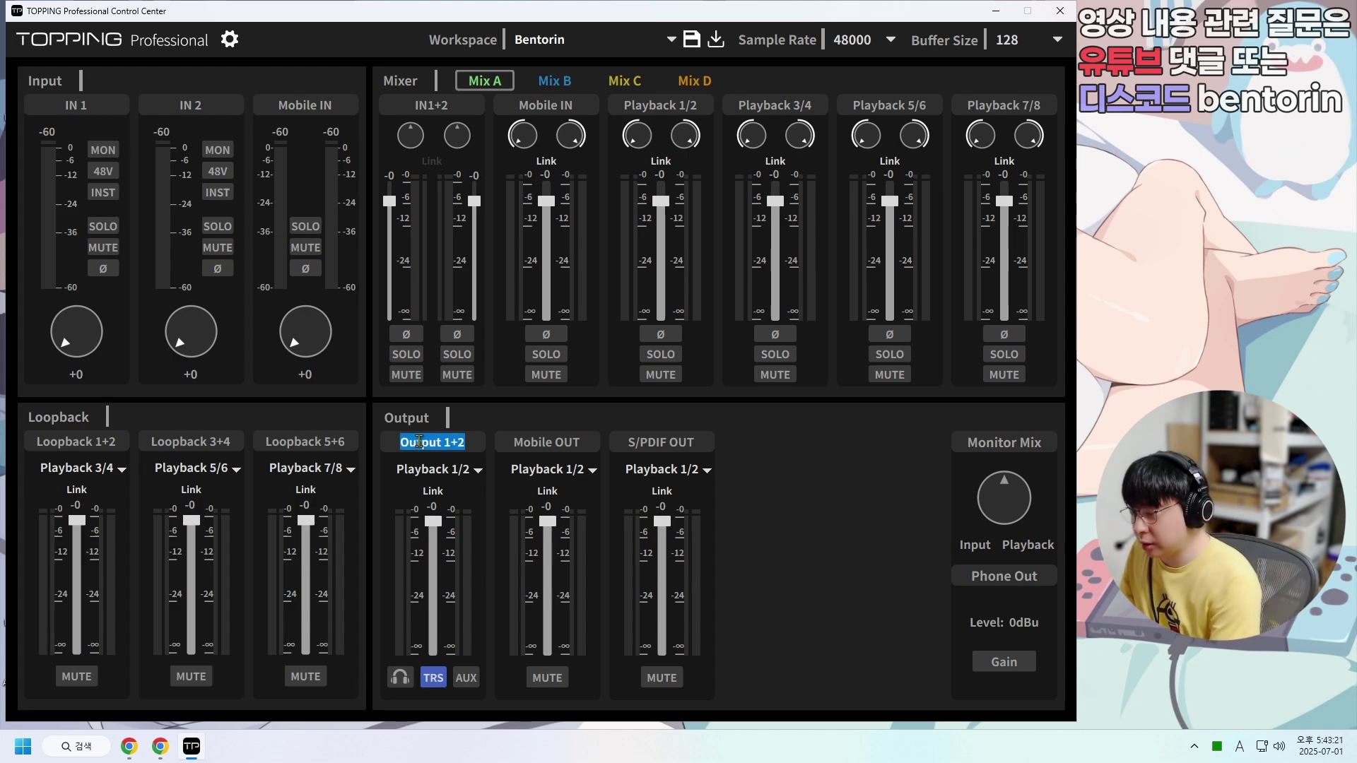
key("BackSpace")
key("Hangul")
type("헤드폰")
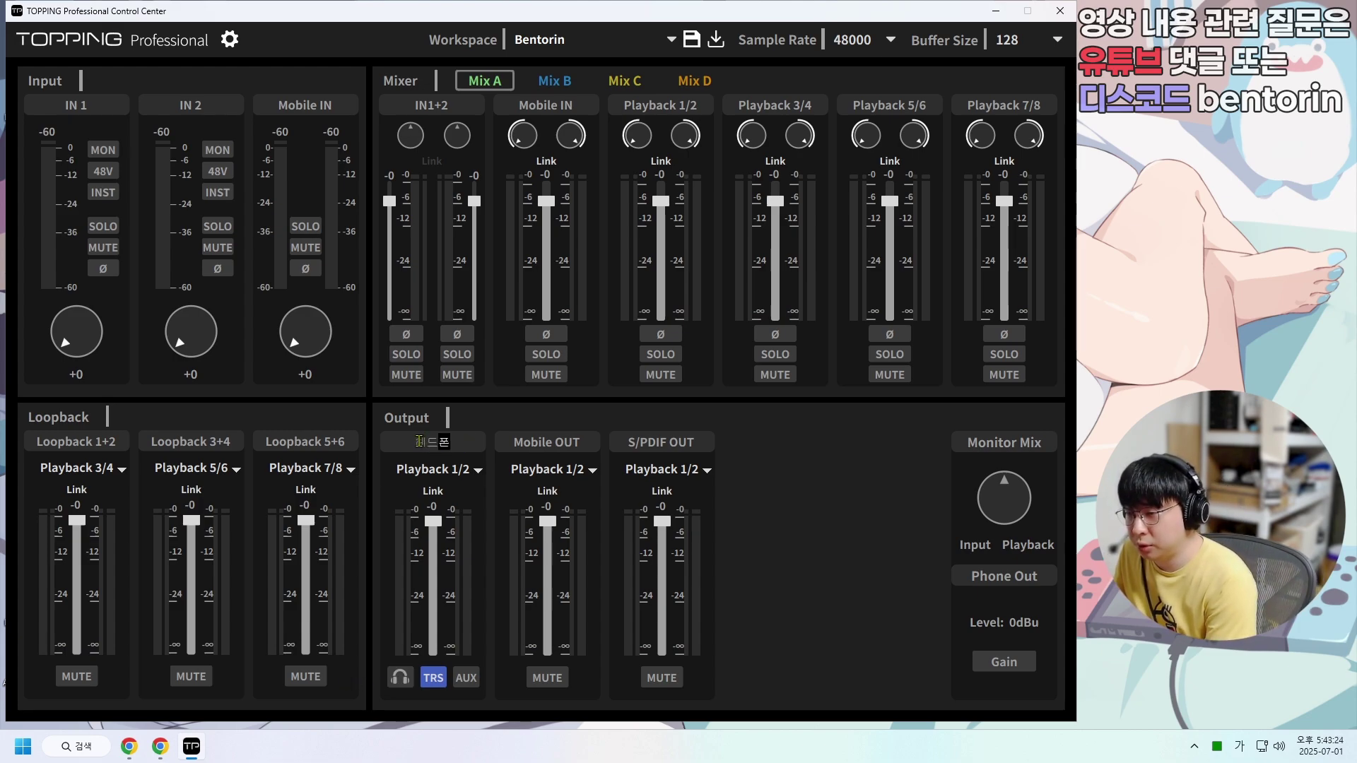
type(", 스피커")
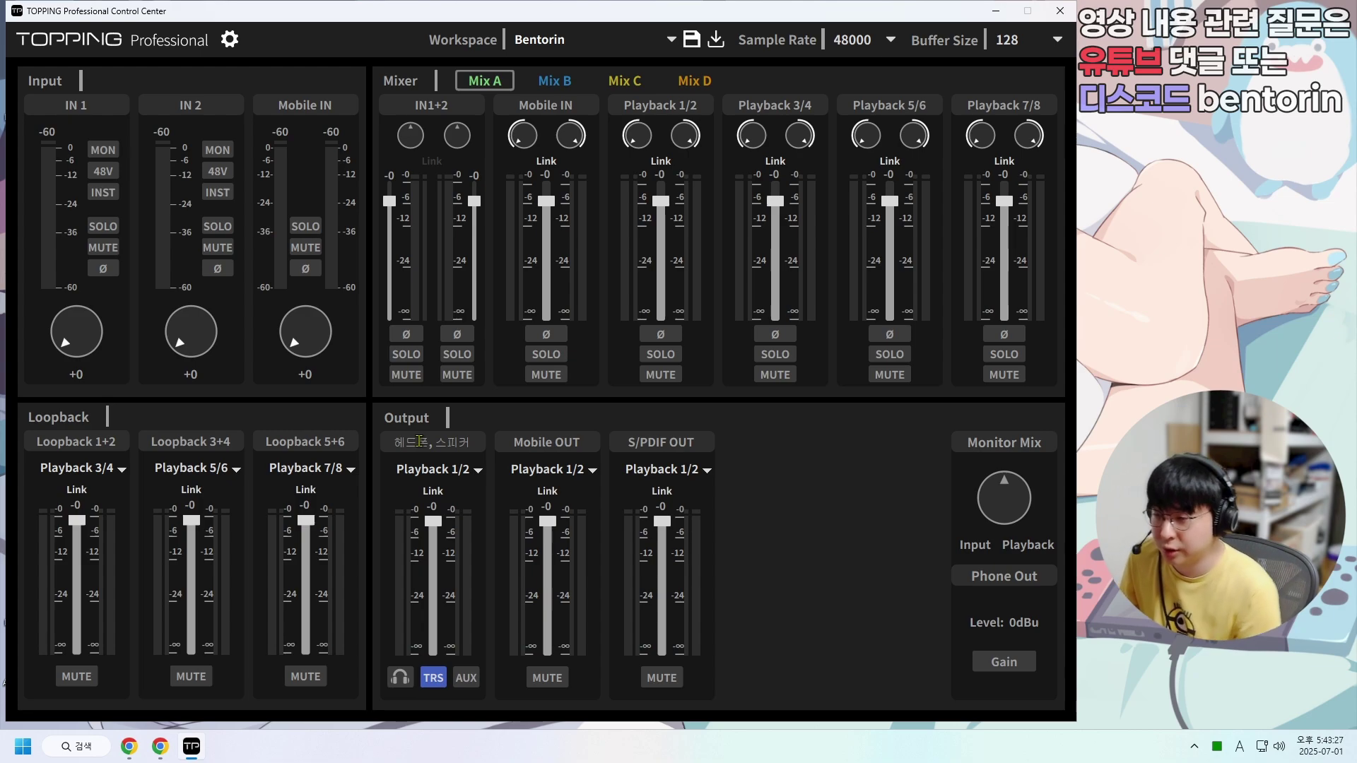
- Rename the Mobile OUT channel as 게임컴 마이크
double_click(551, 439)
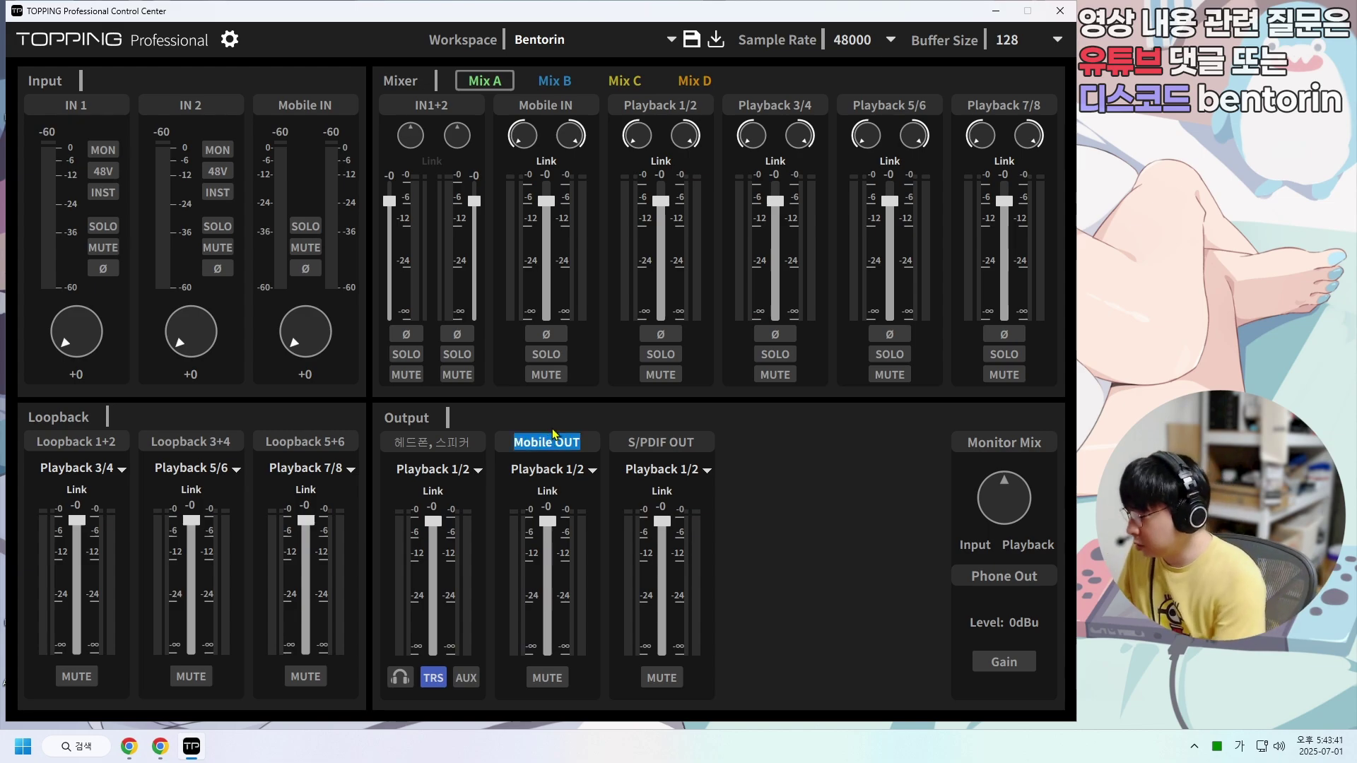
type("게임컴")
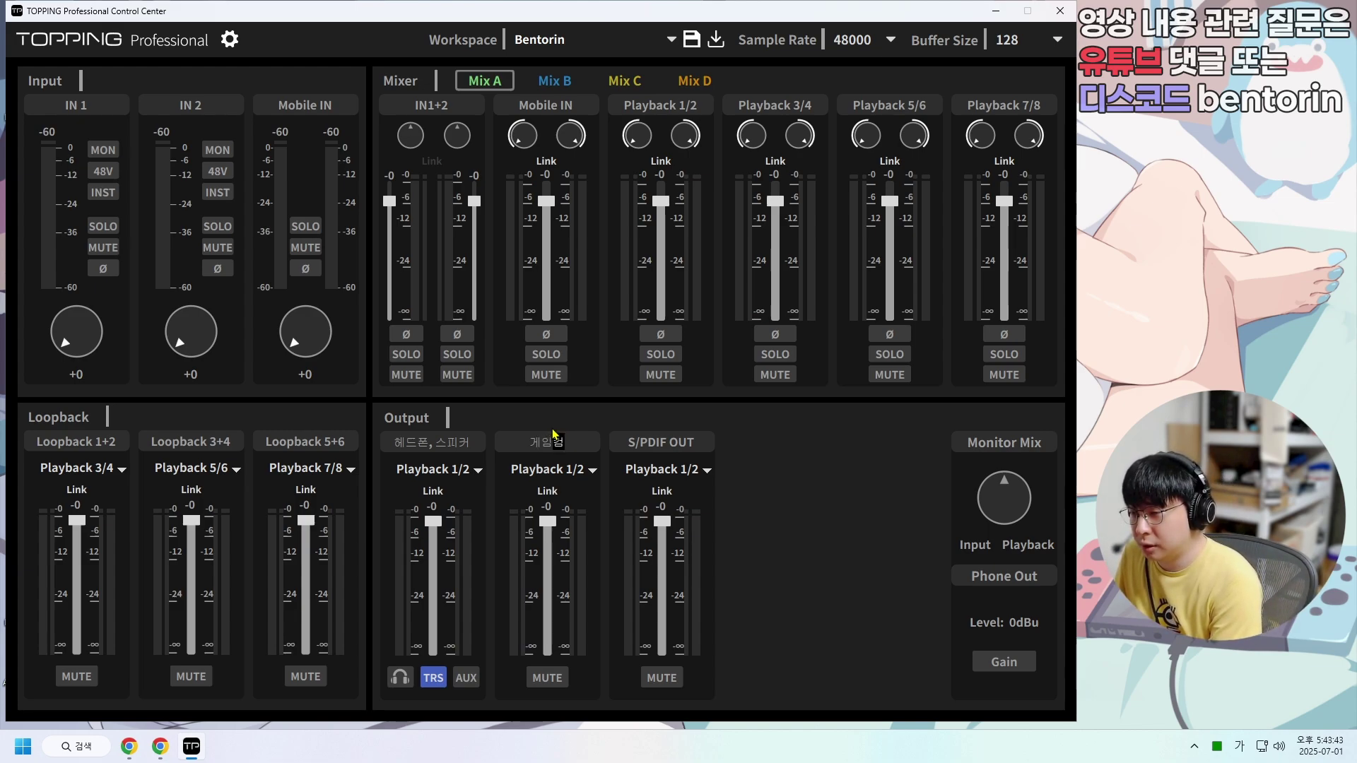
type(" 마이크")
key("Return")
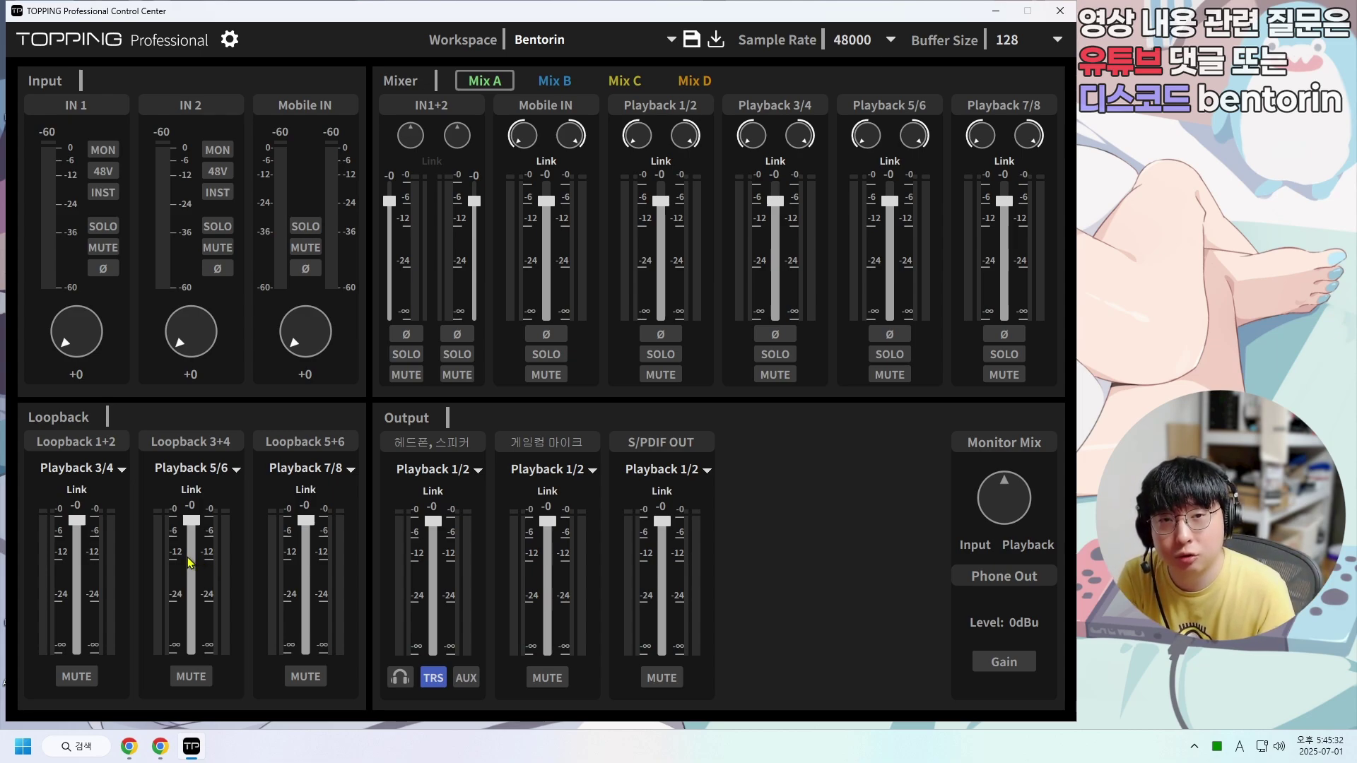
- Rename the S/PDIF OUT channel as 헤드폰 앰프
triple_click(668, 443)
type("헤드폰 앰프")
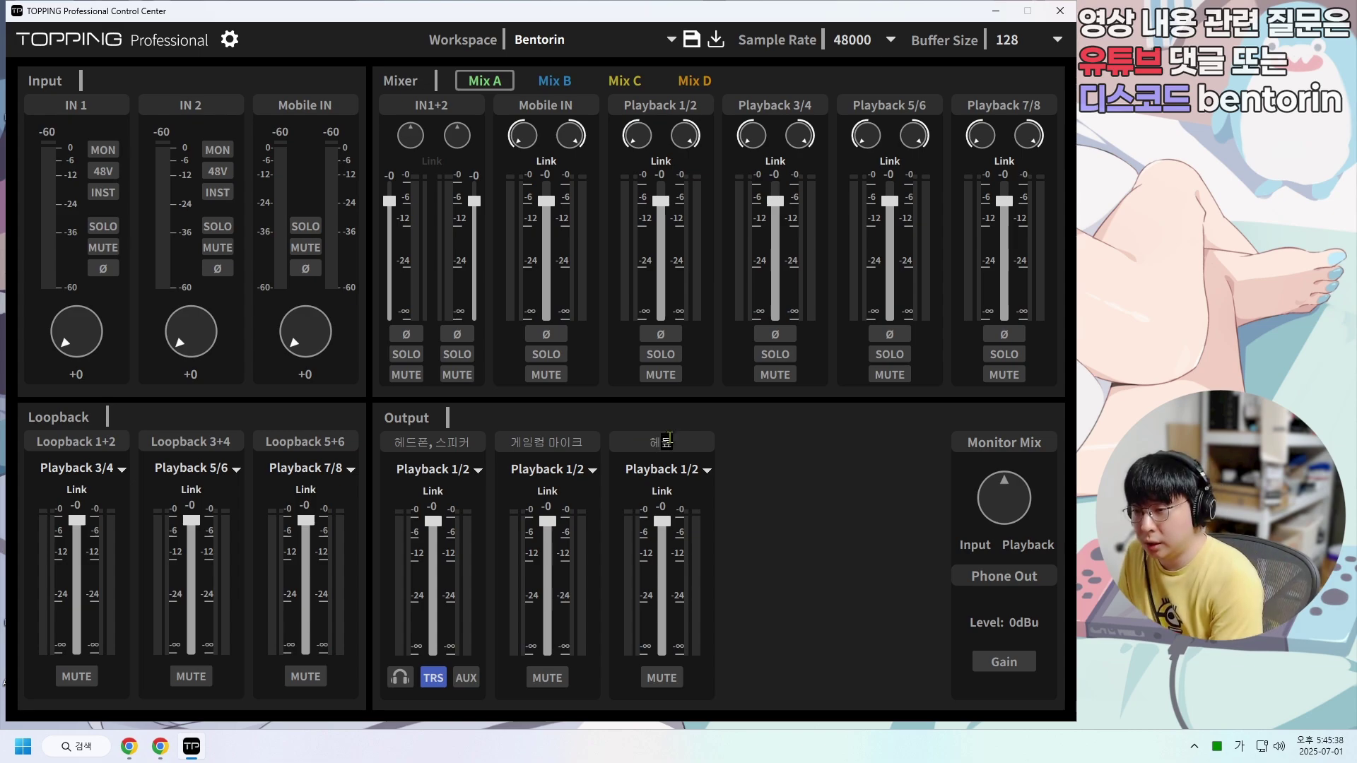
key("Return")
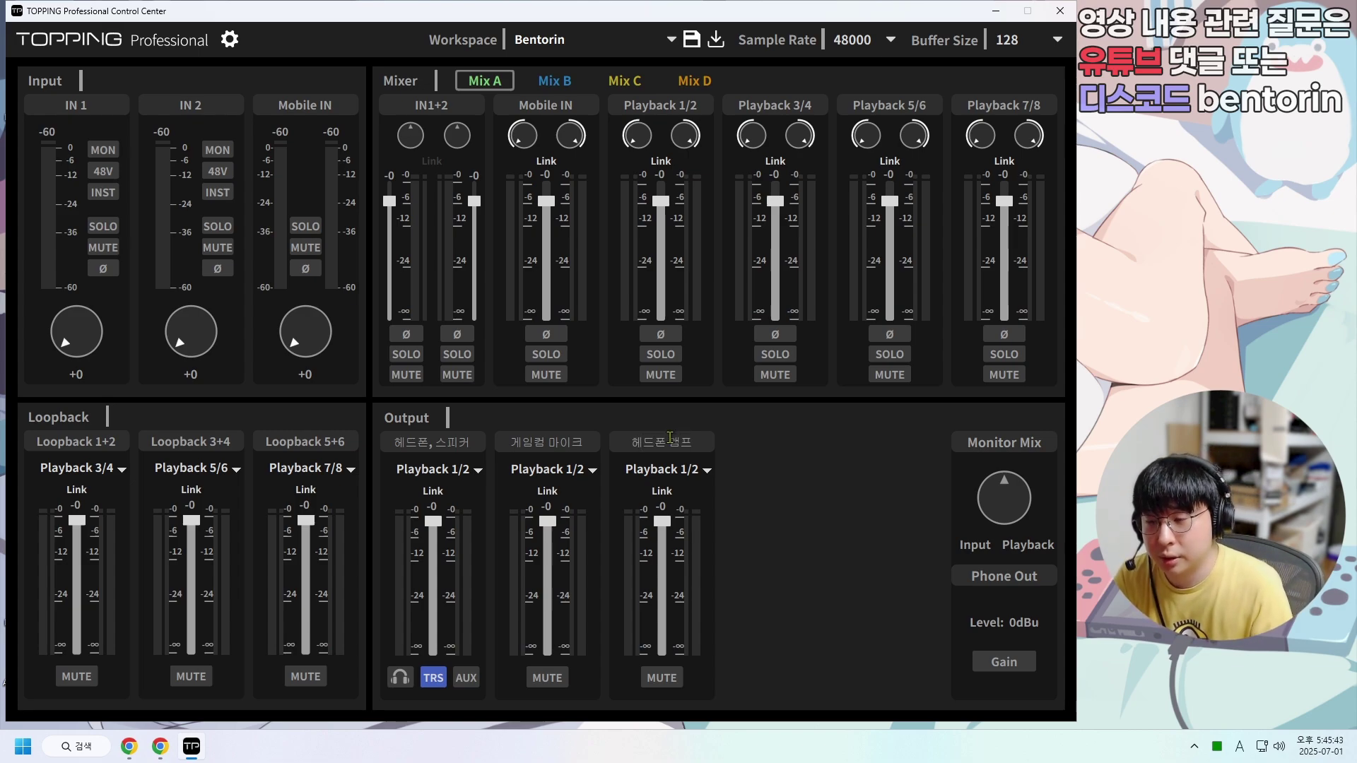
key("Hangul")
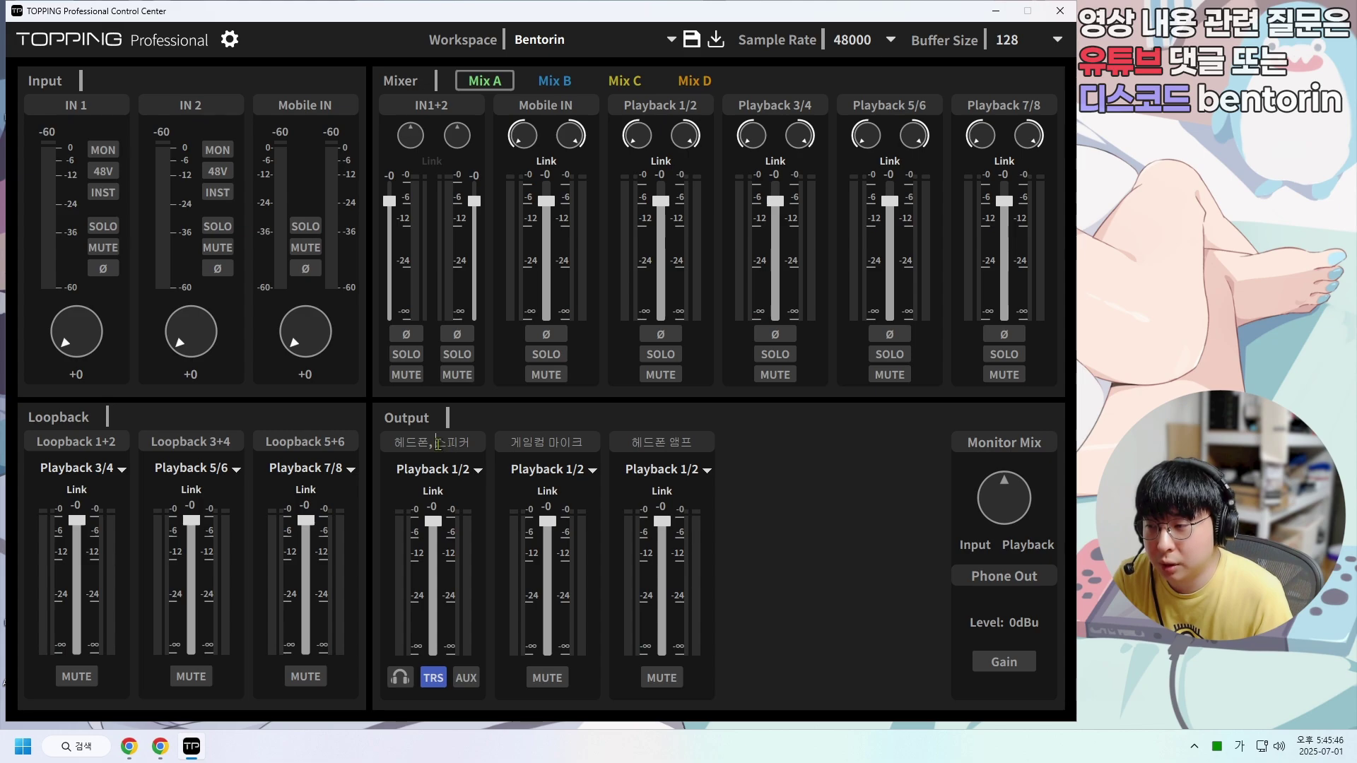
- Rename the first output channel as 스피커
left_click(437, 444)
key("BackSpace")
key("BackSpace")
key("BackSpace")
key("BackSpace")
key("BackSpace")
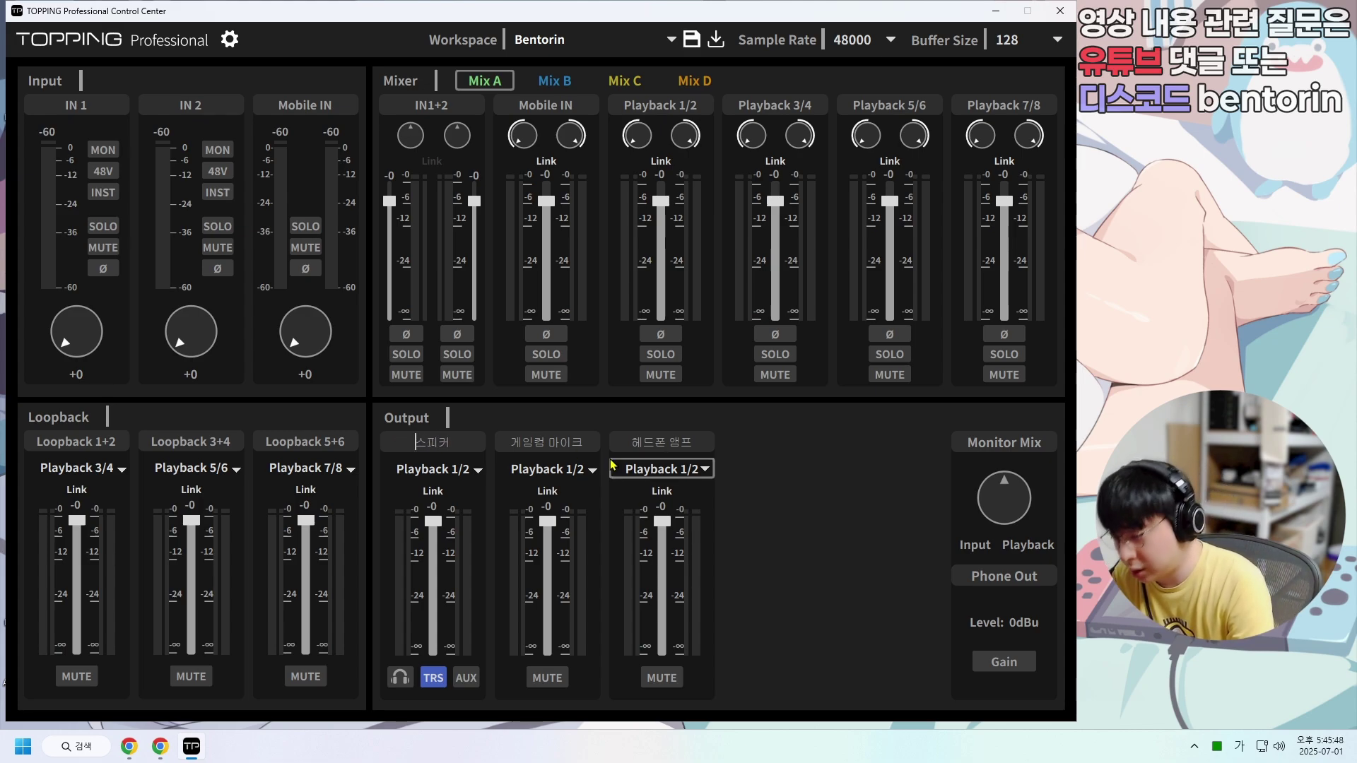
key("Return")
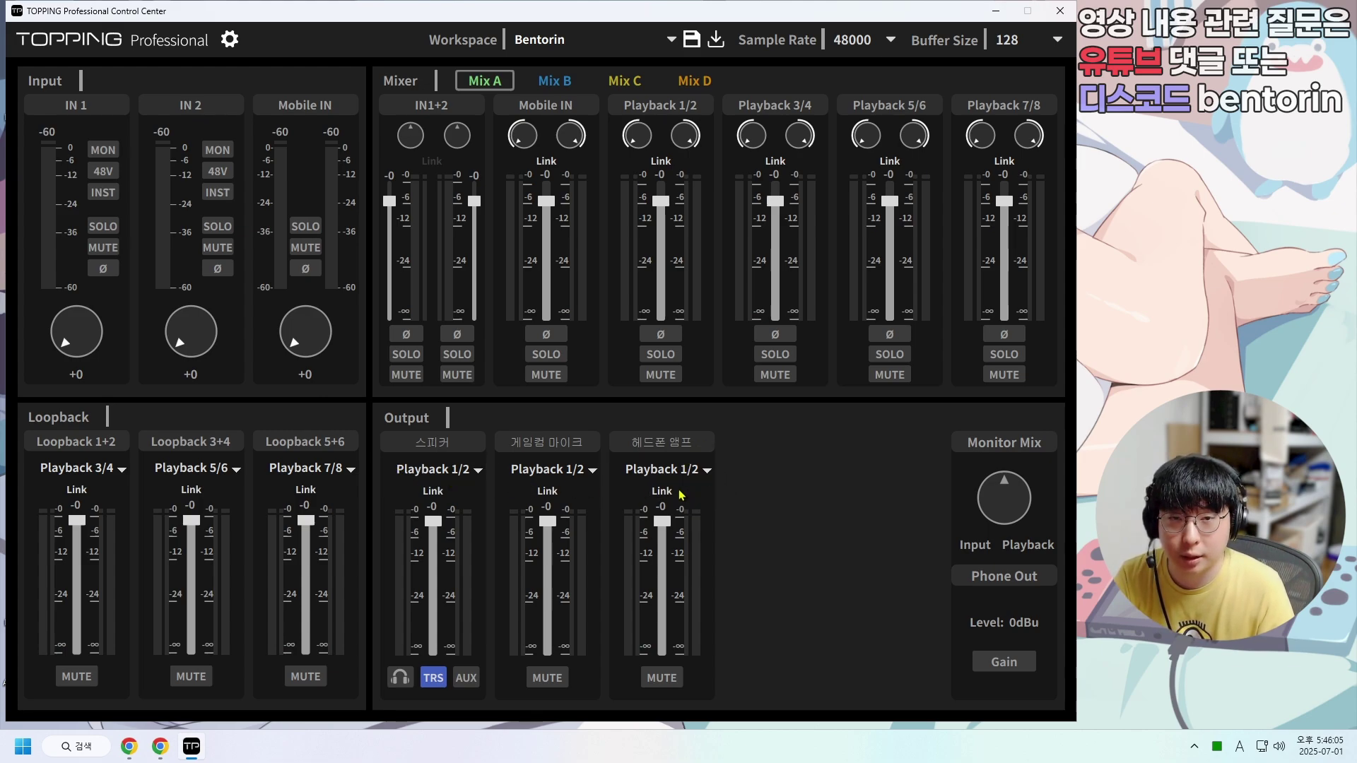
- Restore the first output channel's name to 헤드폰, 스피커
key("Hangul")
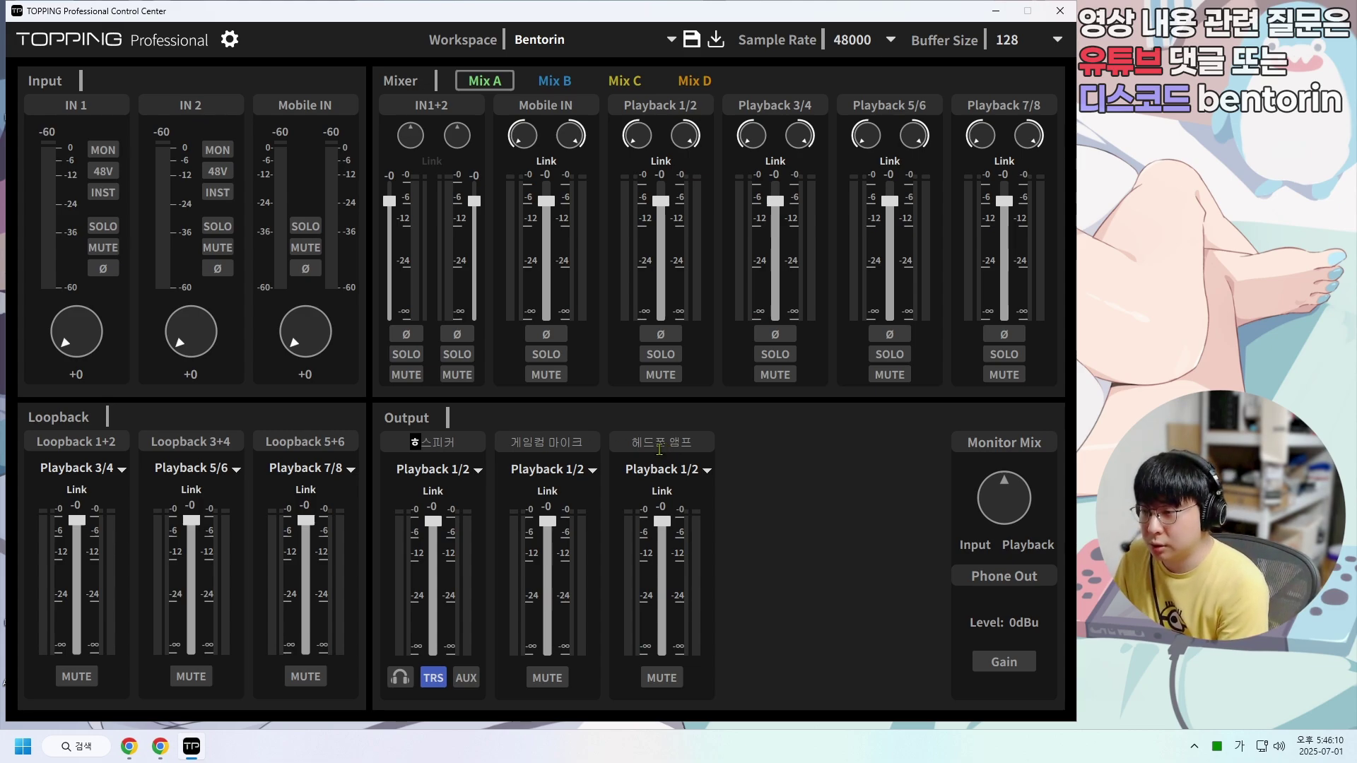
type("헤드폰,")
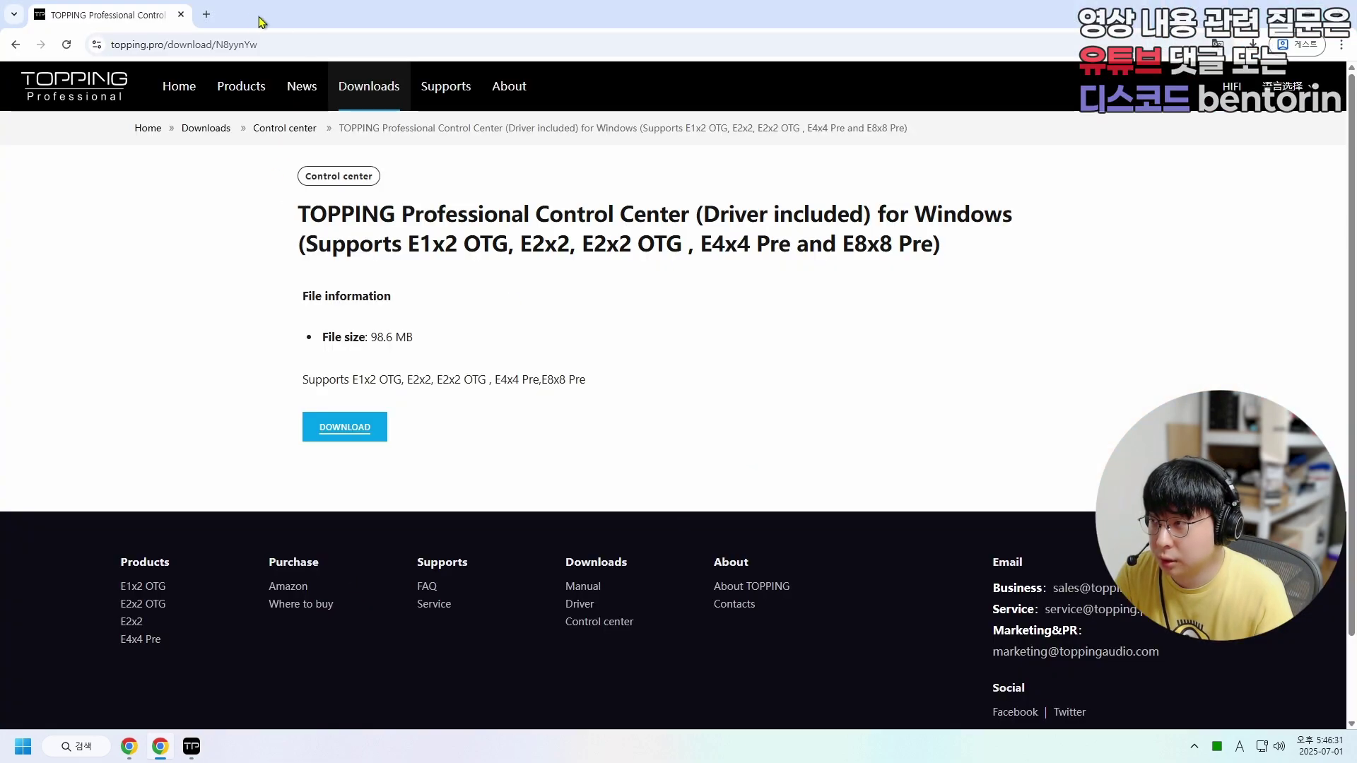
- Switch to Chrome and open youtube.com in a new tab
key("ctrl+t")
type("youtube.com")
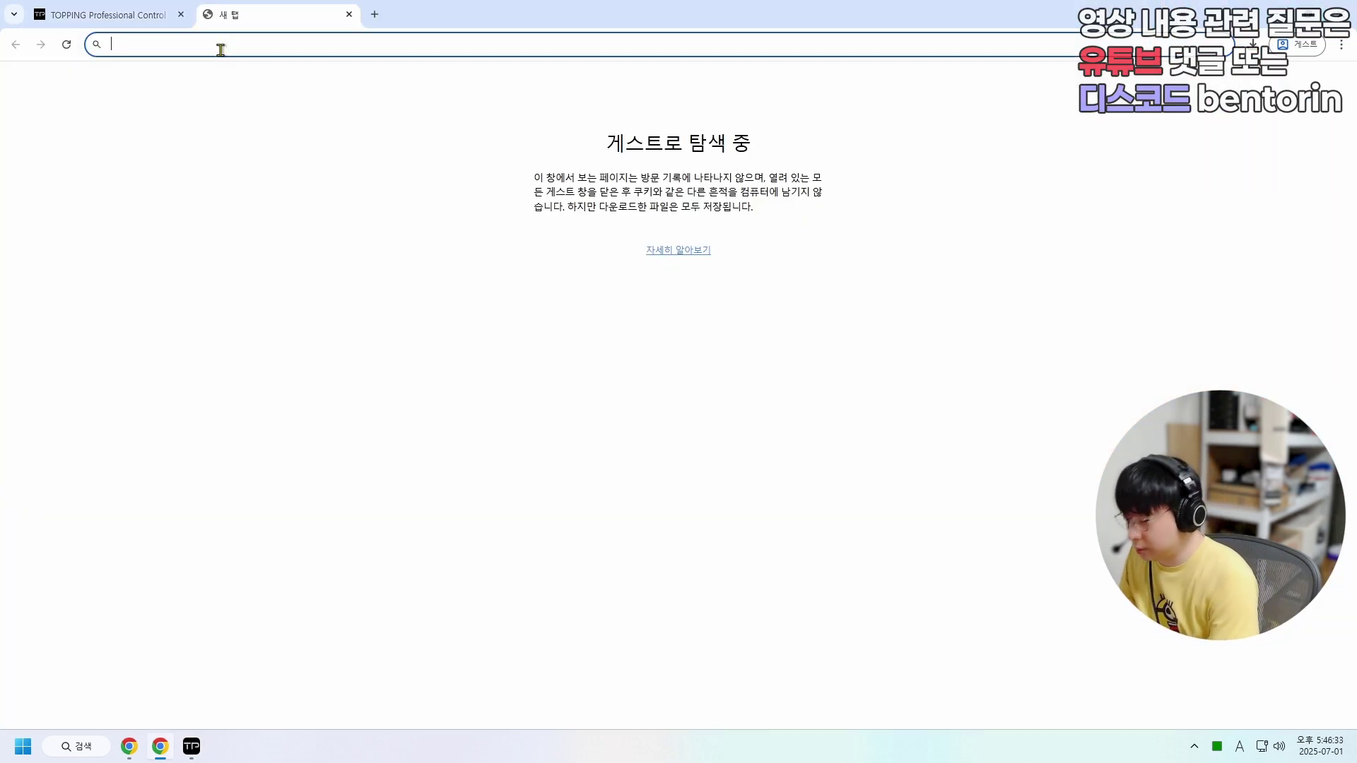
key("Return")
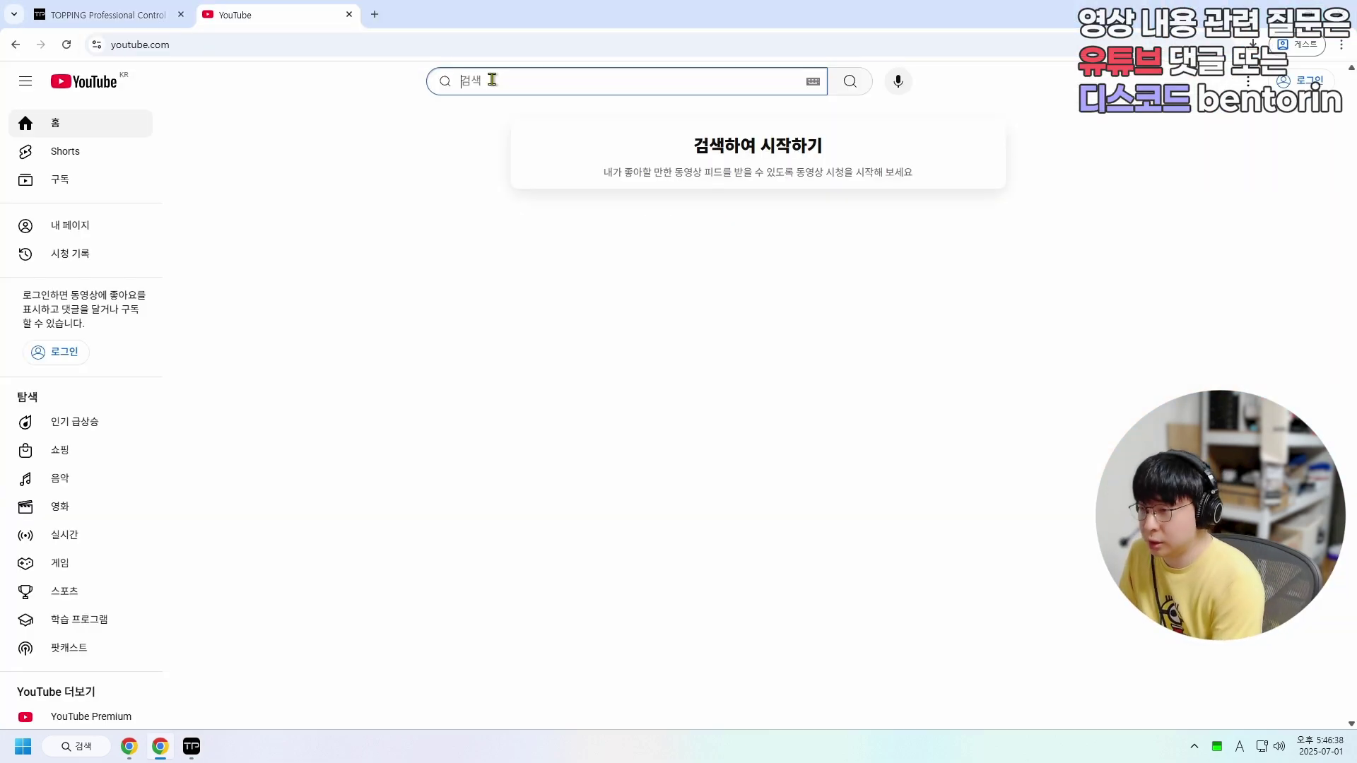
- Search YouTube for ncs, open the NoCopyrightSounds channel and pause its featured video
type("ncs")
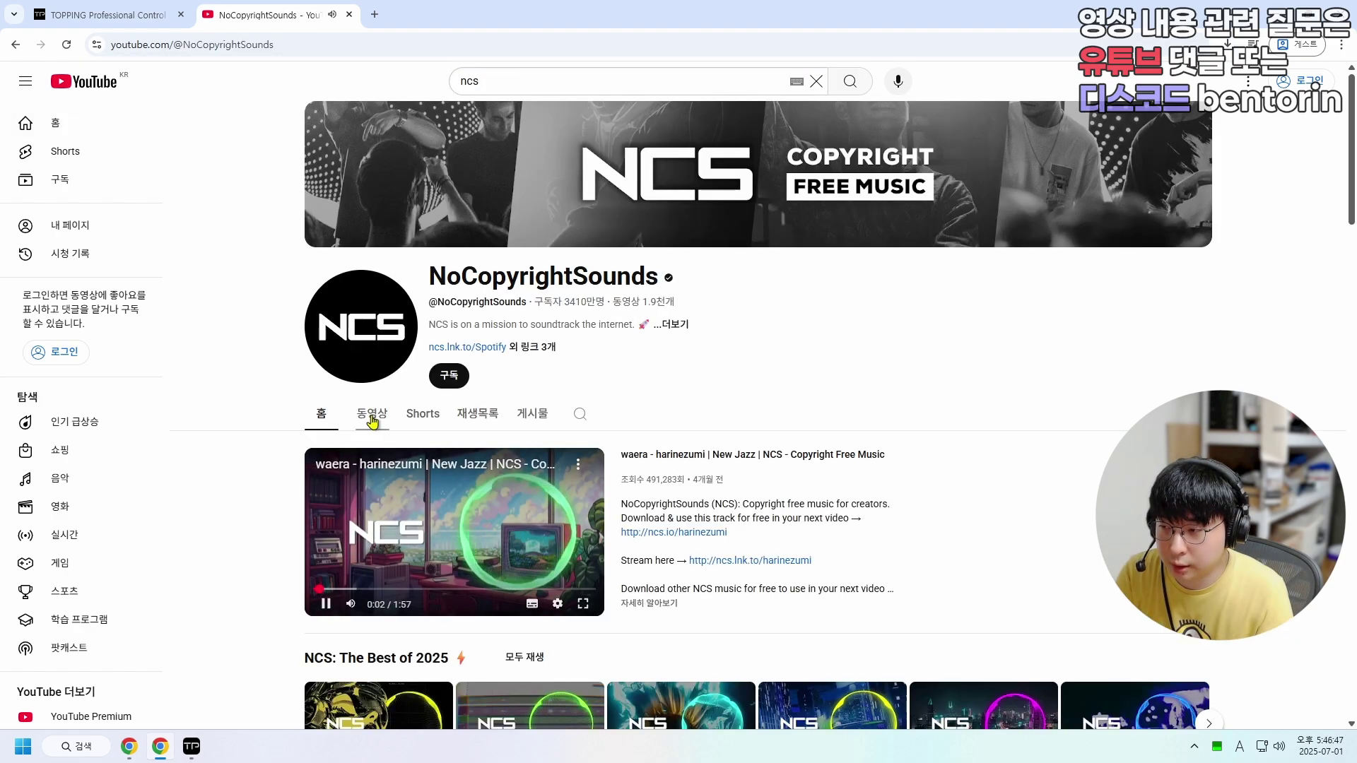
left_click(325, 604)
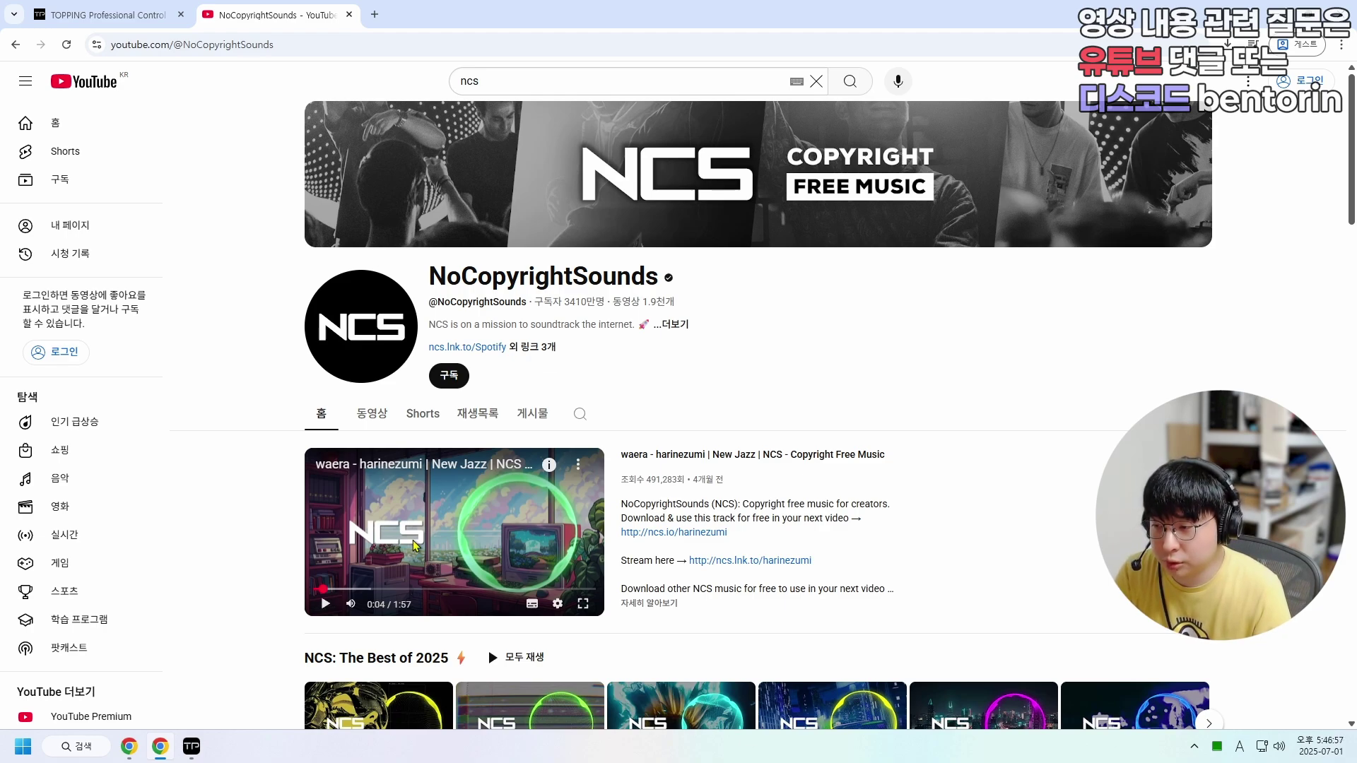
mouse_move(351, 605)
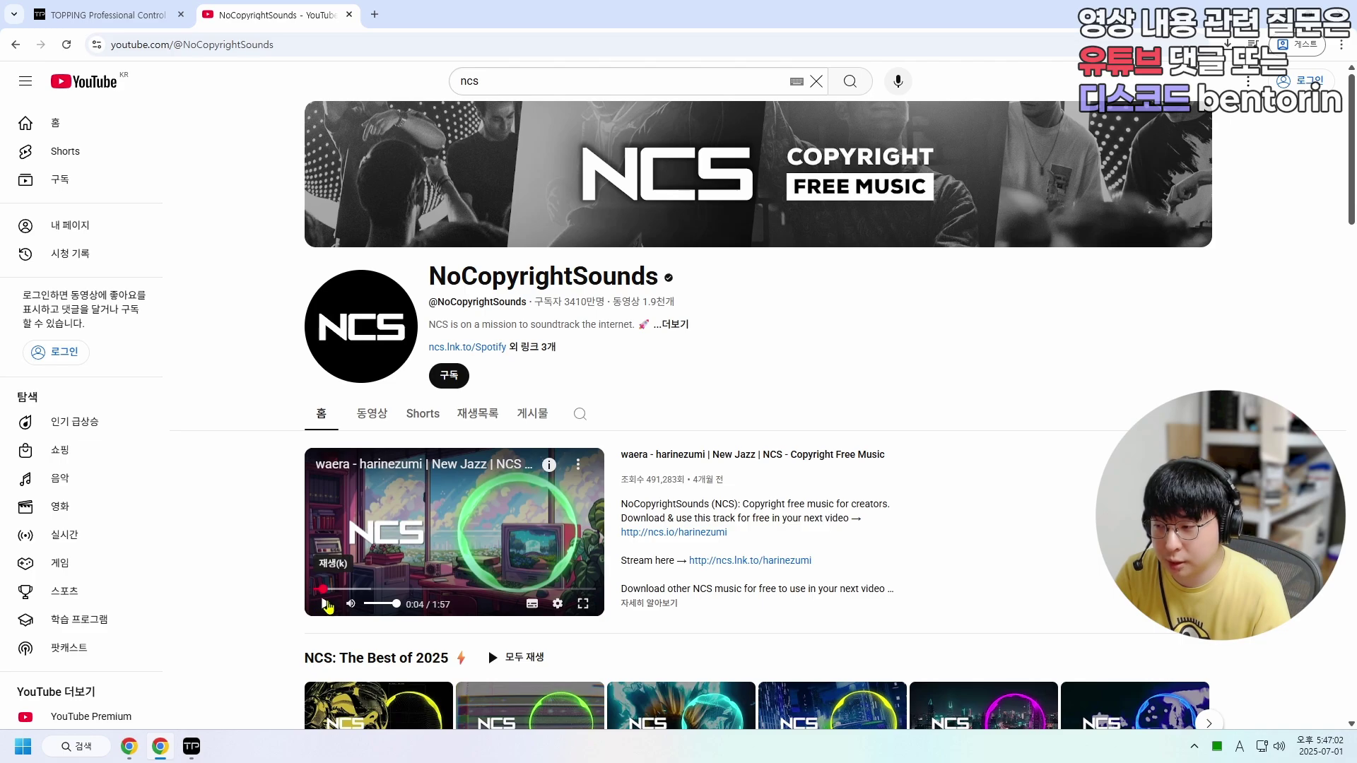
- Switch to the TOPPING Control Center and raise the Playback 1/2 fader in Mix A to +5
key("alt+Tab")
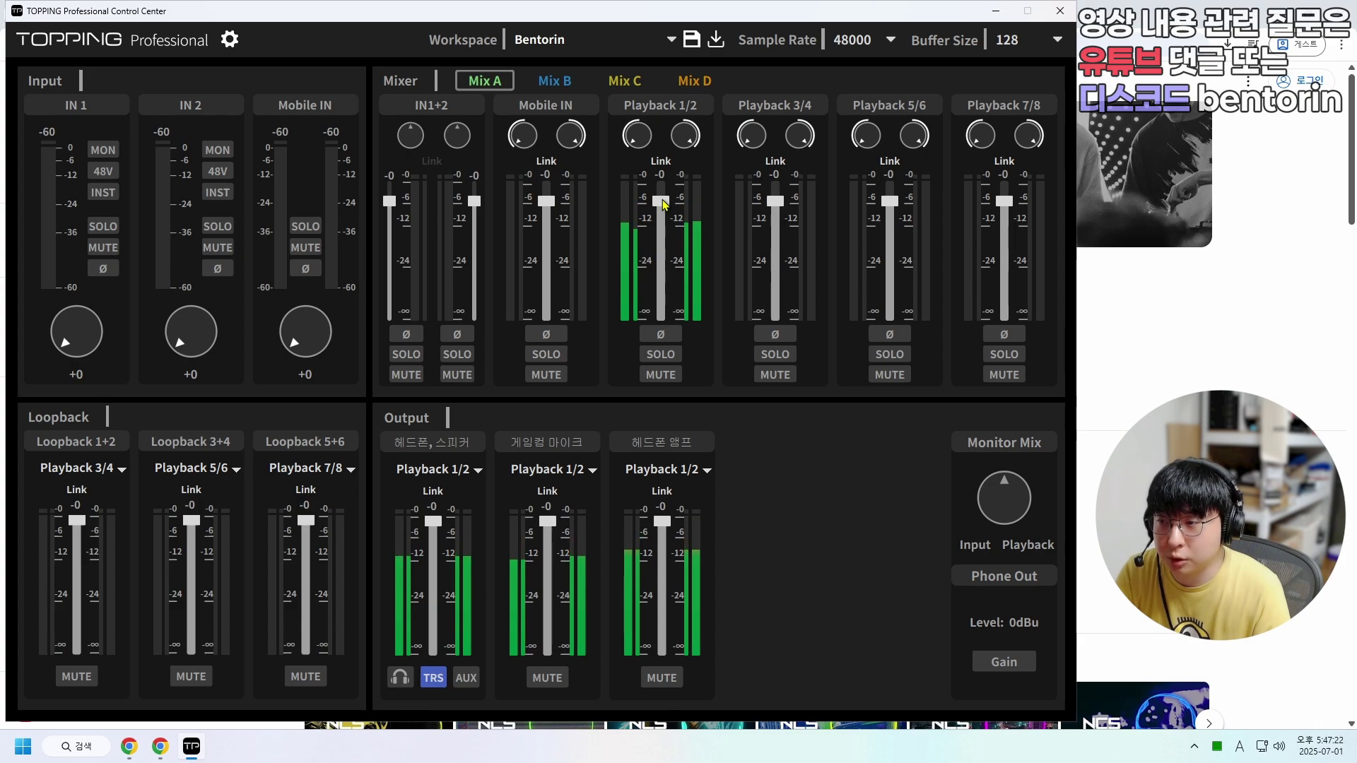
left_click(160, 746)
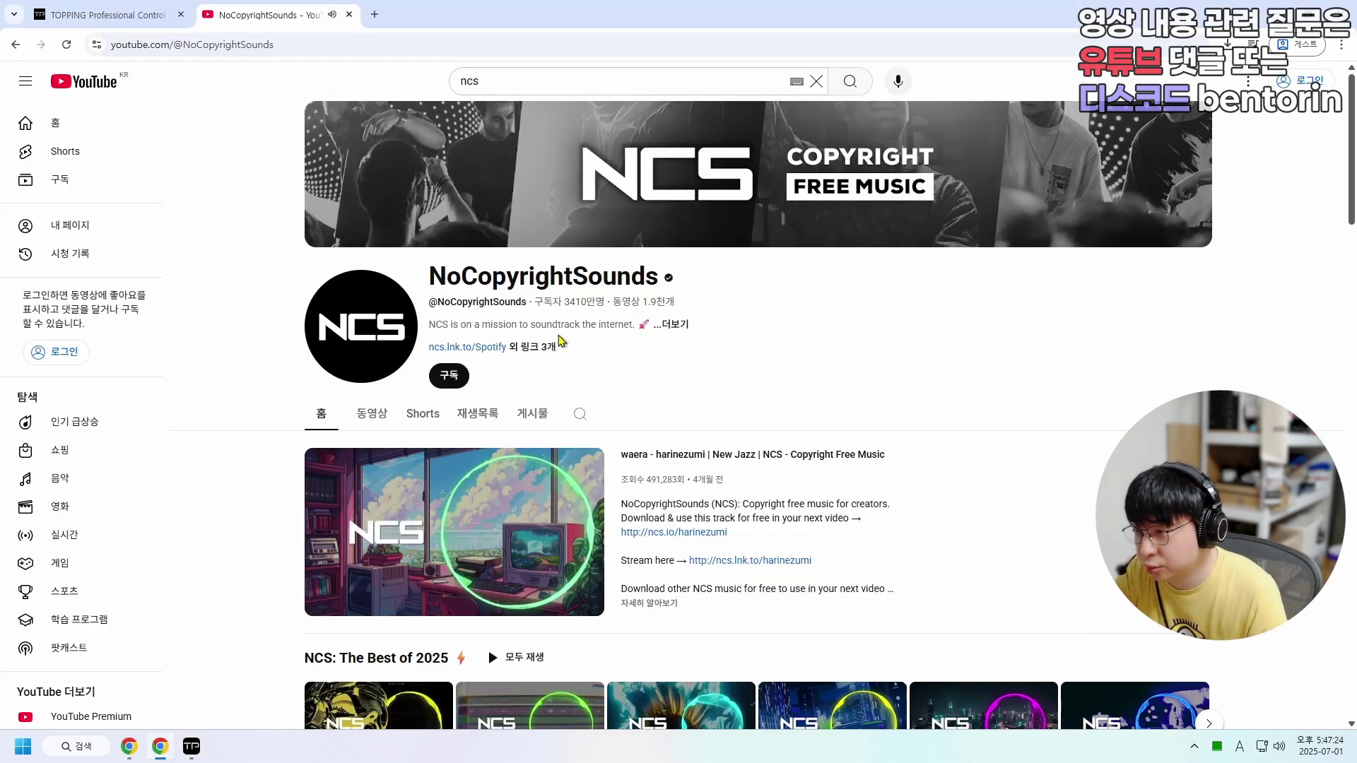
key("alt+Tab")
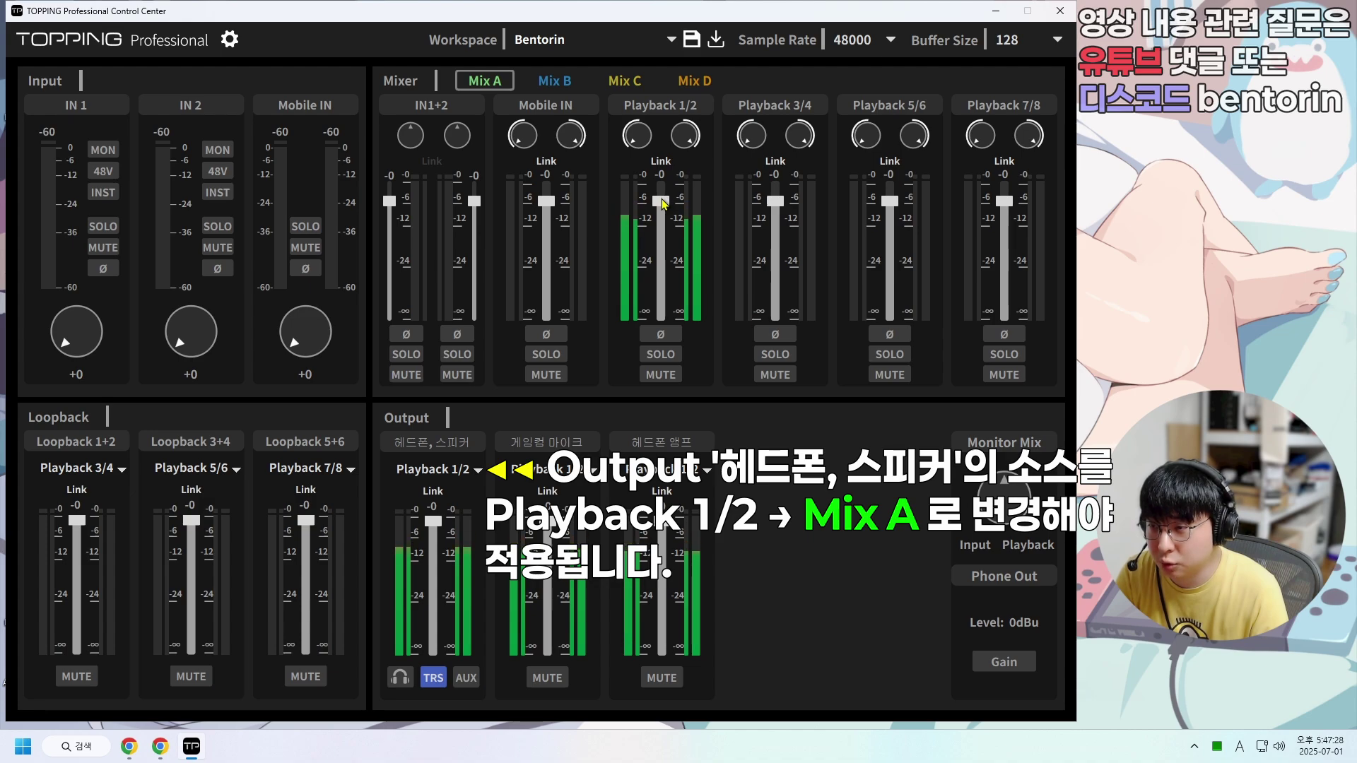
left_click_drag(664, 204, 664, 200)
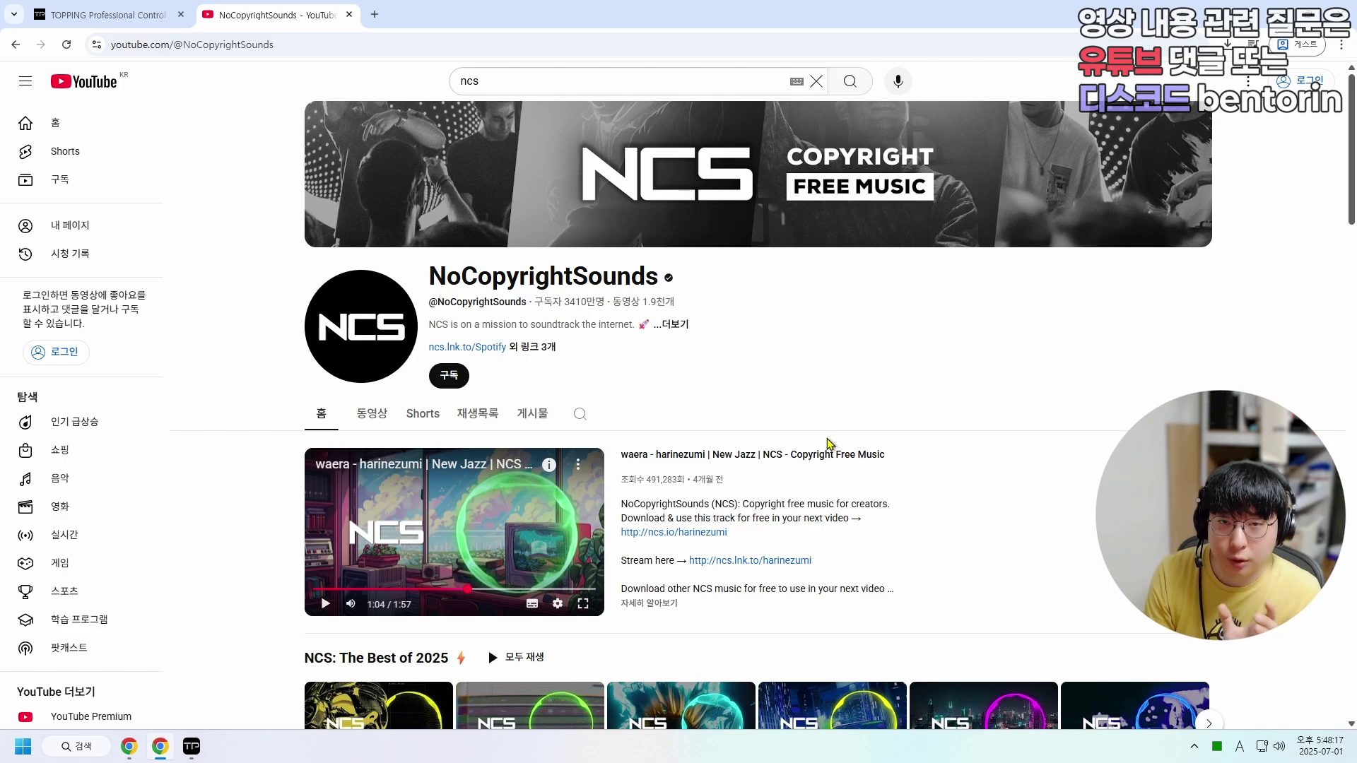
key("alt+Tab")
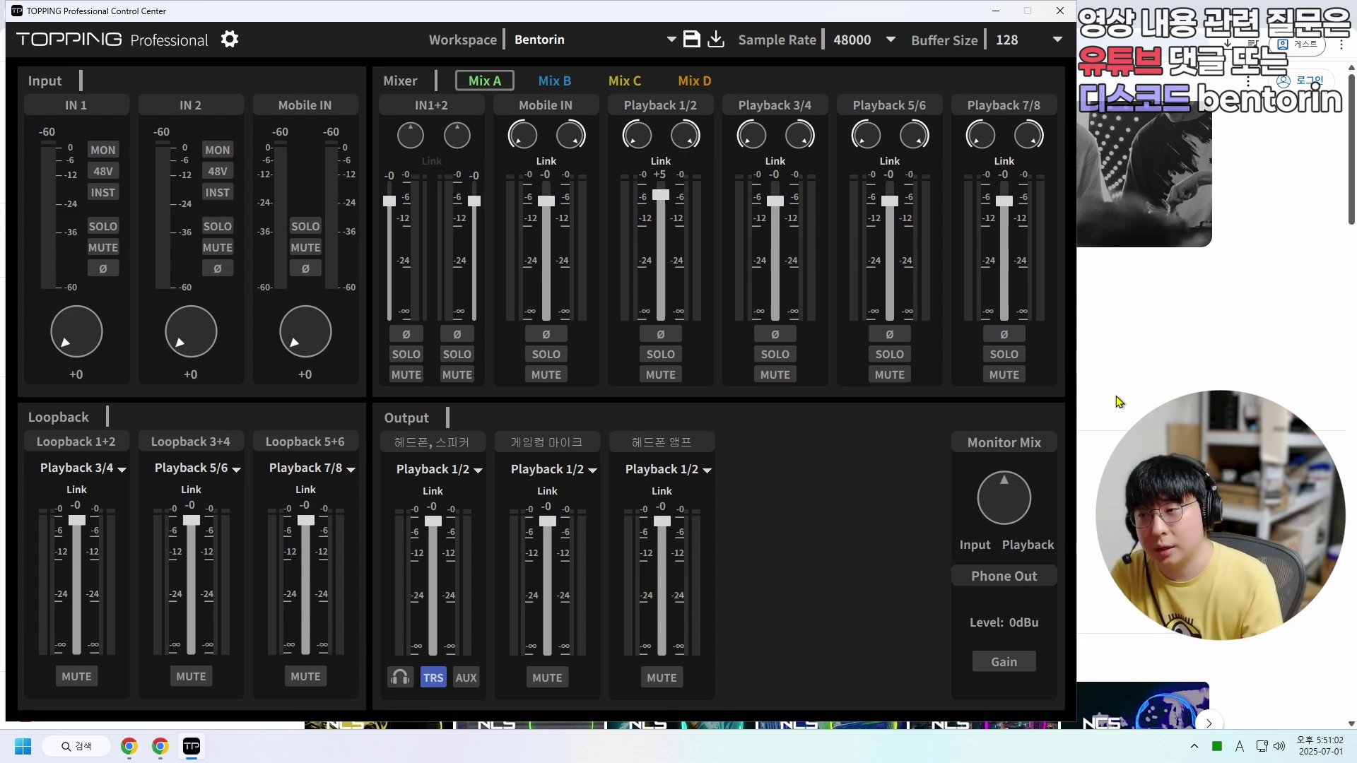
left_click(161, 747)
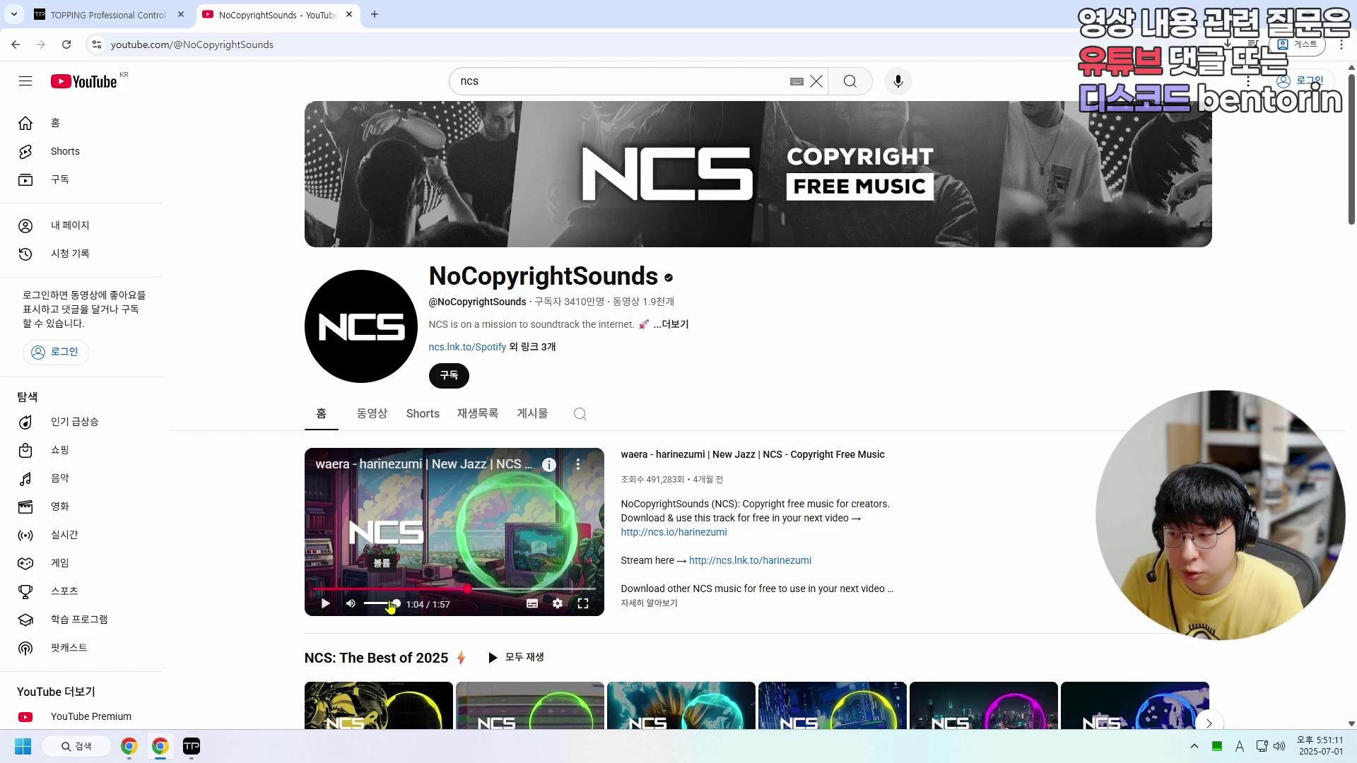
key("alt+Tab")
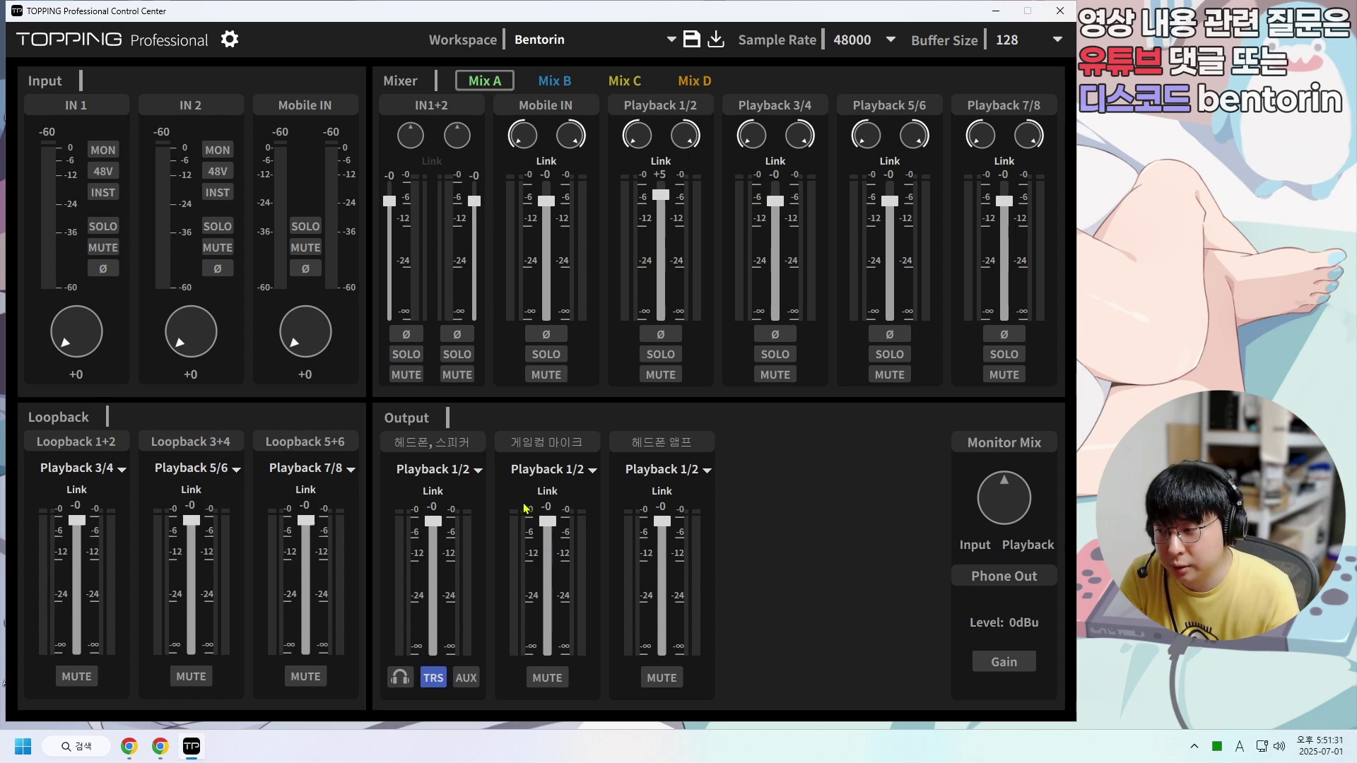
left_click(160, 746)
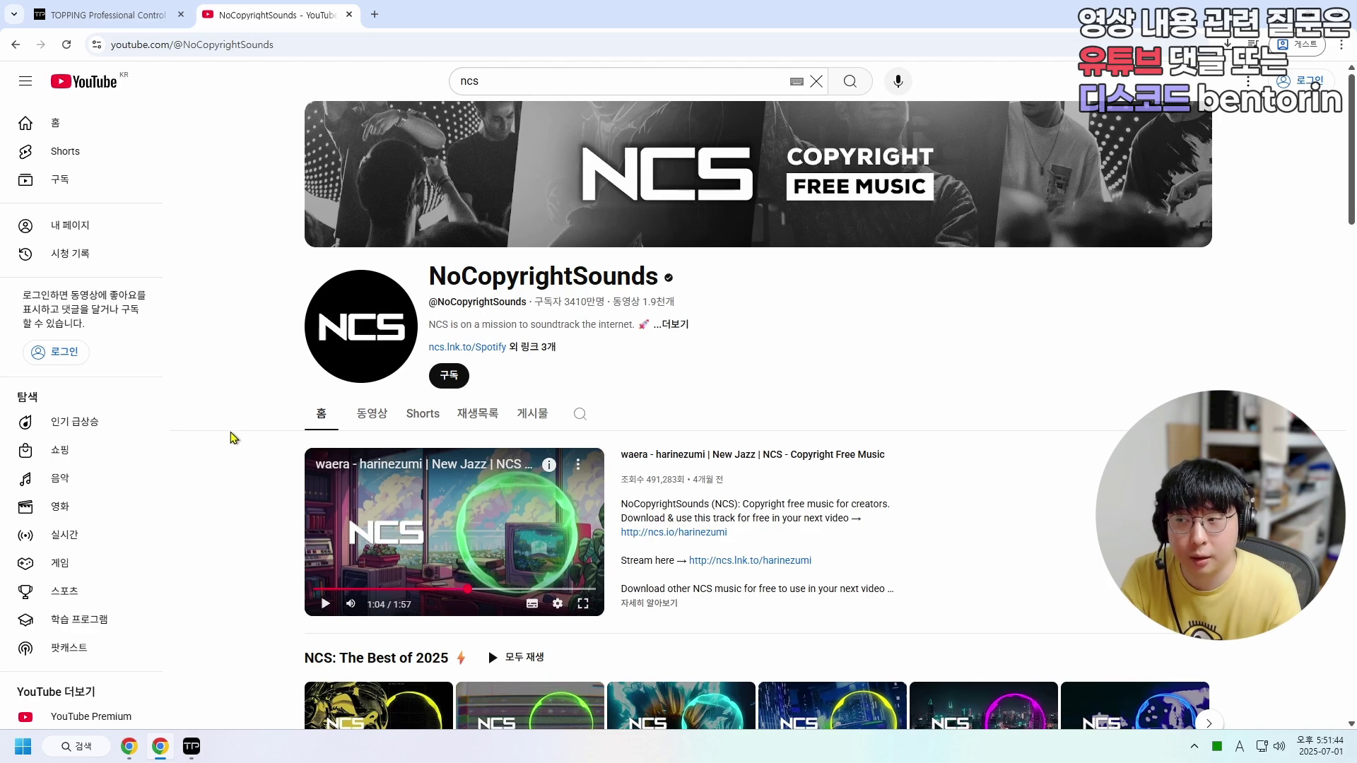
left_click(1273, 9)
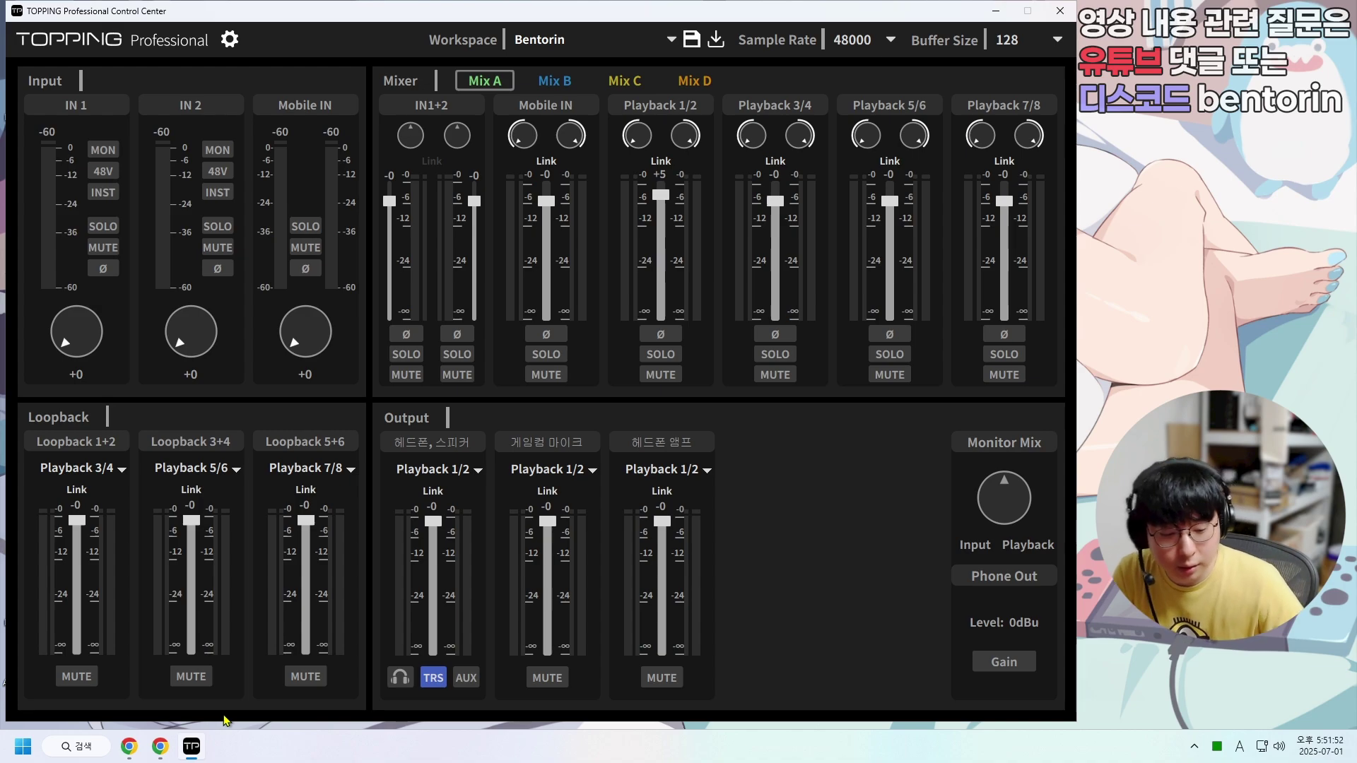
- Reset the Playback 1/2 fader in Mix A to 0 while the YouTube track plays
left_click(160, 746)
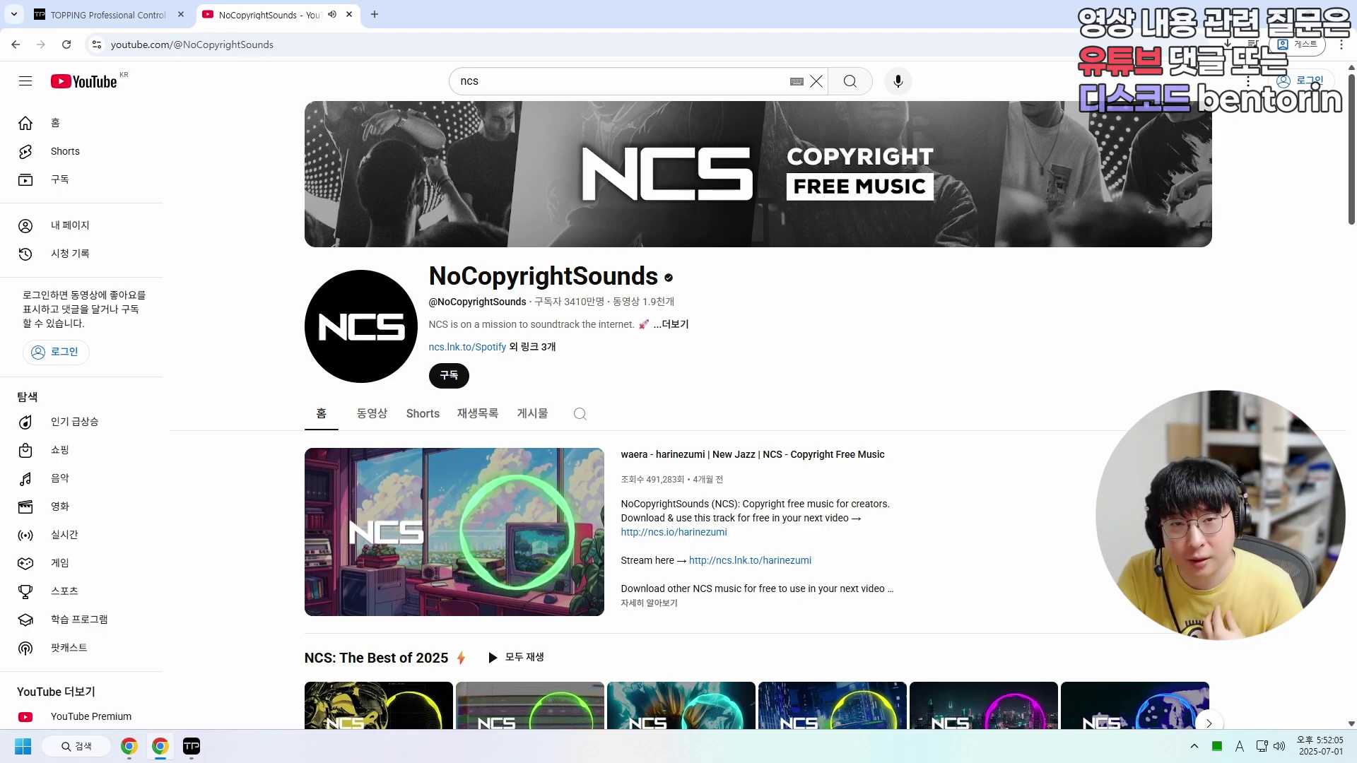
left_click(192, 746)
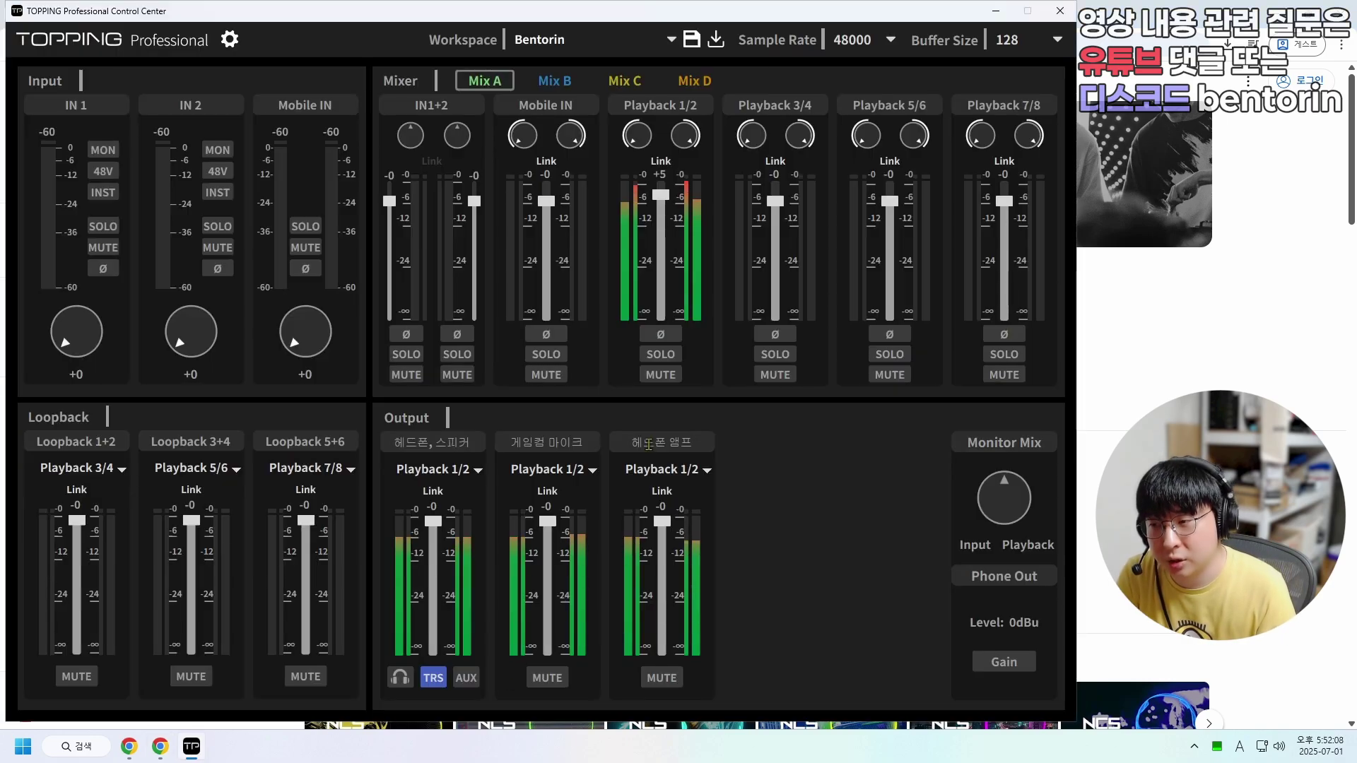
double_click(661, 196)
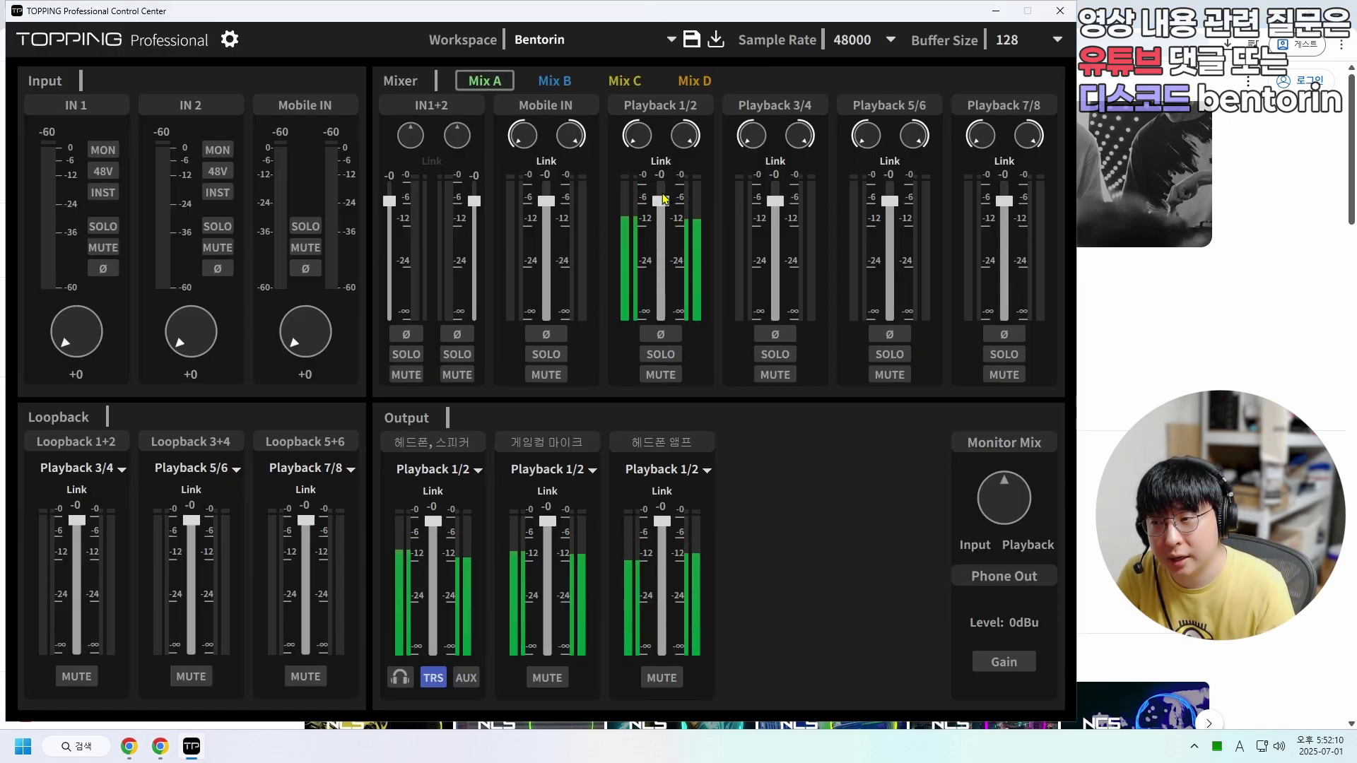
- Return to YouTube in Chrome, briefly play the NCS track, leave it paused and minimize the browser
key("alt+Tab")
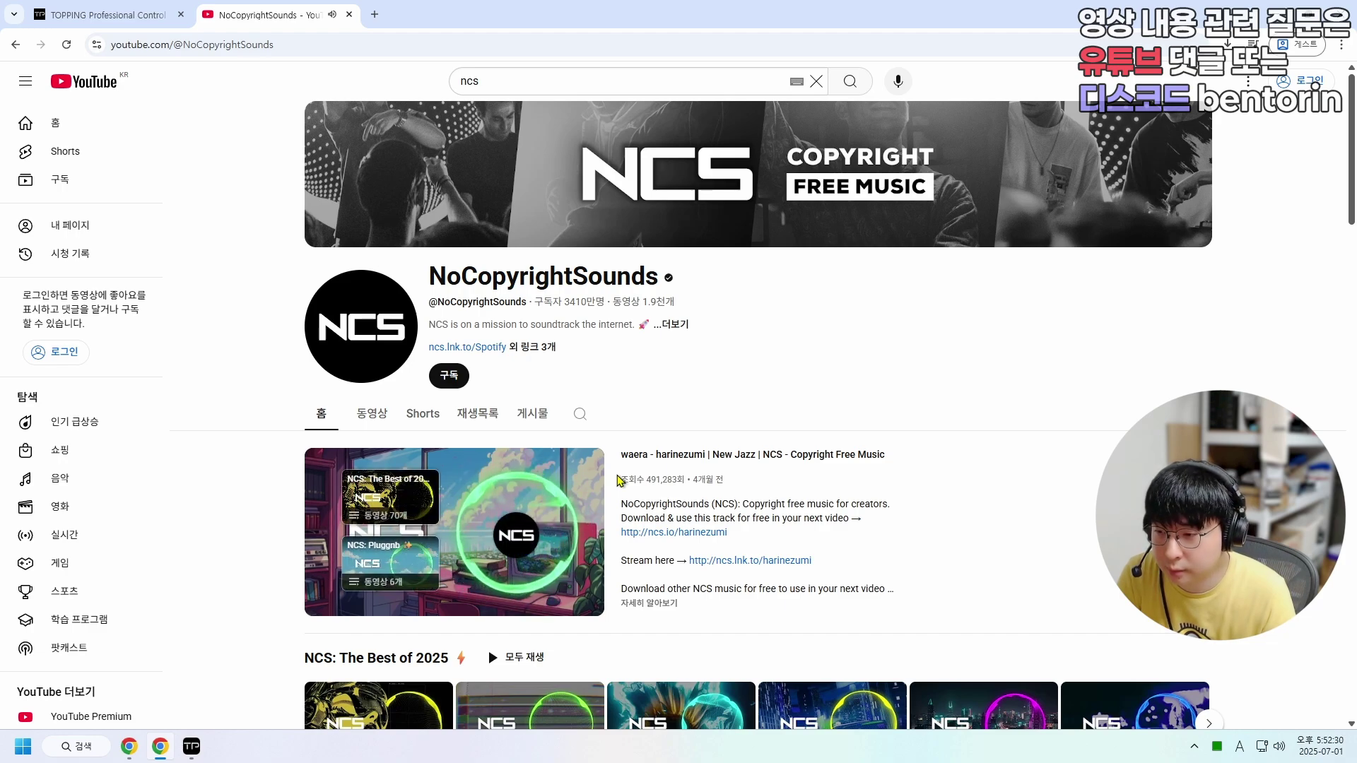
left_click(325, 605)
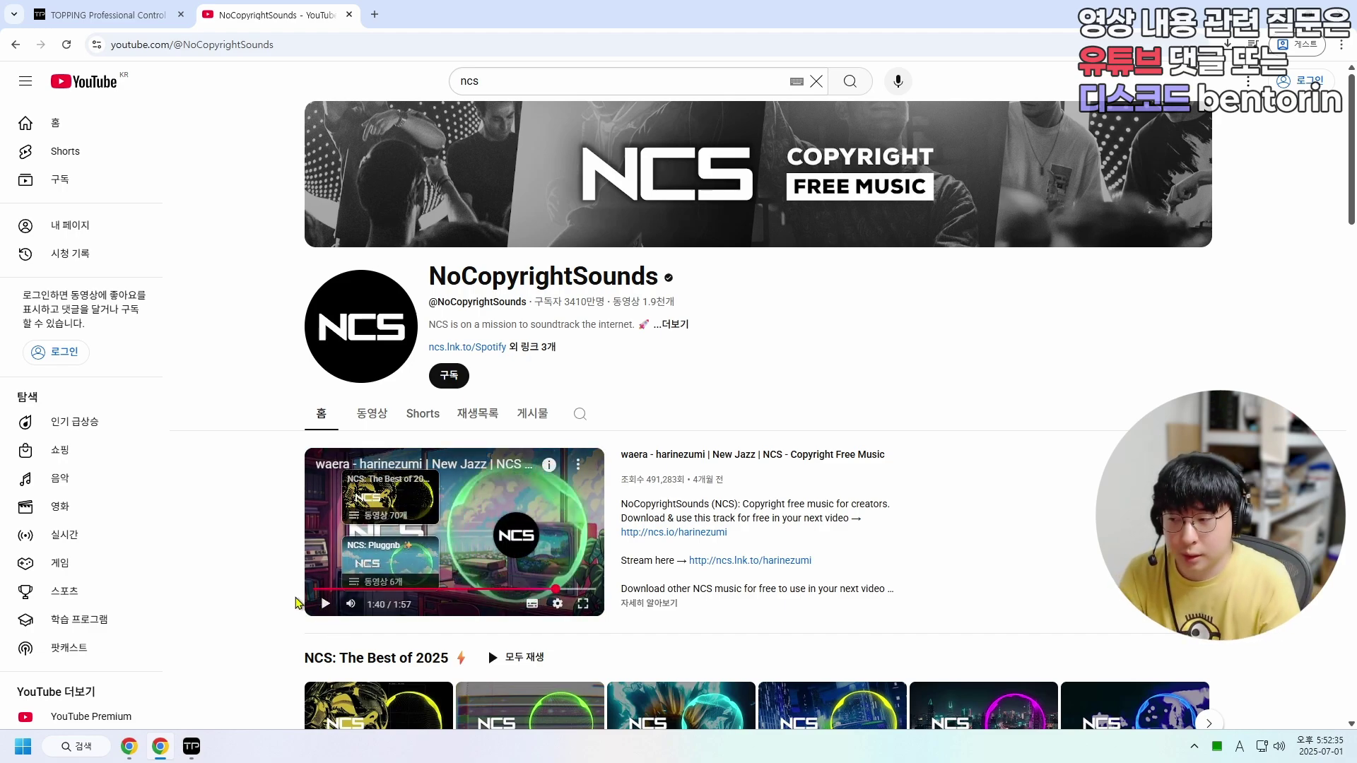
mouse_move(369, 607)
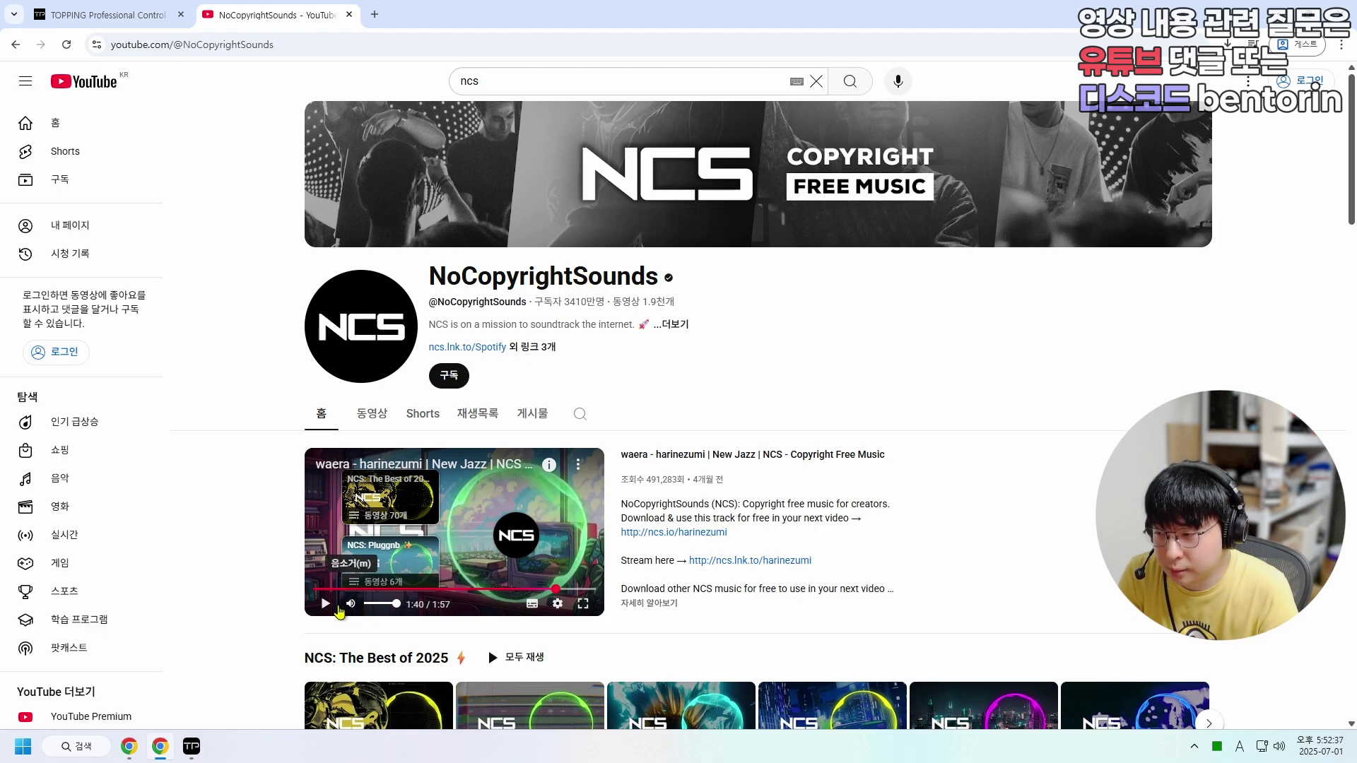
left_click(323, 606)
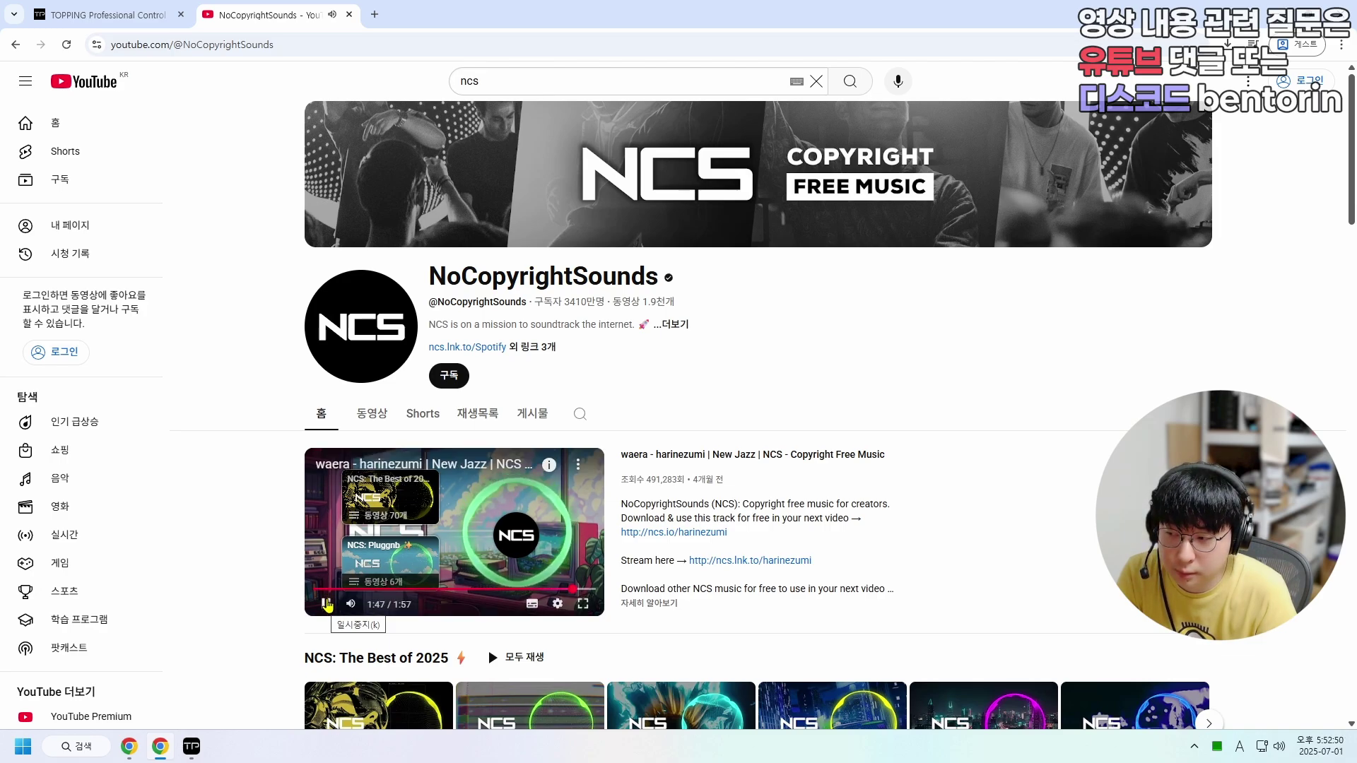
left_click(319, 600)
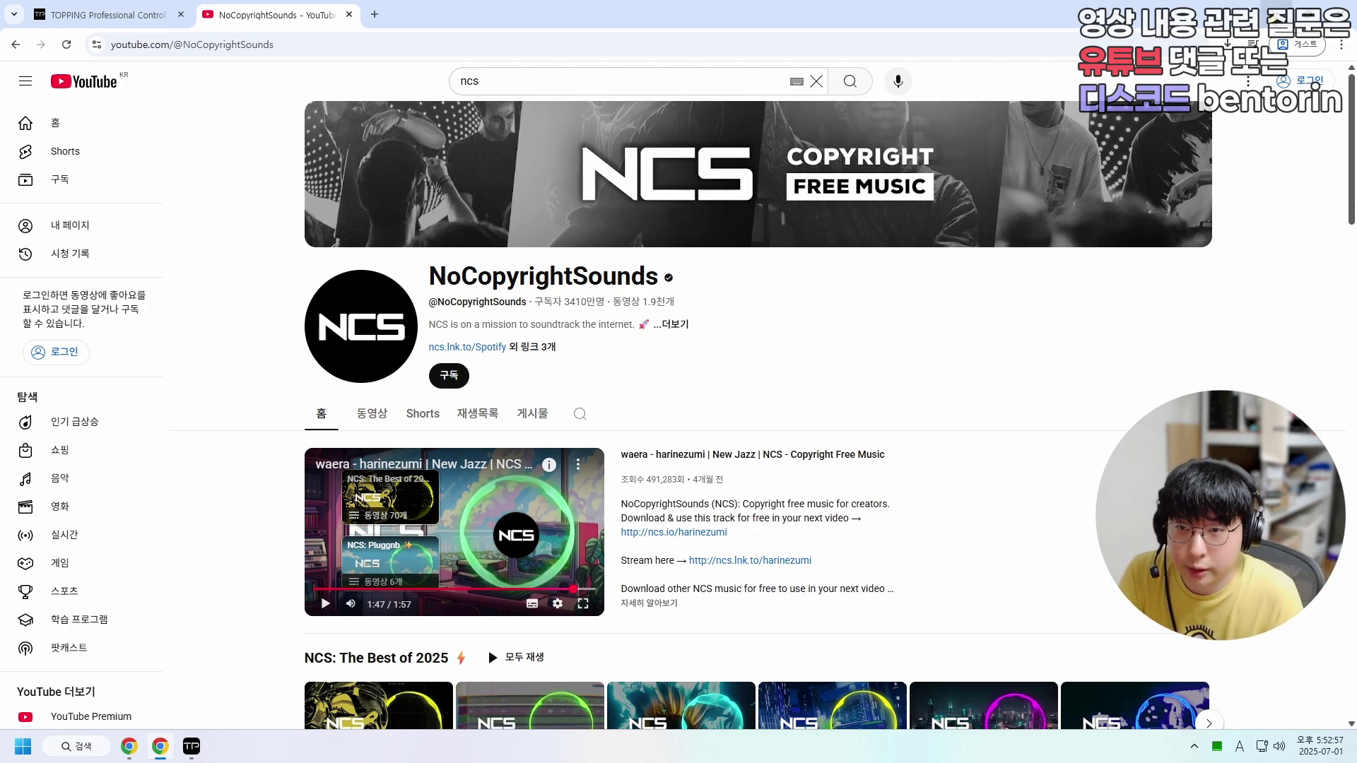
left_click(1259, 15)
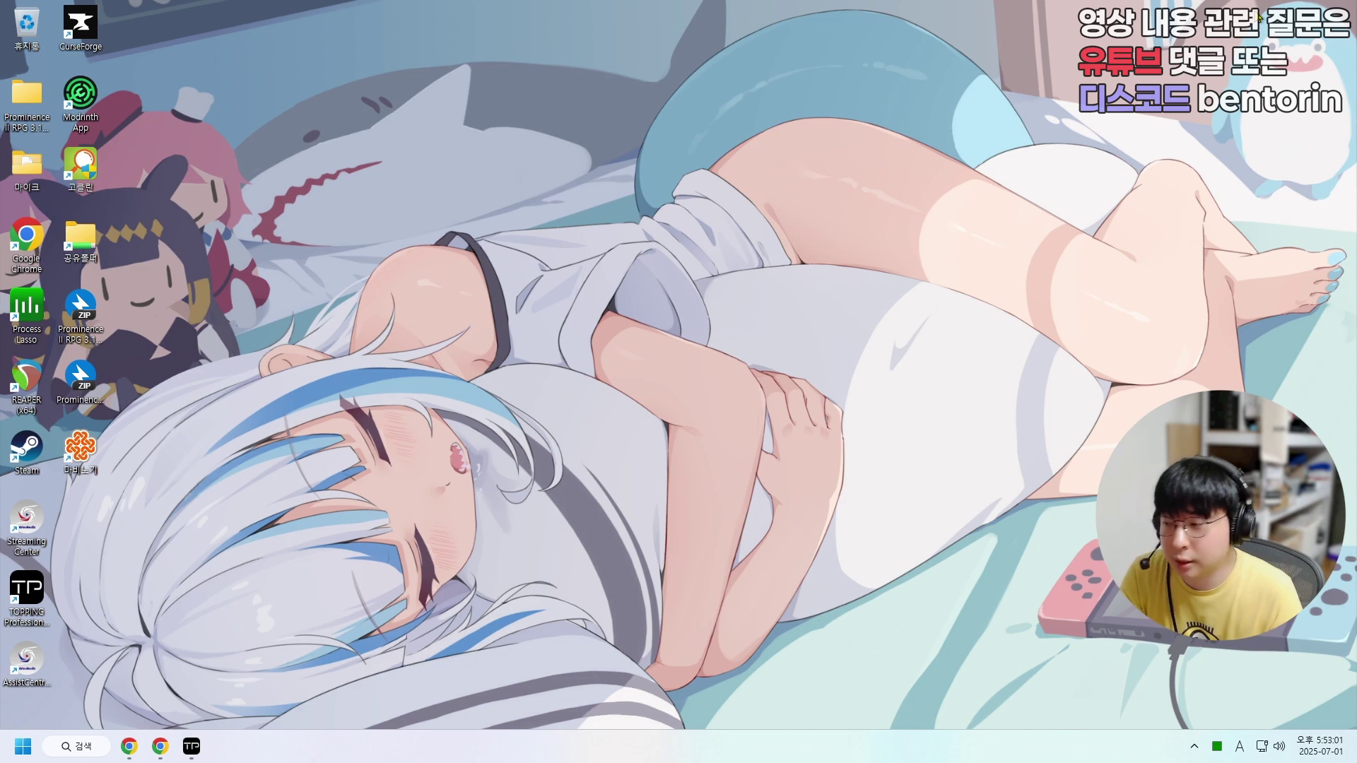
left_click(192, 746)
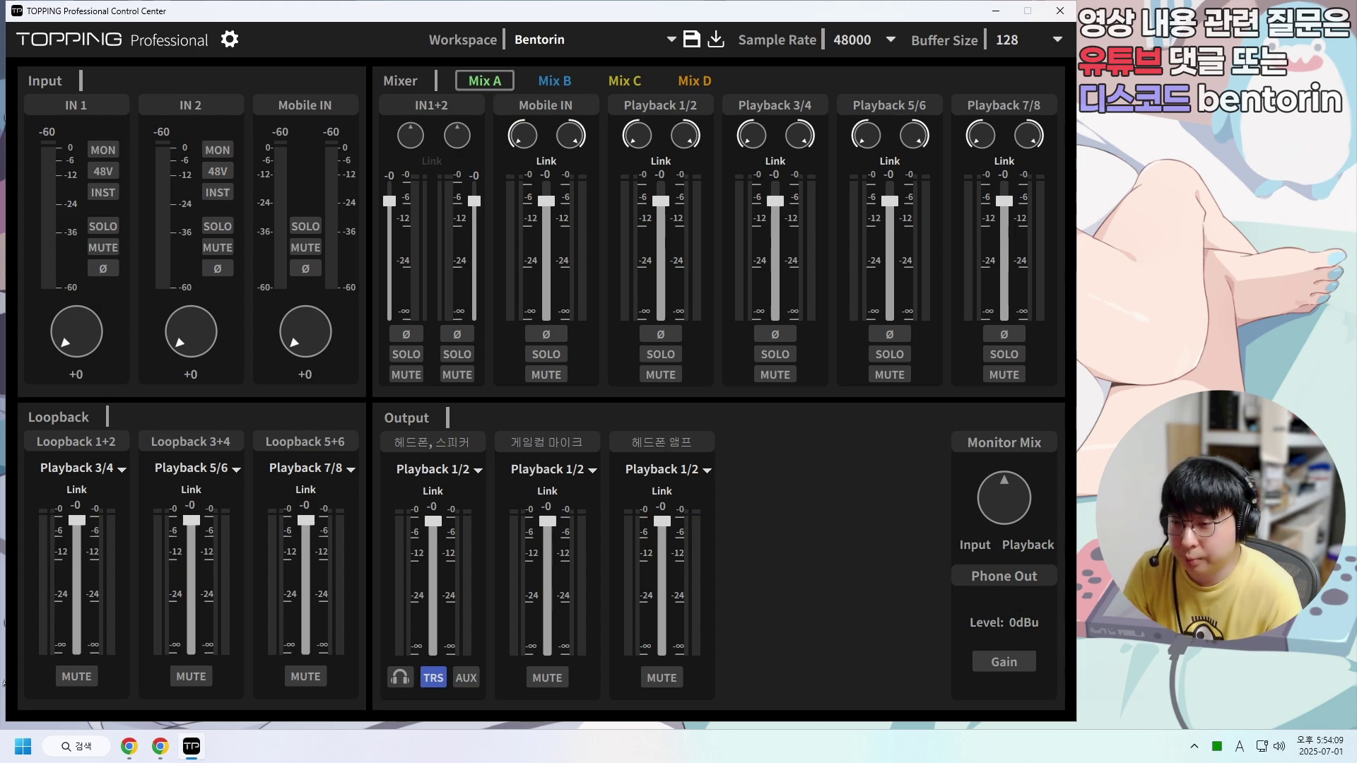
left_click(1245, 693)
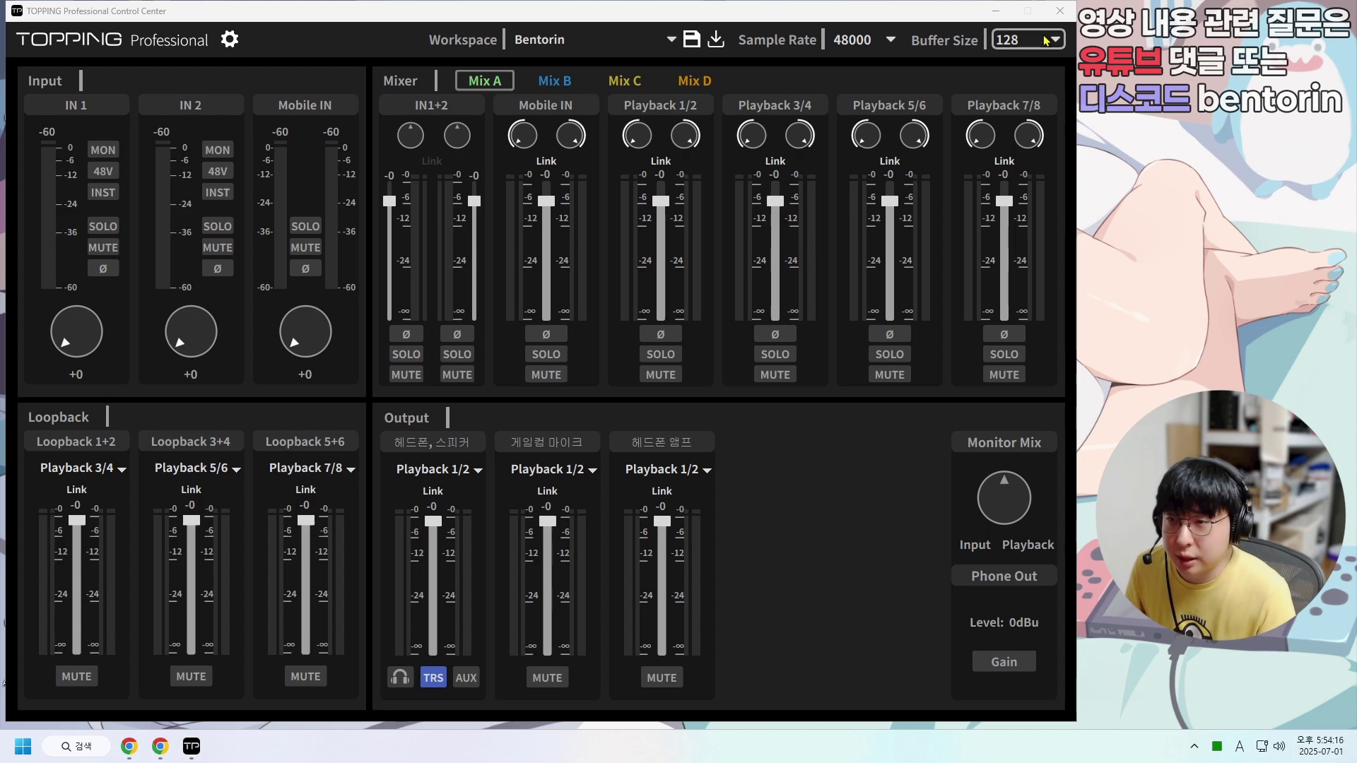
left_click(996, 11)
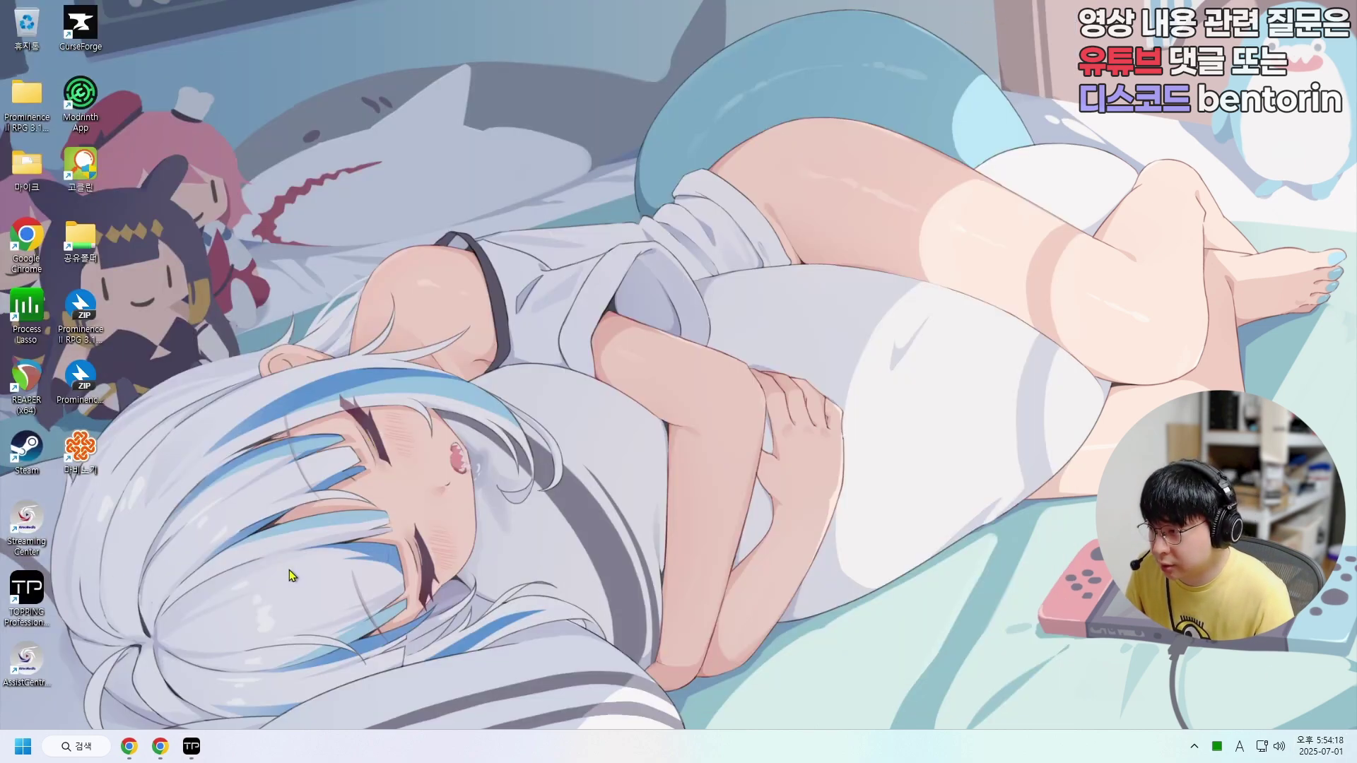
- Open the Windows sound settings and examine the E2x2 OTG playback devices in the classic Sound dialog
right_click(1279, 747)
left_click(1293, 706)
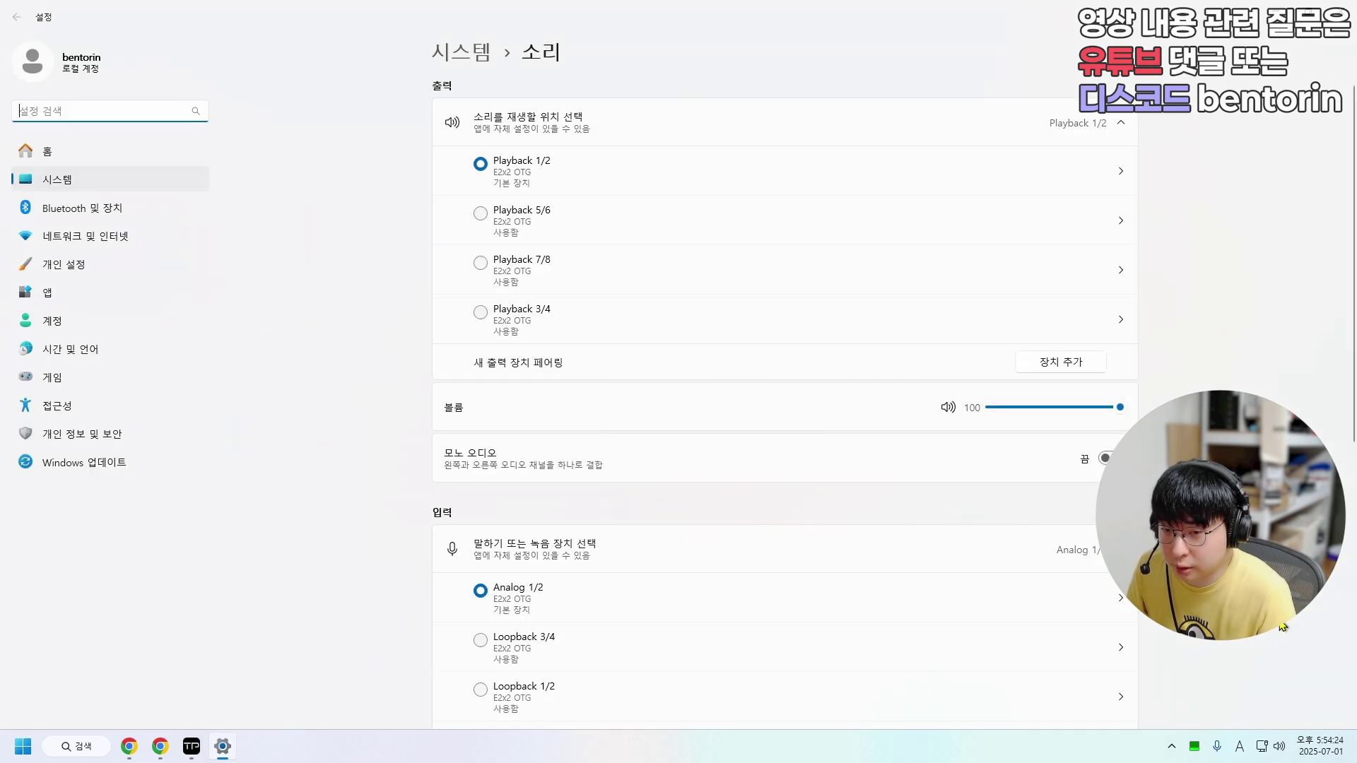
scroll(1286, 704, "down", 8)
left_click(625, 503)
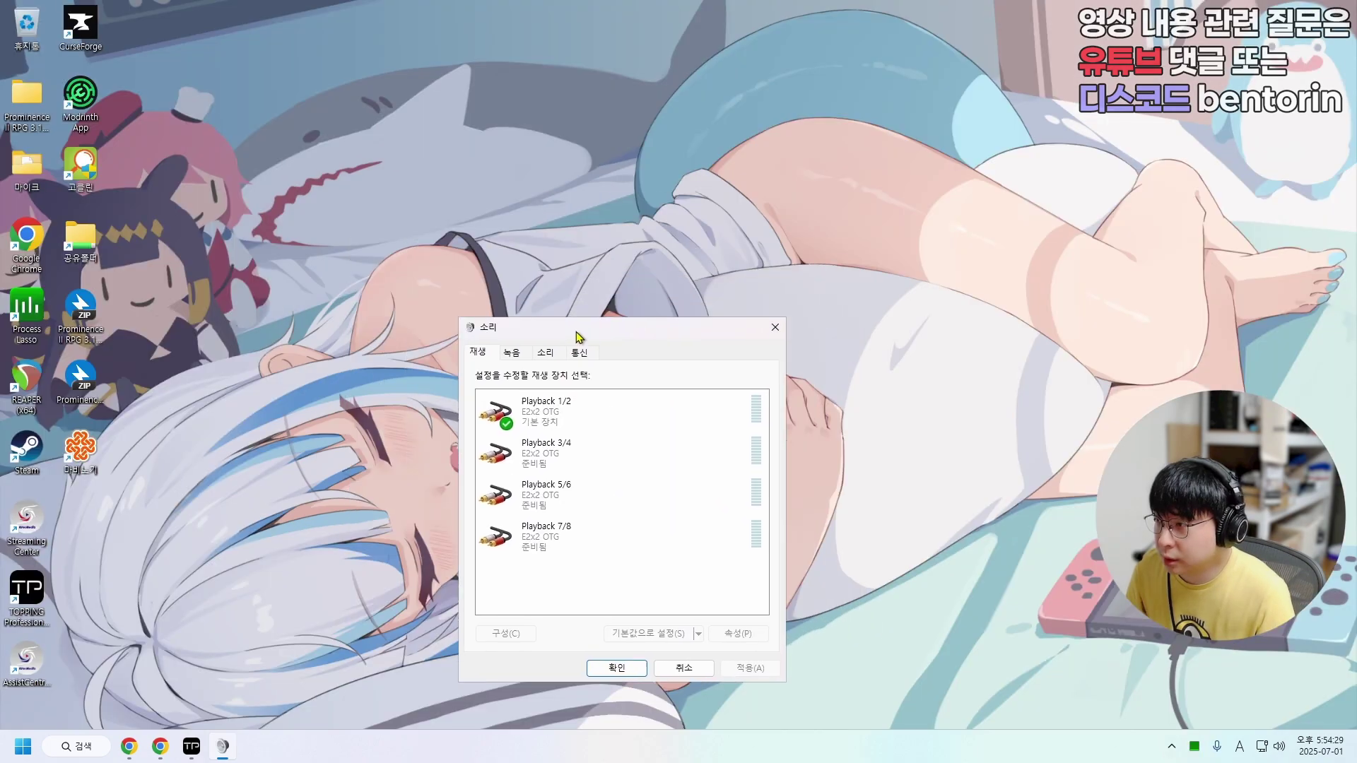
left_click_drag(579, 247, 633, 200)
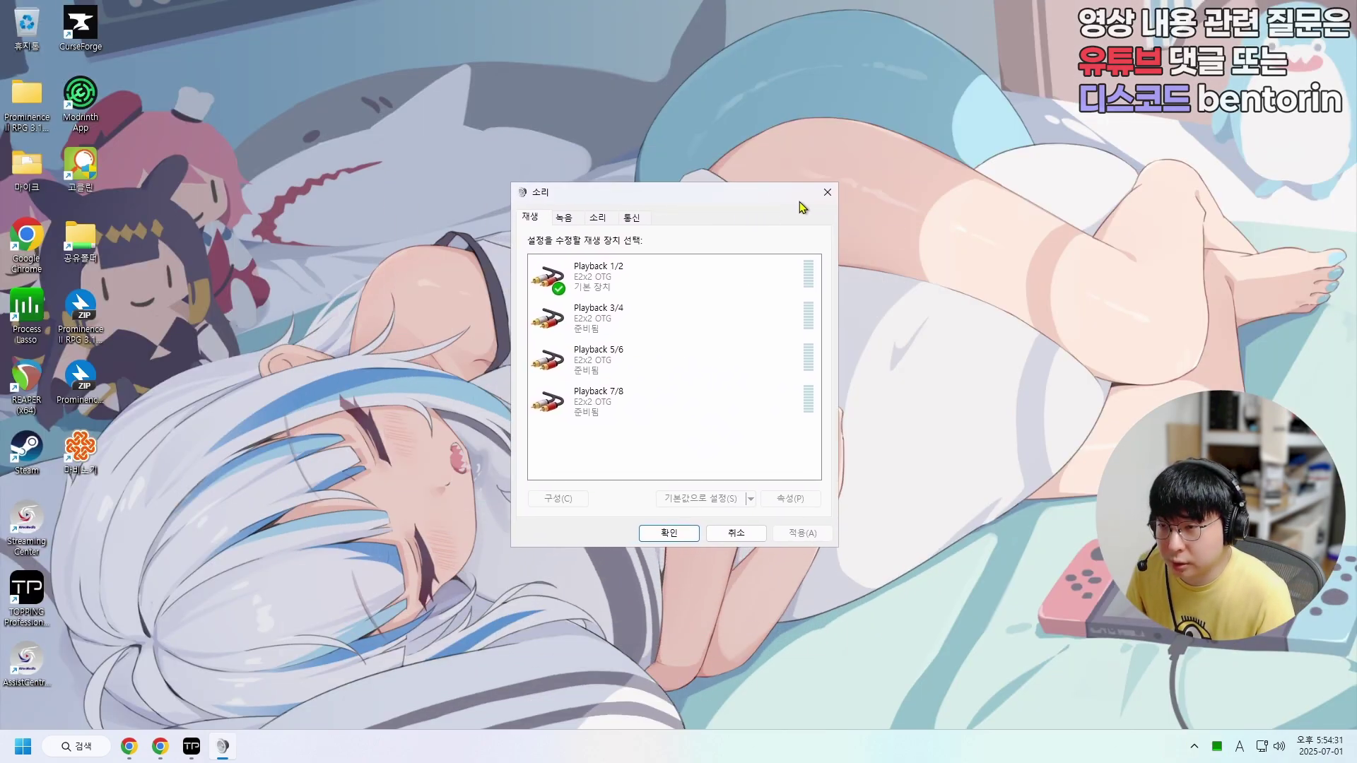
- Close the Sound dialog and open the Control Panel by searching Windows for 제어판
left_click(830, 192)
left_click(83, 747)
type("제어판")
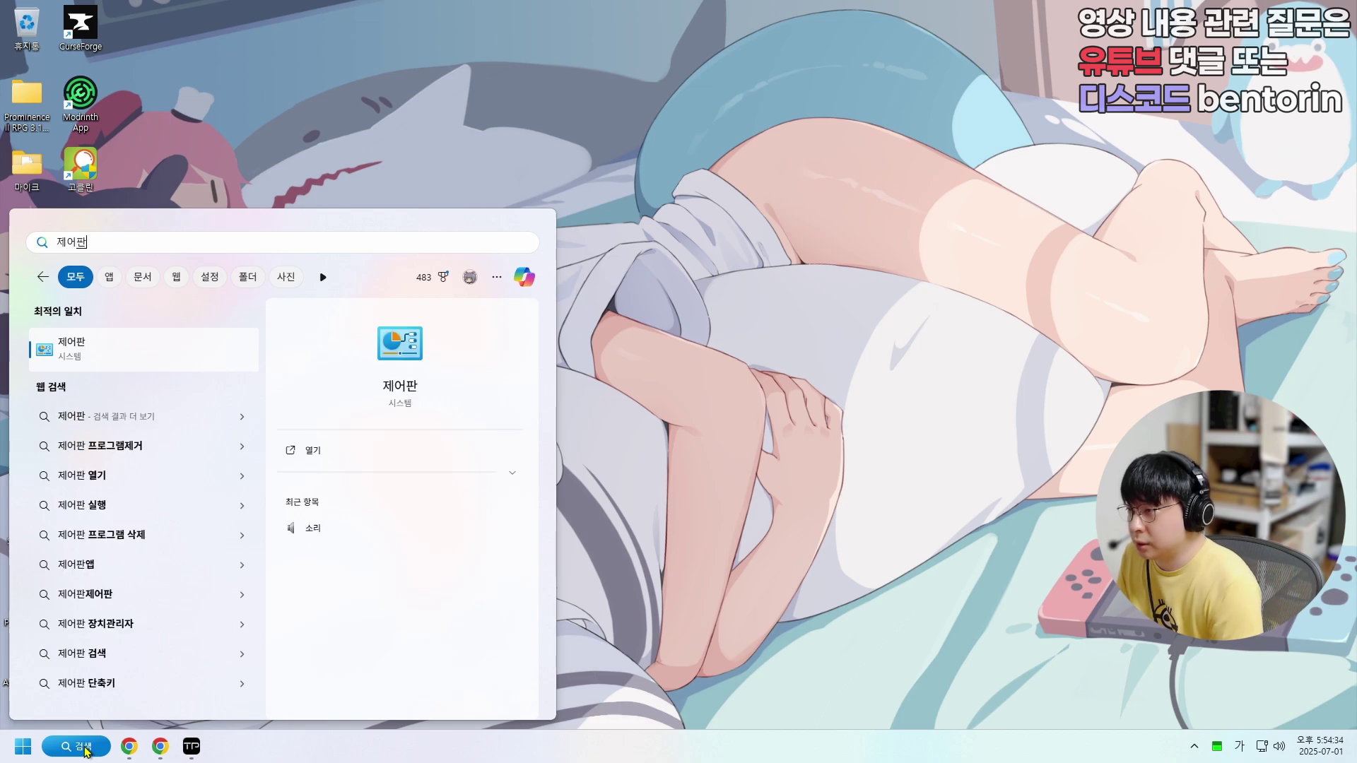
left_click(112, 350)
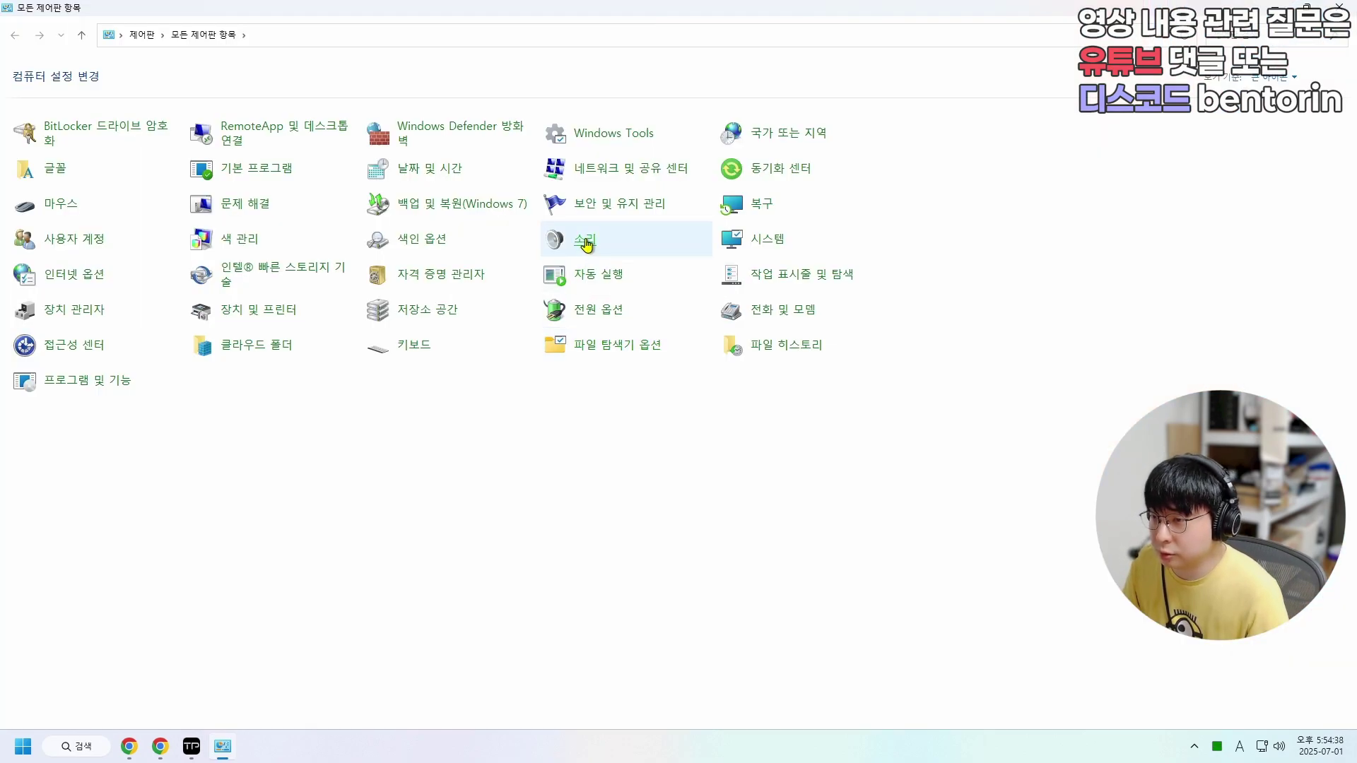
- Create a desktop shortcut for the Control Panel's 소리 item, close the Control Panel and open the Sound dialog from the shortcut
left_click_drag(585, 239, 614, 270)
left_click(697, 373)
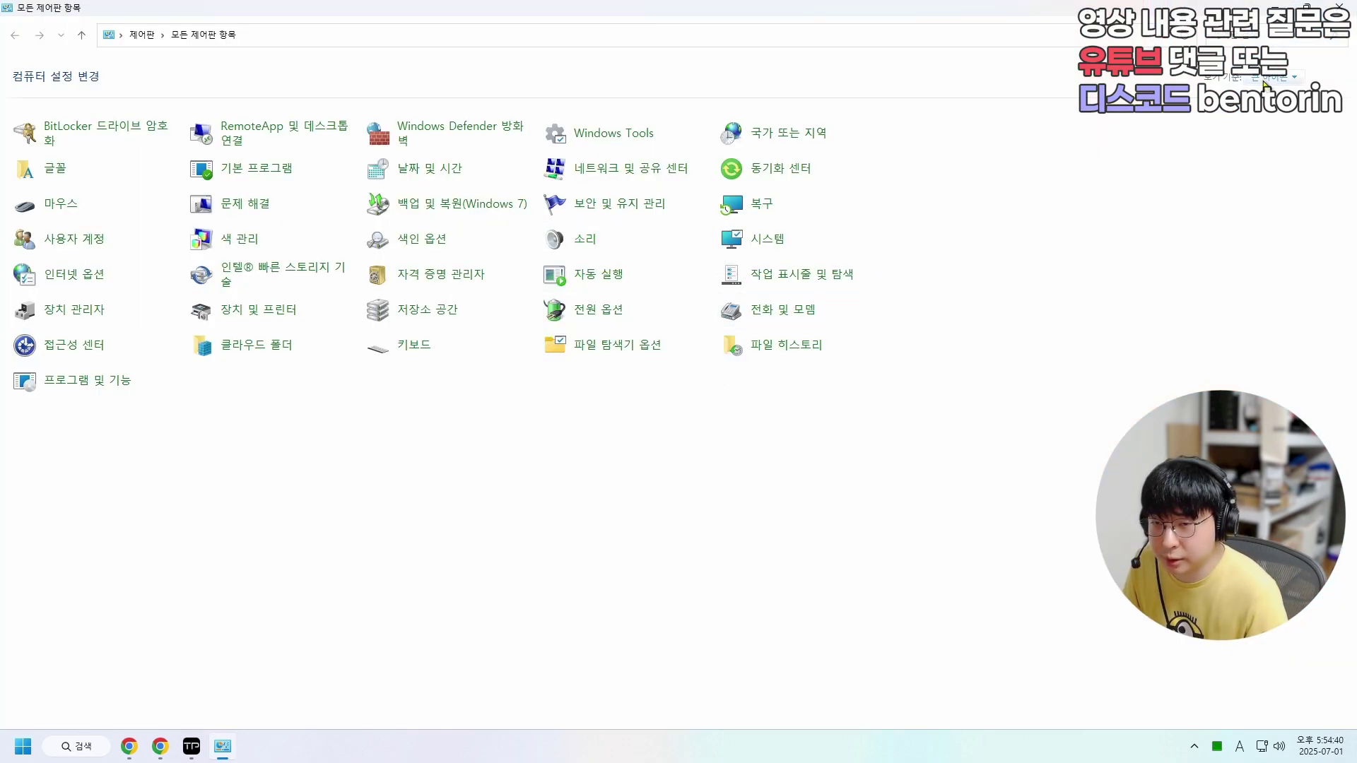
left_click(1339, 7)
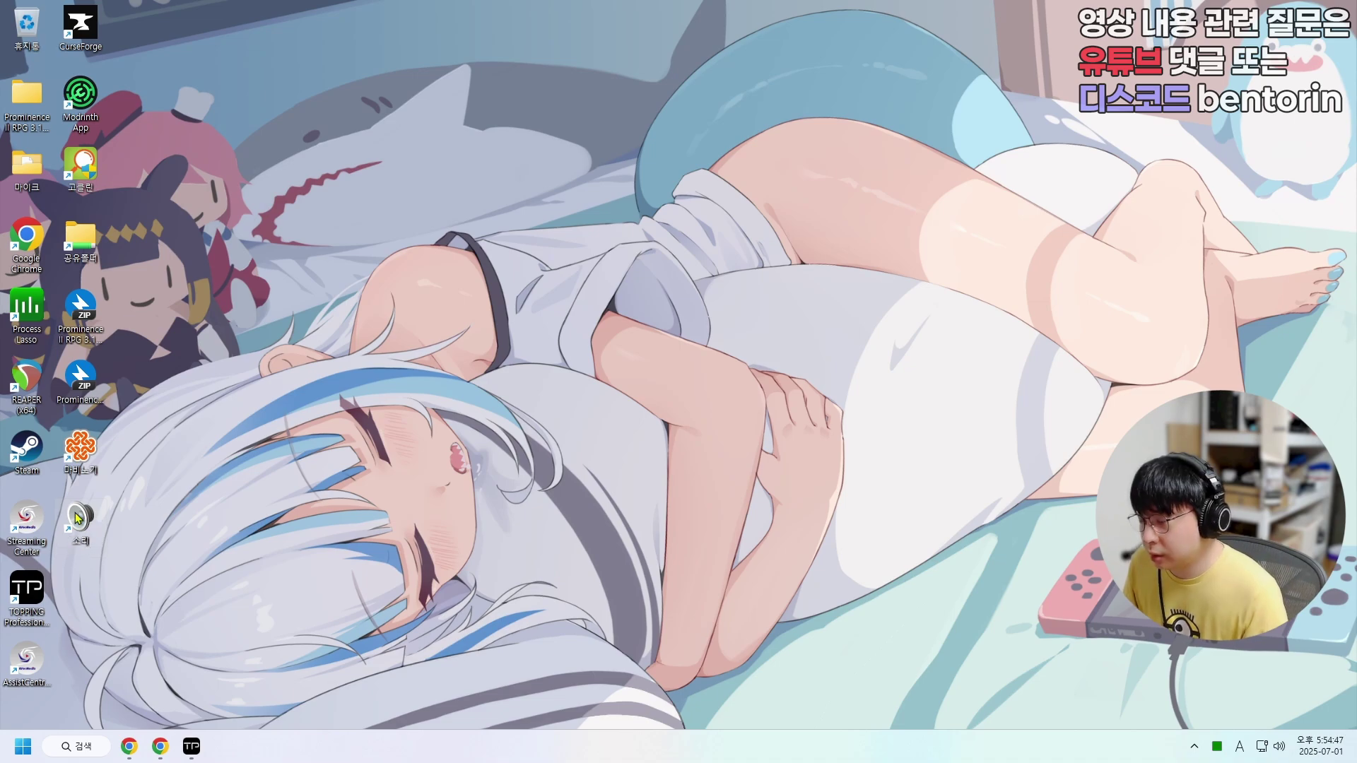
double_click(77, 518)
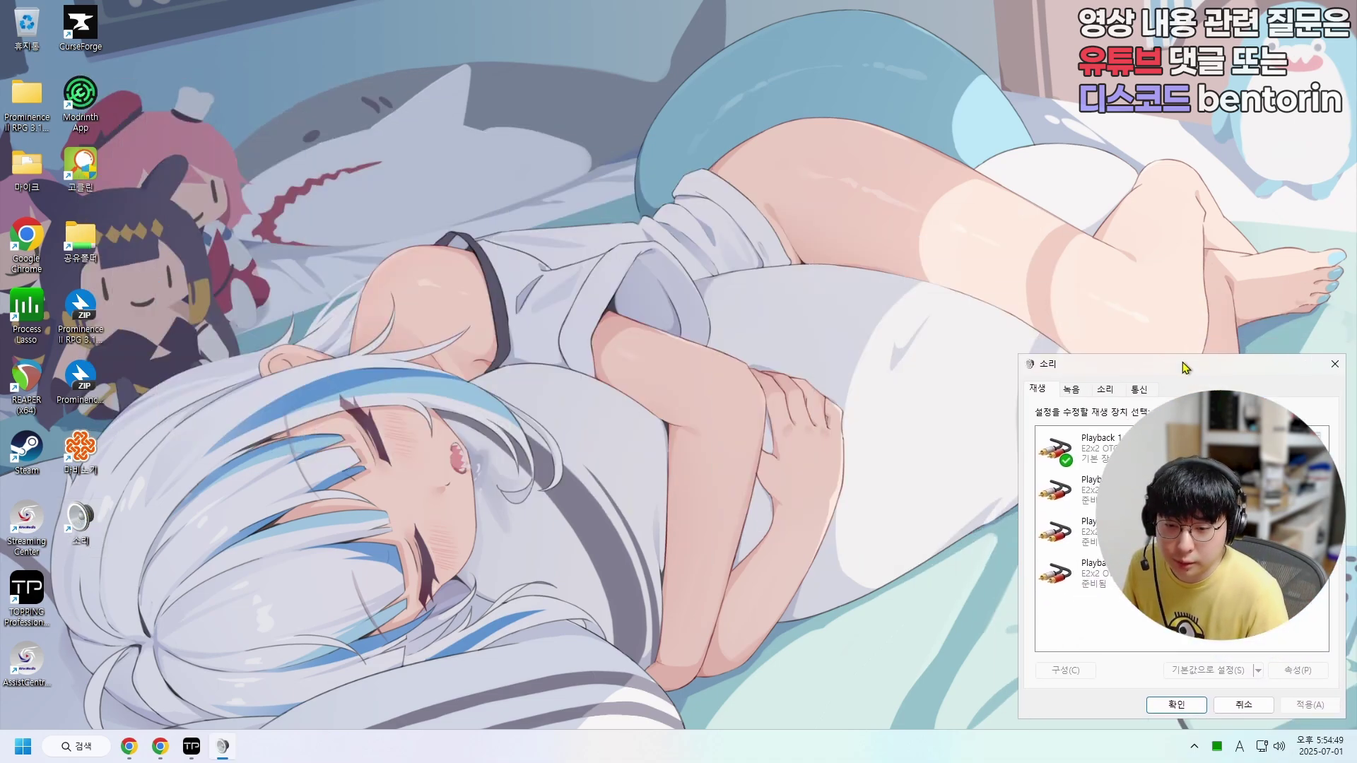
- Bring the TOPPING Professional Control Center to the front and capture its window with the Snipping Tool
left_click(191, 746)
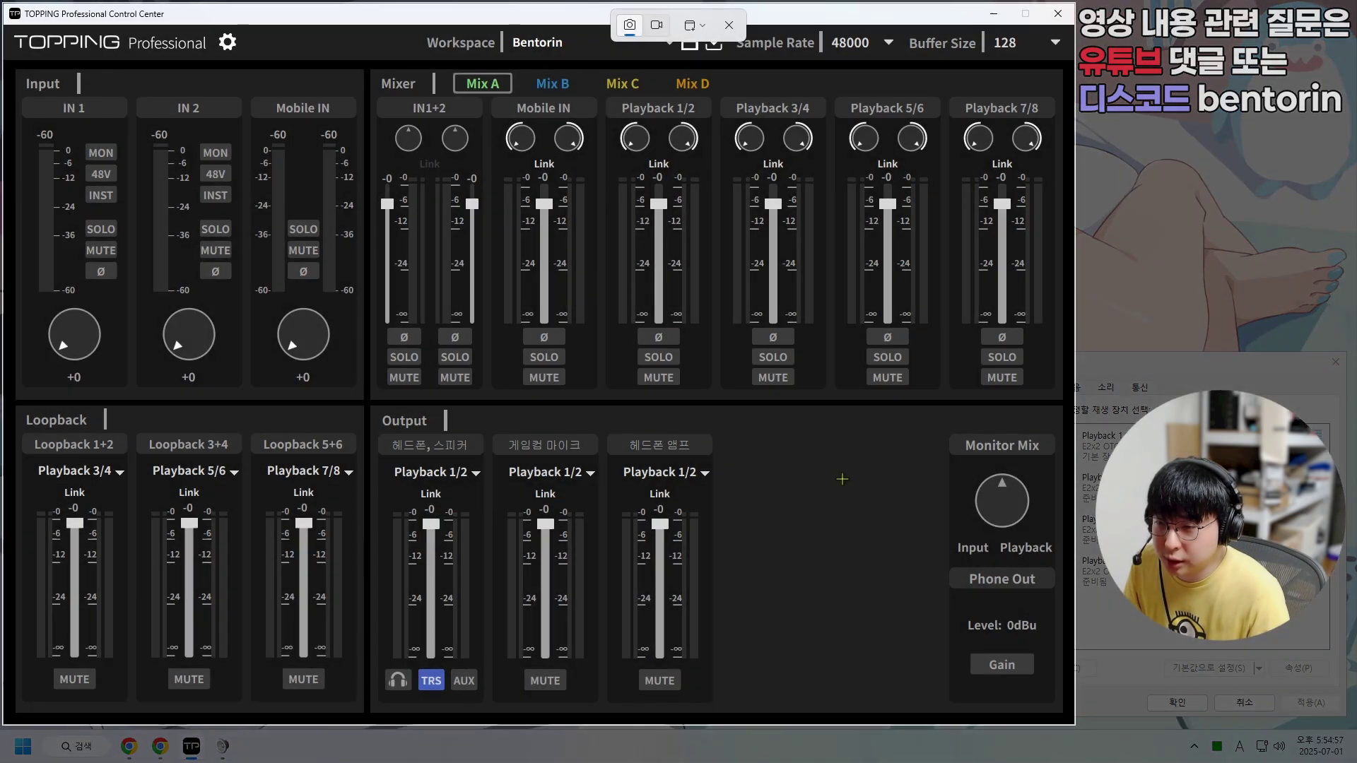
key("Print")
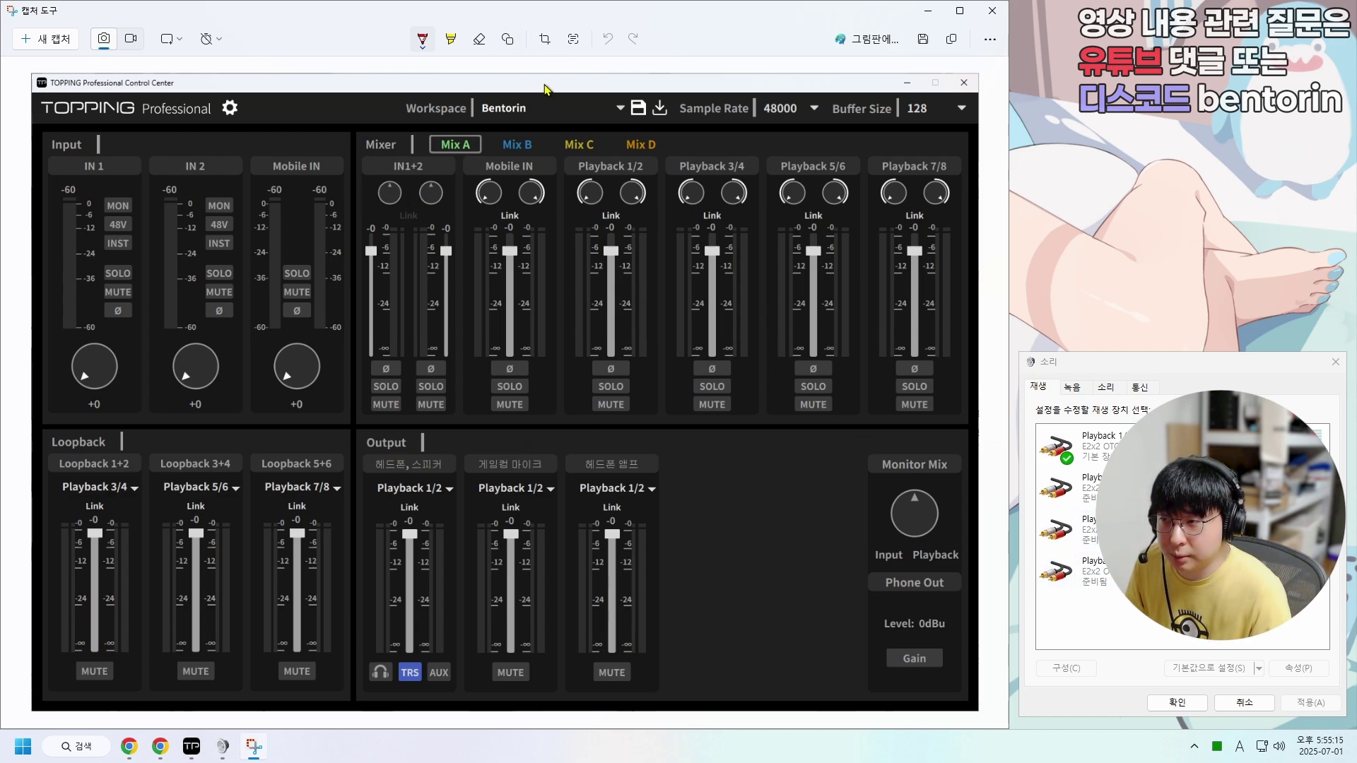
left_click(544, 39)
- Point out the playback devices in the Sound dialog and outline mixer channels Playback 1/2 to 7/8 with a green rectangle on the capture
left_click(517, 38)
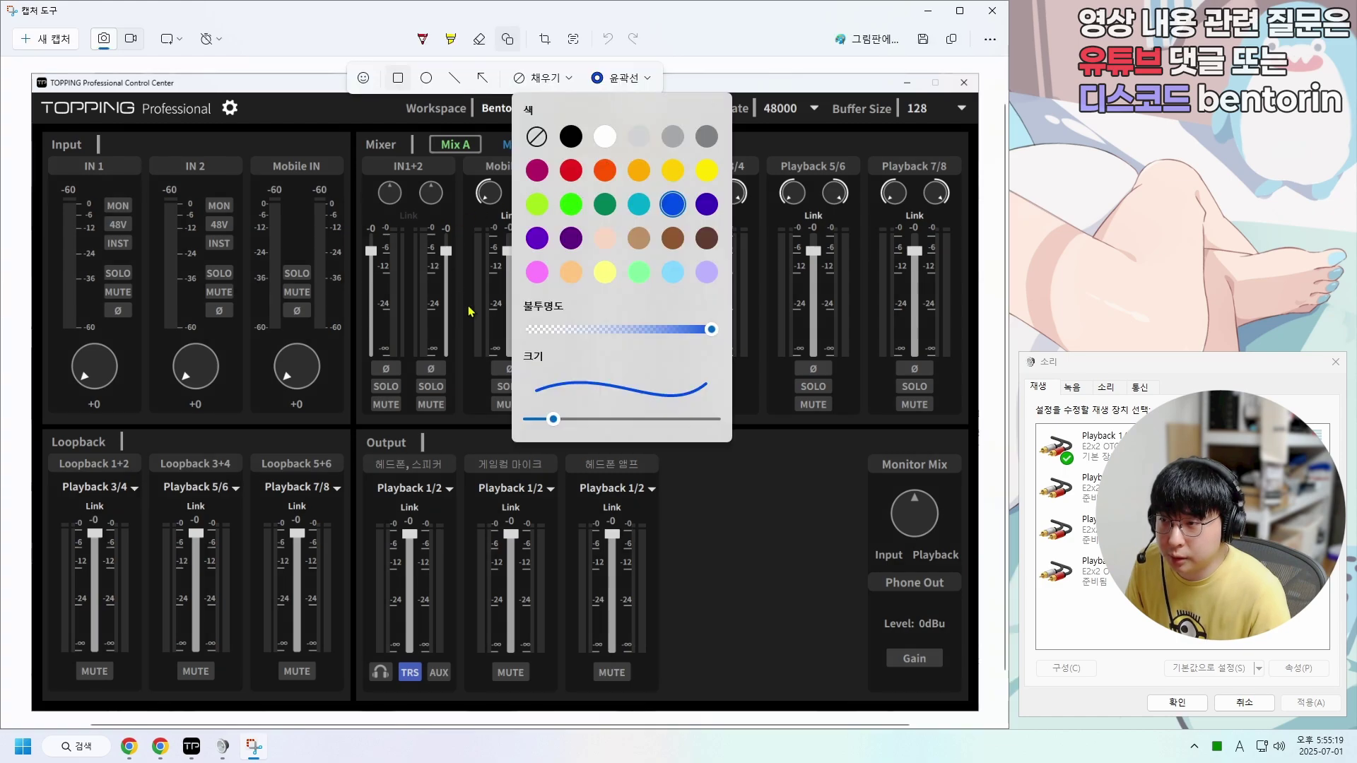
left_click(604, 205)
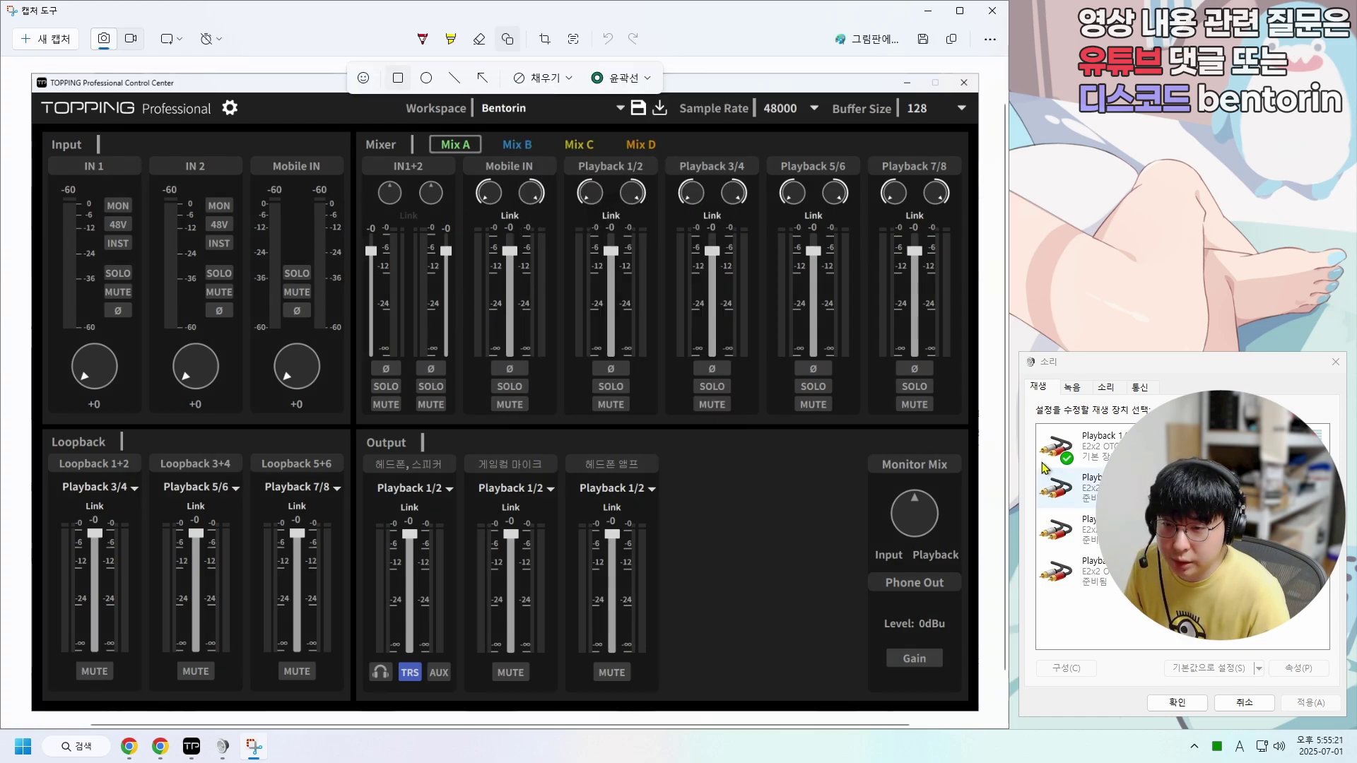
left_click(1052, 380)
left_click(1079, 443)
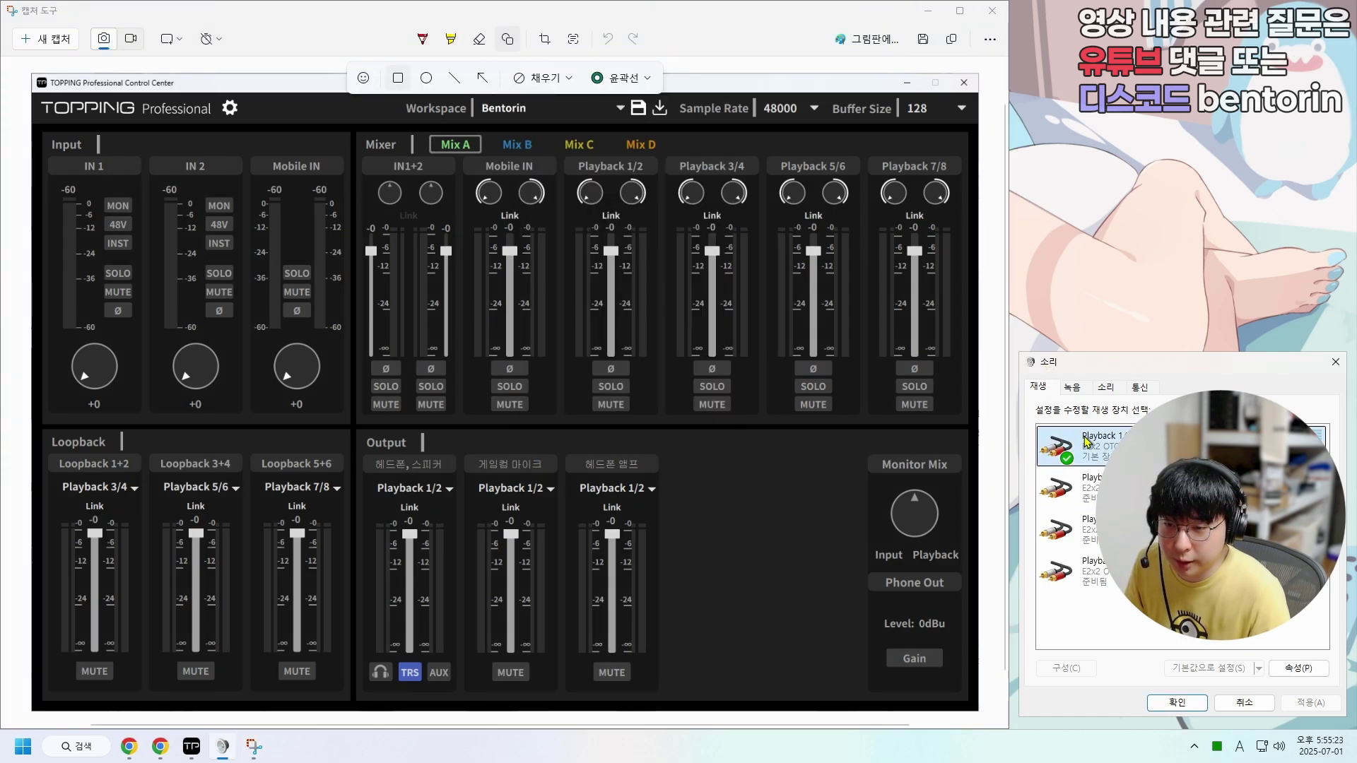
left_click(1088, 572)
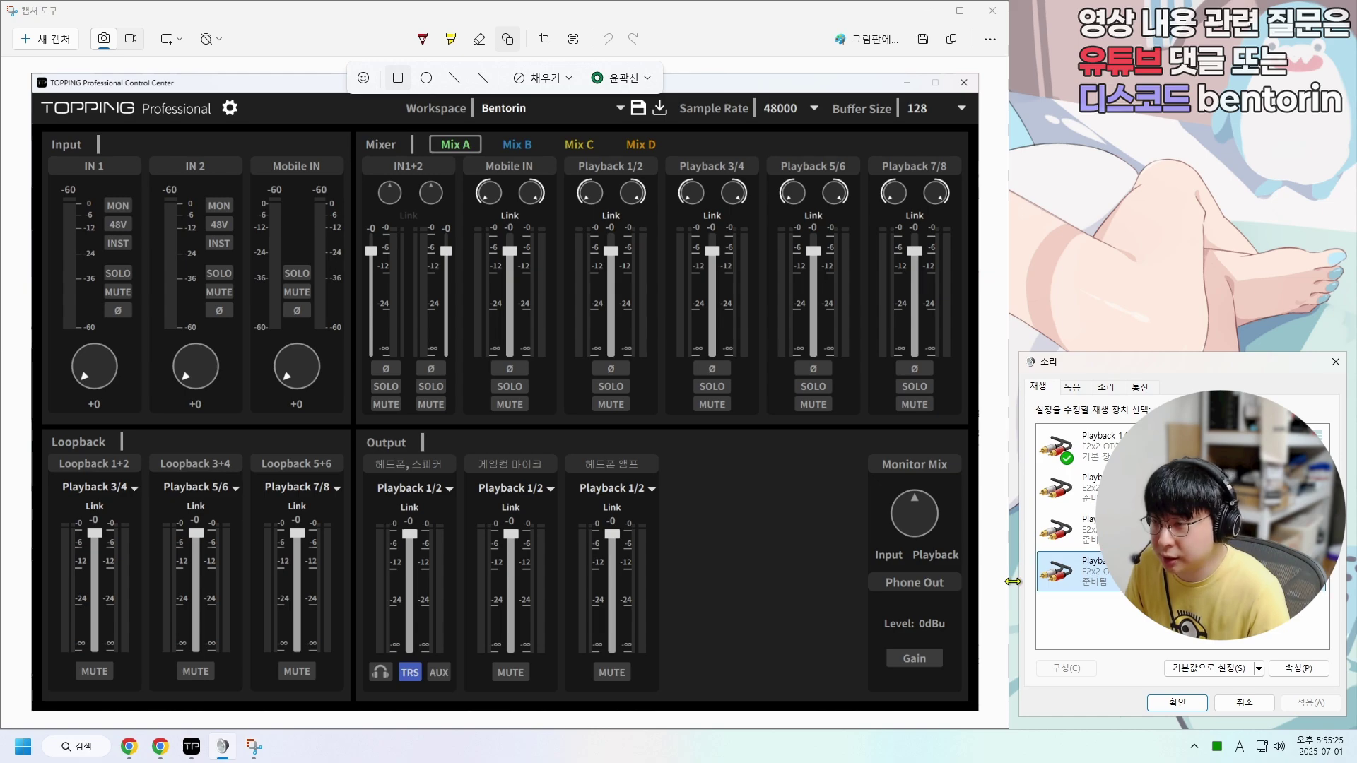
mouse_move(562, 154)
left_mouse_down()
mouse_move(602, 200)
mouse_move(960, 417)
left_mouse_up()
left_click(772, 509)
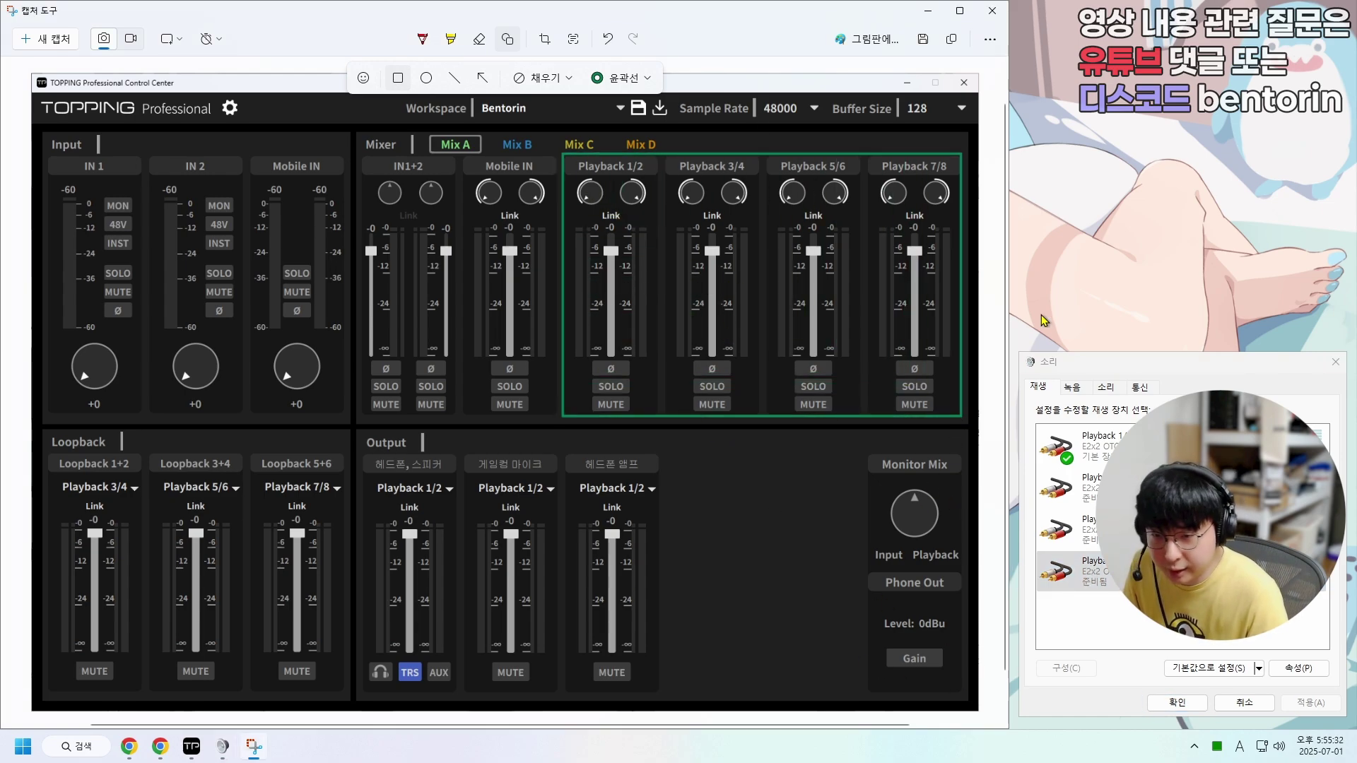
- Show the recording devices and draw red rectangles around the IN1+2 and Mobile IN mixer channels and the three Loopback channels
left_click(1072, 389)
left_click(622, 78)
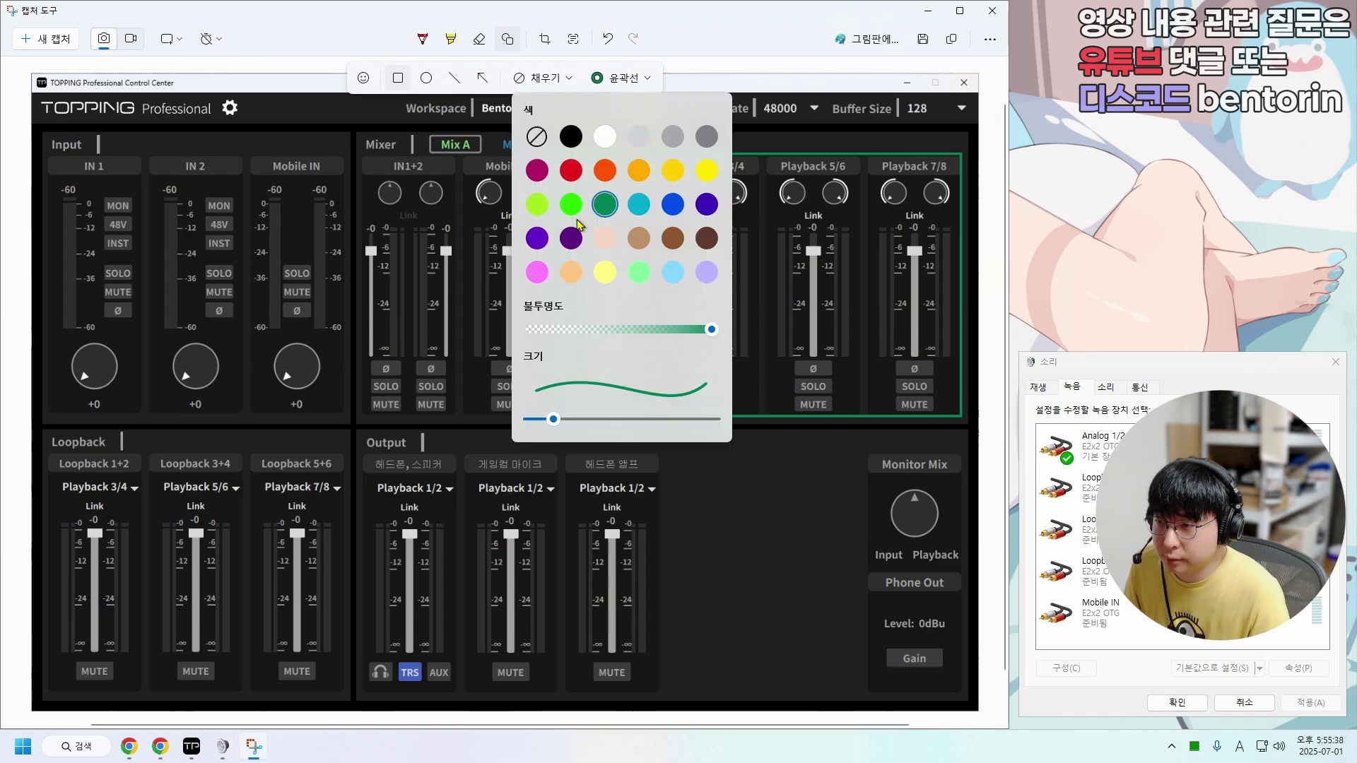
left_click(572, 173)
left_click_drag(359, 154, 556, 417)
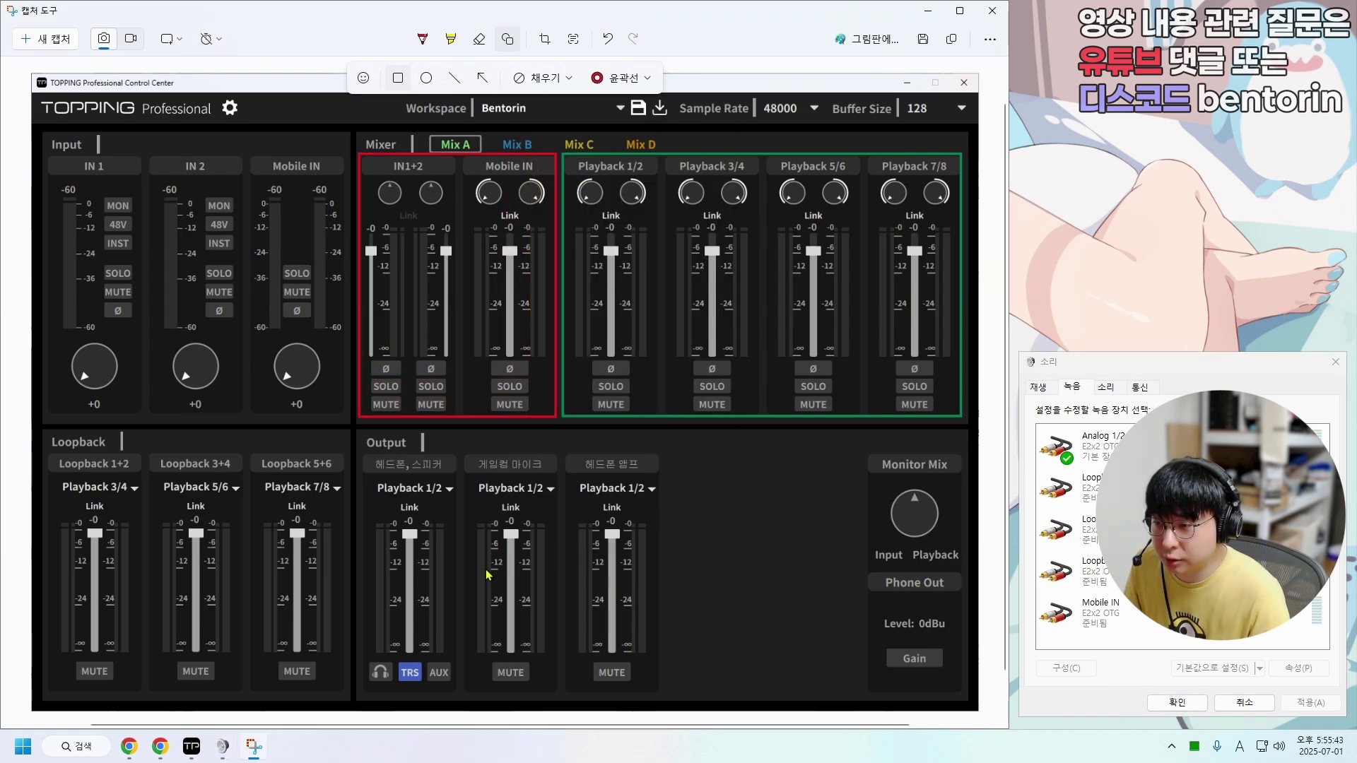
left_click_drag(47, 453, 347, 695)
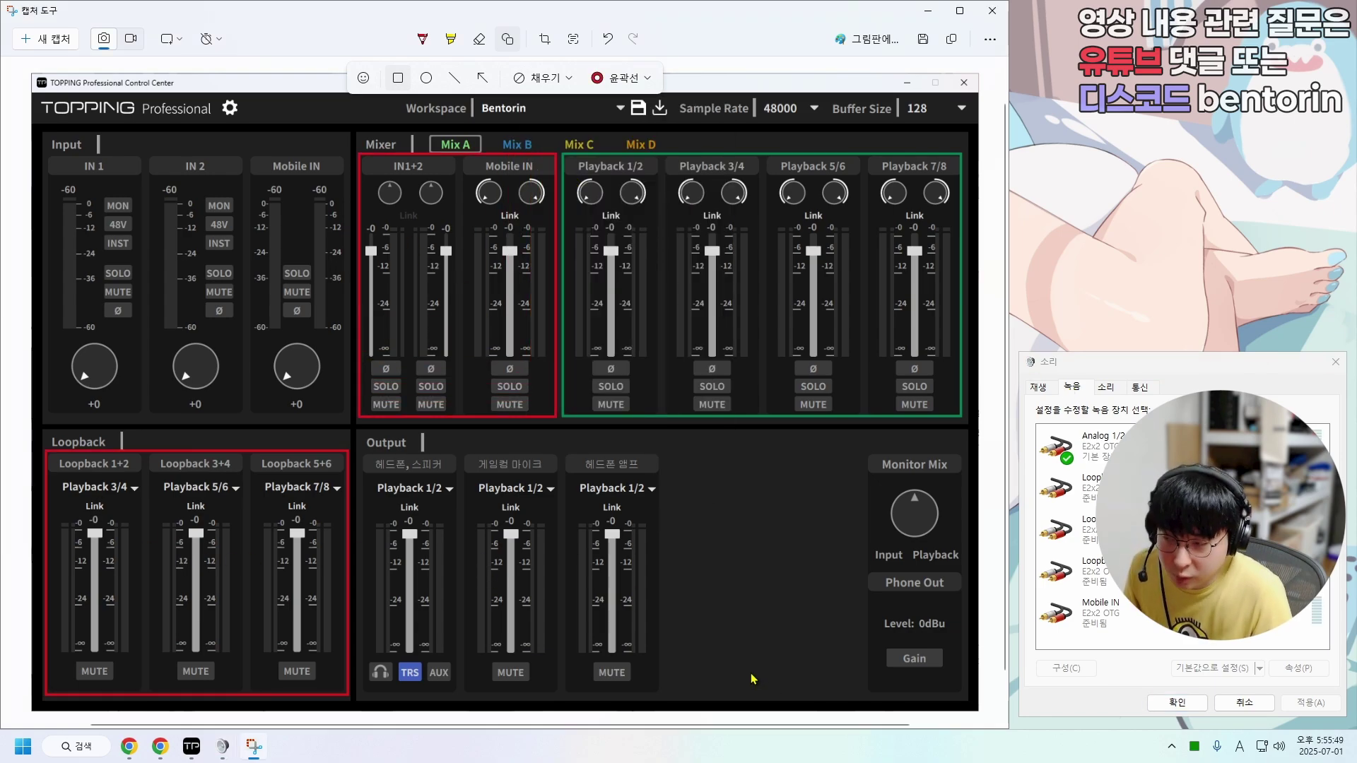
- Compare the Analog, Mobile IN and Loopback recording devices with the outlined channels, and check the playback devices again
left_click(1057, 446)
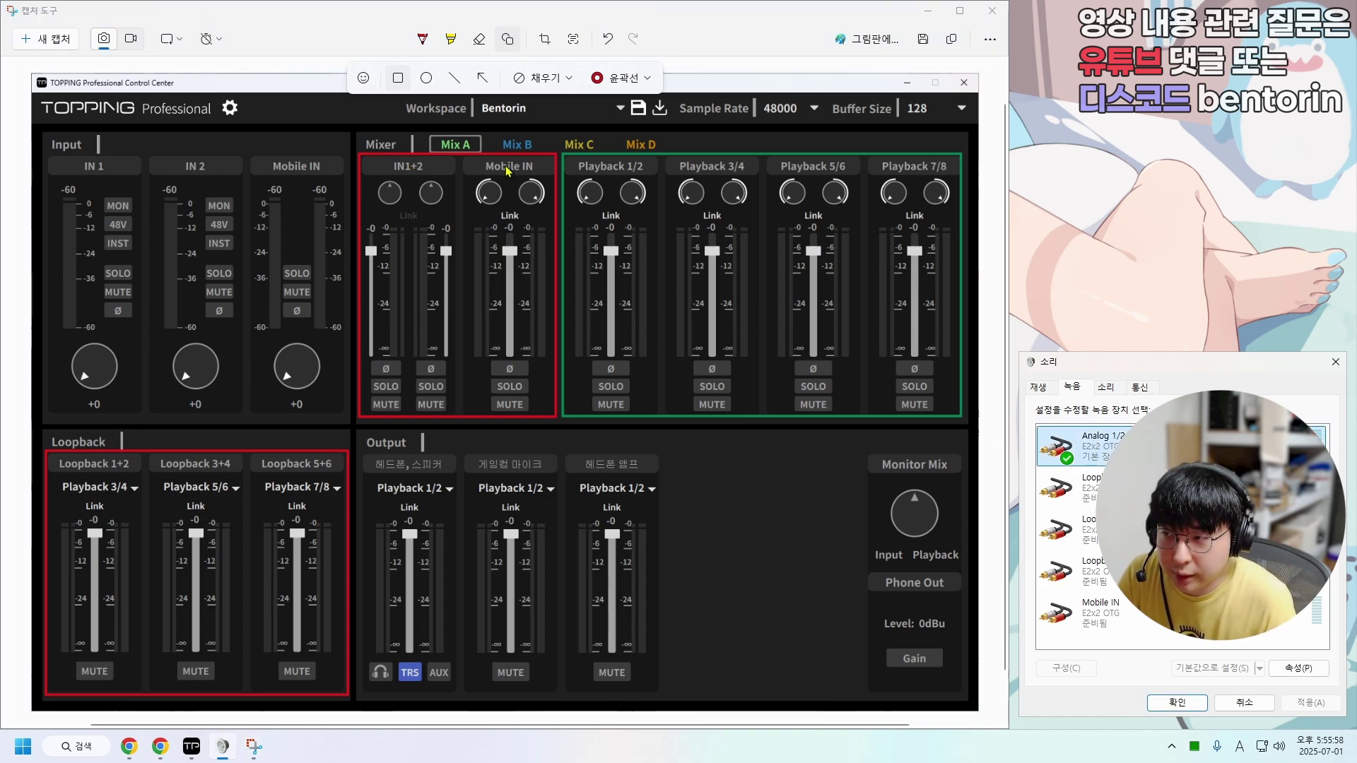
left_click(1106, 620)
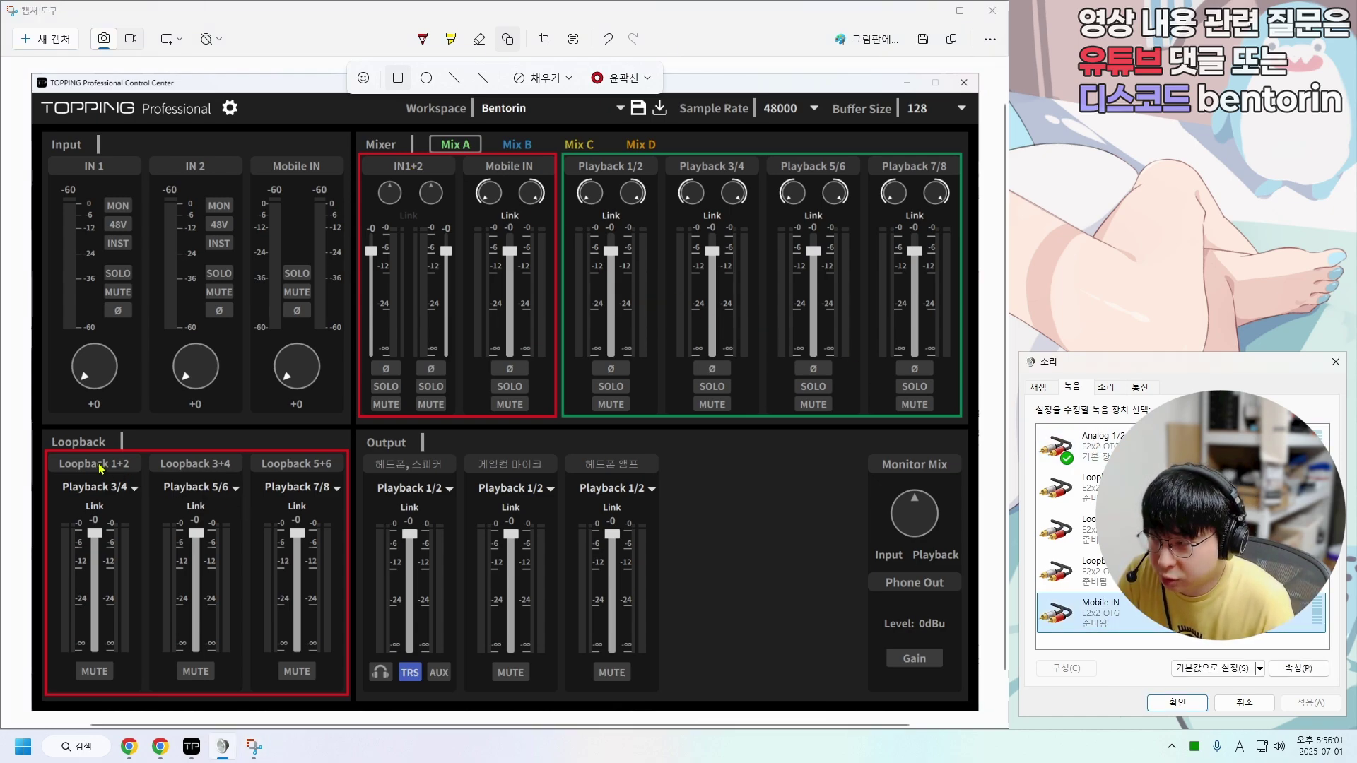
left_click(1166, 530)
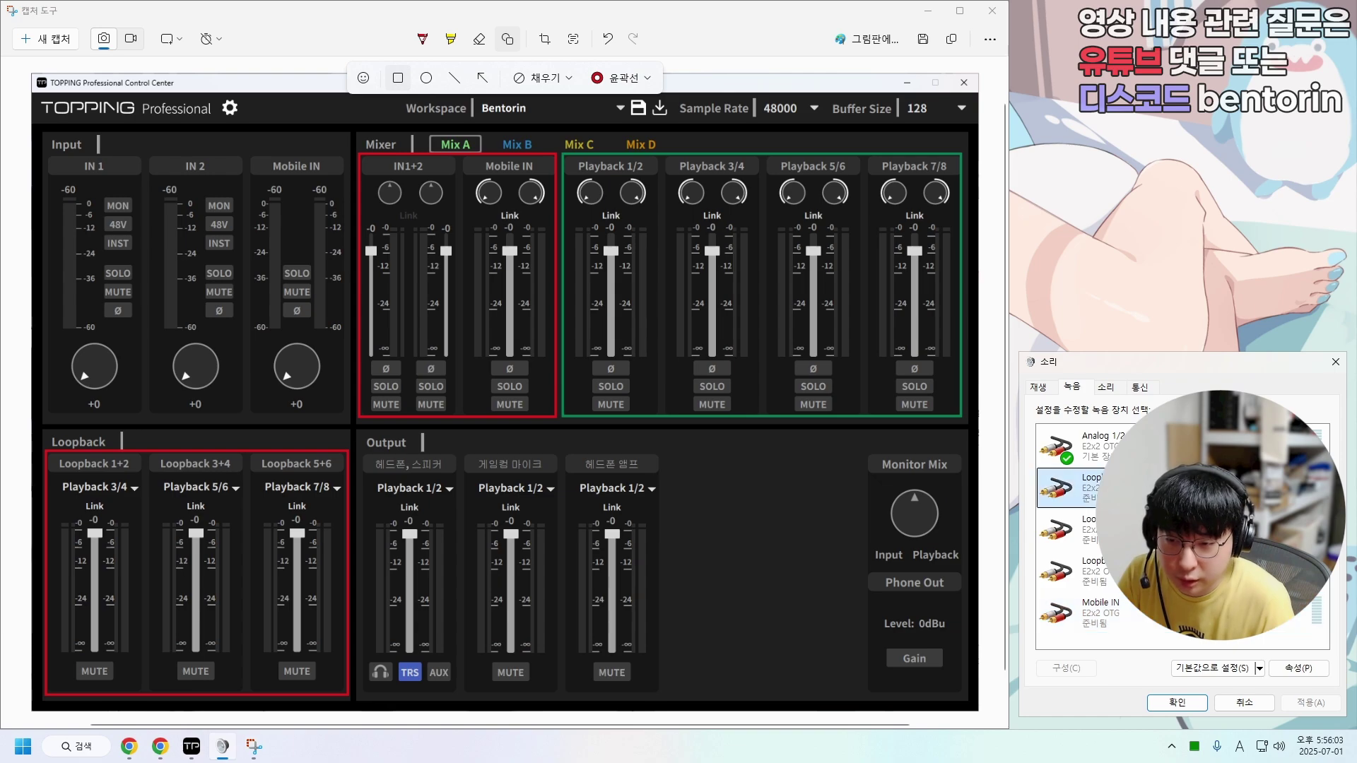
left_click(1102, 571)
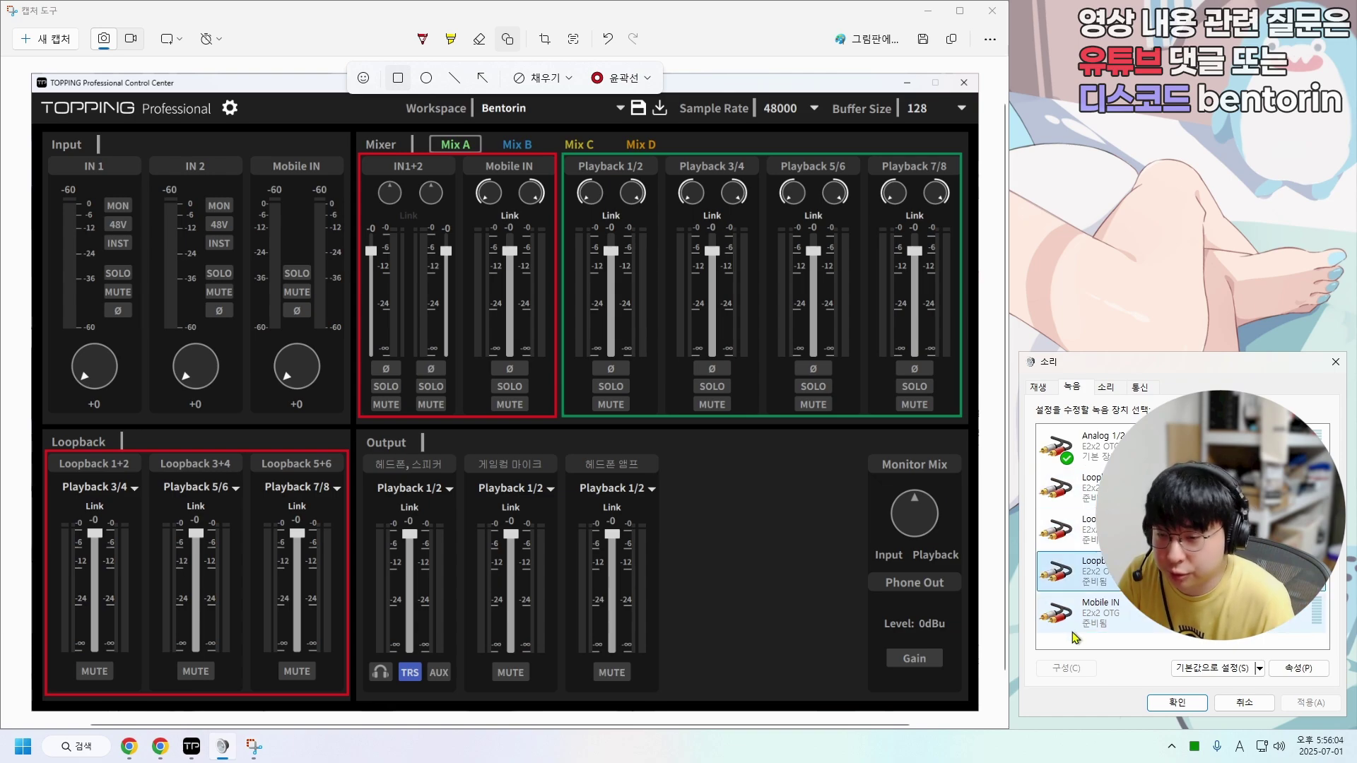
left_click(1075, 389)
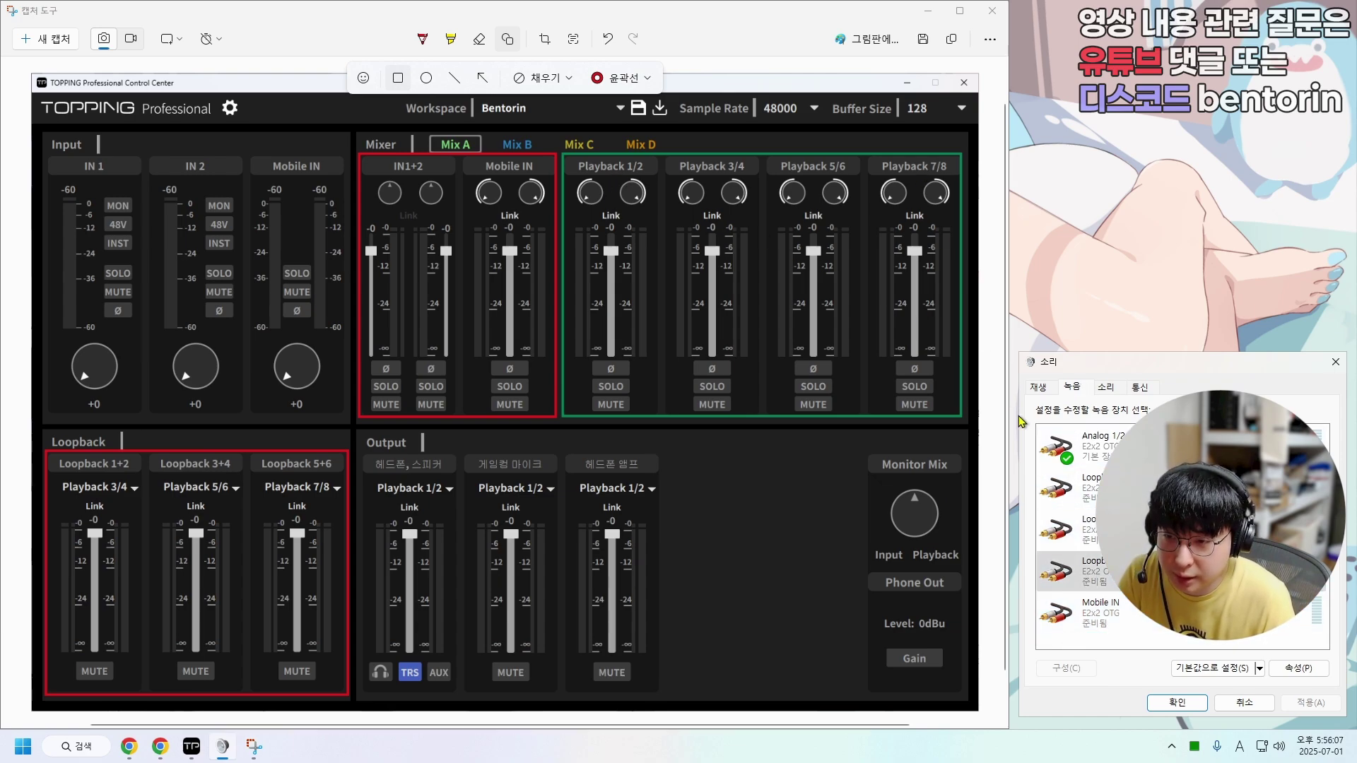
left_click(1038, 388)
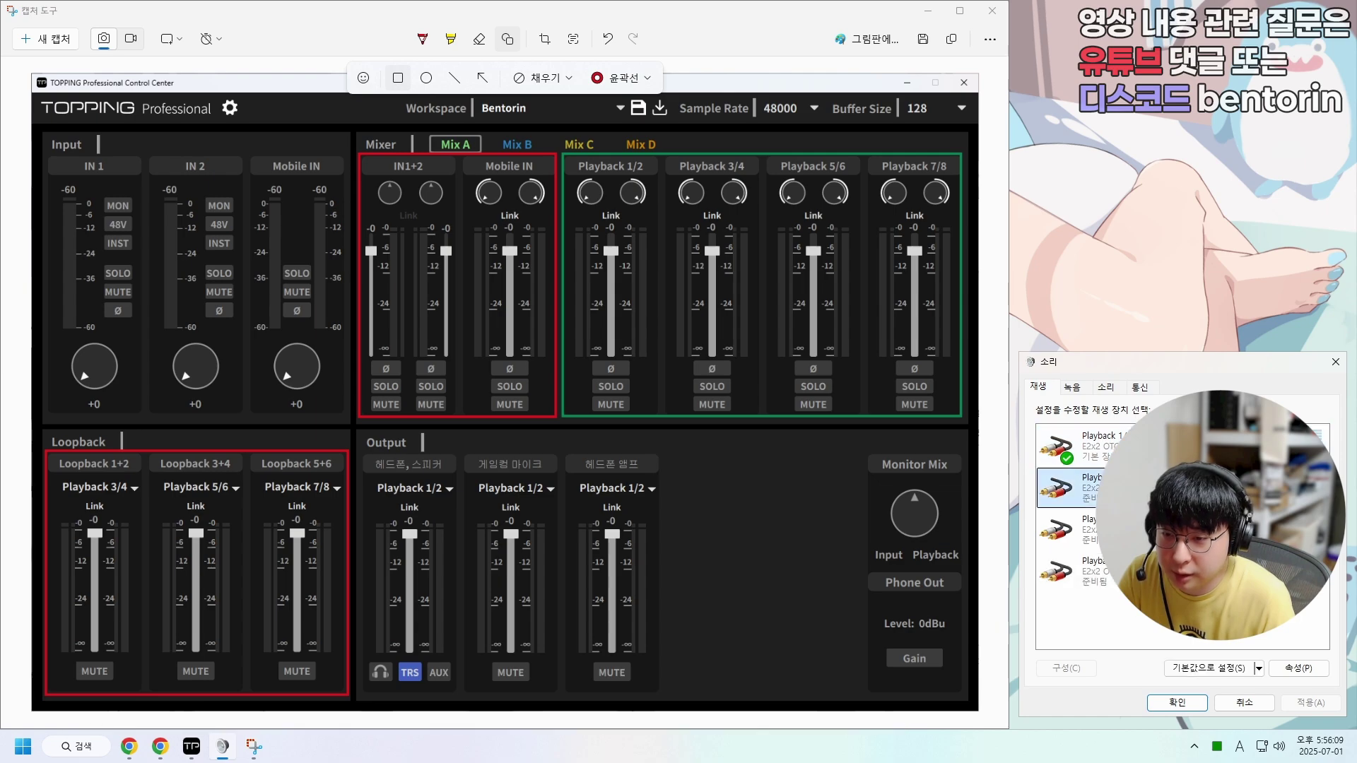
left_click(1057, 571)
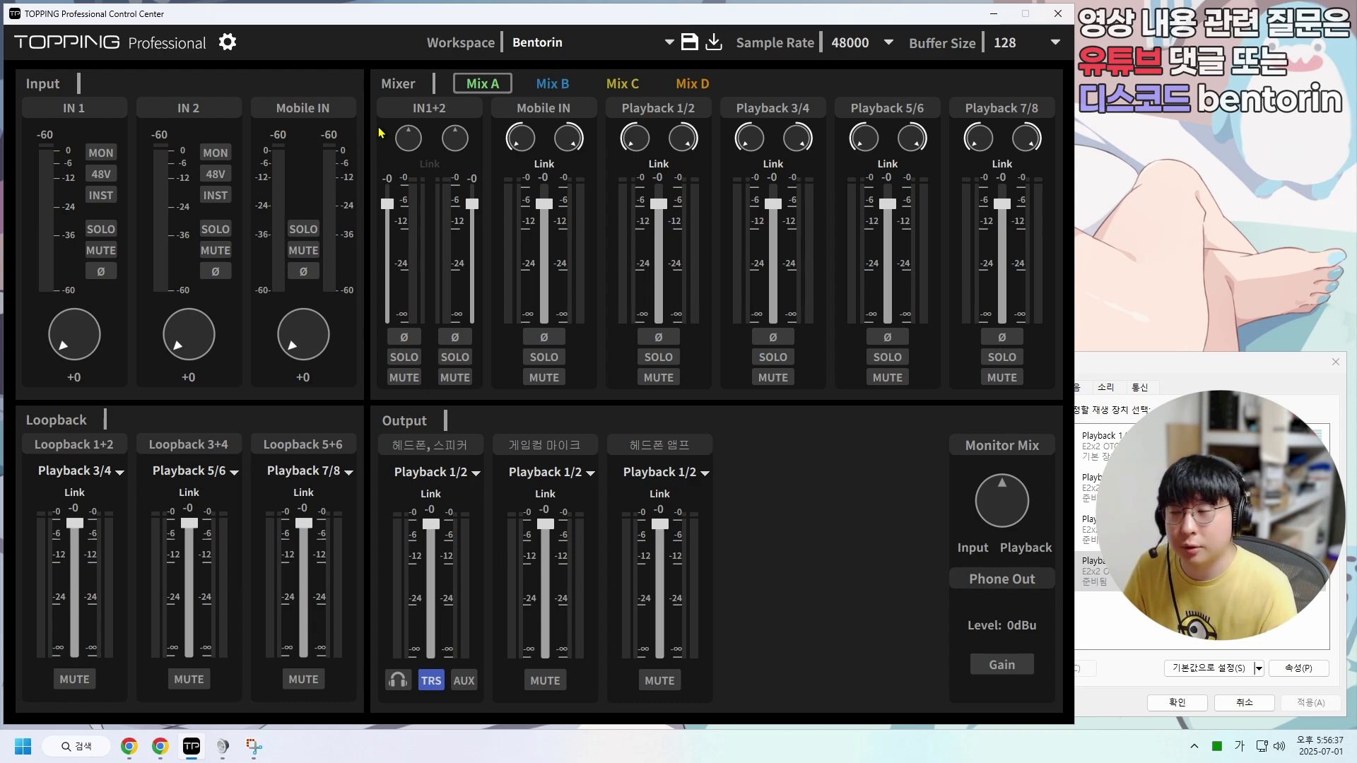
- Rename the IN1+2 mixer channel in the TOPPING Control Center to 생마이크
key("ctrl+a")
type("ㅇ")
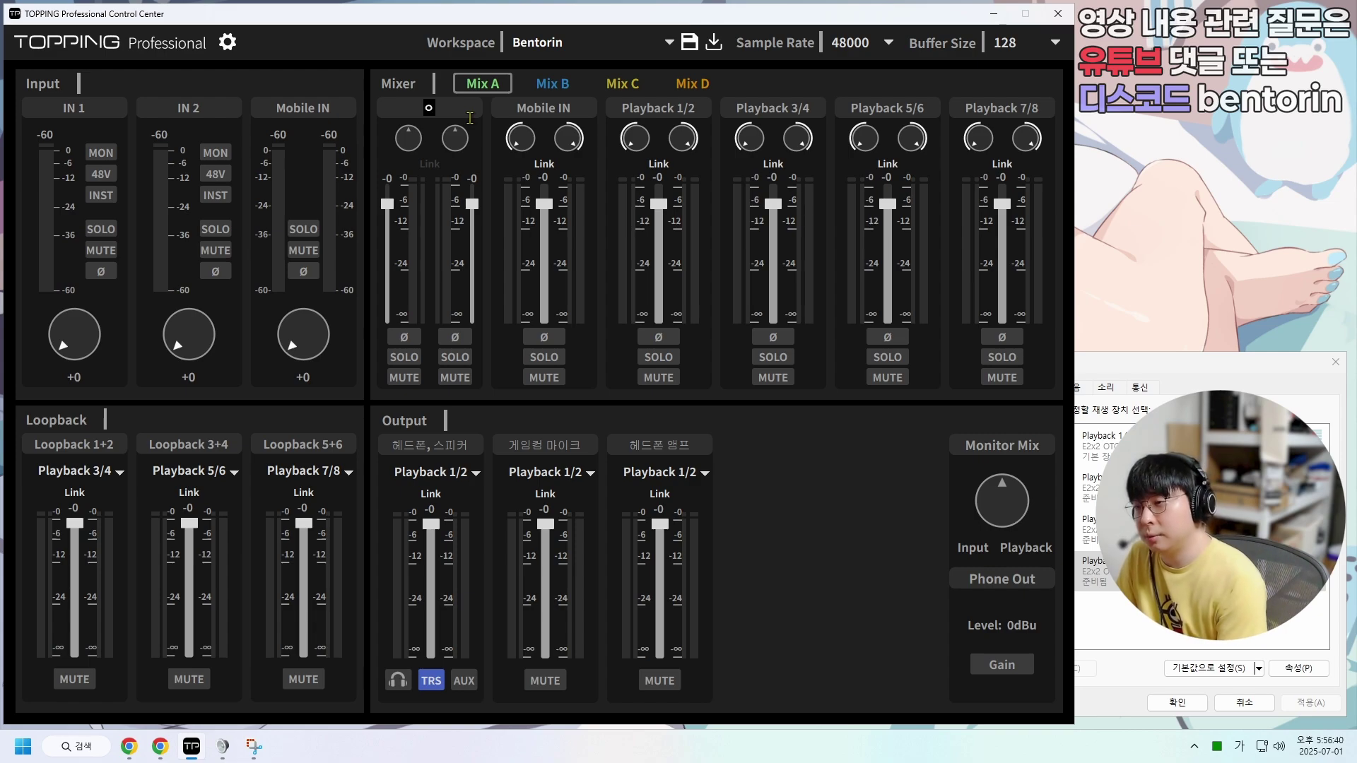
key("BackSpace")
type("생마이크")
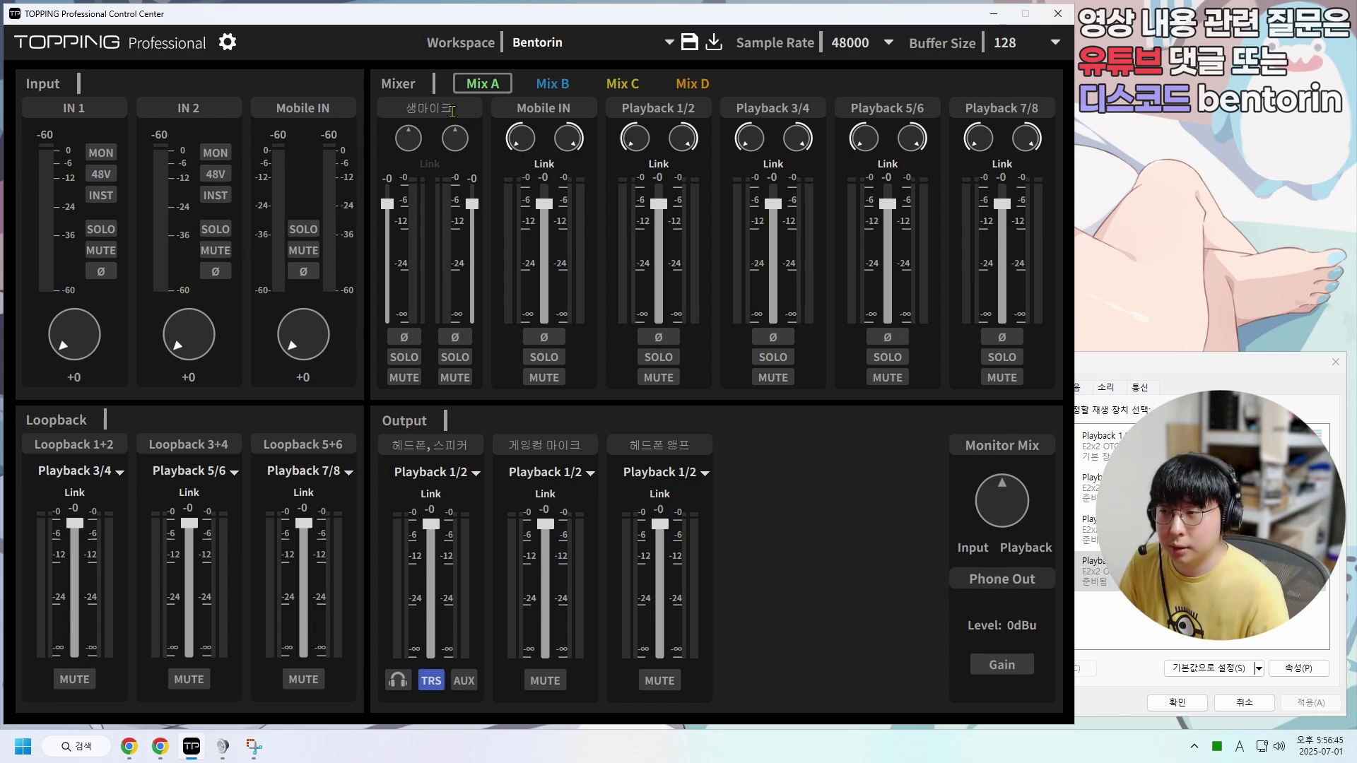
- Rename the Analog 1/2 recording device in the Windows Sound dialog to 생마이크
left_click(1166, 385)
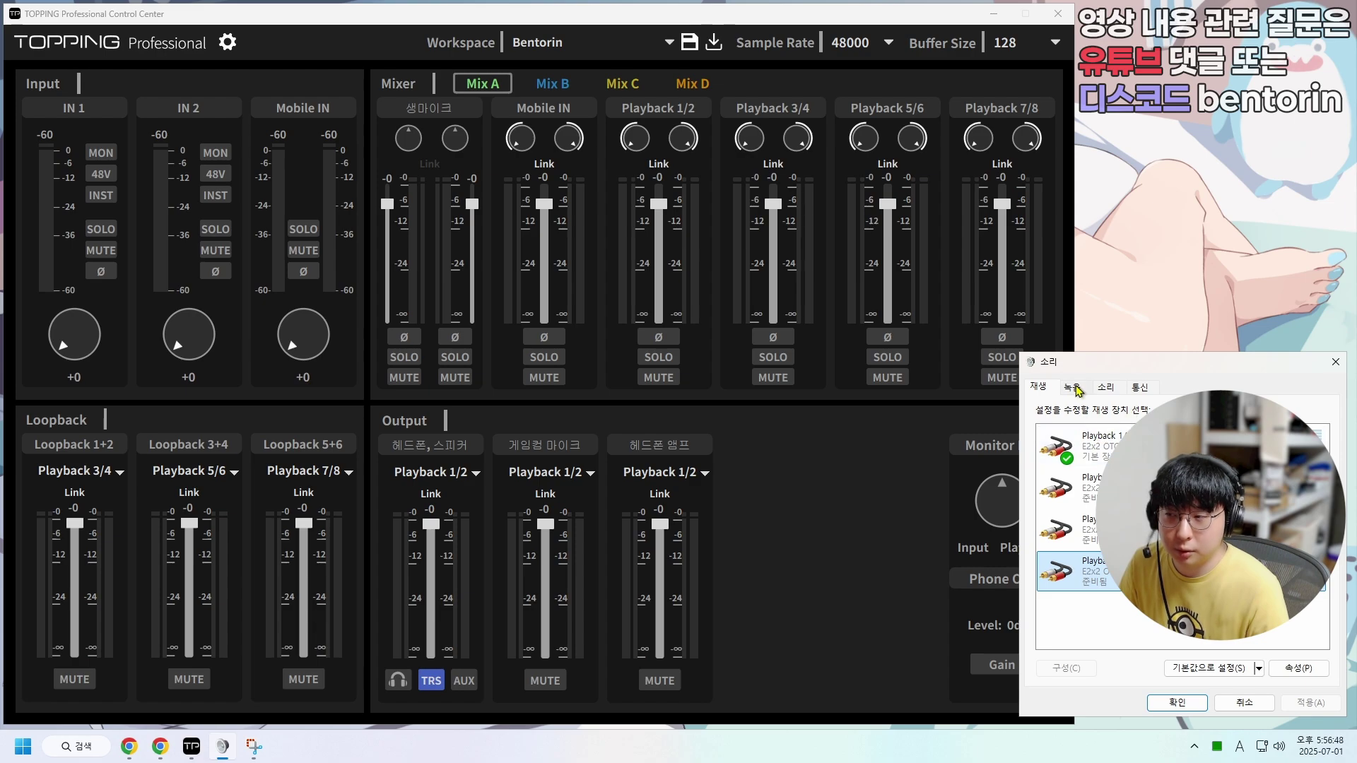
left_click(1060, 488)
double_click(1060, 445)
type("d")
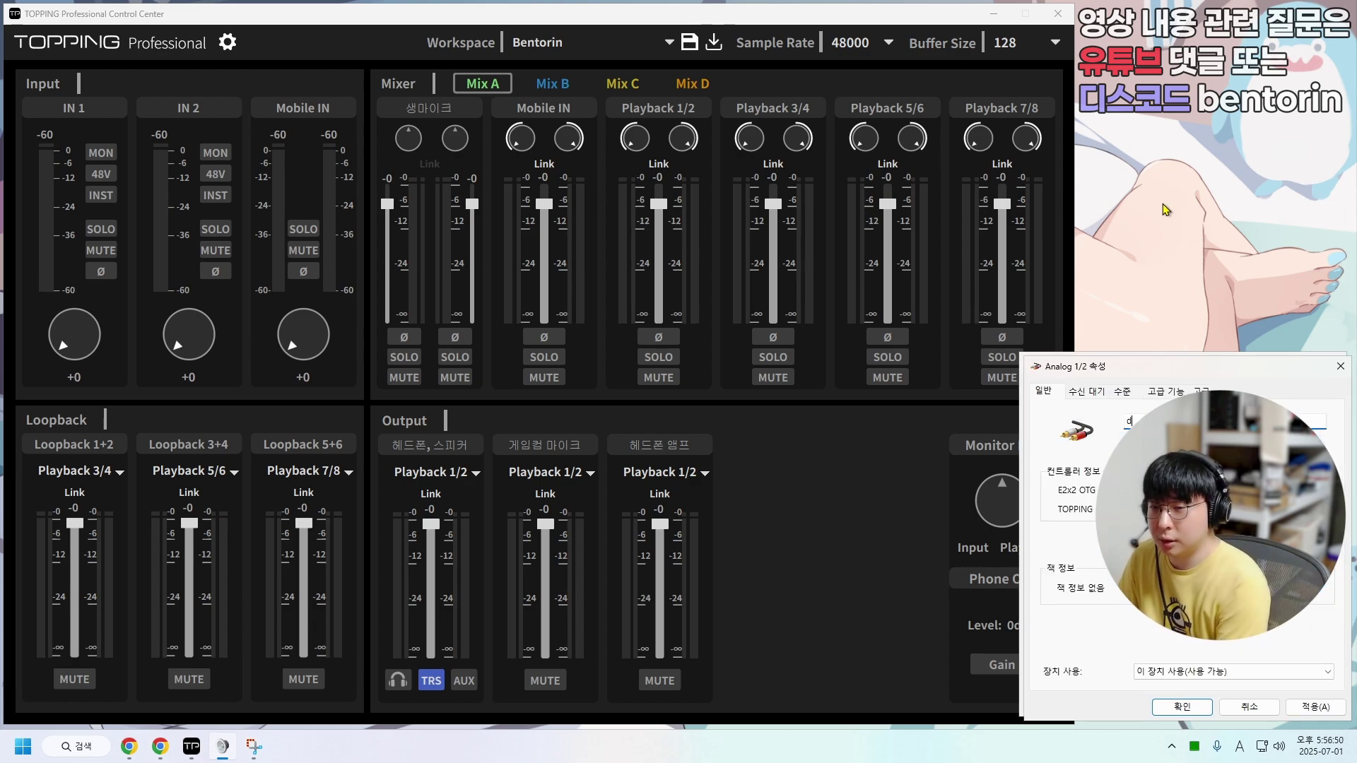
key("Return")
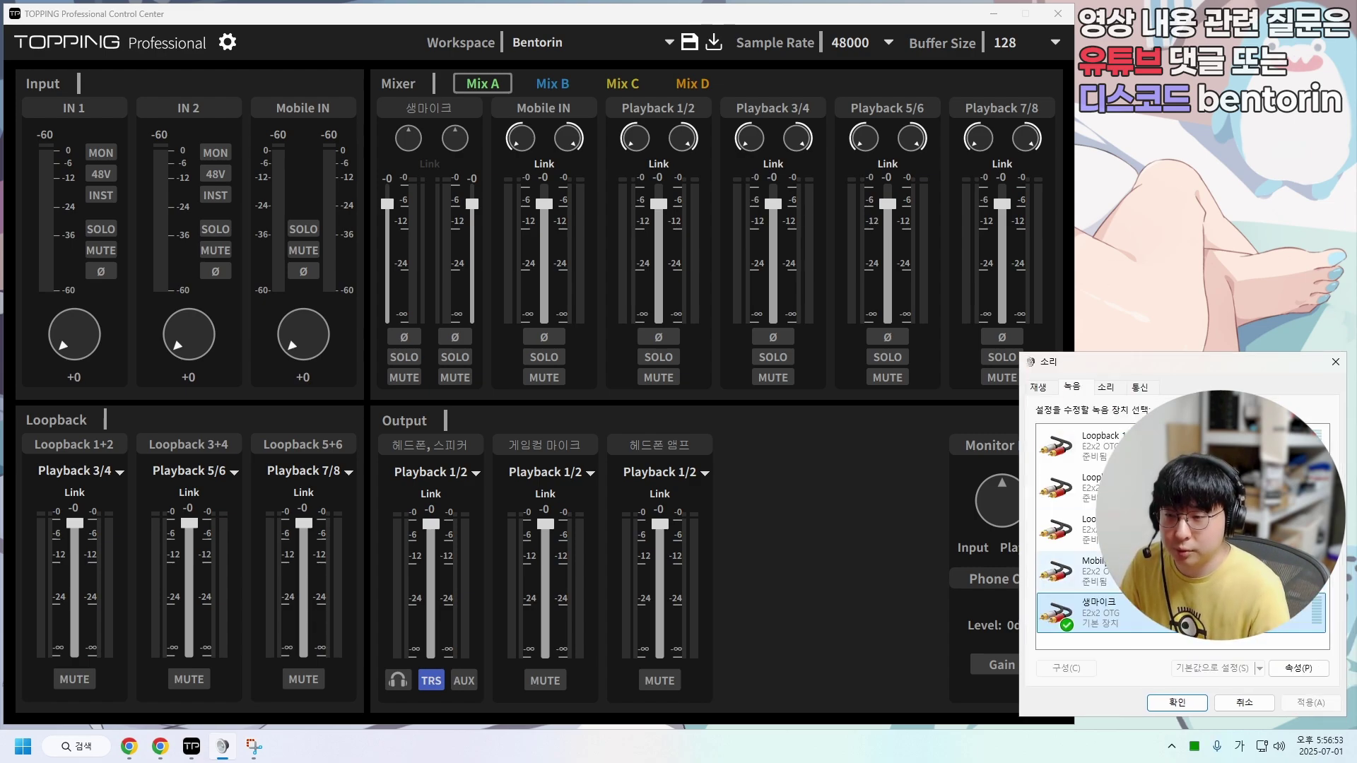
- Rename the Mobile IN mixer channel in the TOPPING Control Center to 게임컴 소리
double_click(539, 108)
key("BackSpace")
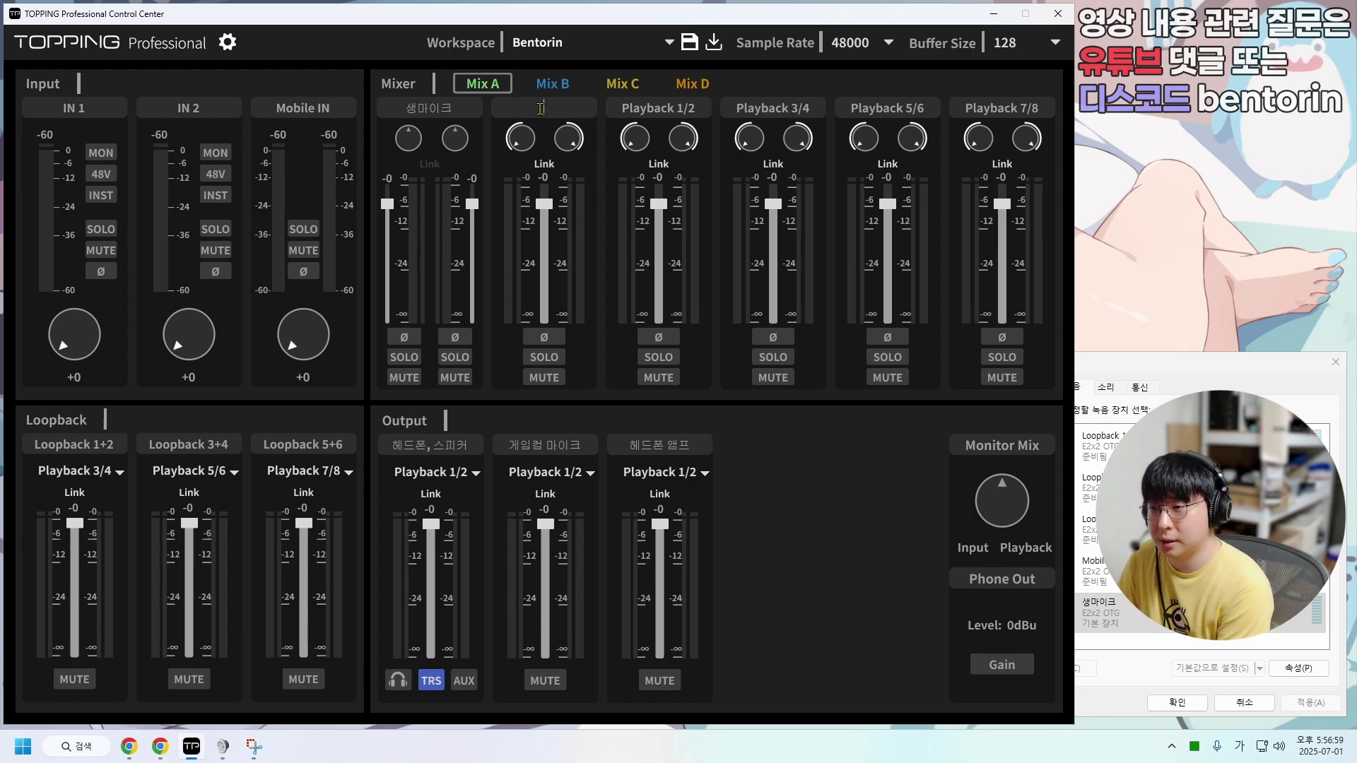
type("게임컴 소리")
key("Return")
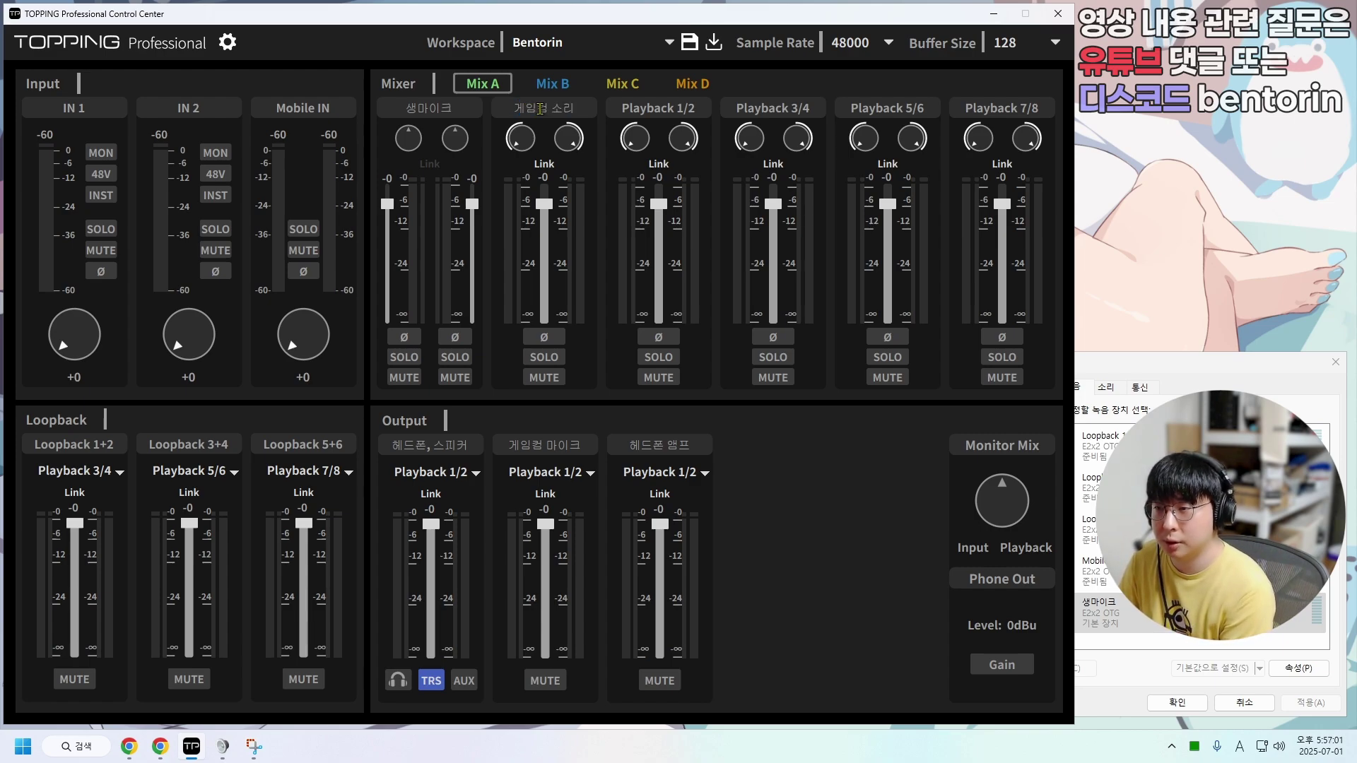
- Rename the Mobile IN recording device in the Windows Sound dialog to 게임컴 소리, matching its mixer channel
left_click(1159, 445)
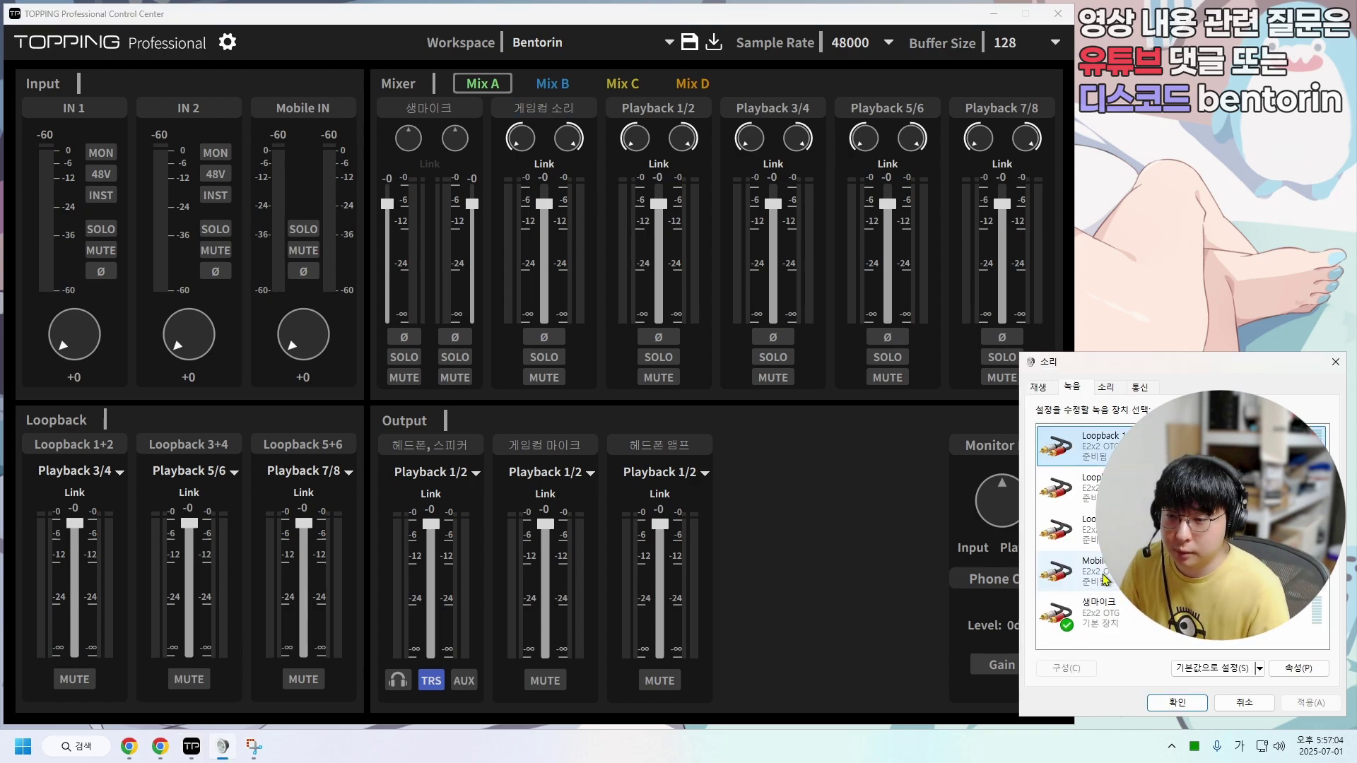
double_click(1159, 571)
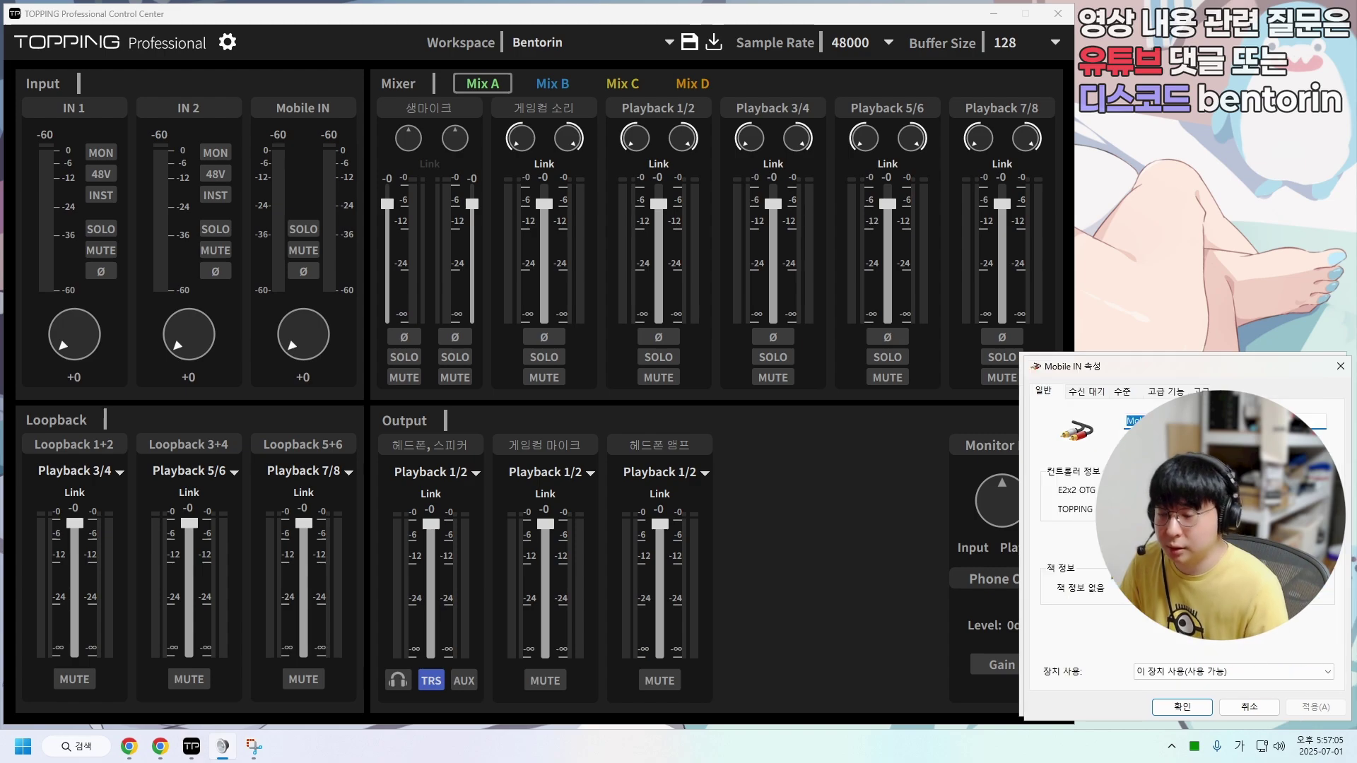
type("겡")
key("Return")
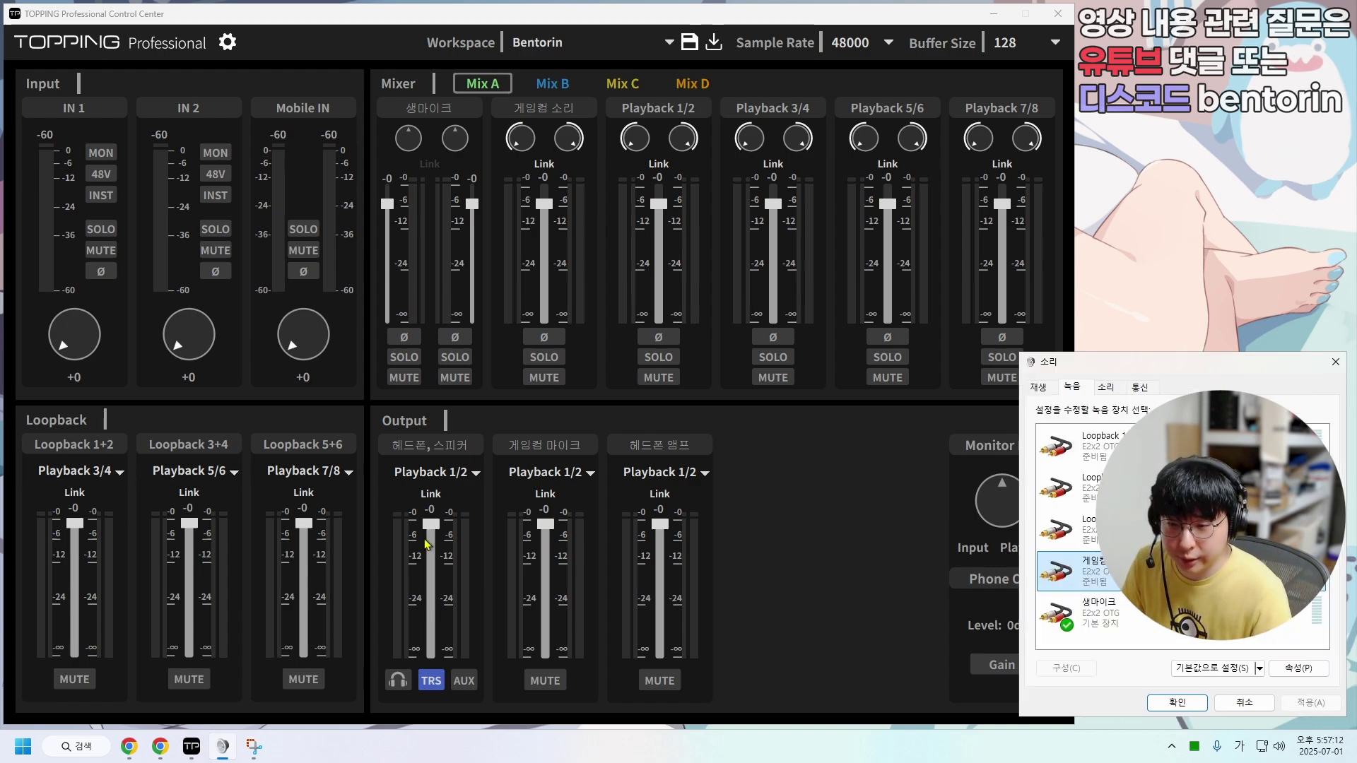
- Rename the Loopback 1+2 channel in the TOPPING Control Center to 송출컴 소리
double_click(71, 445)
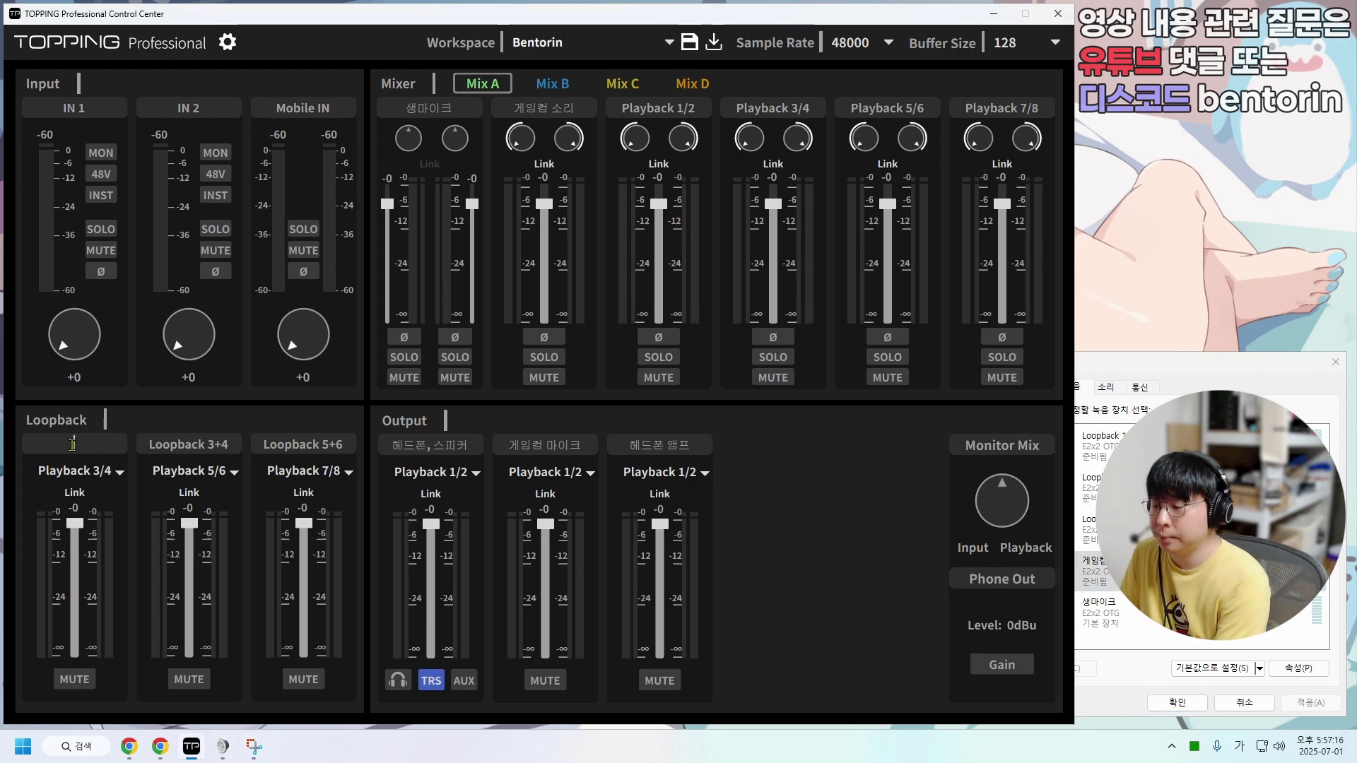
type("송출용 소리")
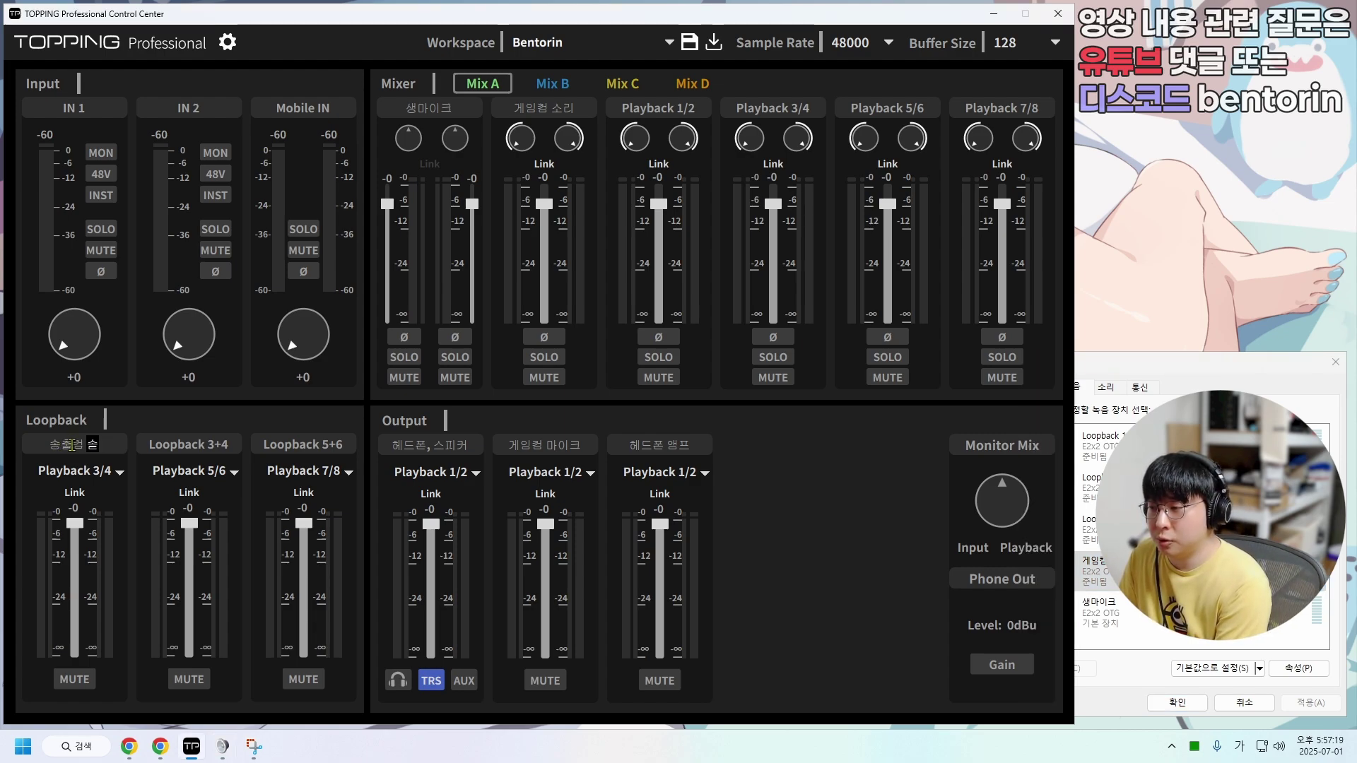
key("Hangul")
- Rename the Loopback 1/2 recording device in the Windows Sound dialog to 송출컴 소리
key("alt+Tab")
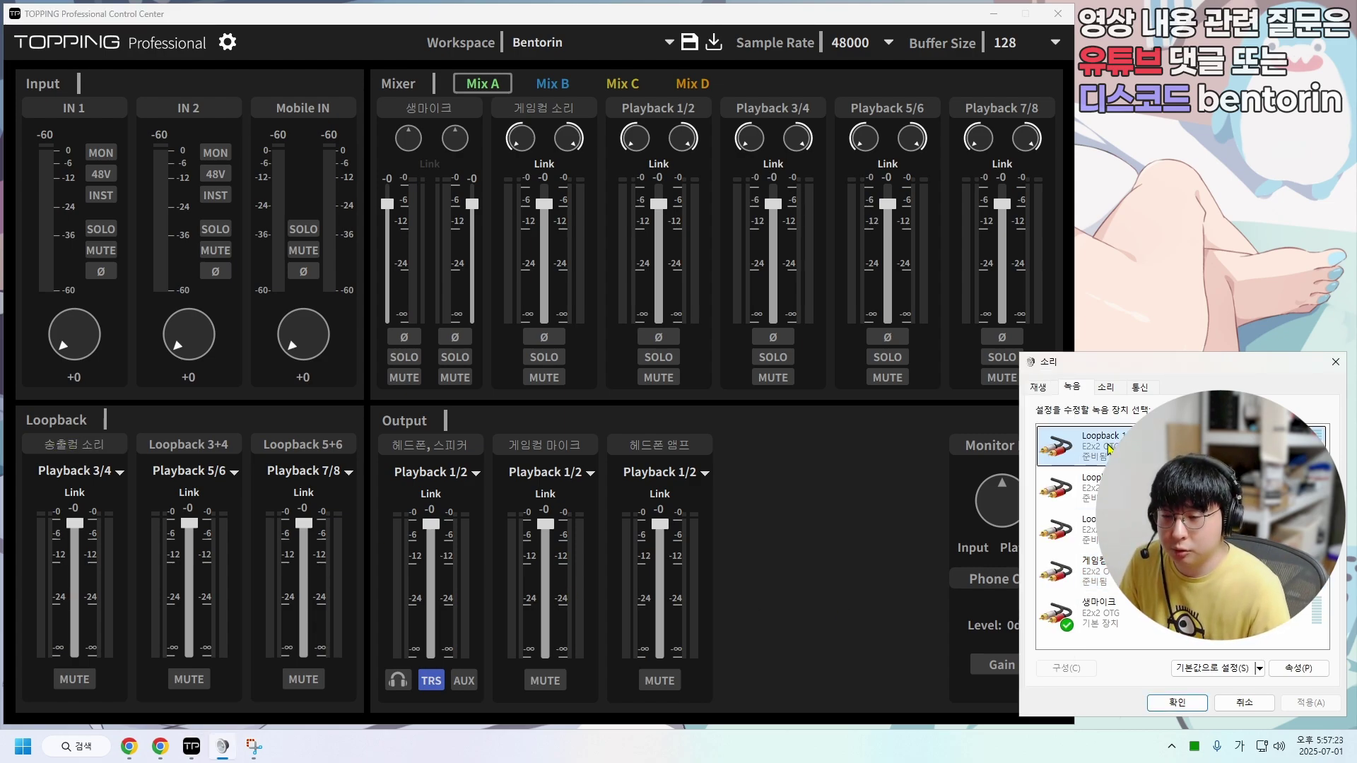
double_click(1108, 450)
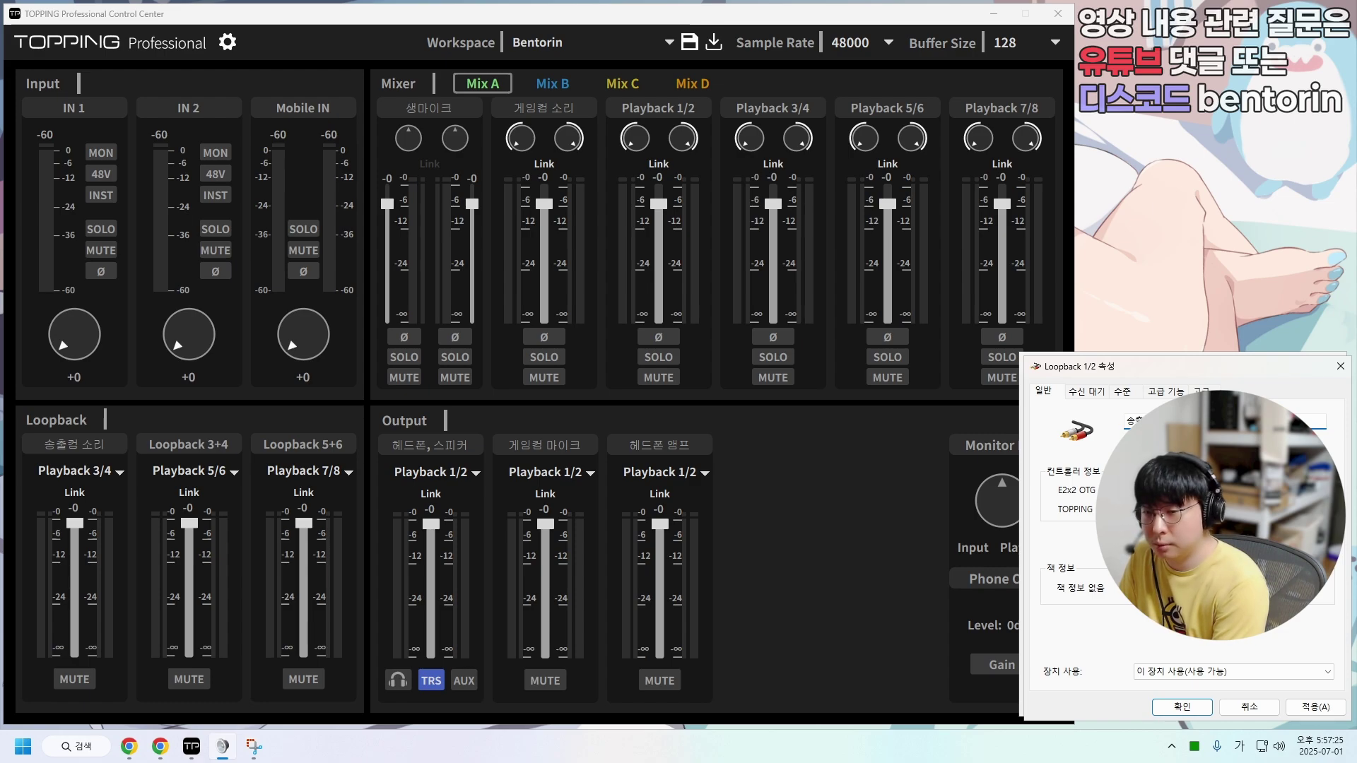
key("Return")
- Rename the Loopback 3+4 channel in the TOPPING Control Center and the Loopback 3/4 recording device in Windows Sound to 마이크(방송)
left_click(206, 445)
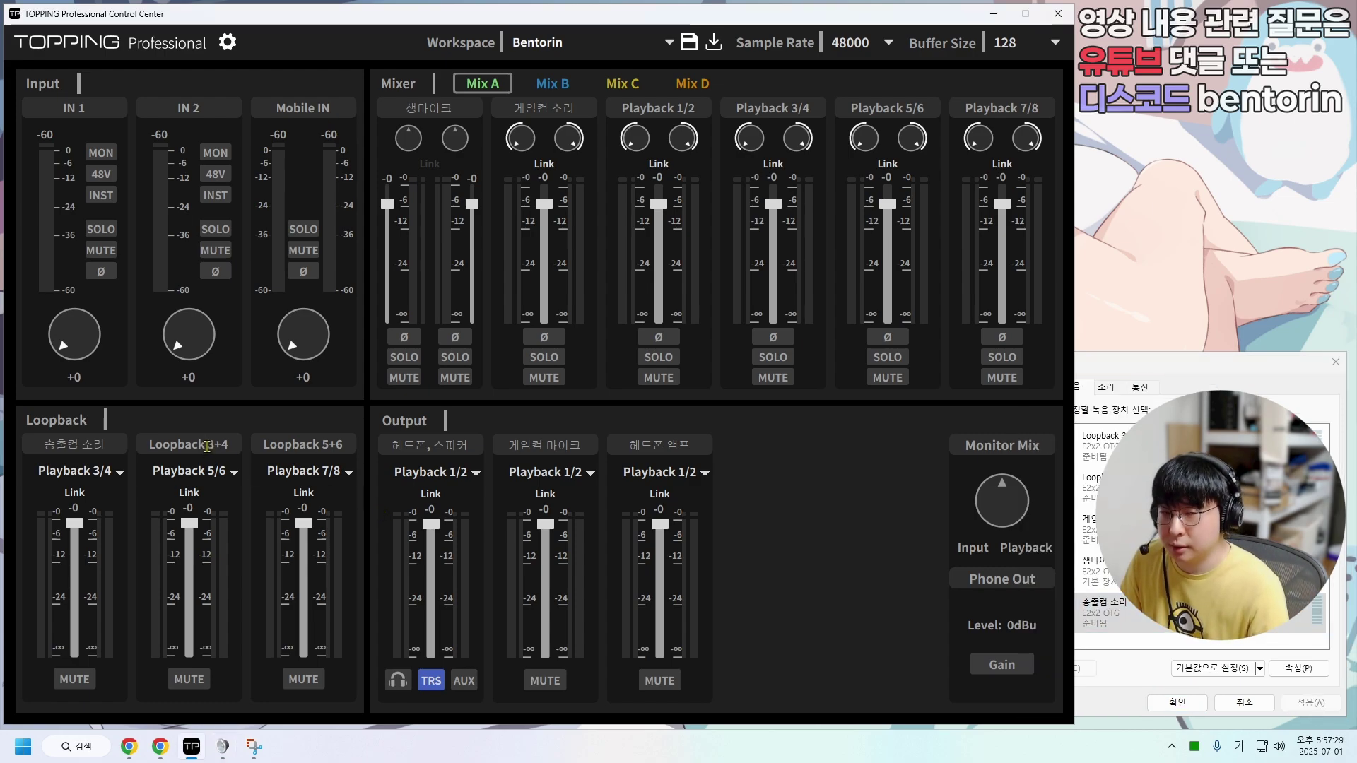
double_click(207, 445)
type("마이크(방")
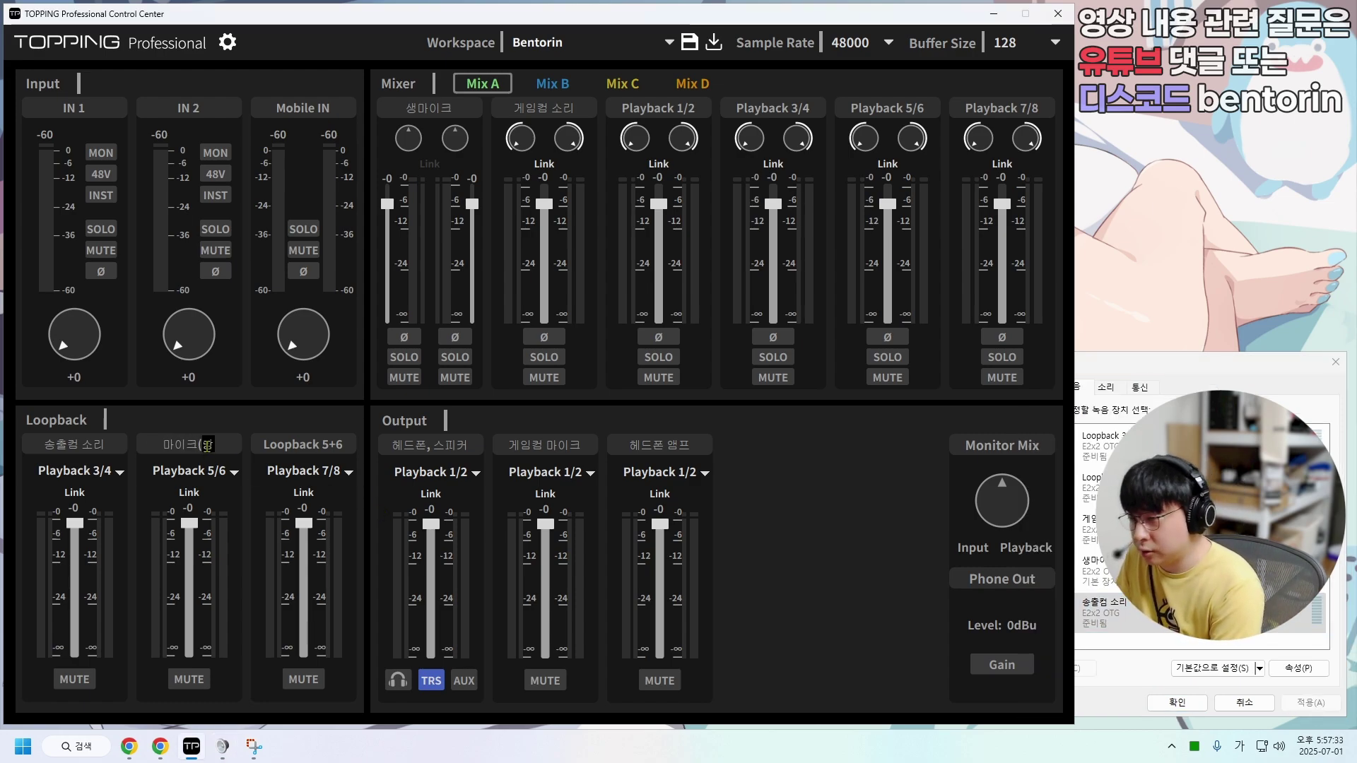
type("송)")
left_click(1098, 456)
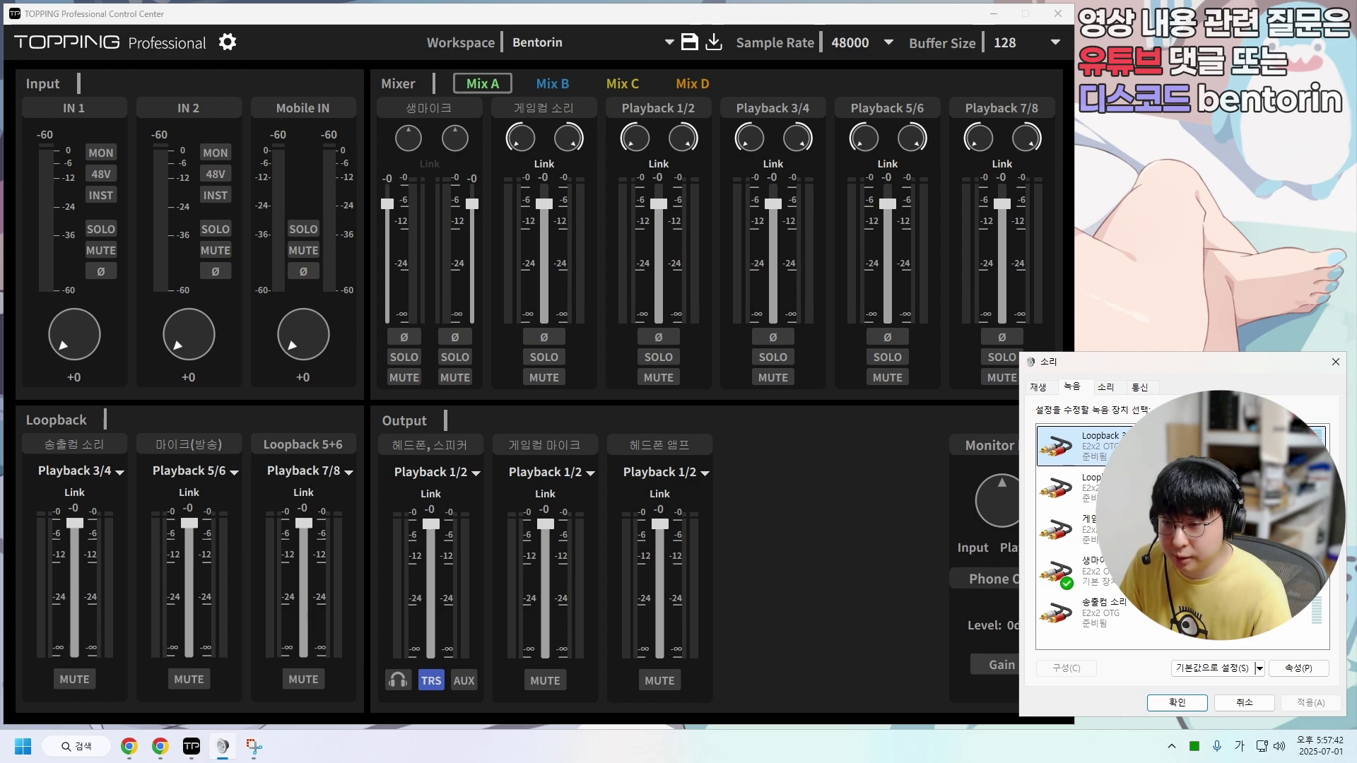
double_click(1099, 456)
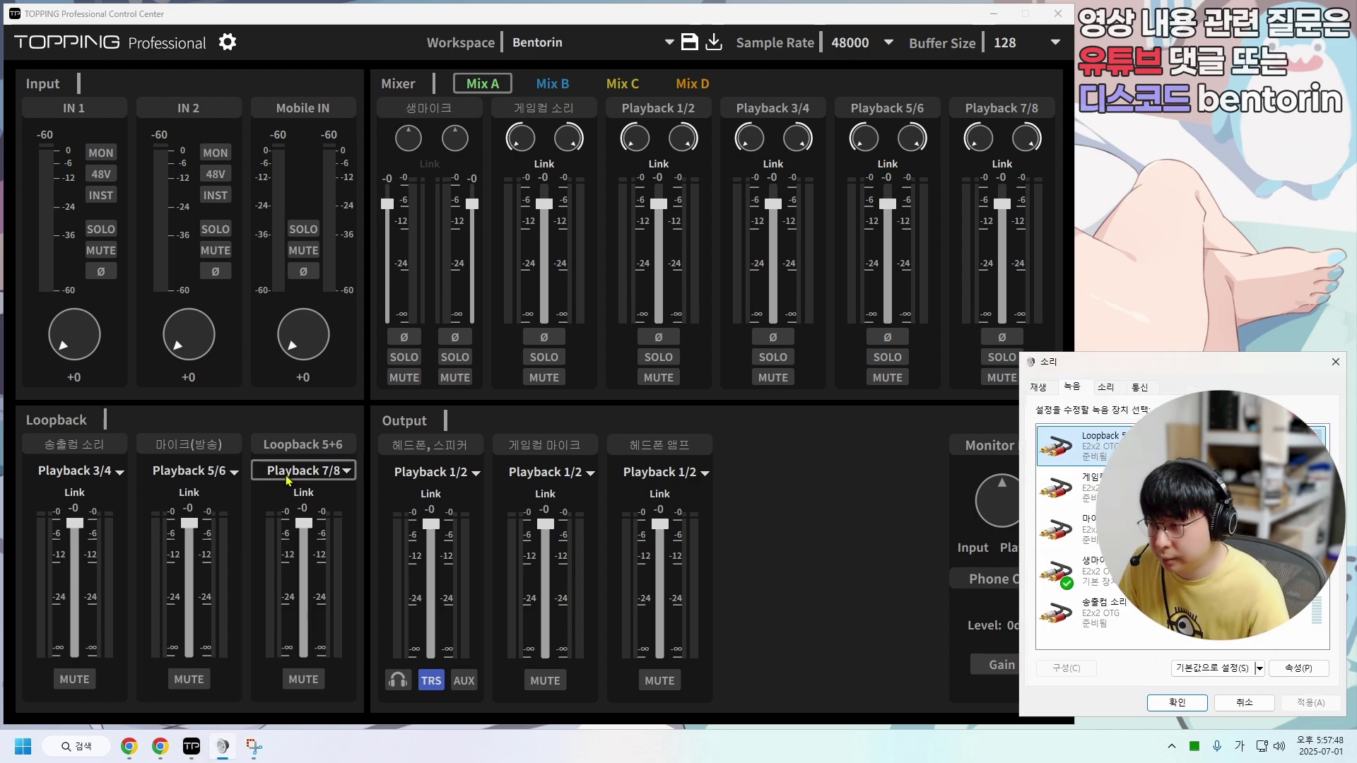
- Rename the Loopback 5+6 channel in the TOPPING Control Center to 마이크(기본)
left_click(325, 443)
key("ctrl+a")
key("BackSpace")
type("마이크(")
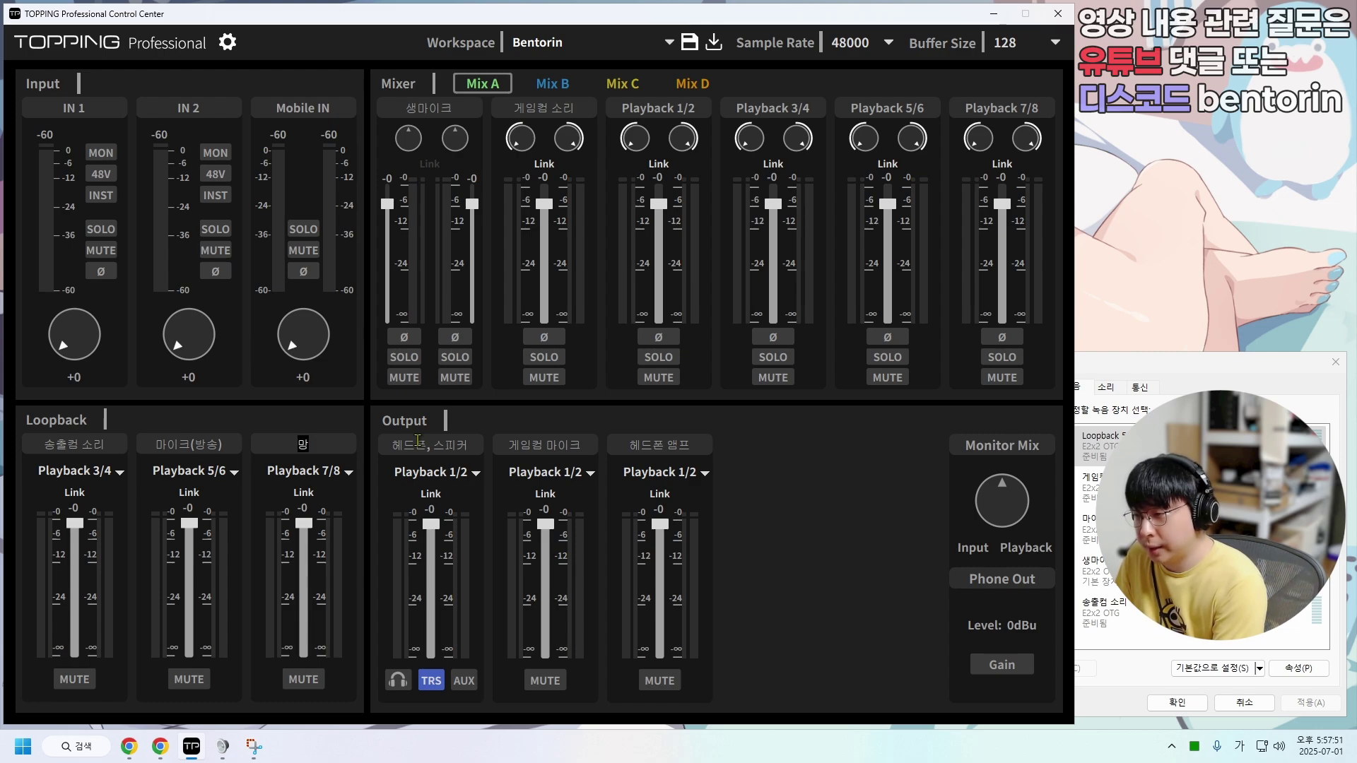
type("기본)")
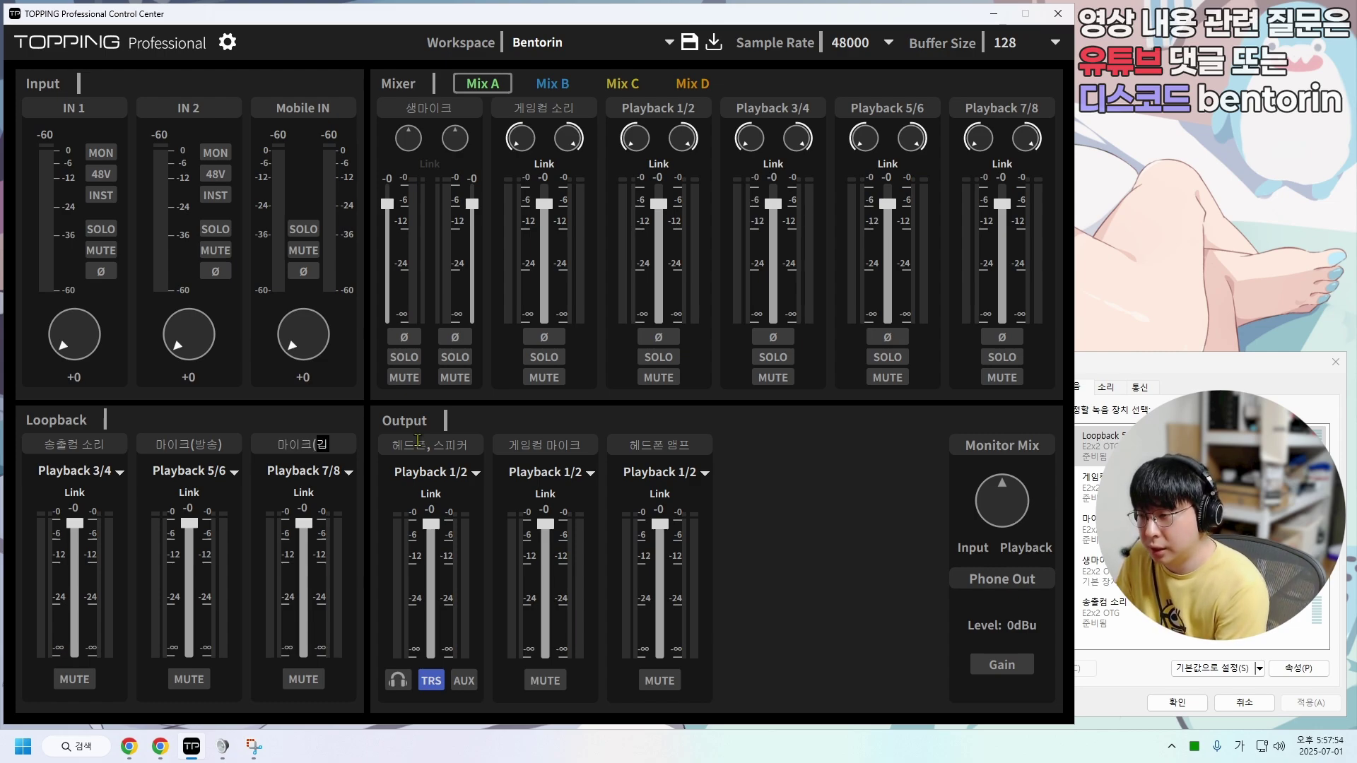
- Rename the Loopback 5/6 recording device in the Windows Sound dialog to 마이크(기본), matching its loopback channel
double_click(1100, 453)
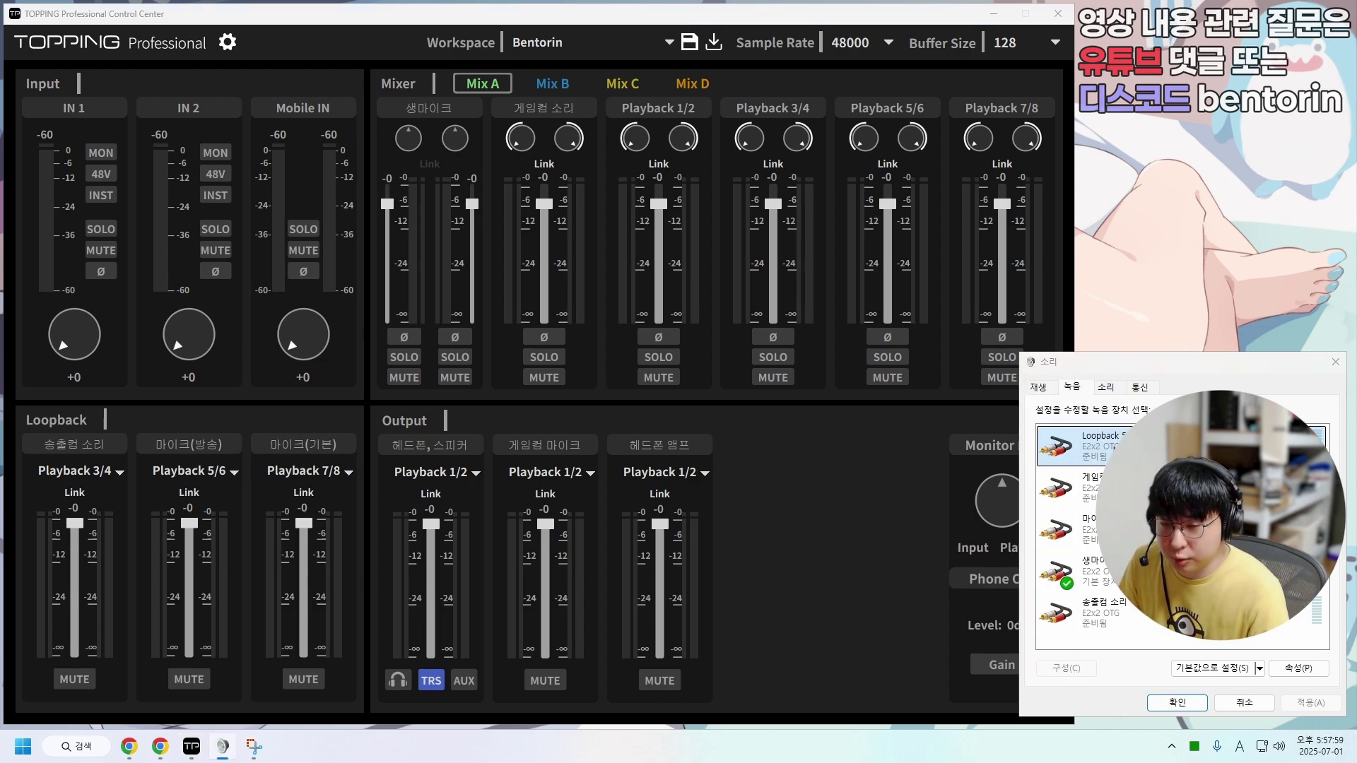
type("망이")
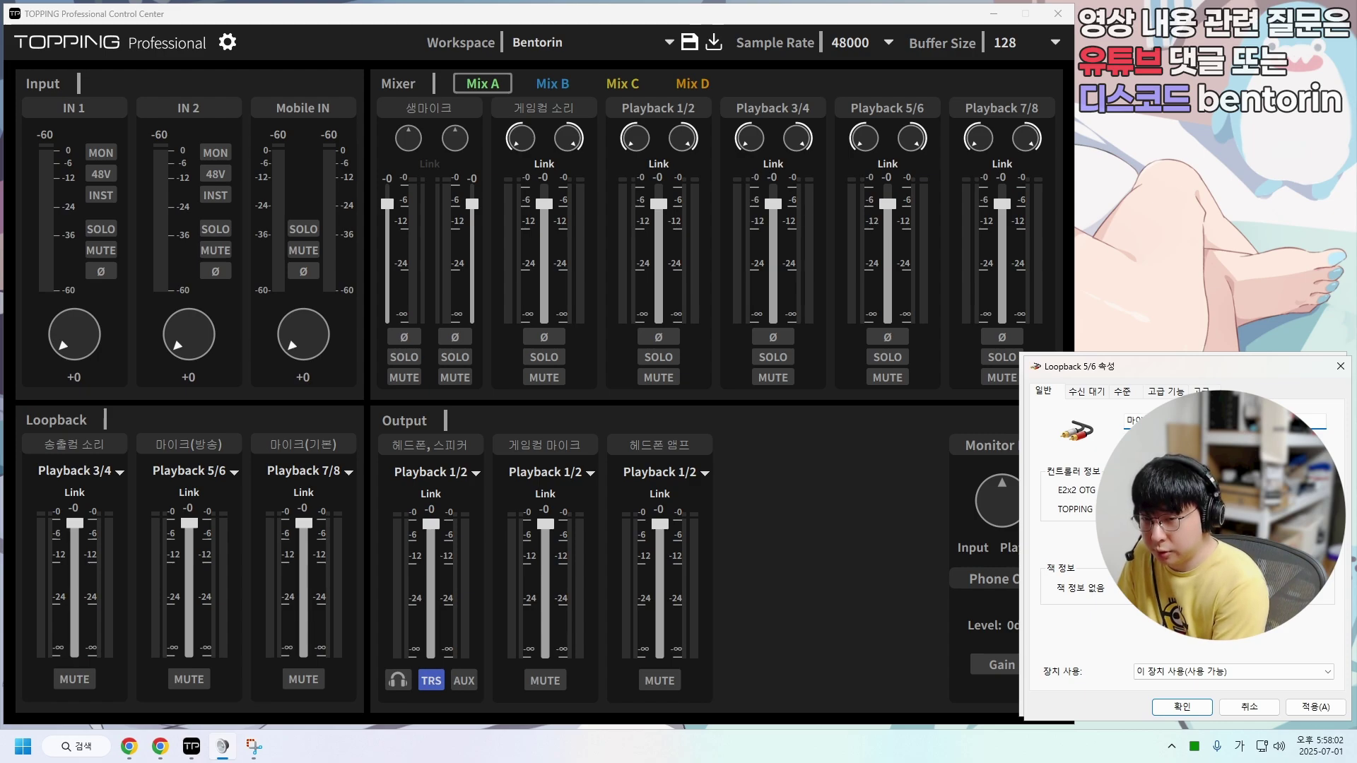
key("Return")
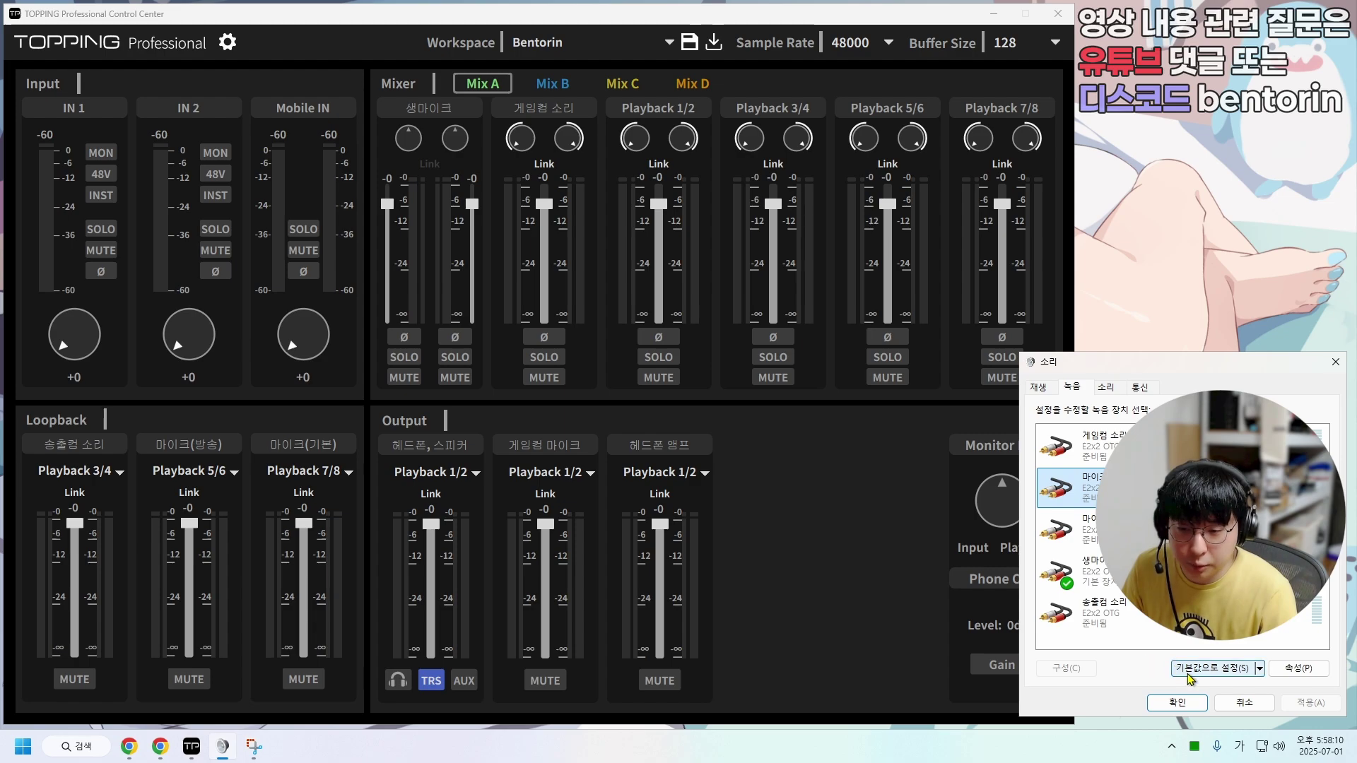
- Set the 마이크(기본) recording device as the Windows default instead of 생마이크
left_click(1100, 580)
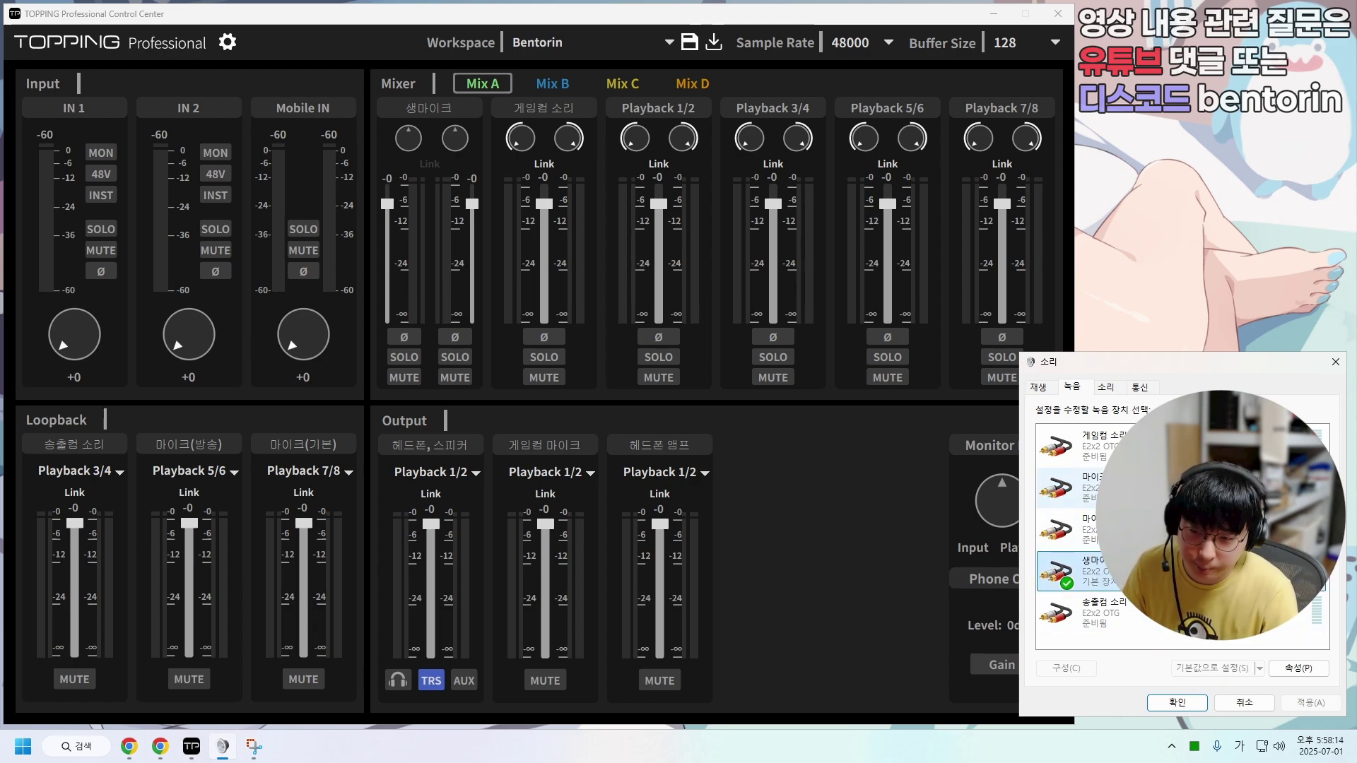
left_click(1088, 487)
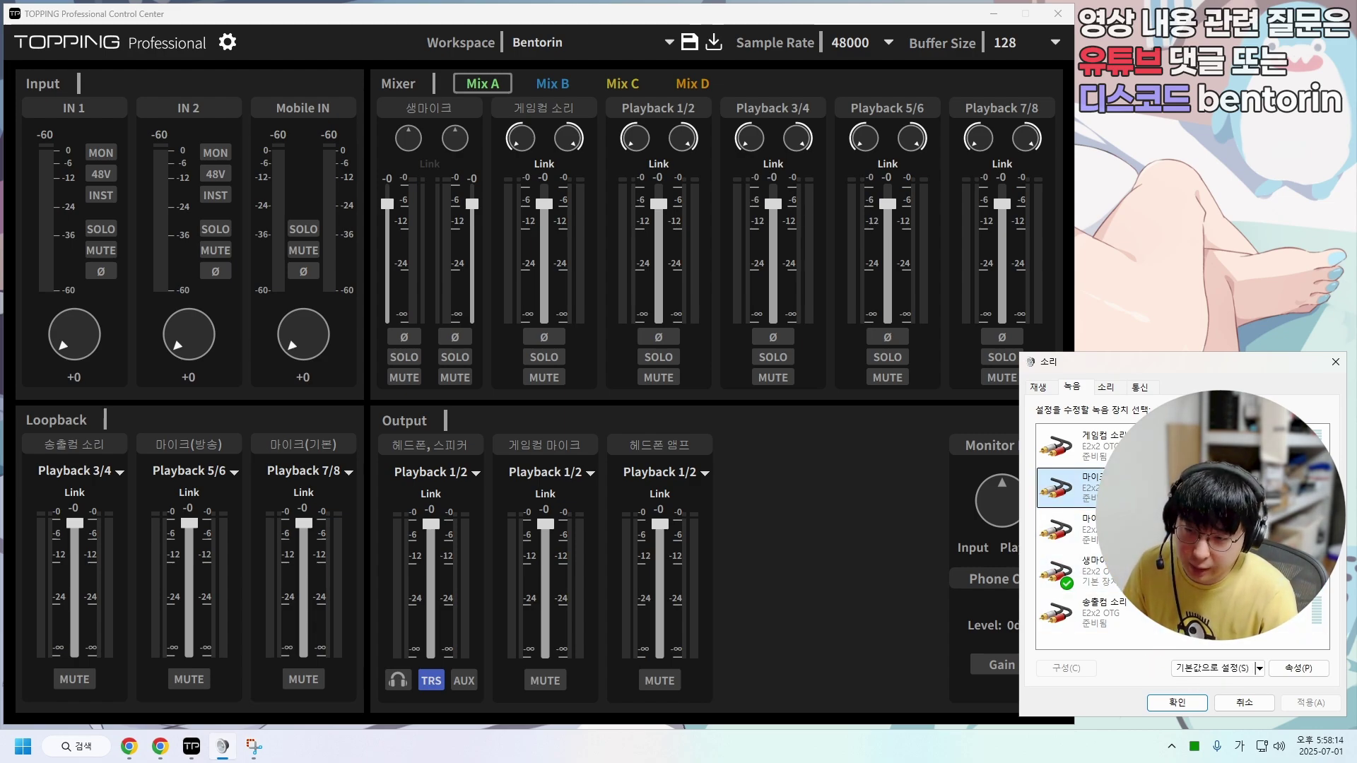
left_click(1182, 670)
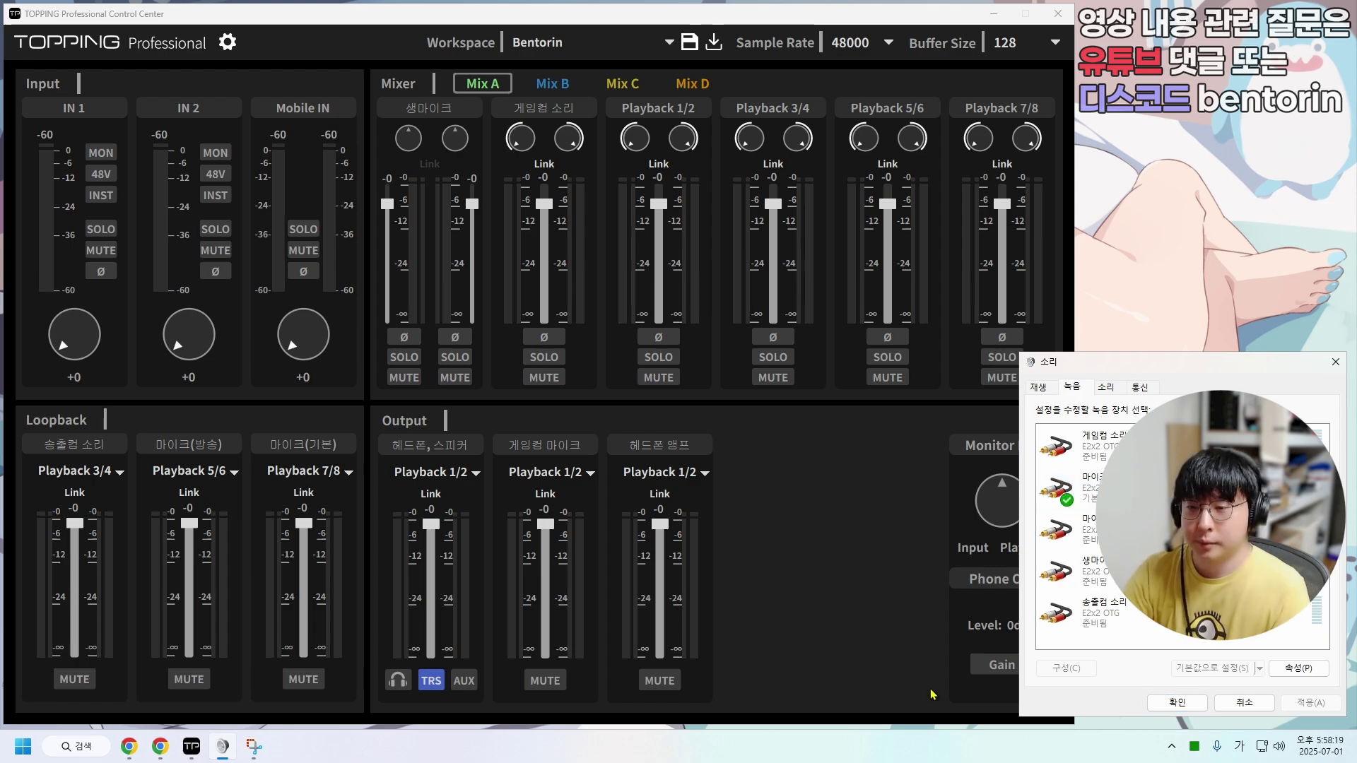
- Show the Windows playback devices and rename the Playback 1/2 mixer channel in the TOPPING Control Center to 시스템, 게임
left_click(1045, 388)
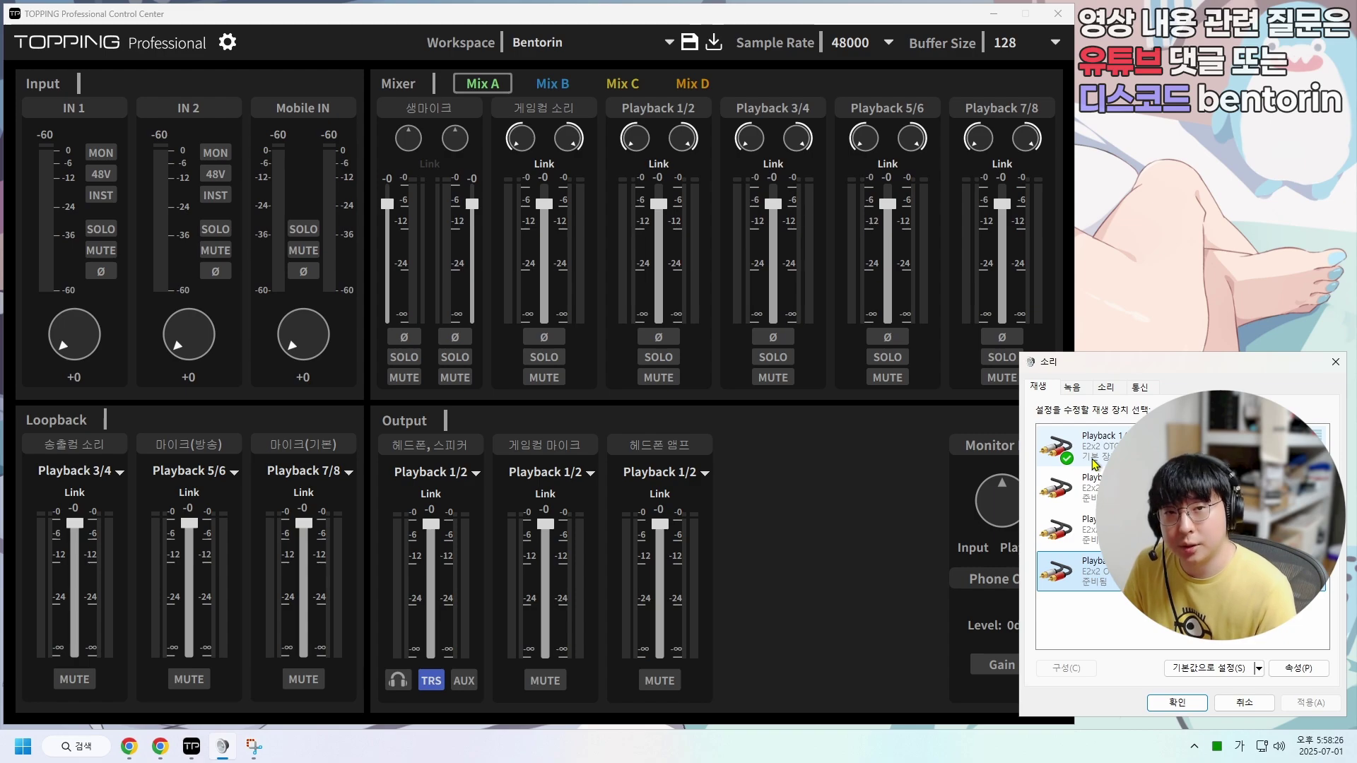
double_click(657, 107)
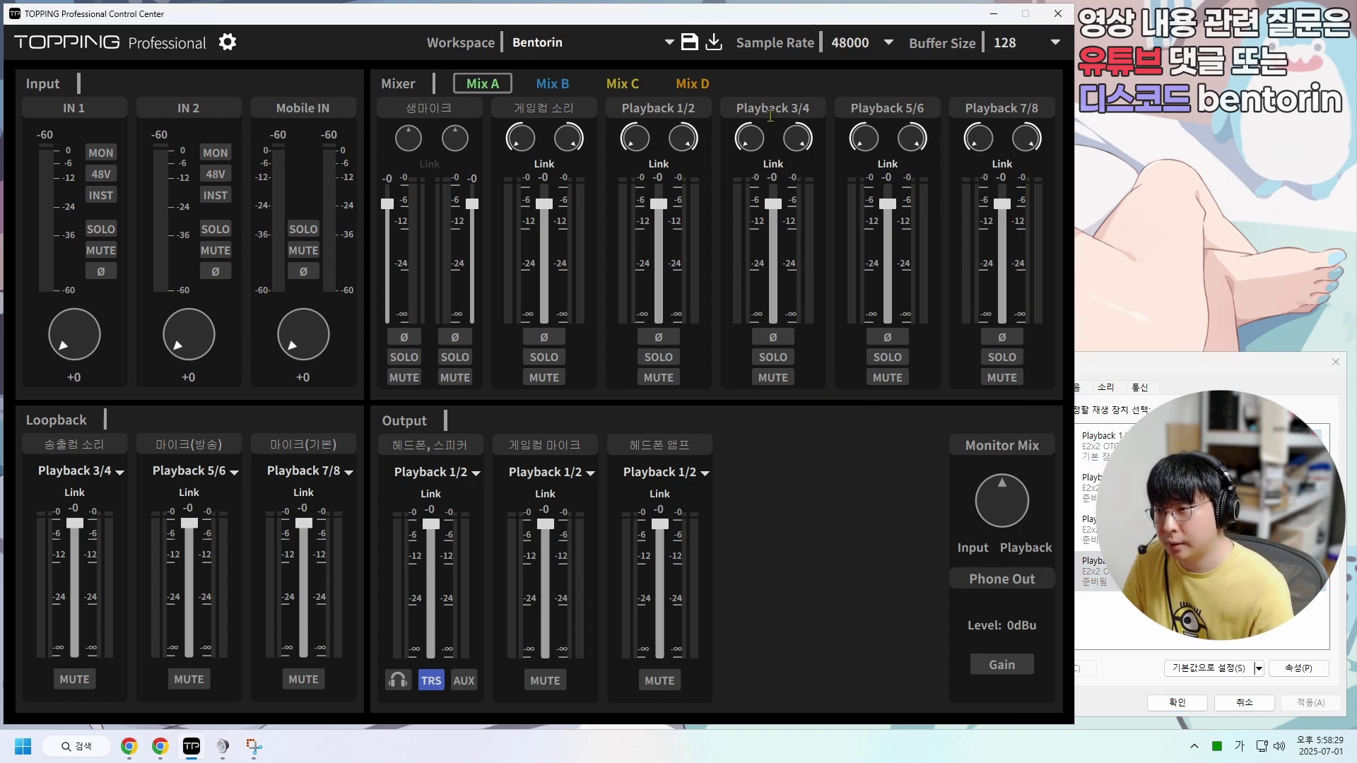
type("시스템")
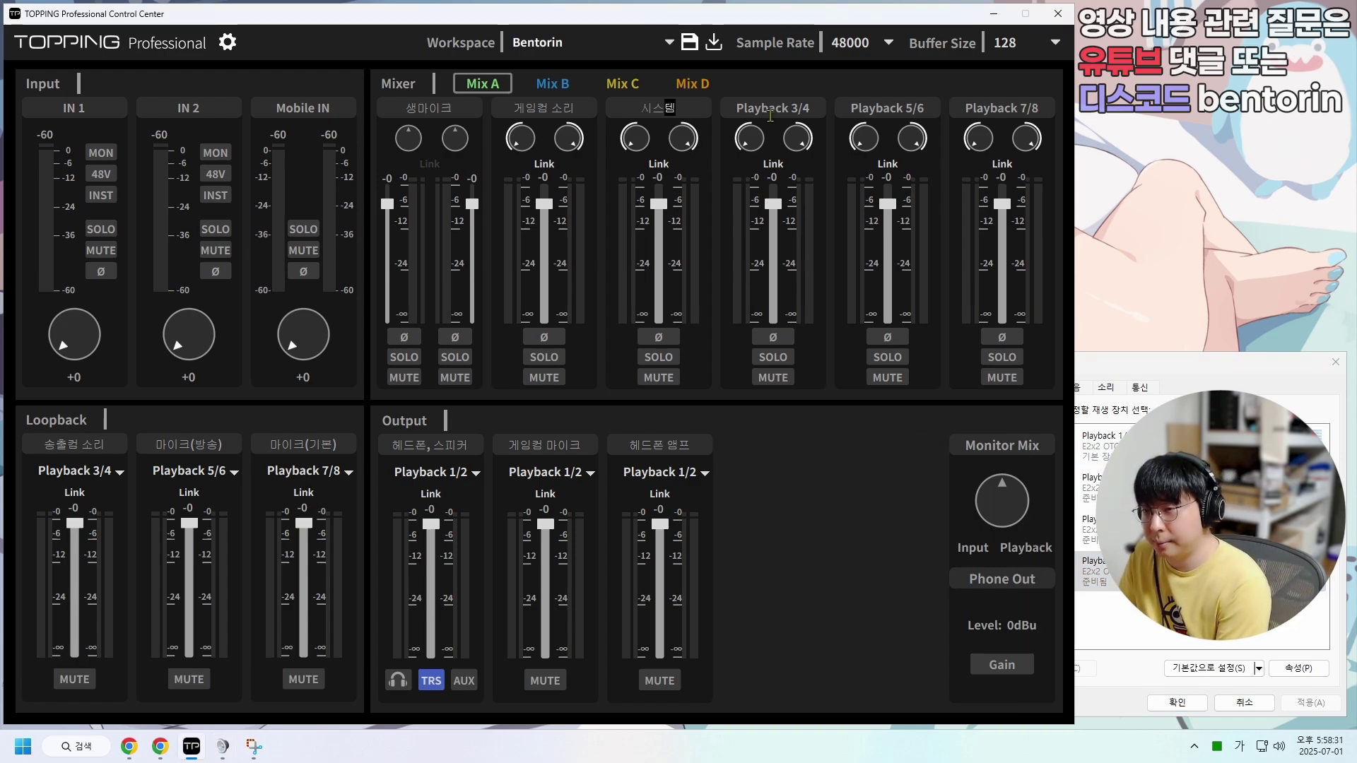
key("Return")
type(", ")
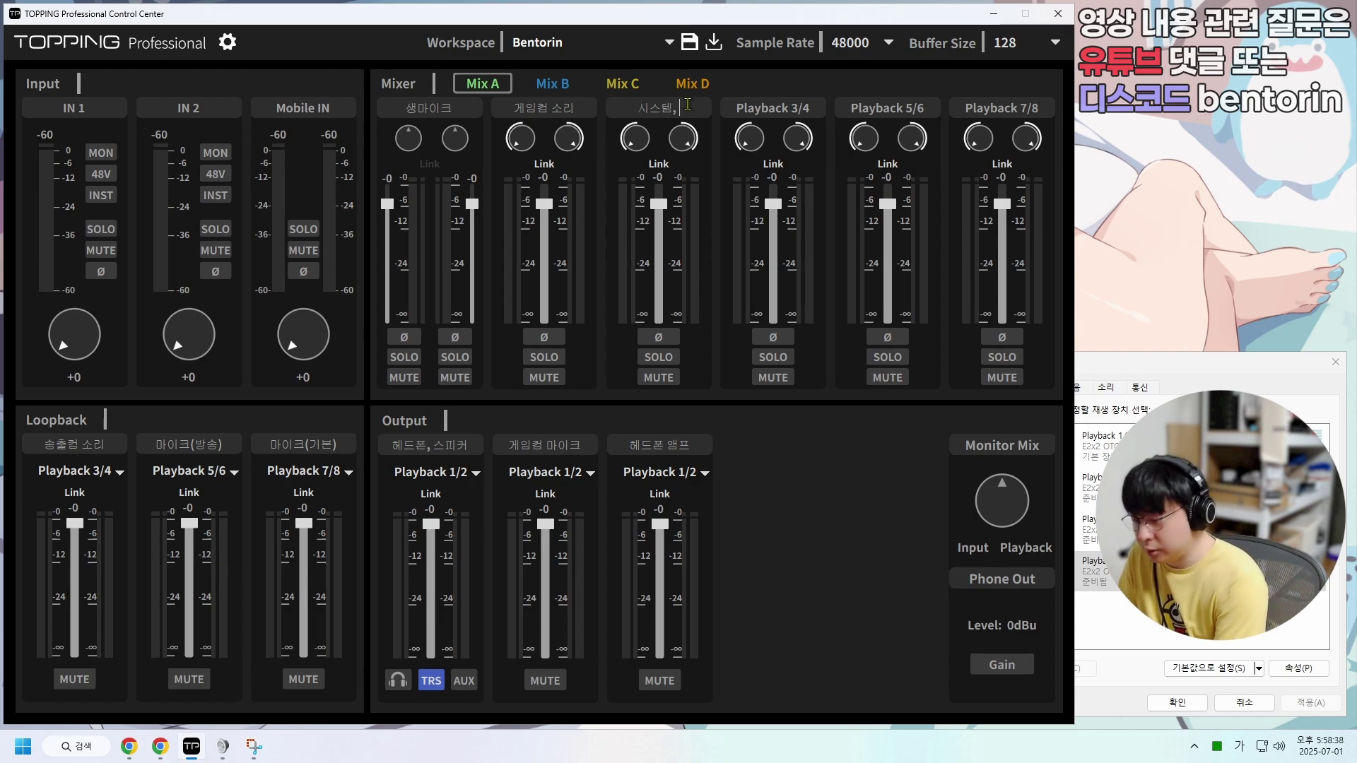
type("겜임")
- Rename the Playback 1/2 playback device in the Windows Sound dialog to 시스템, 게임
left_click(222, 746)
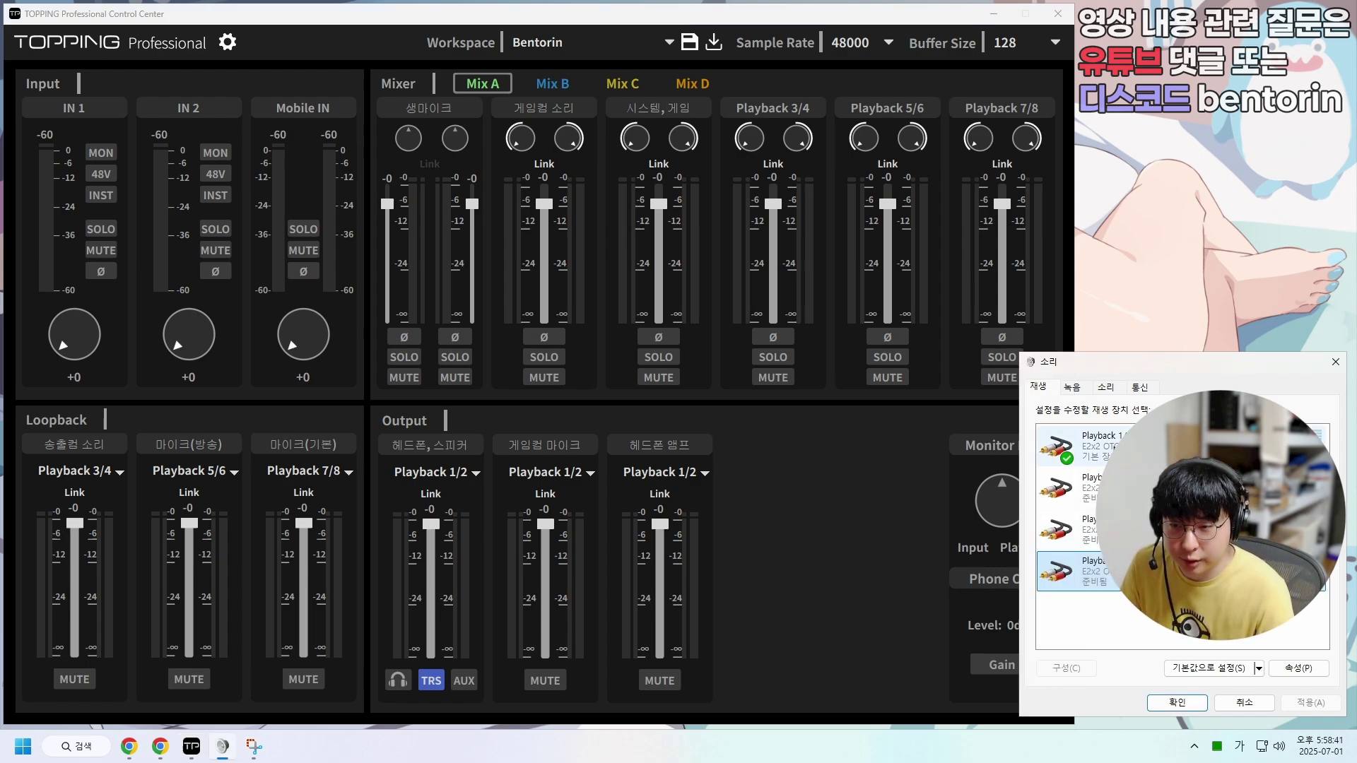
double_click(1097, 455)
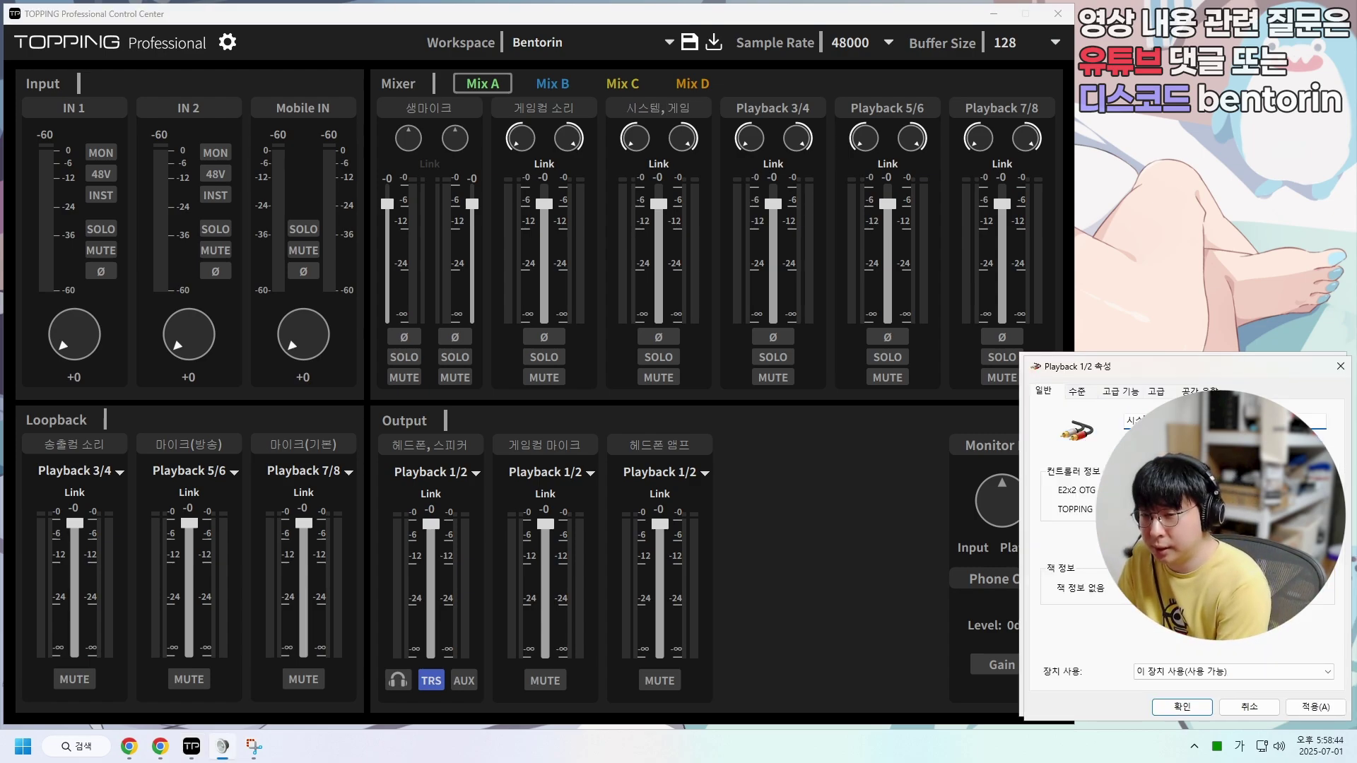
key("Escape")
- Rename the Playback 3/4 mixer channel in the TOPPING Control Center to 음악, MR
double_click(790, 107)
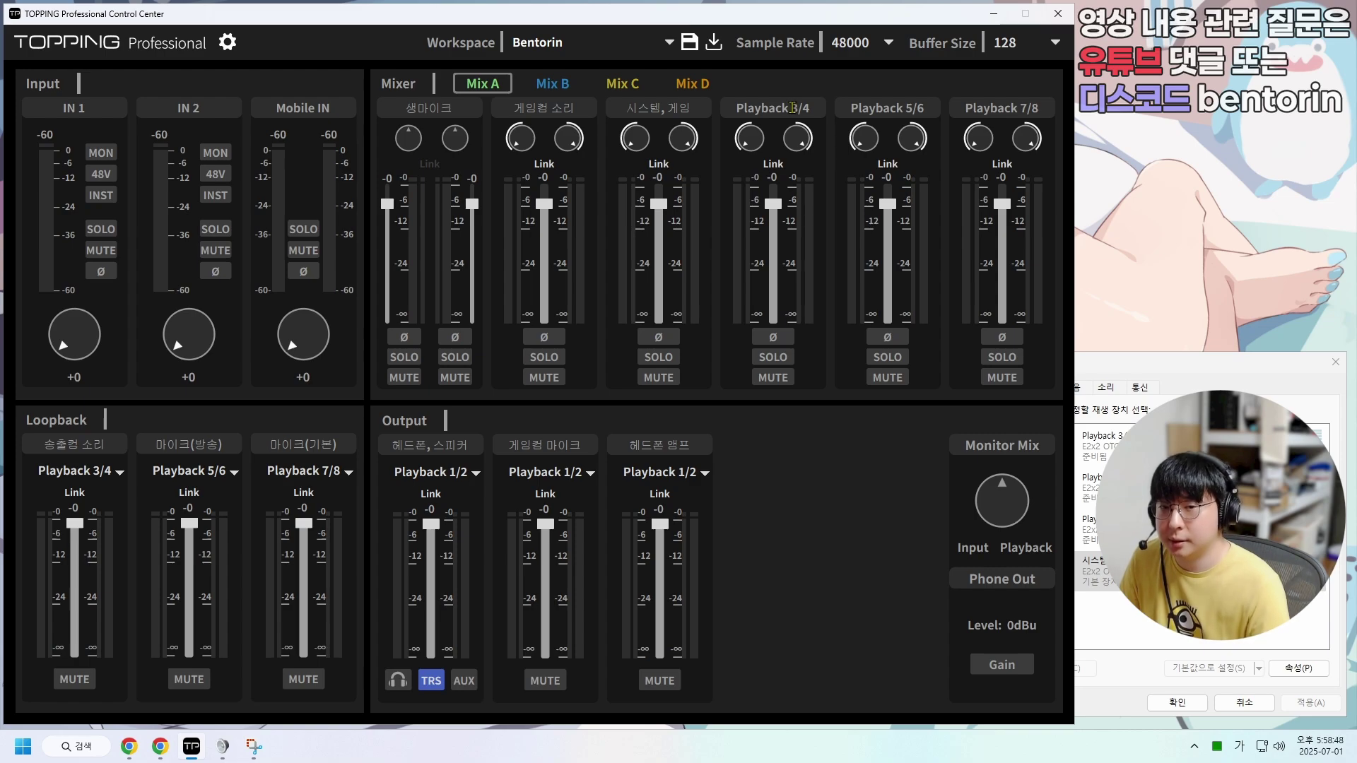
type("음악, MR")
key("Return")
- Rename the Playback 3/4 playback device in the Windows Sound dialog to 음악, MR
left_click(223, 746)
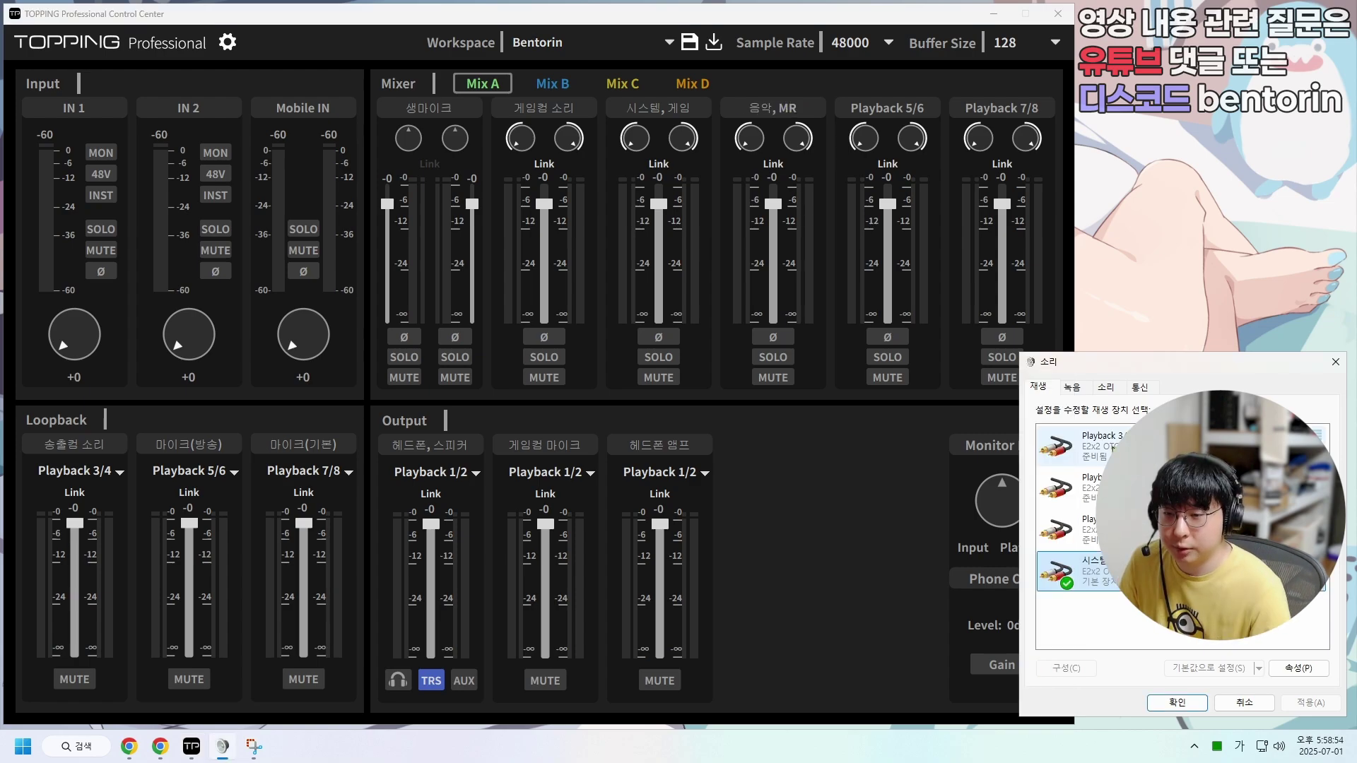
double_click(1112, 448)
type("ㅇ")
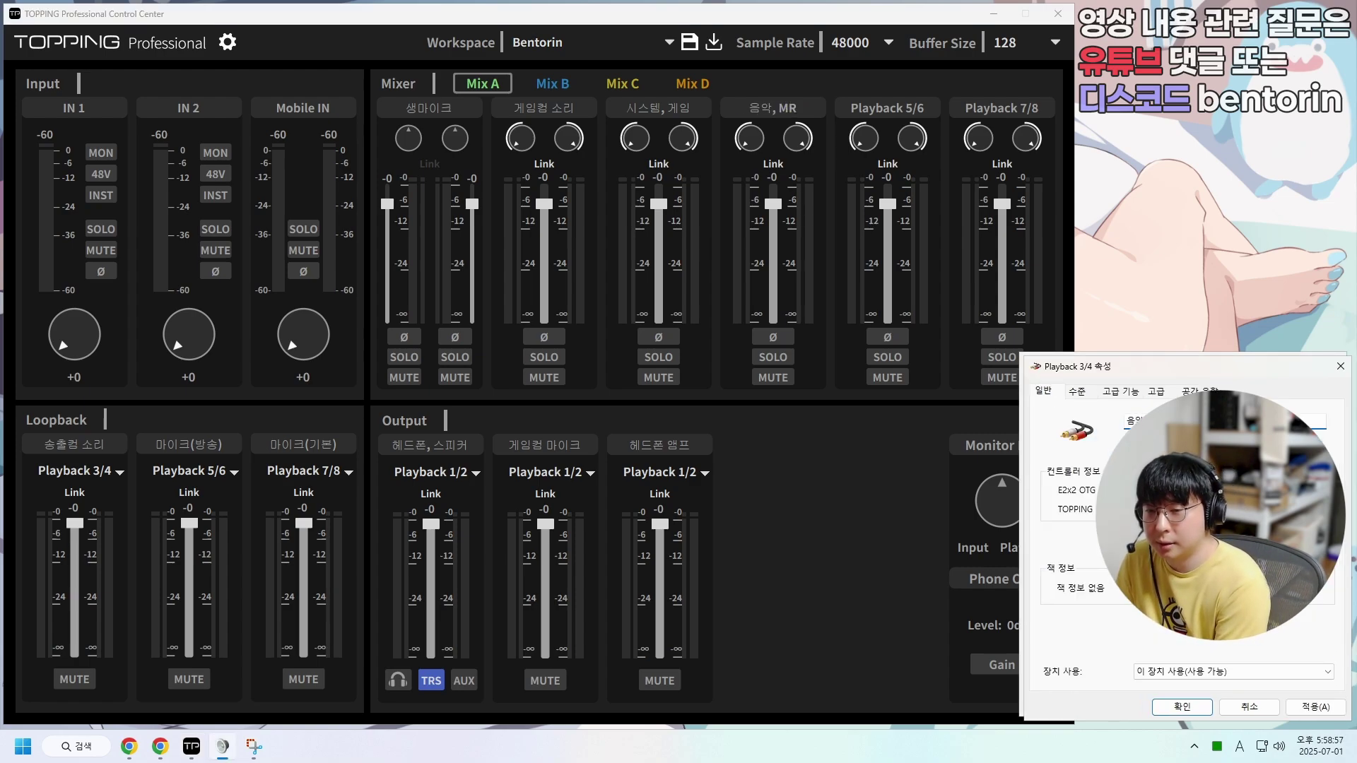
key("Return")
- Rename the Playback 5/6 mixer channel in the TOPPING Control Center and its matching Windows playback device to 비밀
left_click(875, 110)
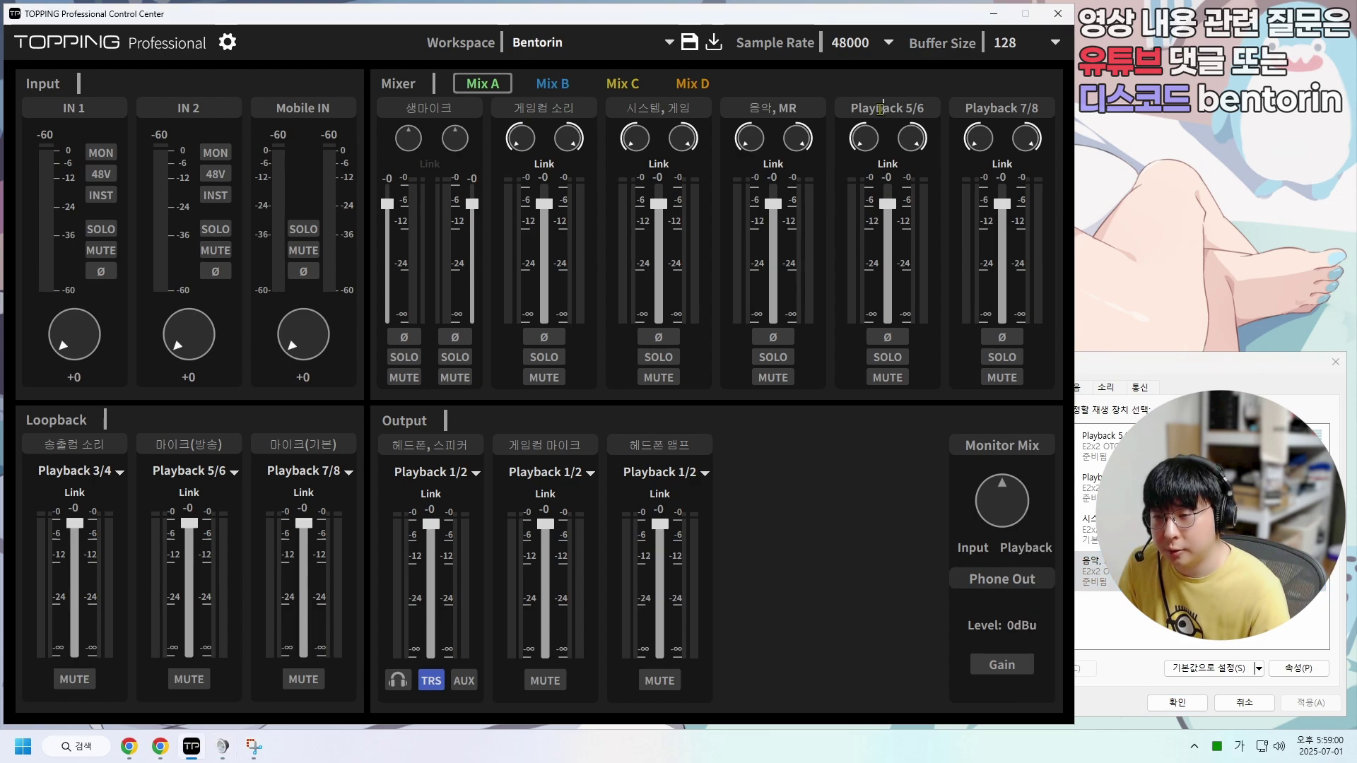
type("비밀")
key("Return")
left_click(223, 747)
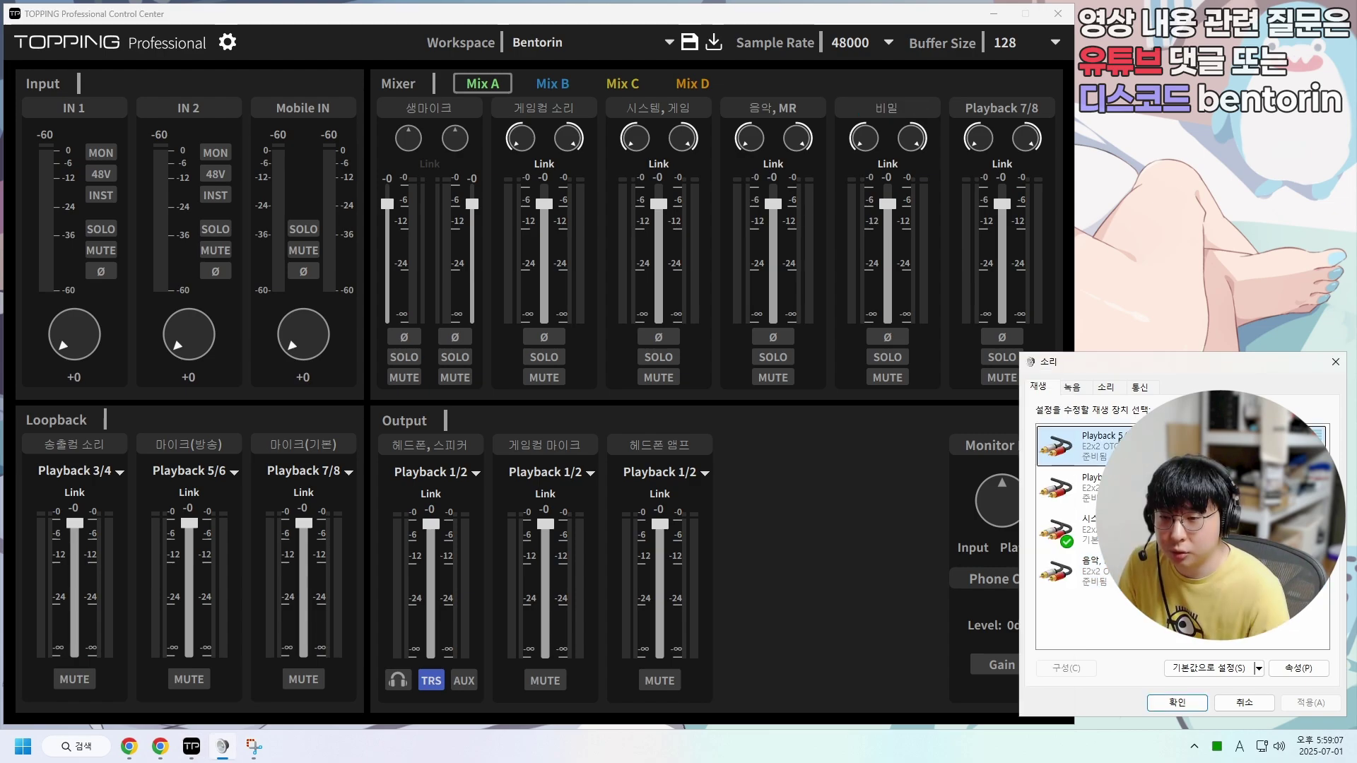
- Rename the Playback 7/8 mixer channel in the TOPPING Control Center to 케이크워크
double_click(1002, 107)
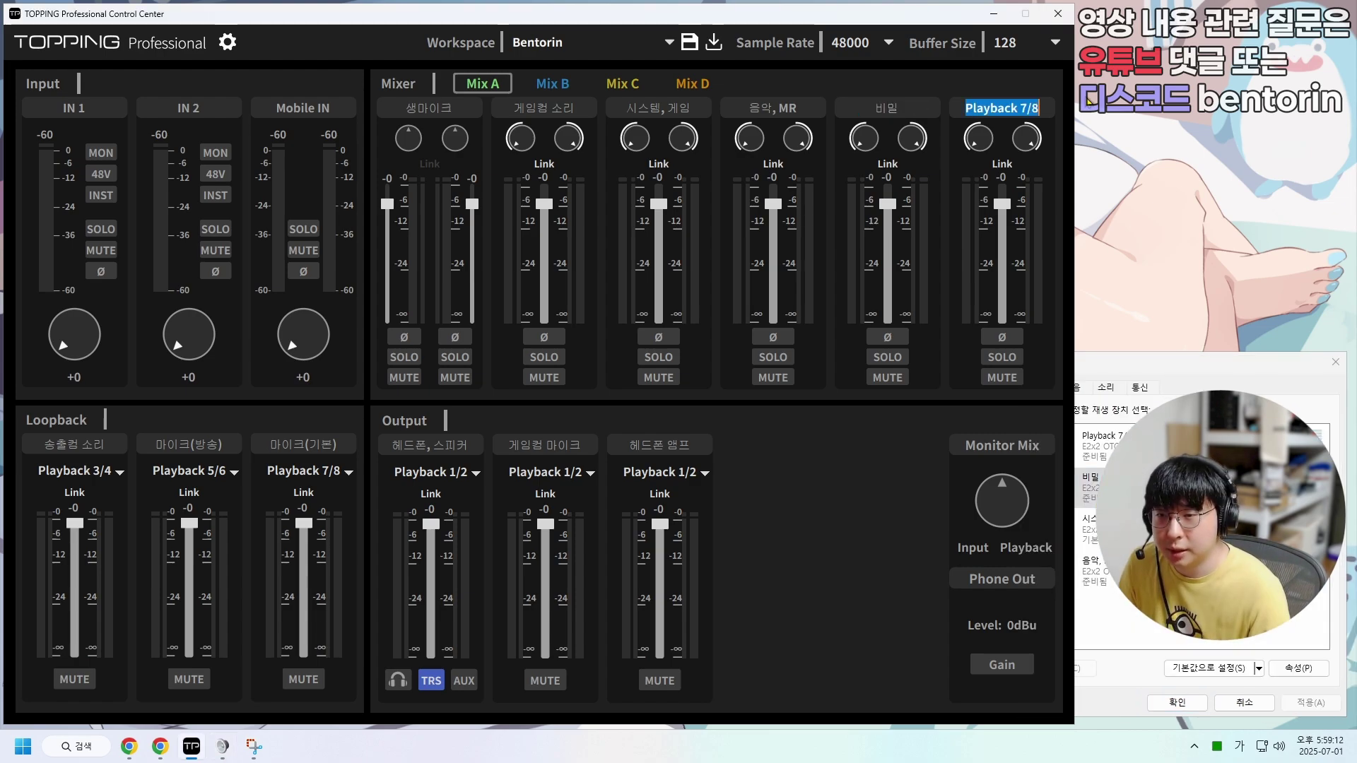
type("케이크워크")
key("Return")
- Rename the Playback 7/8 playback device in the Windows Sound dialog to 케이크워크
key("alt+Tab")
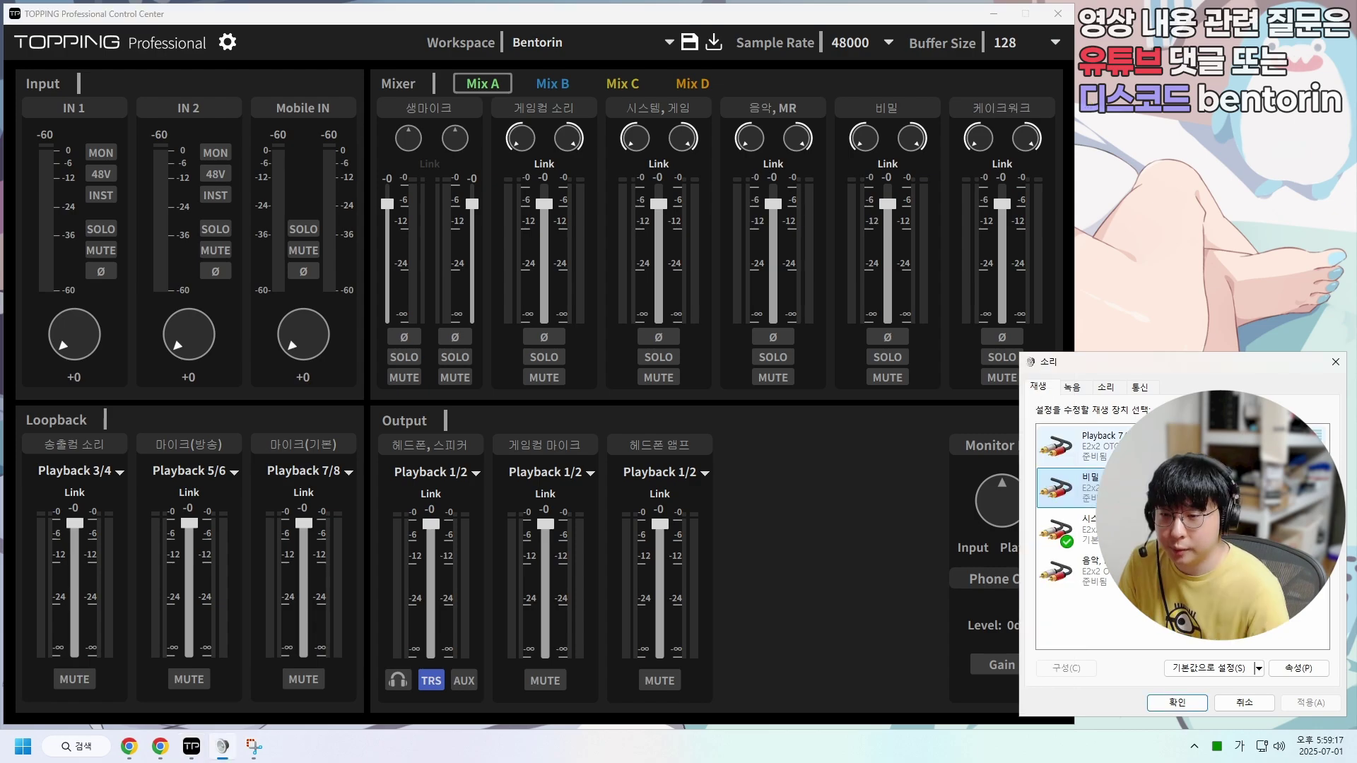
key("Up")
key("alt+p")
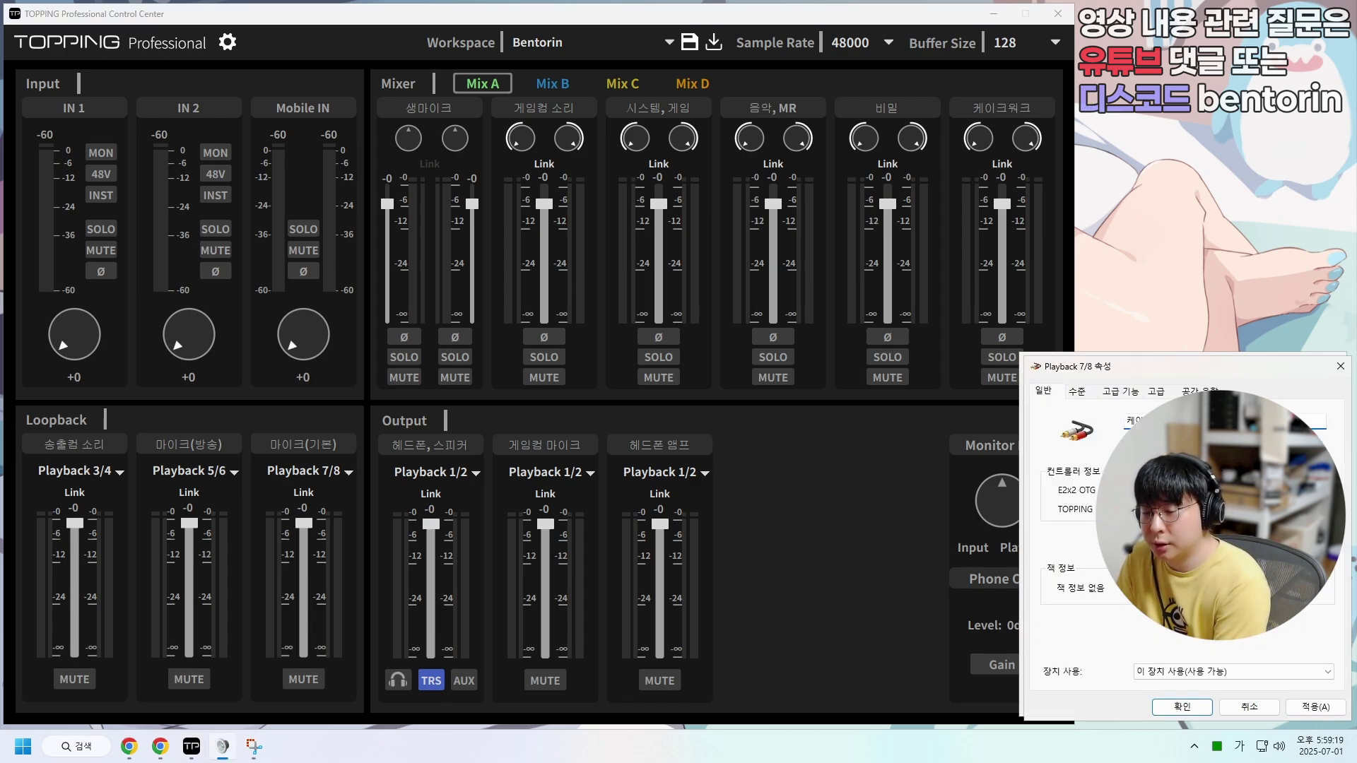
key("Return")
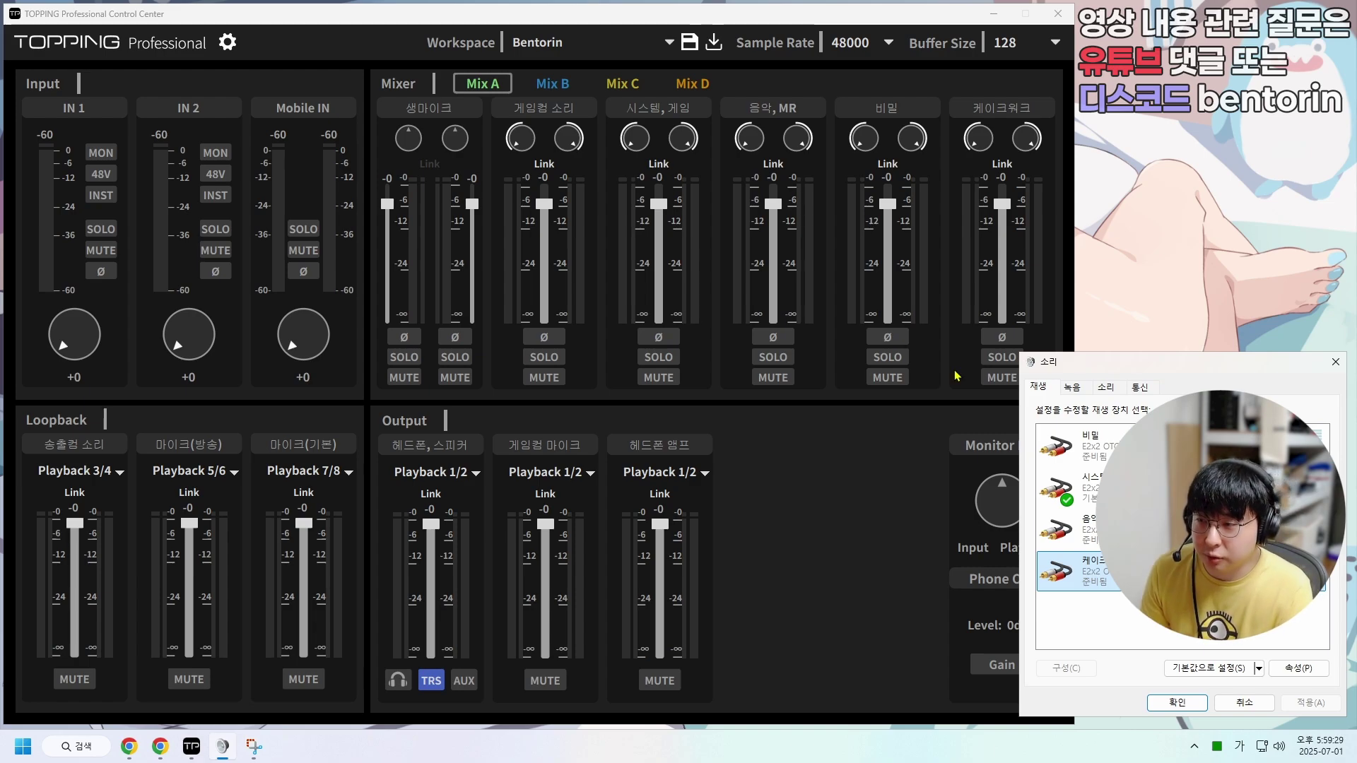
- Clear the custom name of the 생마이크 mixer channel in the TOPPING Control Center to restore its default name
left_click(459, 106)
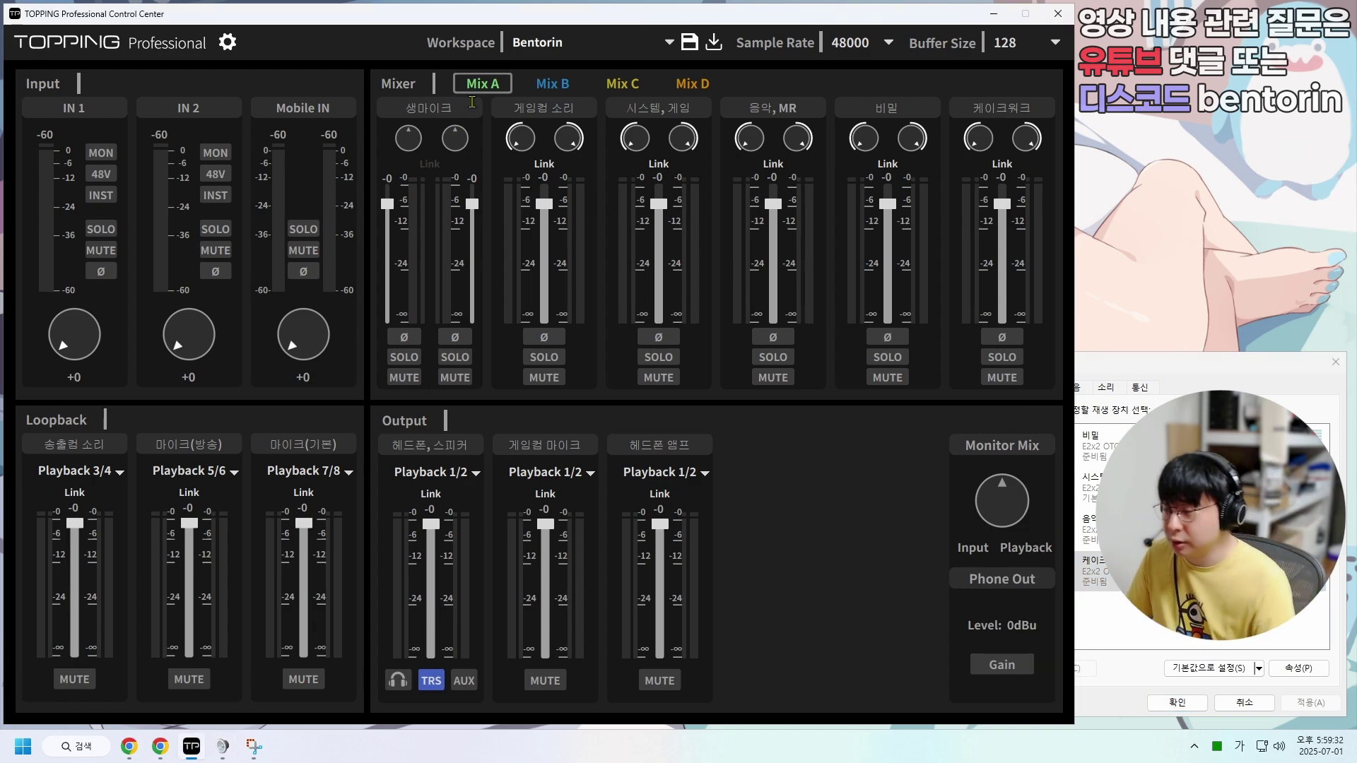
double_click(459, 106)
key("BackSpace")
key("Return")
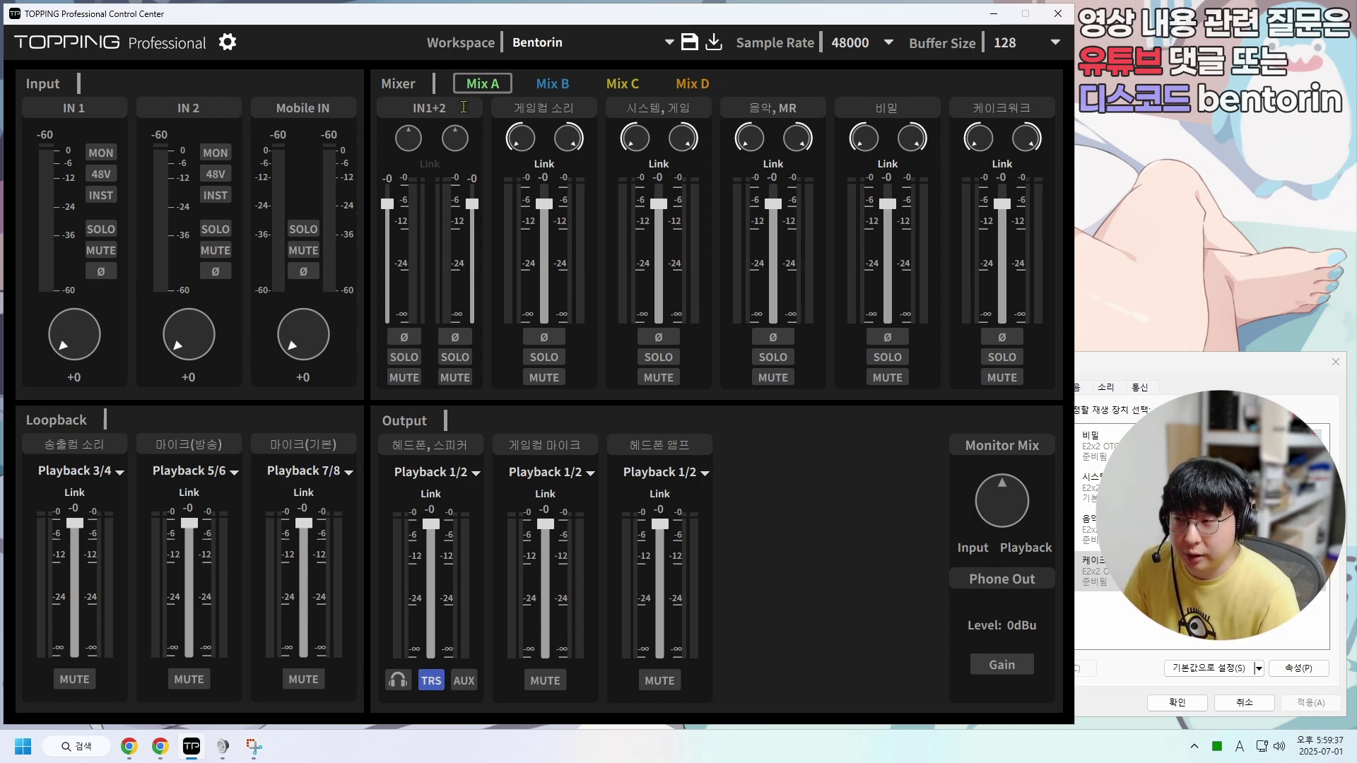
- Name the IN1+2 mixer channel 생마이크 again
double_click(462, 107)
key("BackSpace")
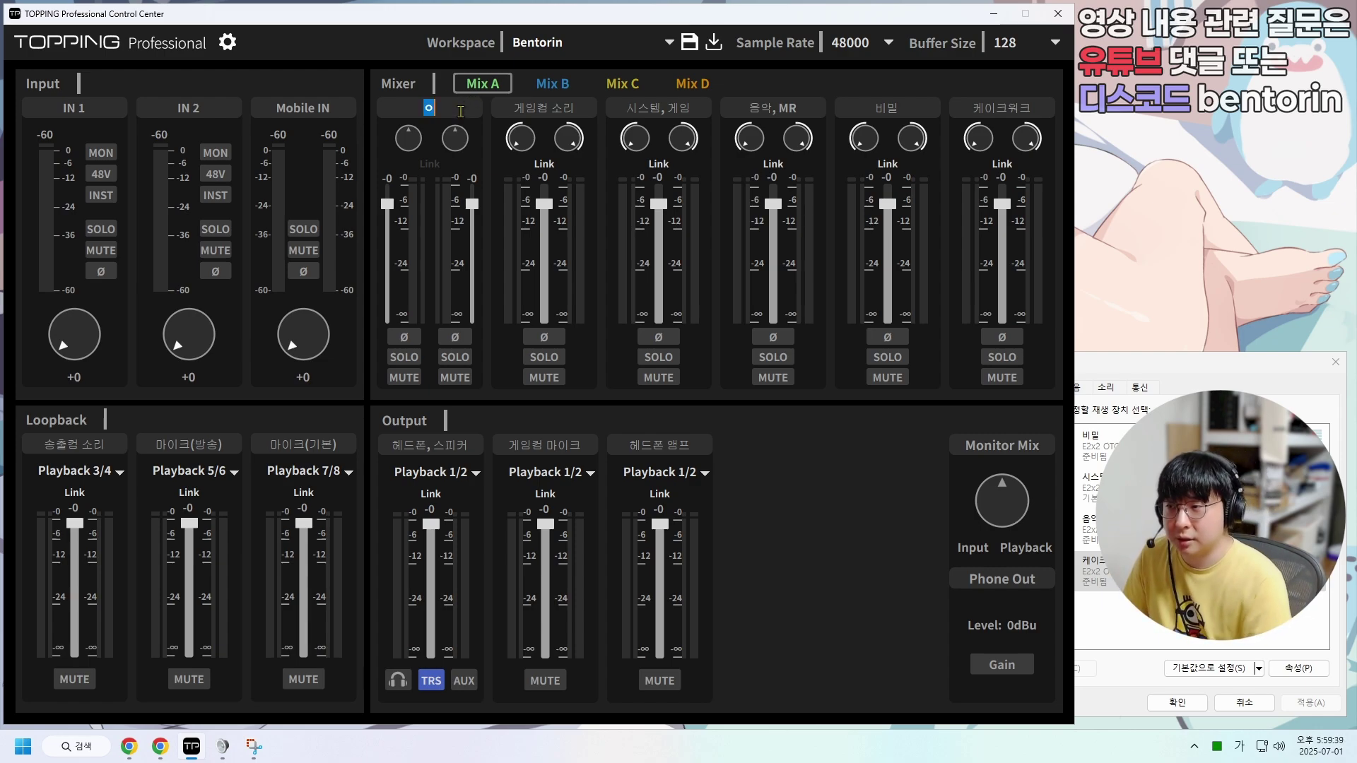
type("생마이크")
key("Return")
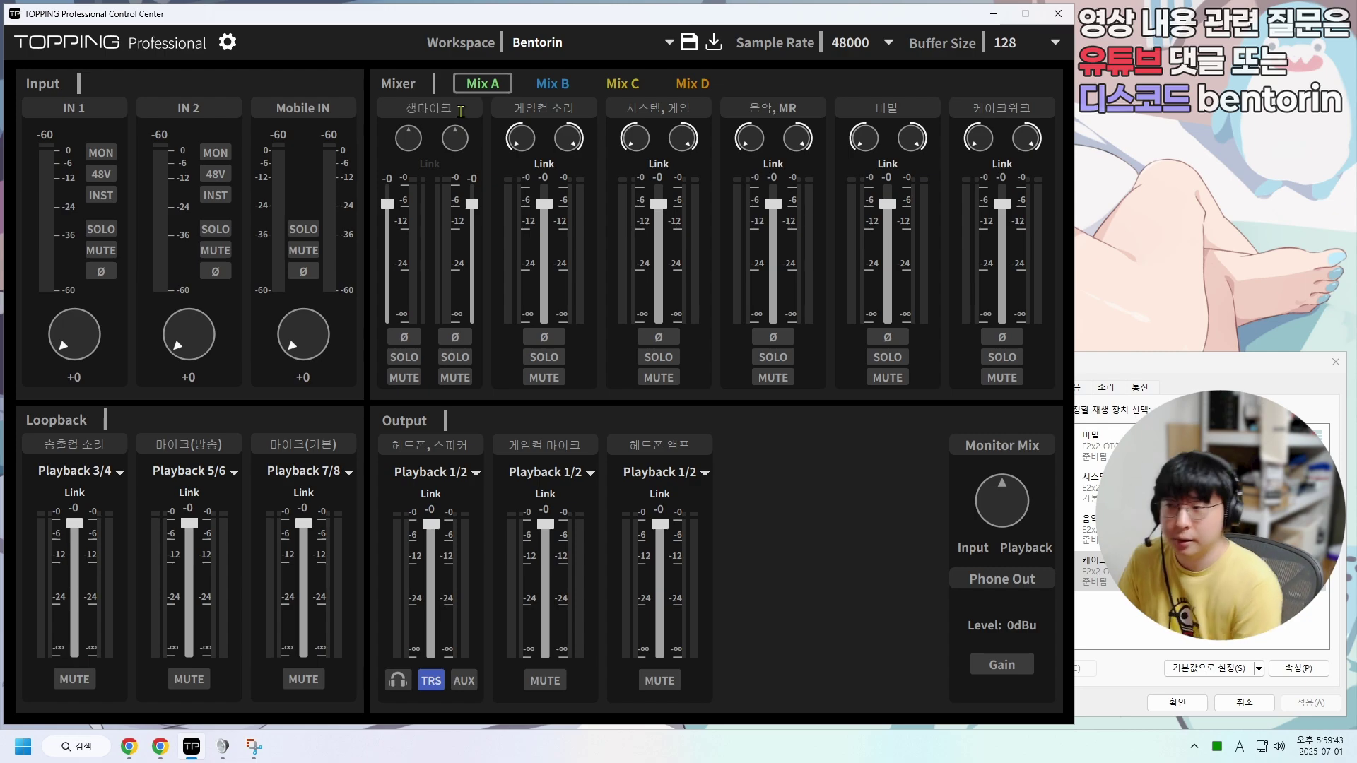
- Check the level settings of the 게임컴 소리 recording device in the Windows Sound dialog, then close its properties
left_click(1127, 379)
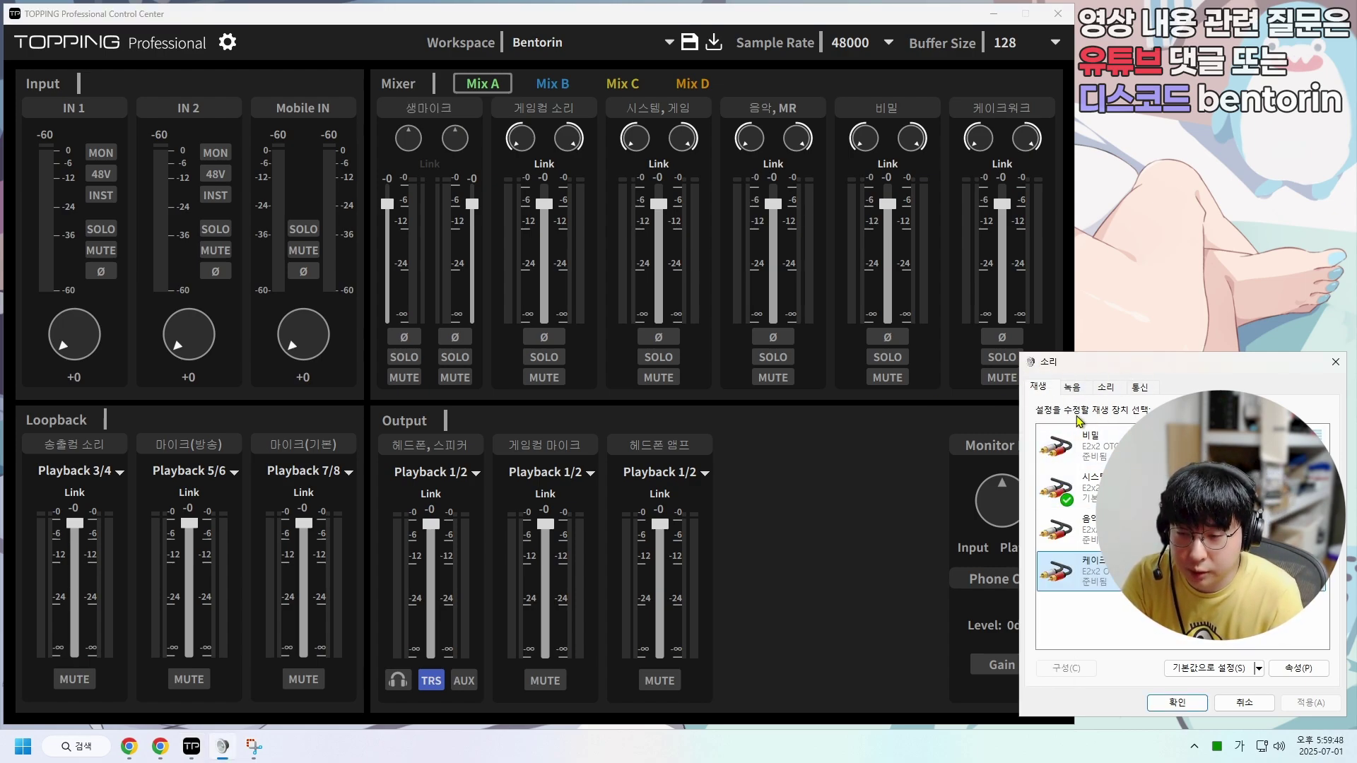
left_click(1072, 389)
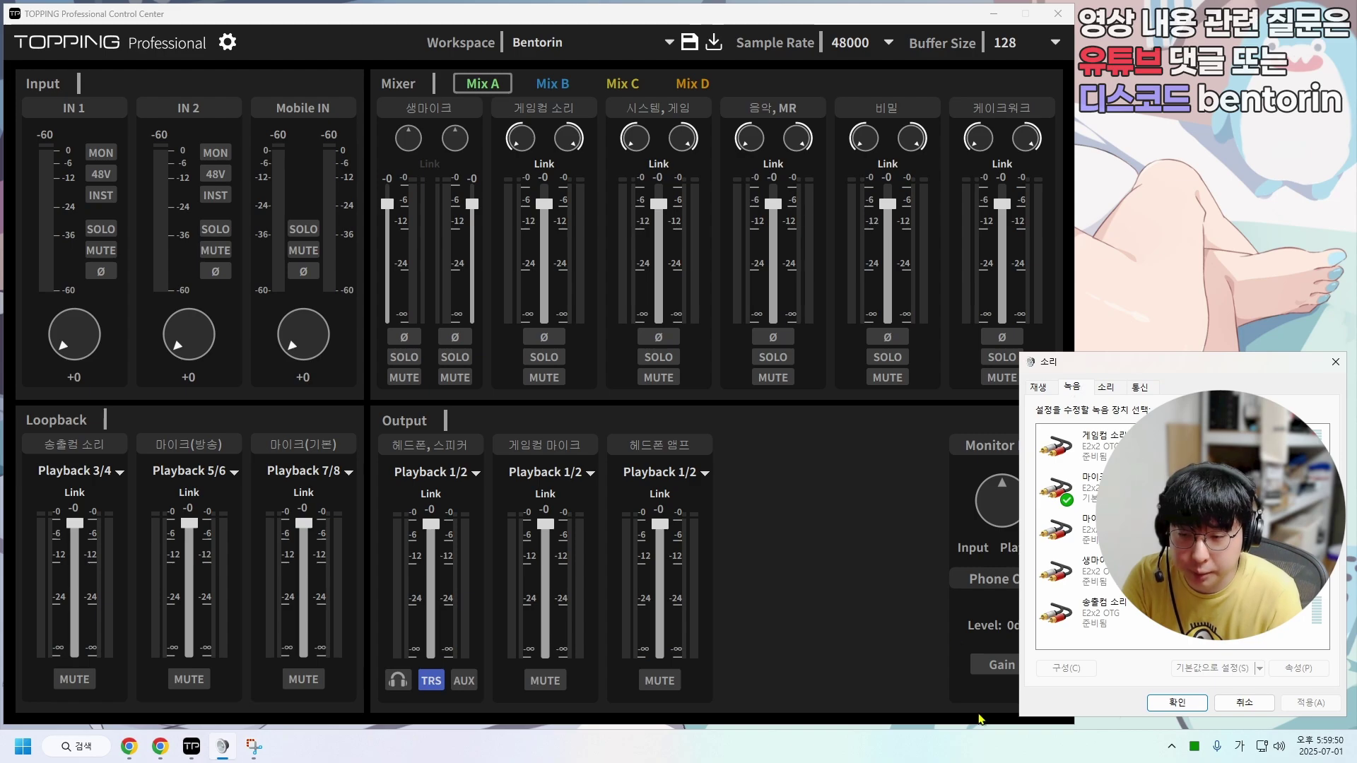
left_click(1102, 447)
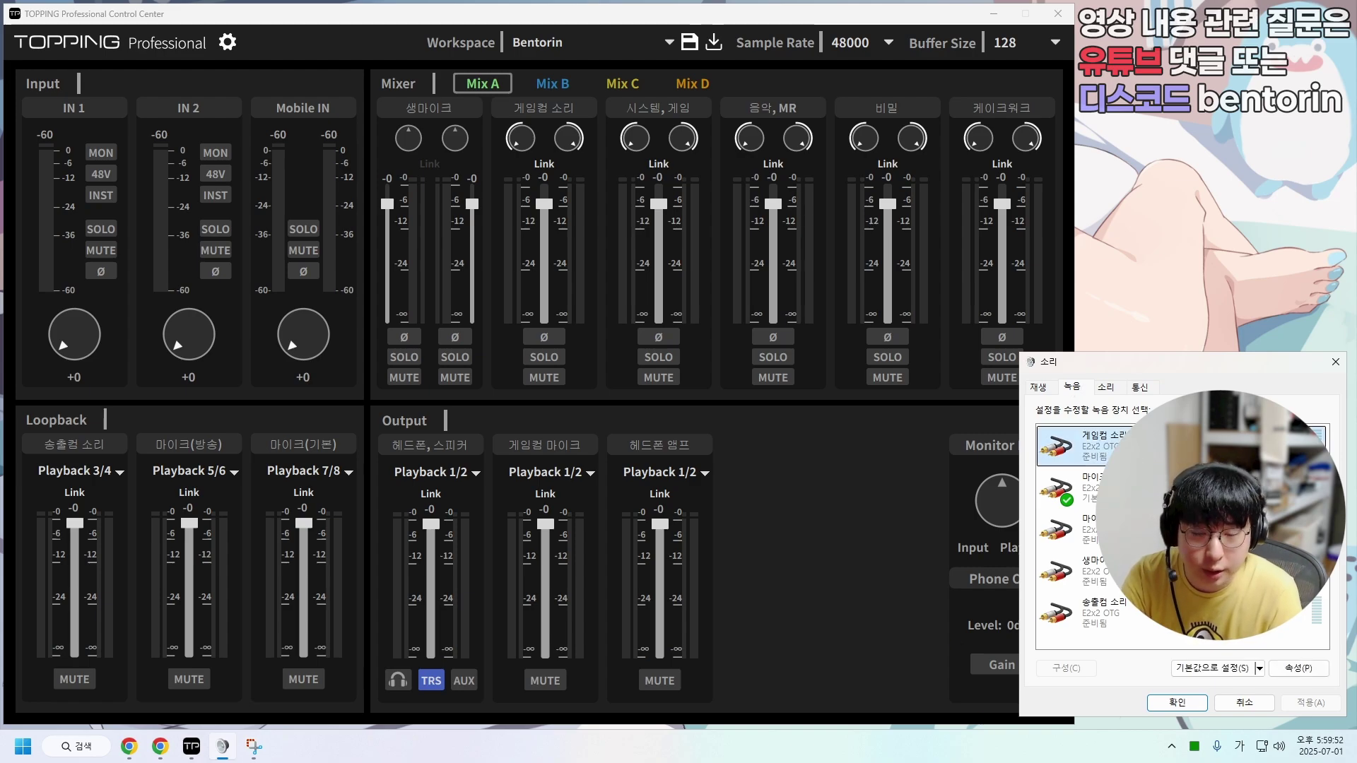
double_click(1102, 446)
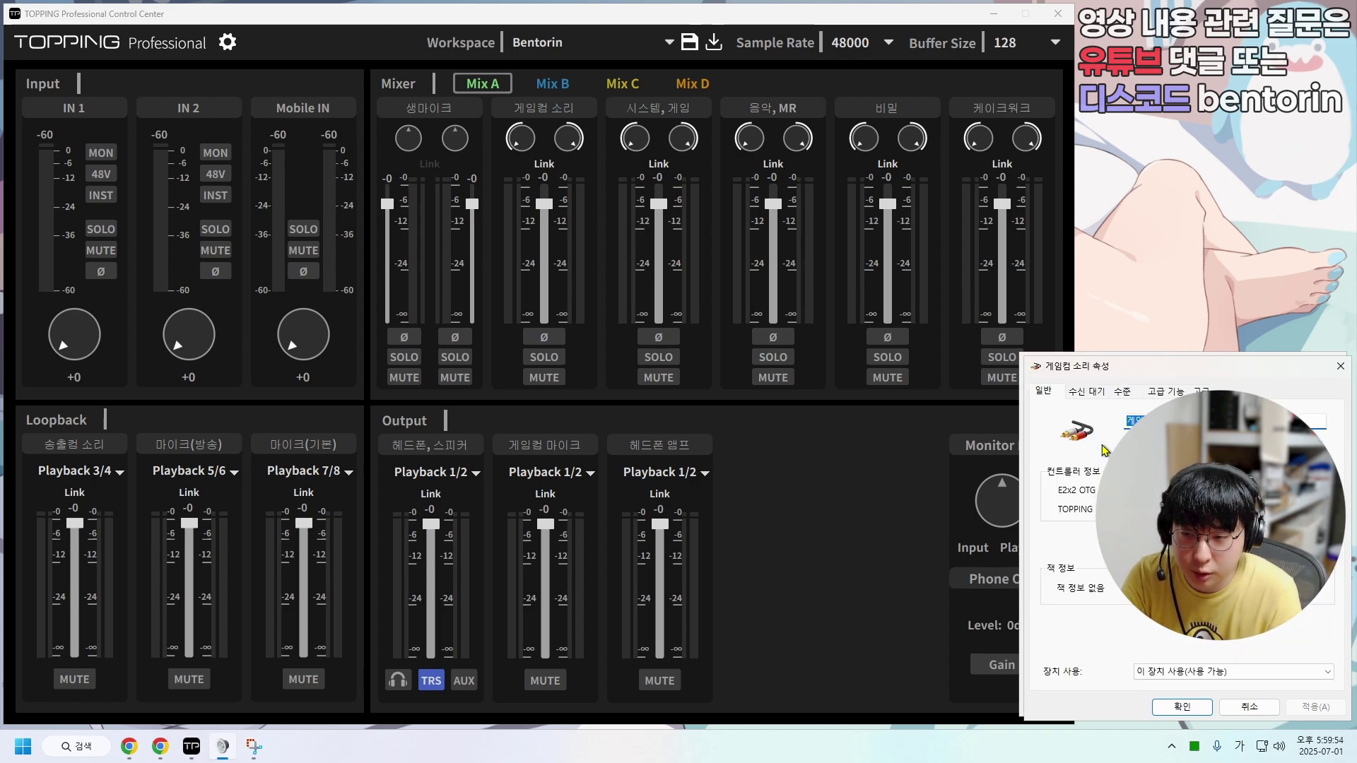
left_click(1122, 391)
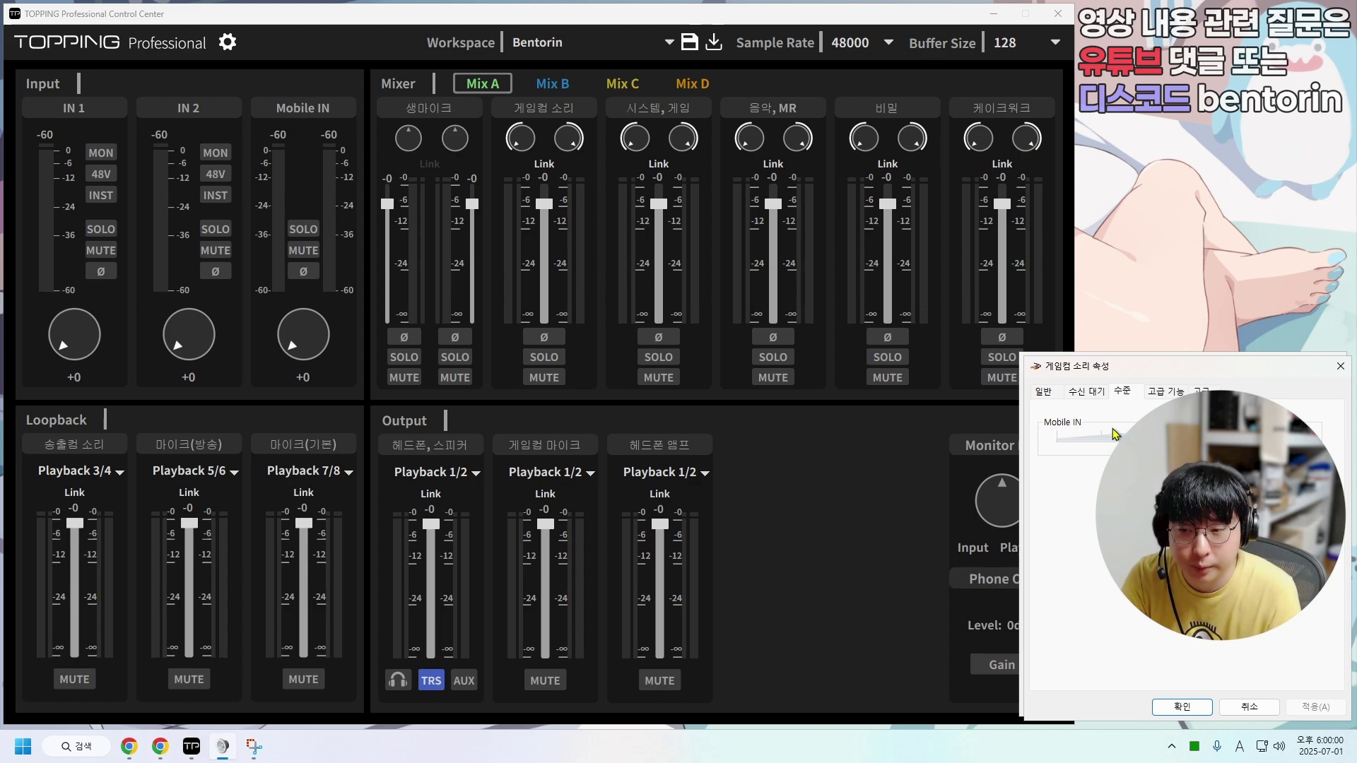
left_click(1340, 365)
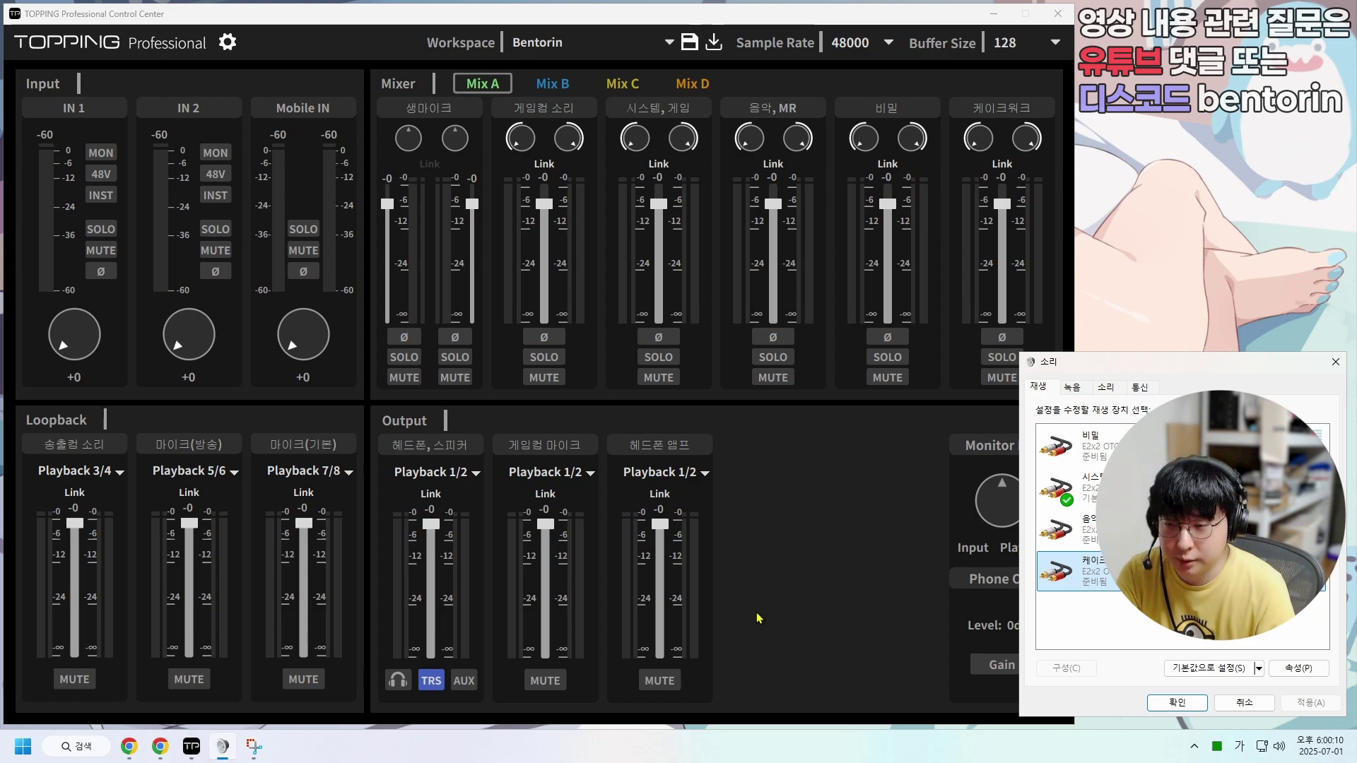
left_click(818, 620)
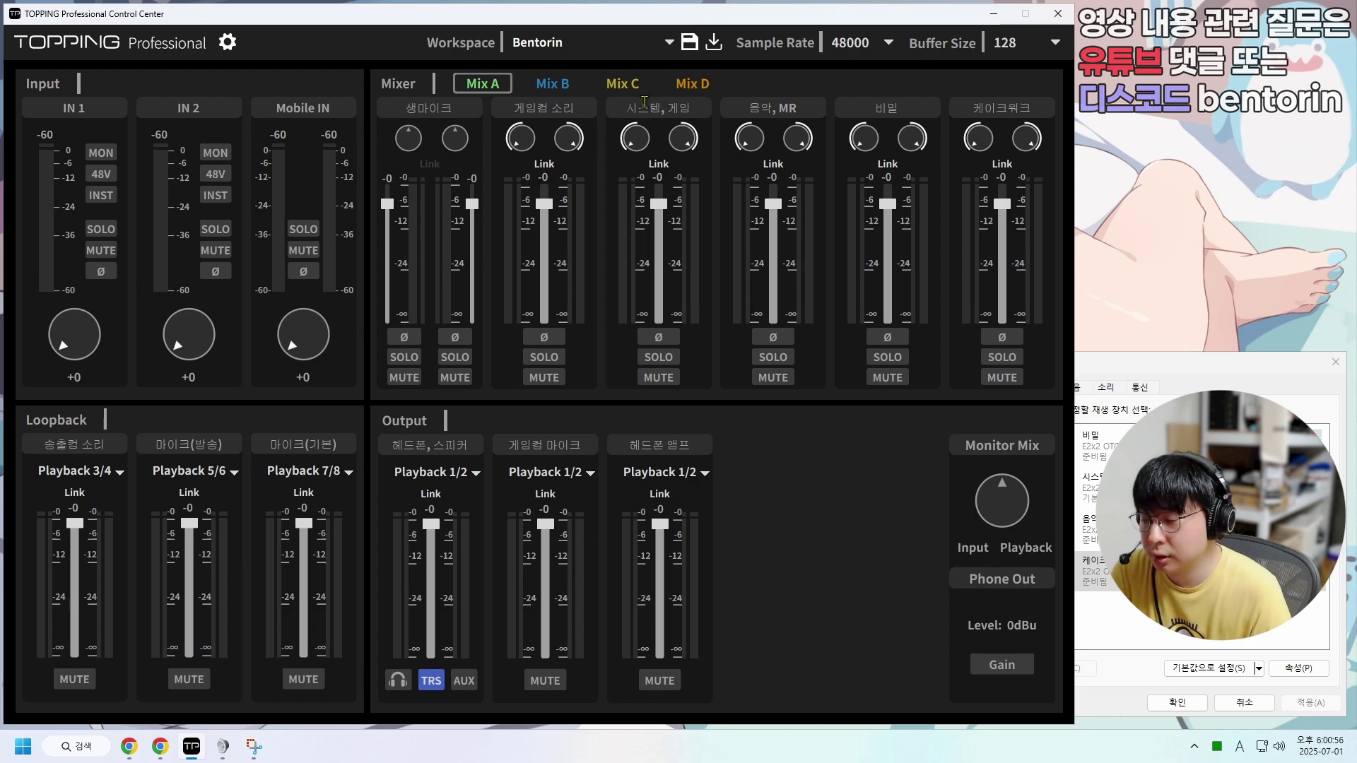
left_click(161, 748)
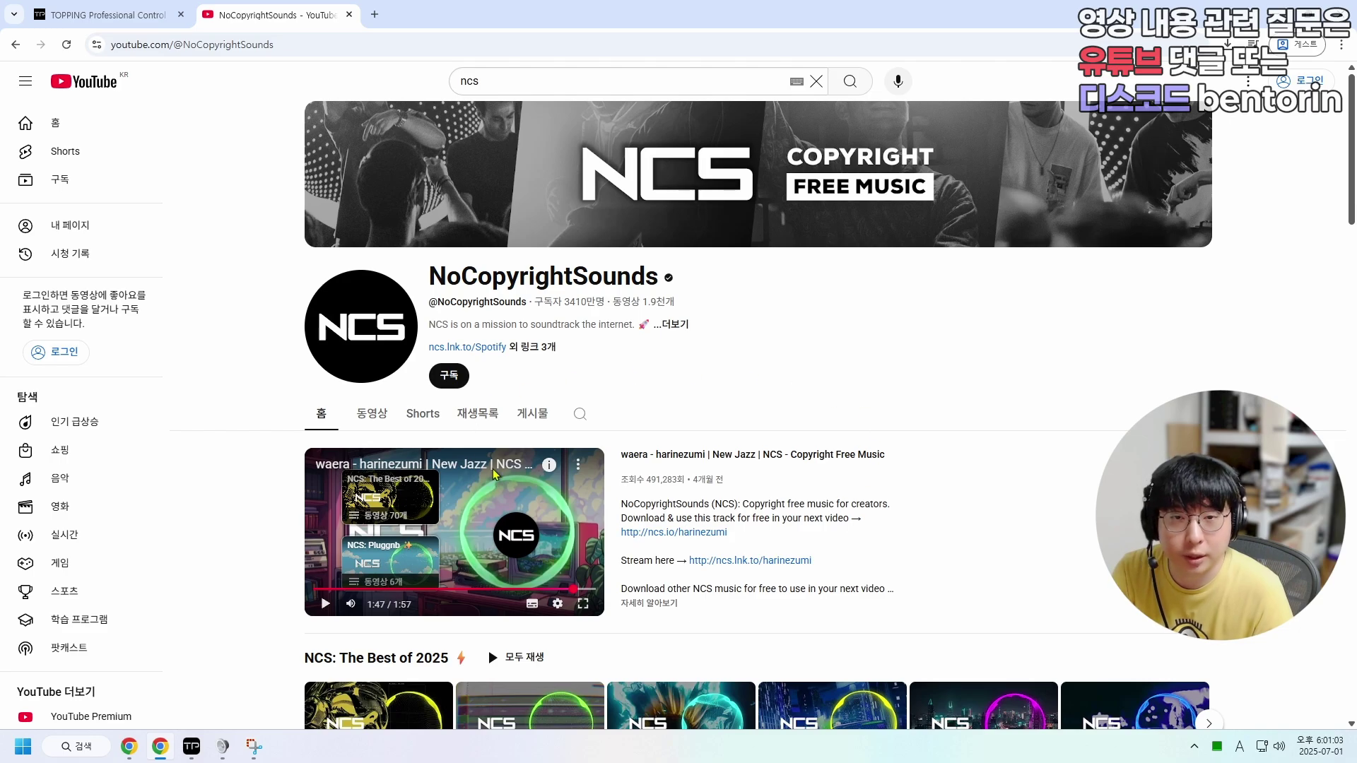
left_click(1275, 14)
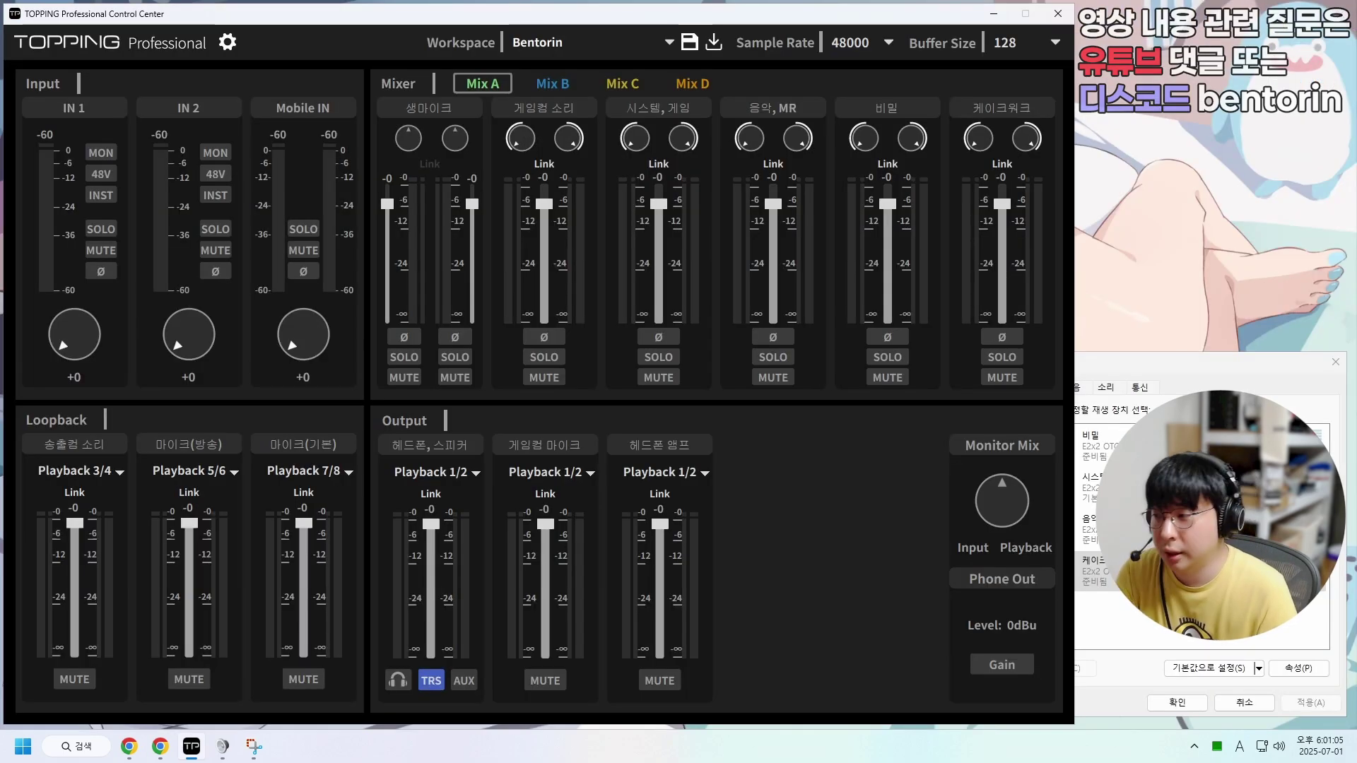
- Launch Microsoft Edge and open a guest browsing window
left_click(65, 748)
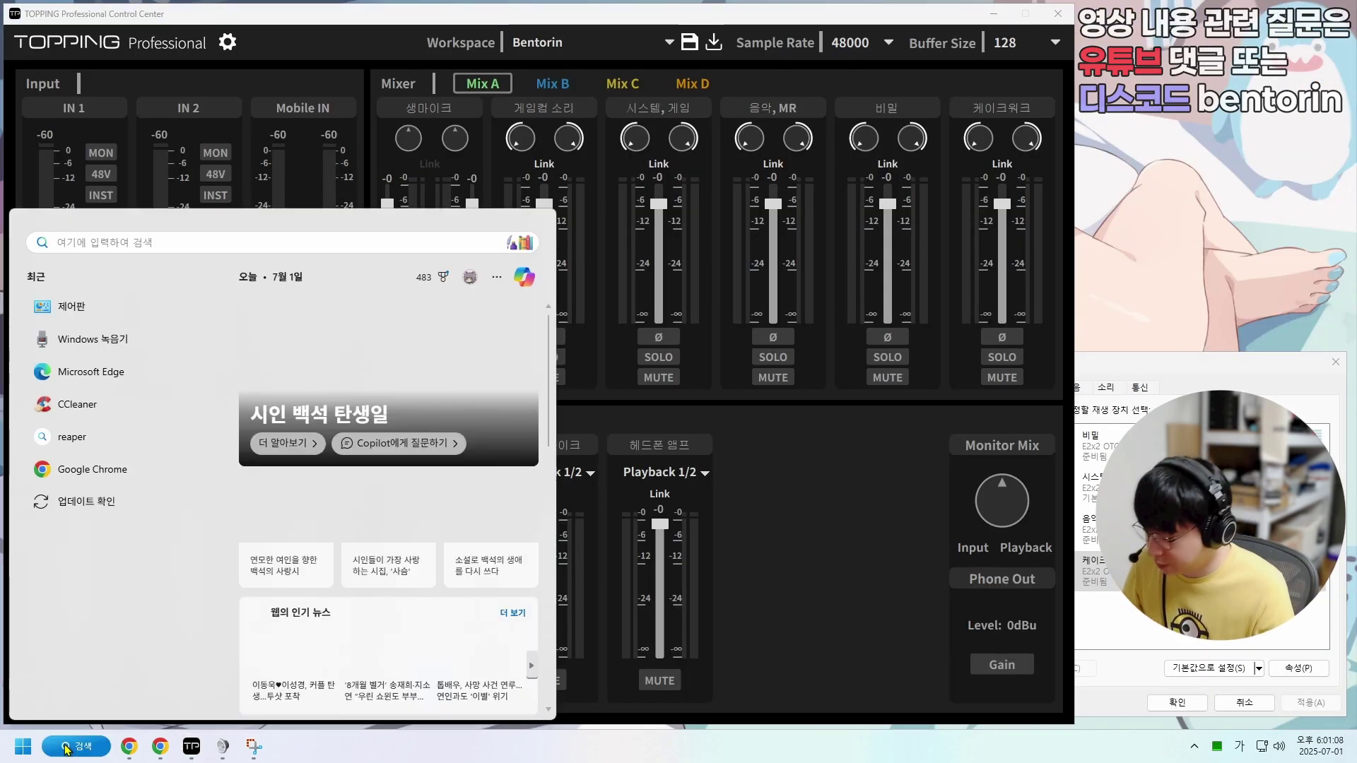
left_click(110, 375)
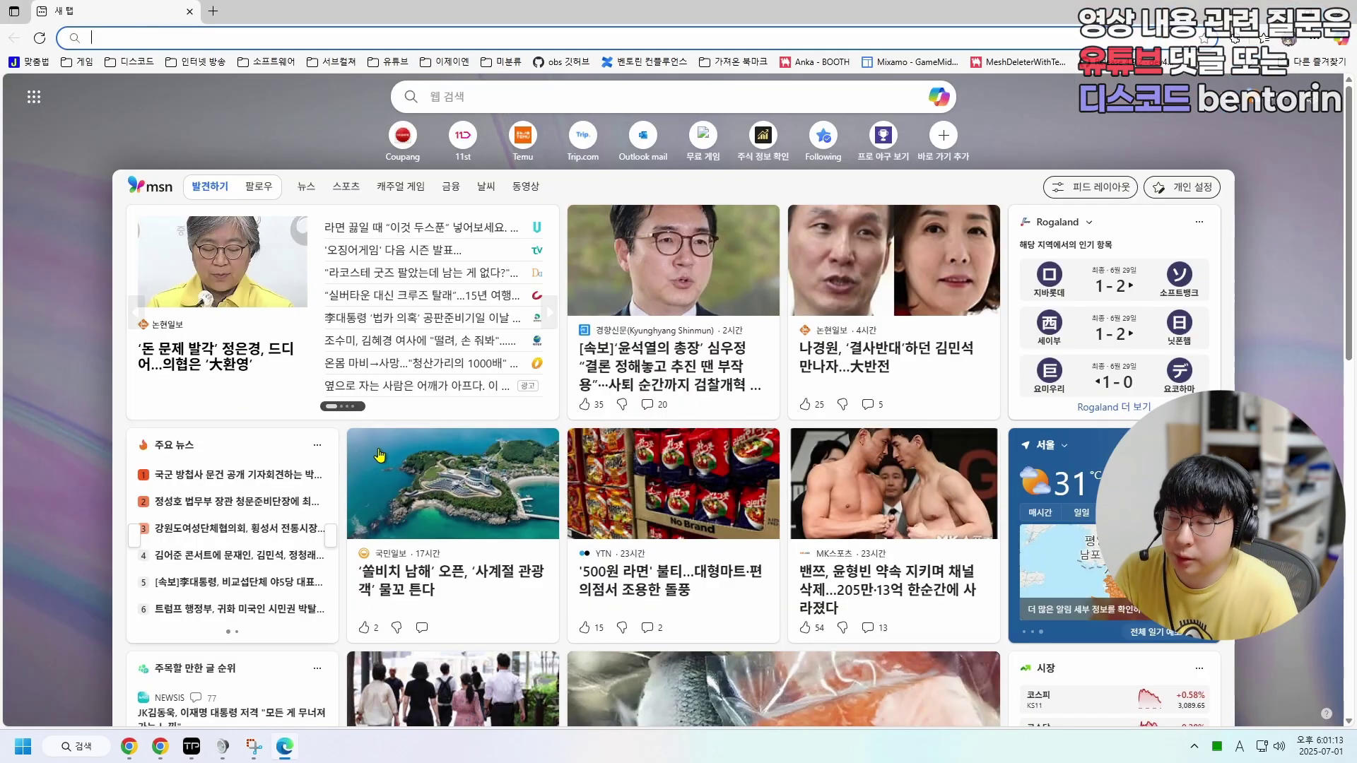
left_click(1287, 38)
mouse_move(1166, 282)
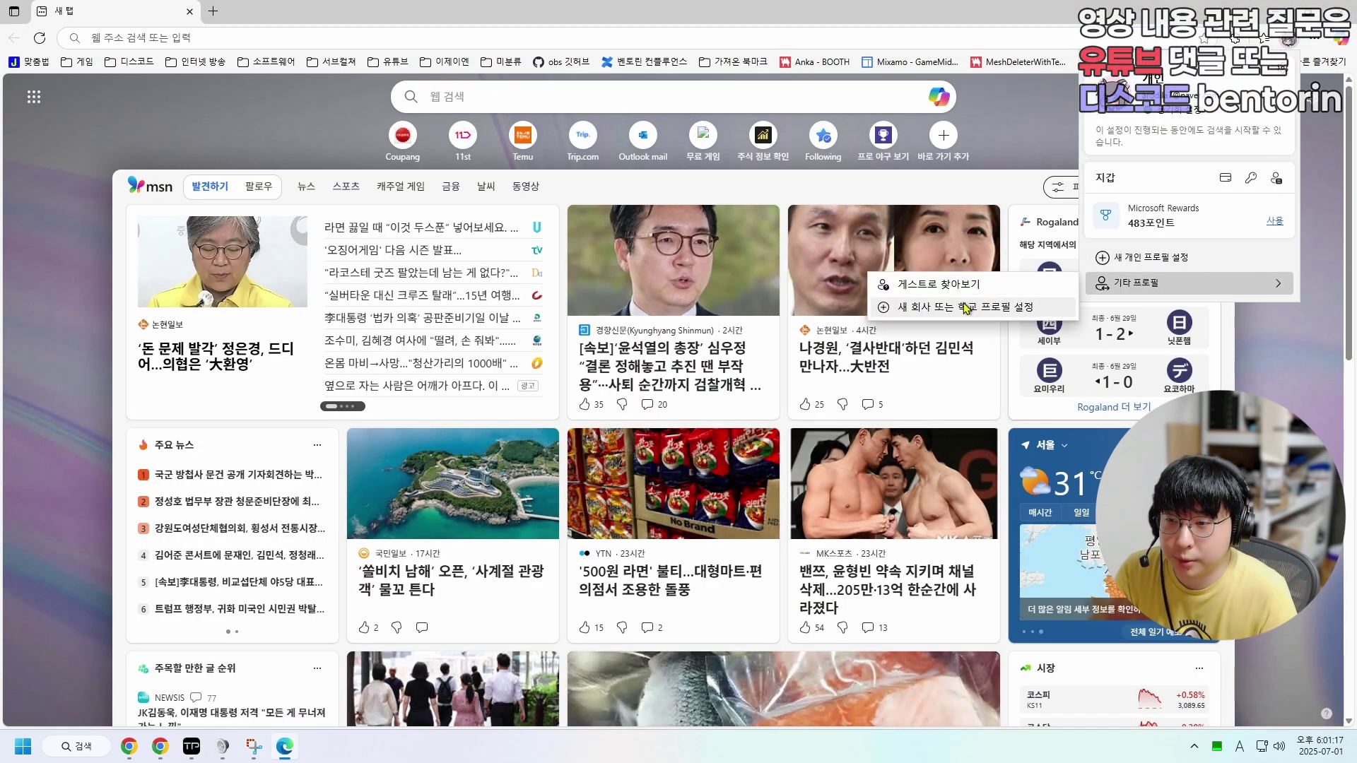
left_click(940, 285)
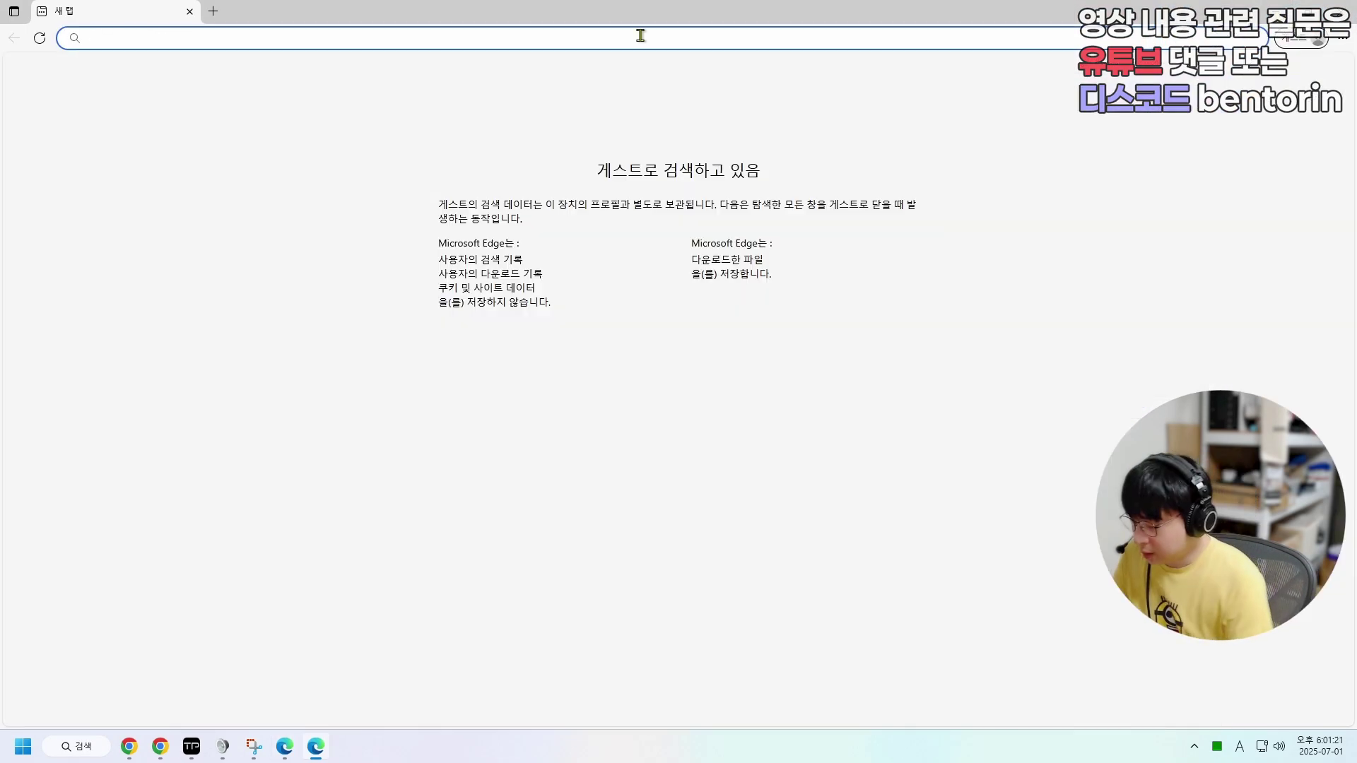
- Find the NoCopyrightSounds channel on youtube.com by searching for ncs and lower the volume of its featured video
type("youtube.com")
key("Return")
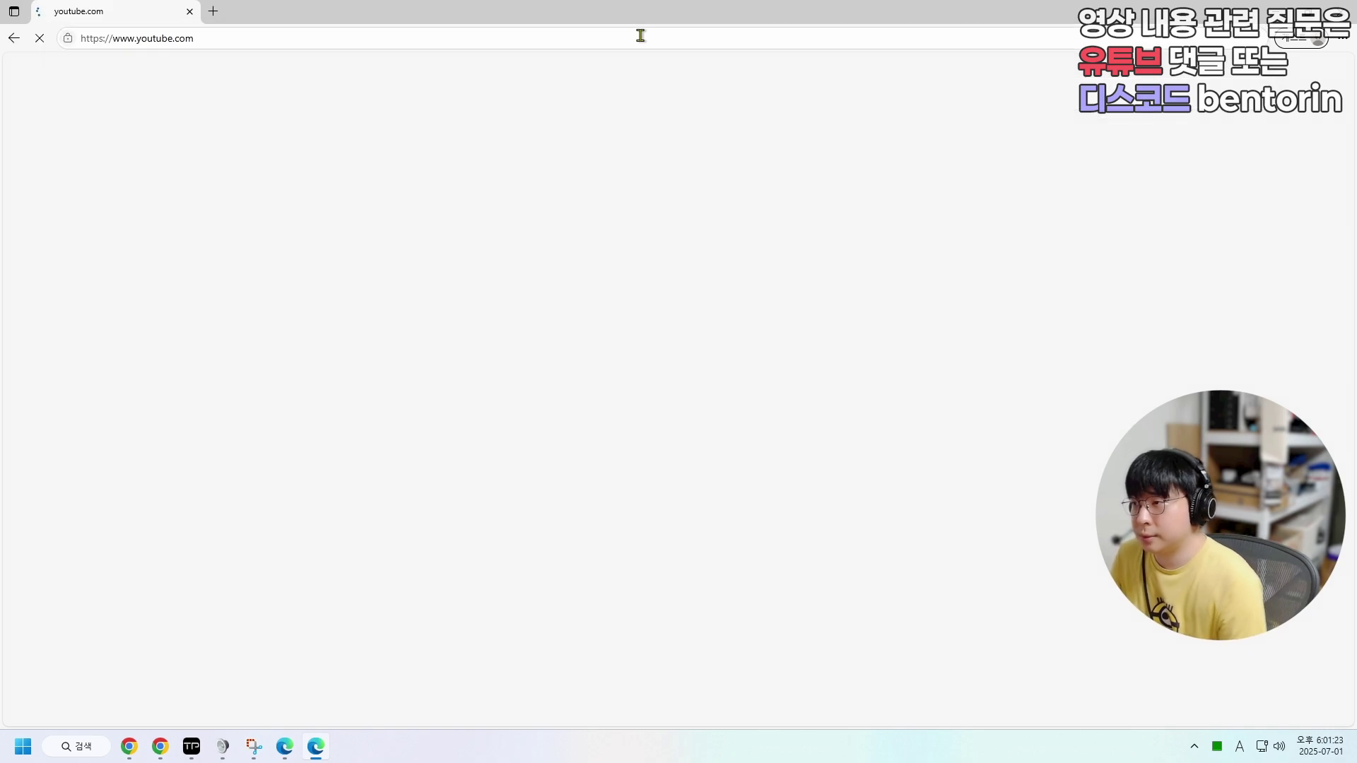
left_click(533, 70)
type("ncs")
key("Return")
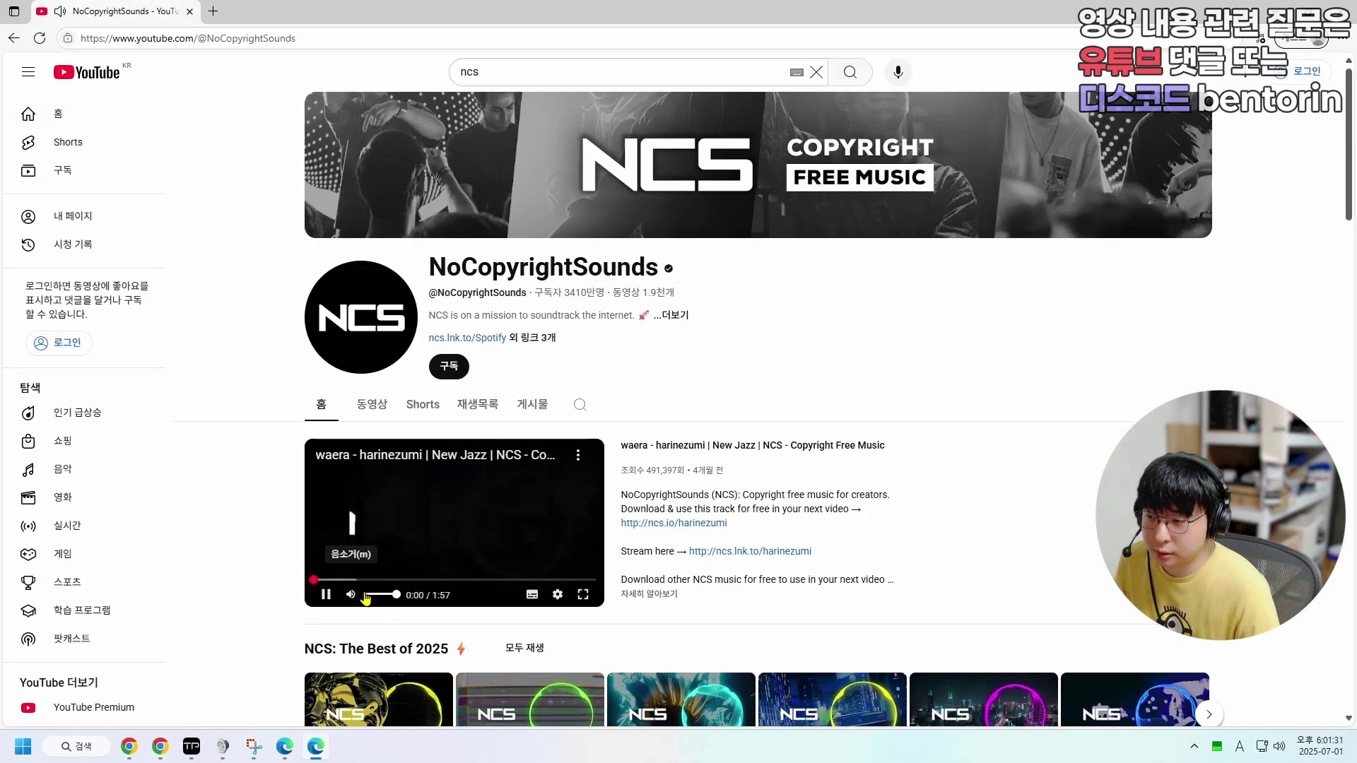
left_click(380, 595)
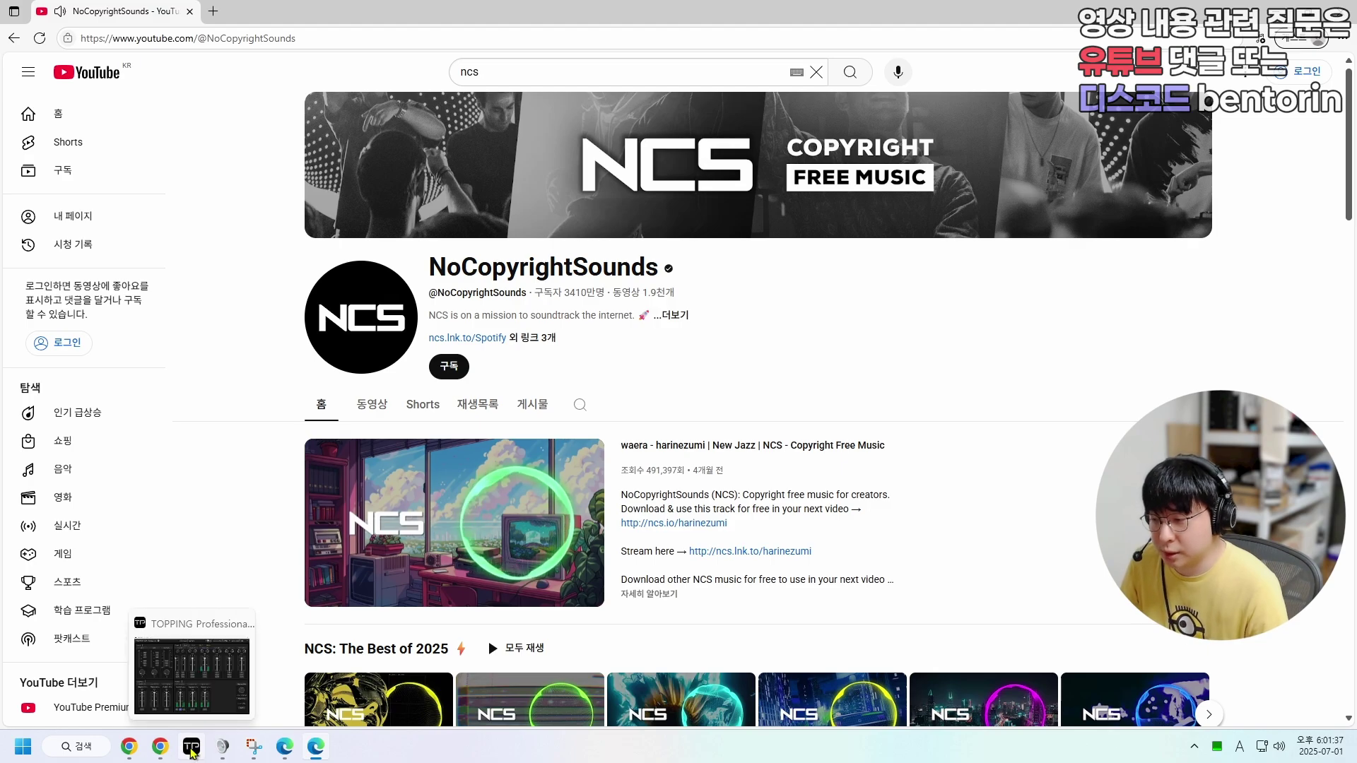
- Check in the TOPPING Control Center which mixer channel receives the browser's music
left_click(192, 751)
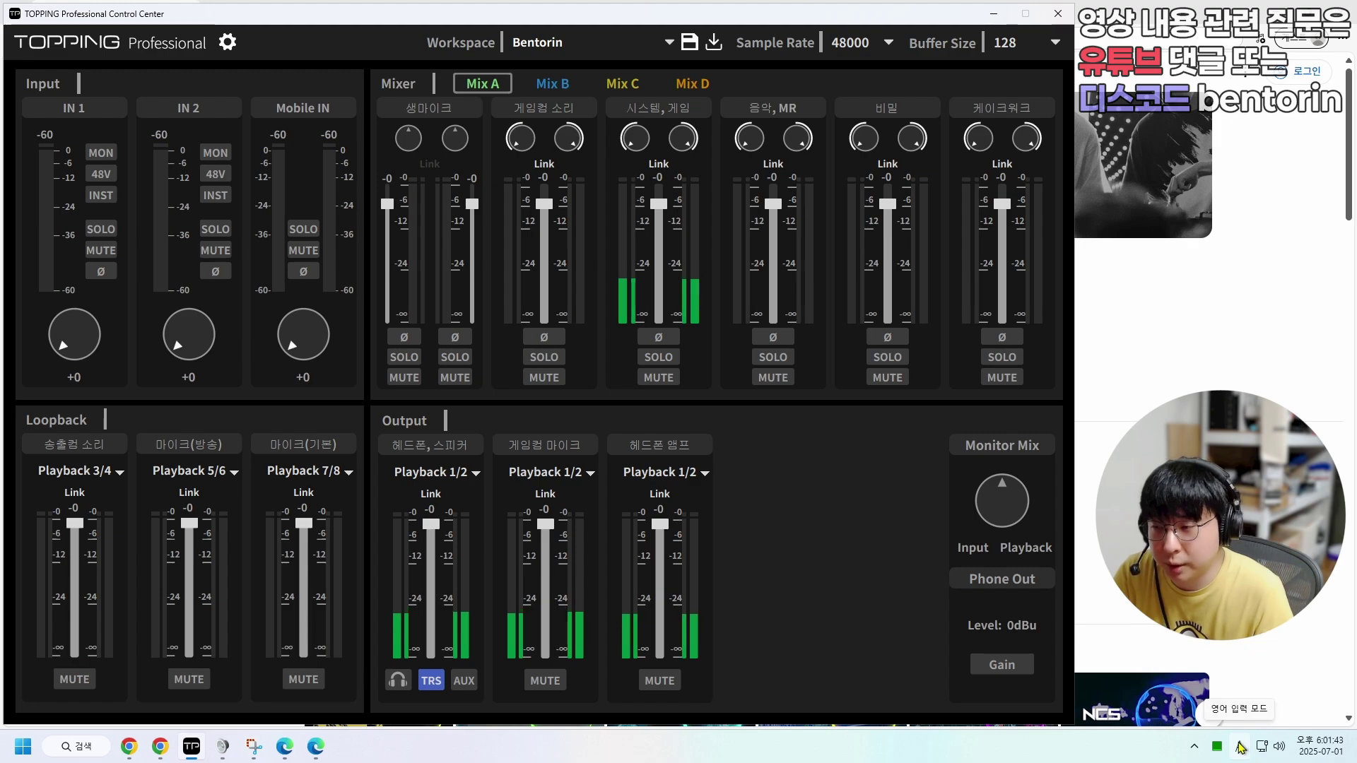
key("alt+Tab")
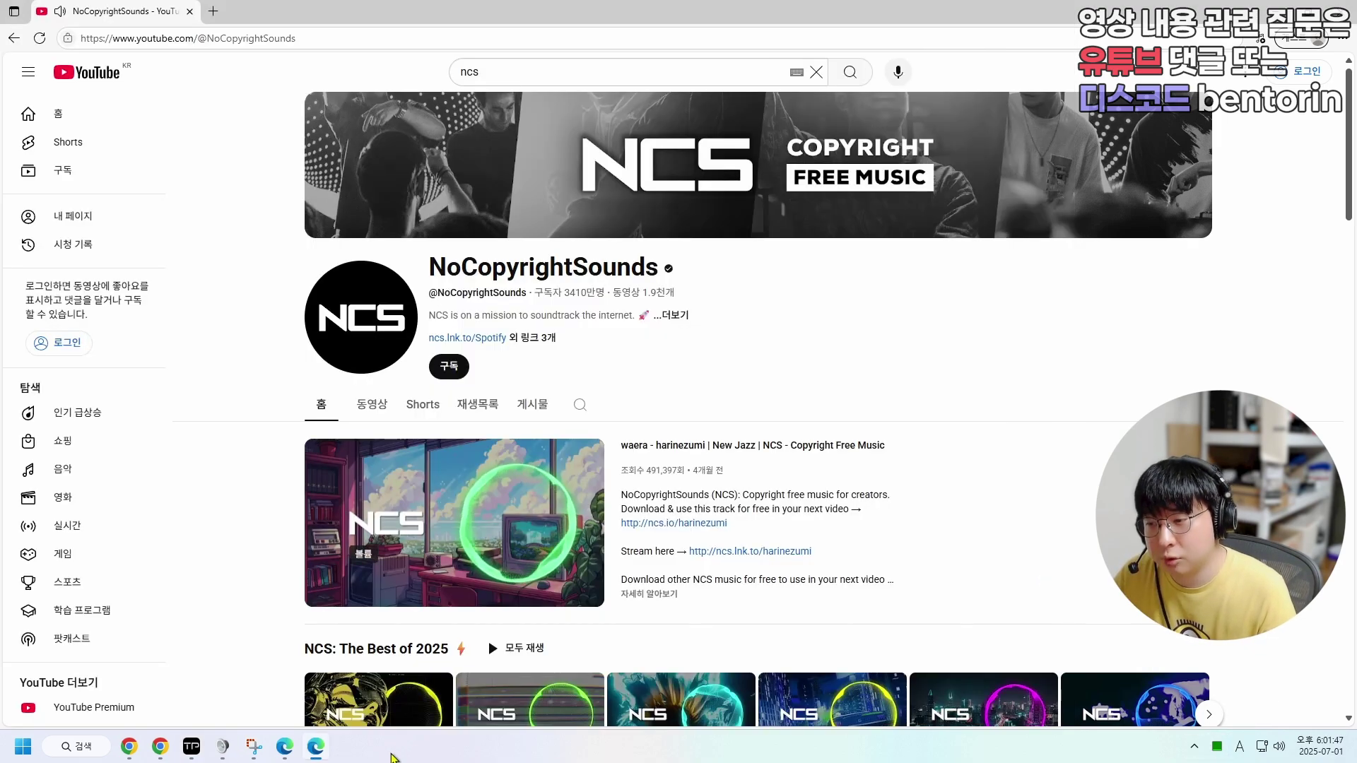
left_click(1332, 44)
left_click(1127, 376)
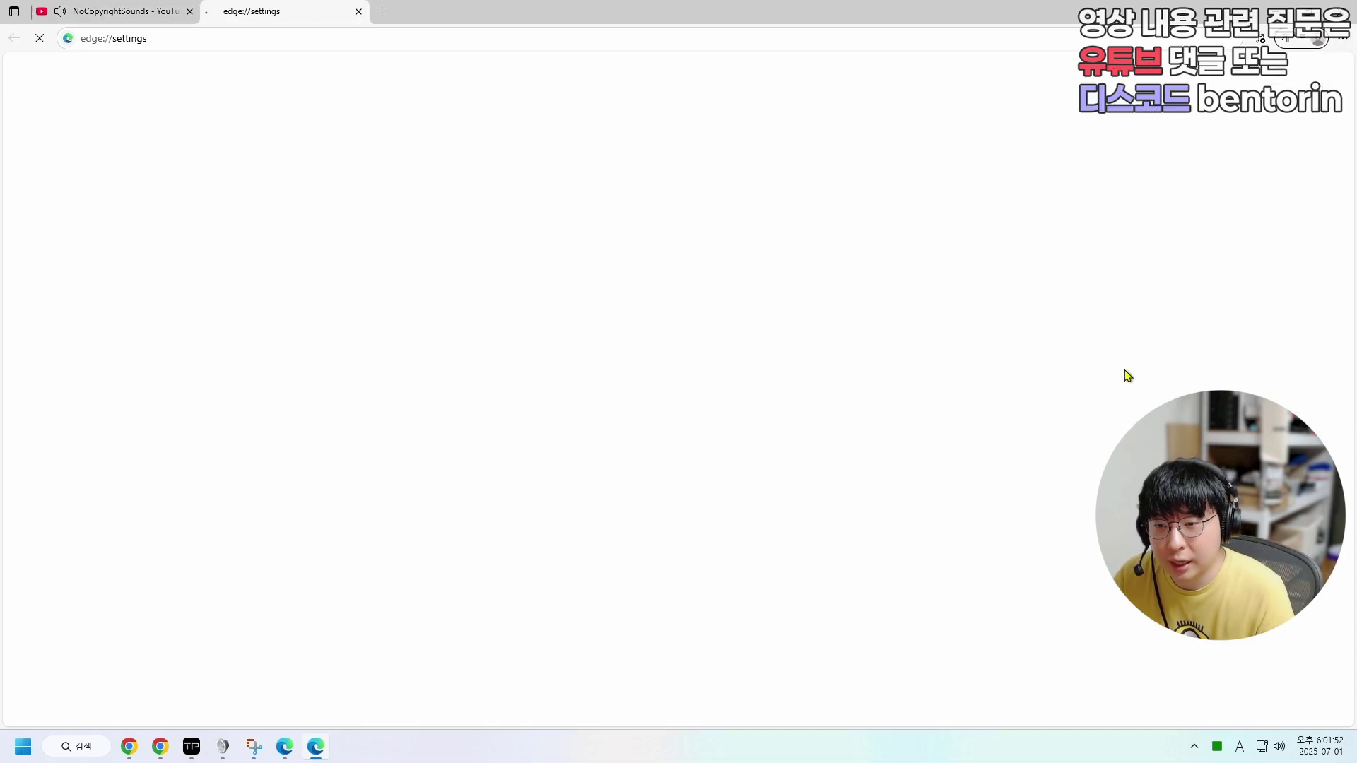
left_click(358, 11)
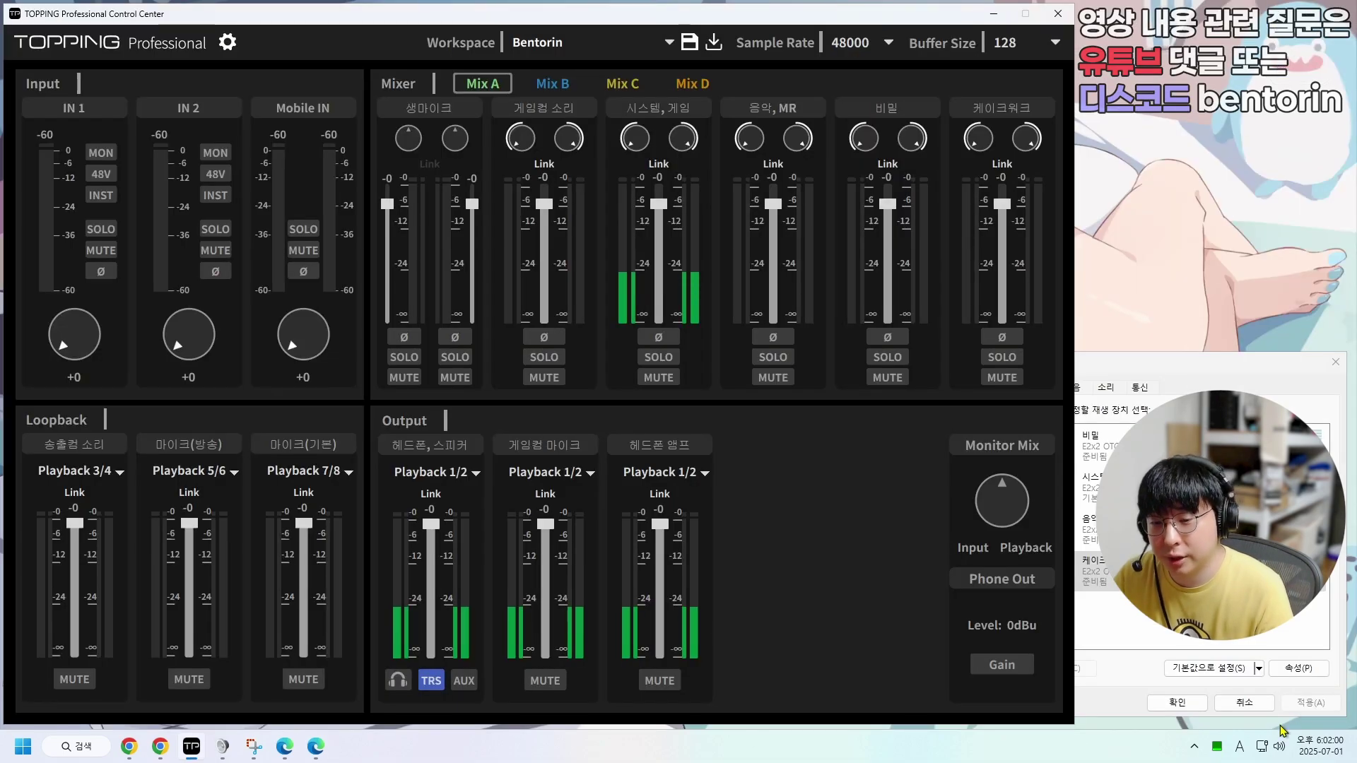
- Set Microsoft Edge's output device to 음악, MR in the Windows volume mixer
right_click(1280, 747)
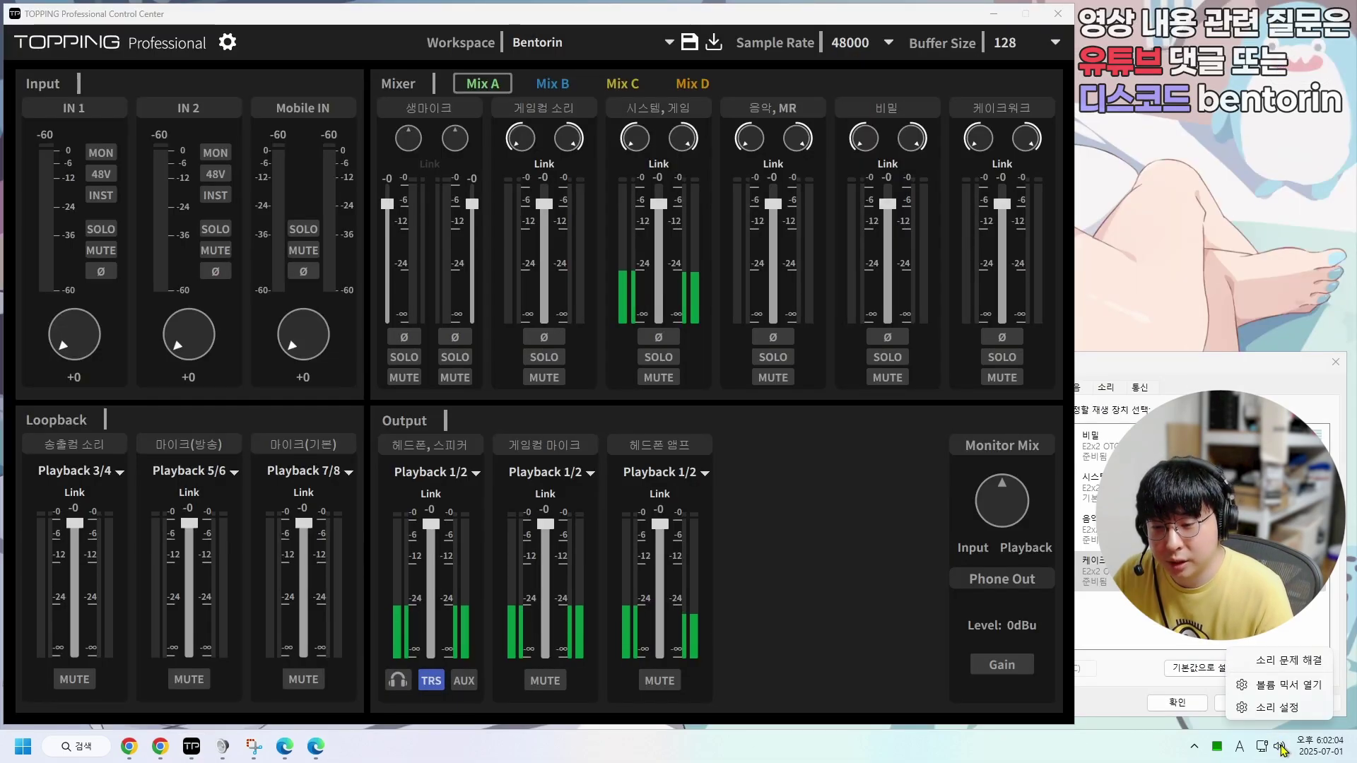
left_click(1284, 691)
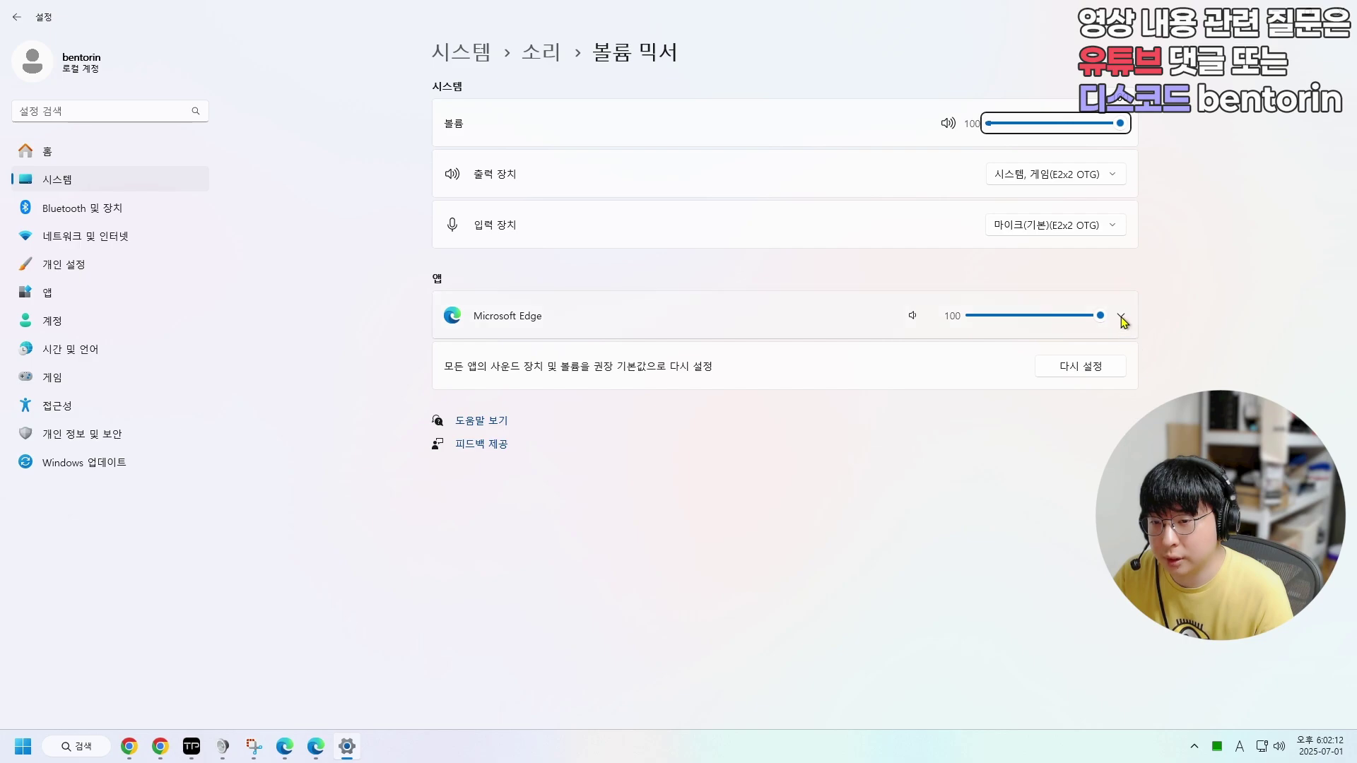
left_click(1122, 319)
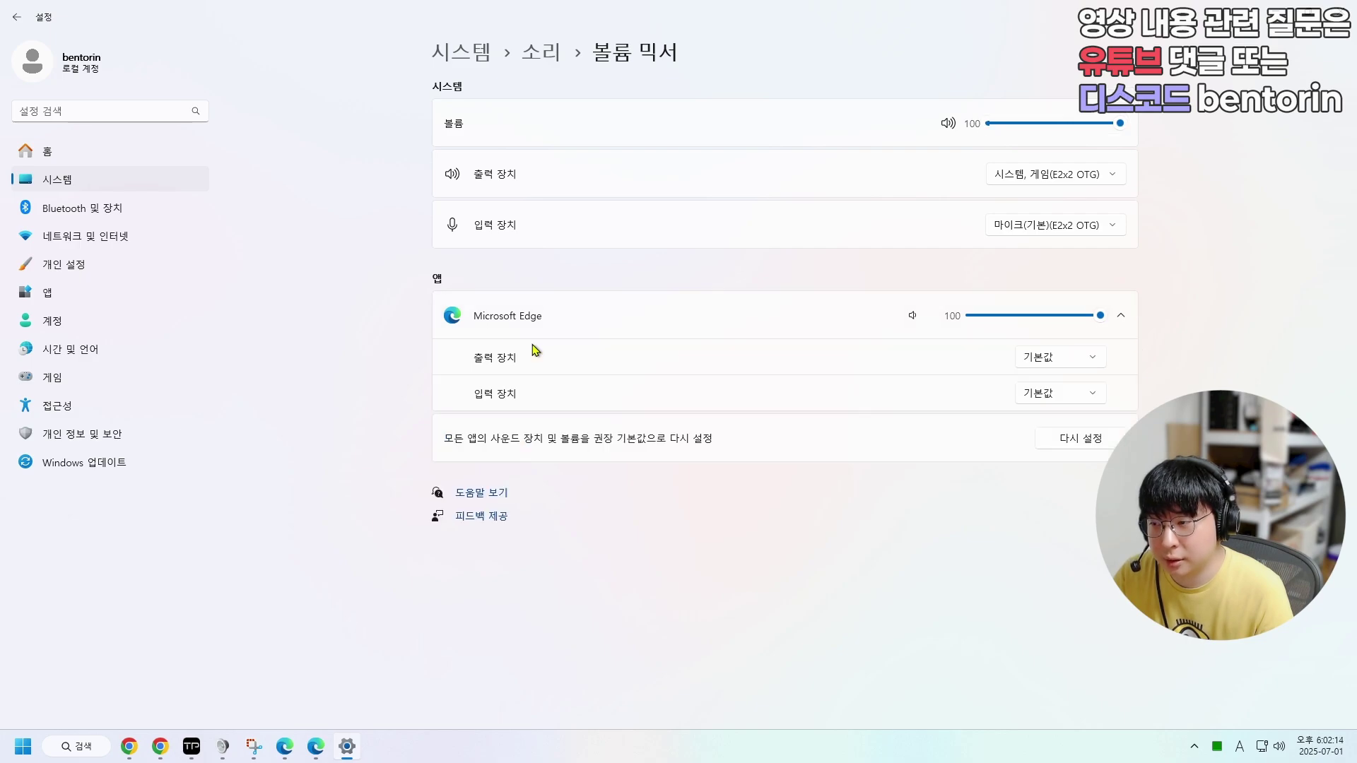
left_click(1046, 364)
left_click(1044, 463)
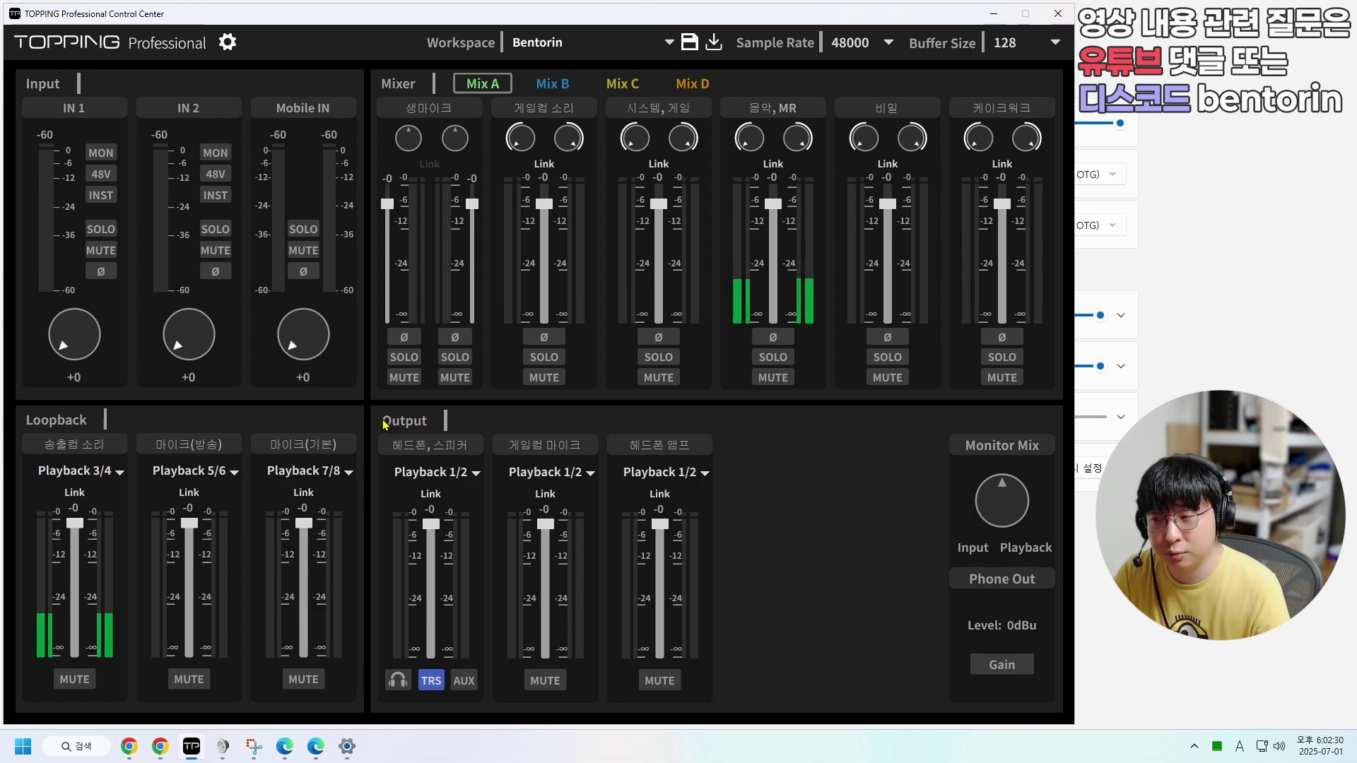
- Set the source of the 헤드폰, 스피커 output to Playback 3/4 in the TOPPING Control Center
left_click(399, 476)
mouse_move(467, 543)
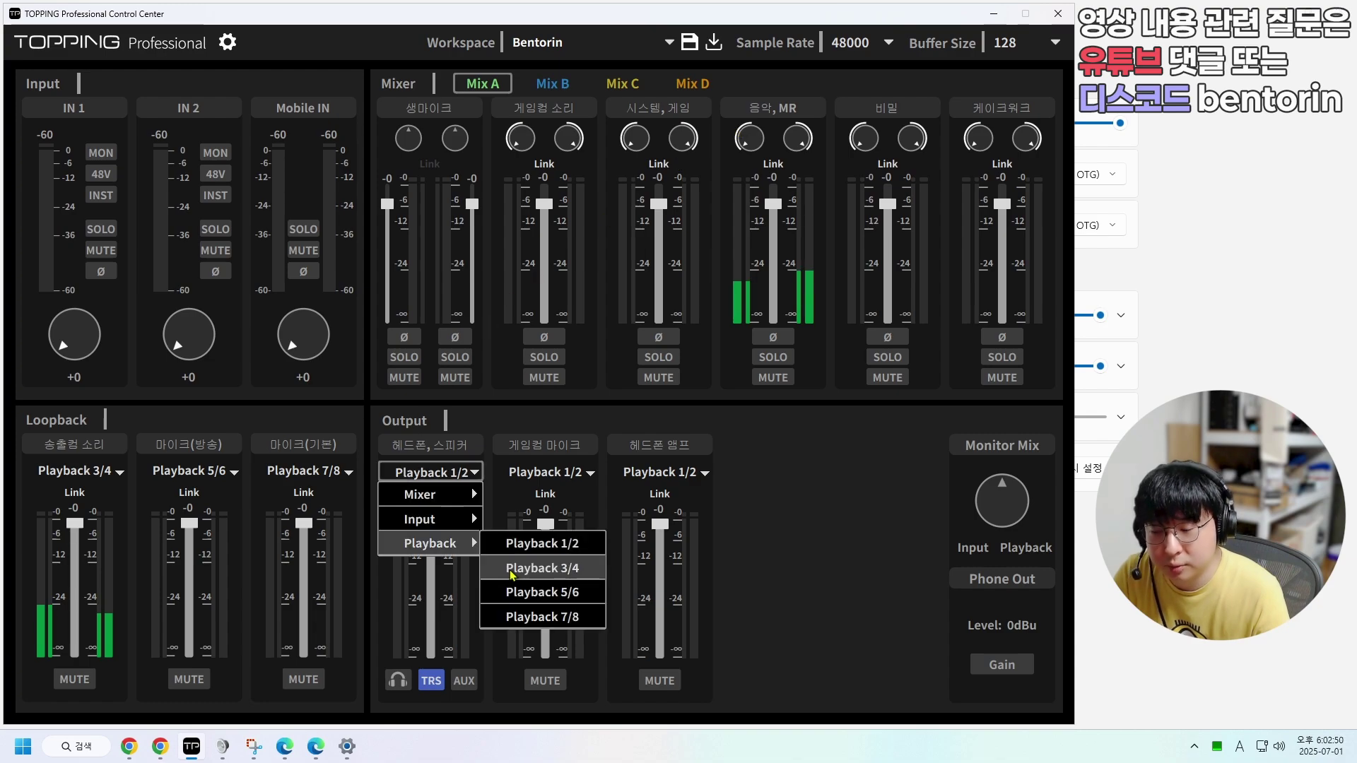
left_click(513, 573)
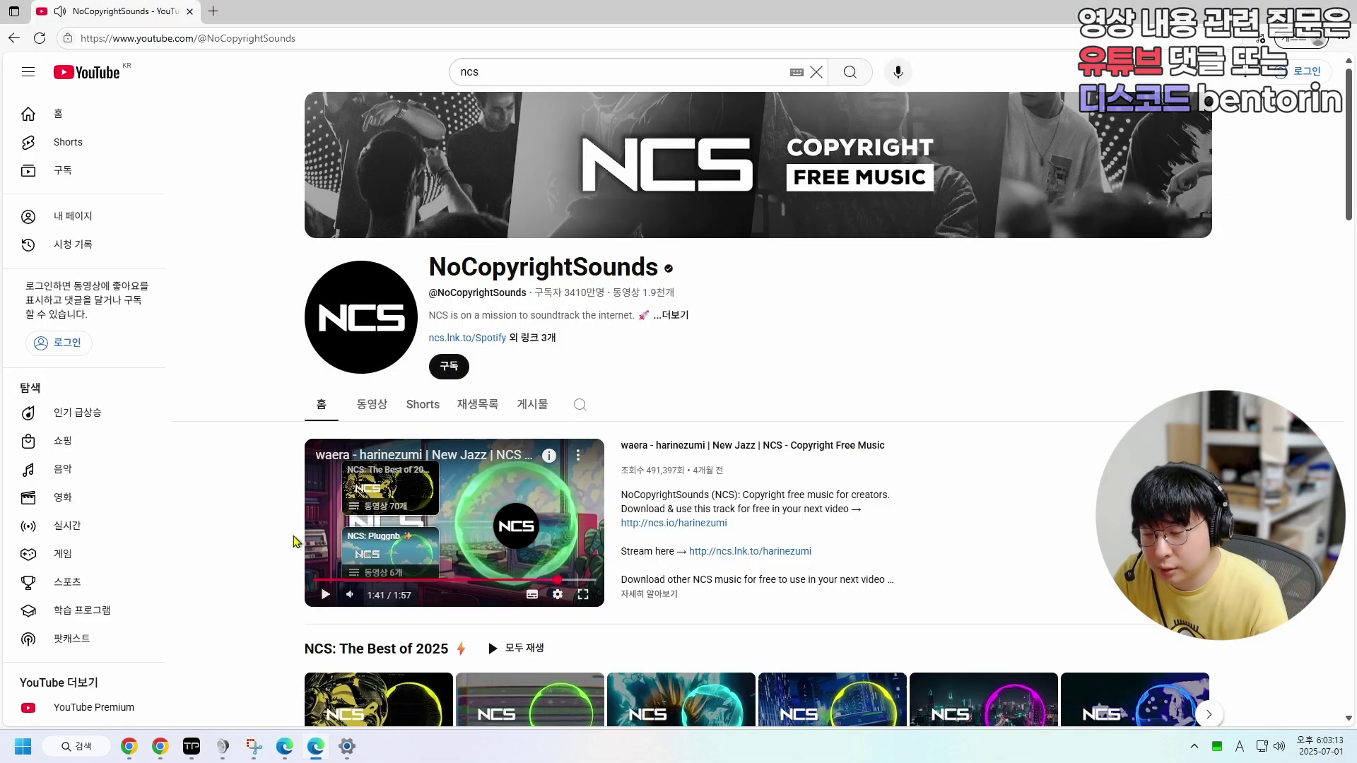
- Set the source of the 헤드폰, 스피커 output to Mix A in the TOPPING Control Center
mouse_move(196, 757)
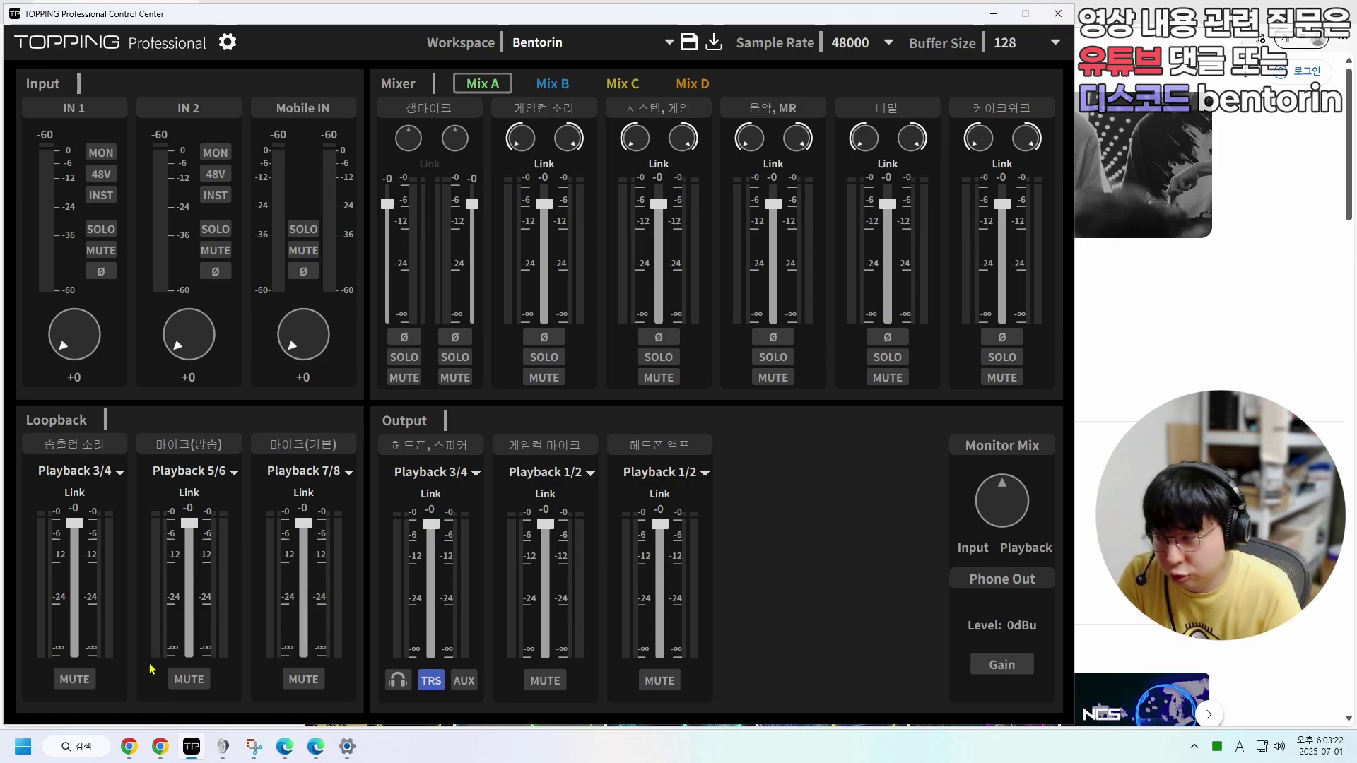
mouse_move(160, 746)
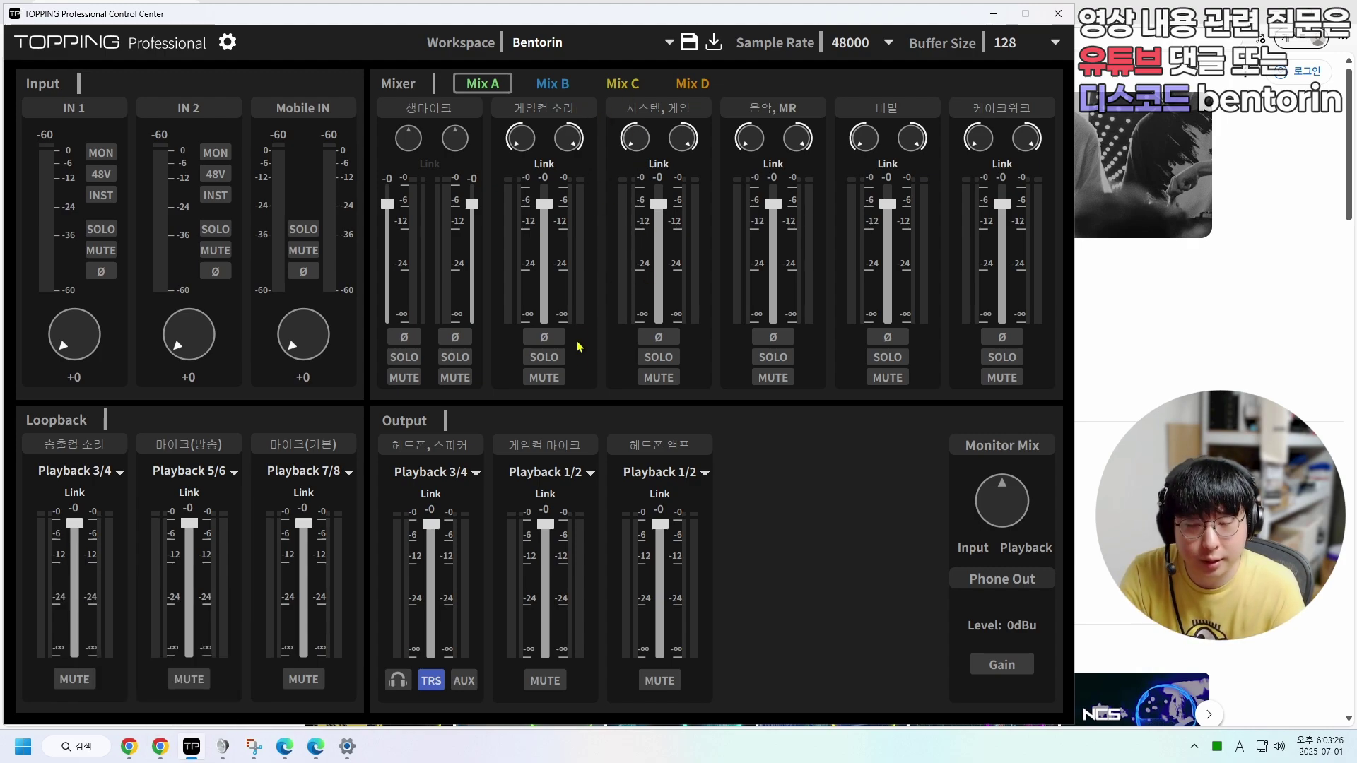
left_click(428, 472)
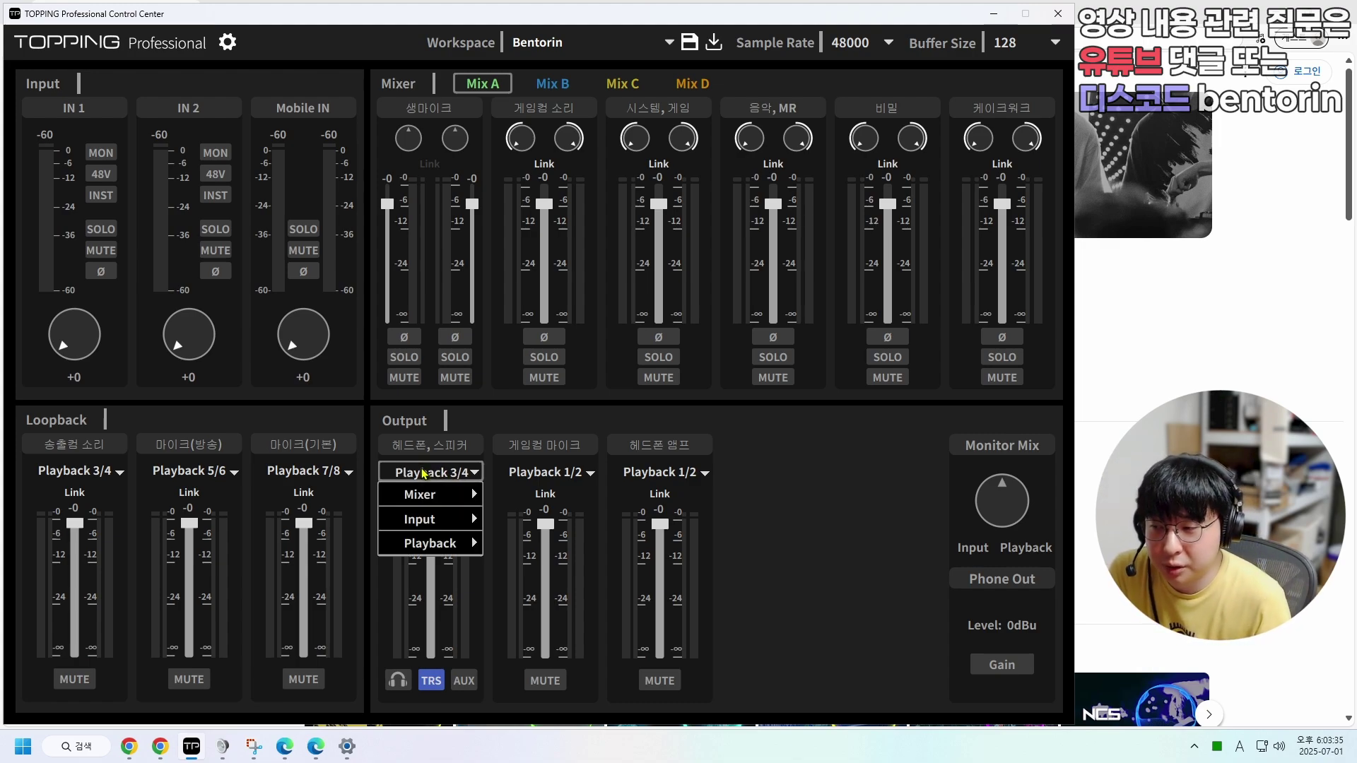
mouse_move(429, 546)
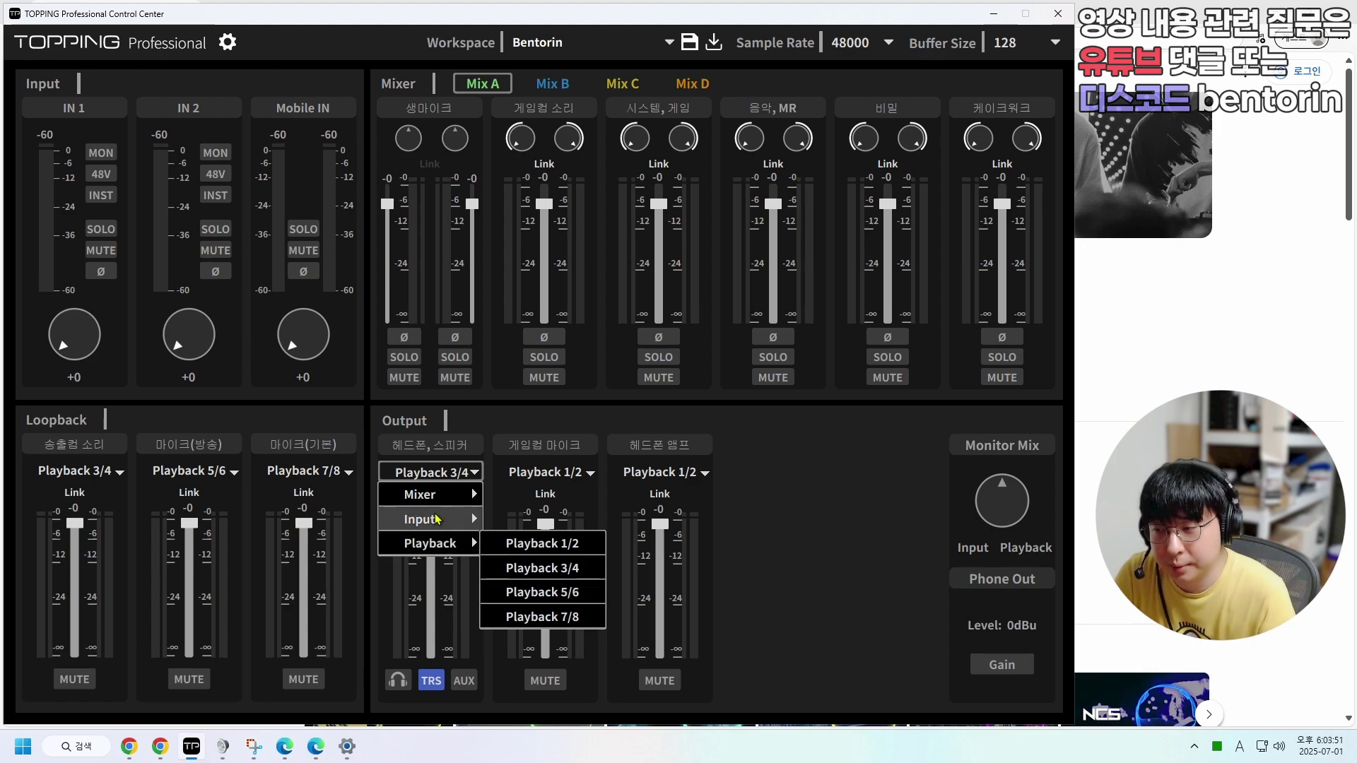
mouse_move(436, 497)
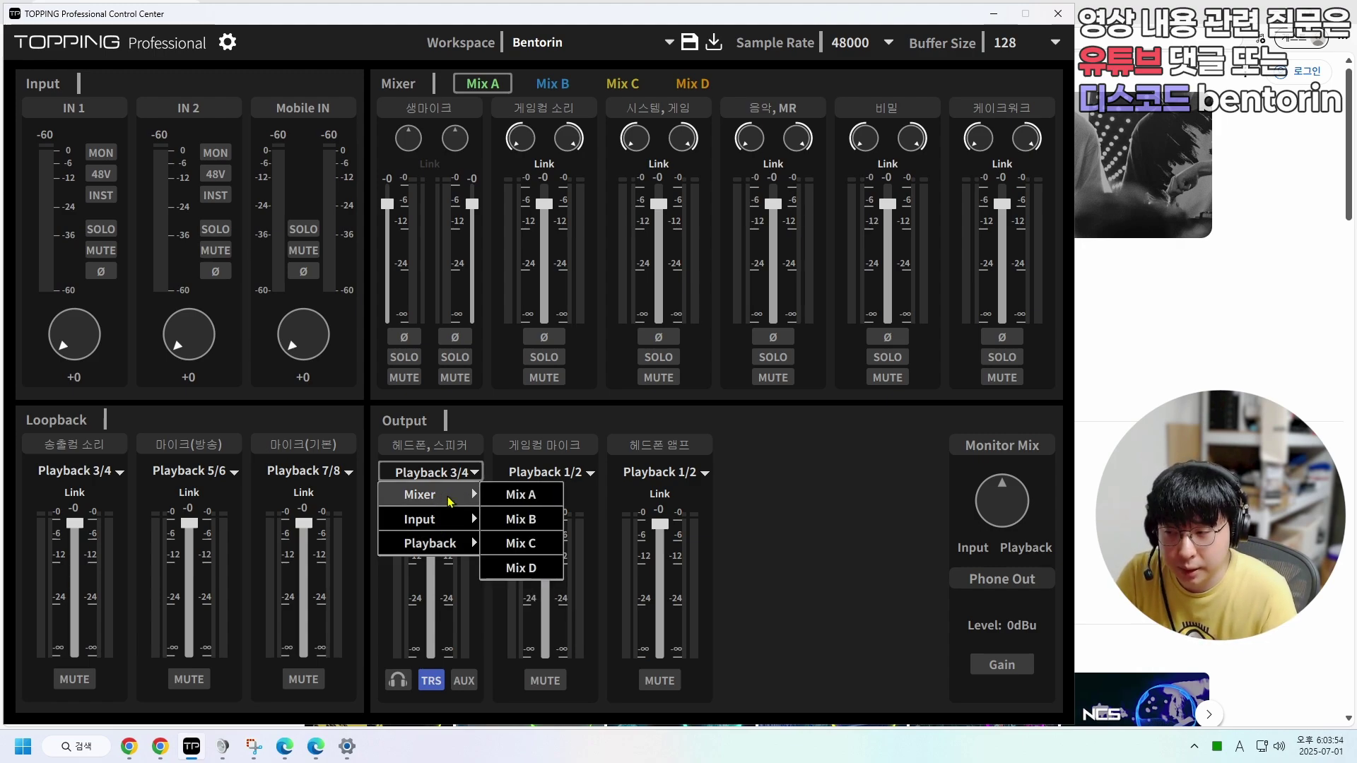
left_click(517, 497)
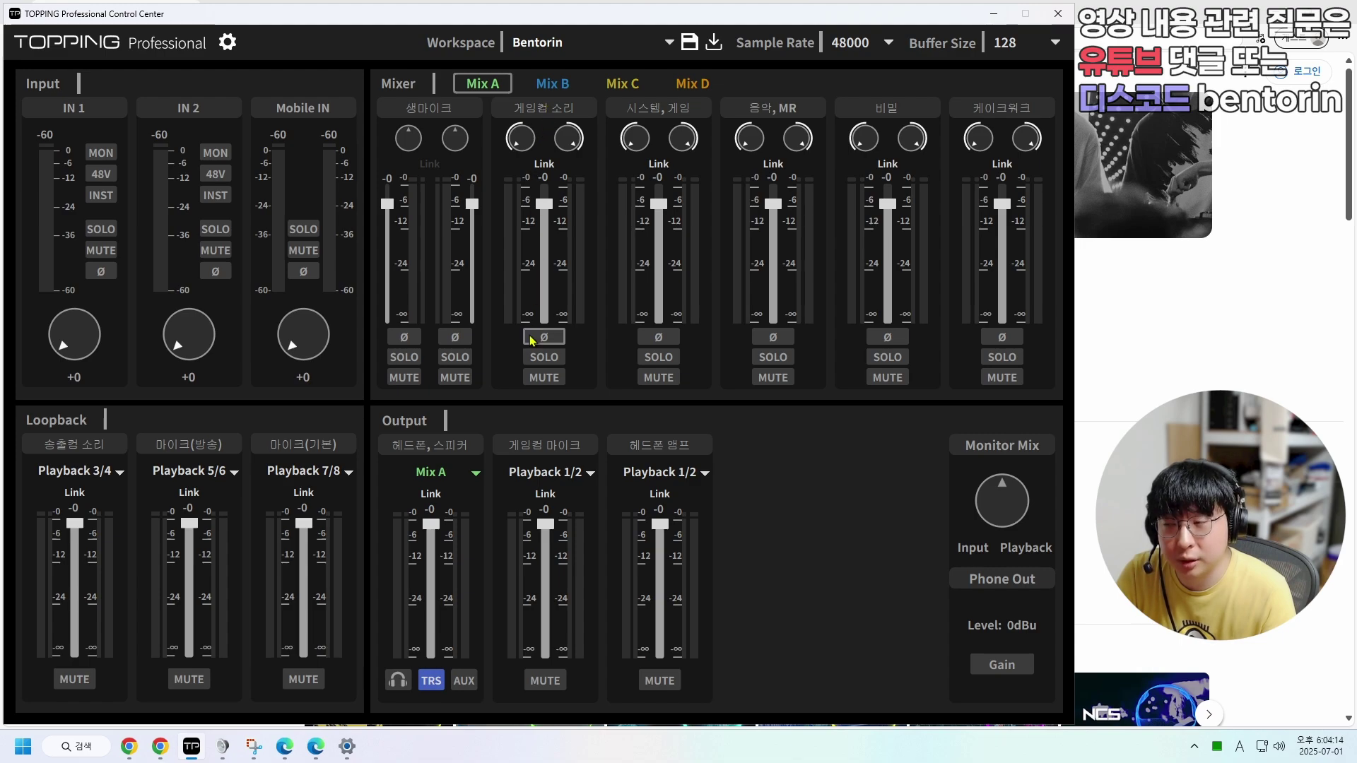
- Mute both 생마이크 channels in Mix A
left_click(404, 377)
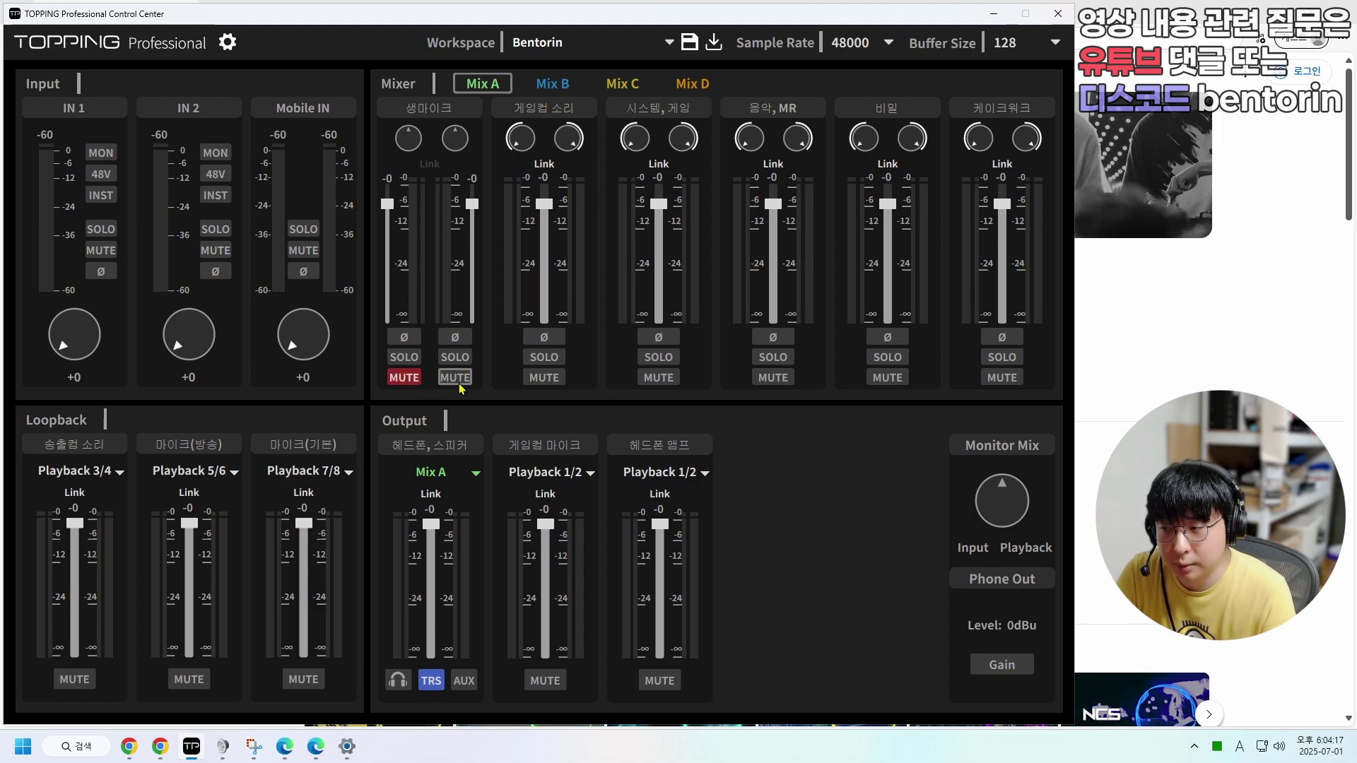
left_click(455, 377)
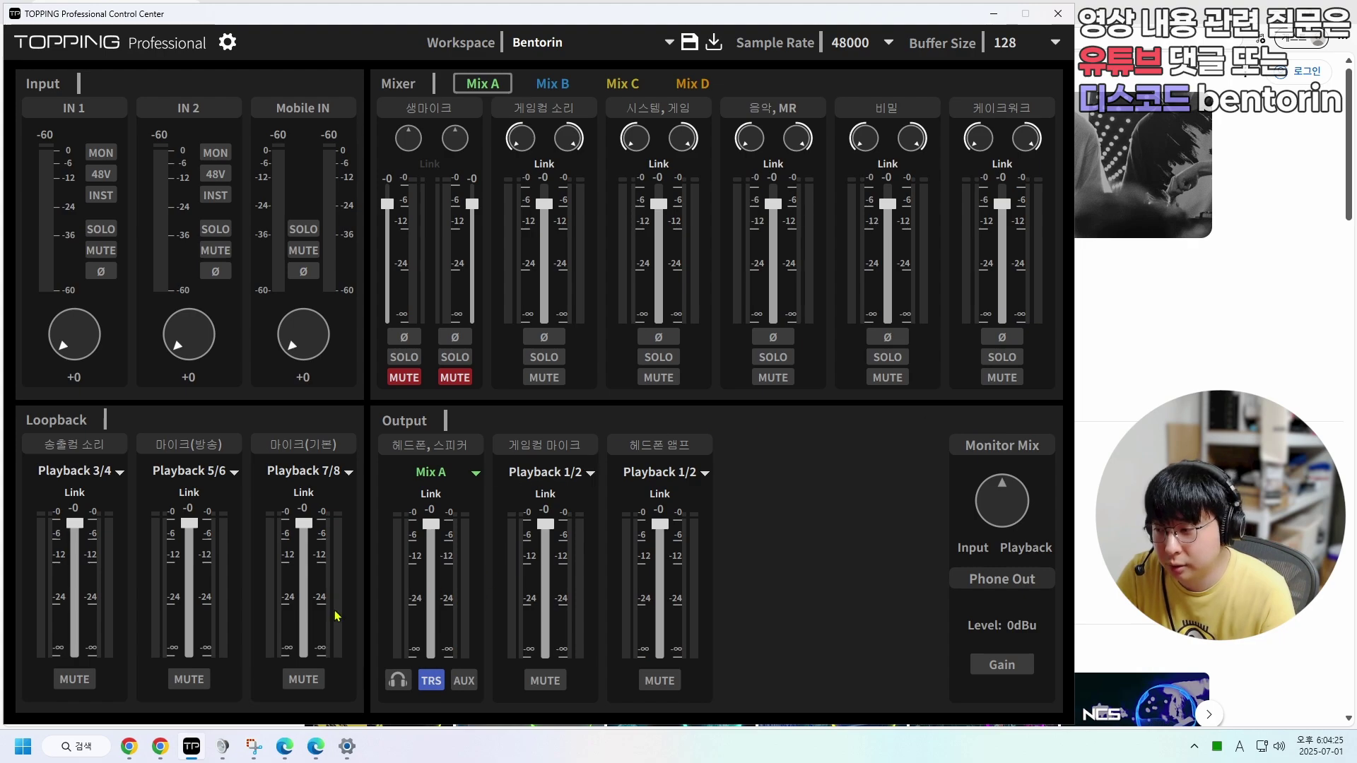
- Play the NCS video in Microsoft Edge from about 0:10 to test the routing, and review the Windows volume mixer
key("alt+Tab")
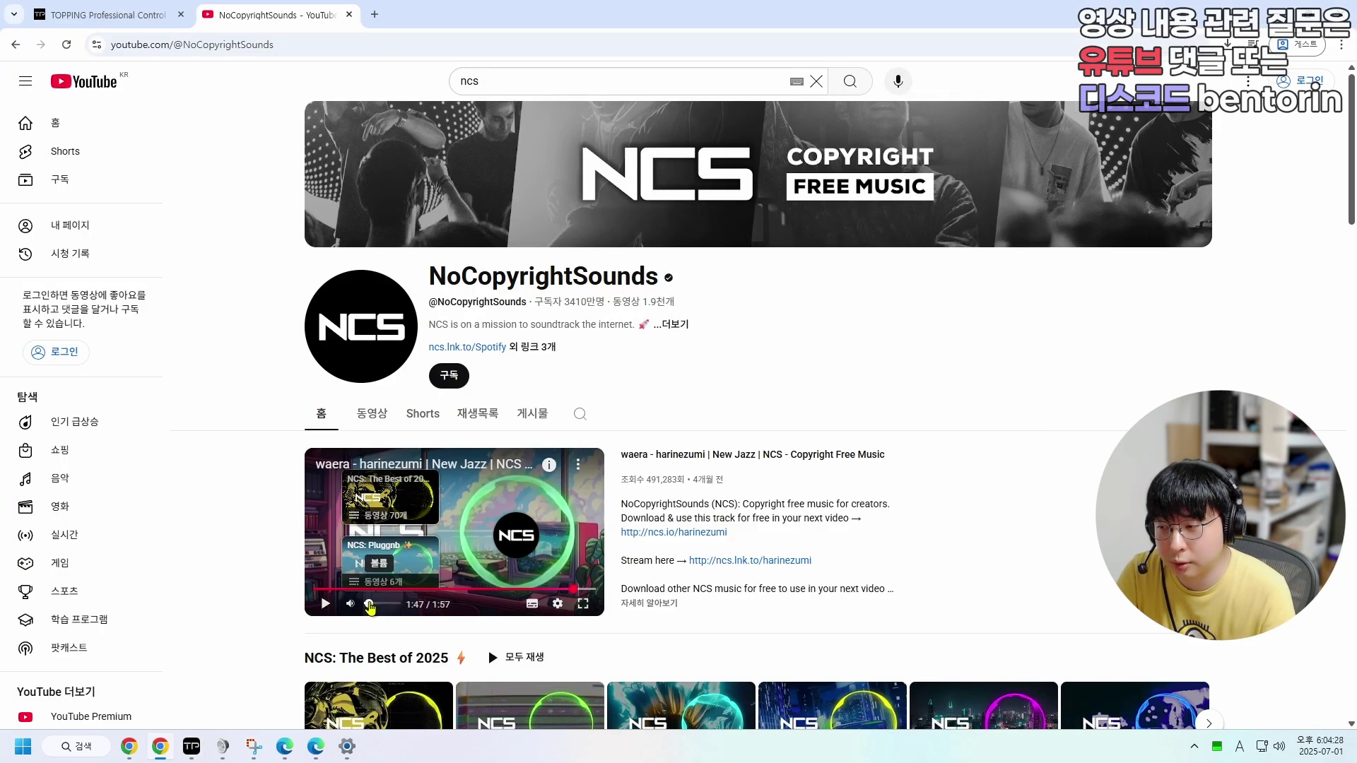
key("alt+Tab")
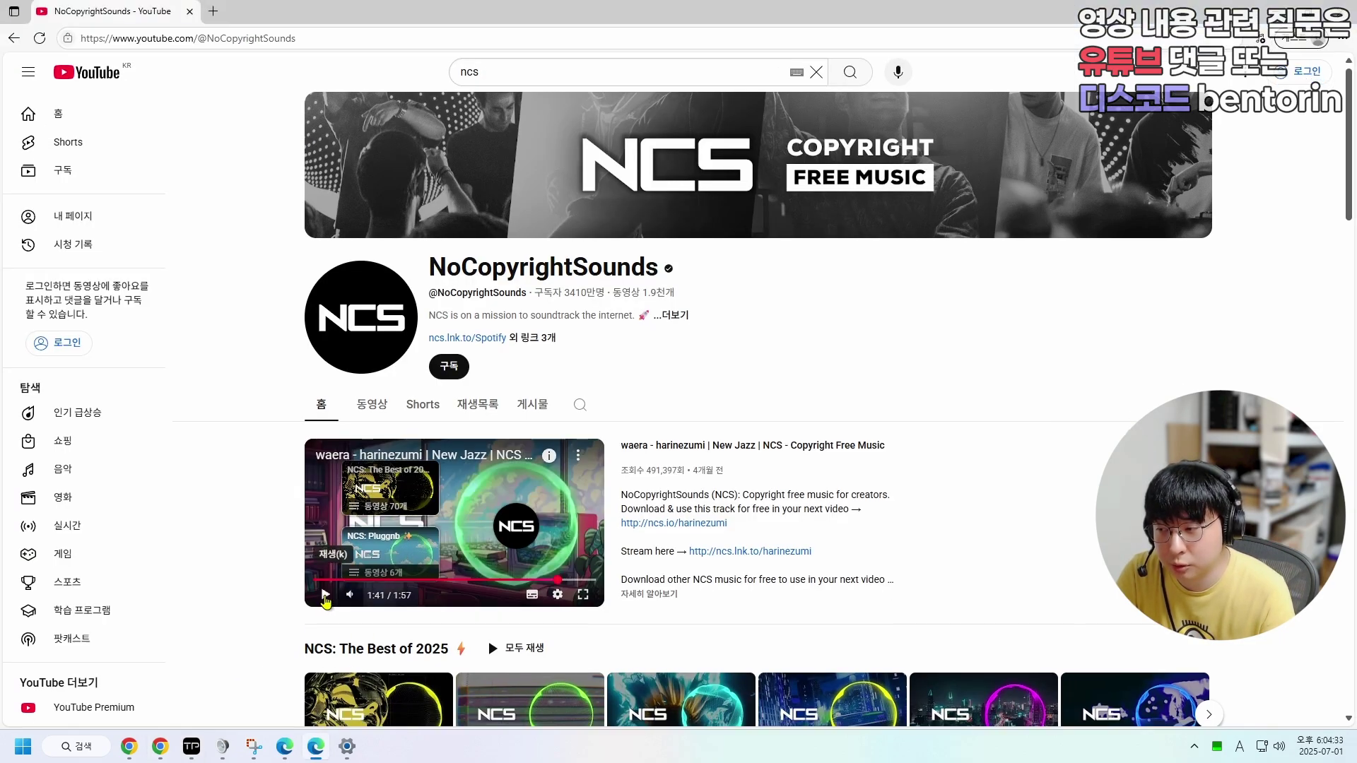
left_click(326, 600)
key("alt+Tab")
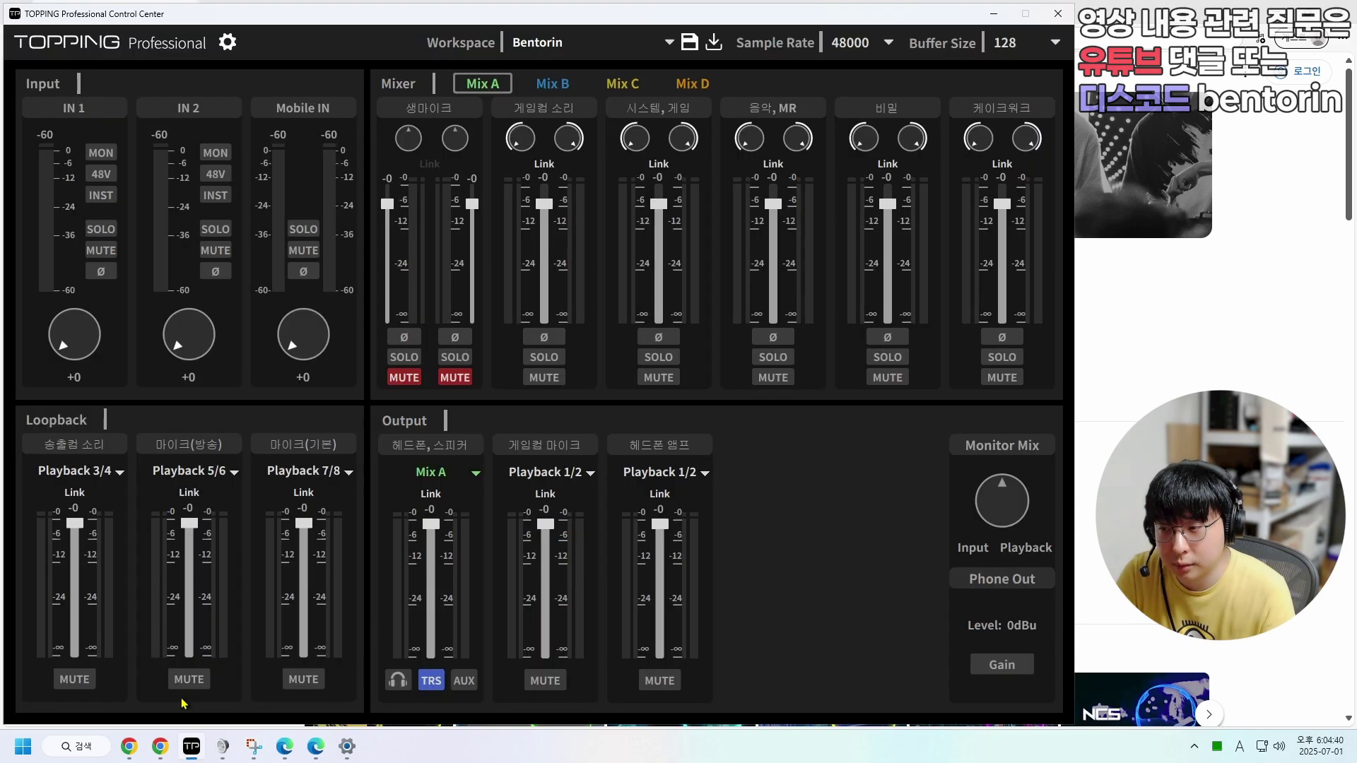
left_click(316, 746)
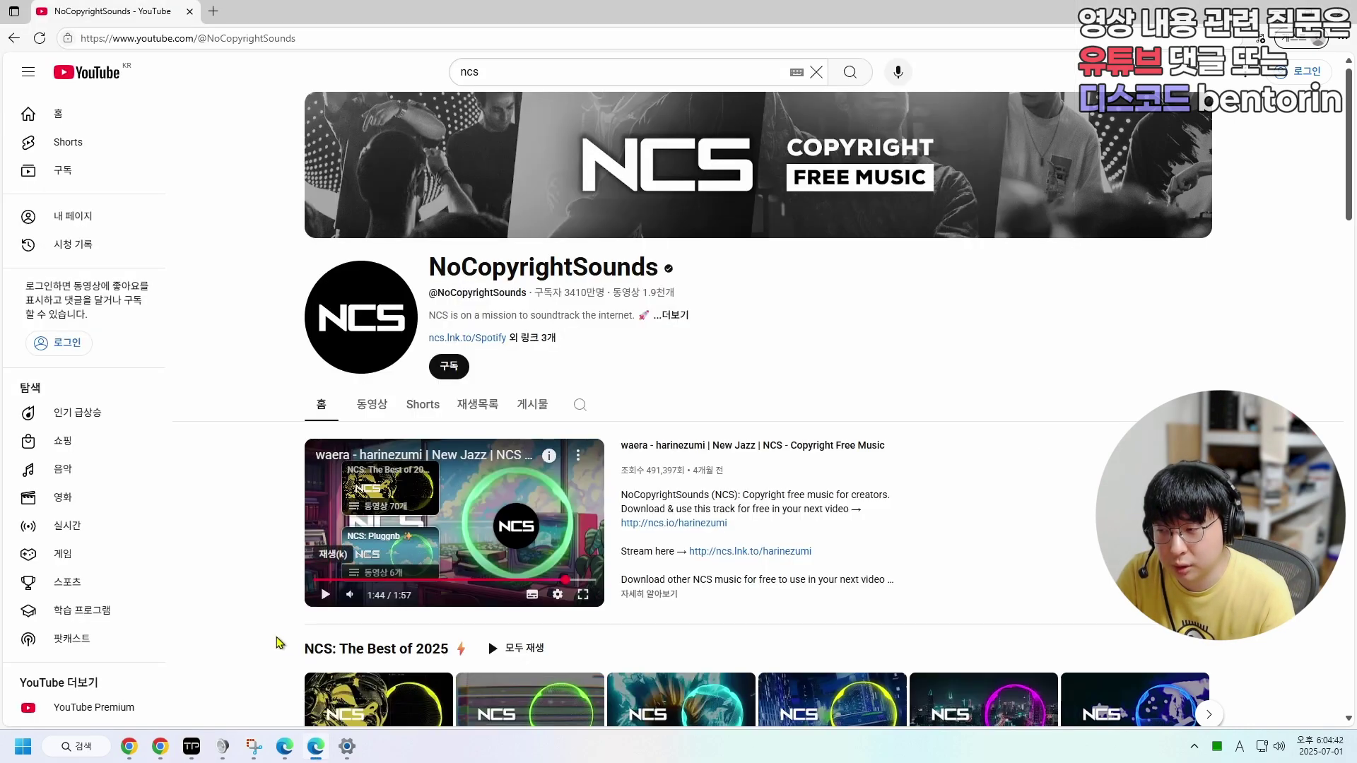
left_click(339, 581)
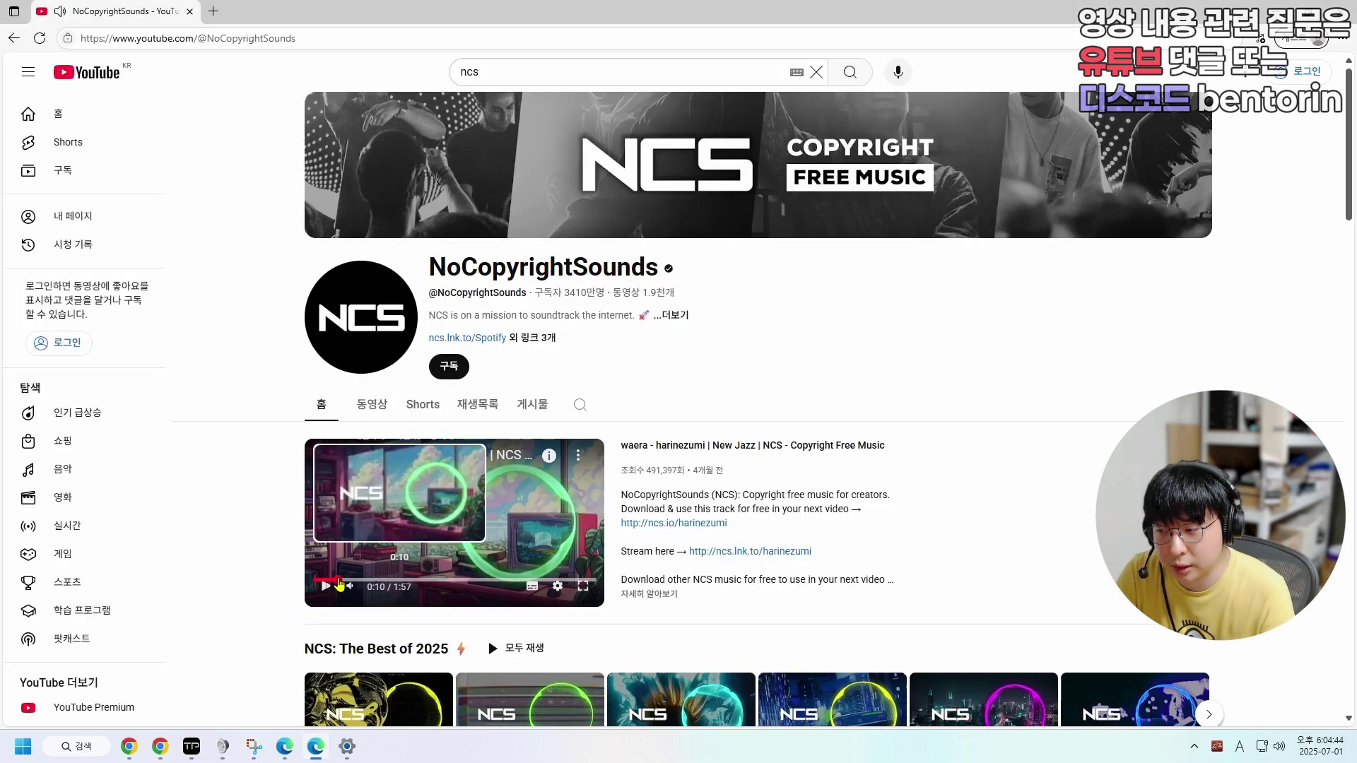
left_click(191, 746)
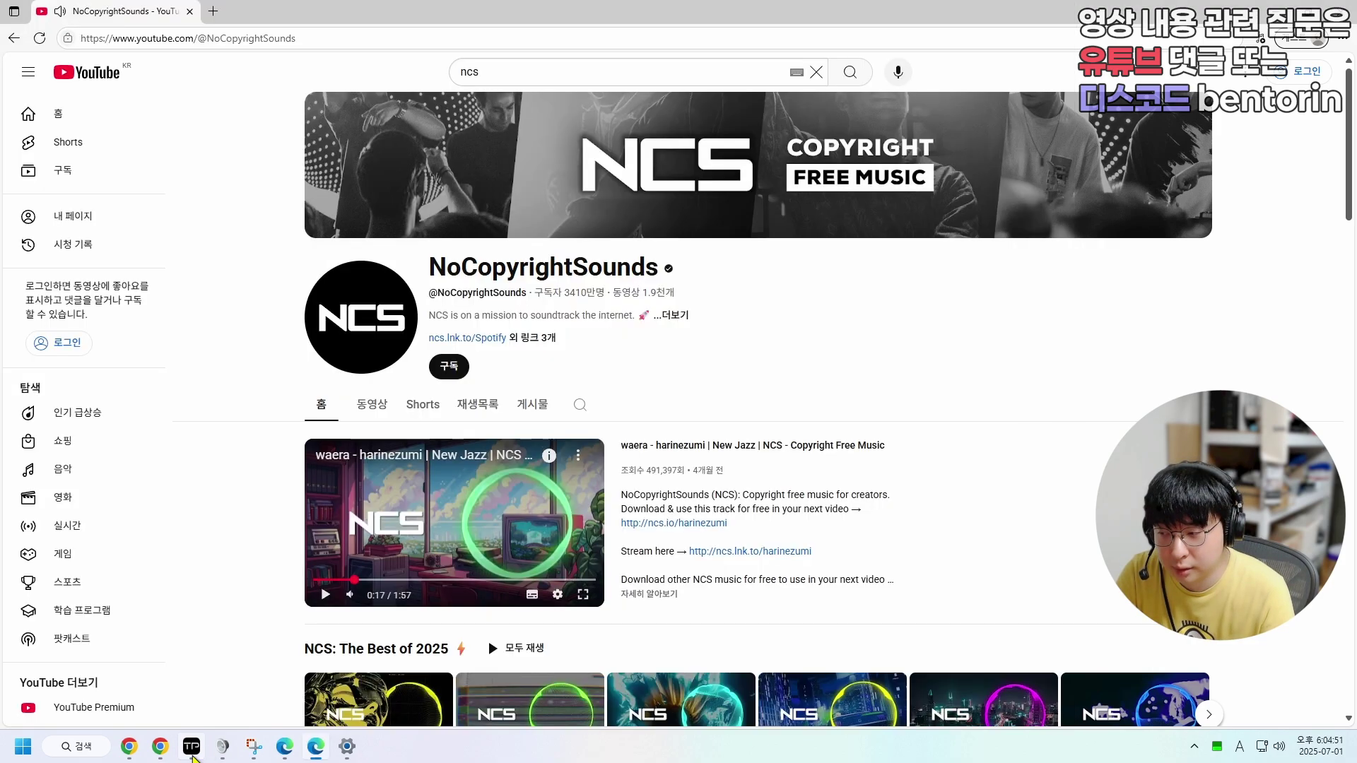
left_click(191, 746)
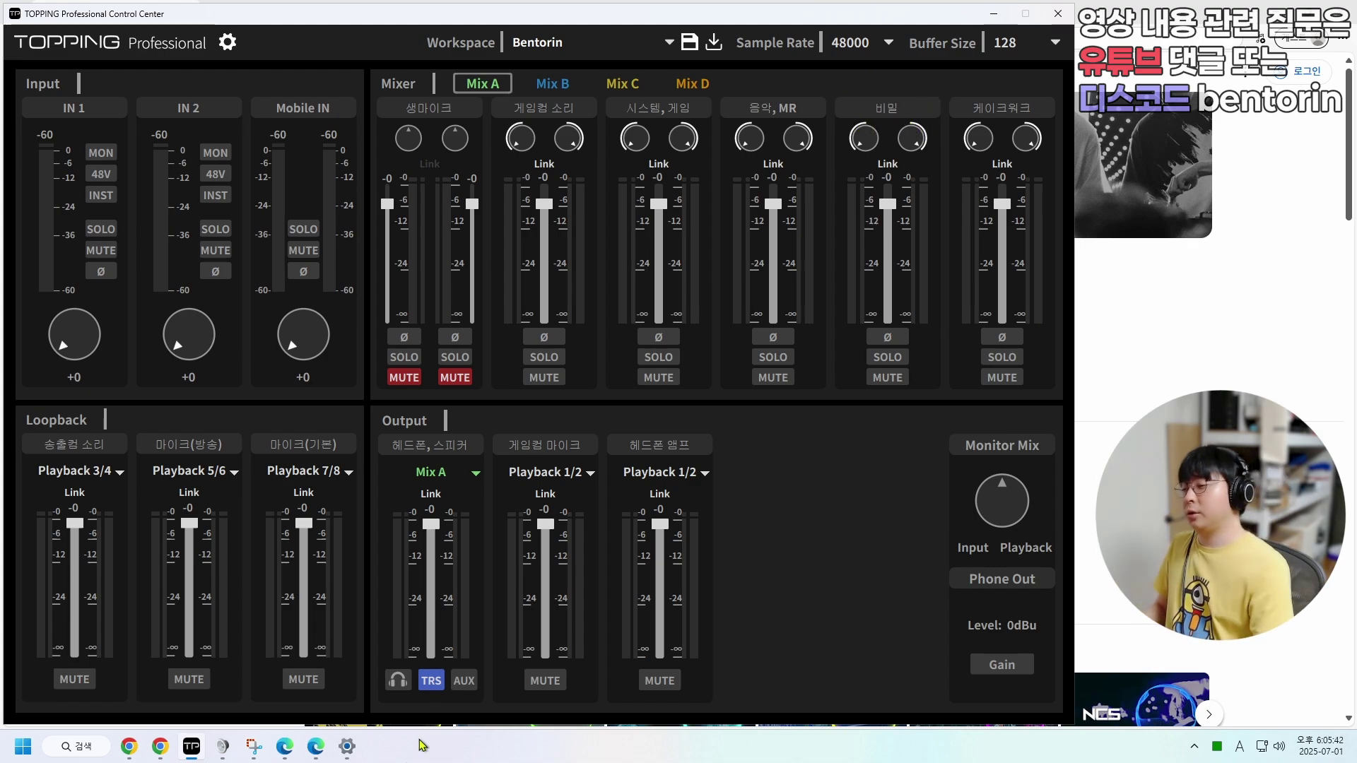
left_click(347, 746)
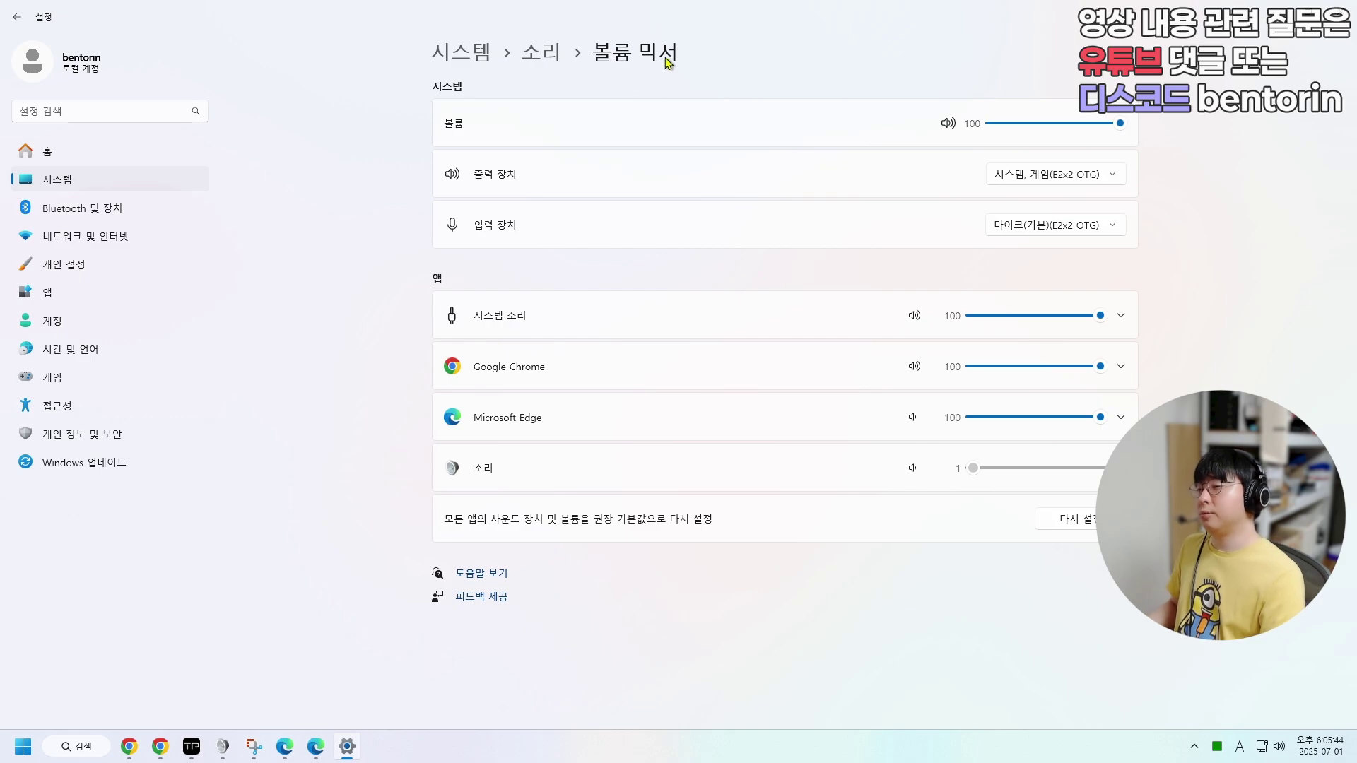
left_click(1274, 13)
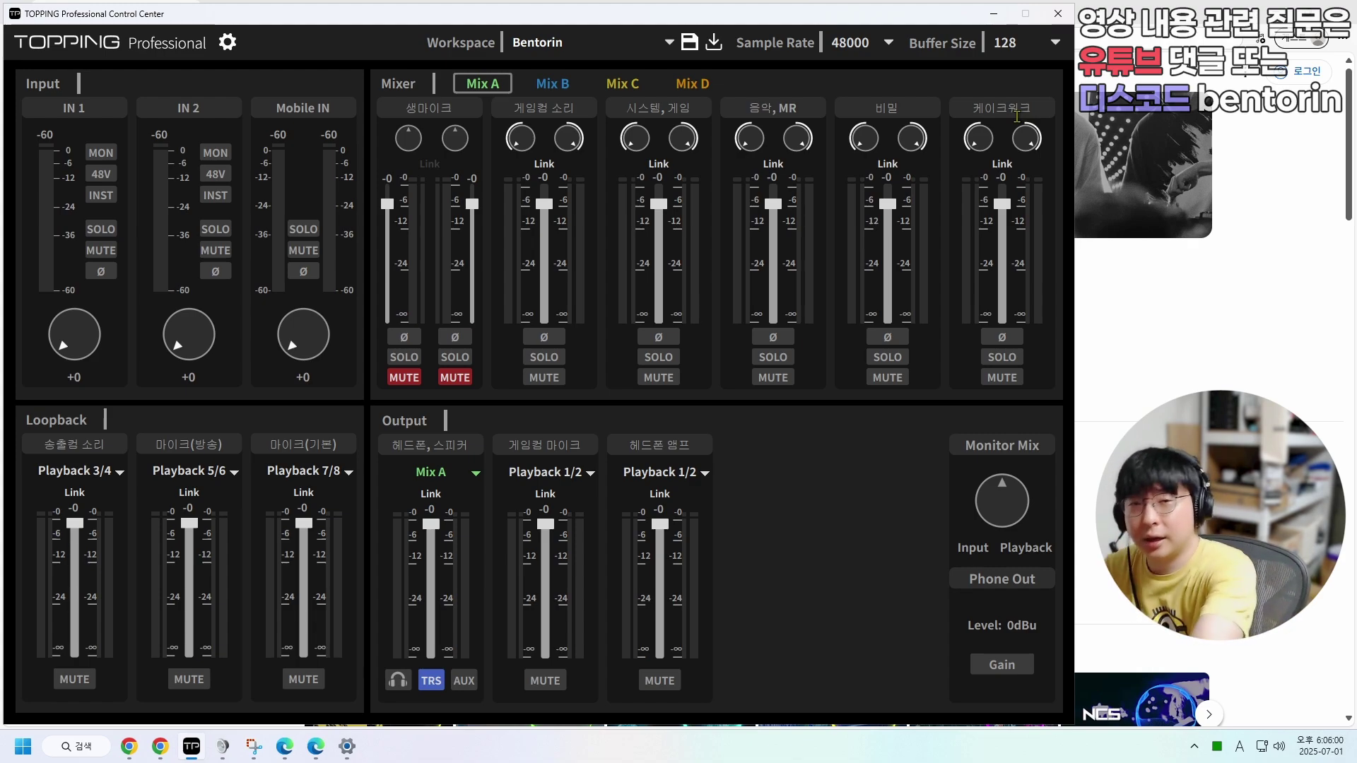
- Disable the 케이크워크 playback device in the Windows Sound dialog
left_click(223, 749)
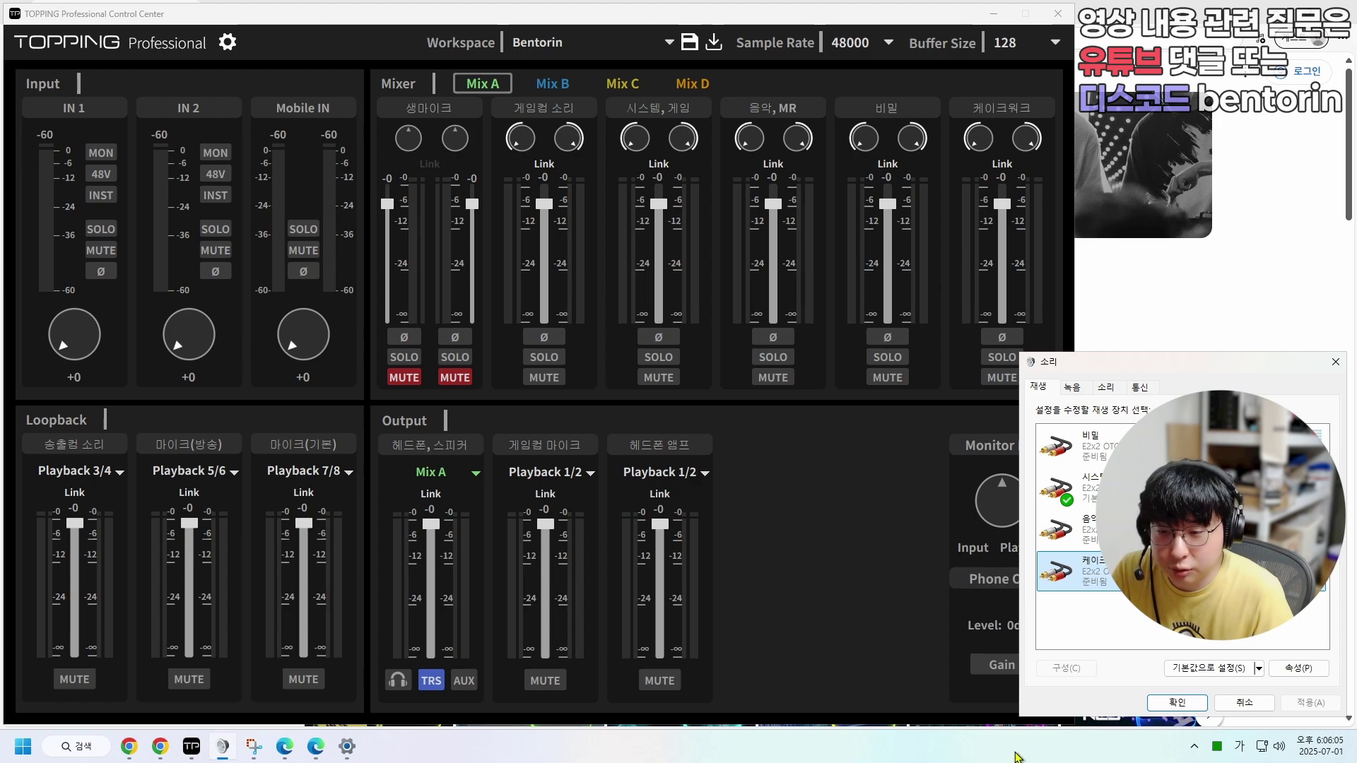
left_click(1094, 544)
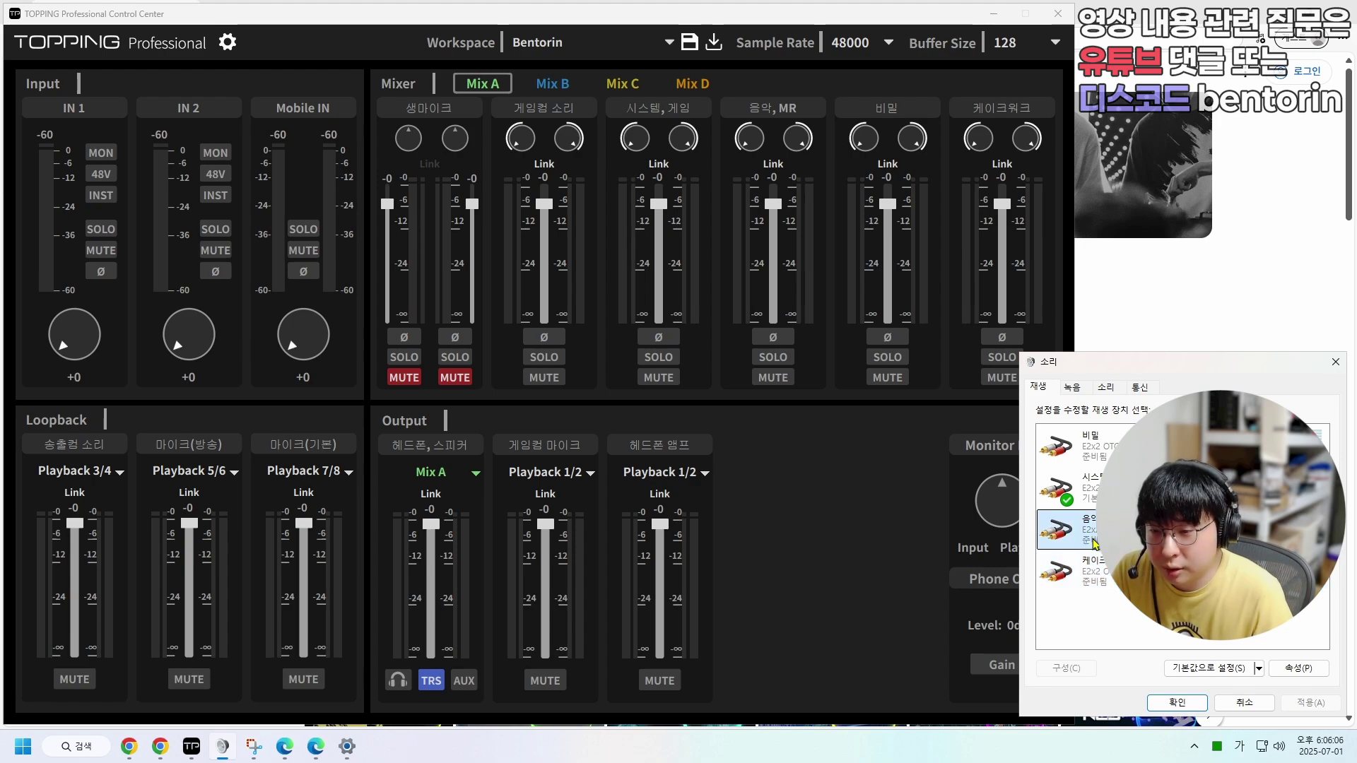
left_click(1095, 572)
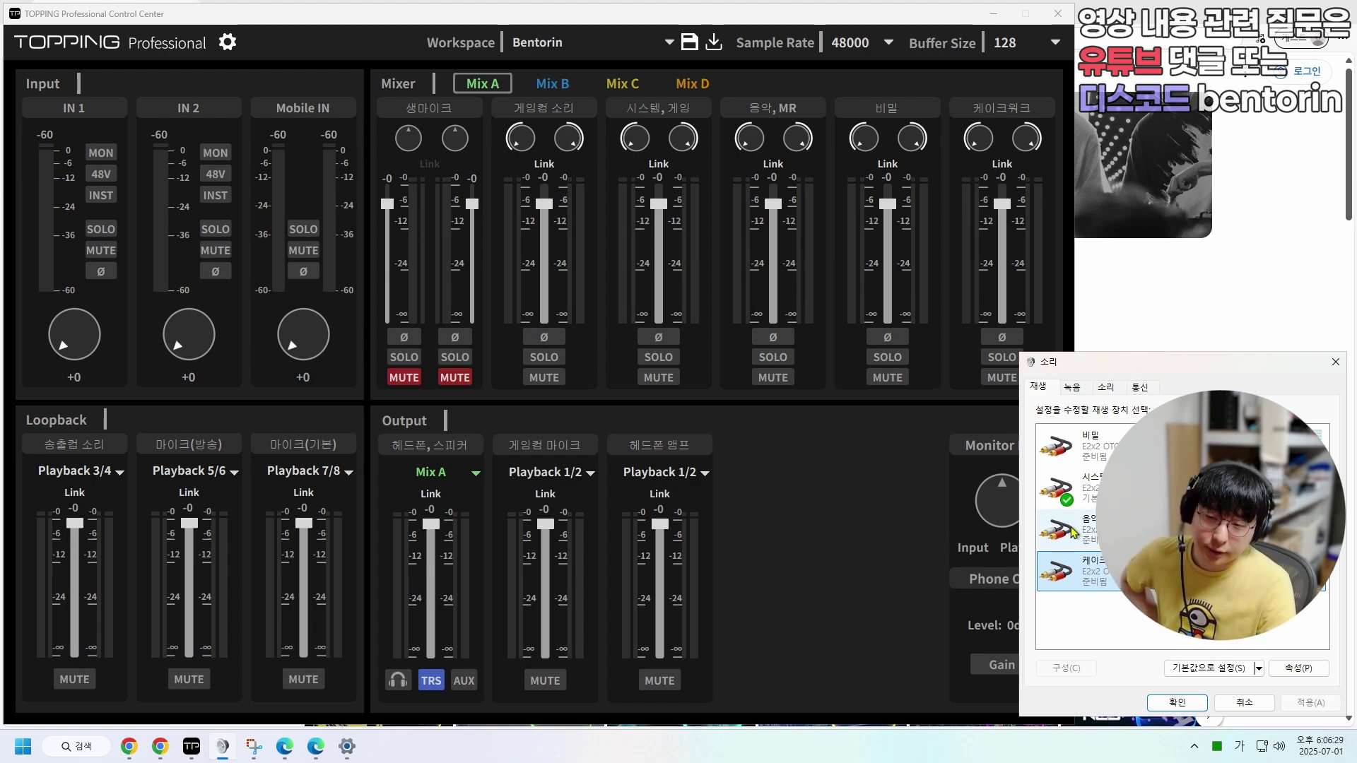
right_click(1130, 603)
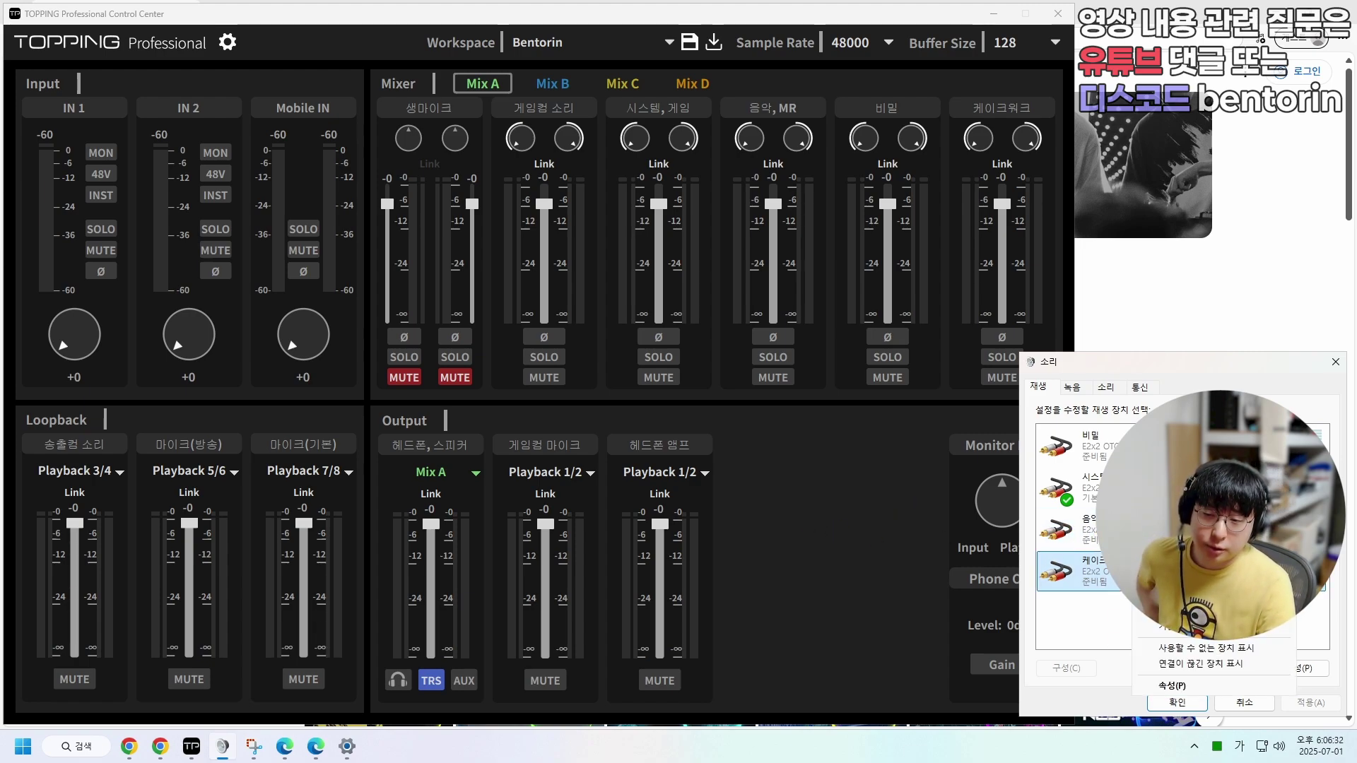
left_click(1174, 591)
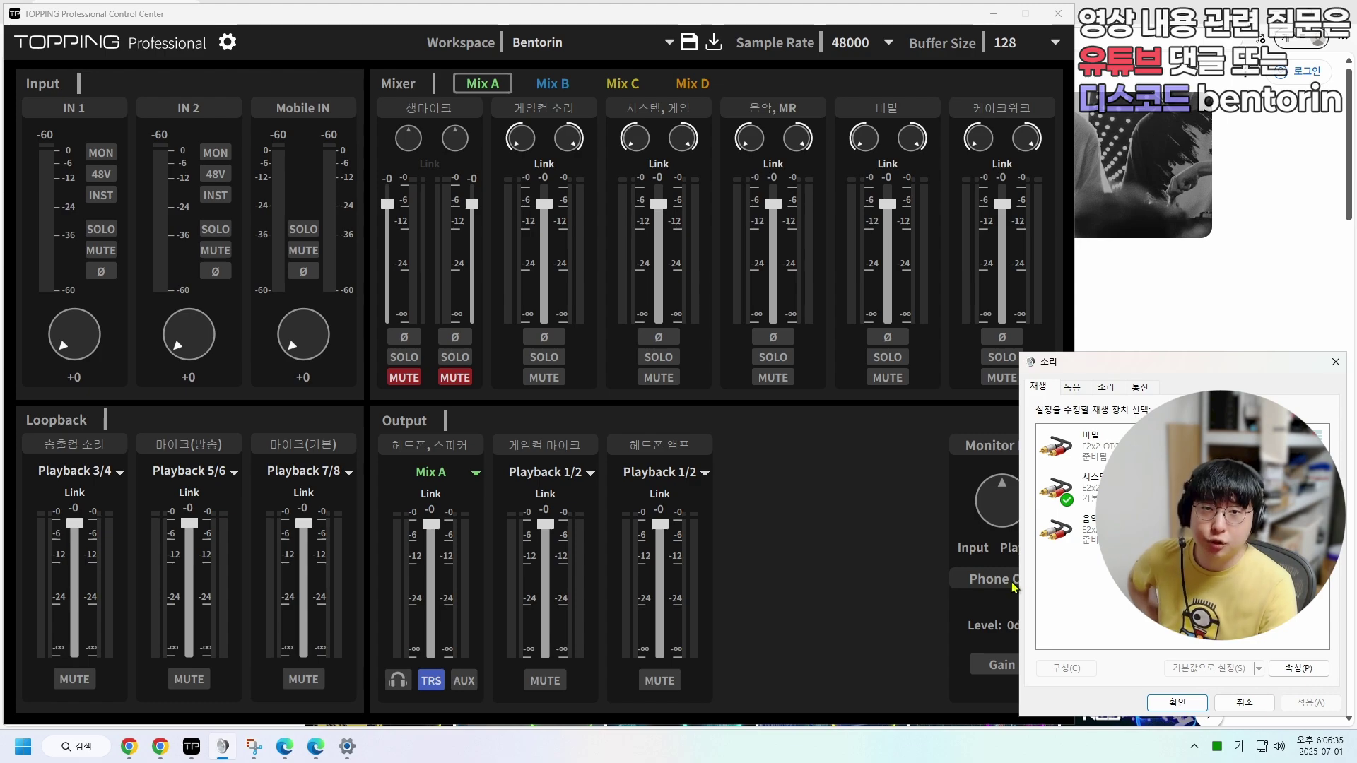
left_click(1074, 530)
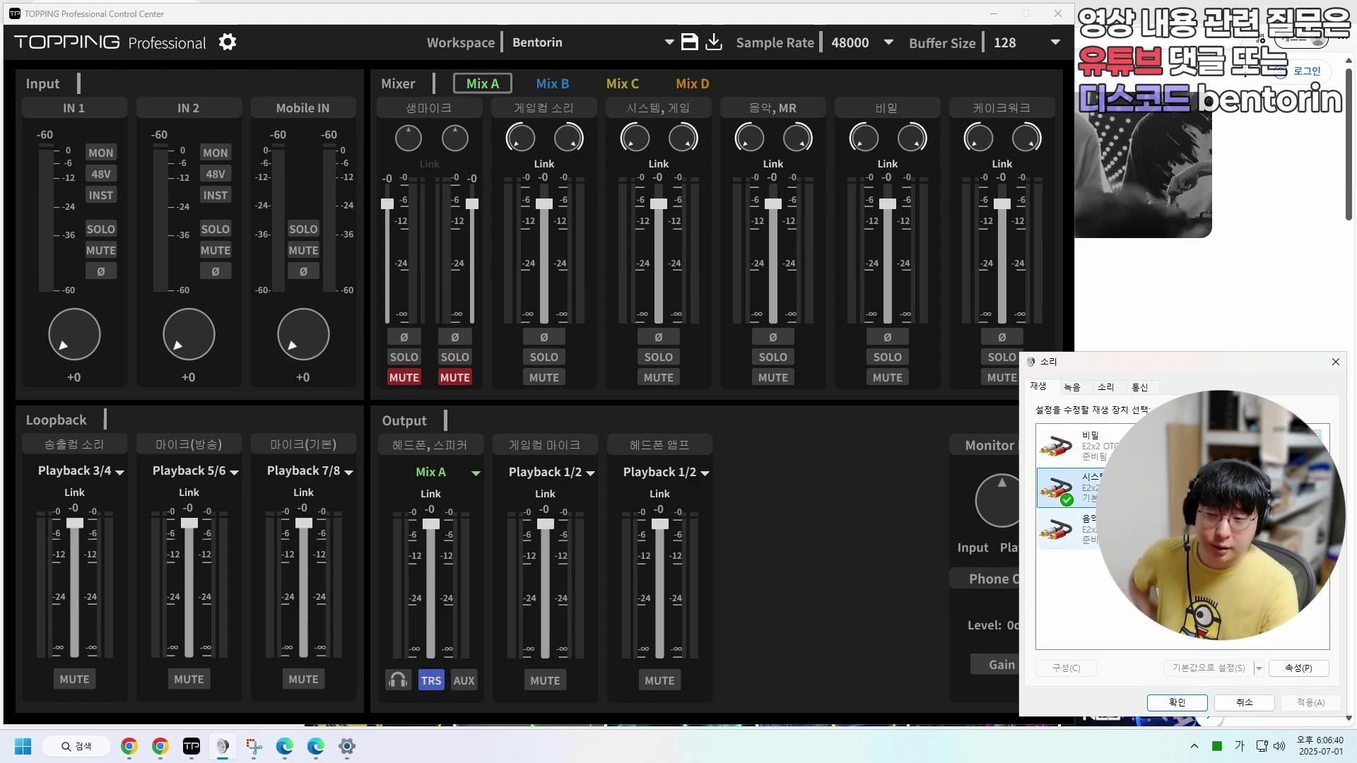
left_click(1074, 446)
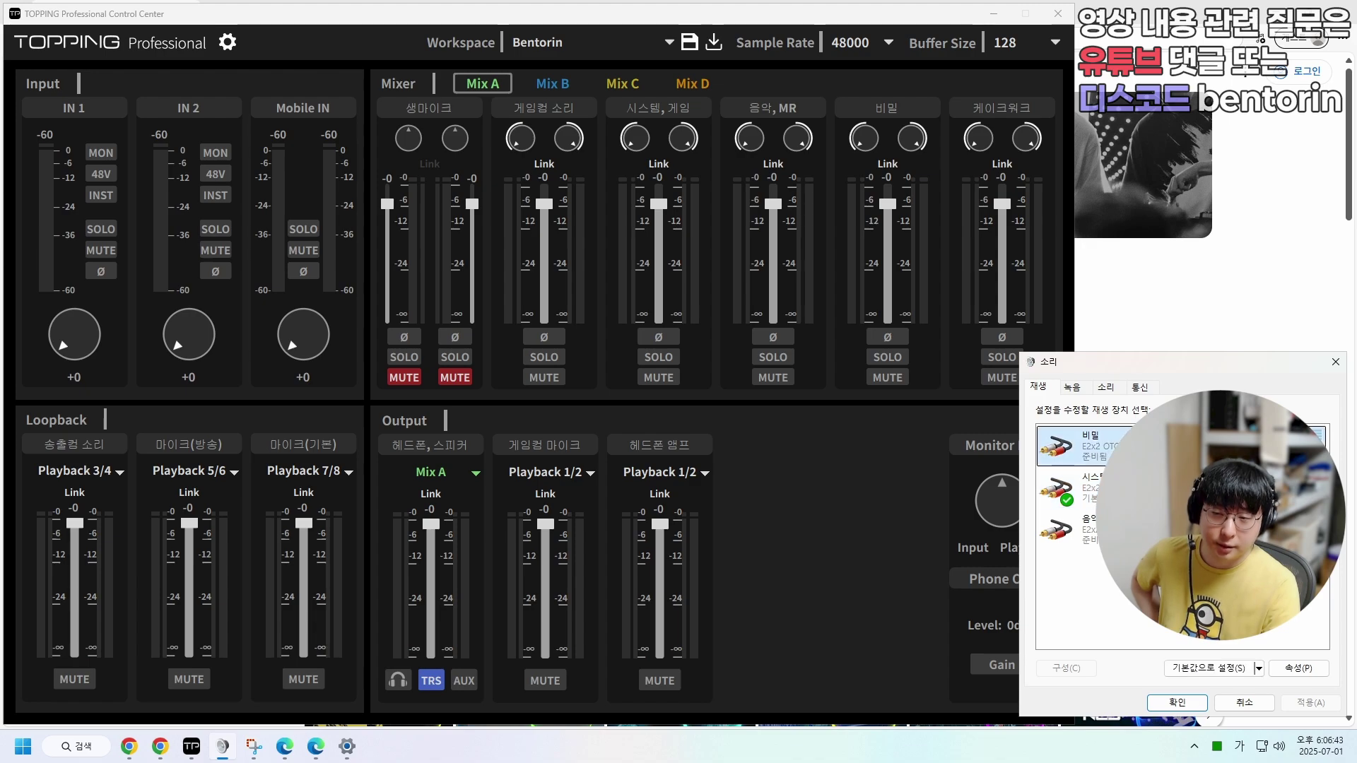
- Set the source of the 송출컴 소리 loopback to Playback 1/2 in the TOPPING Control Center
left_click(746, 609)
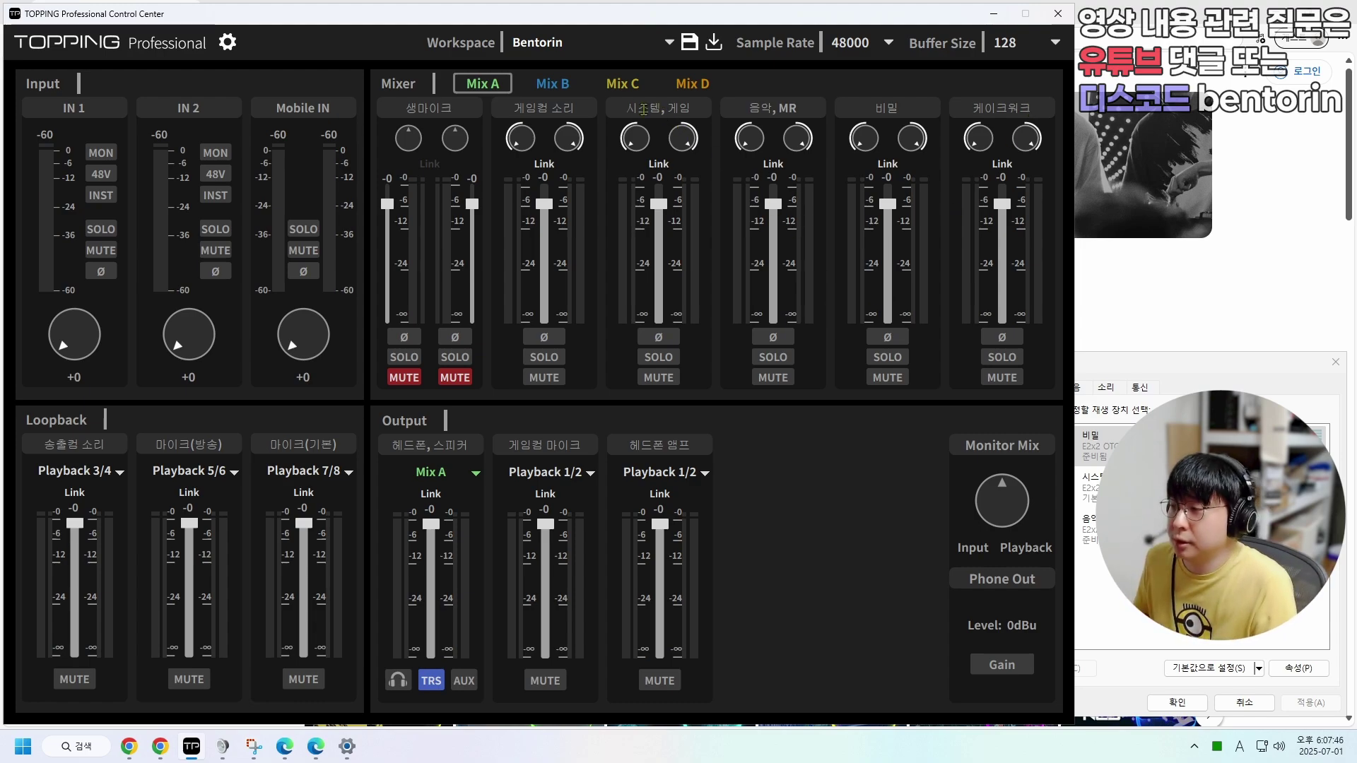
left_click(79, 475)
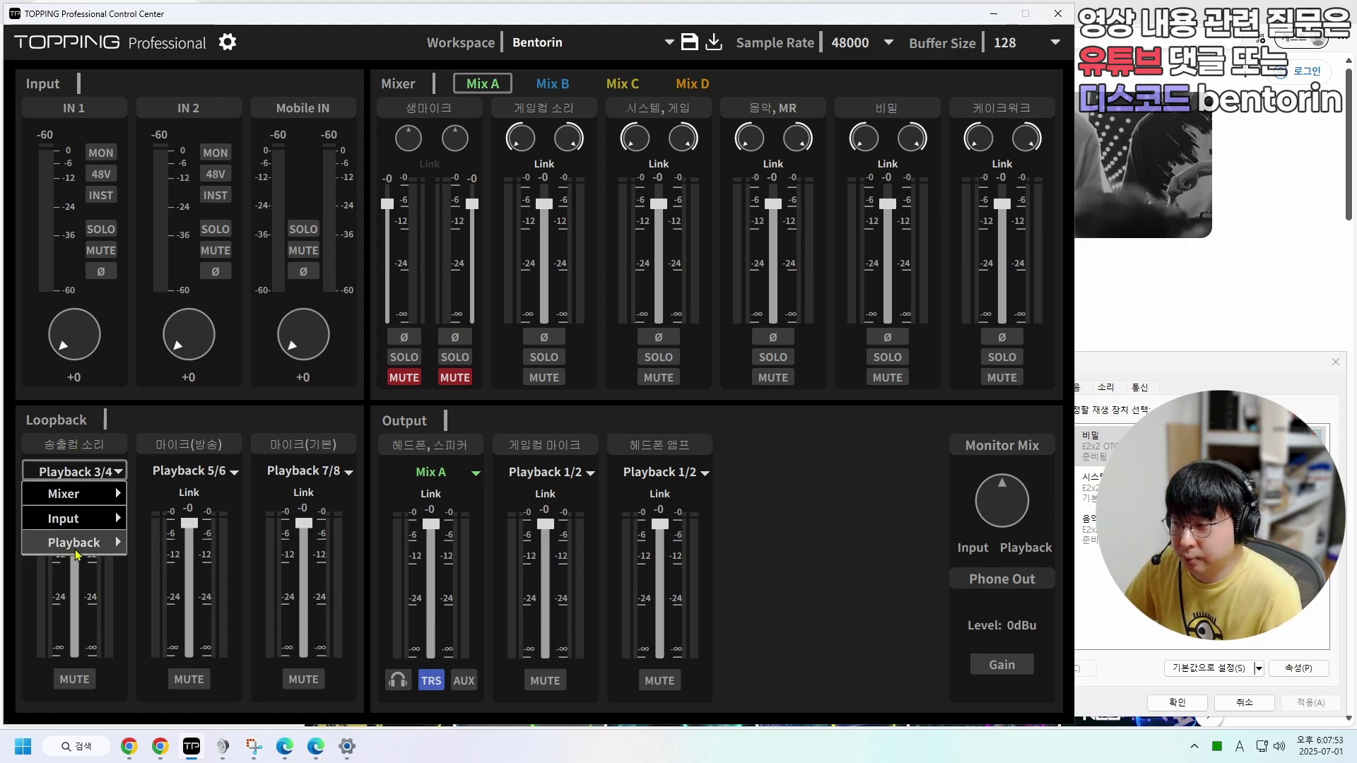
mouse_move(77, 553)
left_click(185, 542)
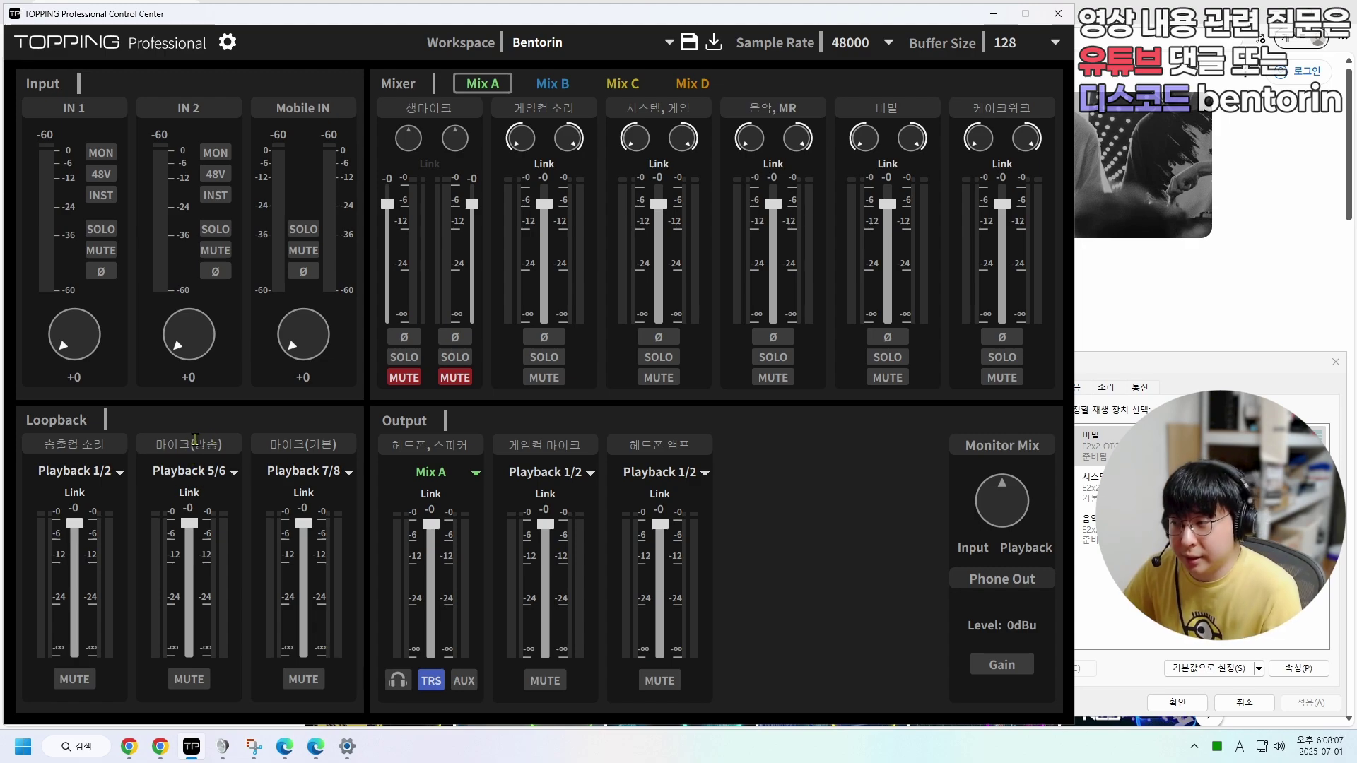
- Rename the 마이크(방송) loopback channel to 마이크(OBS)
left_click(237, 444)
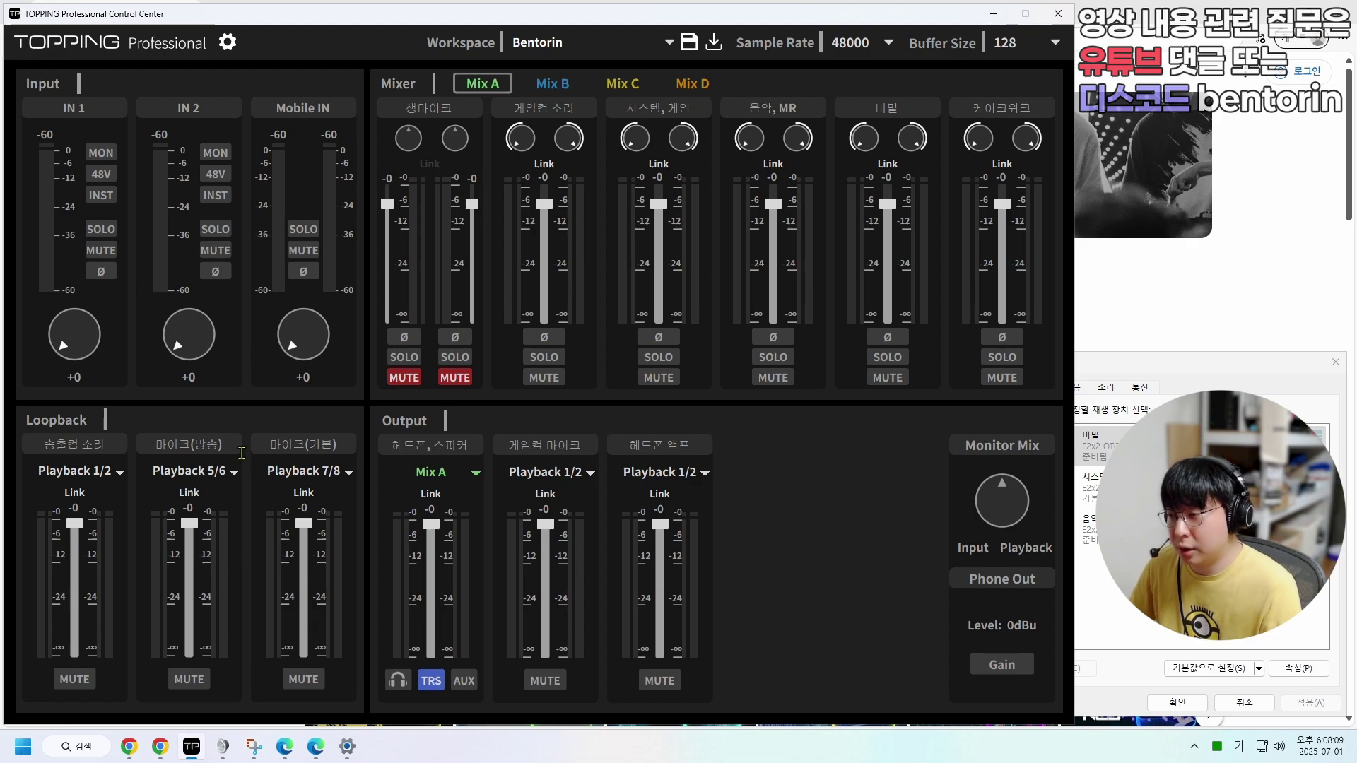
key("BackSpace")
key("BackSpace")
key("BackSpace")
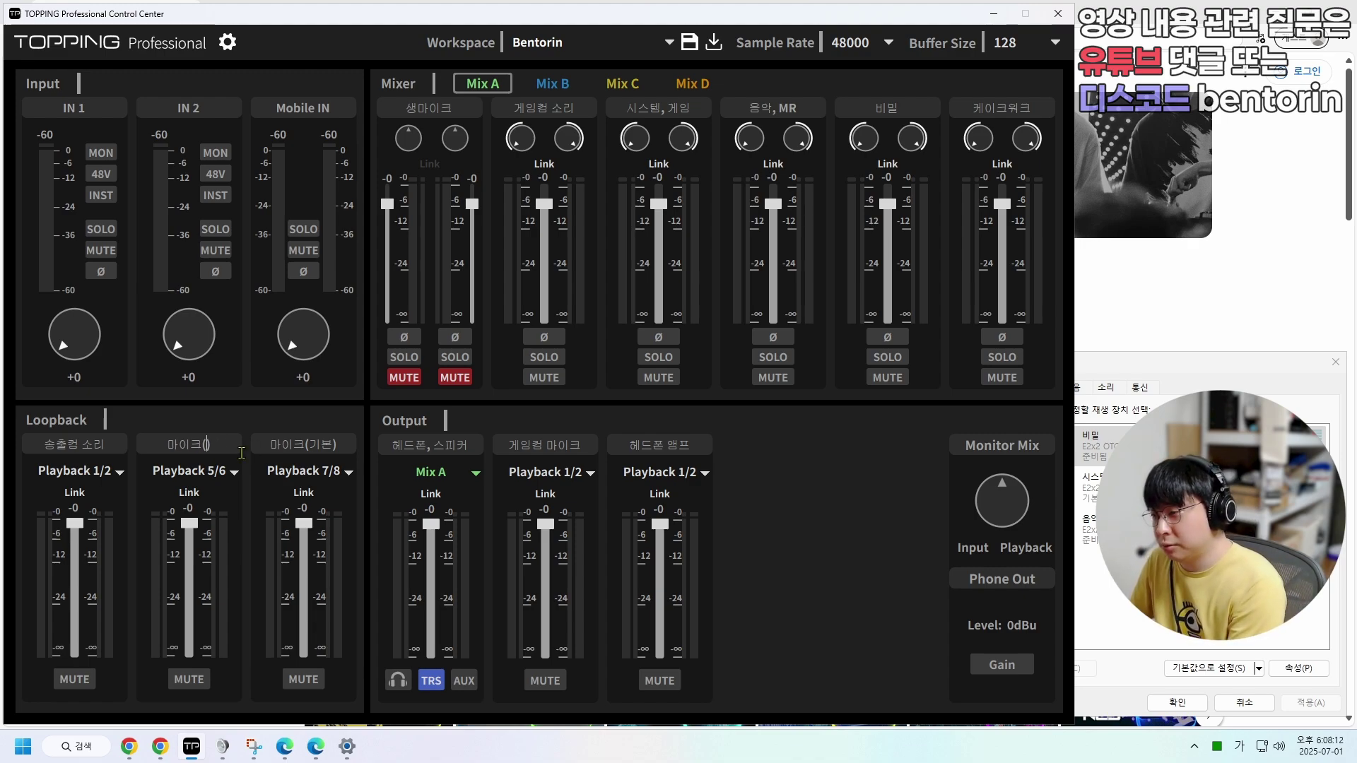
key("Hangul")
type("OBS)")
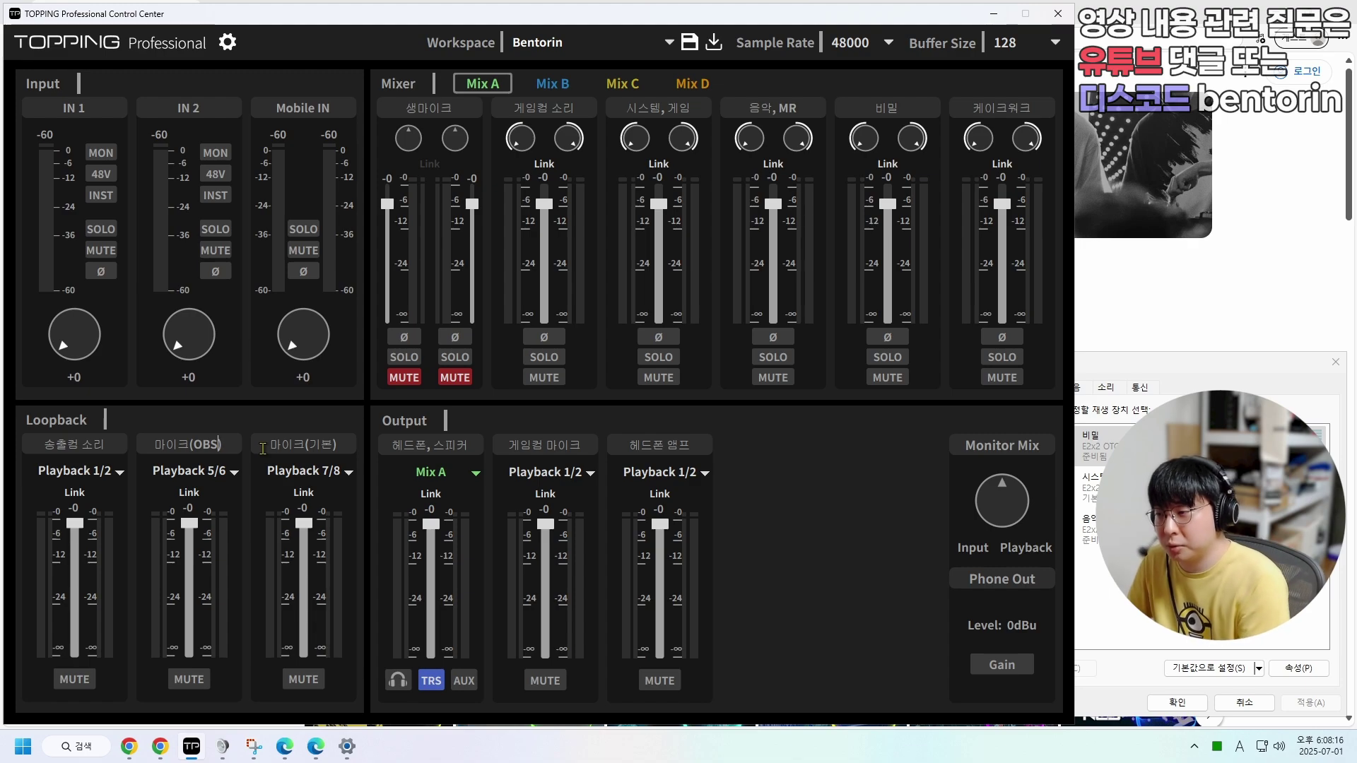
- Rename the 마이크(OBS) loopback channel back to 마이크(방송)
key("BackSpace")
key("BackSpace")
key("BackSpace")
key("BackSpace")
key("Hangul")
type("방송")
key("Hangul")
type(")")
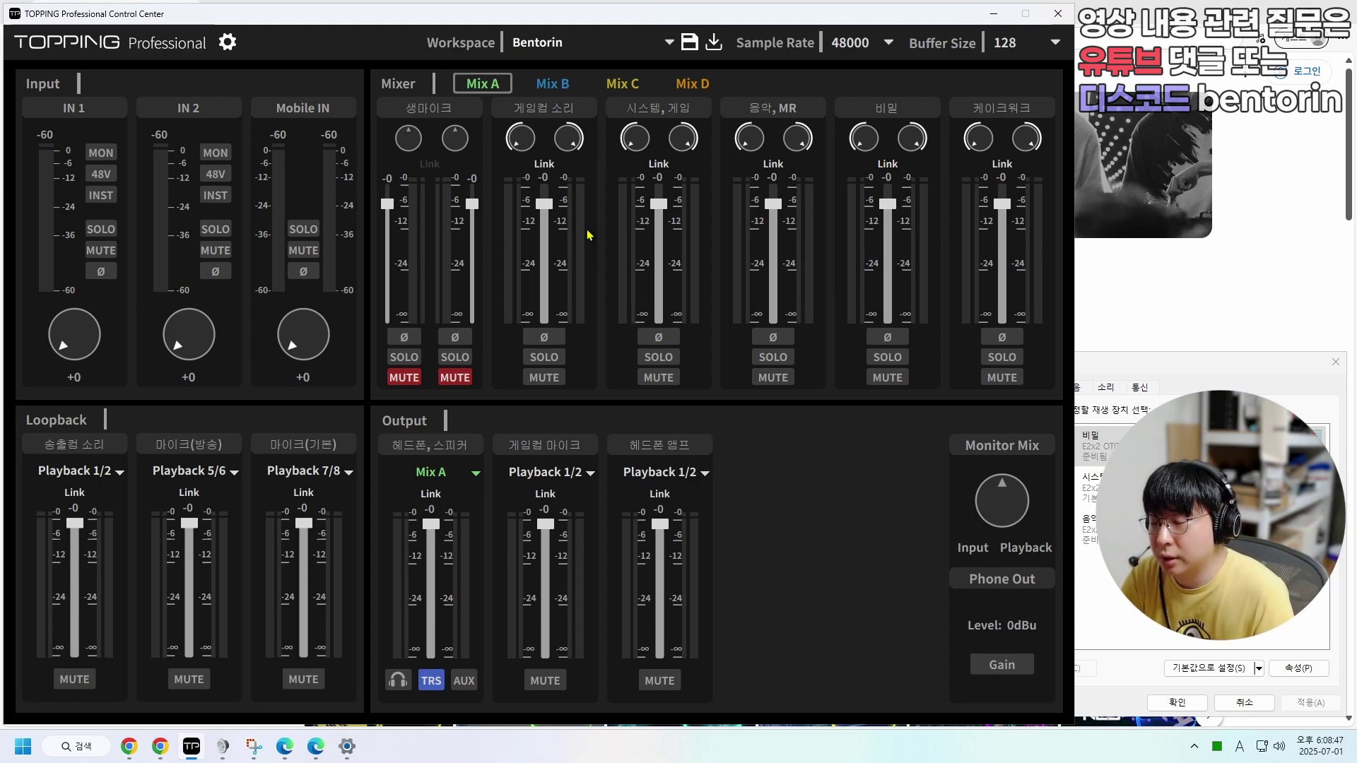
- Set the source of the 마이크(방송) loopback to Mix B
left_click(204, 471)
mouse_move(212, 486)
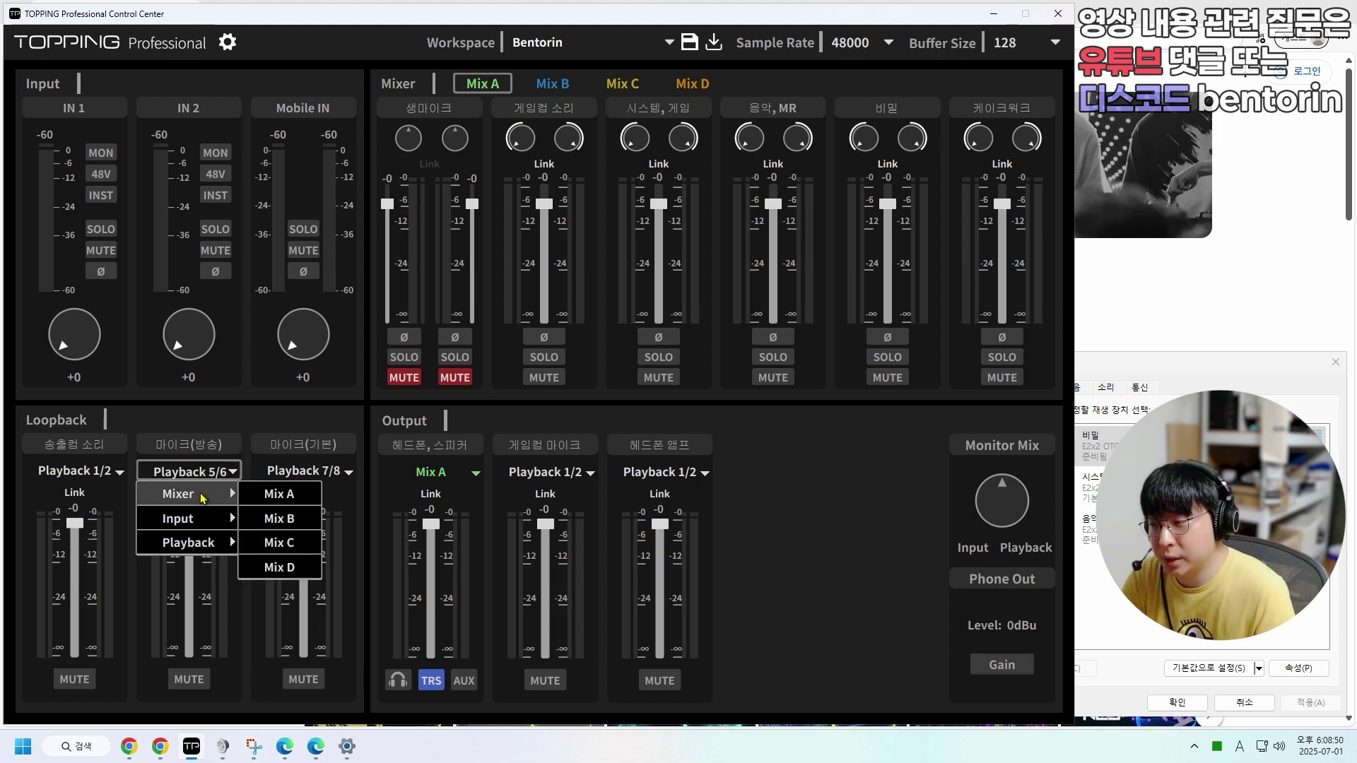
left_click(277, 522)
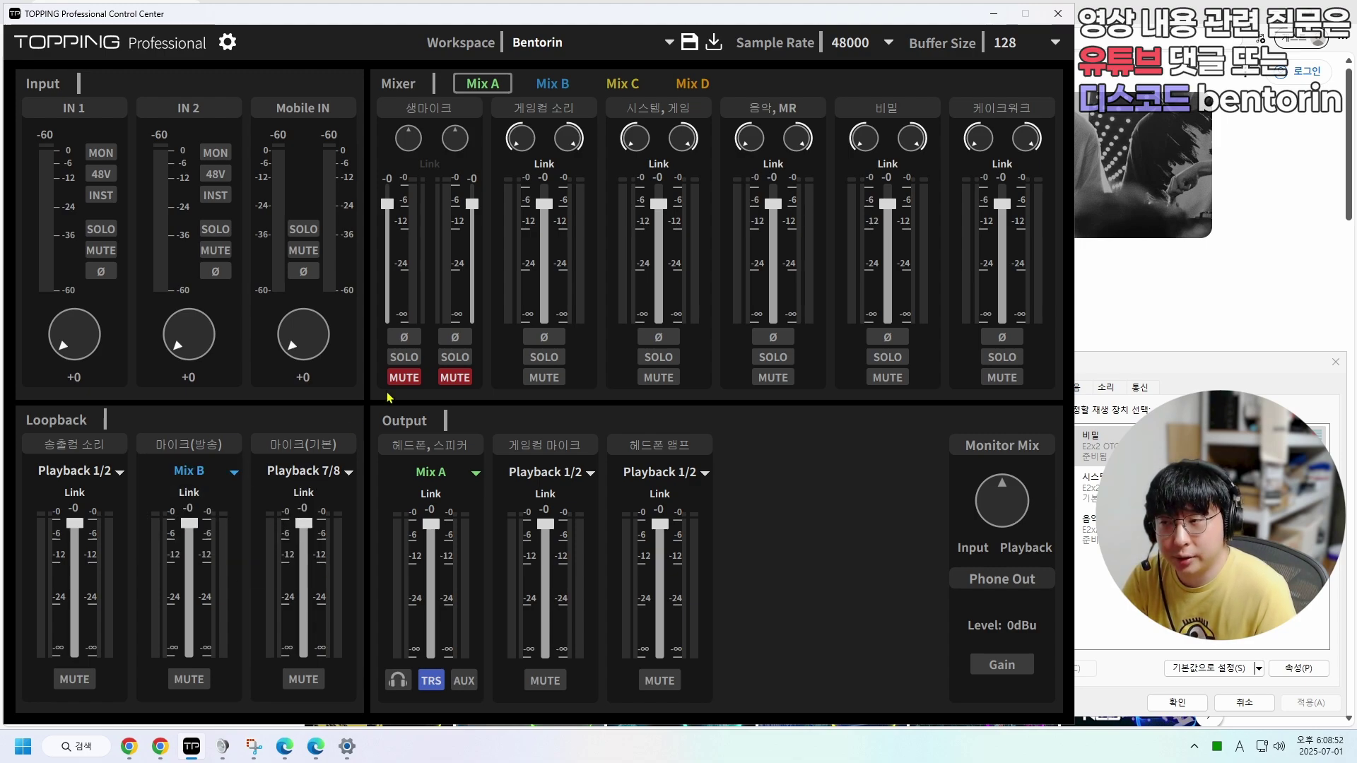
- Mute every channel except 케이크워크 in Mix B, including both 생마이크 channels
left_click(567, 86)
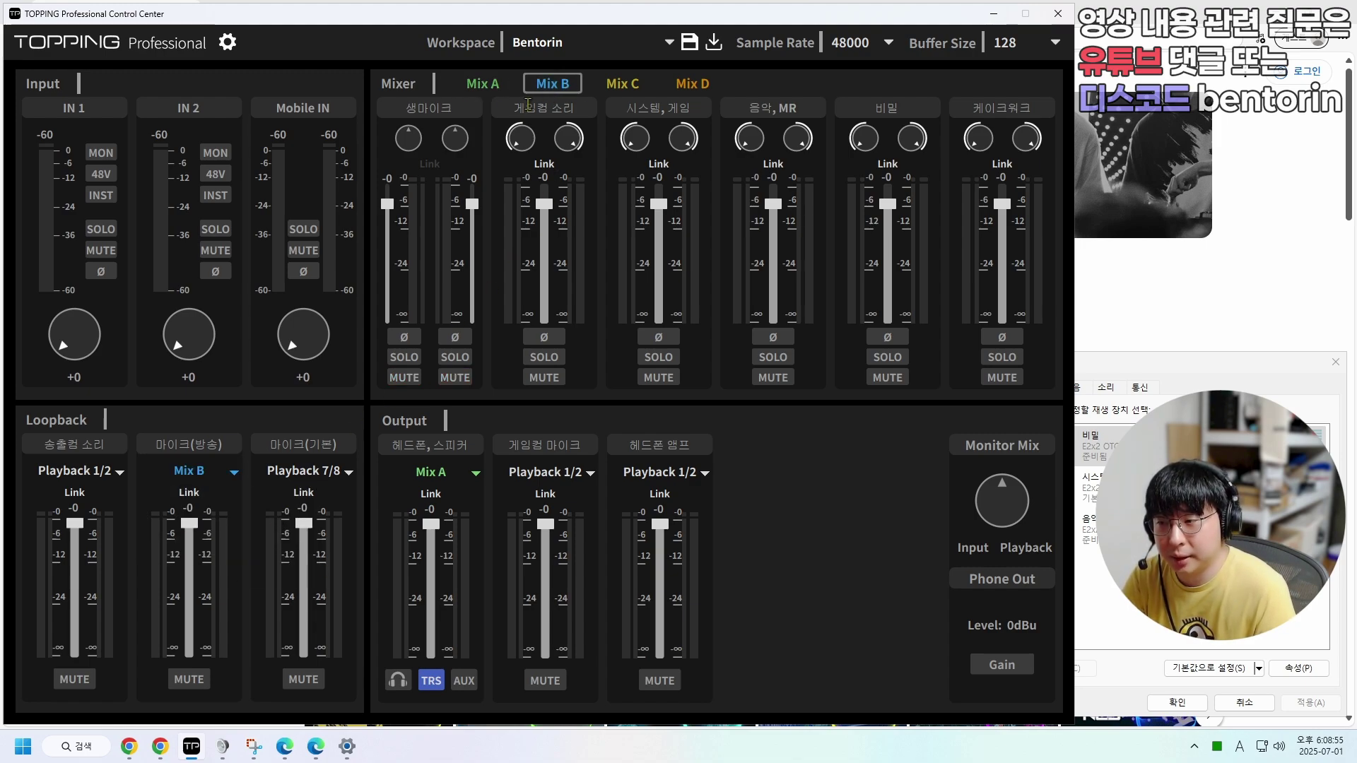
left_click(405, 378)
left_click(455, 377)
left_click(544, 377)
left_click(658, 377)
left_click(773, 377)
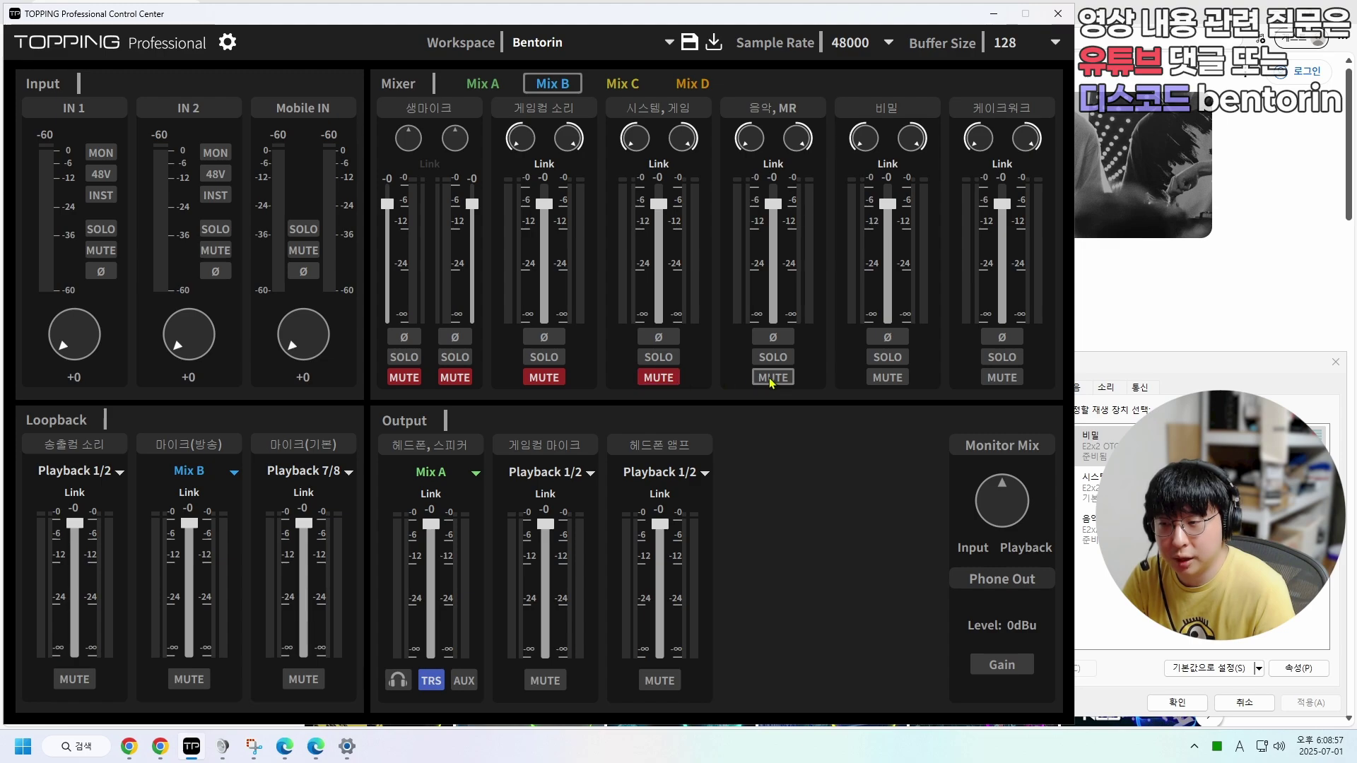
left_click(887, 378)
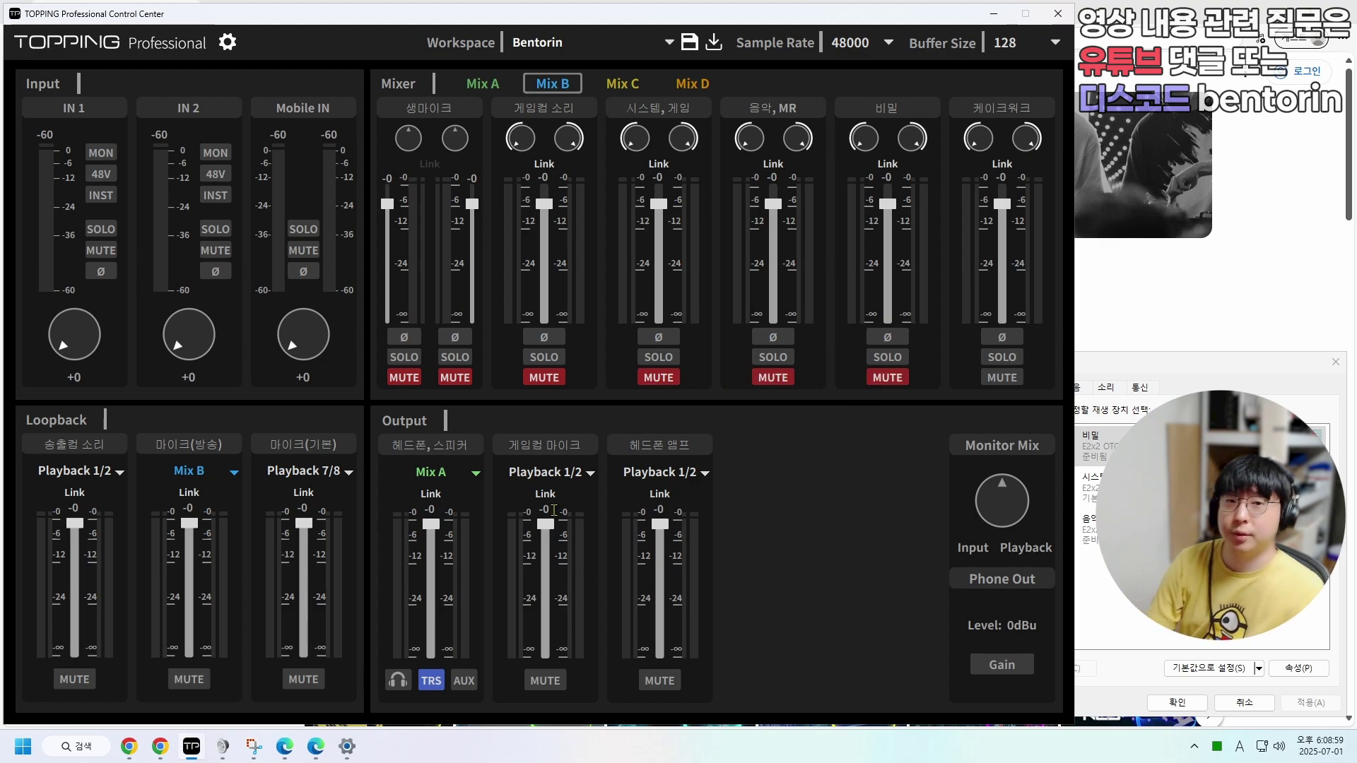
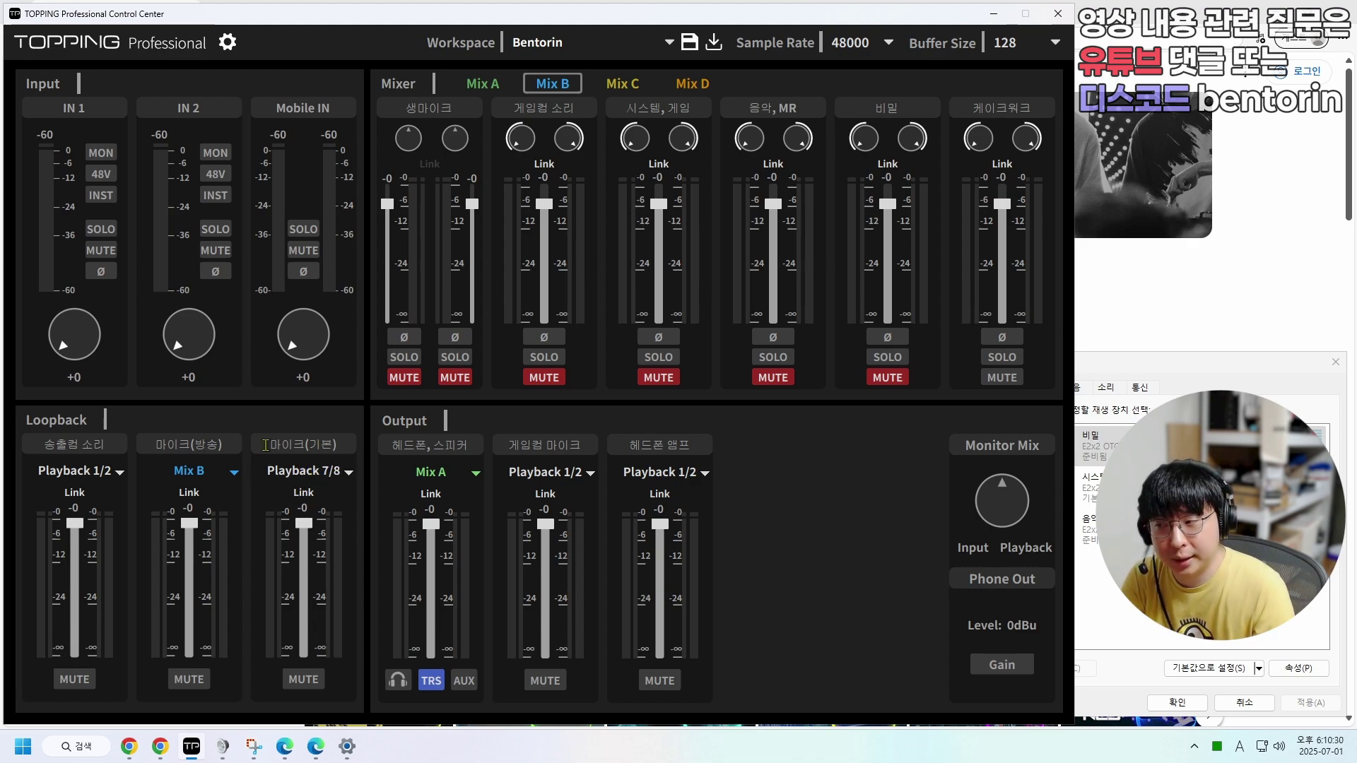
- Set the source of the 마이크(기본) loopback to Mix C
left_click(301, 472)
mouse_move(311, 493)
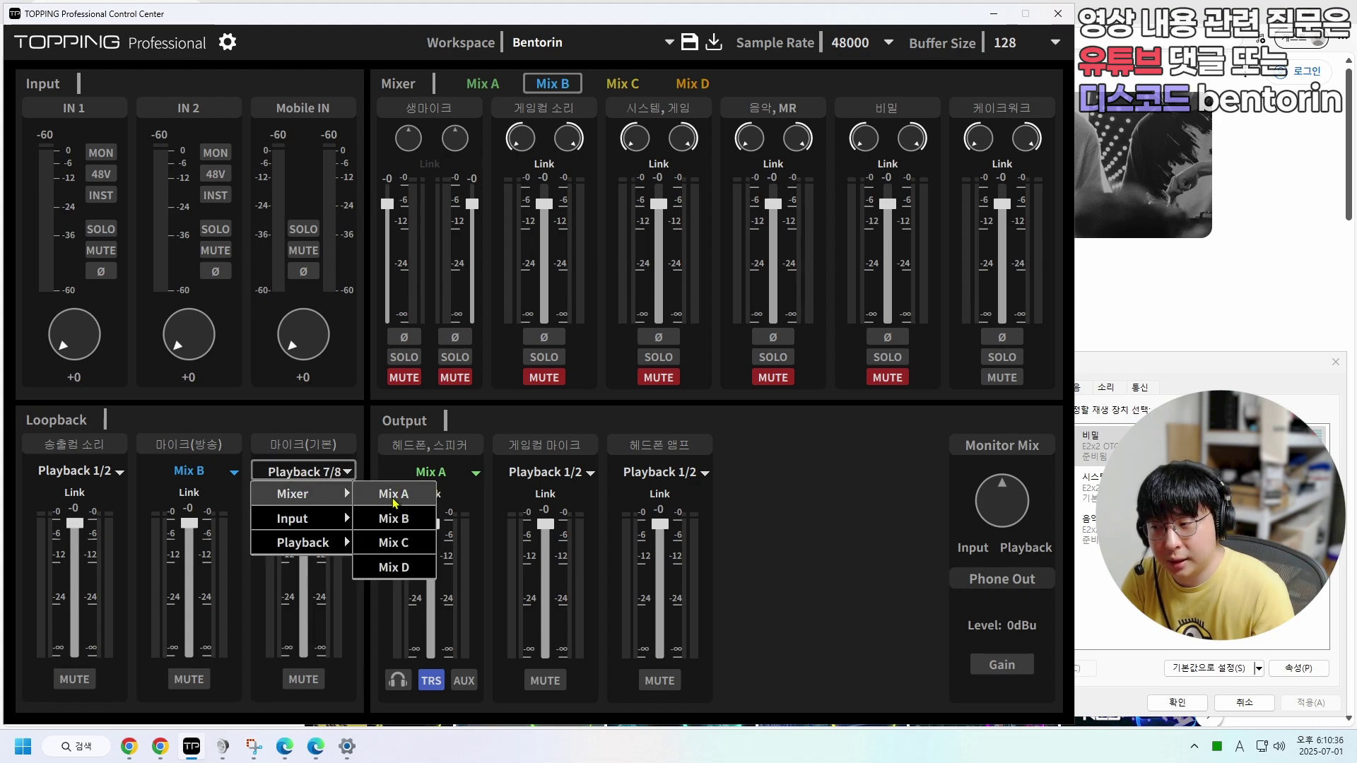
left_click(397, 546)
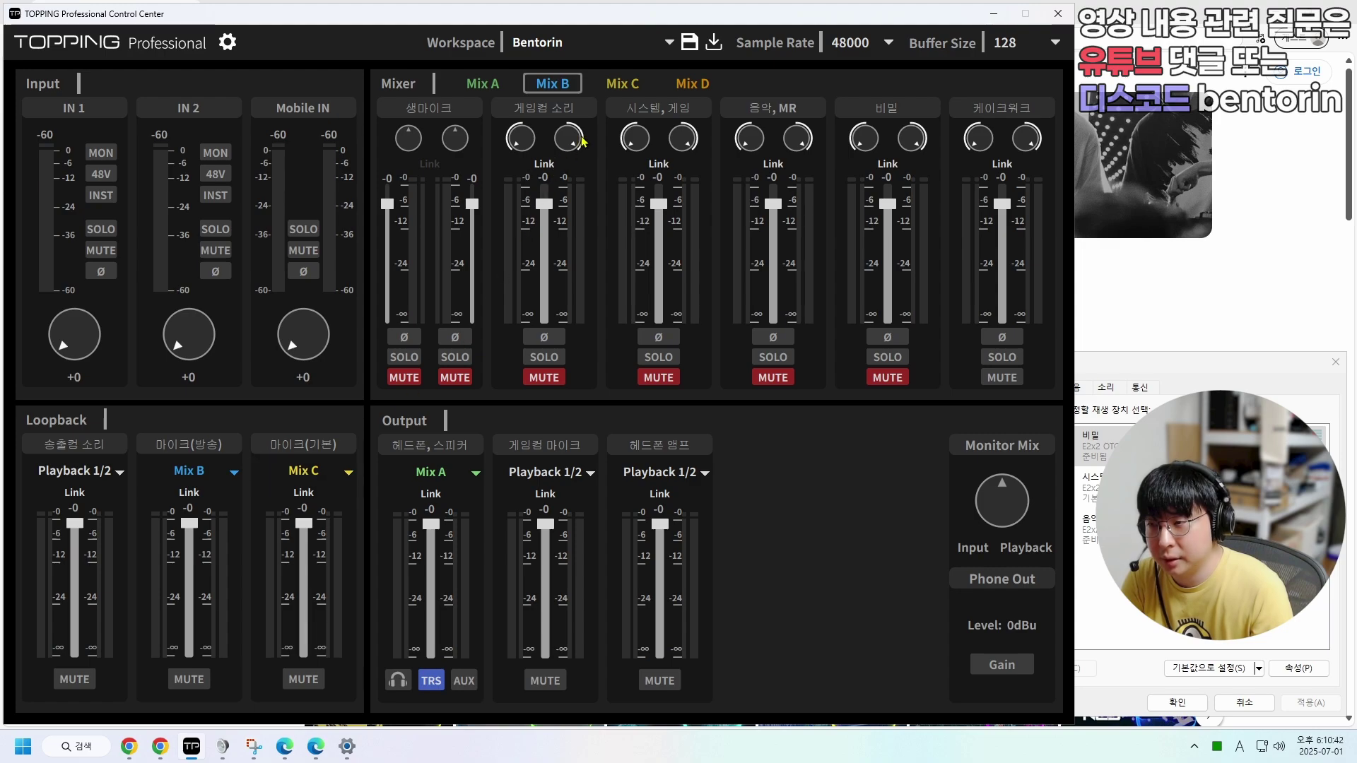
- Mute every channel in Mix C, including both 생마이크 channels, except "음악, MR" and 케이크워크
left_click(623, 85)
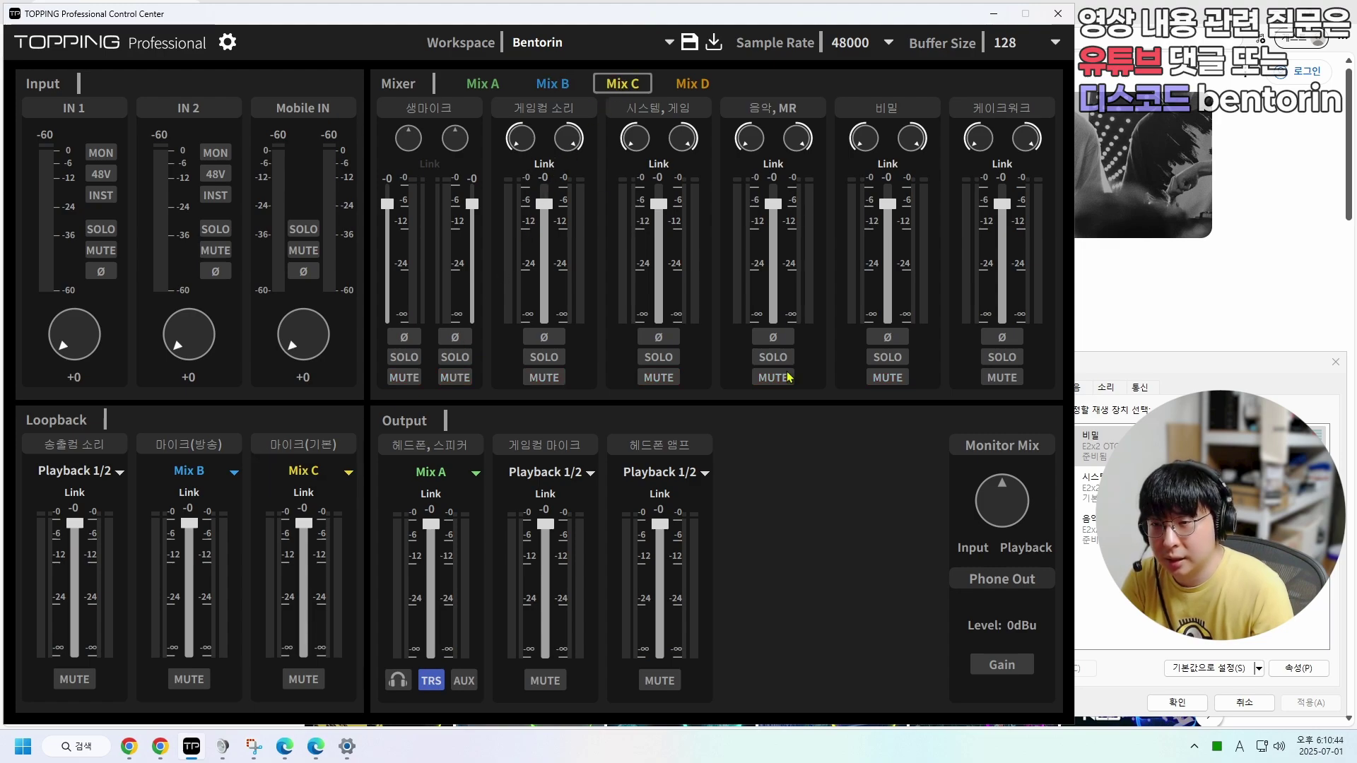
left_click(888, 379)
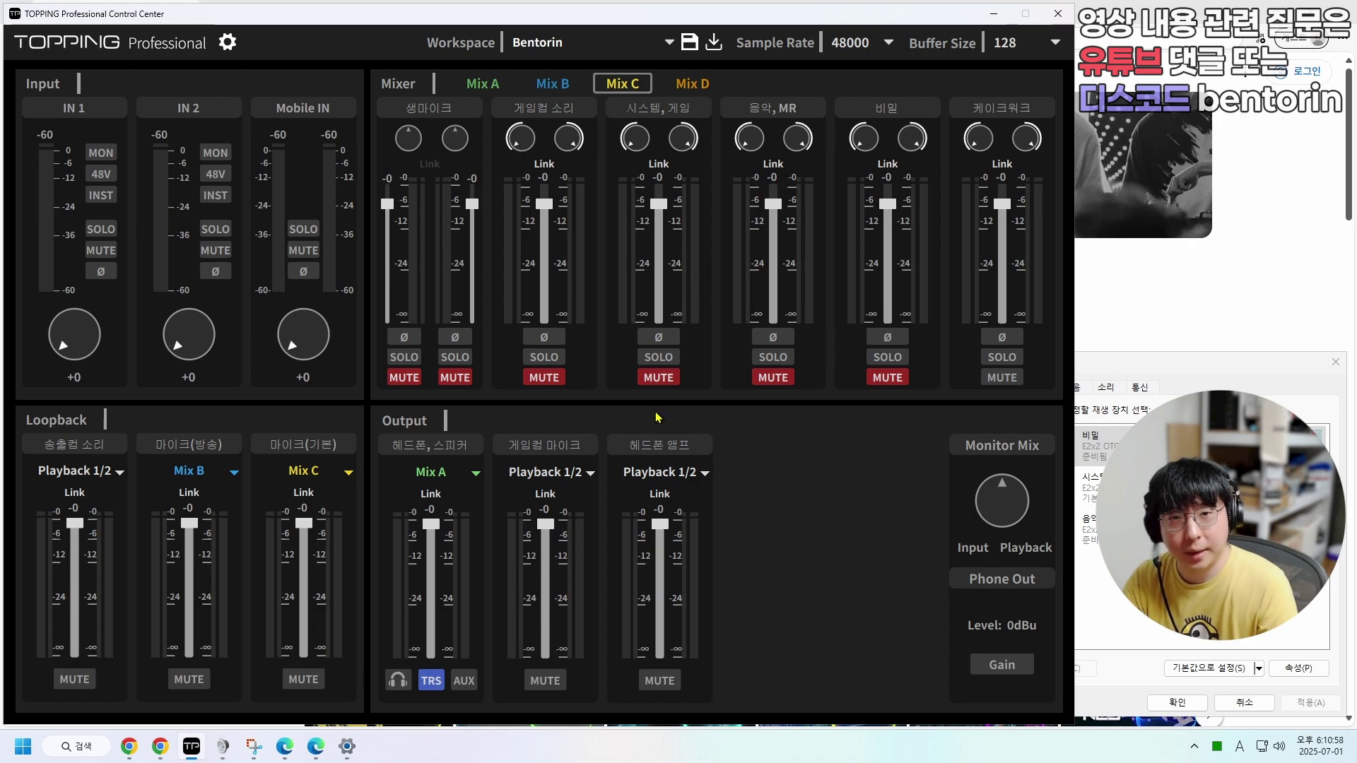
left_click(773, 377)
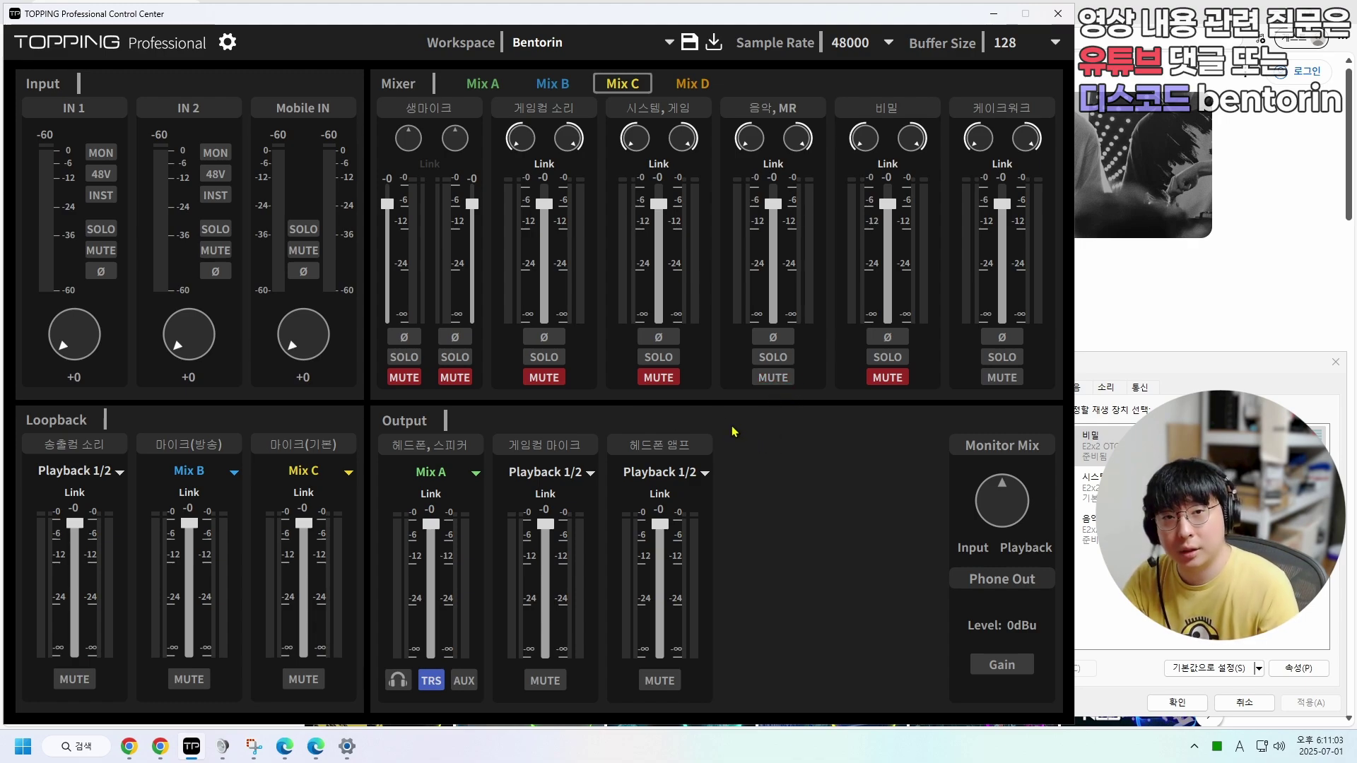
- Set the source of the 게임컴 마이크 output to Mix C
left_click(510, 445)
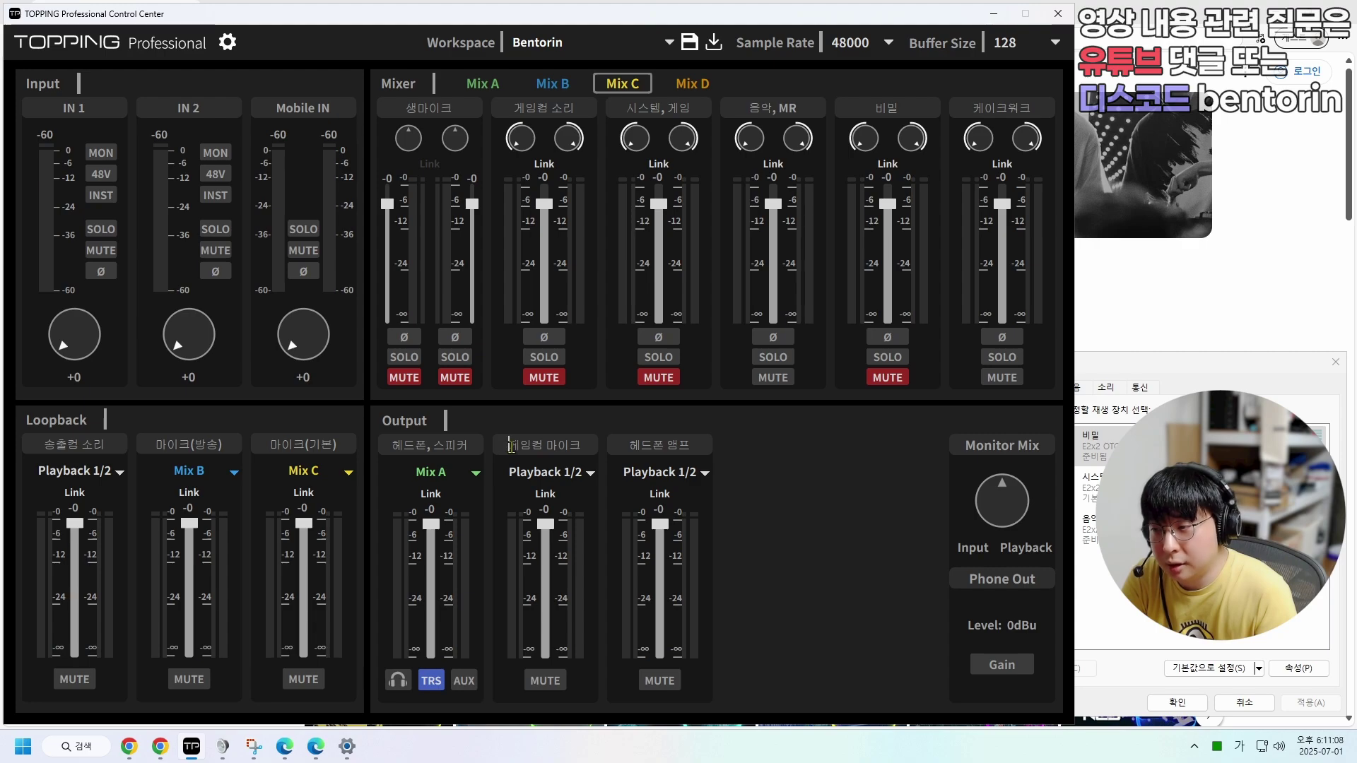
left_click_drag(510, 445, 592, 447)
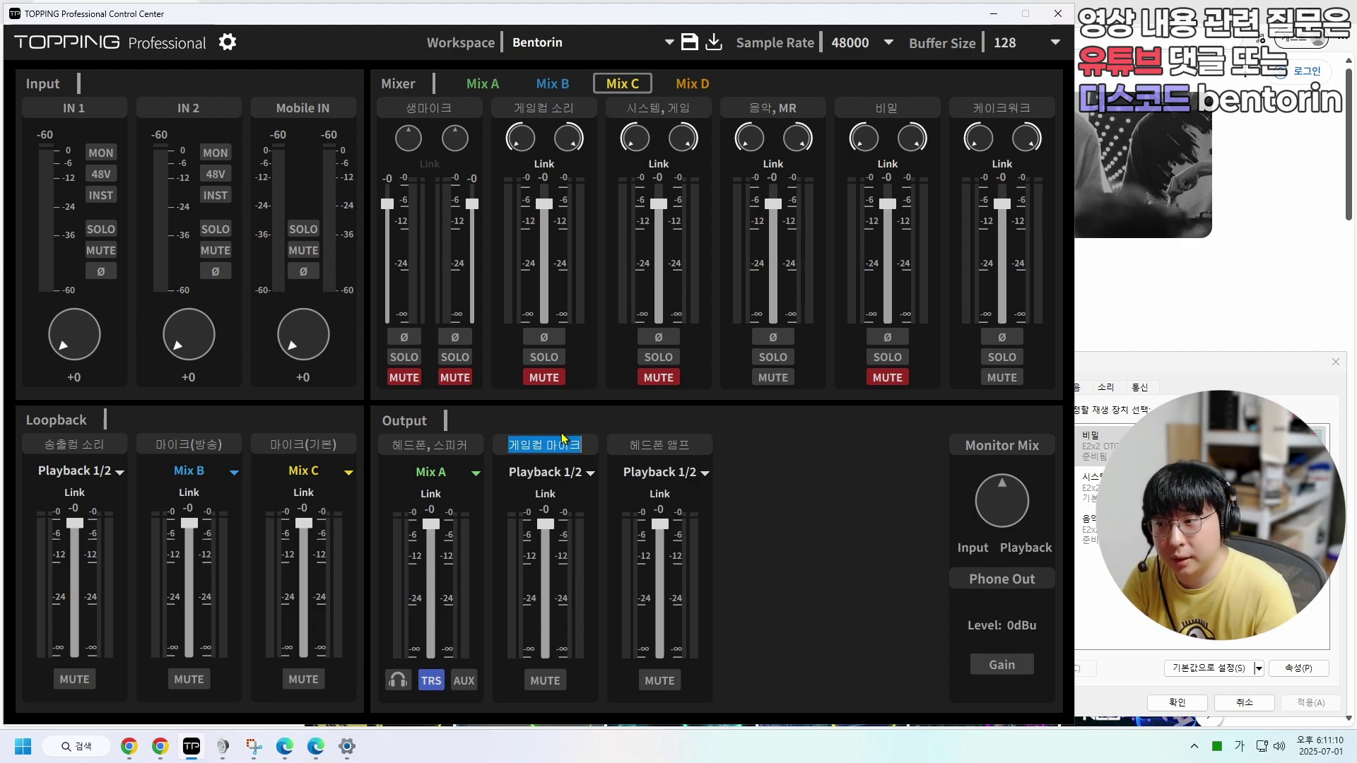
left_click(542, 472)
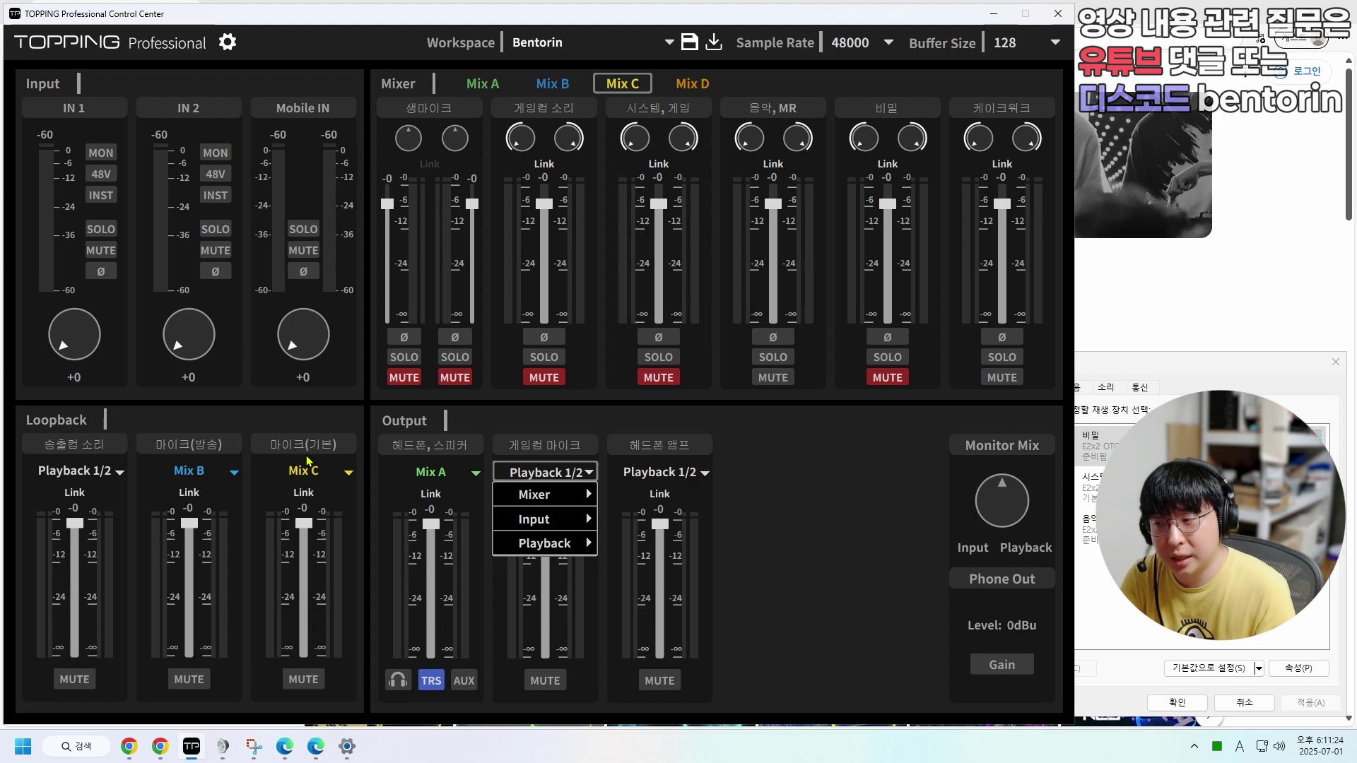
mouse_move(537, 494)
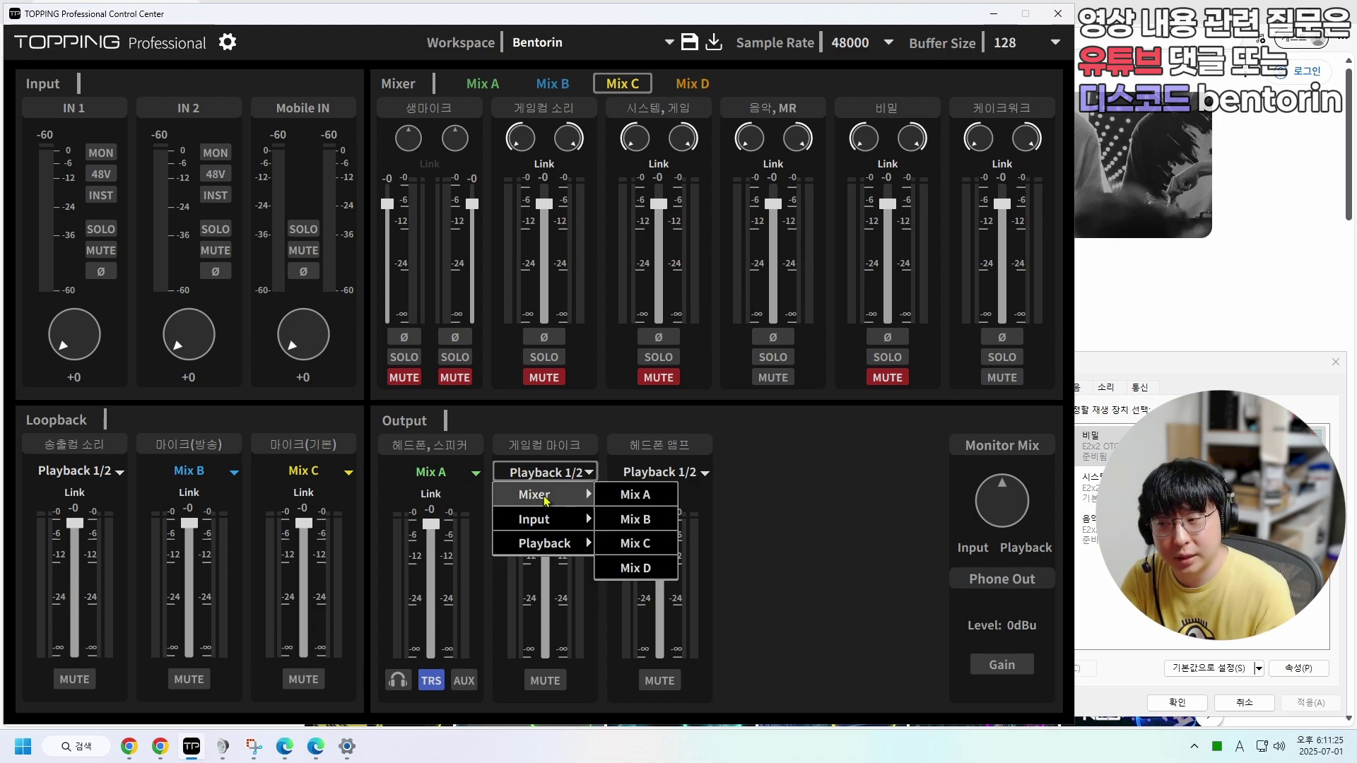
left_click(641, 541)
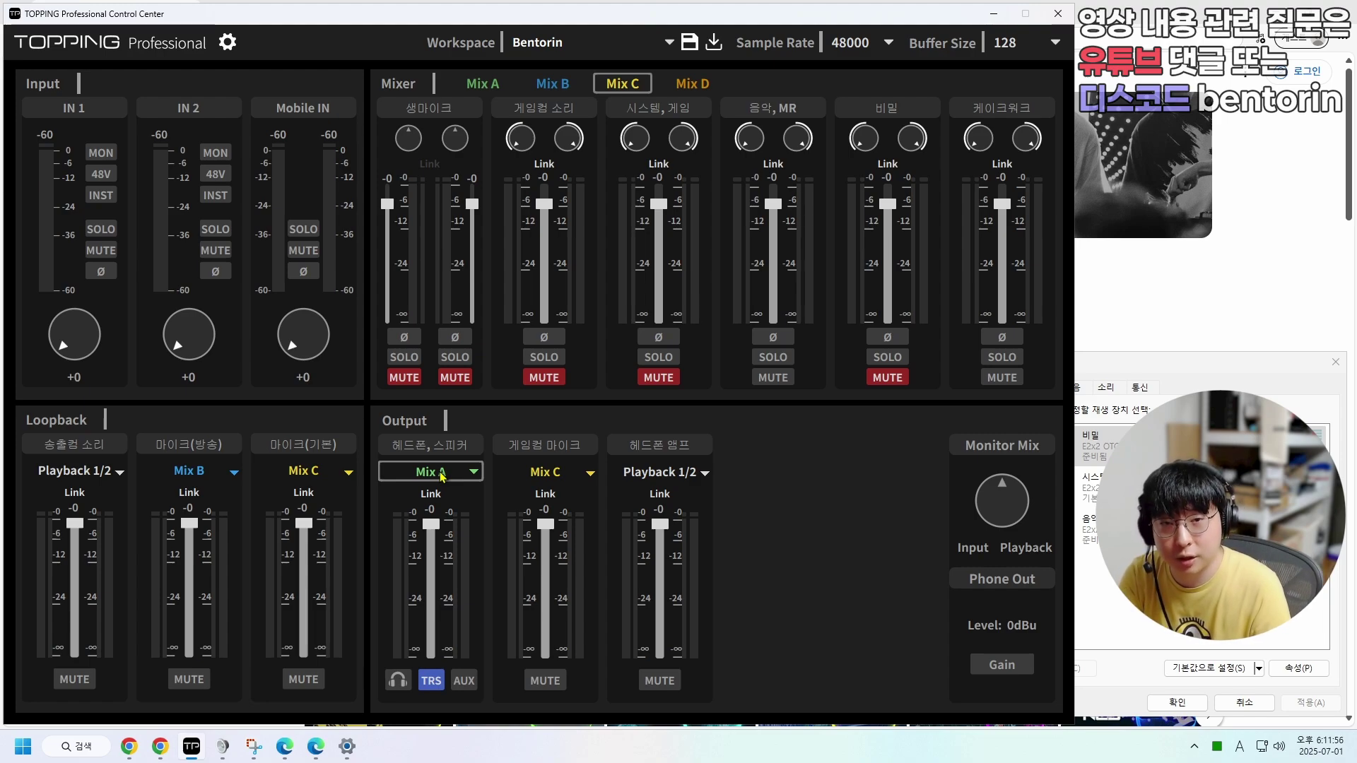
- Set the source of the 헤드폰 앰프 output to Mix D
left_click(622, 469)
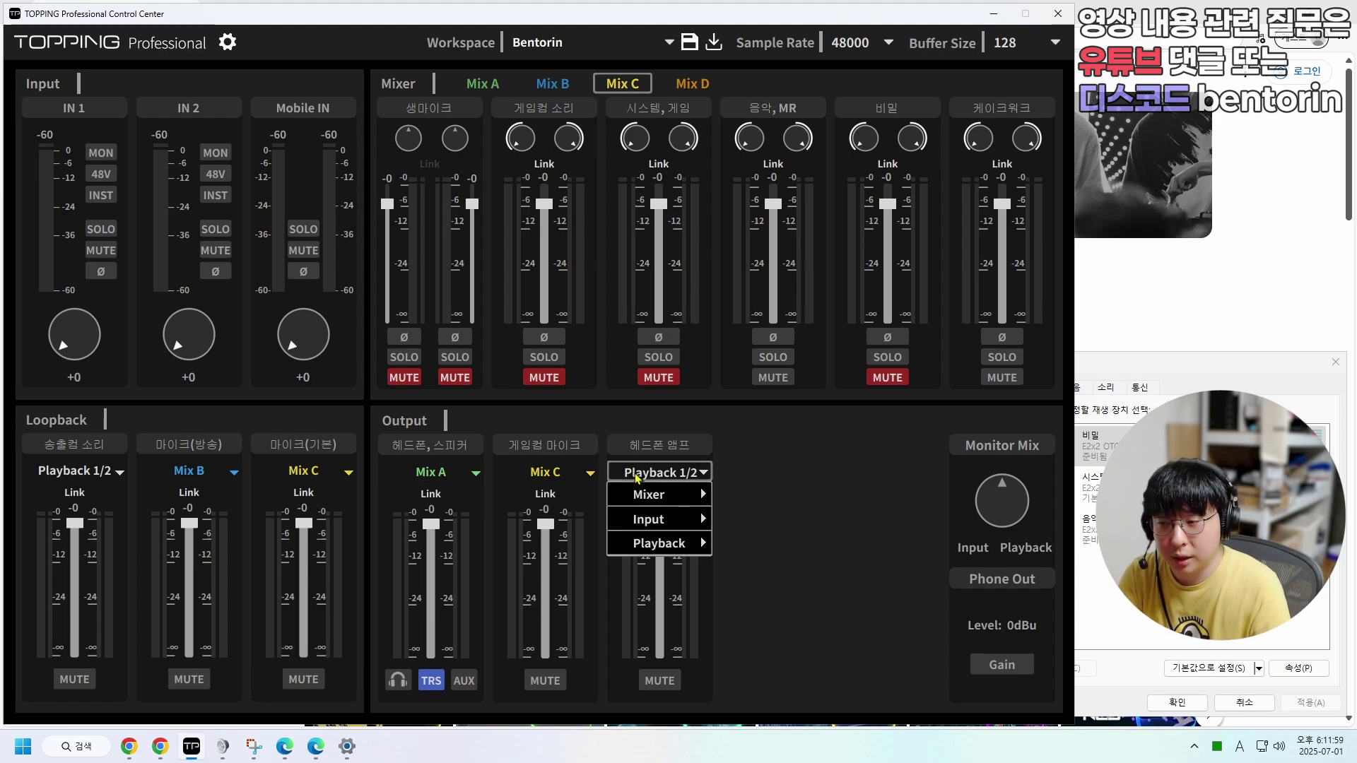
mouse_move(657, 495)
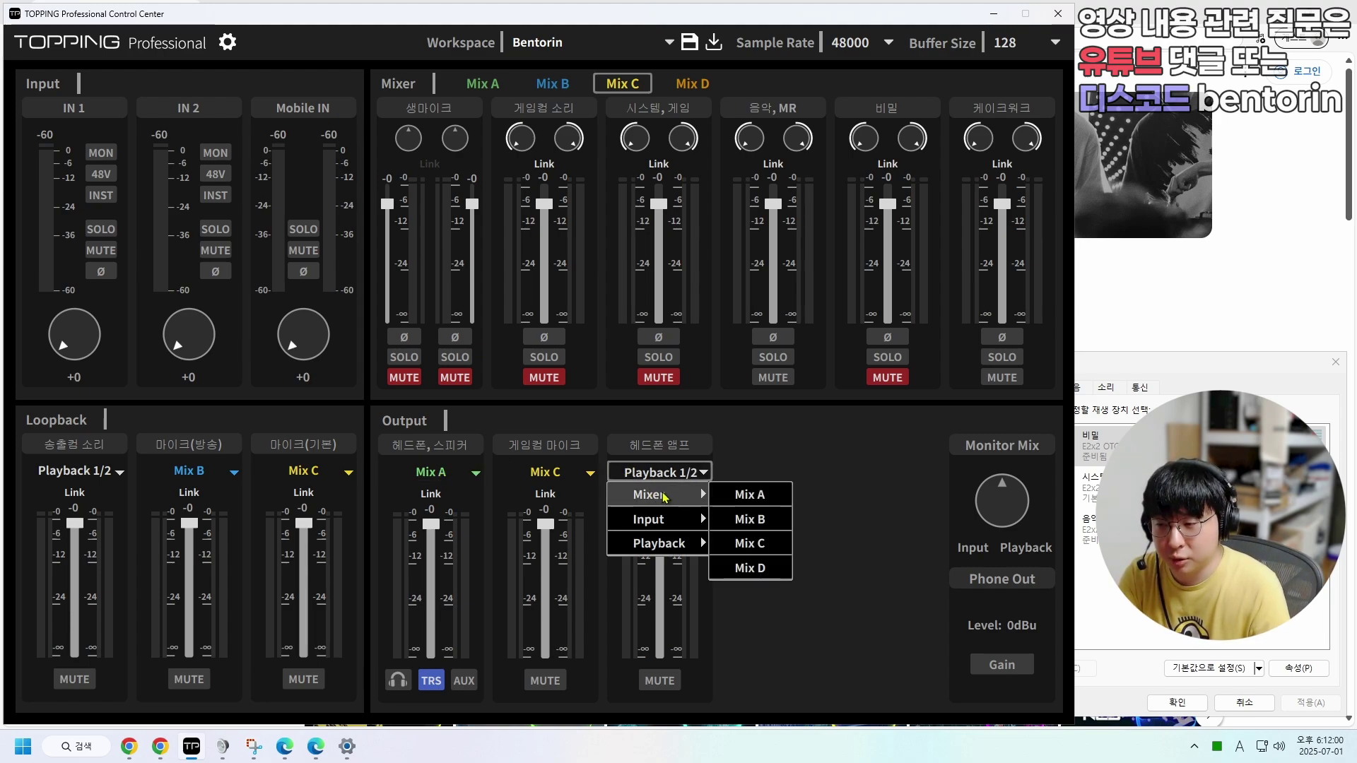
left_click(728, 571)
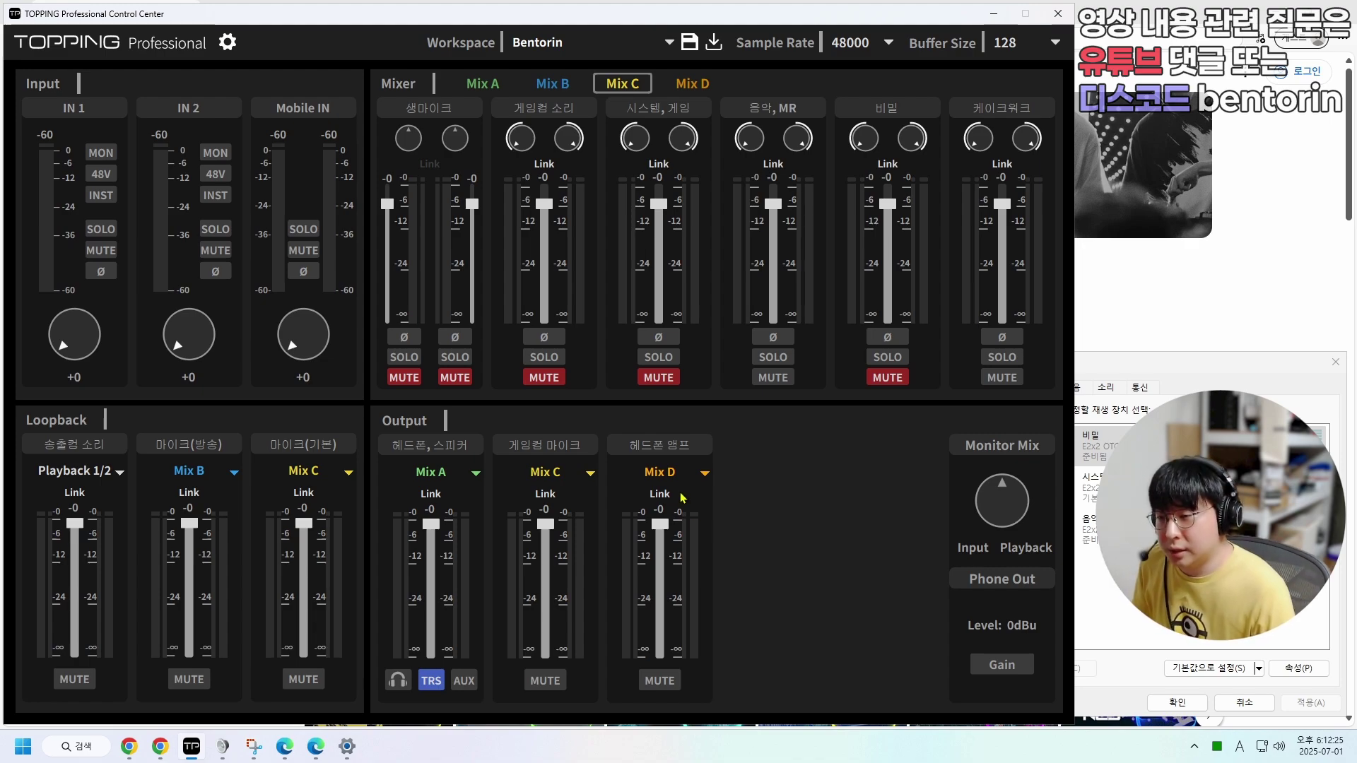
- Mute both 생마이크 channels in Mix D
left_click(689, 84)
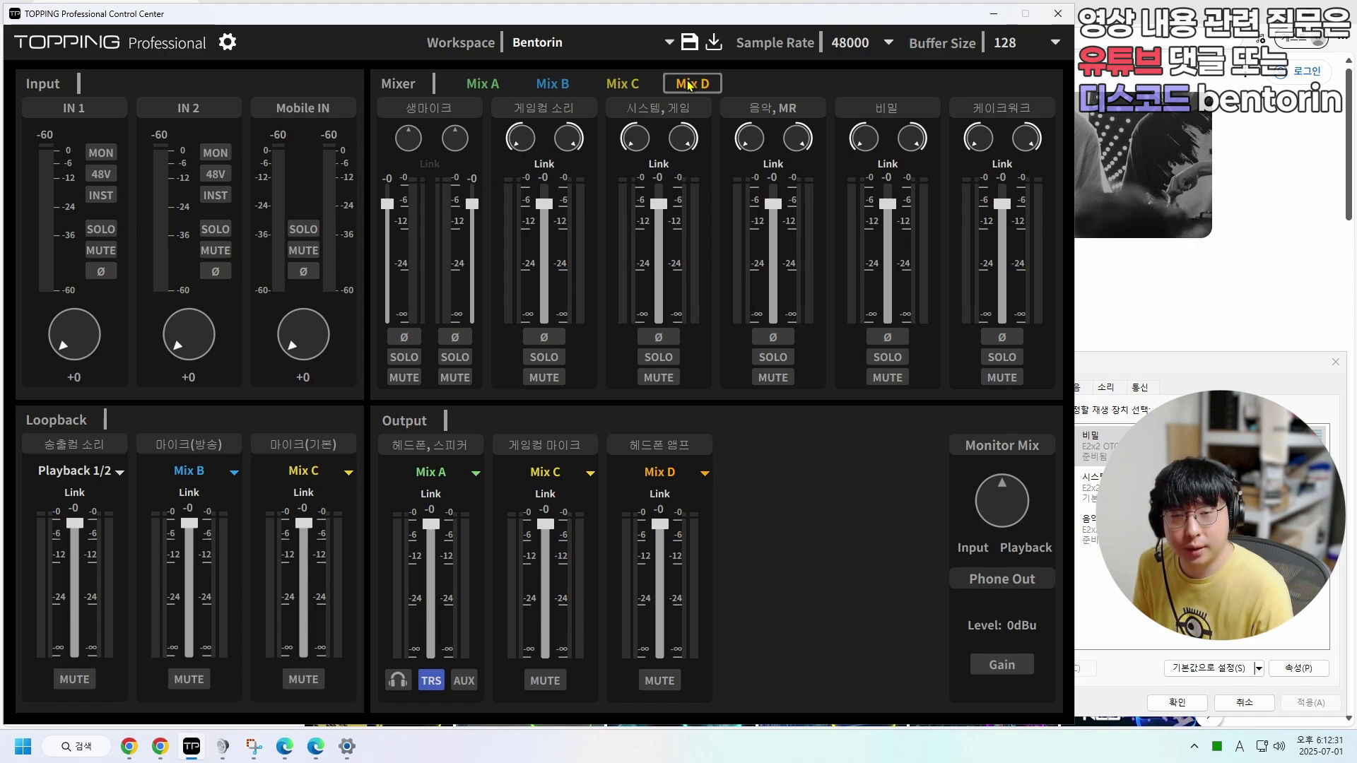
left_click(404, 378)
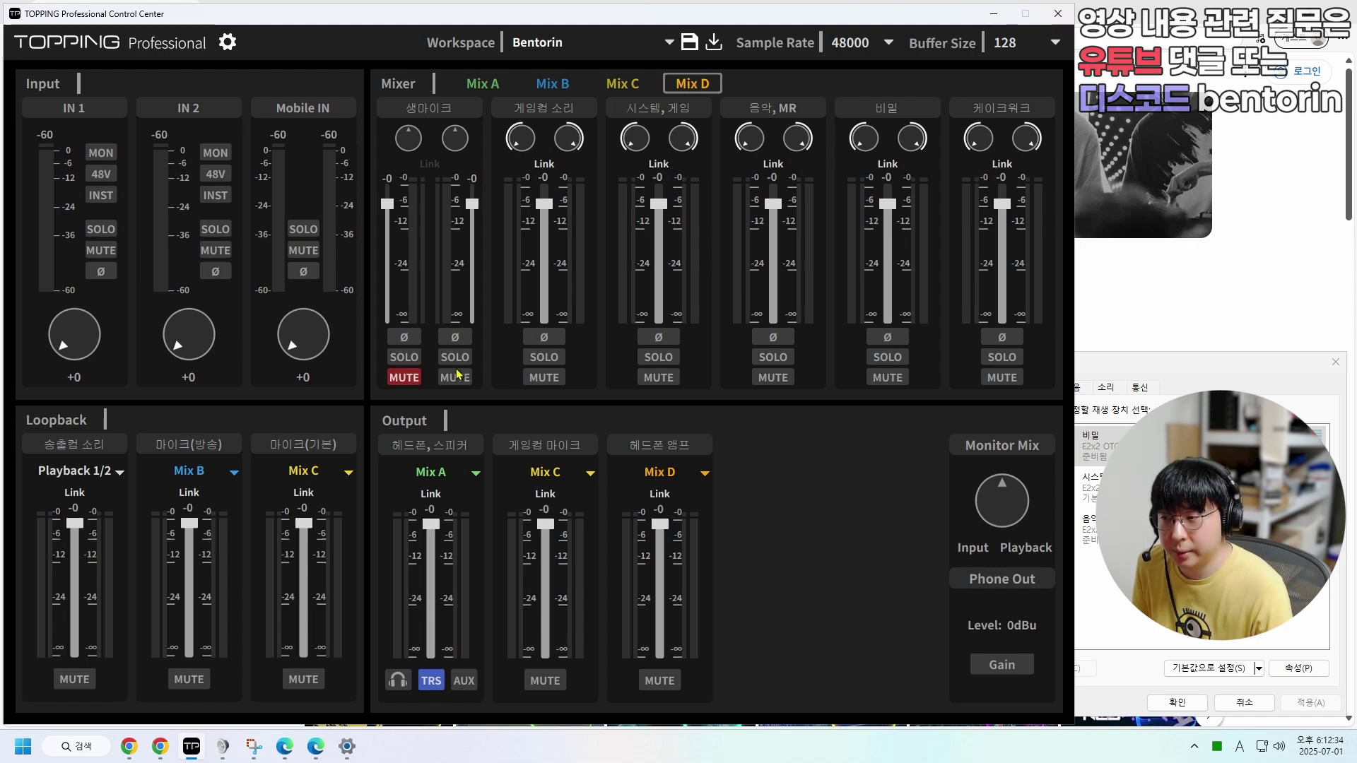
left_click(456, 376)
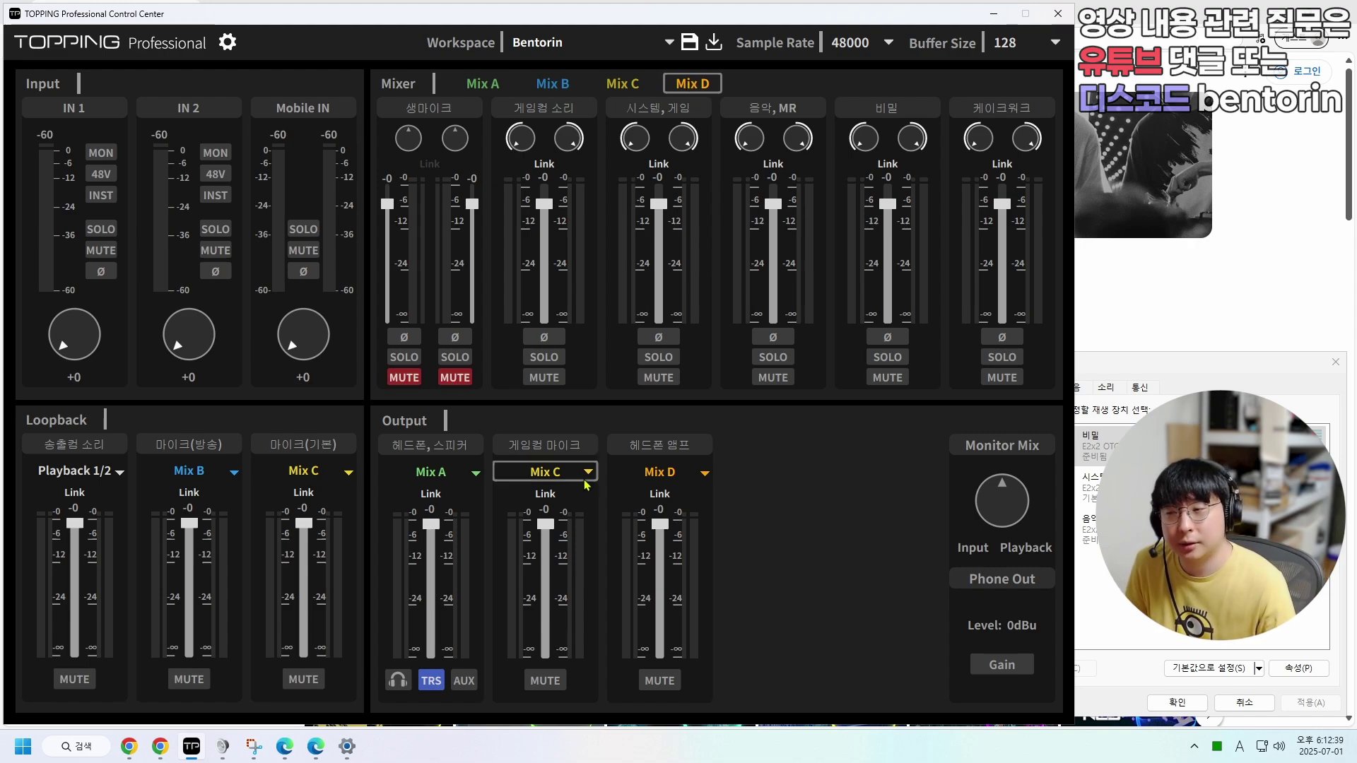
- Display Mix A and switch on 48V phantom power for IN 1
left_click(482, 84)
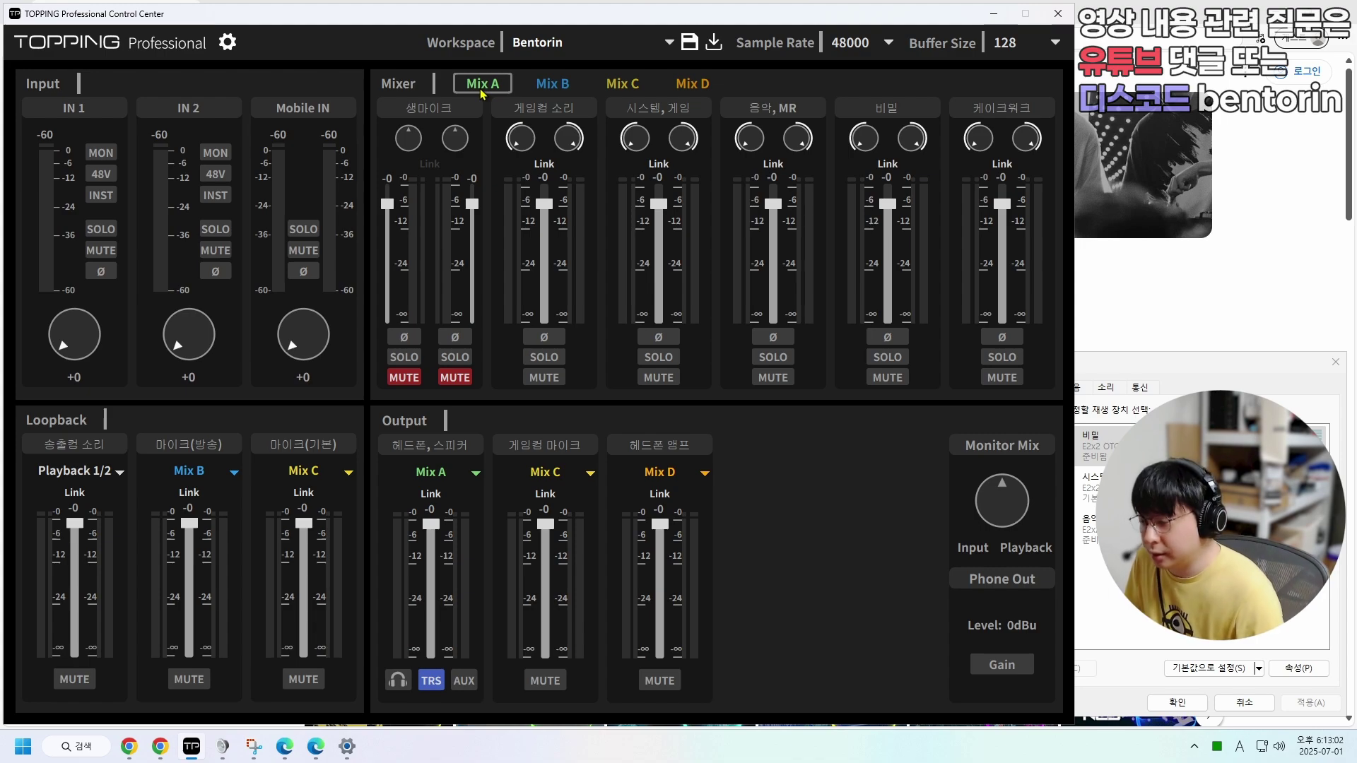
left_click(103, 175)
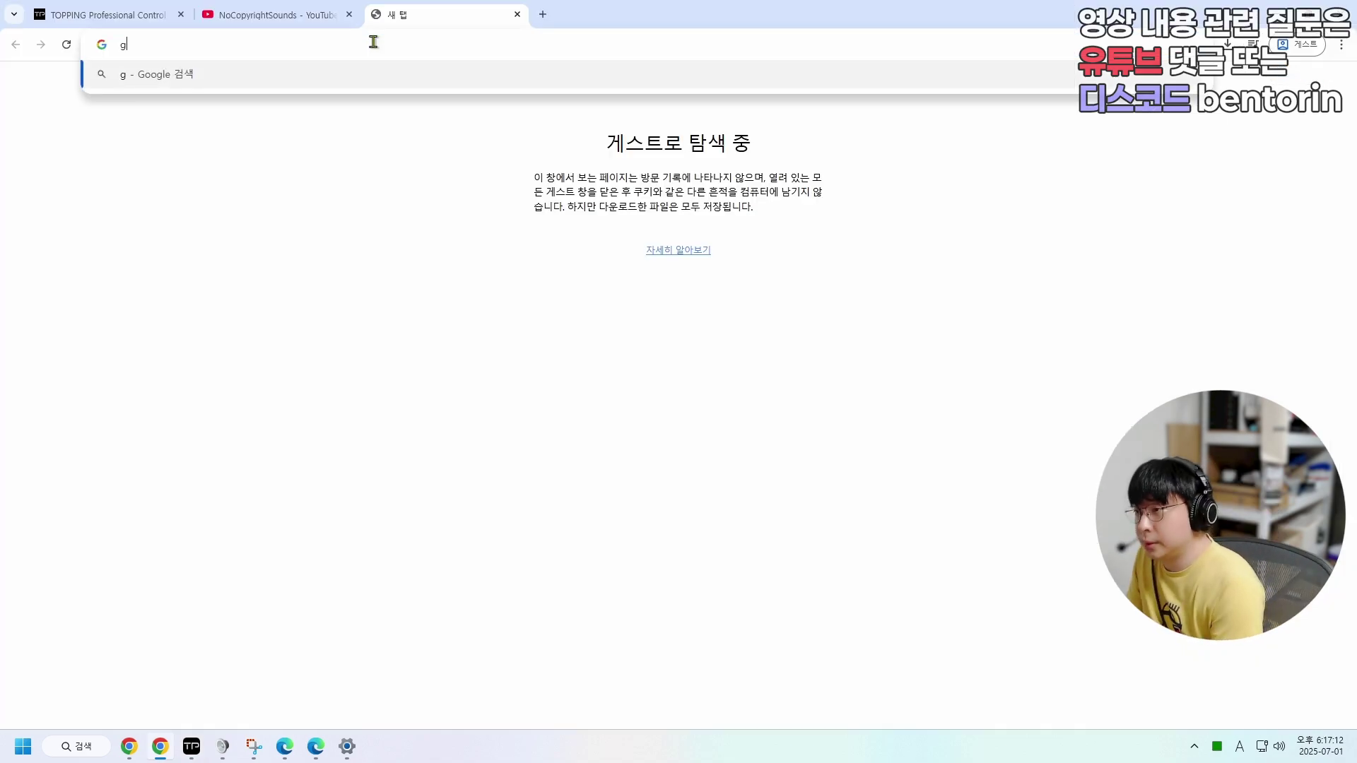
- In Chrome, go to google.com, search for cakewalk and open the Cakewalk by BandLab result in its own tab
type("google.com")
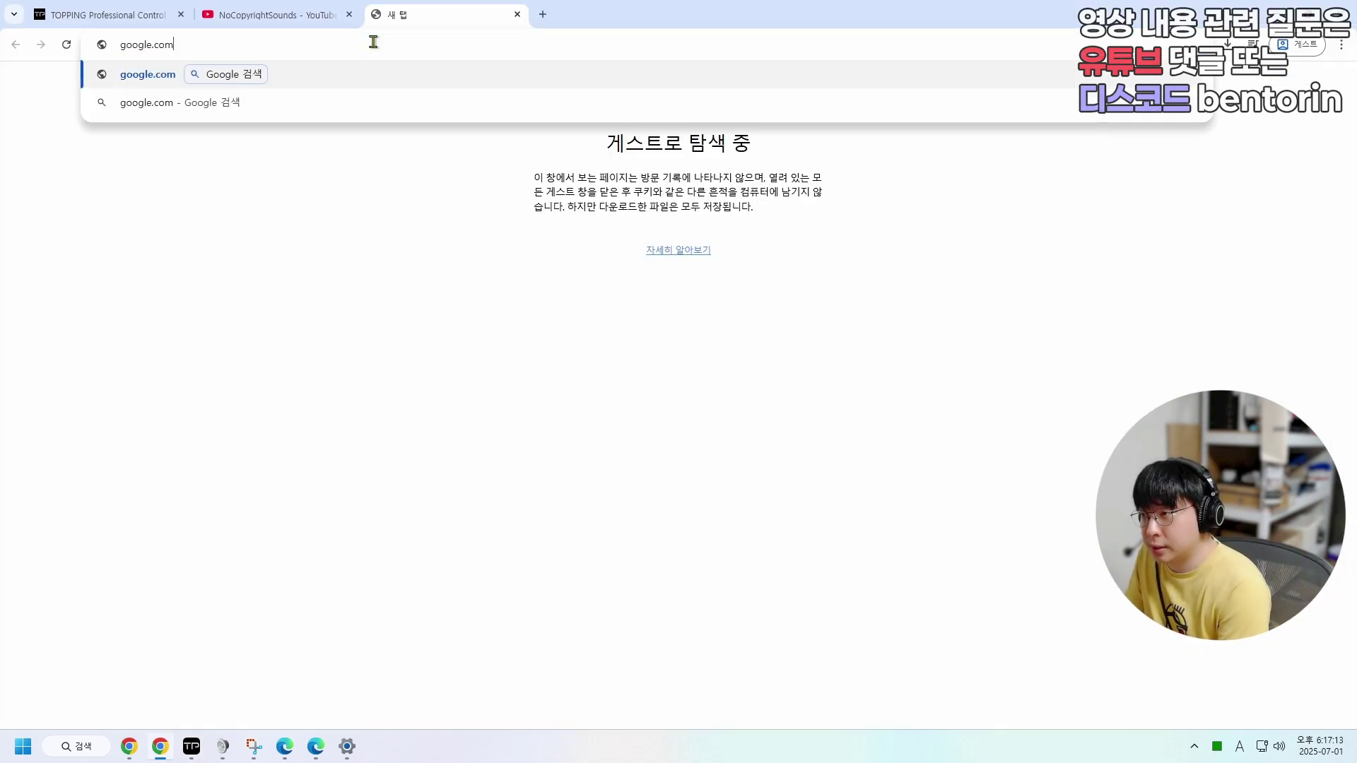
key("Return")
type("cakewalk")
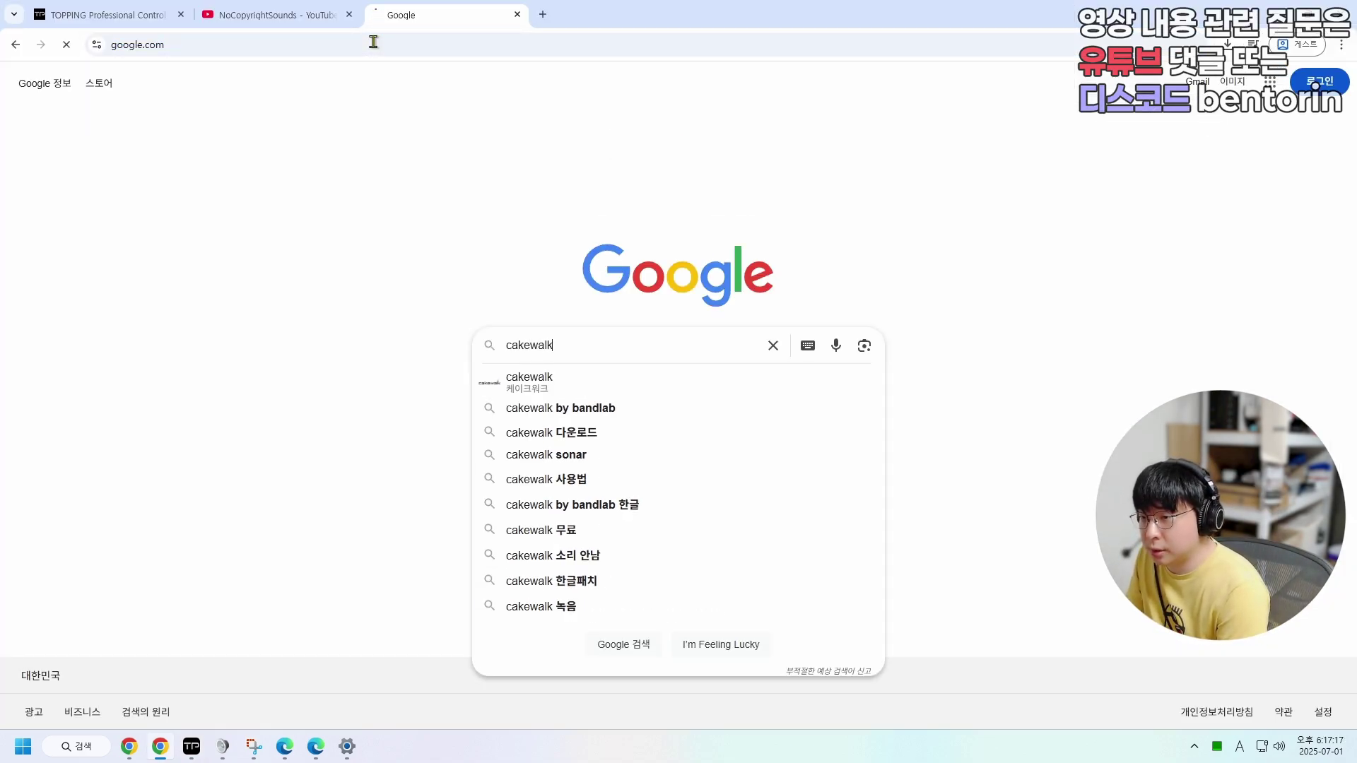
key("Return")
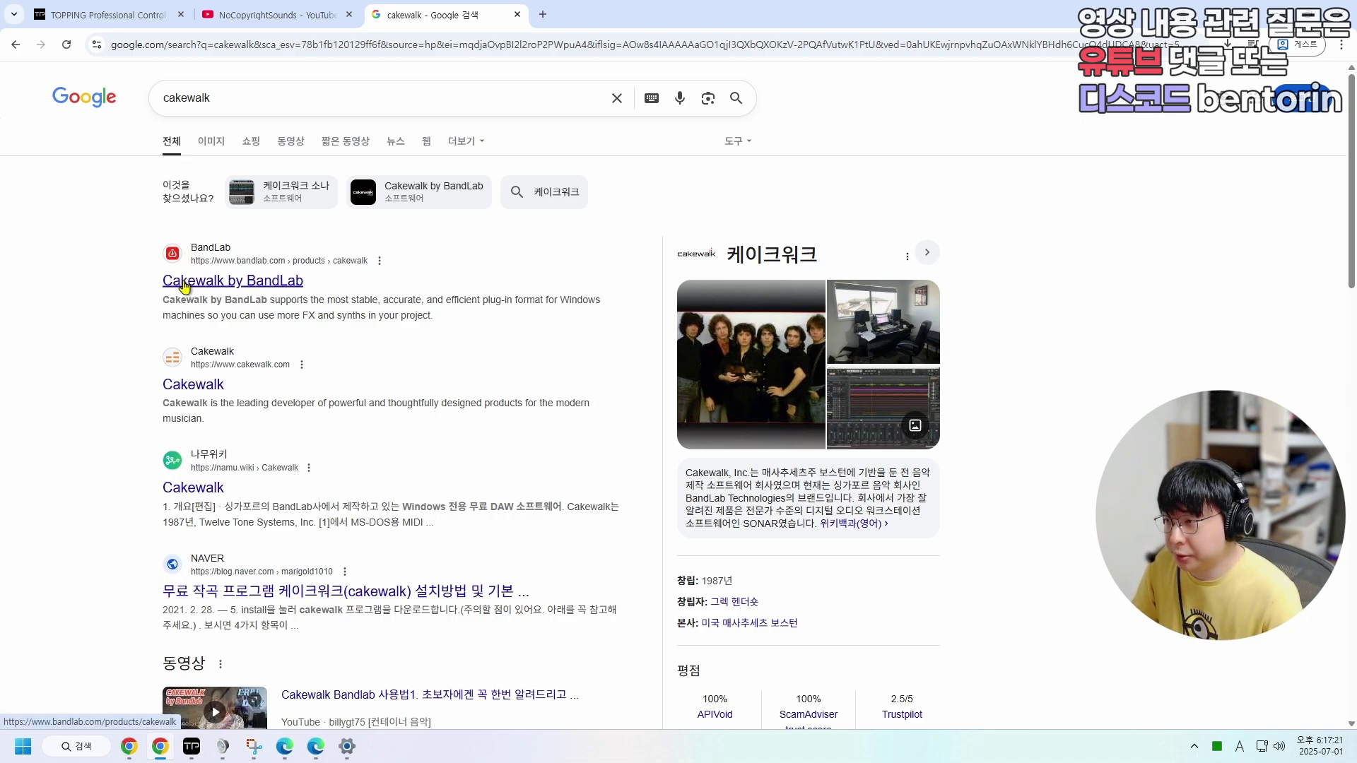
middle_click(184, 285)
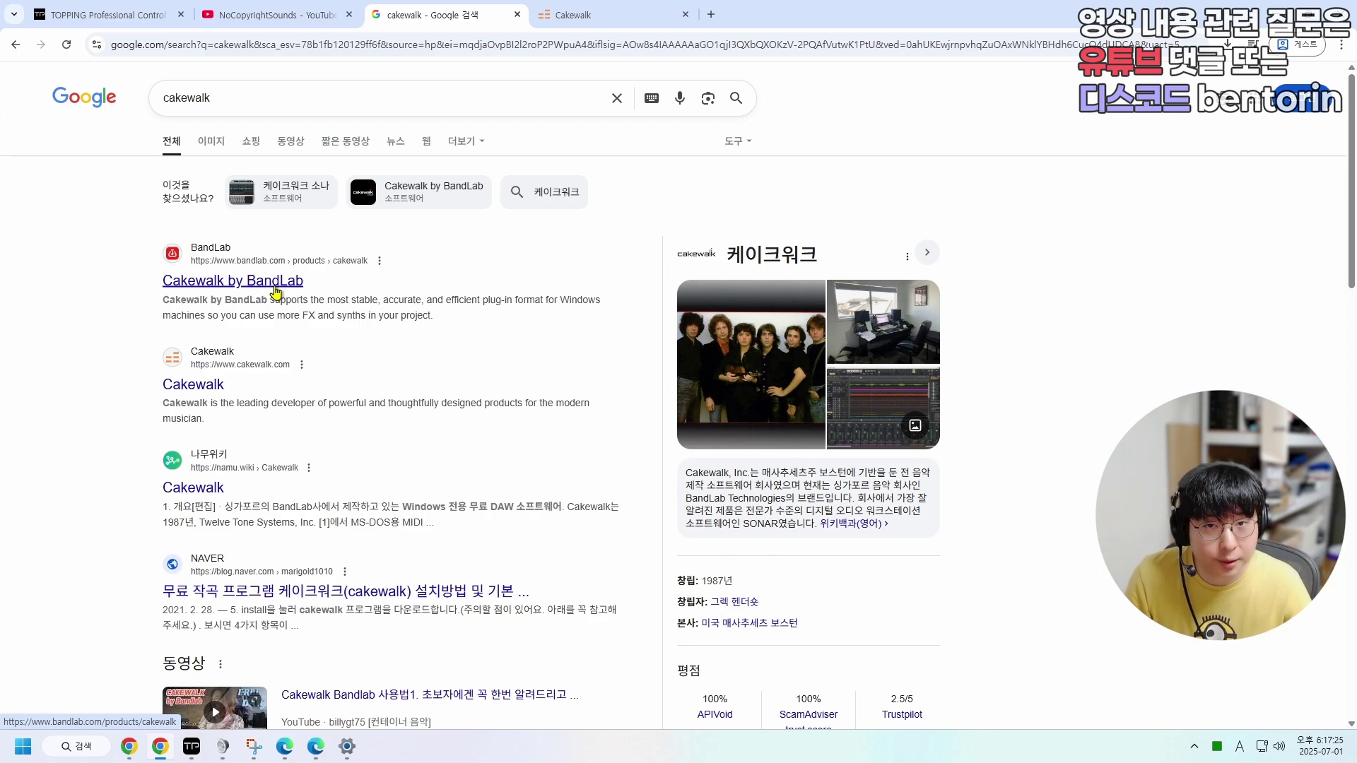
left_click(597, 12)
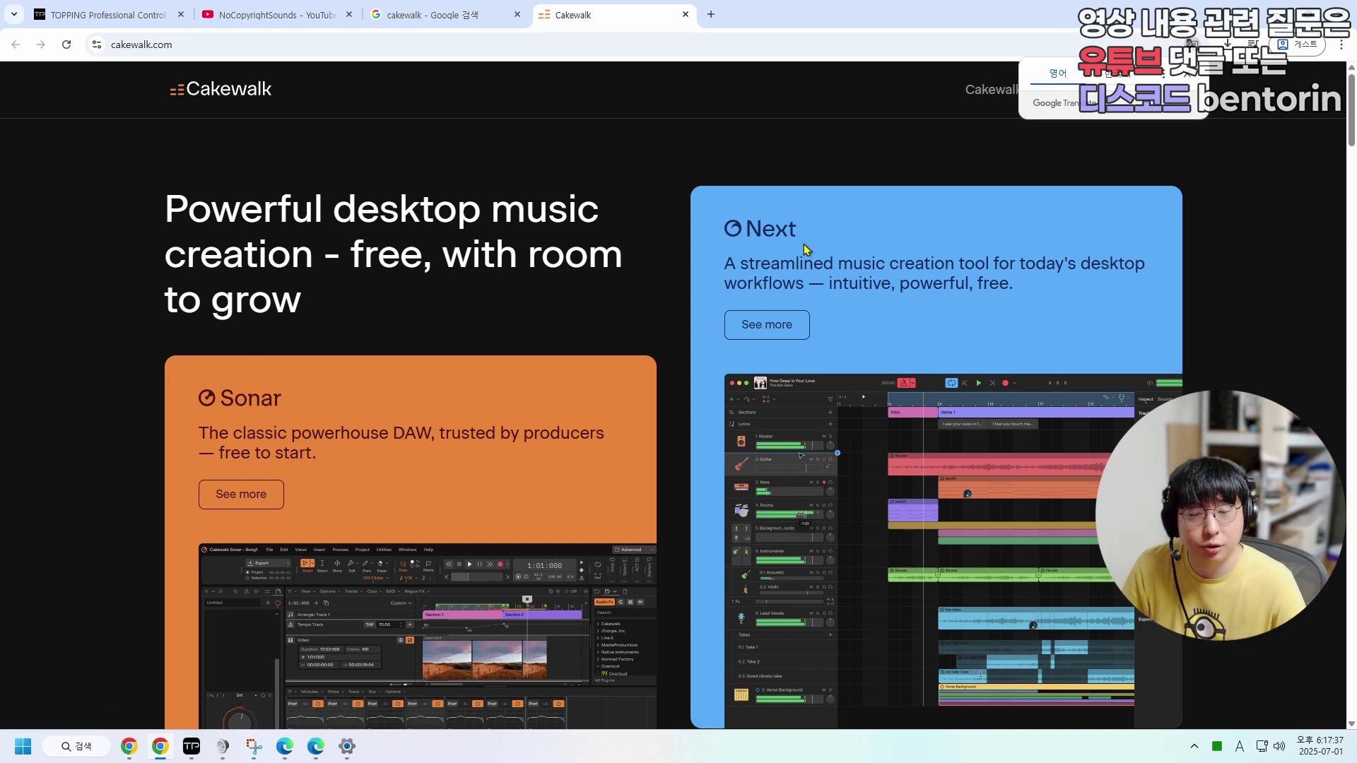
- Download the Windows version of Cakewalk Sonar from the download links in the Cakewalk page's footer
scroll(657, 400, "down", 10)
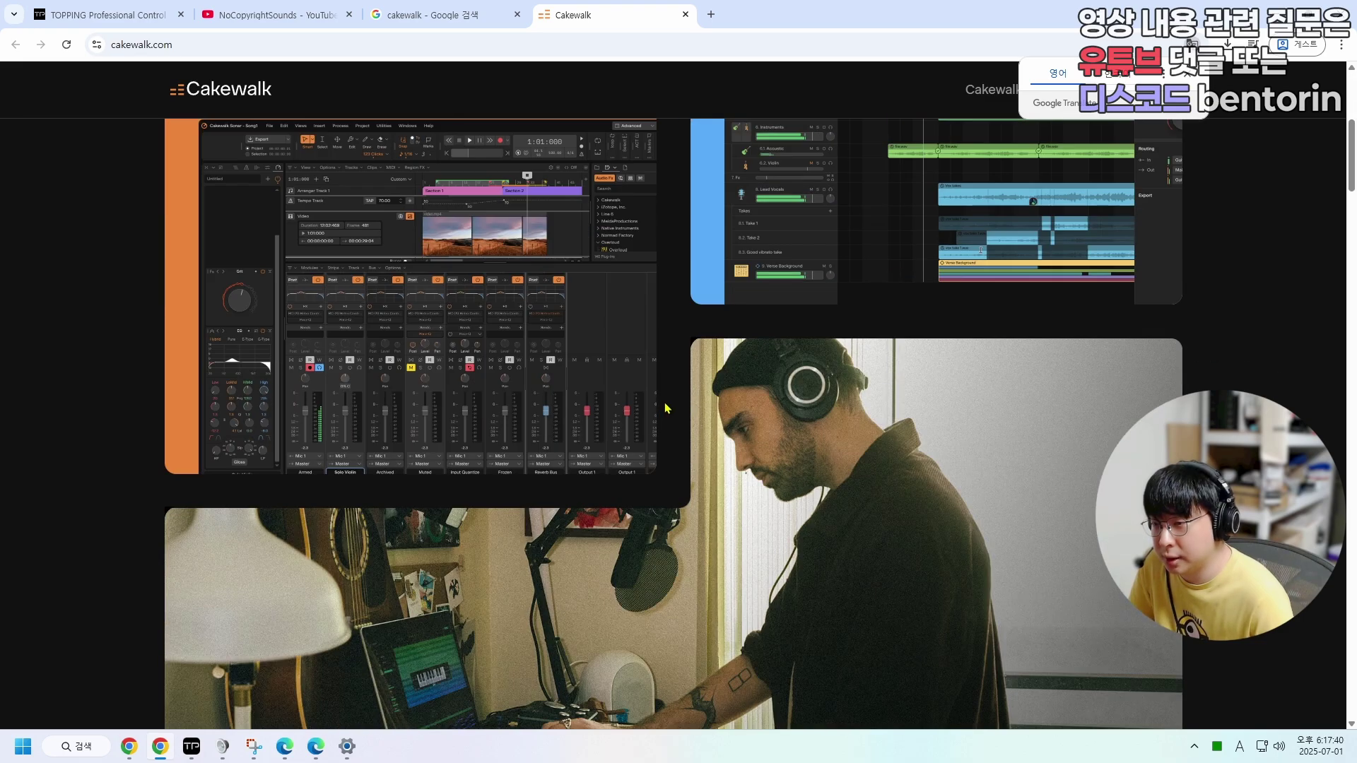
scroll(665, 402, "down", 20)
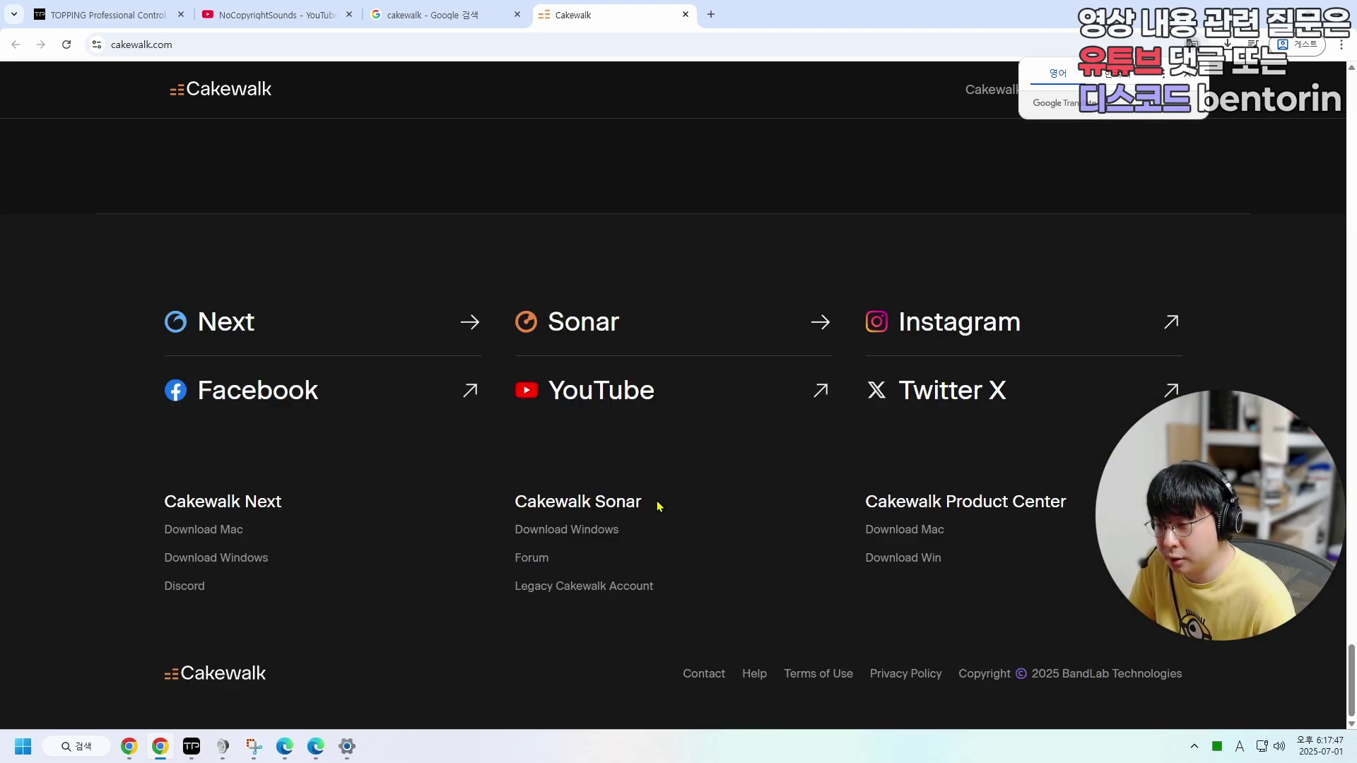
left_click(539, 535)
left_click(559, 357)
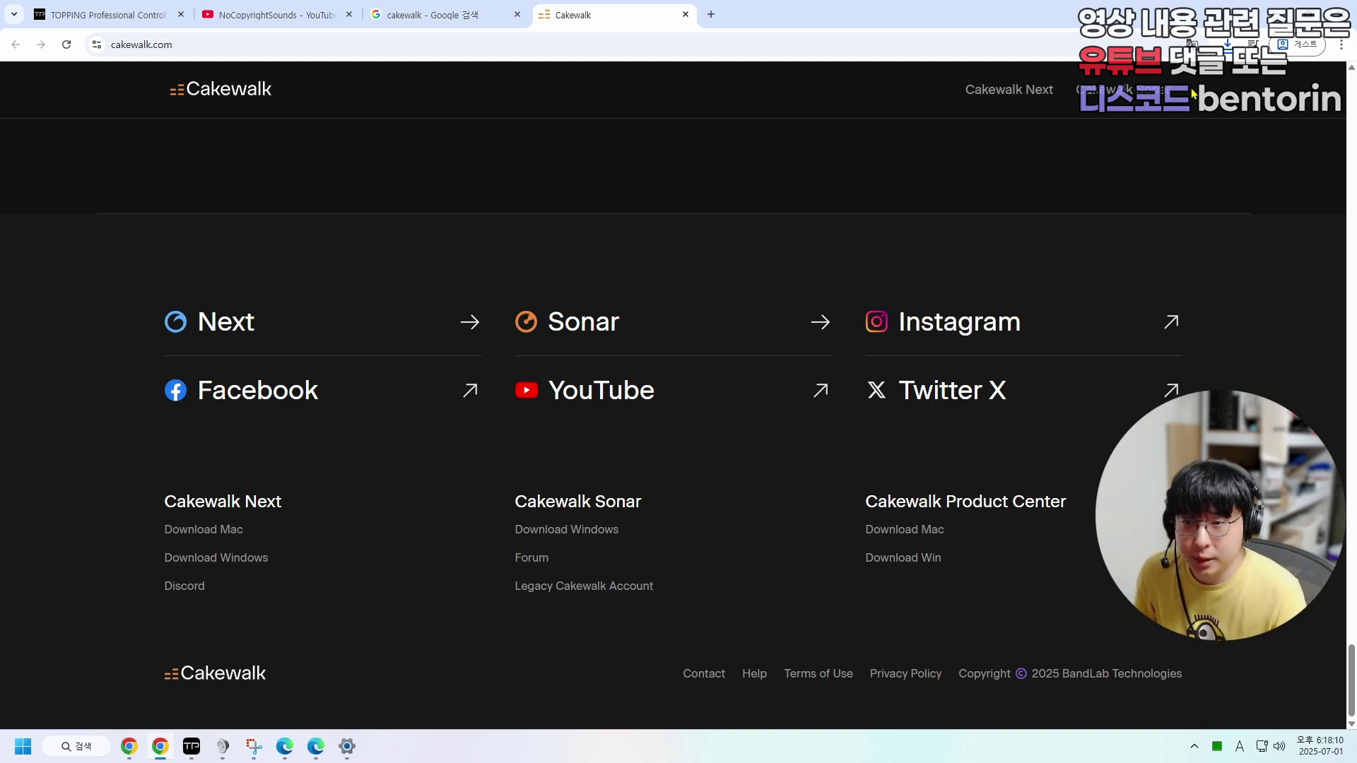
- Run the downloaded Cakewalk_Sonar_Release_Setup_31.06.0.034.exe and accept English as the setup language
left_click(1228, 43)
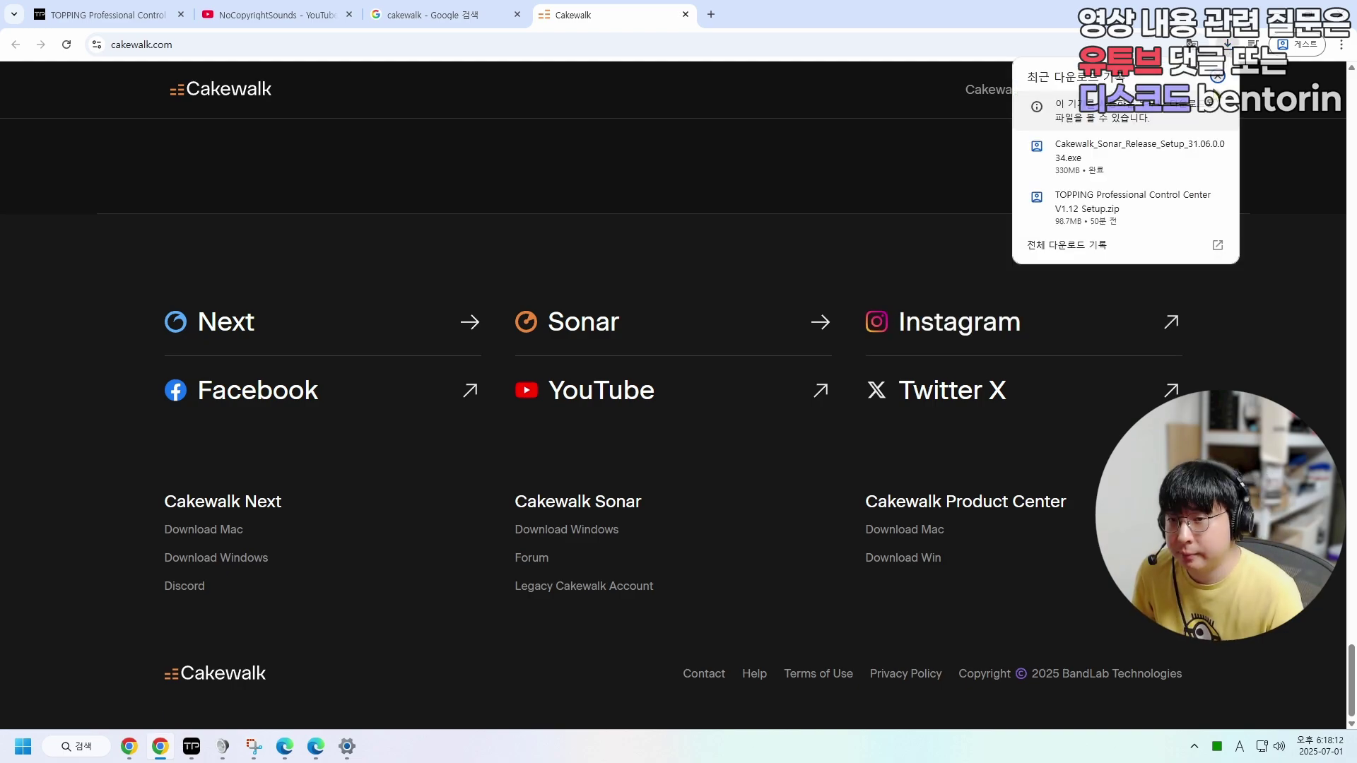
left_click(1096, 152)
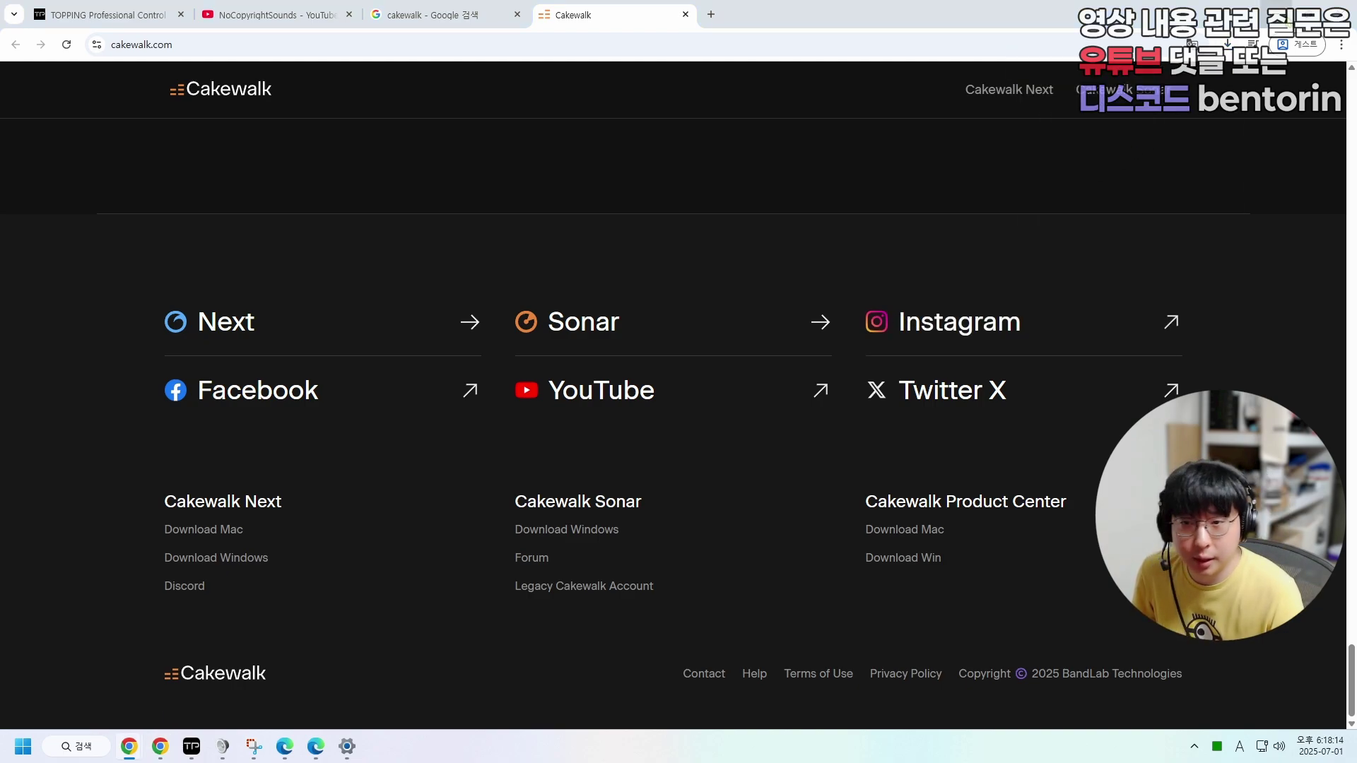
left_click(1275, 14)
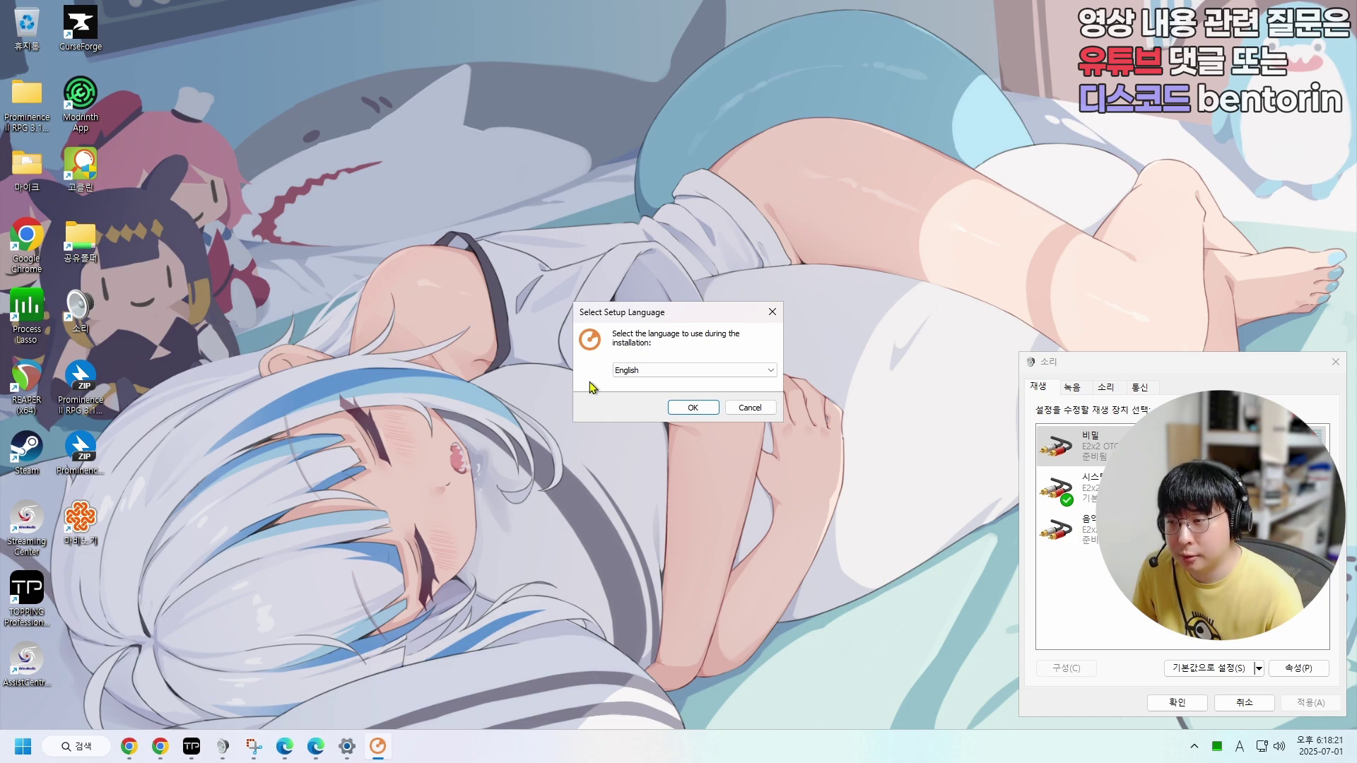
left_click(626, 370)
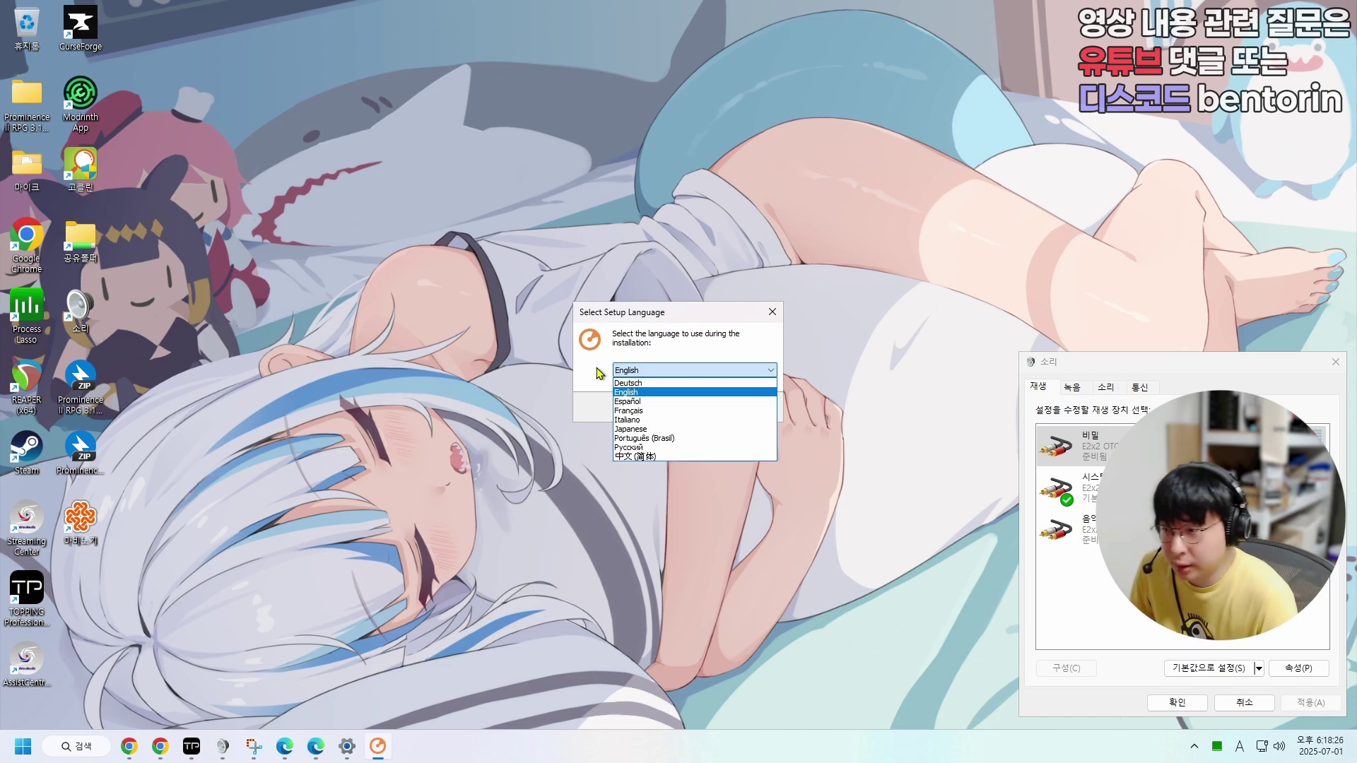
left_click(595, 373)
left_click(680, 410)
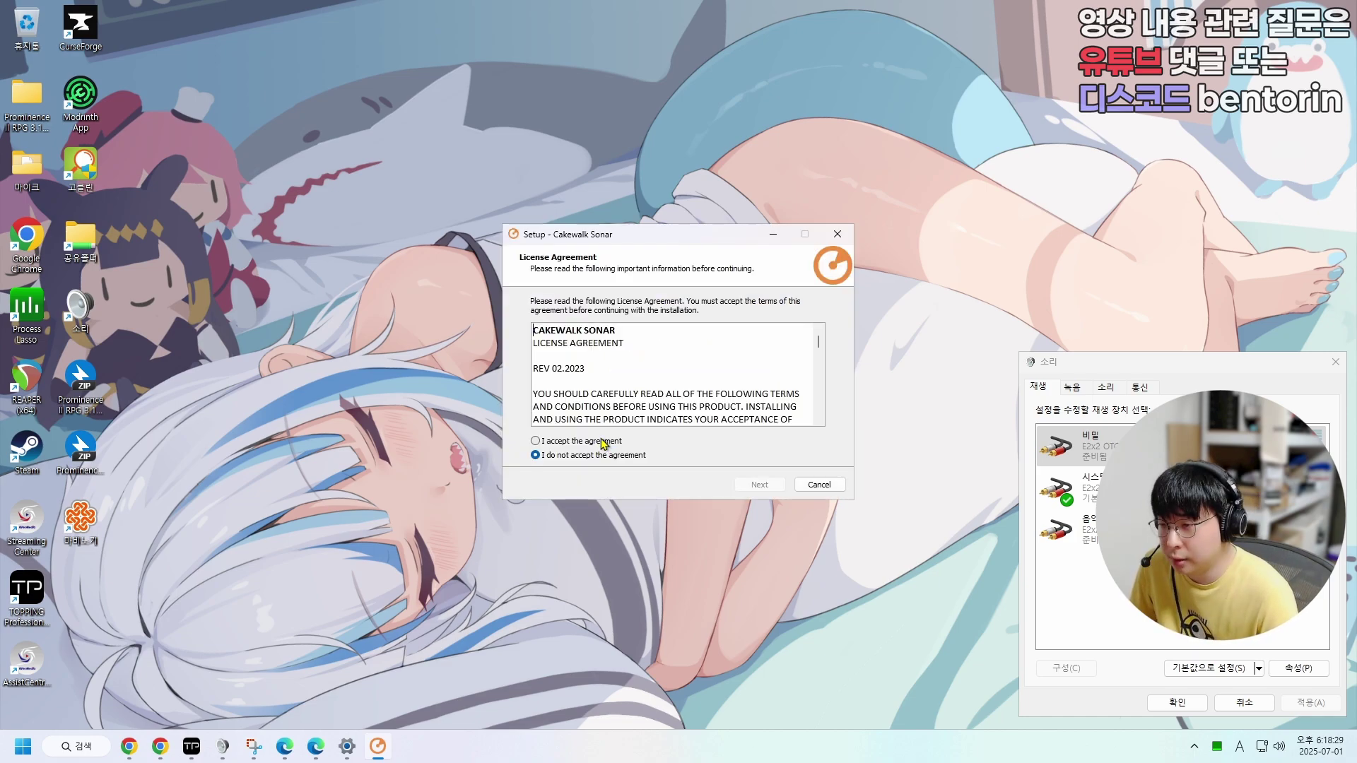
- Accept the license agreement, install Cakewalk Sonar with the Basic type and default VST folder, and finish setup with the application launching
left_click(604, 442)
left_click(762, 486)
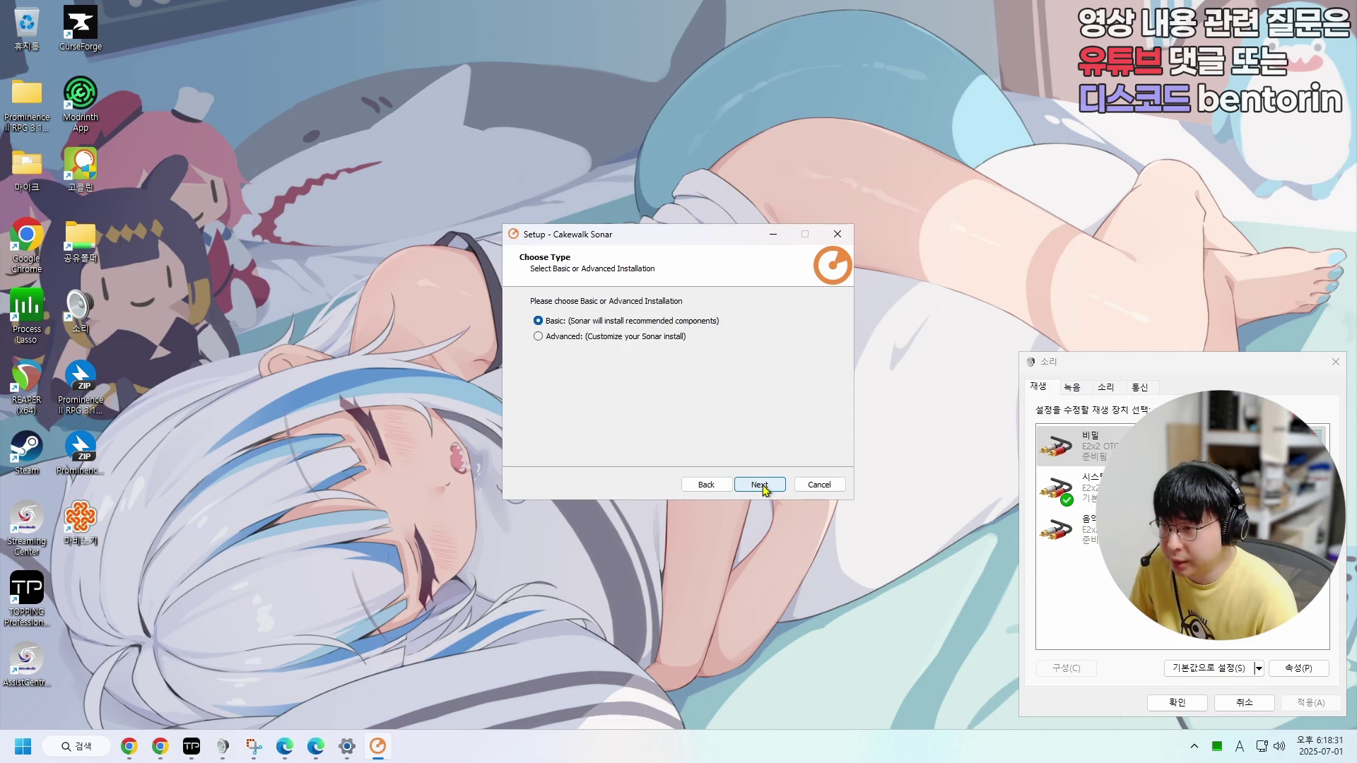
left_click(760, 484)
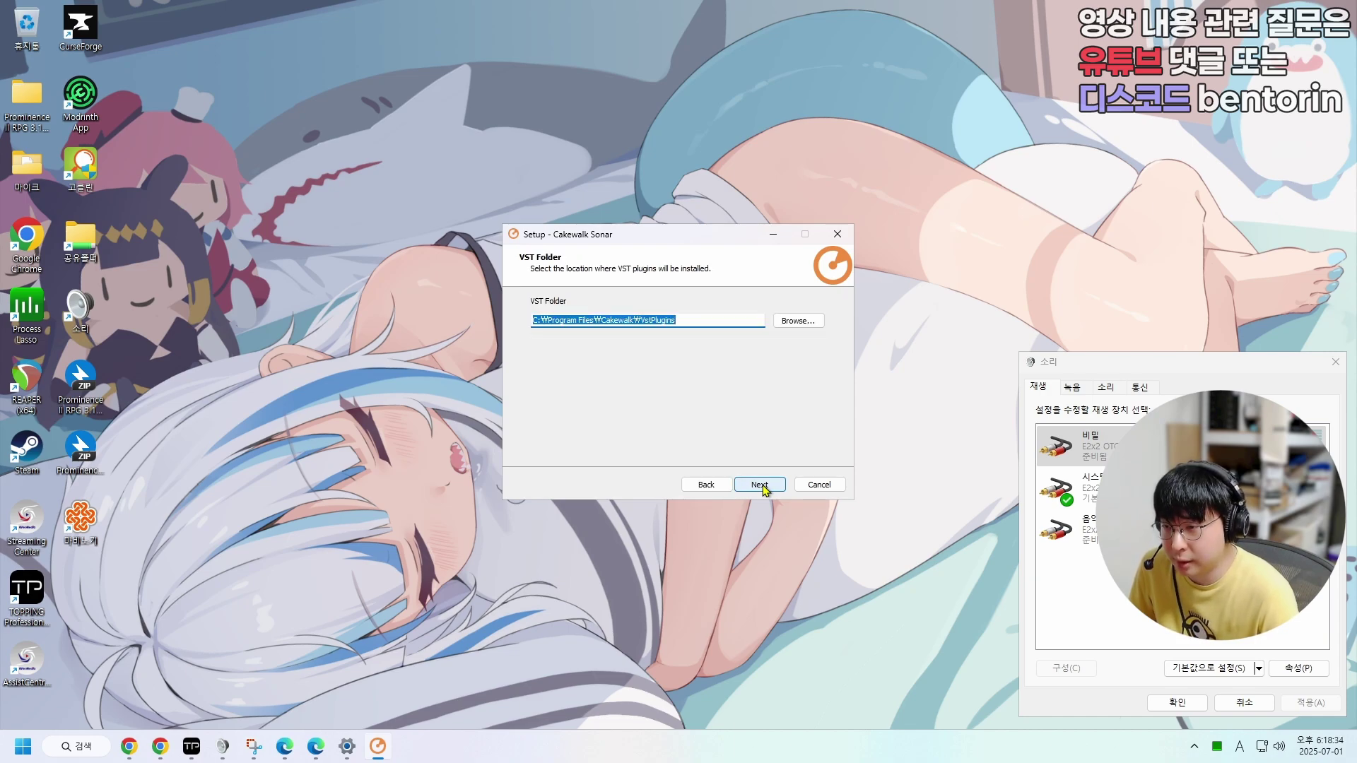
left_click(760, 485)
left_click(761, 485)
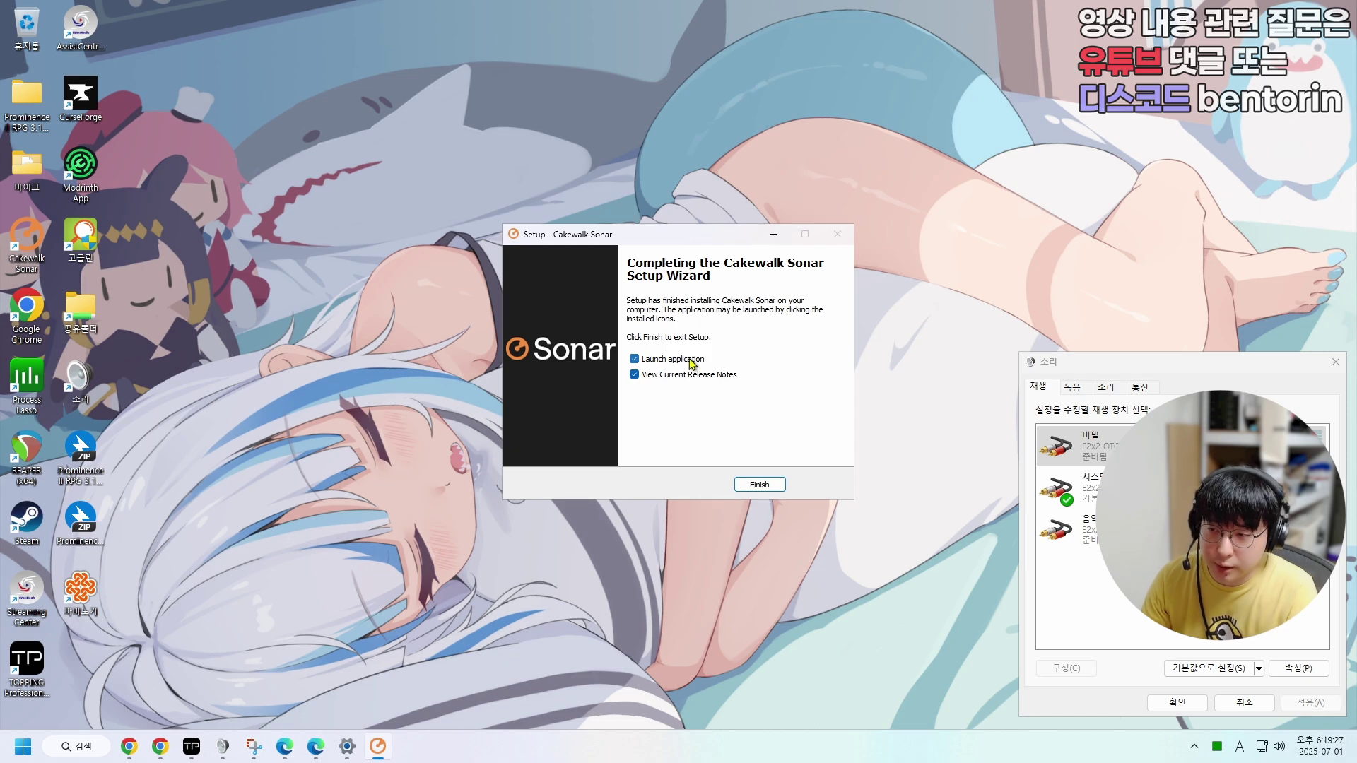
left_click(760, 484)
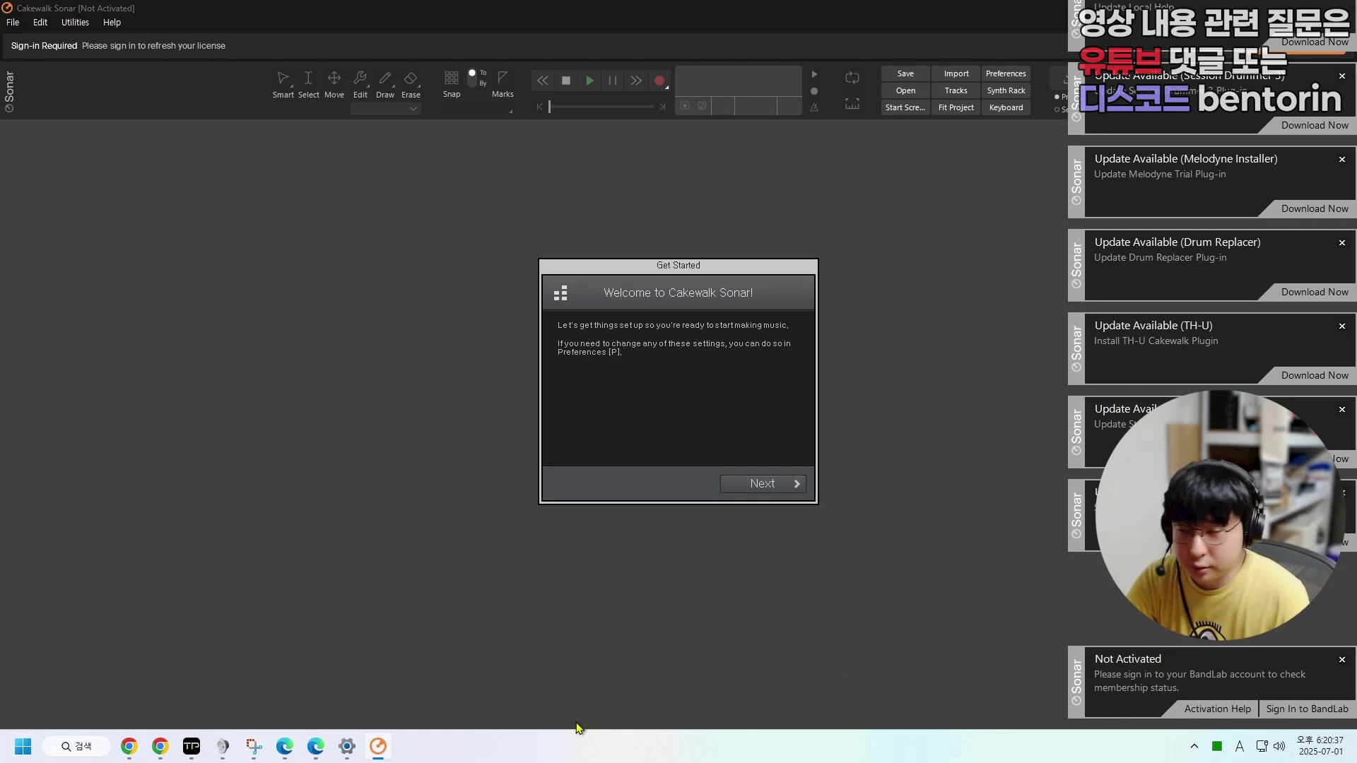
- Sign in Cakewalk Sonar to BandLab through Chrome with the existing Google account and dismiss the sign-in notification
left_click(132, 743)
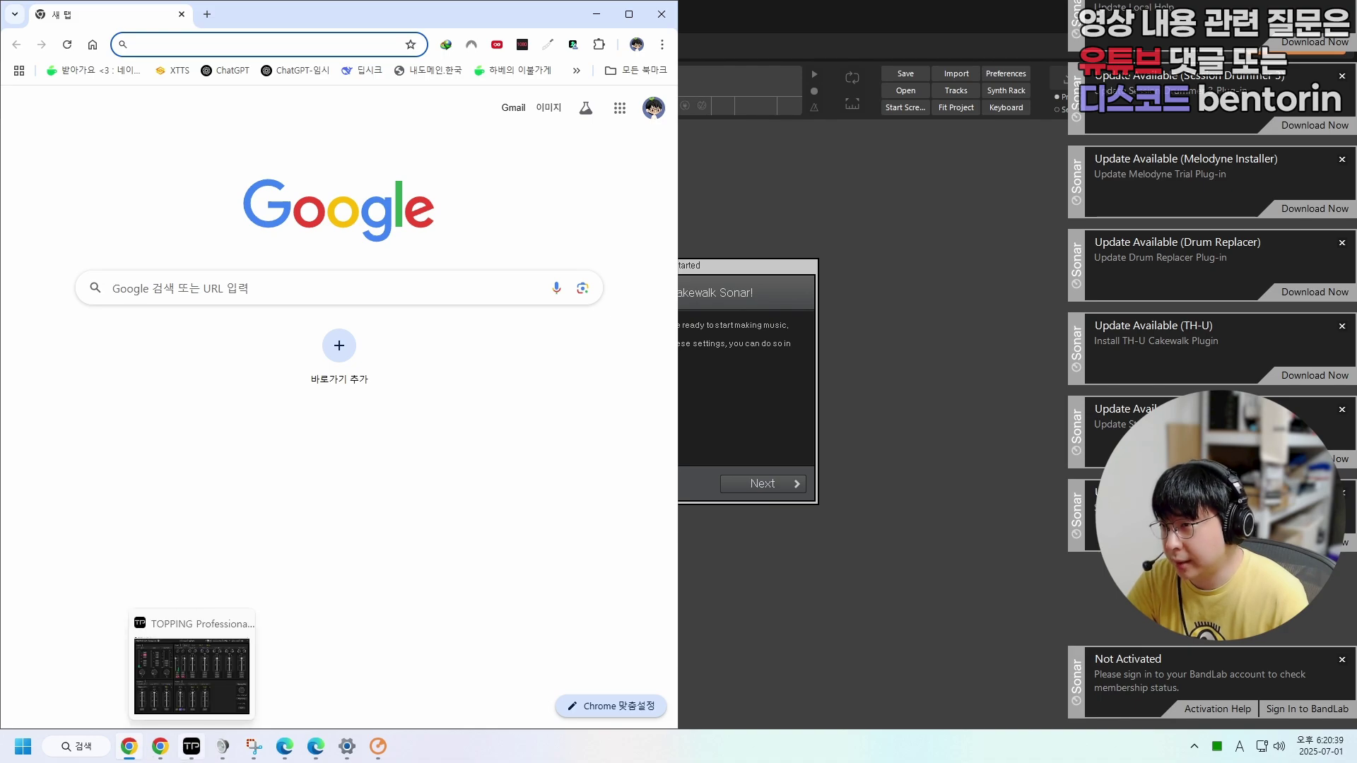
left_click(1315, 709)
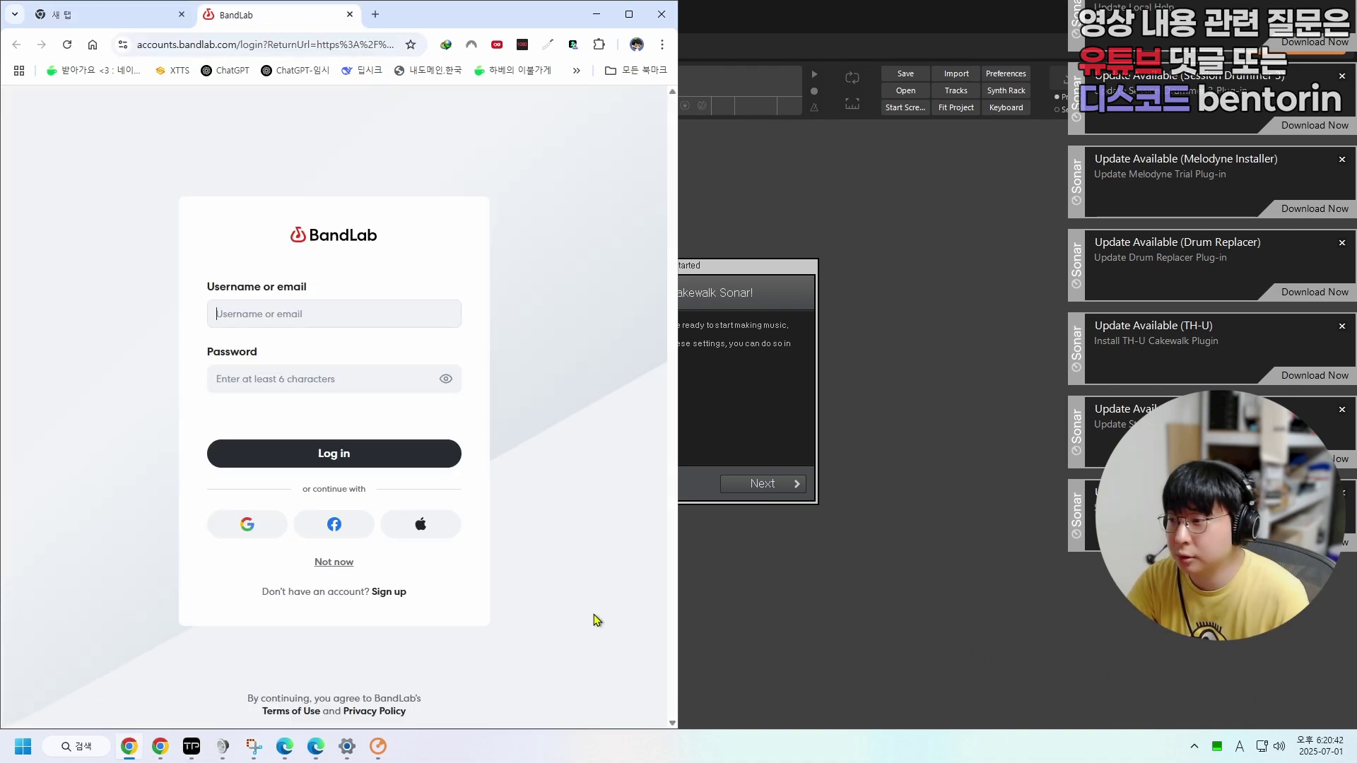
left_click(253, 525)
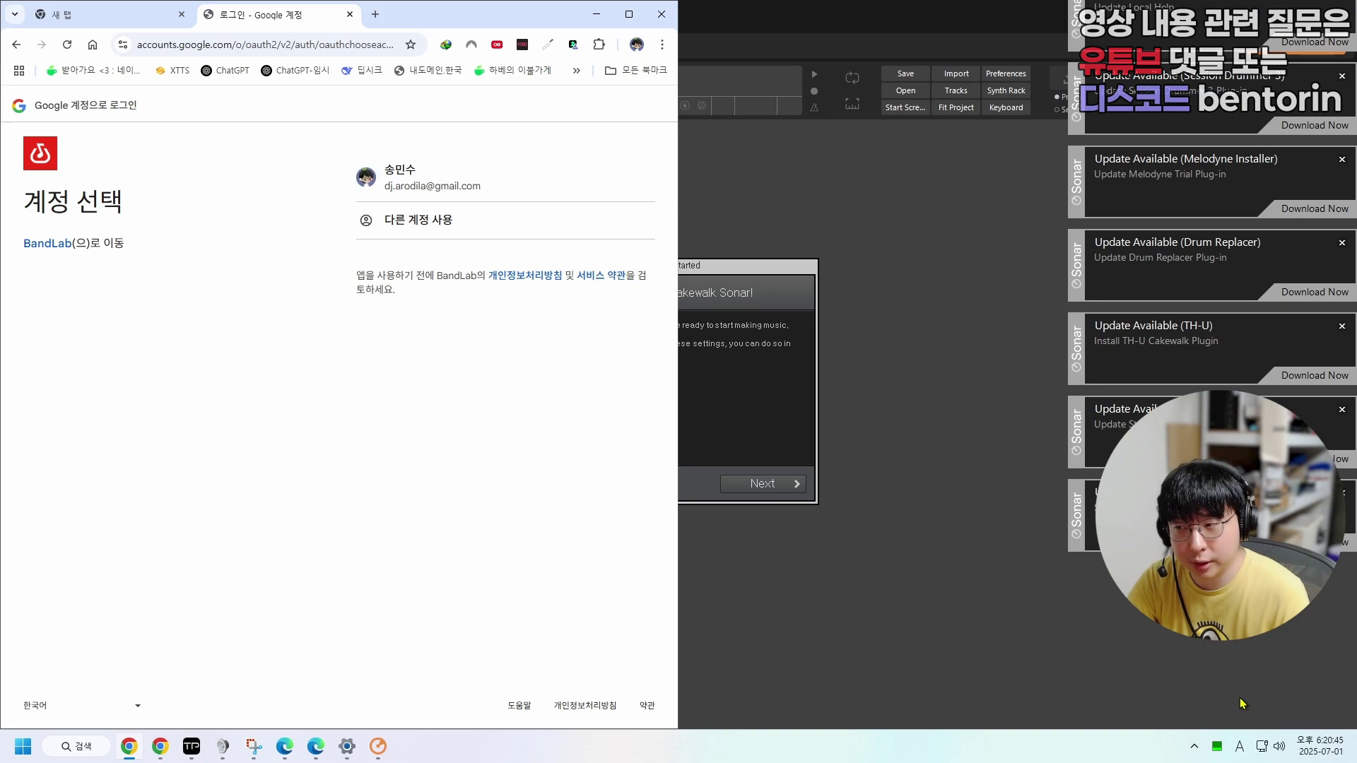
left_click(367, 177)
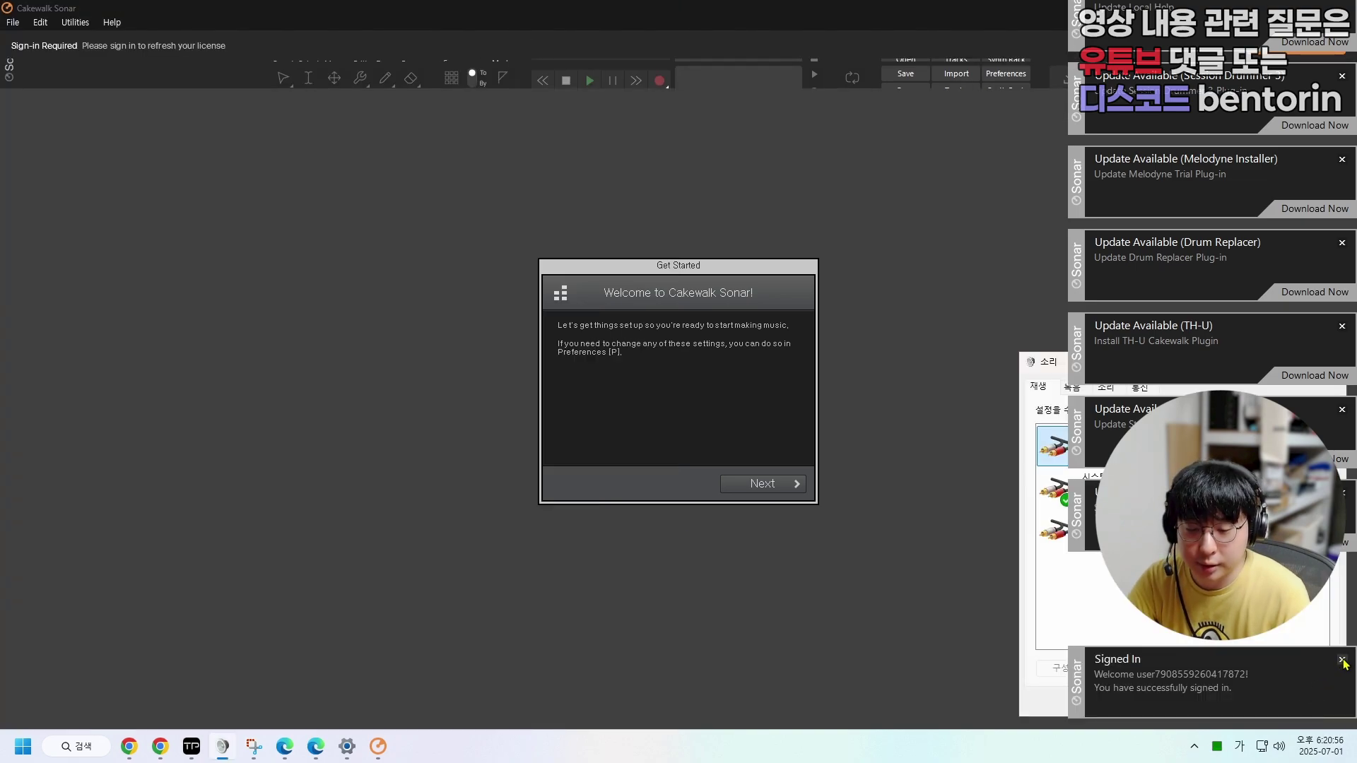
left_click(1342, 661)
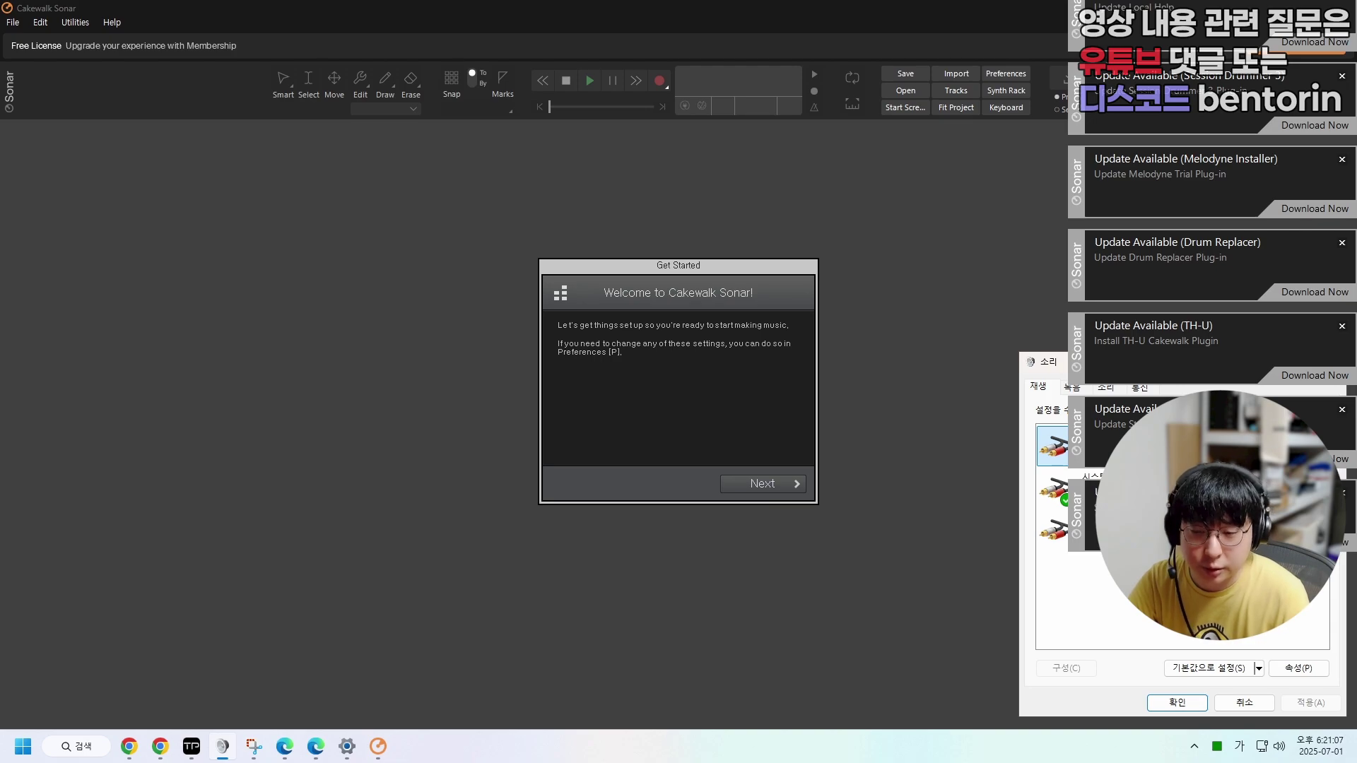
- Dismiss the remaining update notifications and open the individual input and output device lists in the Get Started audio setup
left_click(1343, 493)
left_click(1342, 409)
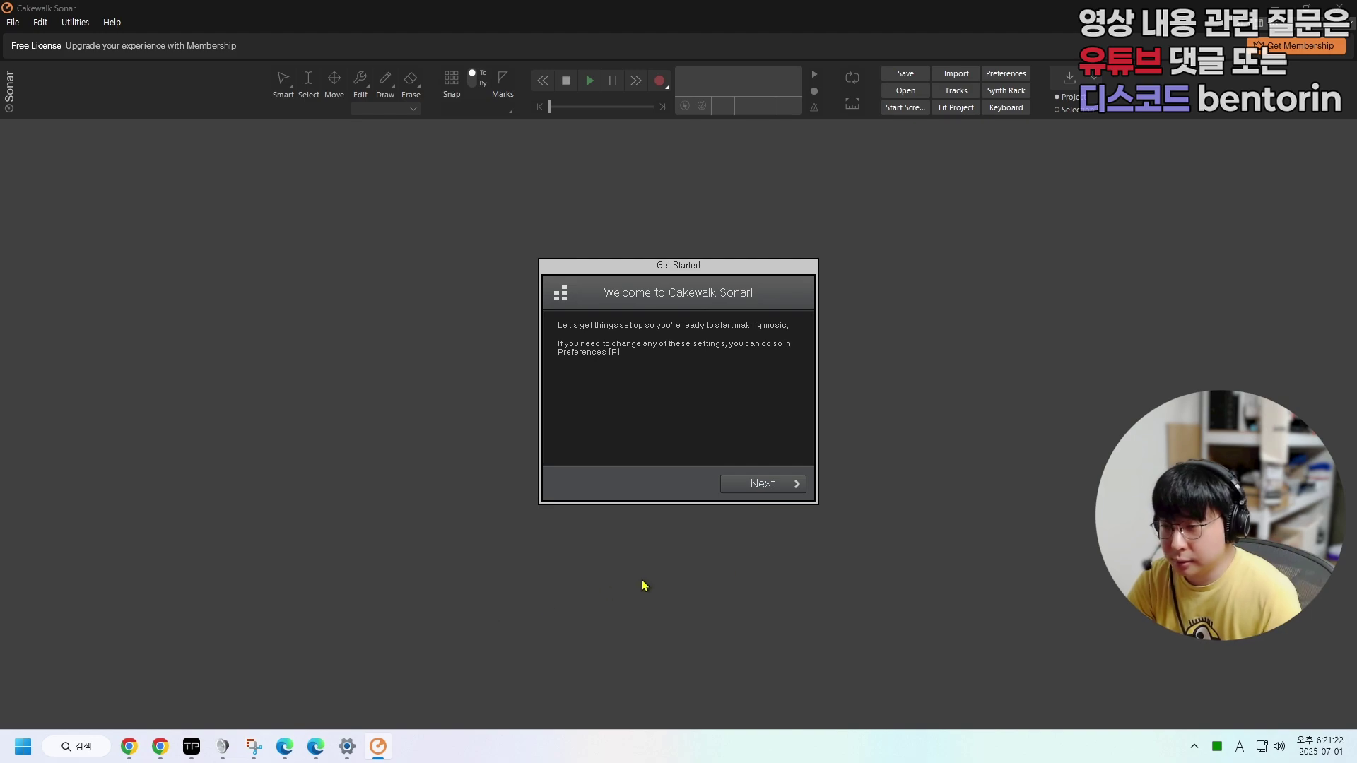
left_click(734, 486)
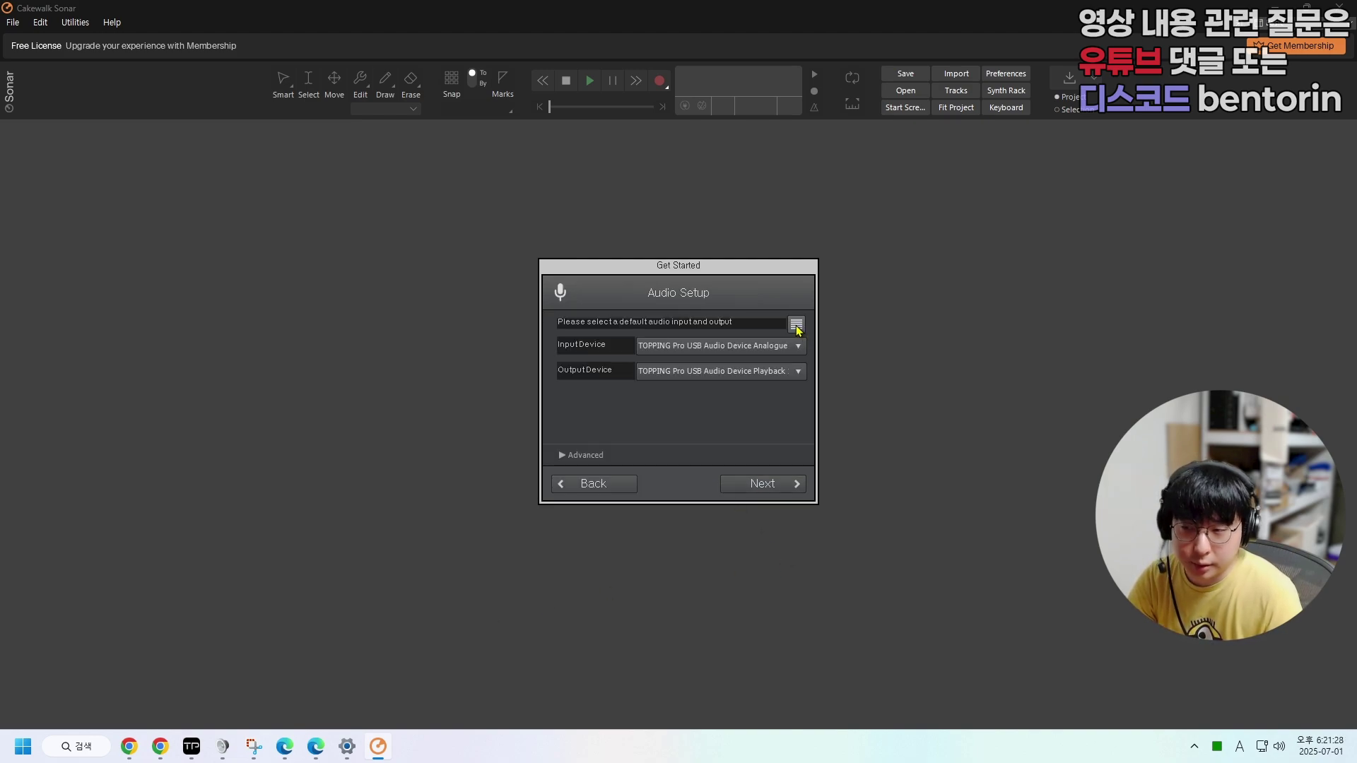
left_click(796, 327)
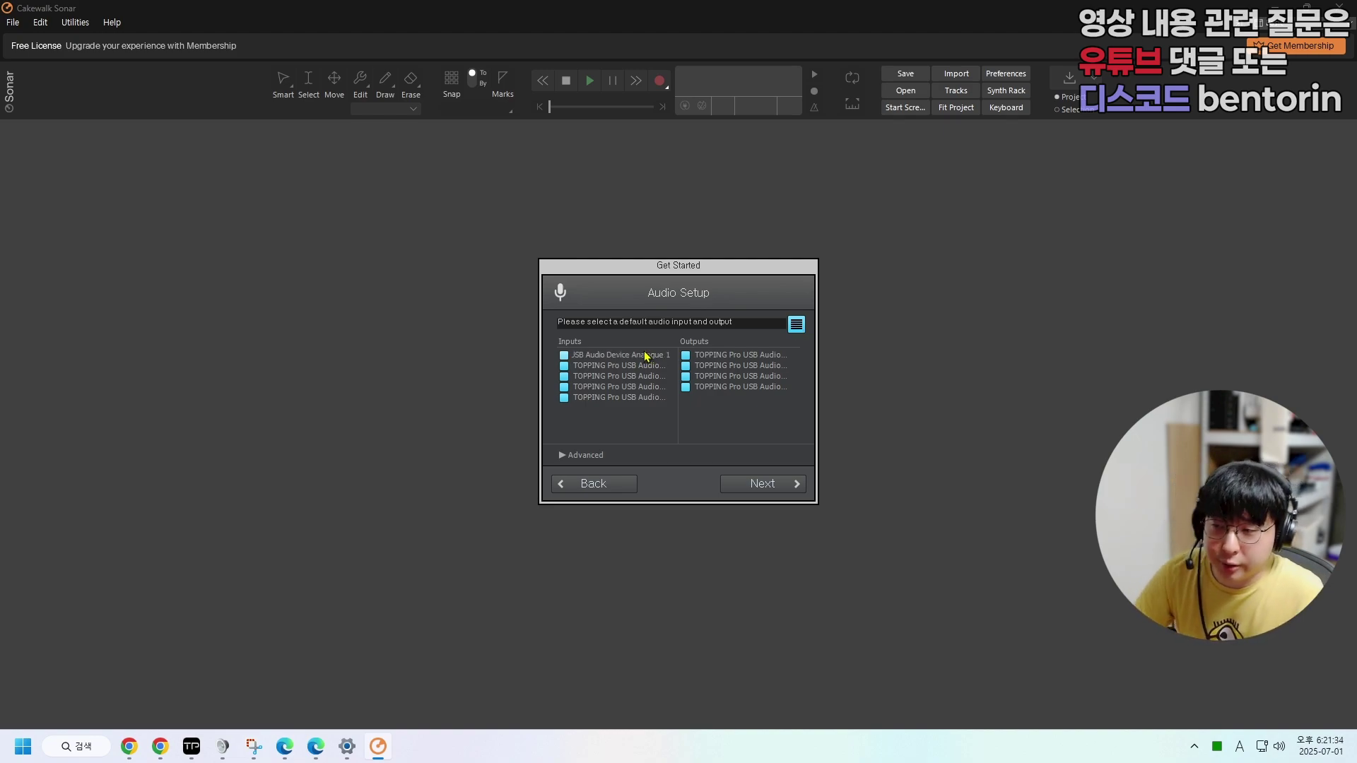
- Disable all TOPPING inputs except Analogue 1 and all TOPPING outputs except Playback 7
left_click(563, 365)
left_click(564, 376)
left_click(563, 386)
left_click(564, 397)
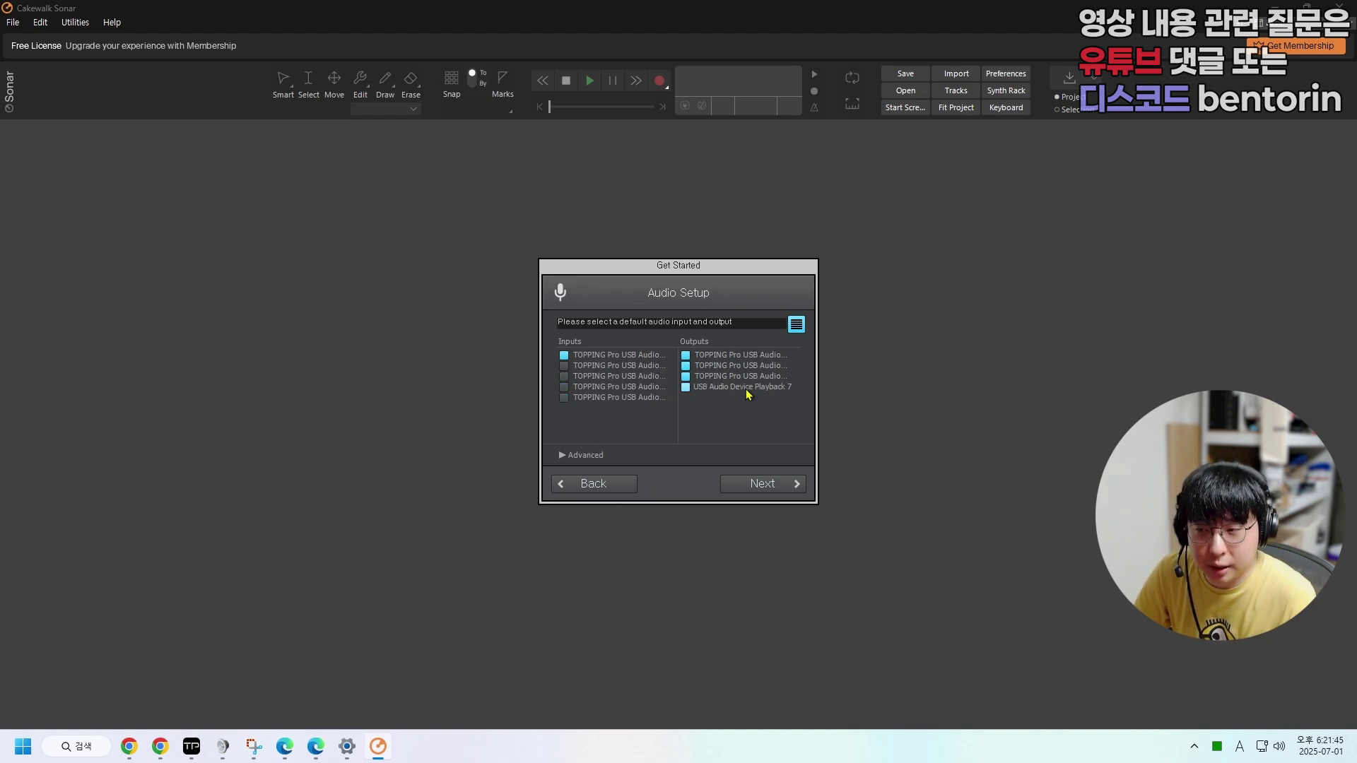
left_click(685, 376)
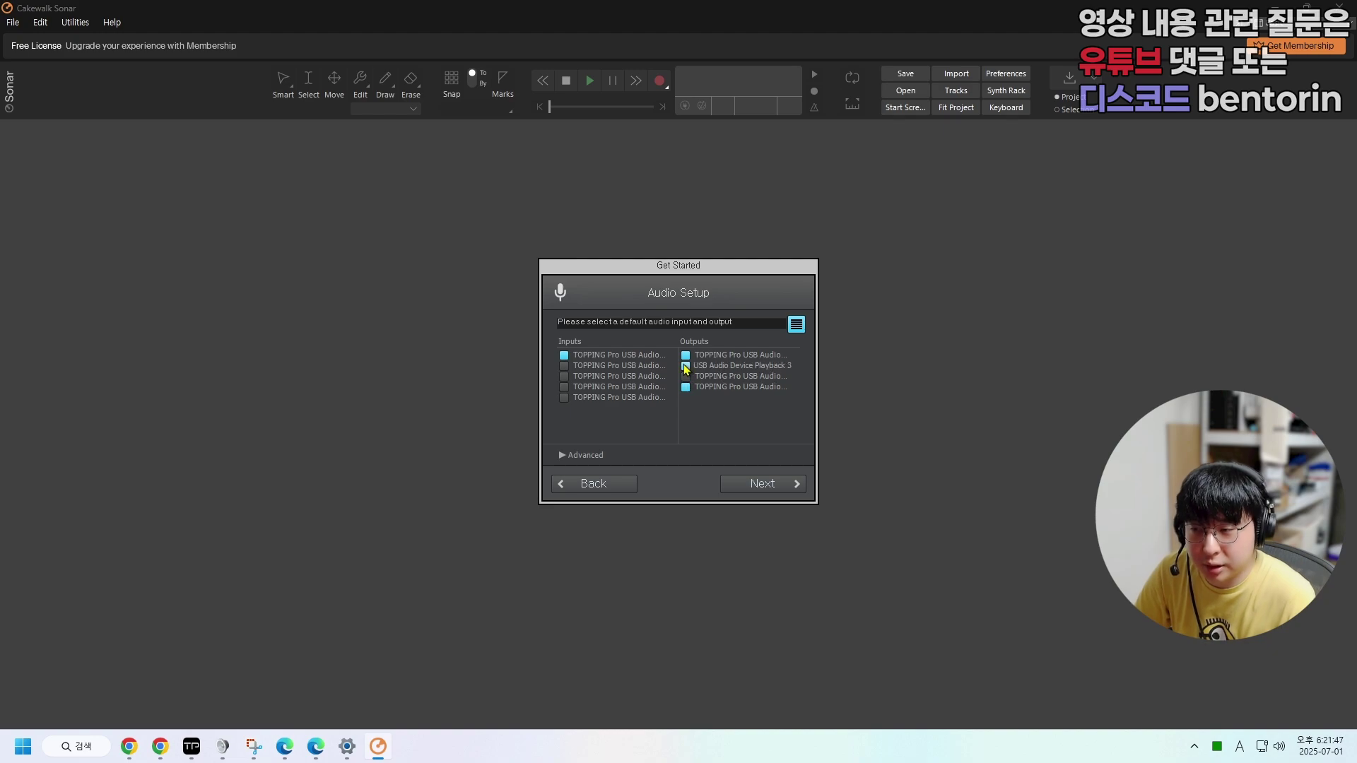
left_click(686, 365)
left_click(685, 355)
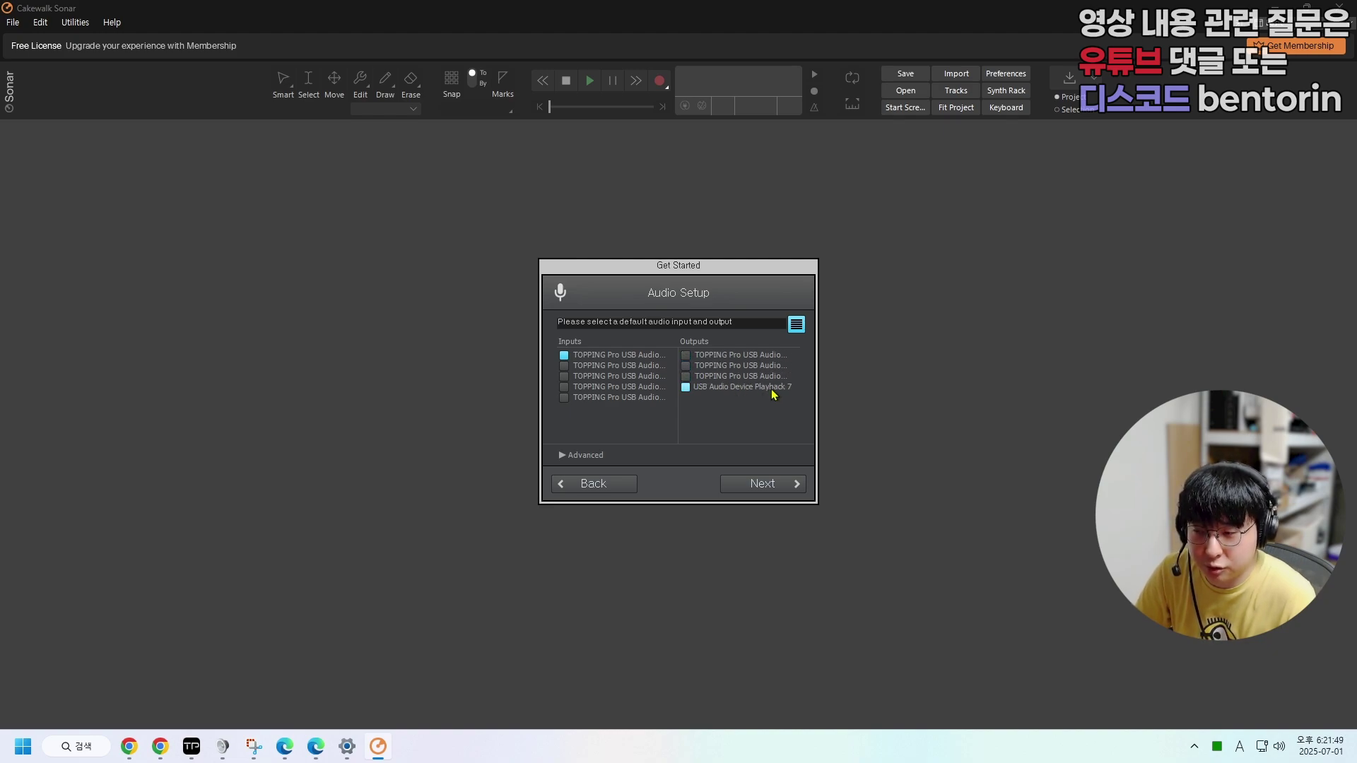
- Set the advanced audio options to ASIO driver mode, 48000 sample rate and 24 bit depth, and accept the audio setup
left_click(563, 456)
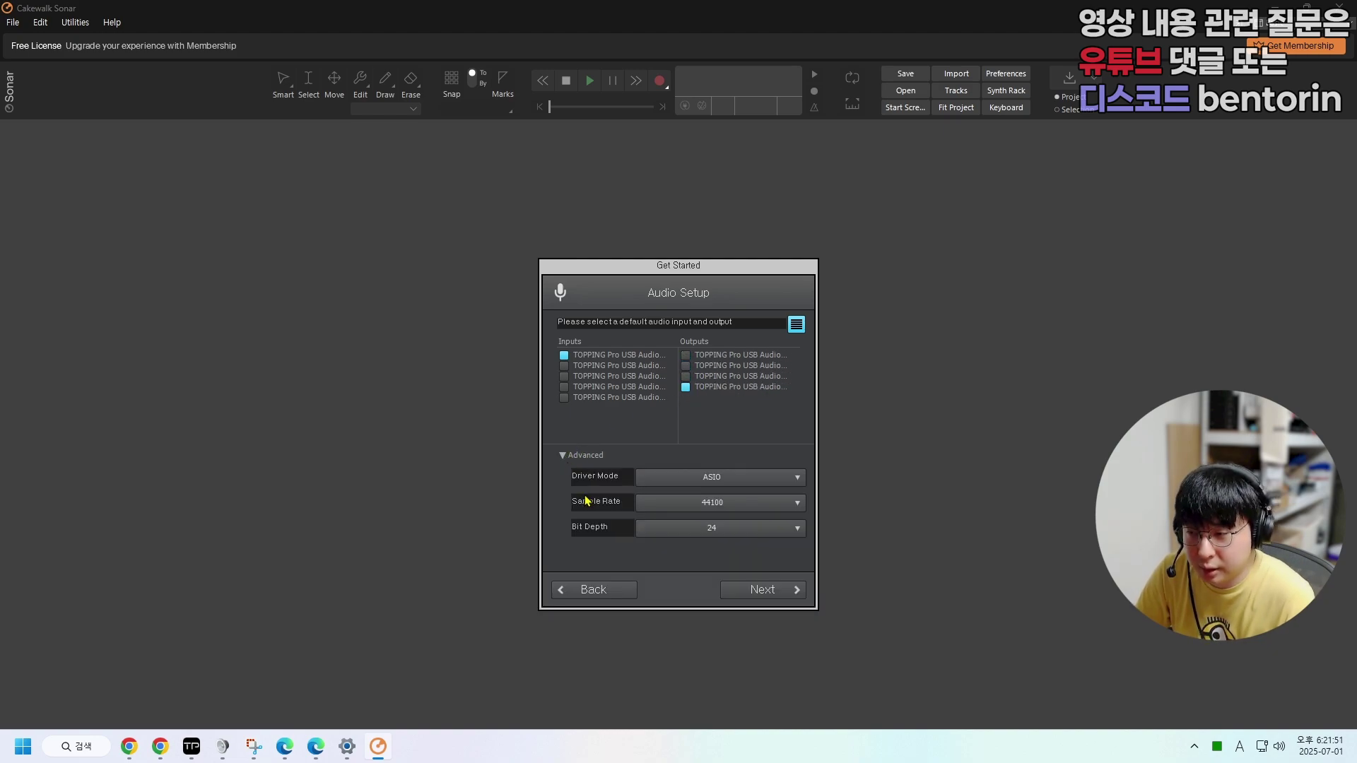
left_click(689, 480)
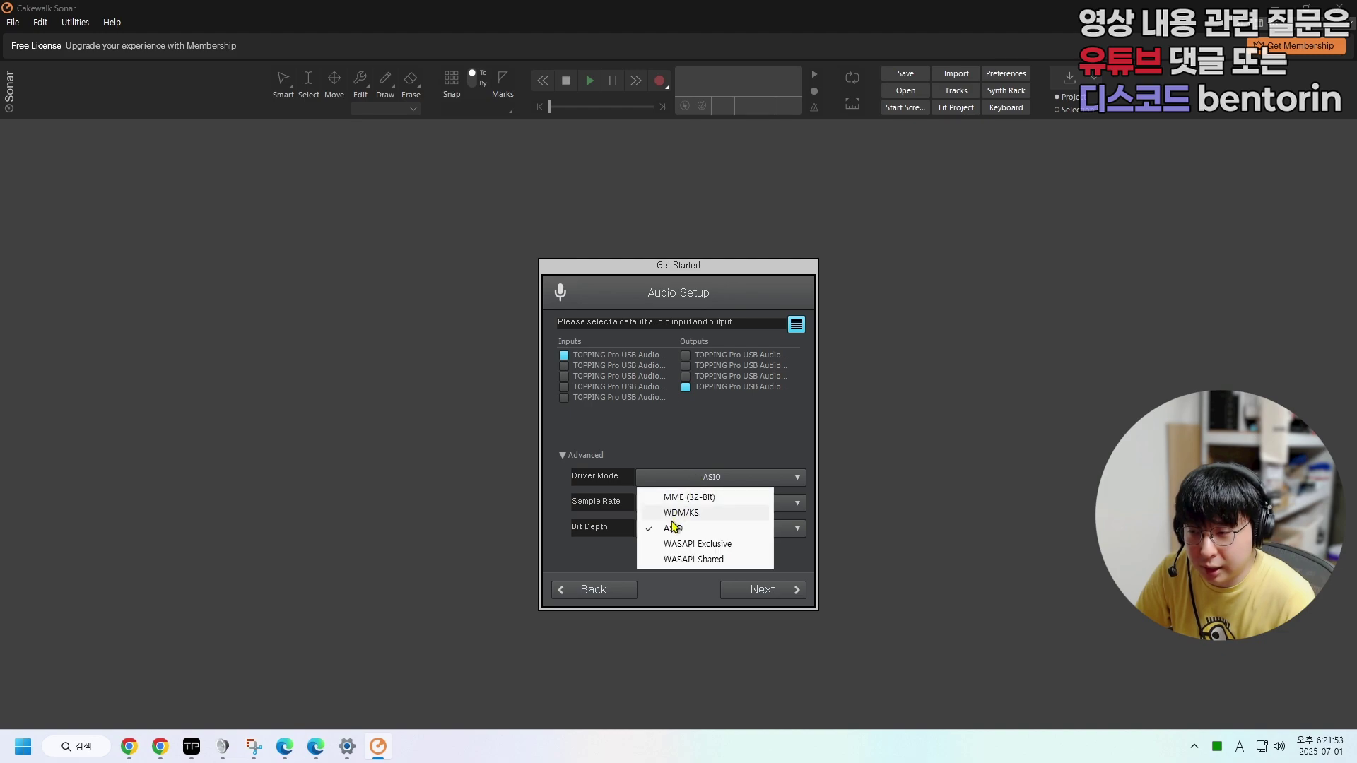
left_click(674, 530)
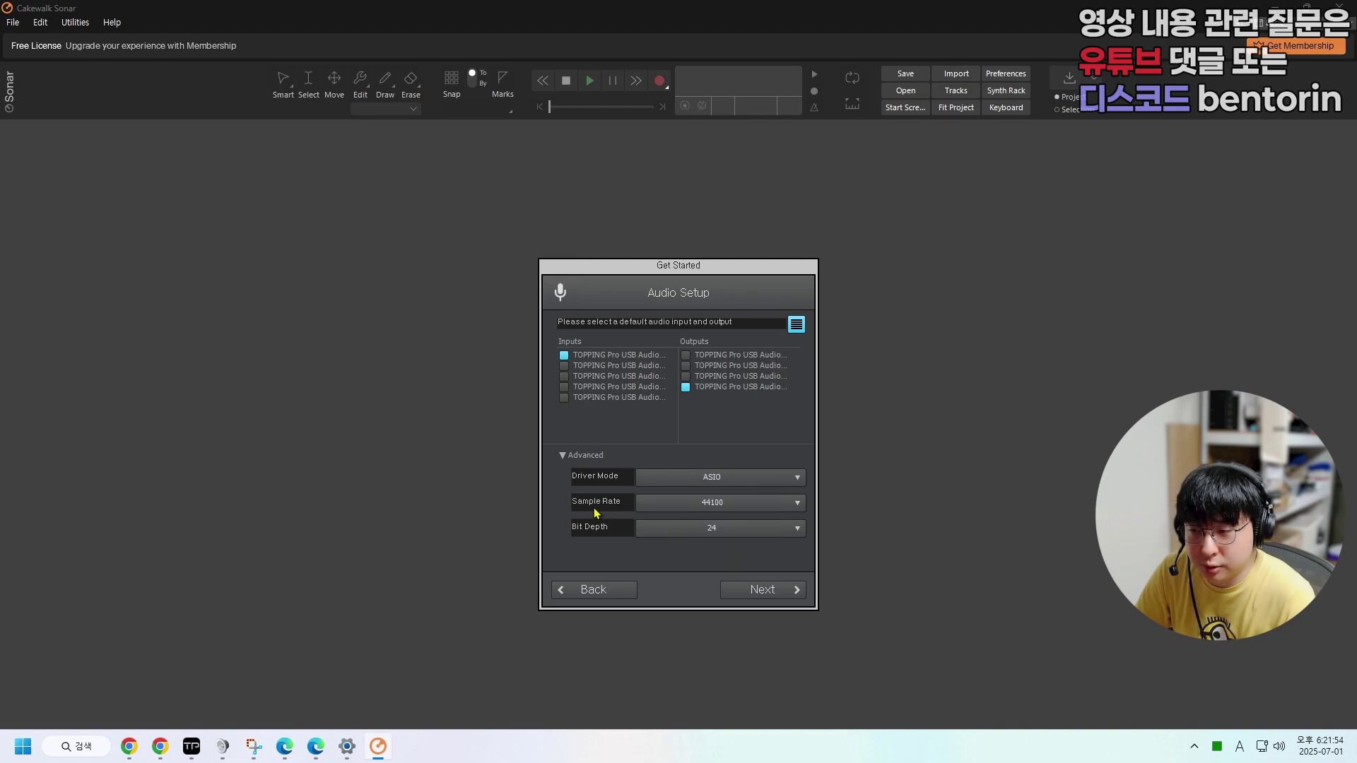
left_click(675, 503)
left_click(669, 585)
left_click(689, 533)
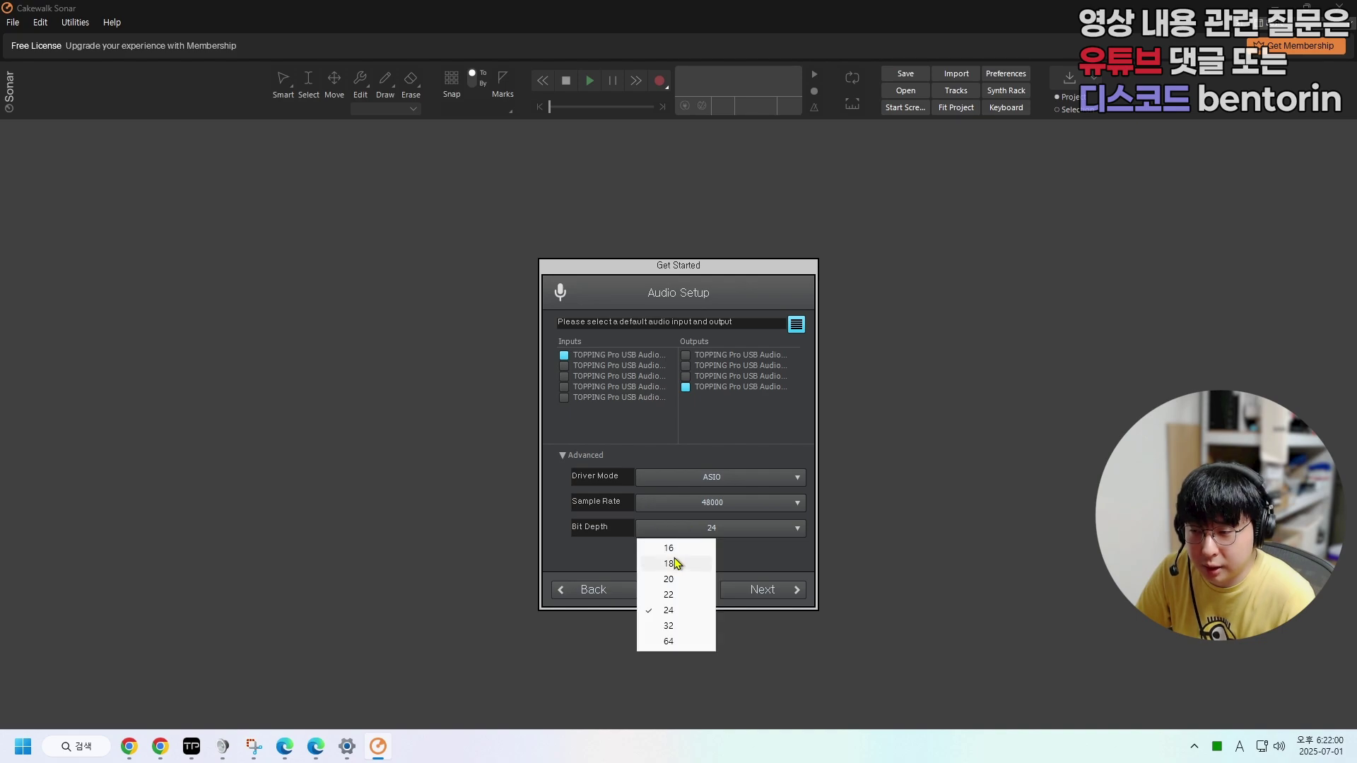
left_click(671, 616)
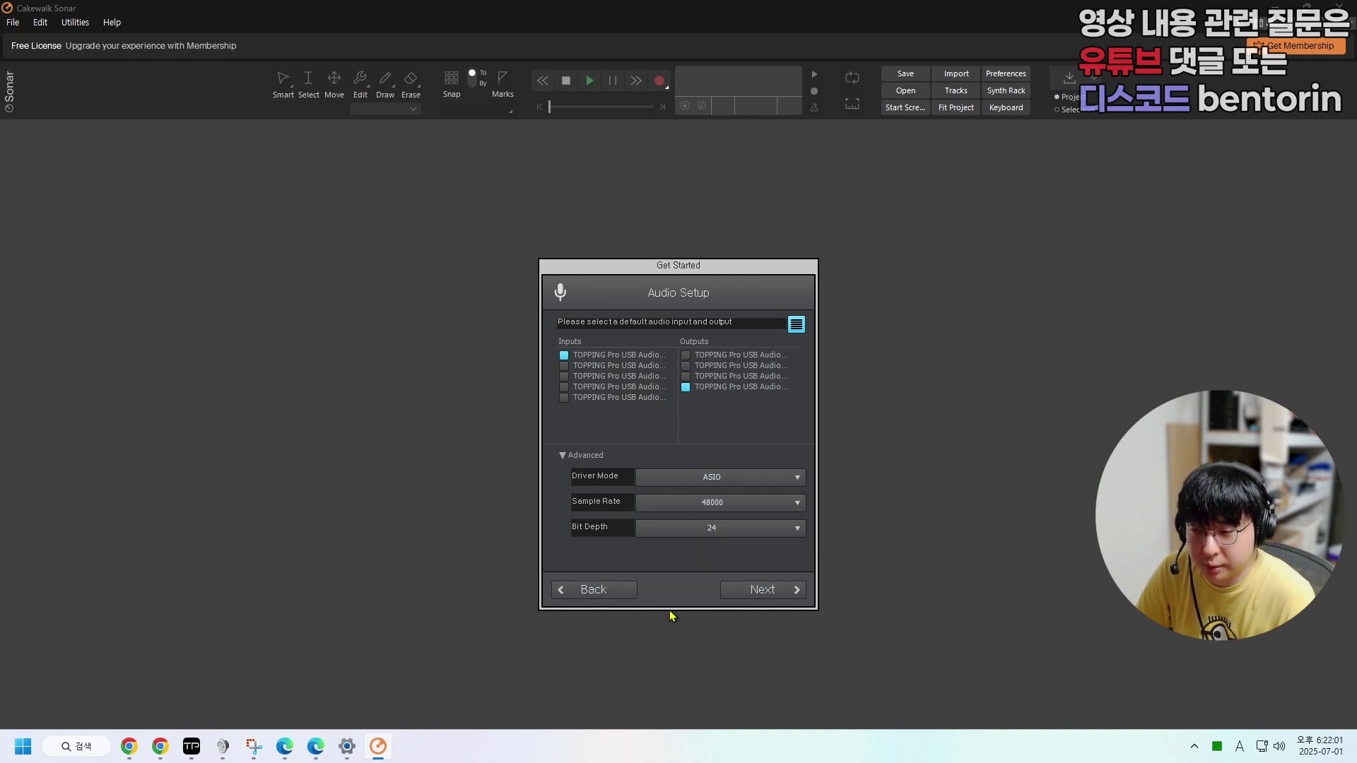
left_click(734, 592)
- Finish the setup with workspace None and analytics off, and create an untitled project from the Empty Project template
left_click(581, 378)
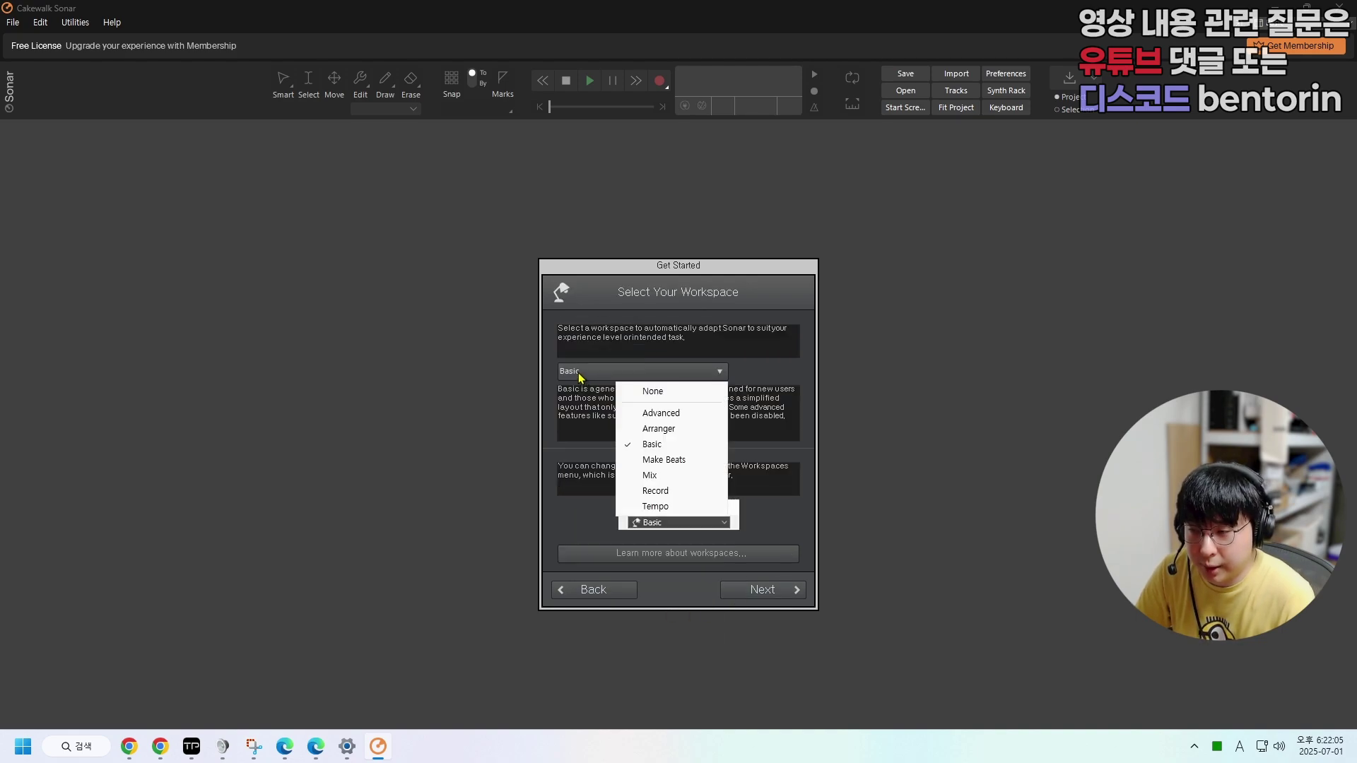
left_click(658, 392)
left_click(751, 596)
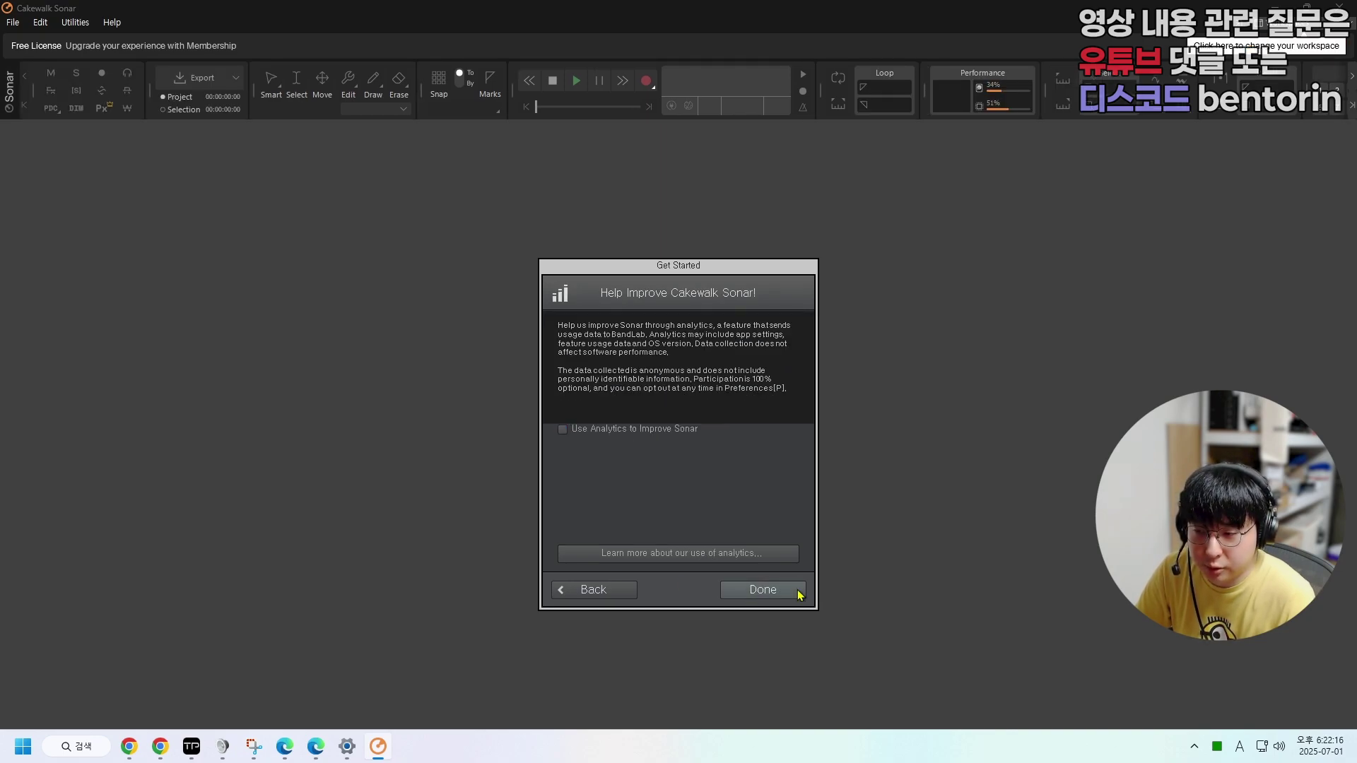
left_click(760, 591)
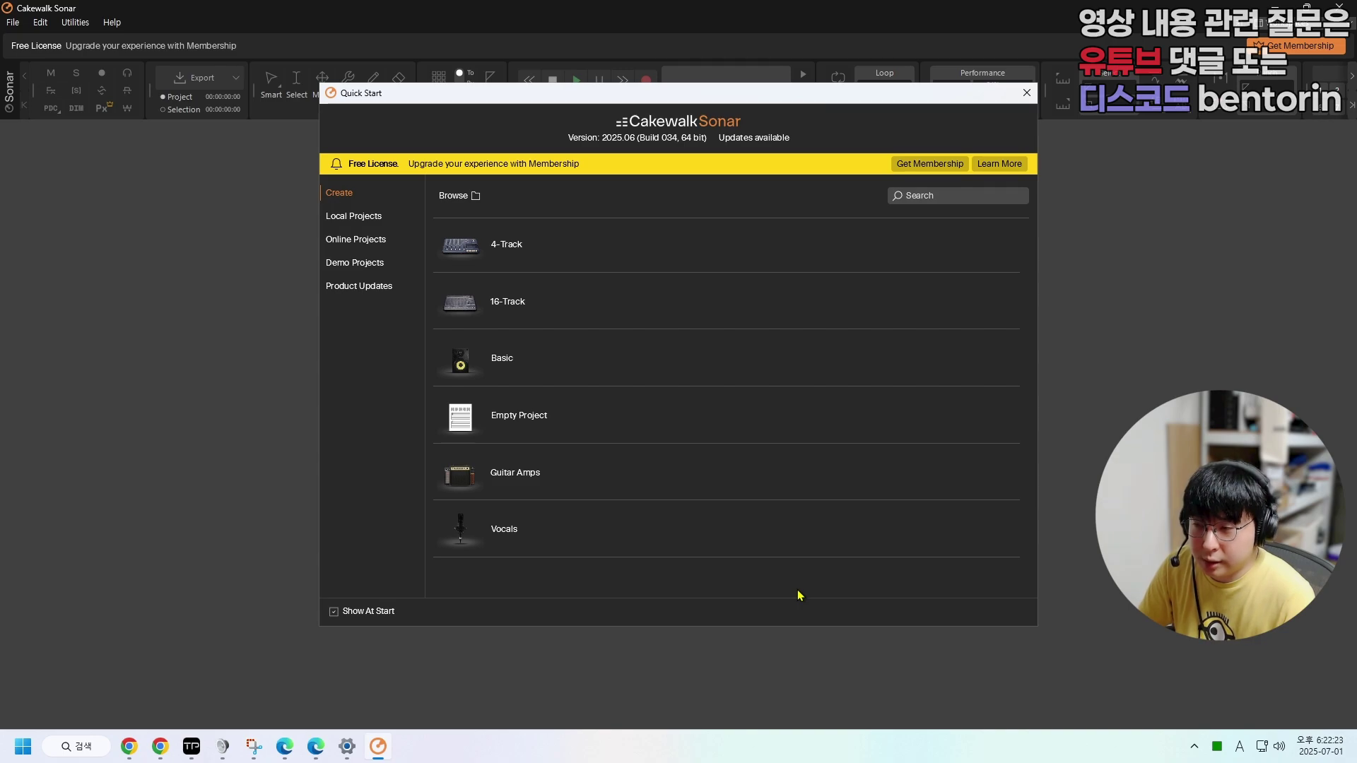
left_click(525, 421)
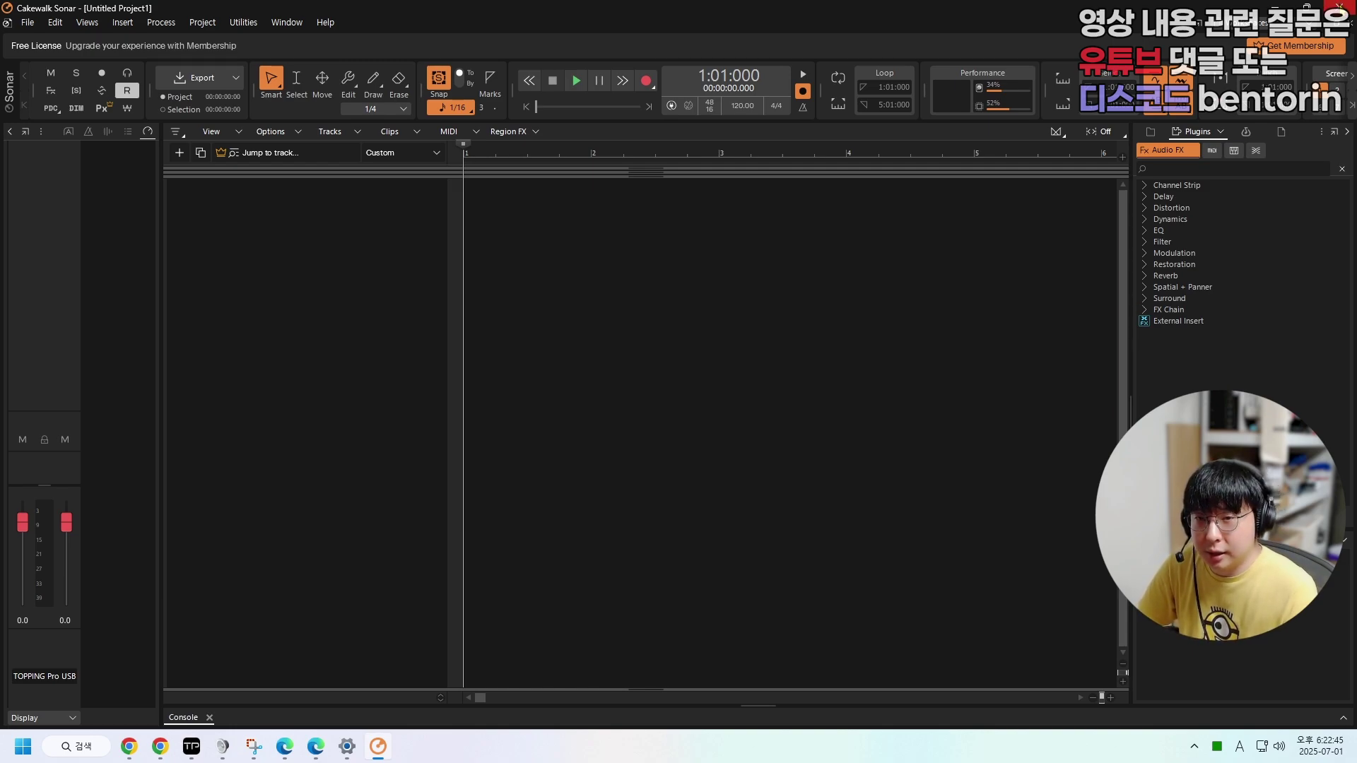
- Close Cakewalk Sonar, relaunch it from the desktop and continue with the evaluation
left_click(1338, 8)
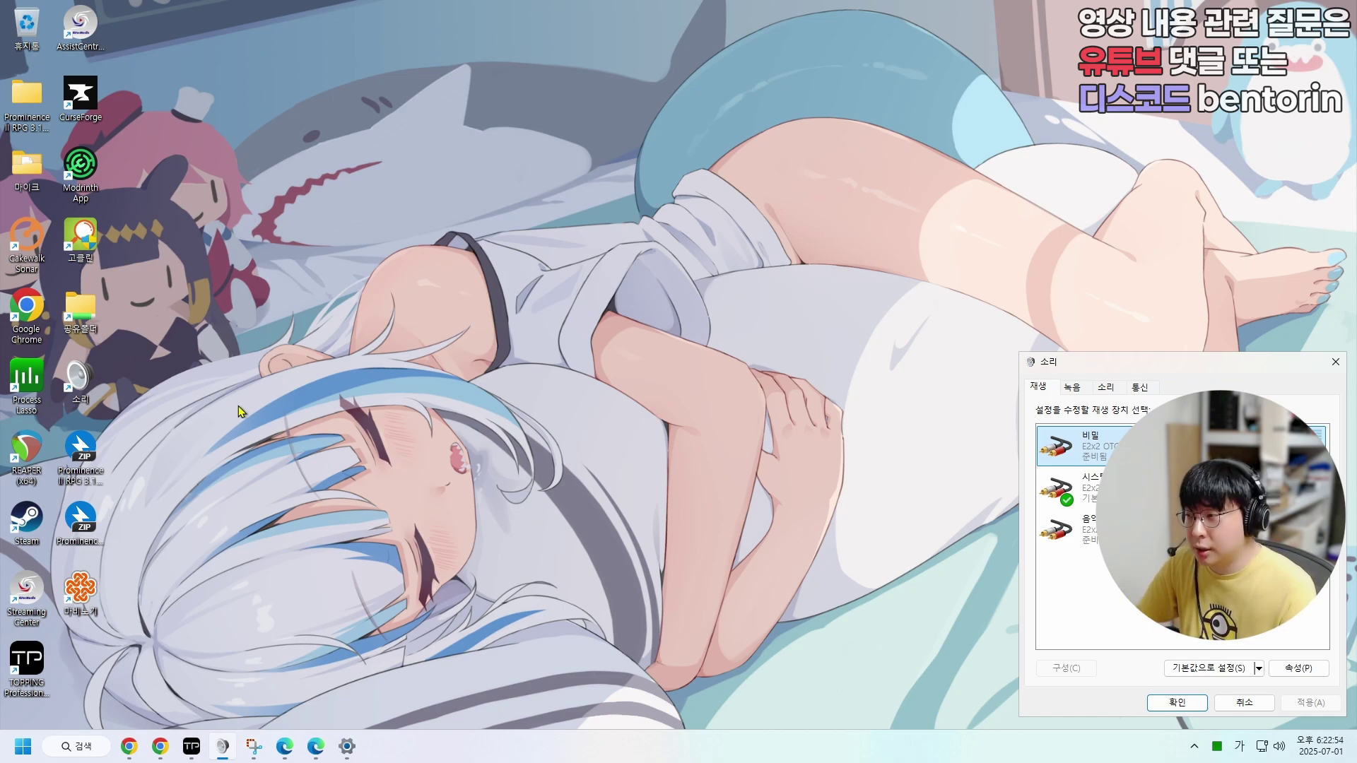
double_click(30, 240)
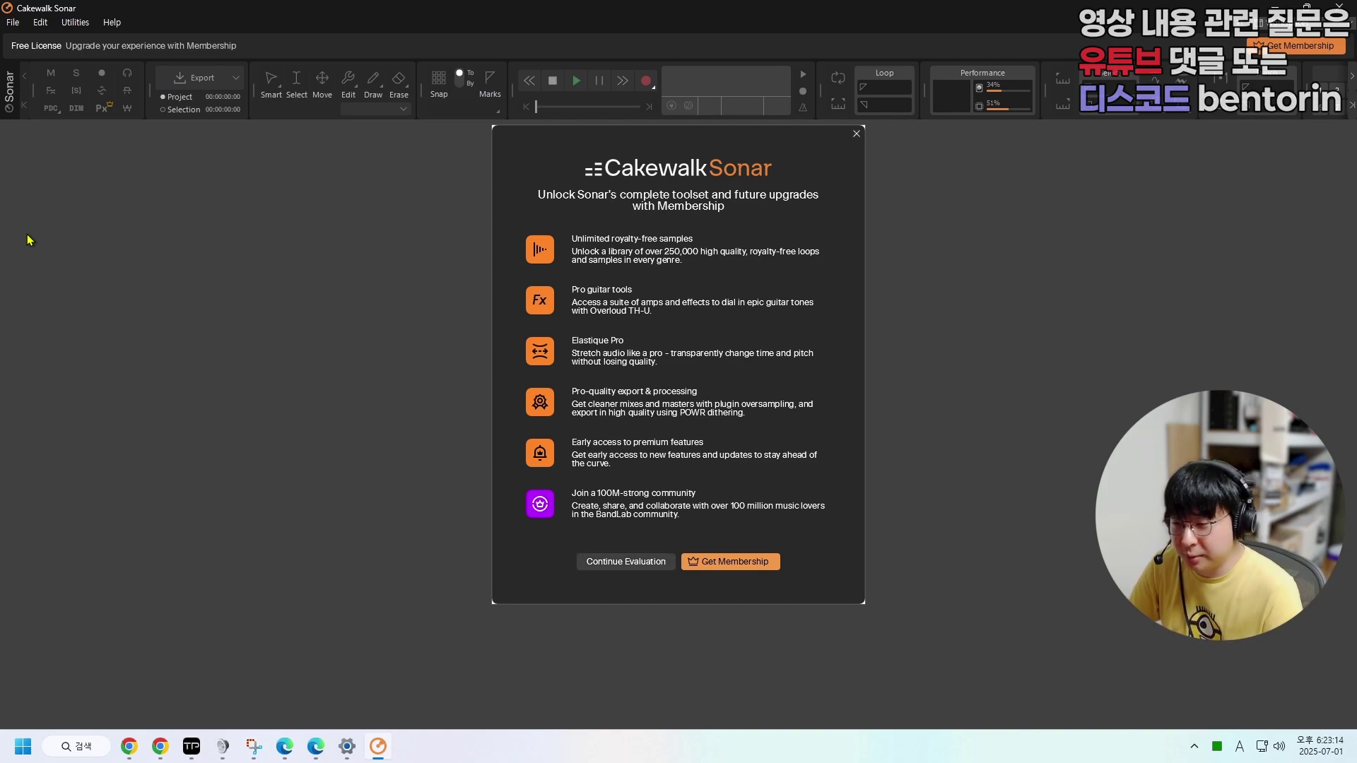
left_click(640, 564)
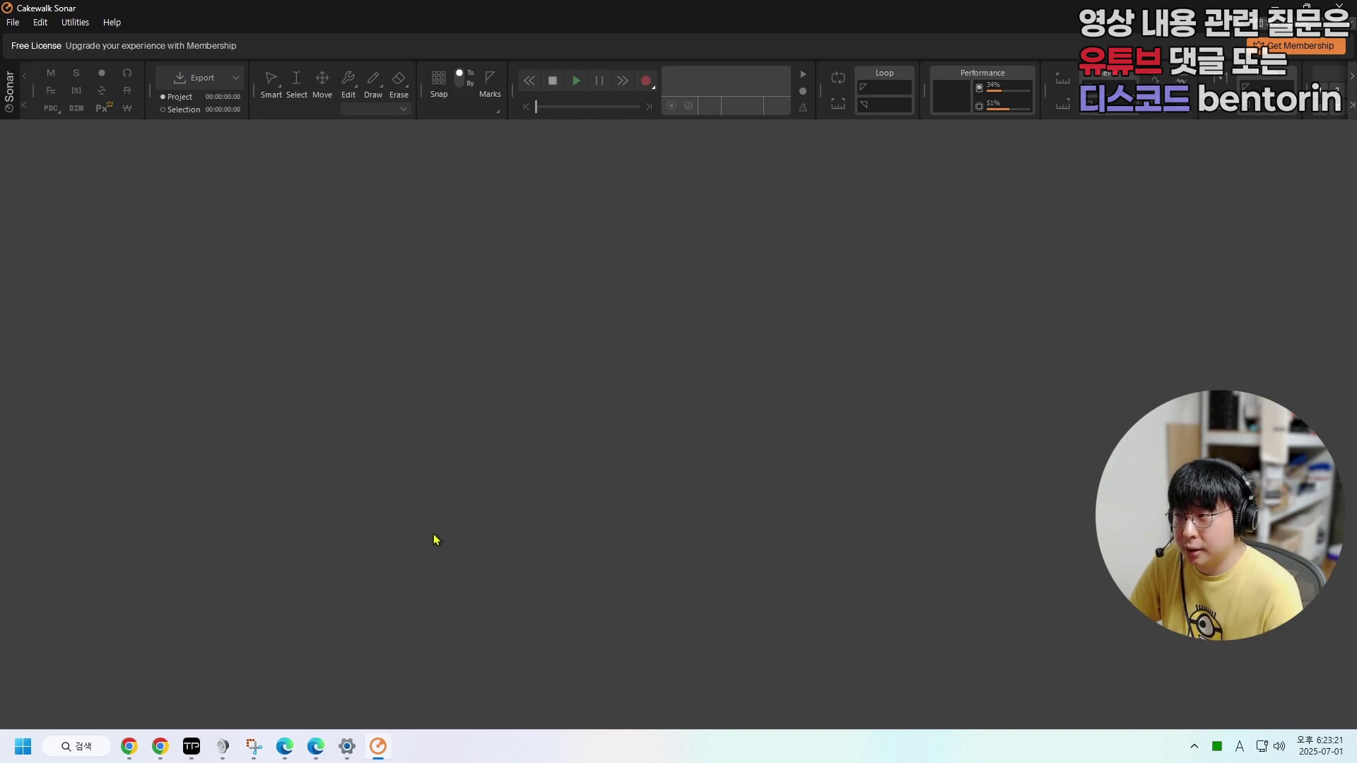
- Start a new project file named bentorin with a bit depth of 24 and a sample rate of 48000
left_click(13, 23)
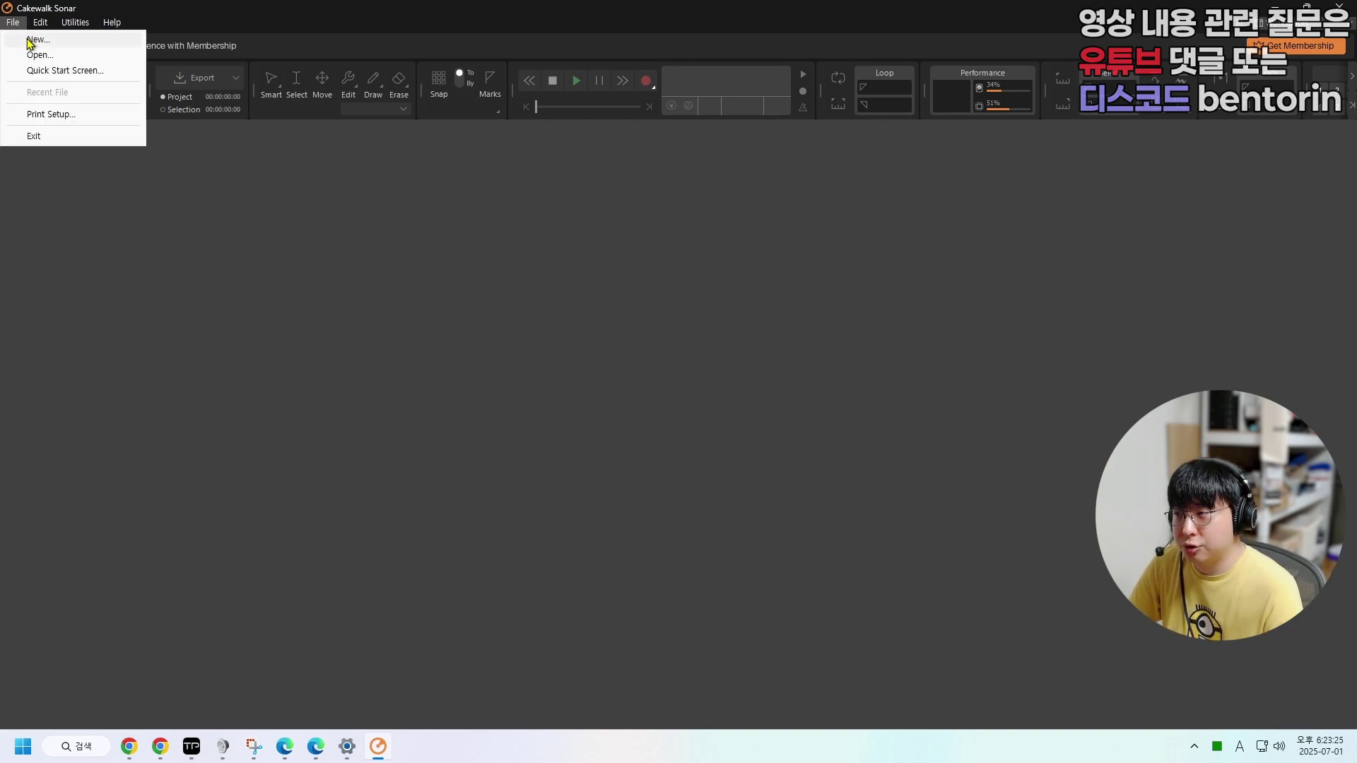
left_click(29, 41)
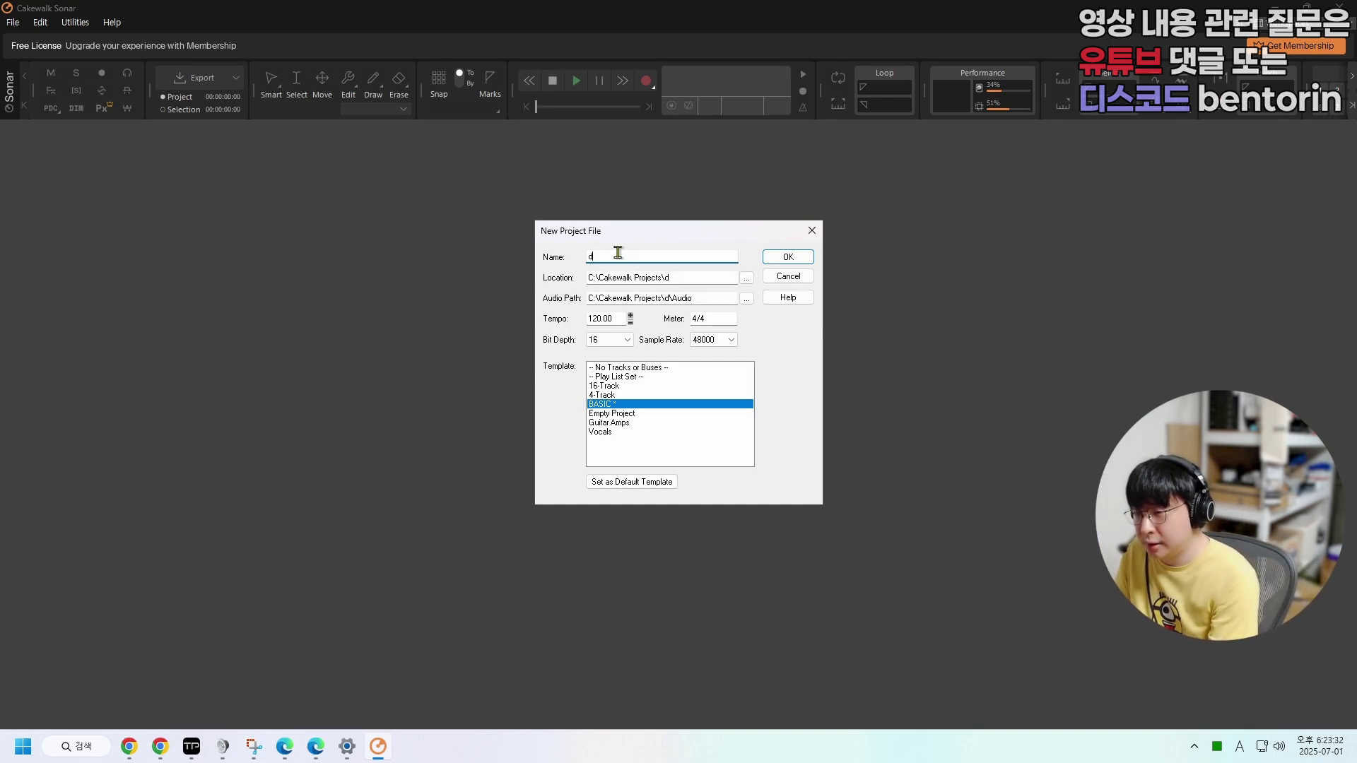
type("bentorin")
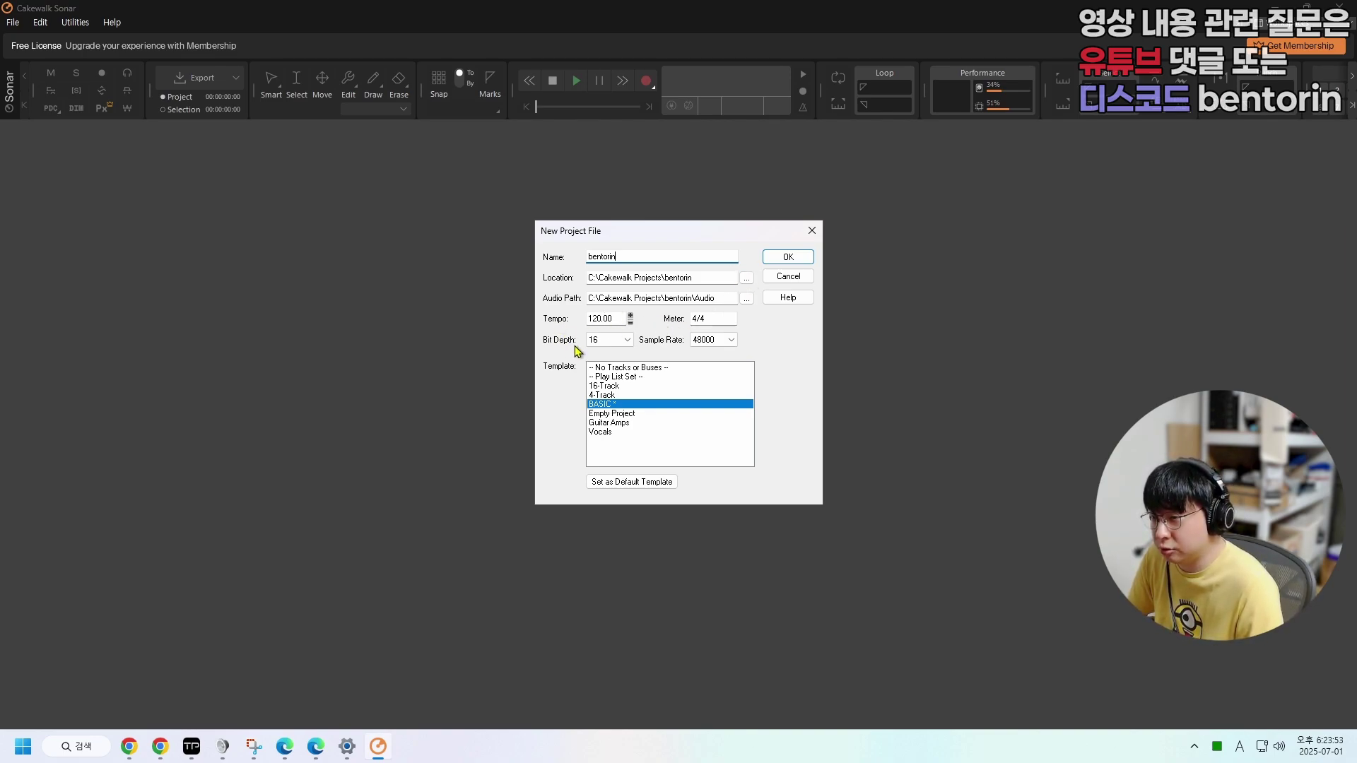
left_click(624, 342)
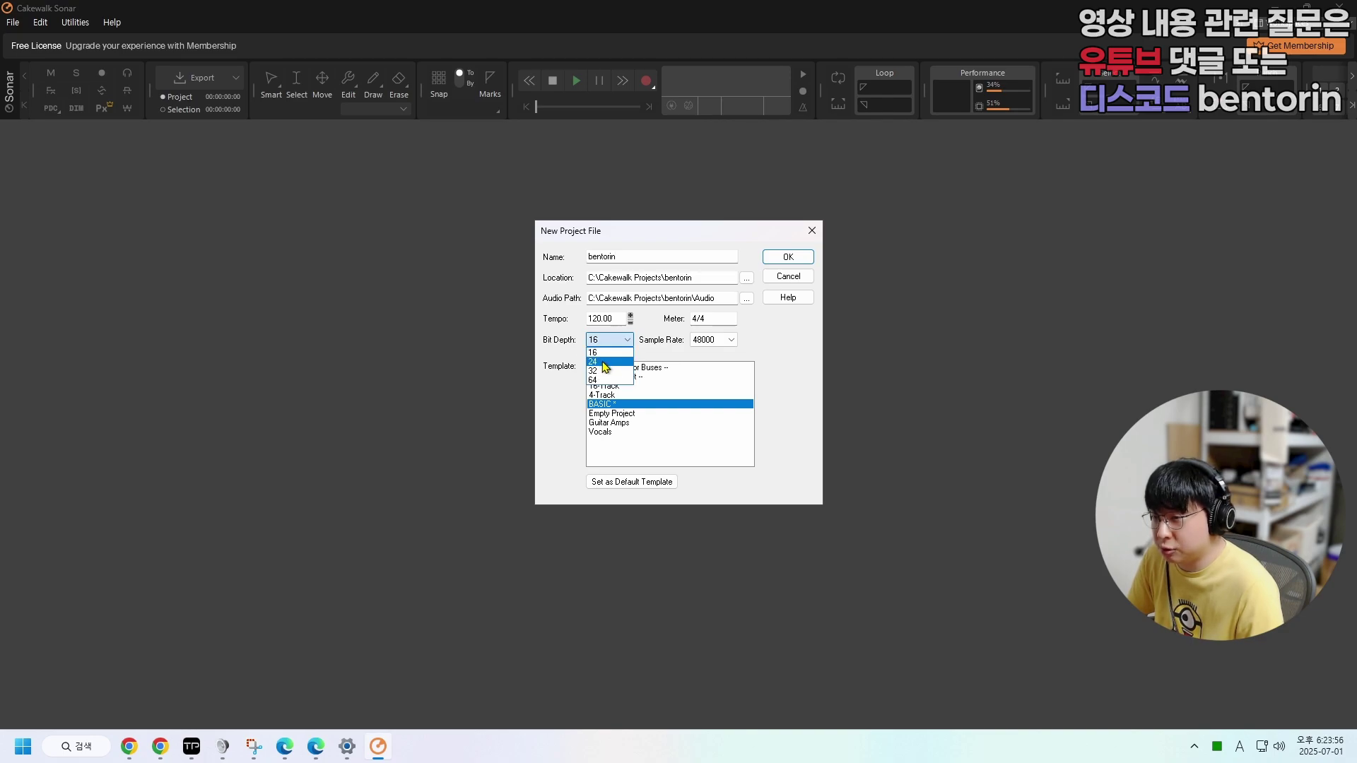
left_click(606, 364)
left_click(709, 341)
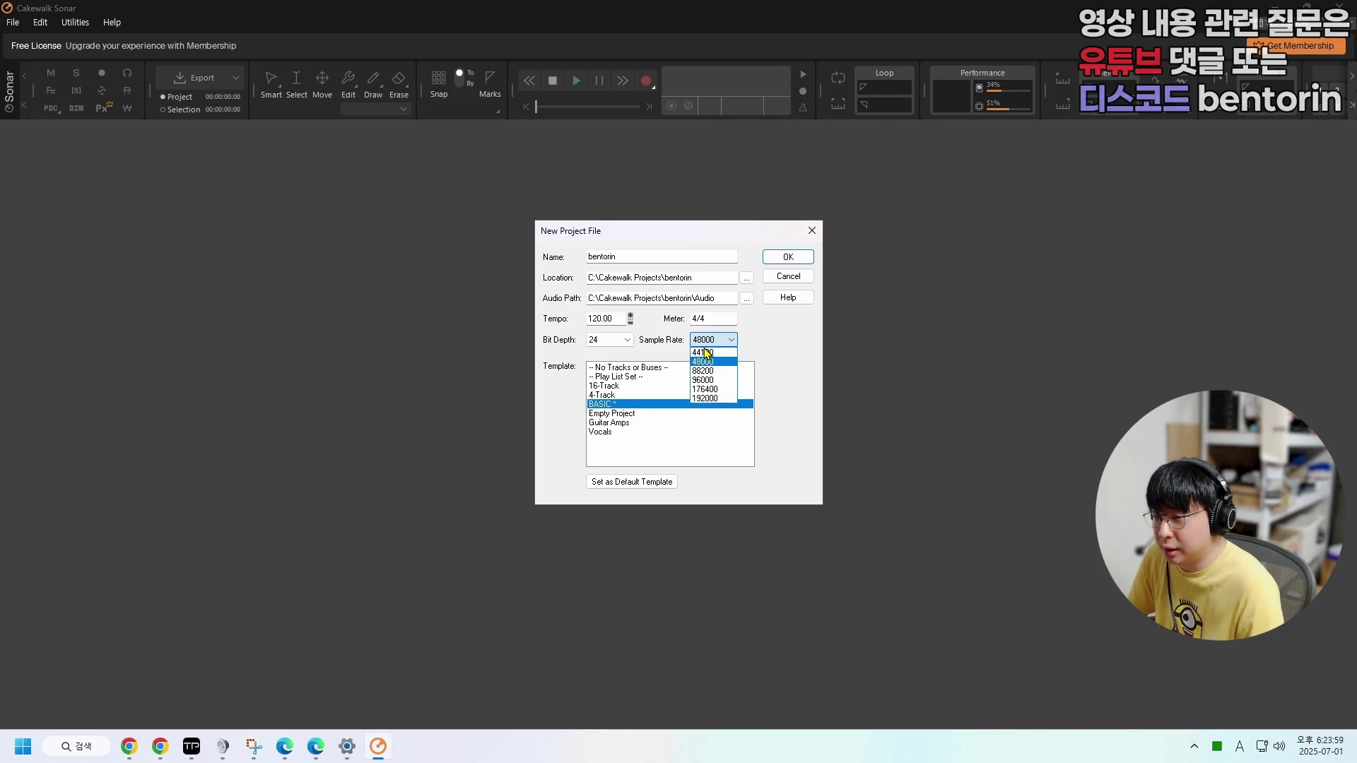
left_click(701, 362)
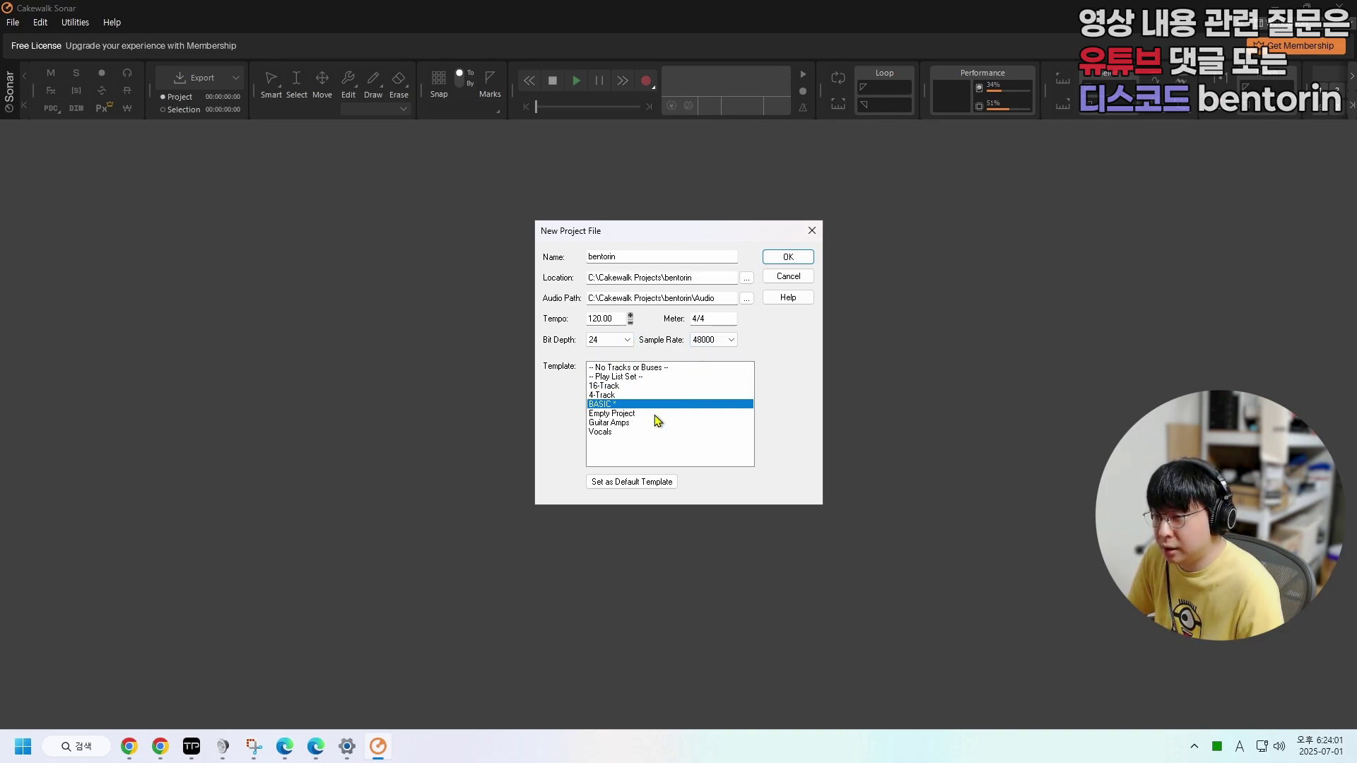
- Make Empty Project the default template and create the bentorin project from it
left_click(602, 414)
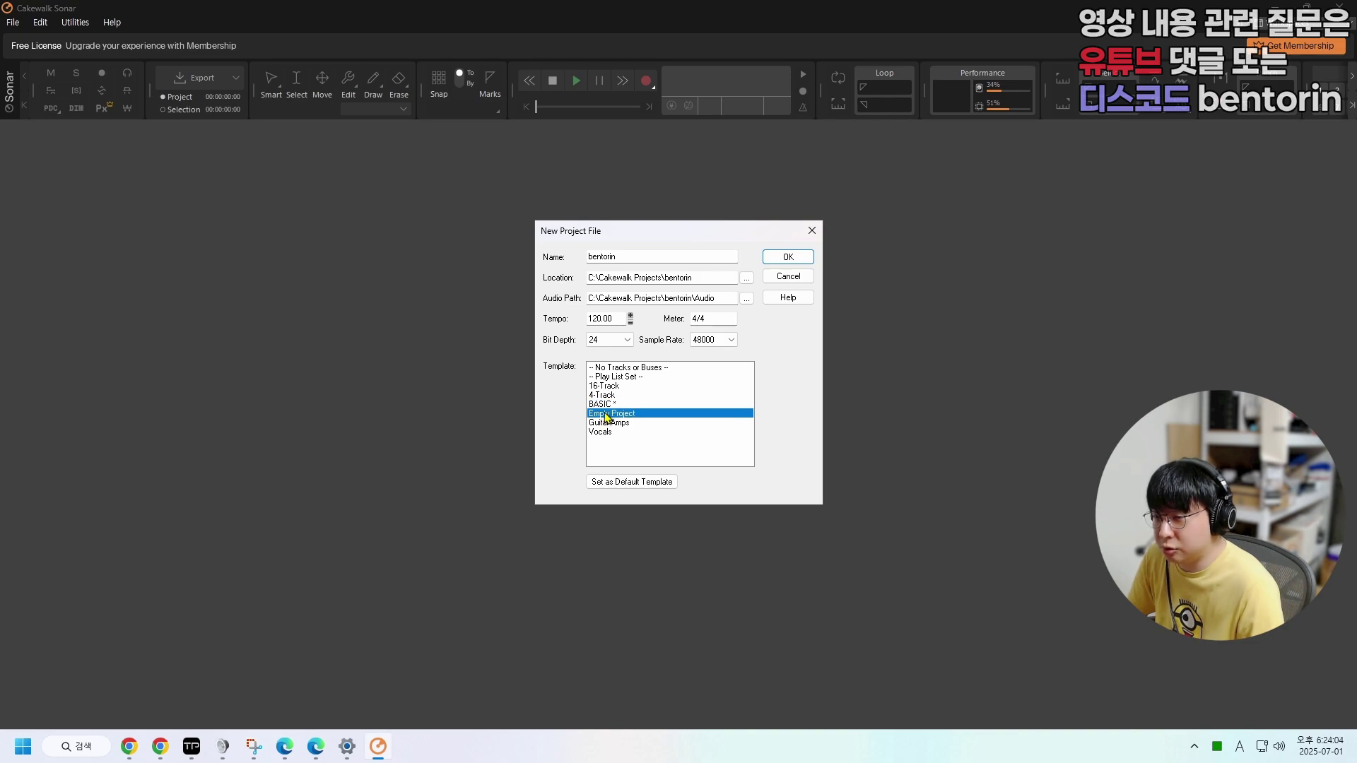
left_click(625, 484)
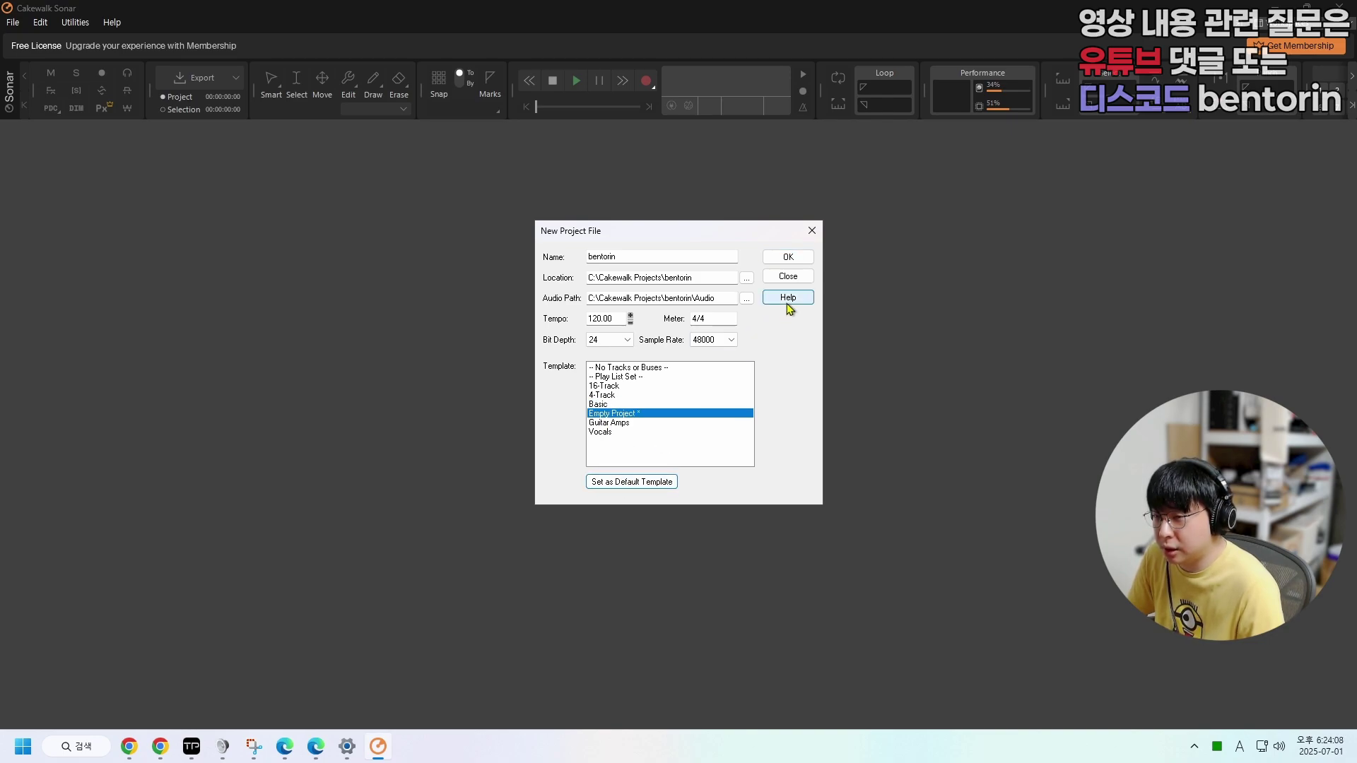
left_click(788, 257)
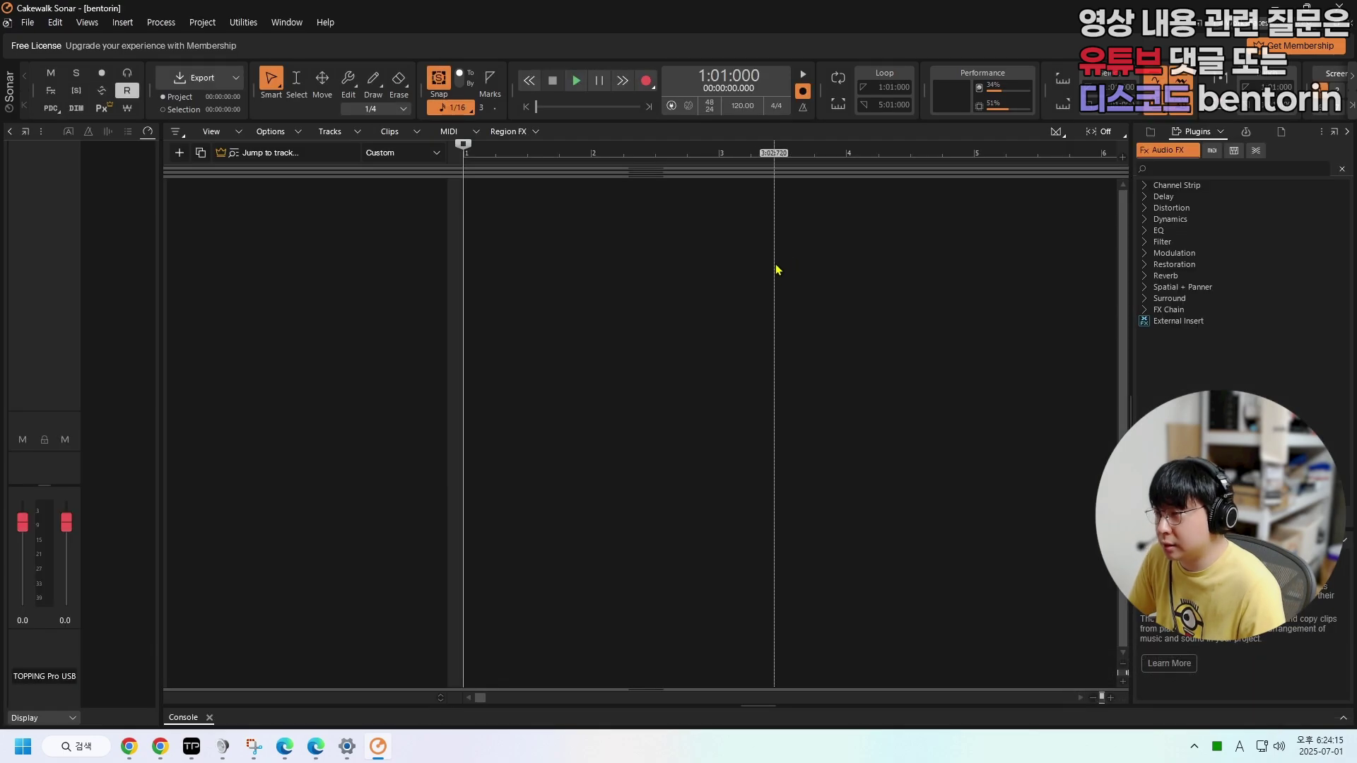
- In the audio playback and recording preferences, keep ASIO driver mode, enable Plug-In Load Balancing and MMCSS for ASIO Driver, and apply
left_click(56, 23)
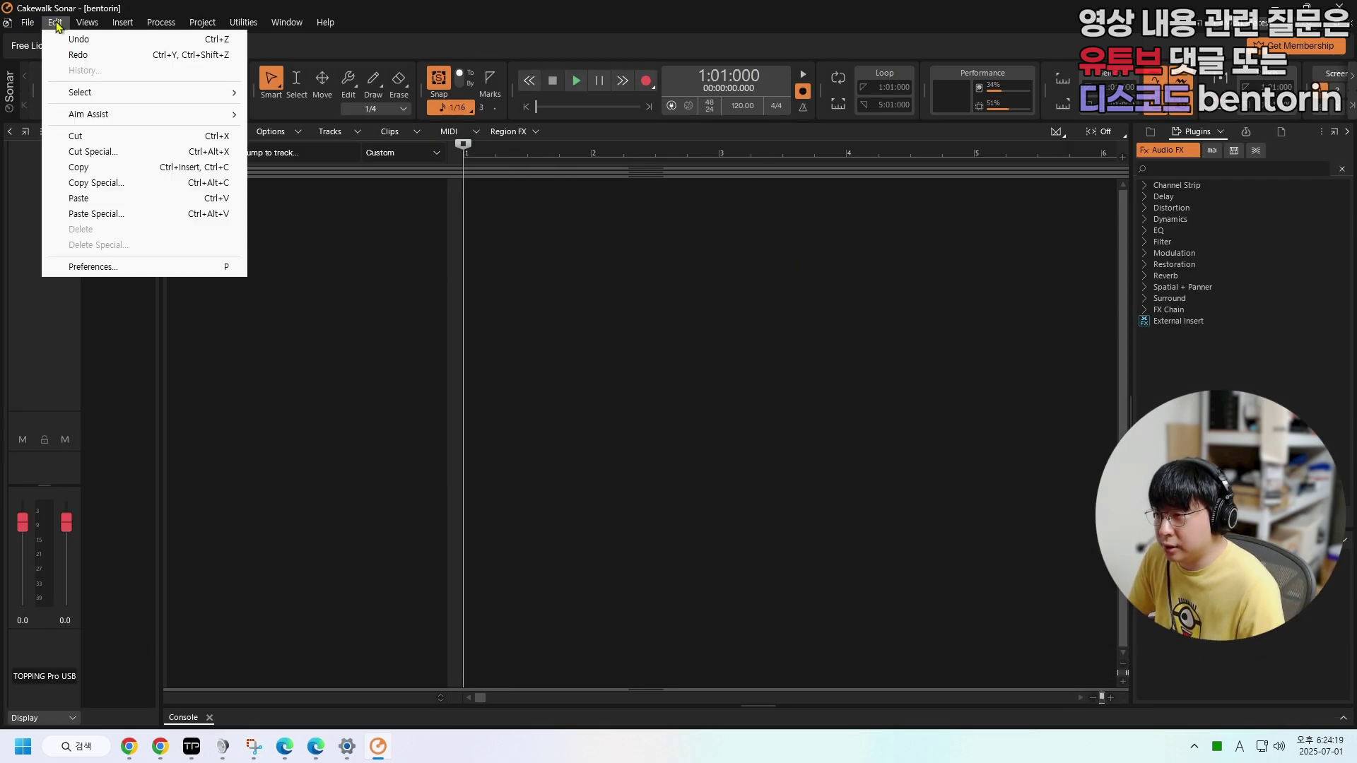
left_click(89, 267)
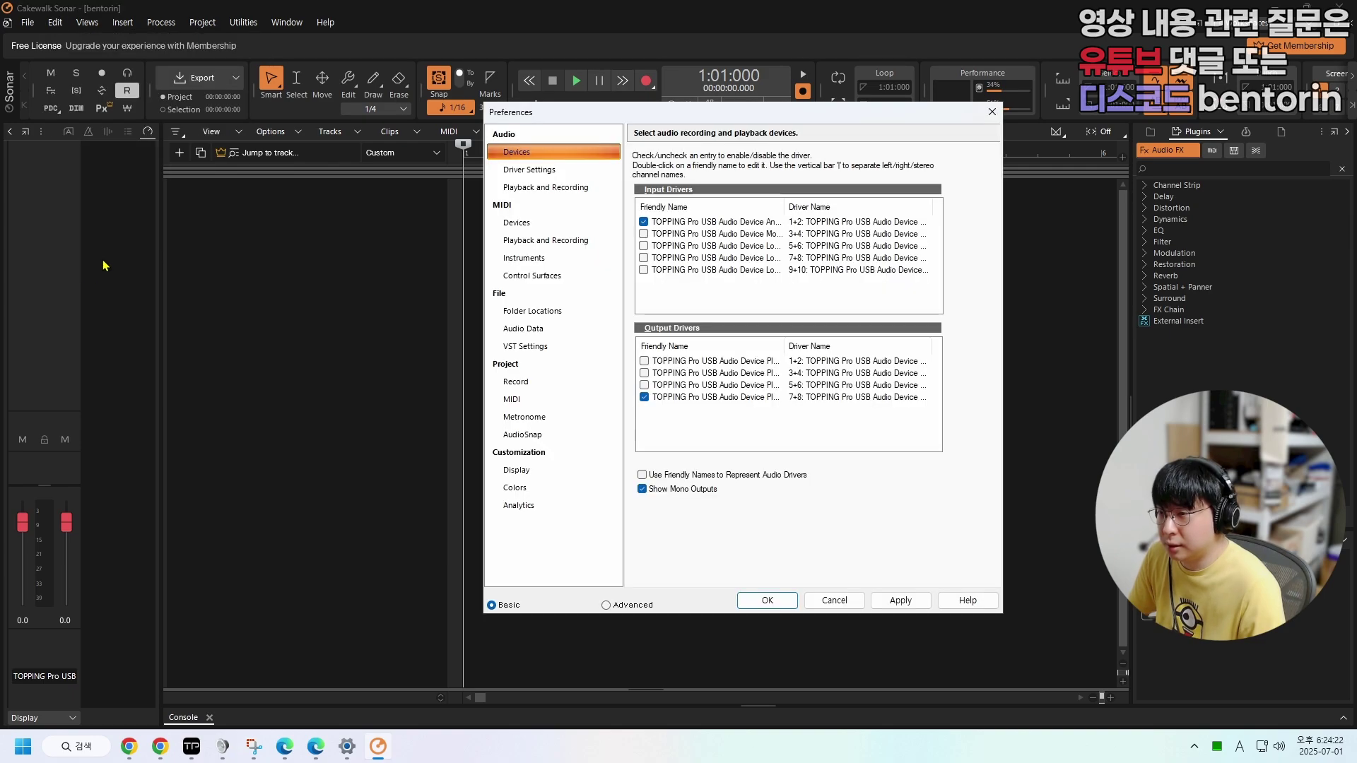
left_click(524, 188)
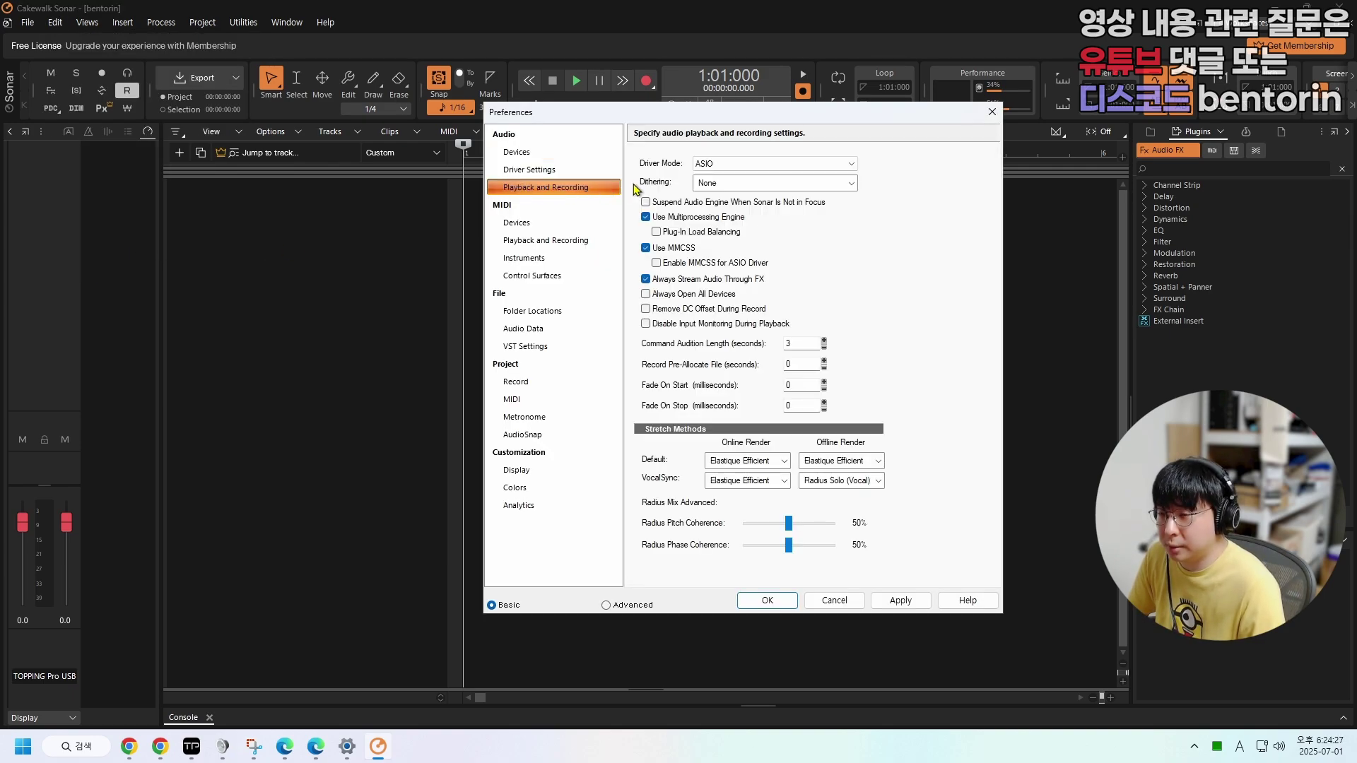
left_click(721, 167)
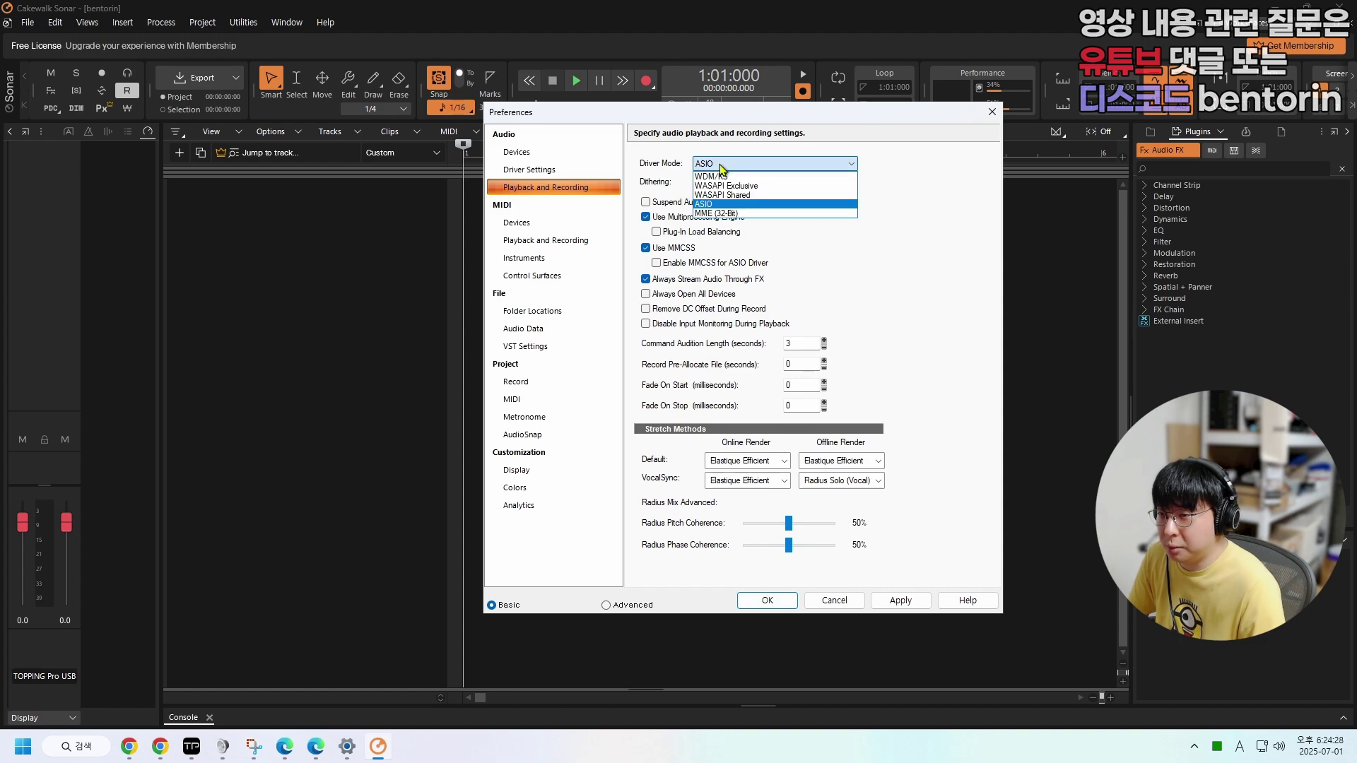
left_click(707, 204)
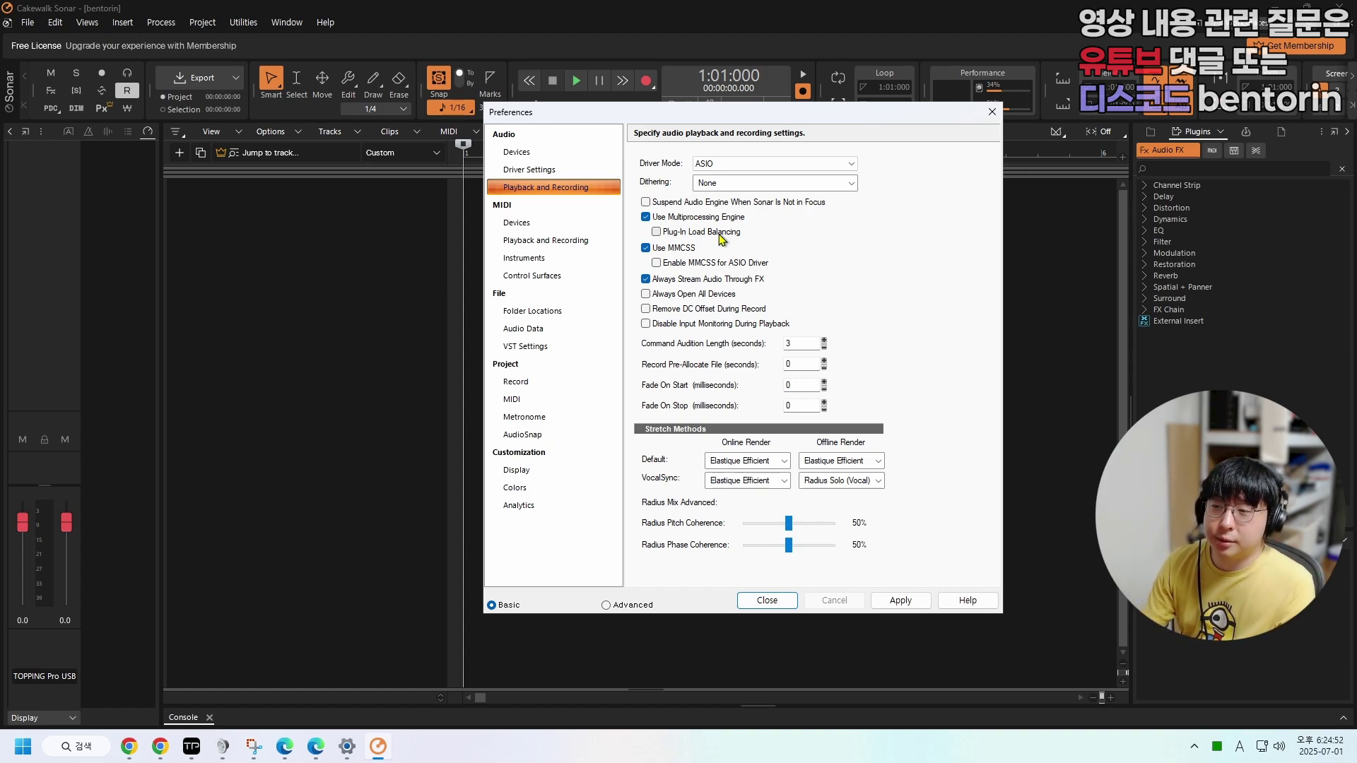
left_click(657, 231)
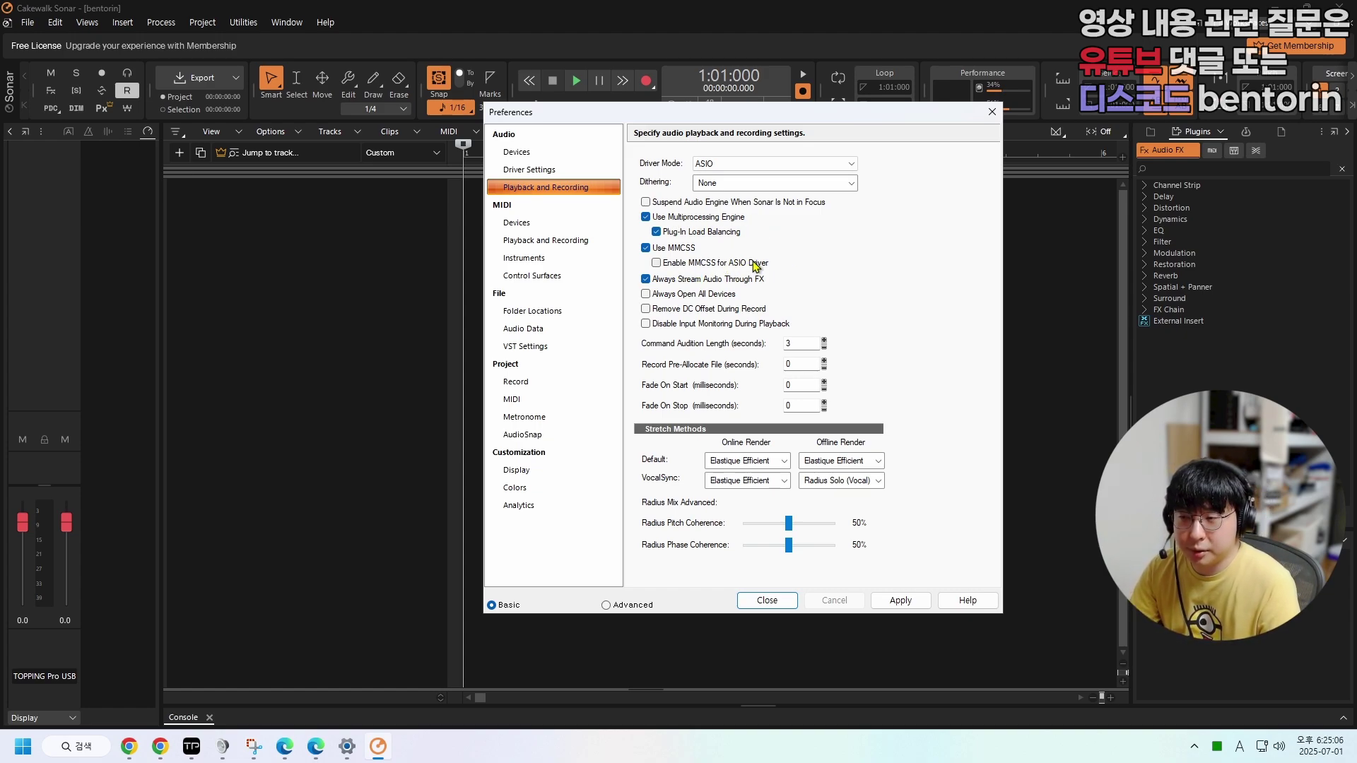
left_click(657, 264)
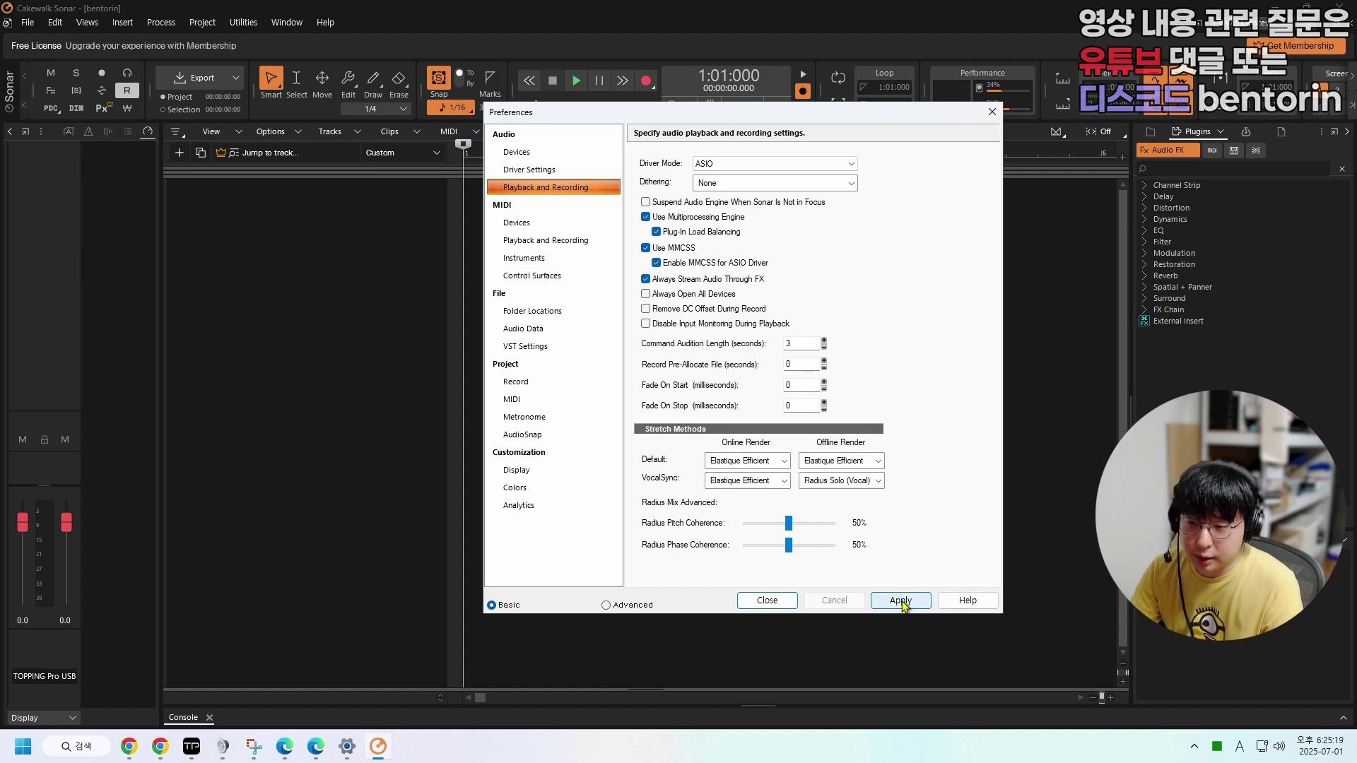
left_click(902, 602)
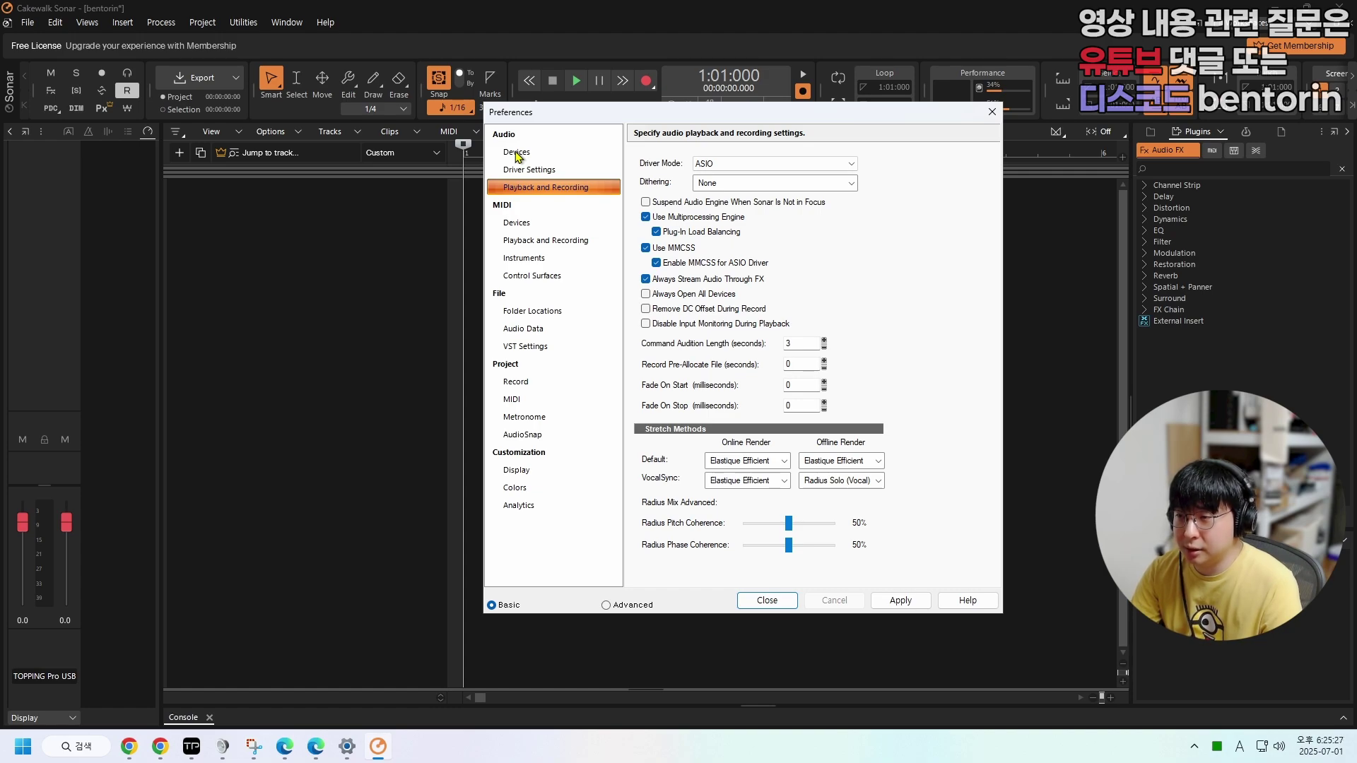
- In the audio device preferences, disable the 1+2 input driver and the 7+8 output driver so no drivers are selected
left_click(516, 152)
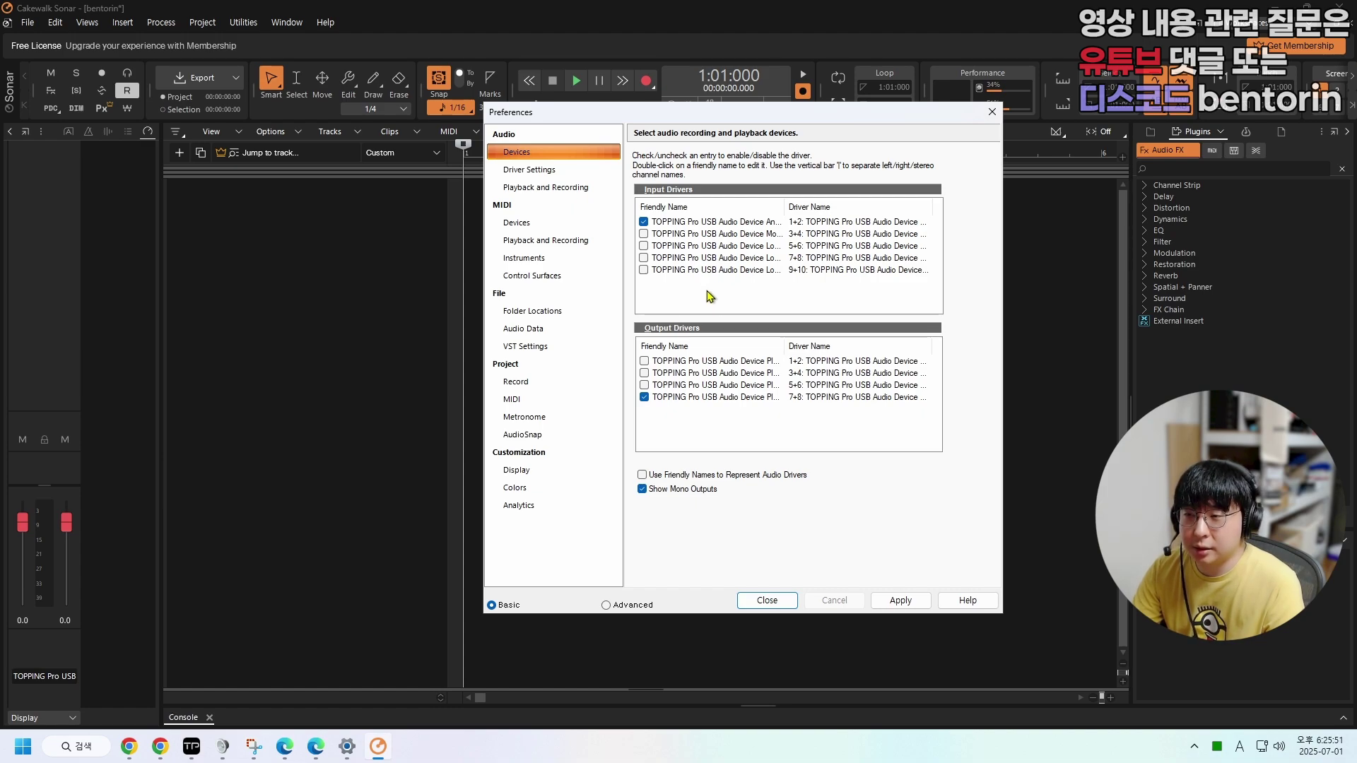
left_click(643, 222)
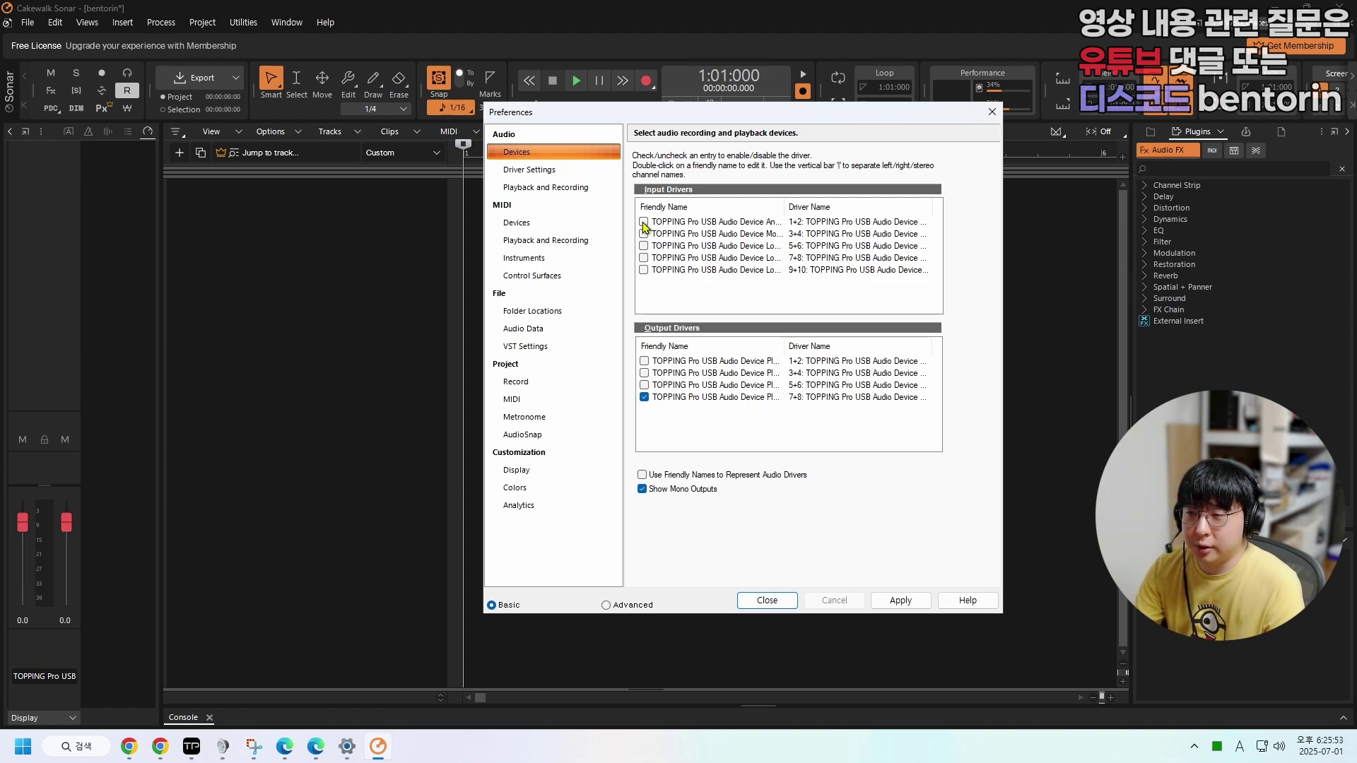
left_click(643, 397)
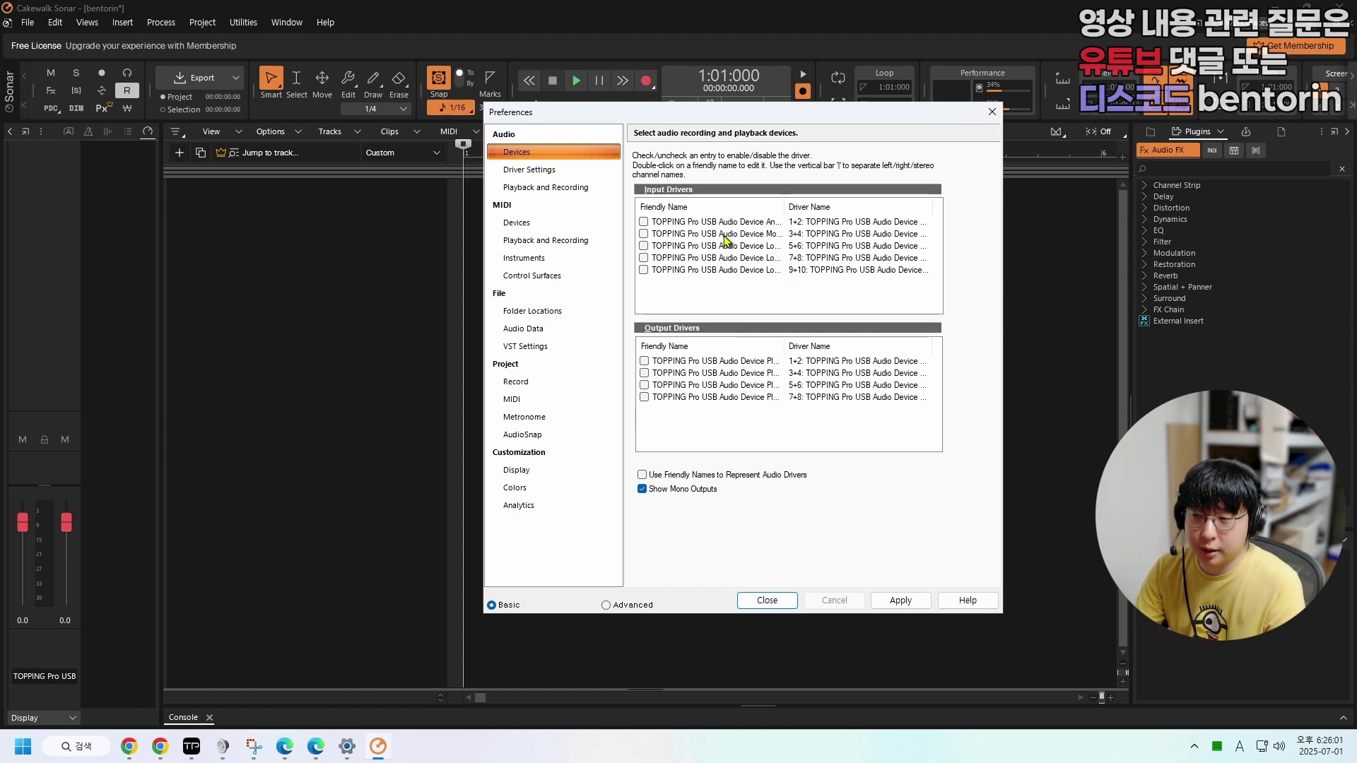
- Enable the TOPPING Pro USB Audio Device Analogue 1 input driver and rename it 마이크
left_click_drag(784, 205, 835, 204)
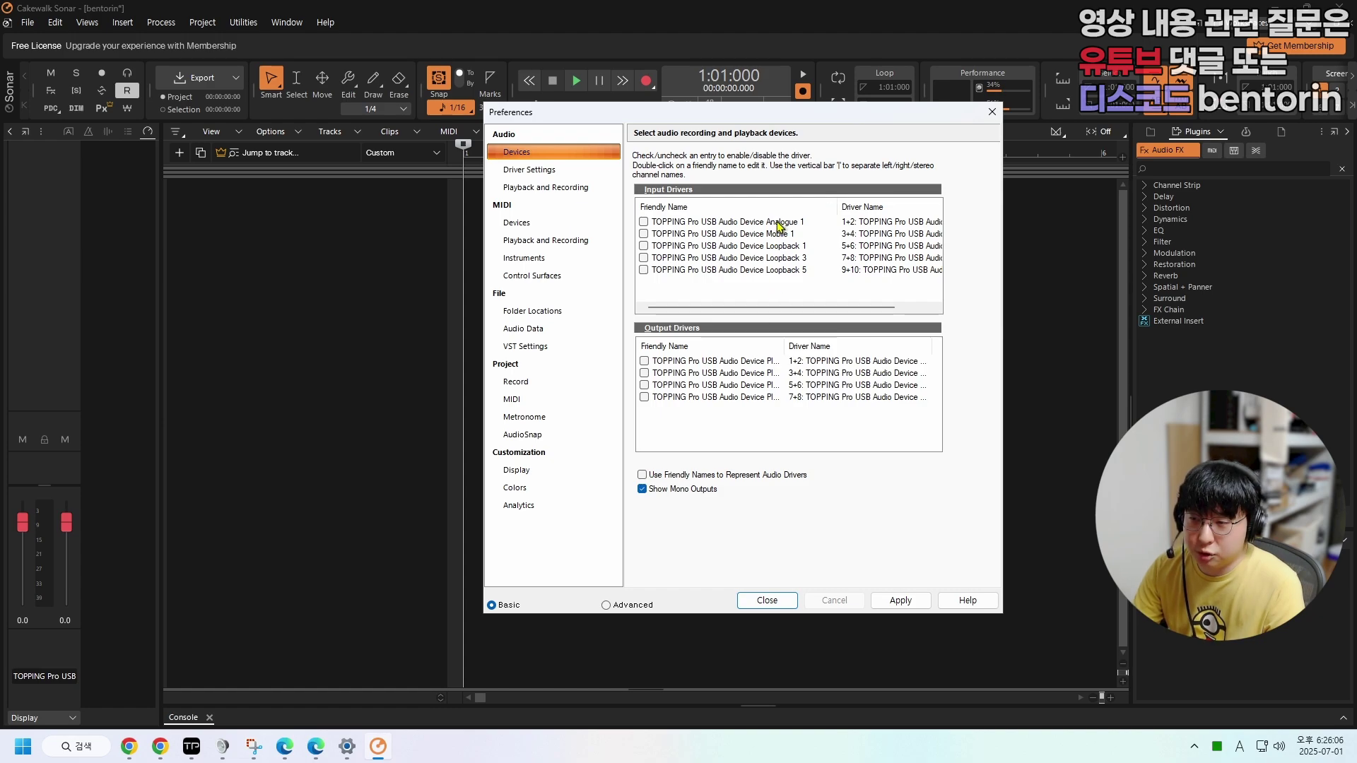
left_click(644, 223)
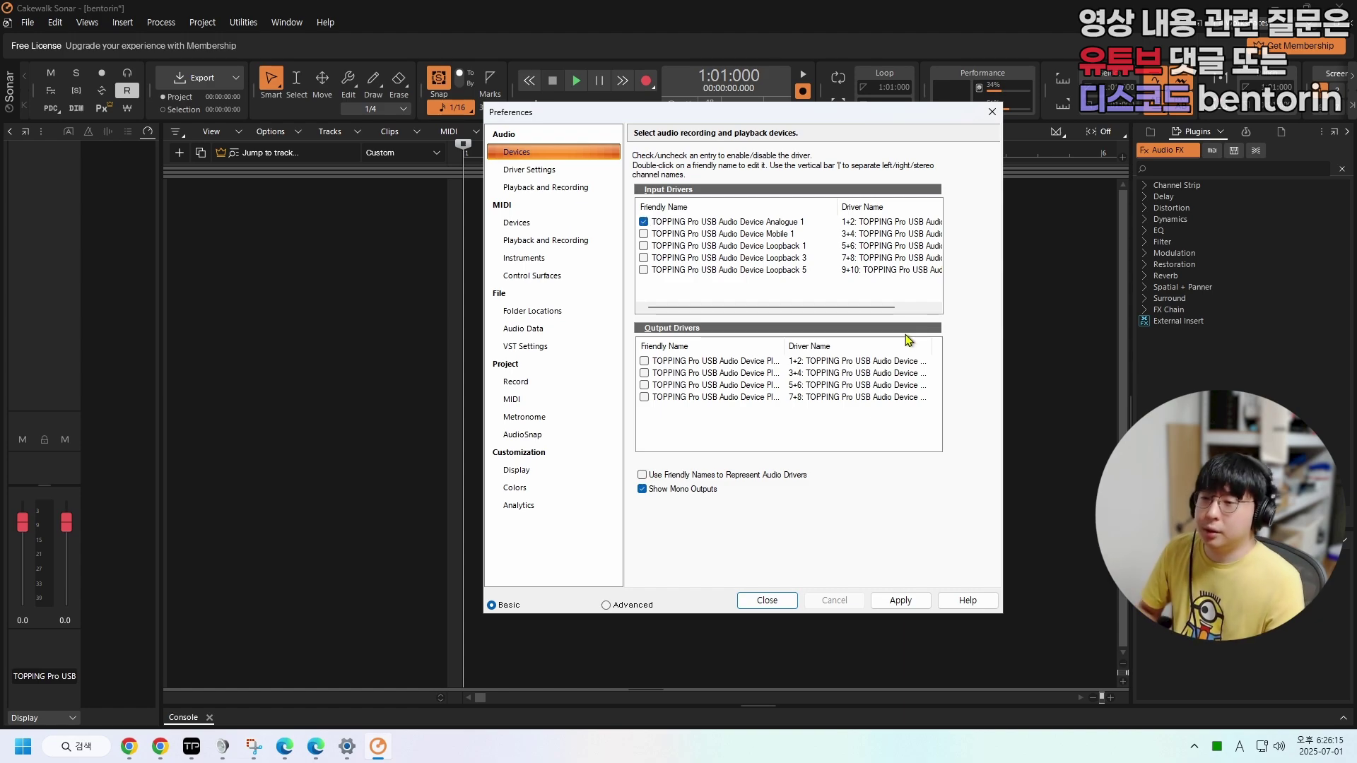
double_click(788, 222)
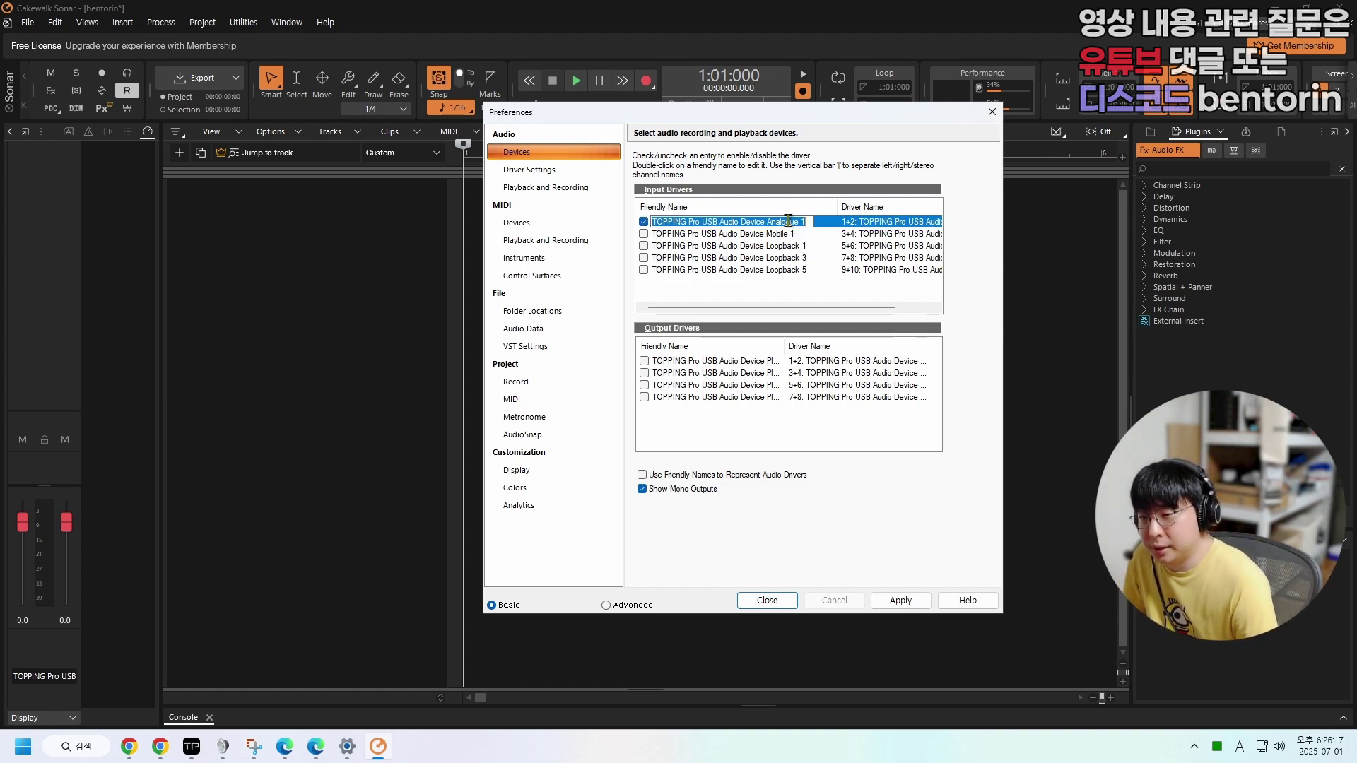
key("BackSpace")
key("Hangul")
type("마이크")
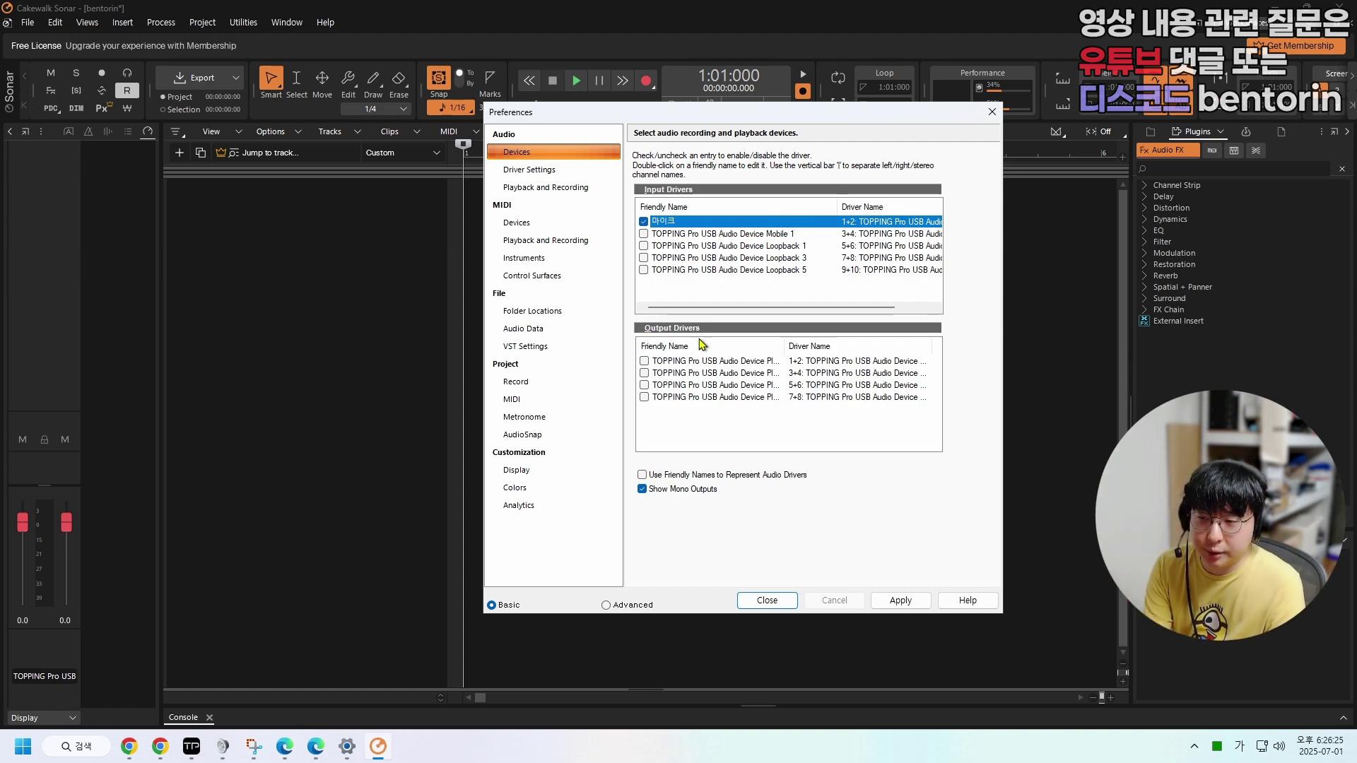
- Enable the TOPPING Pro USB Audio Device Playback 7 output driver and rename it 케이크워크
left_click_drag(783, 345, 791, 401)
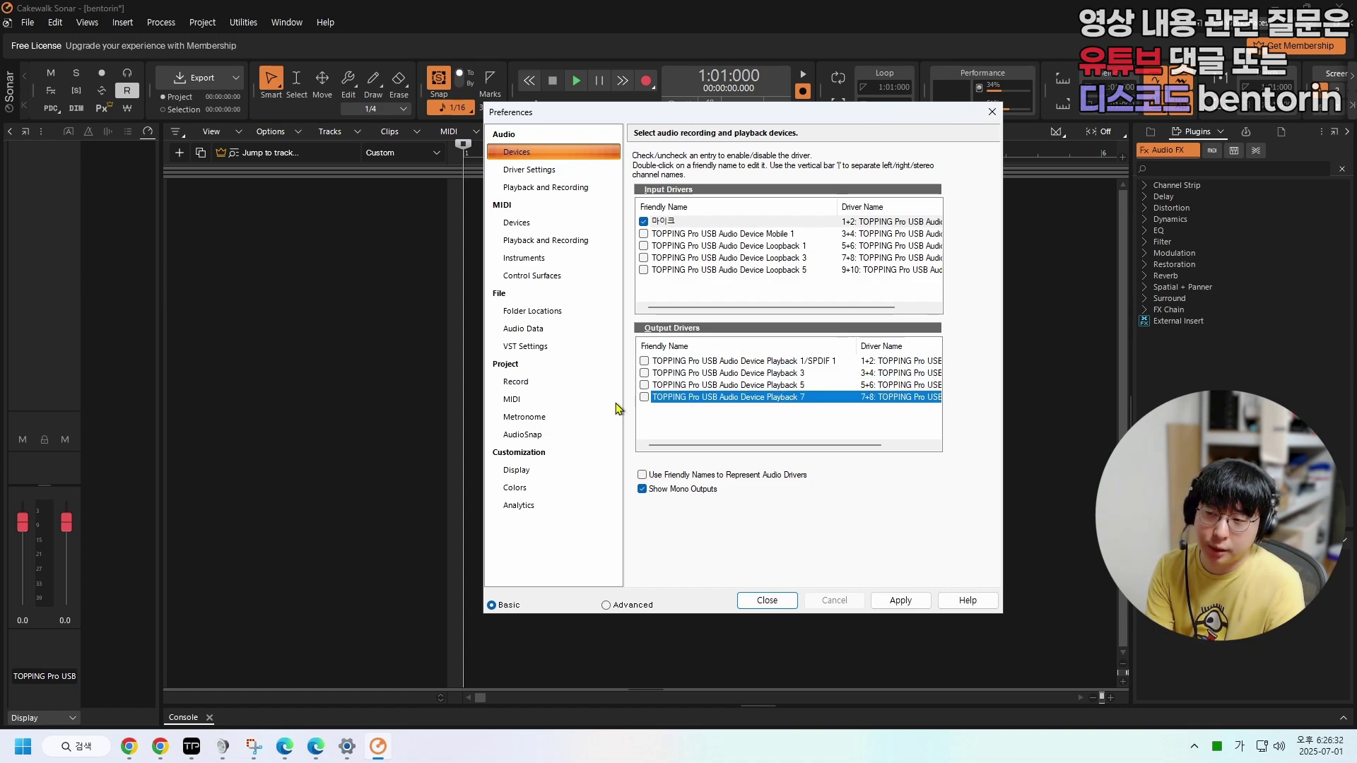
left_click(644, 397)
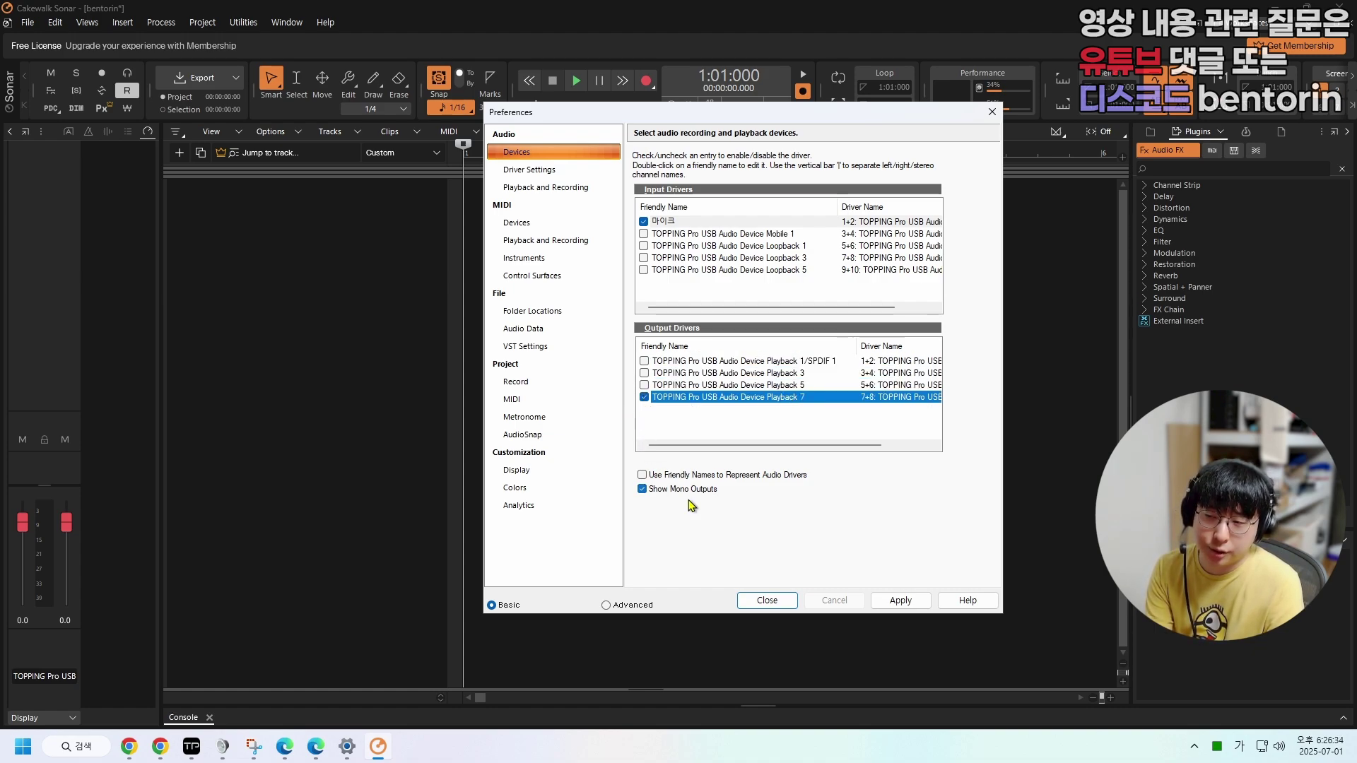
double_click(791, 398)
type("케이블")
type("워크")
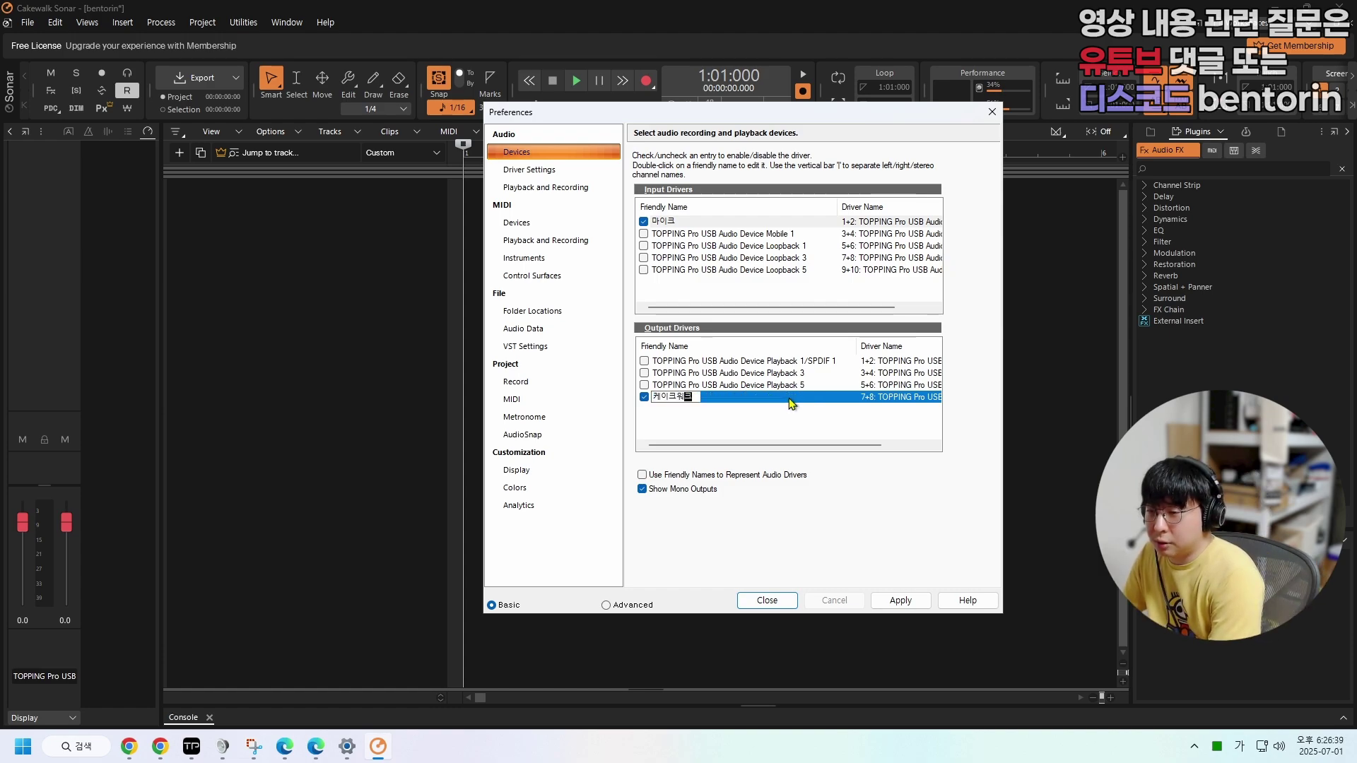
key("Return")
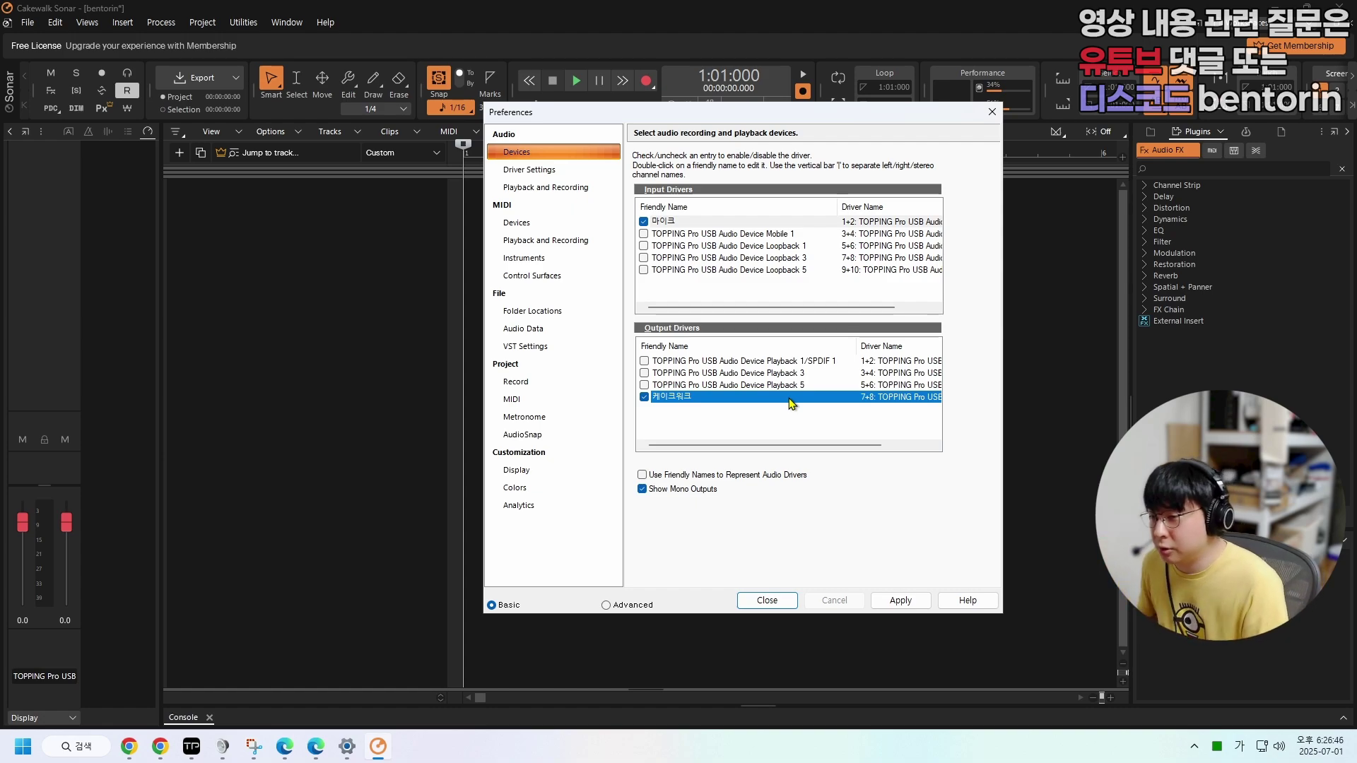
- Turn on Use Friendly Names to Represent Audio Drivers and apply the device settings
left_click(642, 477)
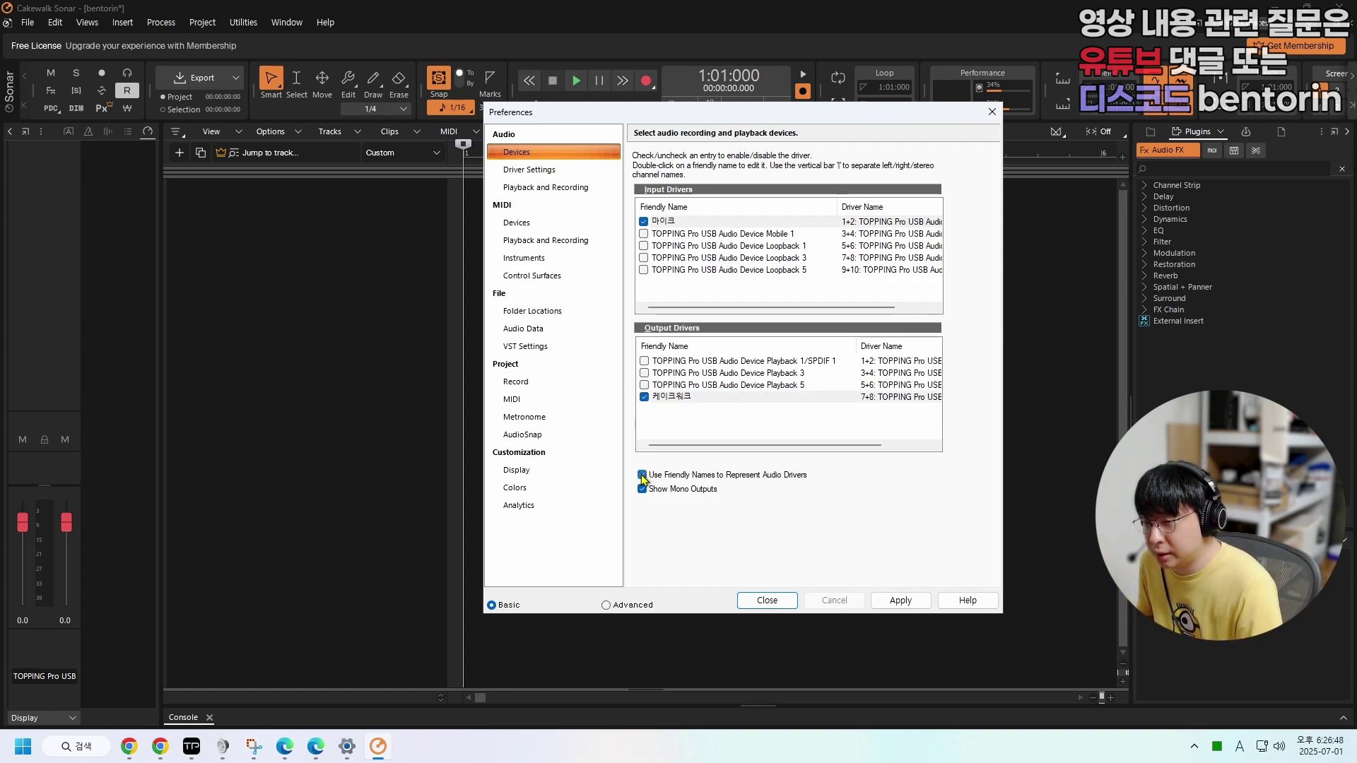
left_click(909, 602)
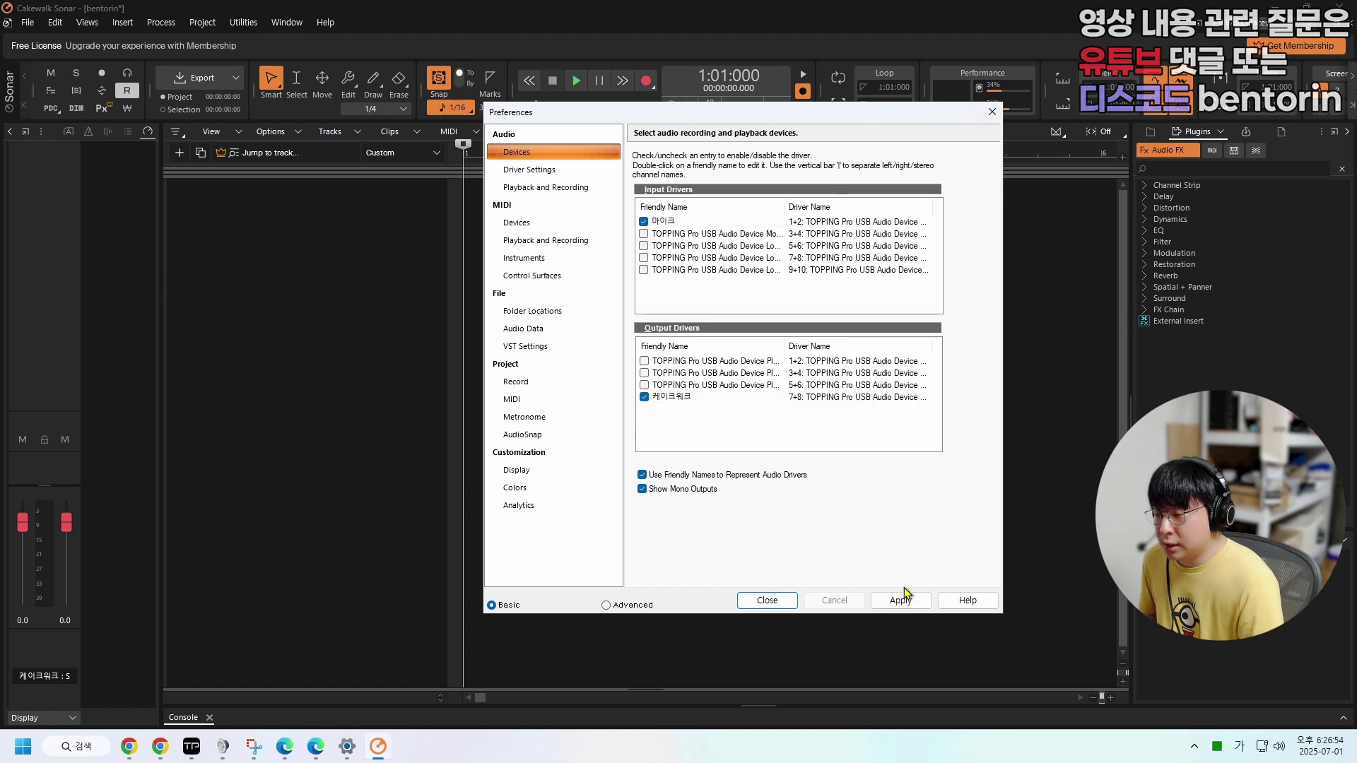
- In the driver settings, keep TOPPING Playback 7 as playback timing master and TOPPING Analogue 1 as record timing master
left_click(534, 171)
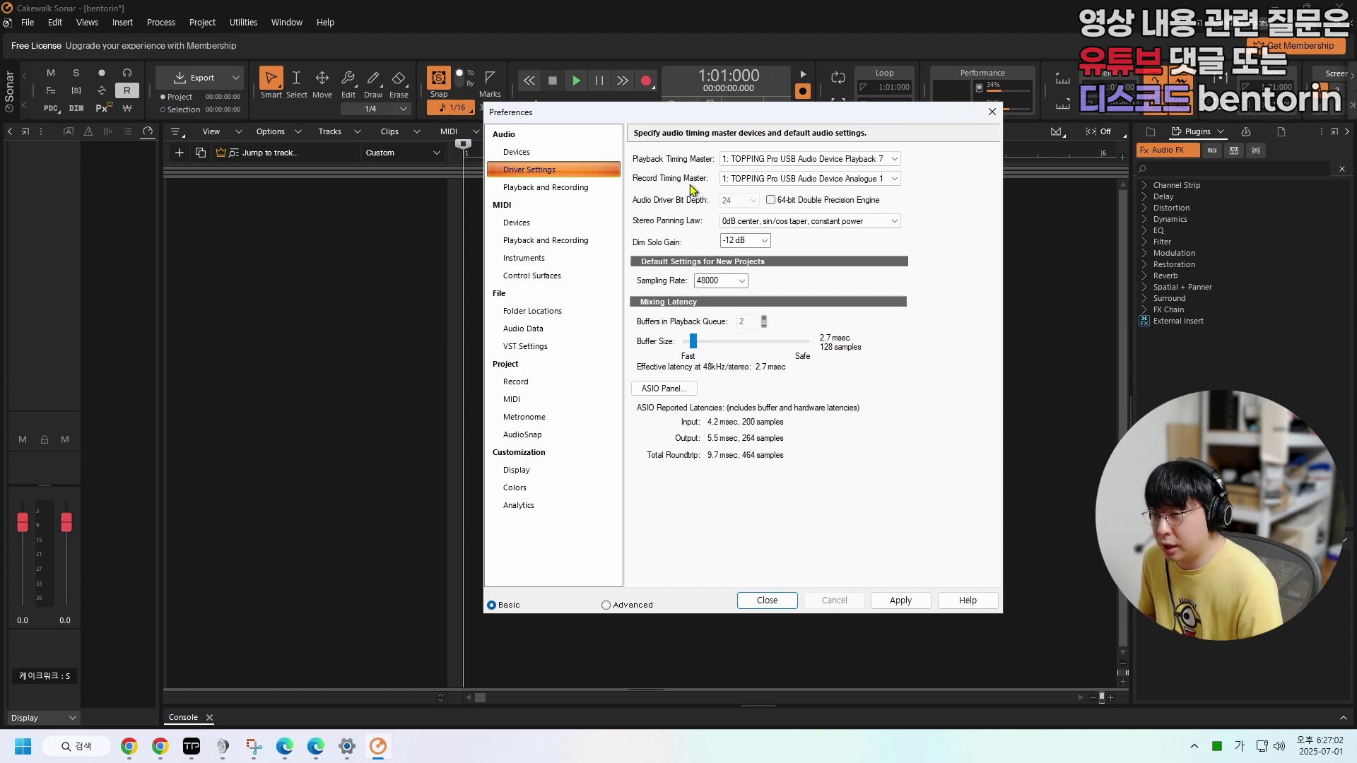
left_click(743, 161)
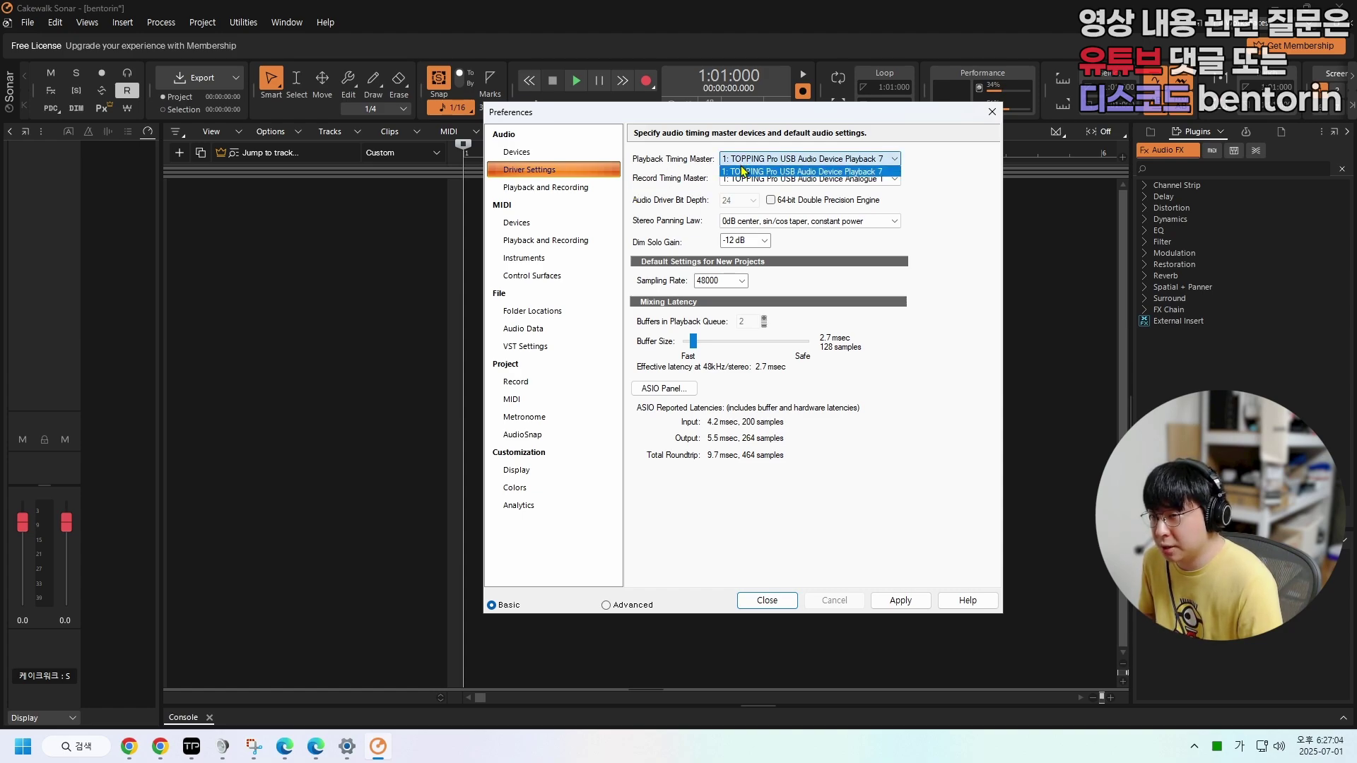
left_click(743, 177)
left_click(743, 181)
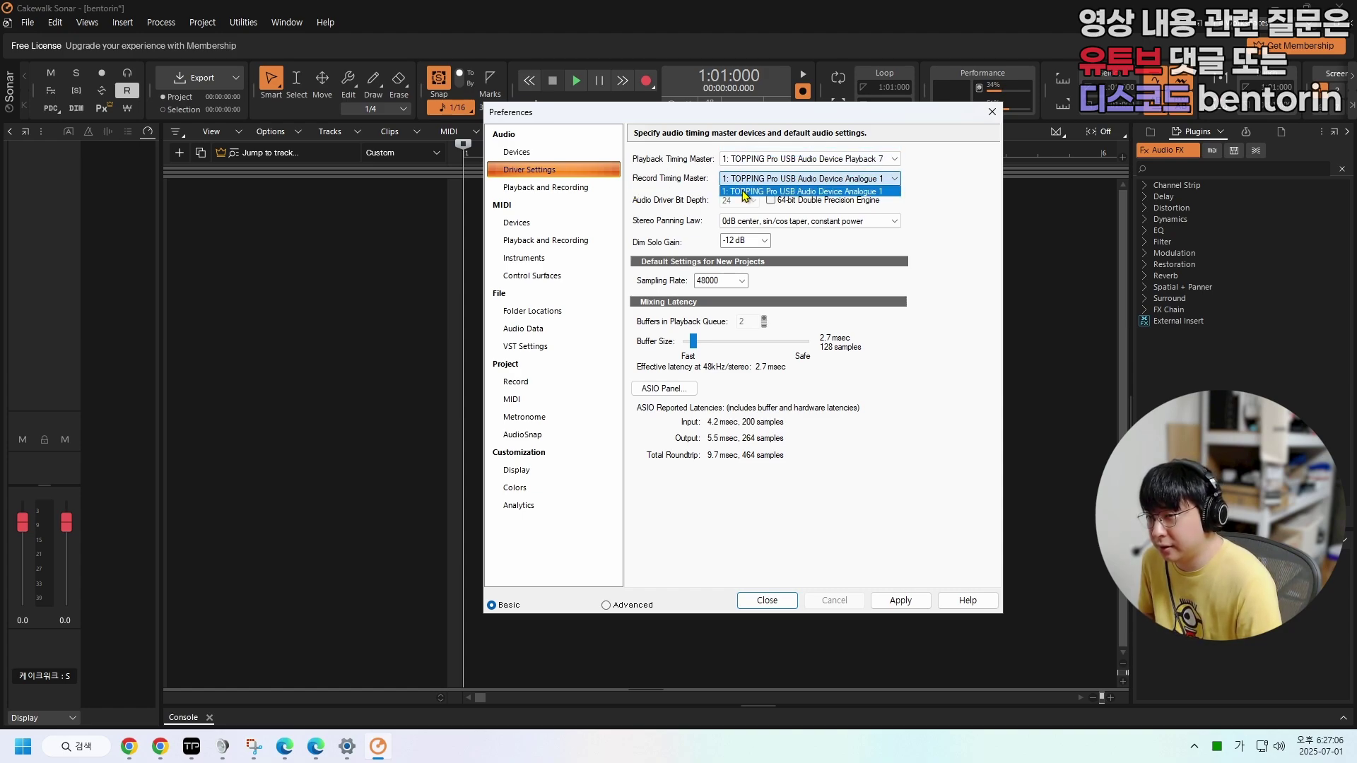
left_click(741, 191)
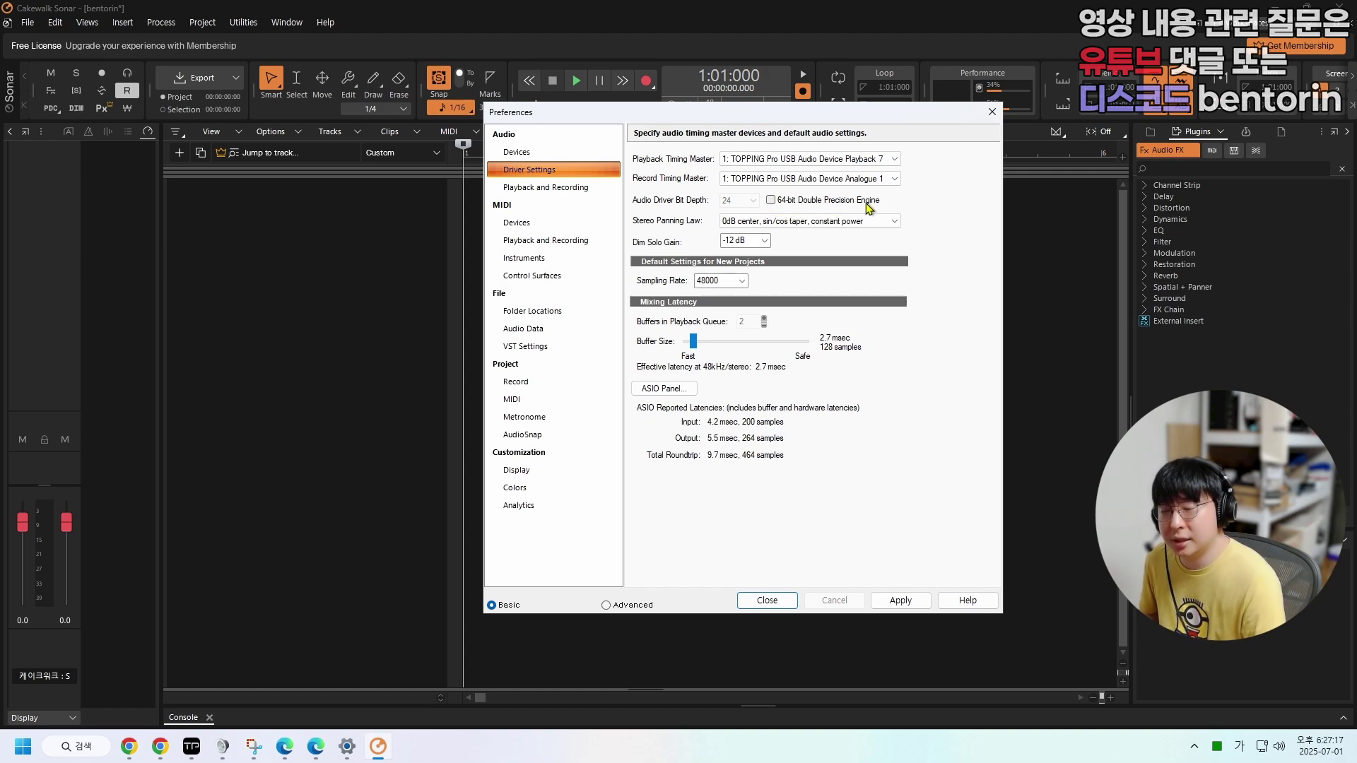
- Enable the 64-bit Double Precision Engine, keep the default sampling rate at 48000, and apply the driver settings
left_click(771, 201)
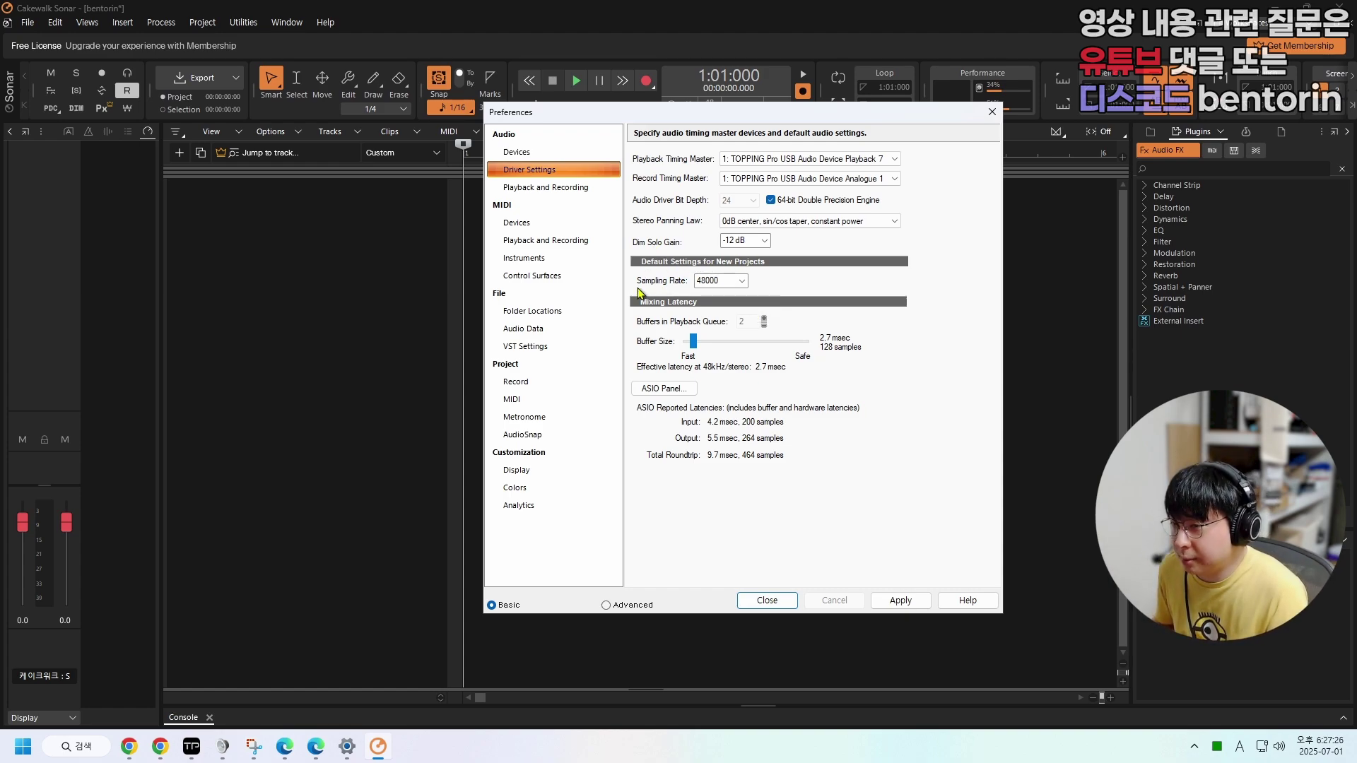
left_click(742, 281)
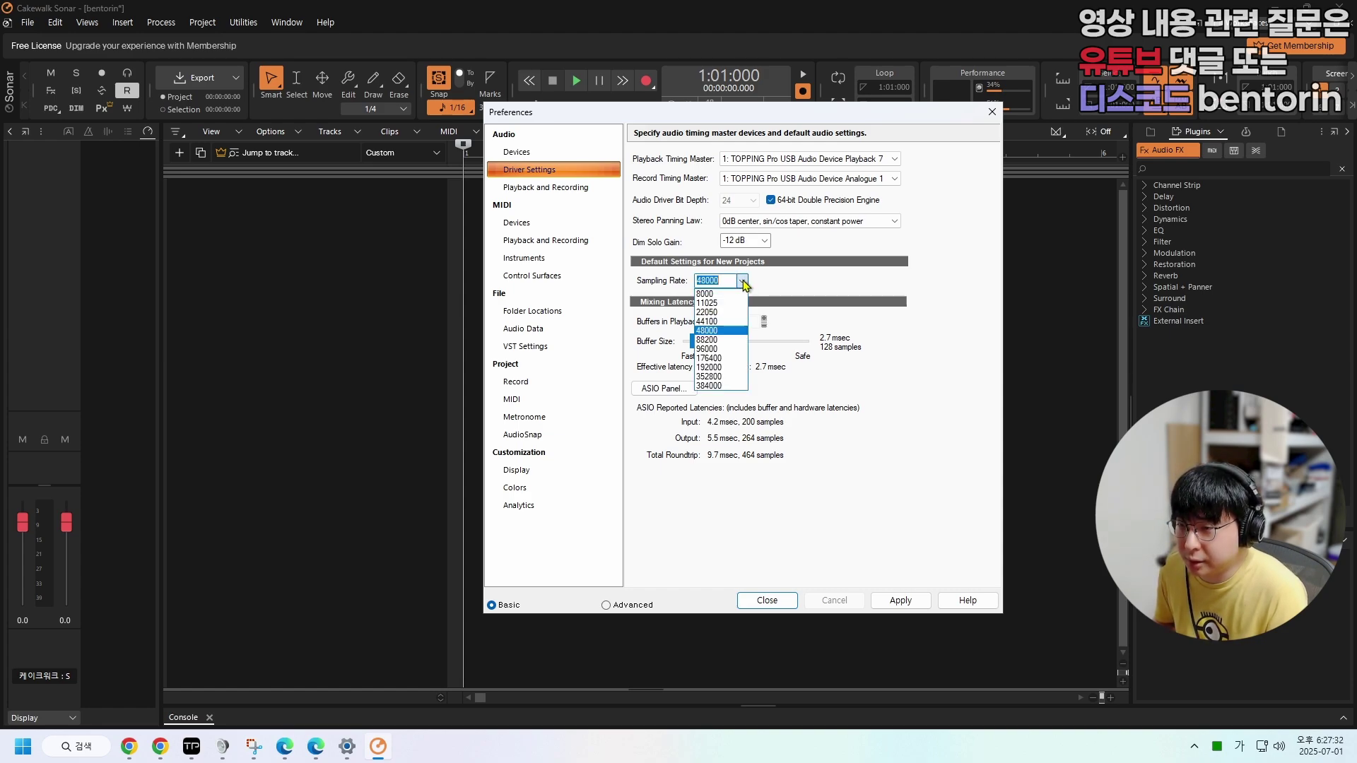
left_click(721, 331)
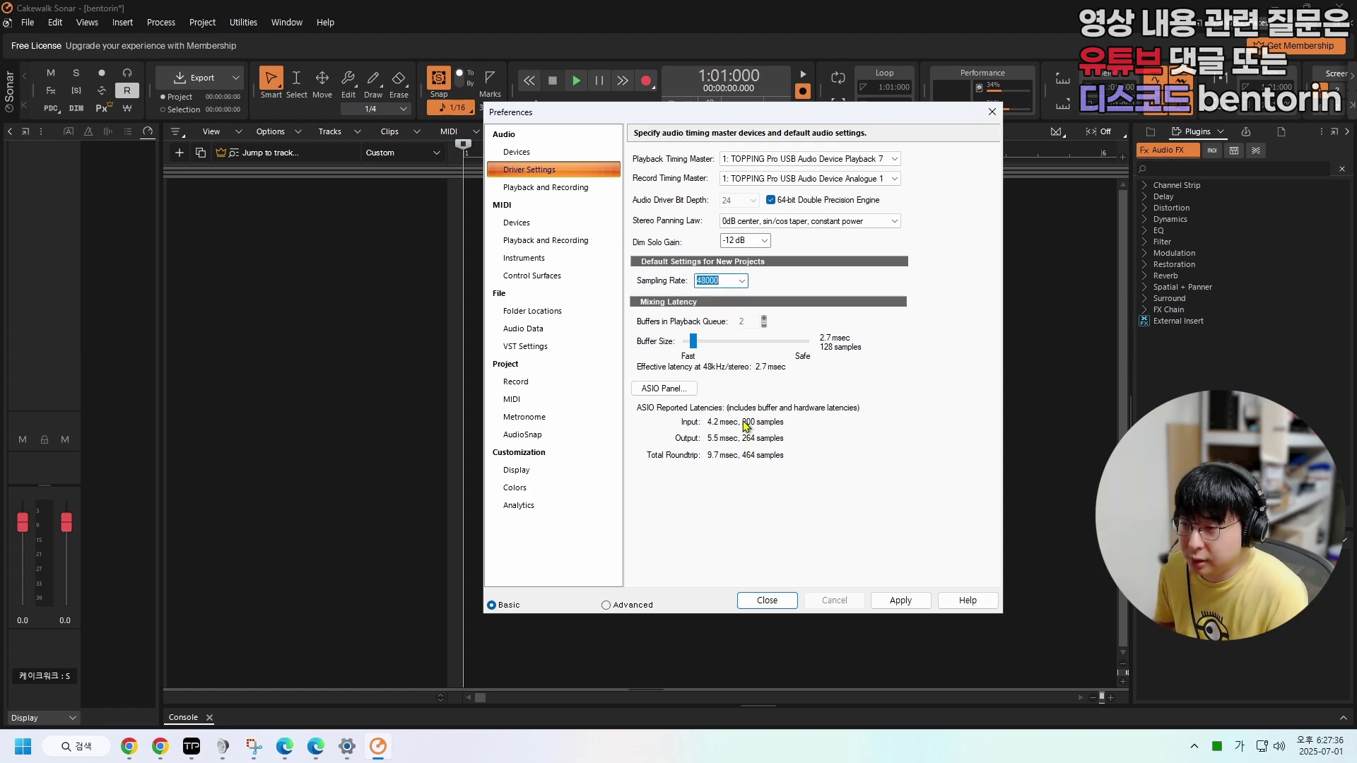
left_click(909, 602)
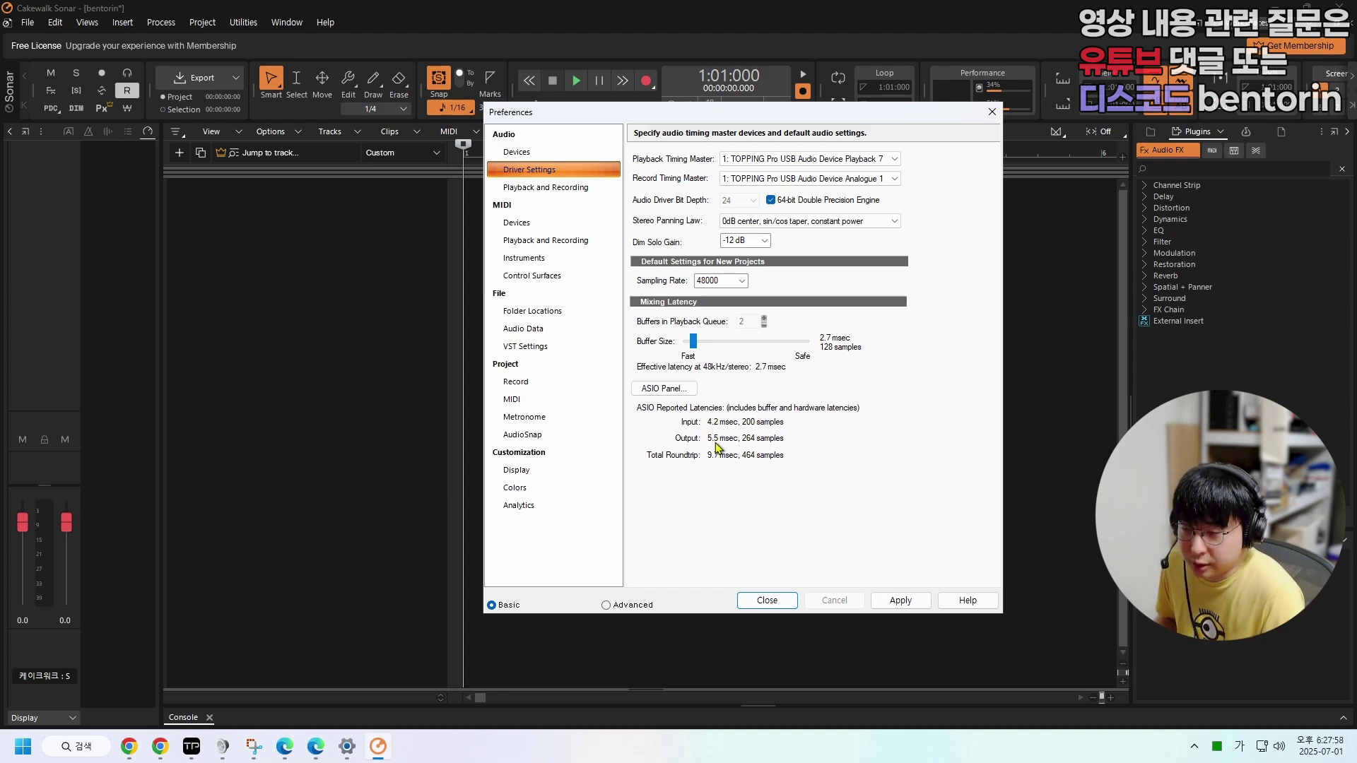
- Review the buffer settings in TOPPING Professional Control Center, then return to Cakewalk Sonar and apply the driver settings
left_click(191, 746)
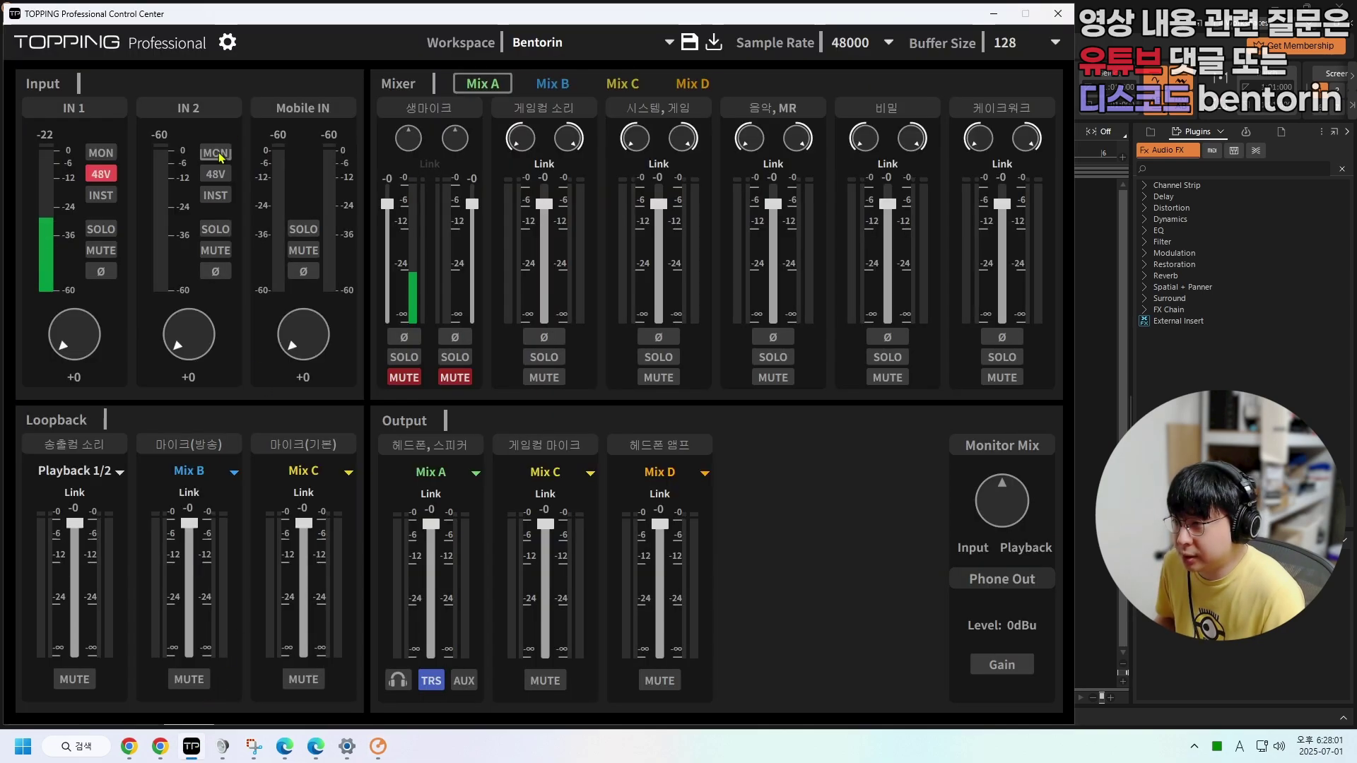
left_click(226, 41)
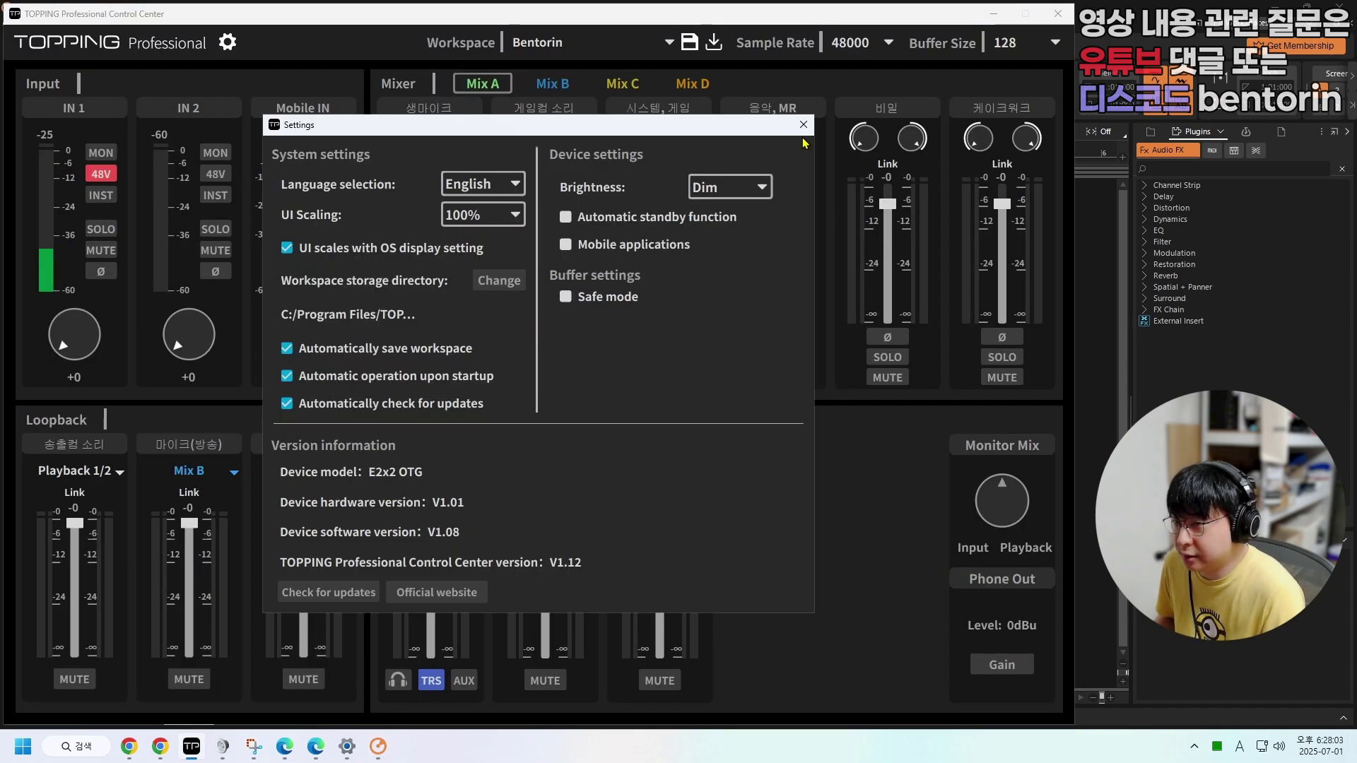
left_click(803, 125)
left_click(378, 746)
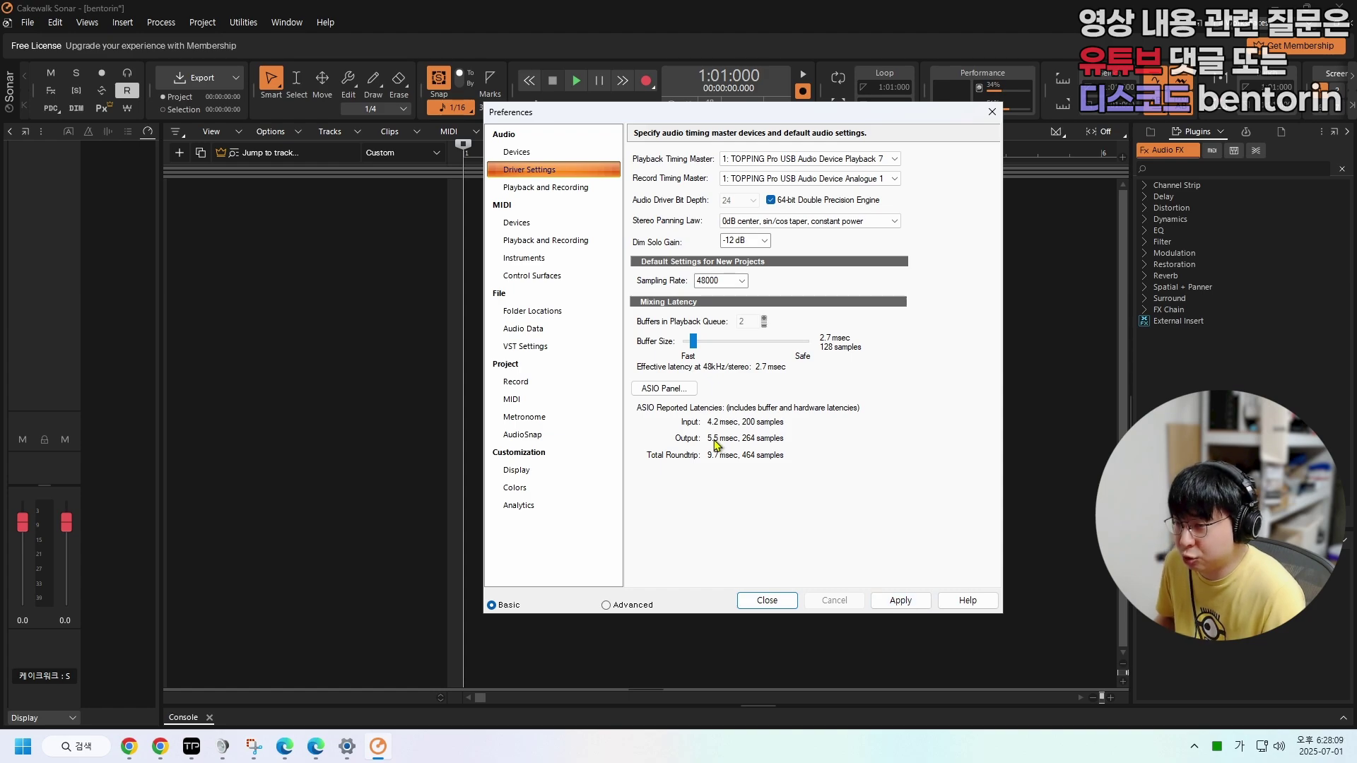
left_click(907, 601)
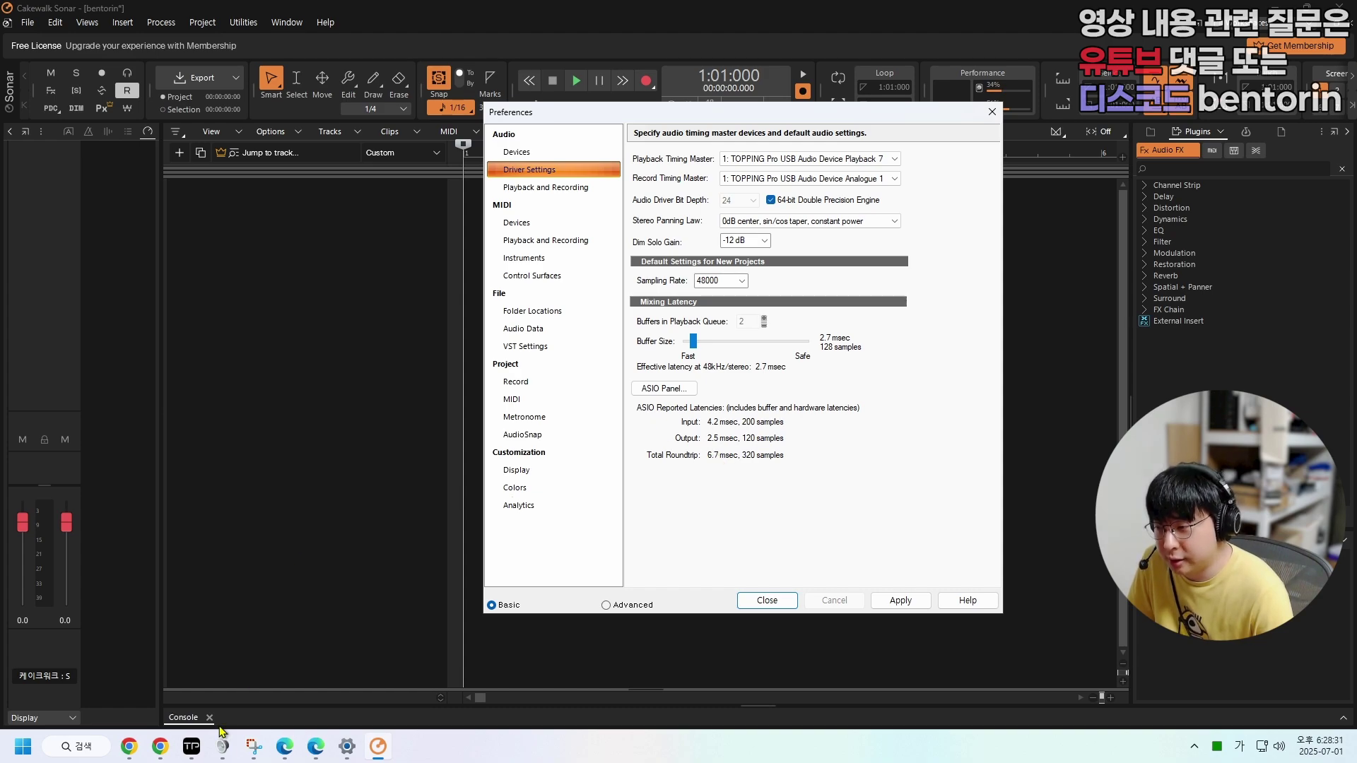
- Switch to TOPPING Professional Control Center and examine the Safe mode option in its buffer settings
left_click(192, 747)
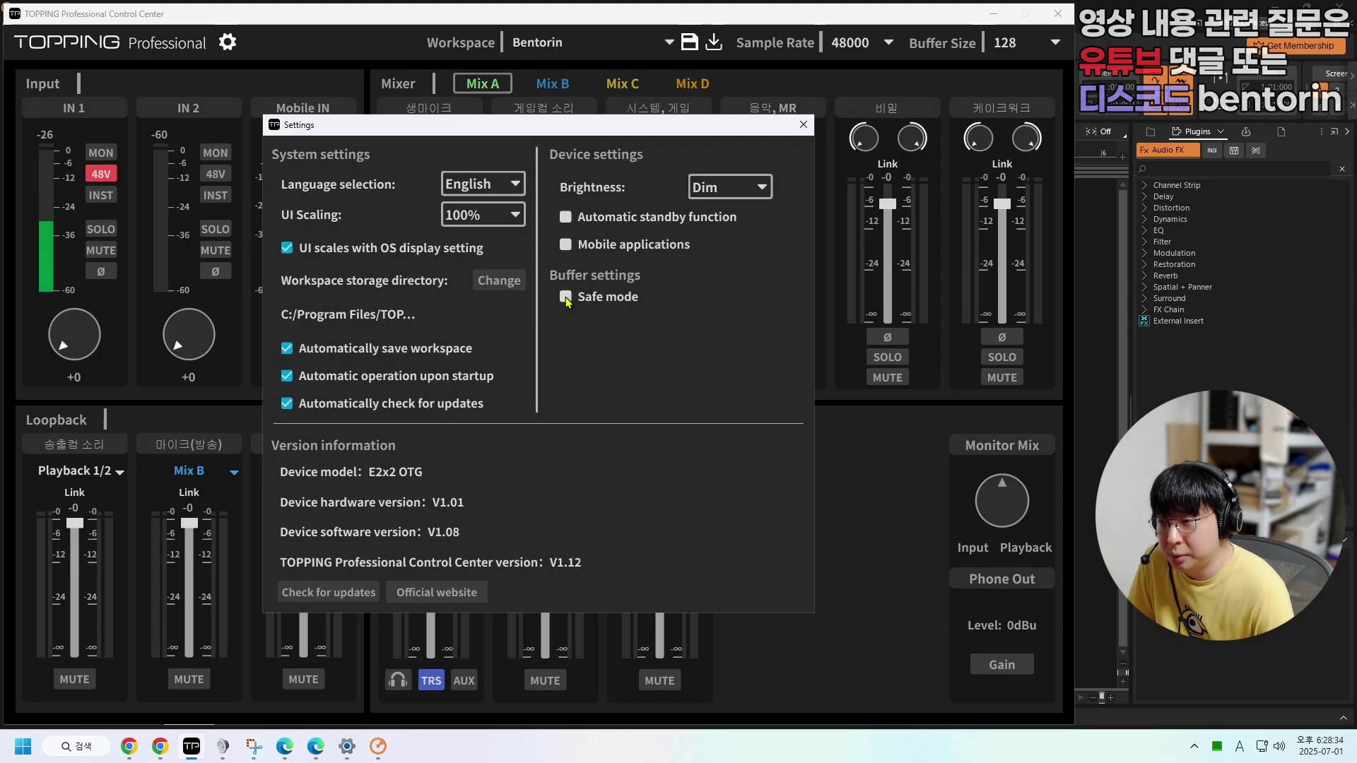
- Dismiss the TOPPING settings, switch to Cakewalk Sonar, and close its Preferences after checking the driver latencies
key("Escape")
left_click(378, 746)
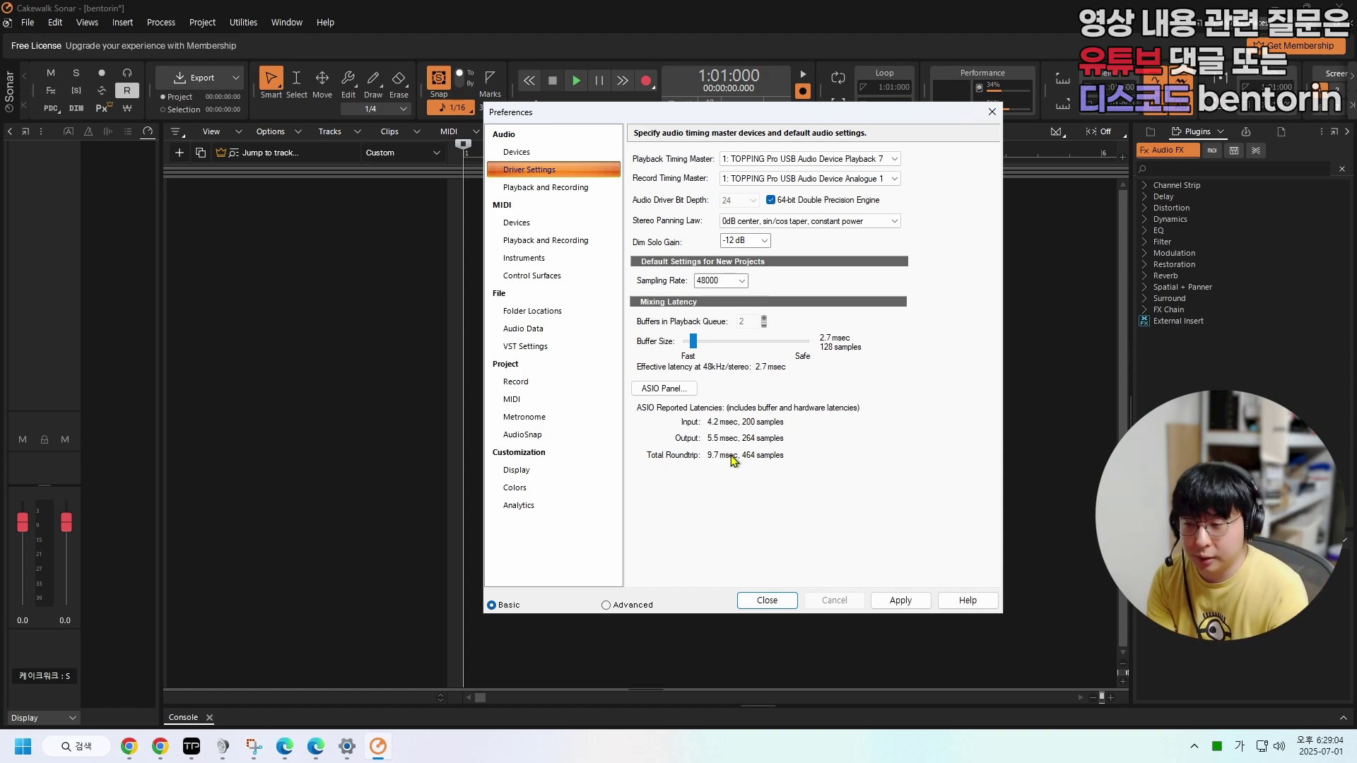
left_click(767, 600)
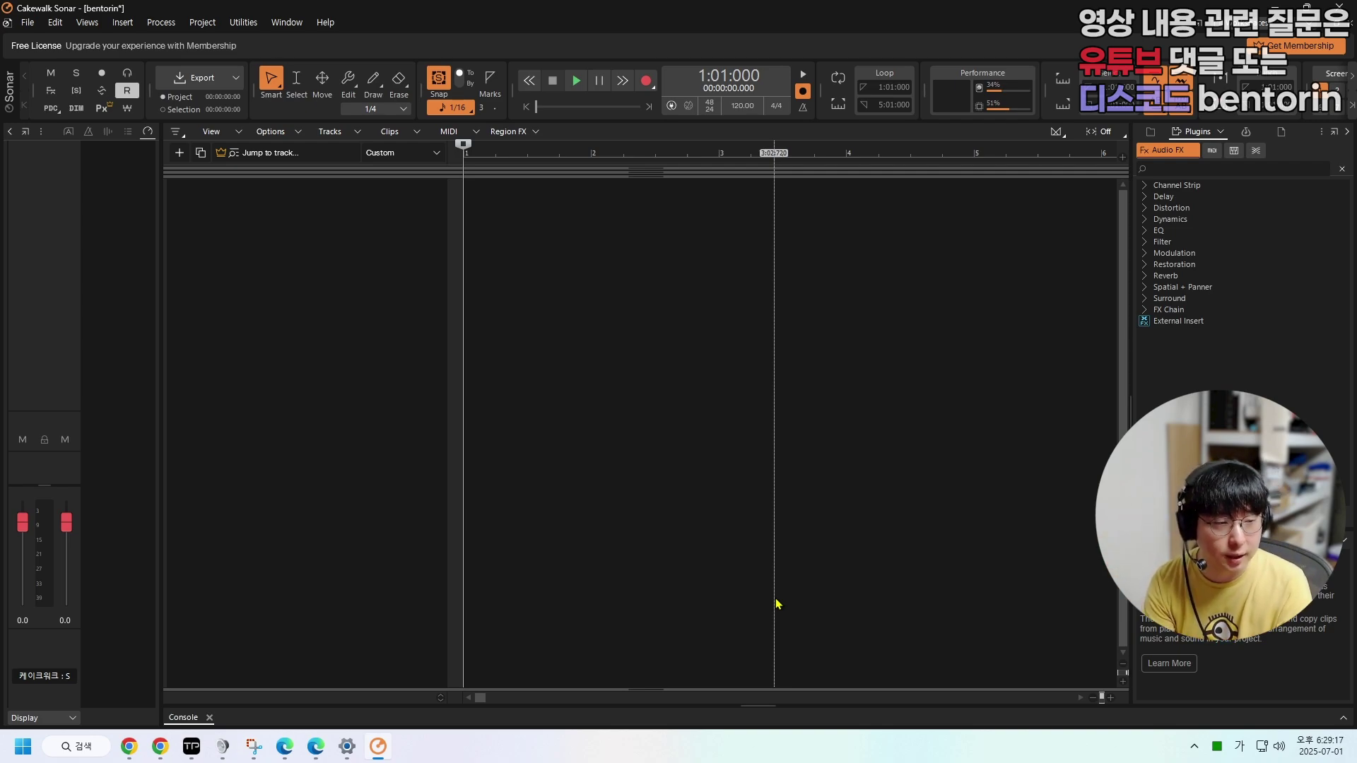
- Expand the docked Console and widen its bus area to show the Master, Metronome and Preview strips
left_click(1344, 720)
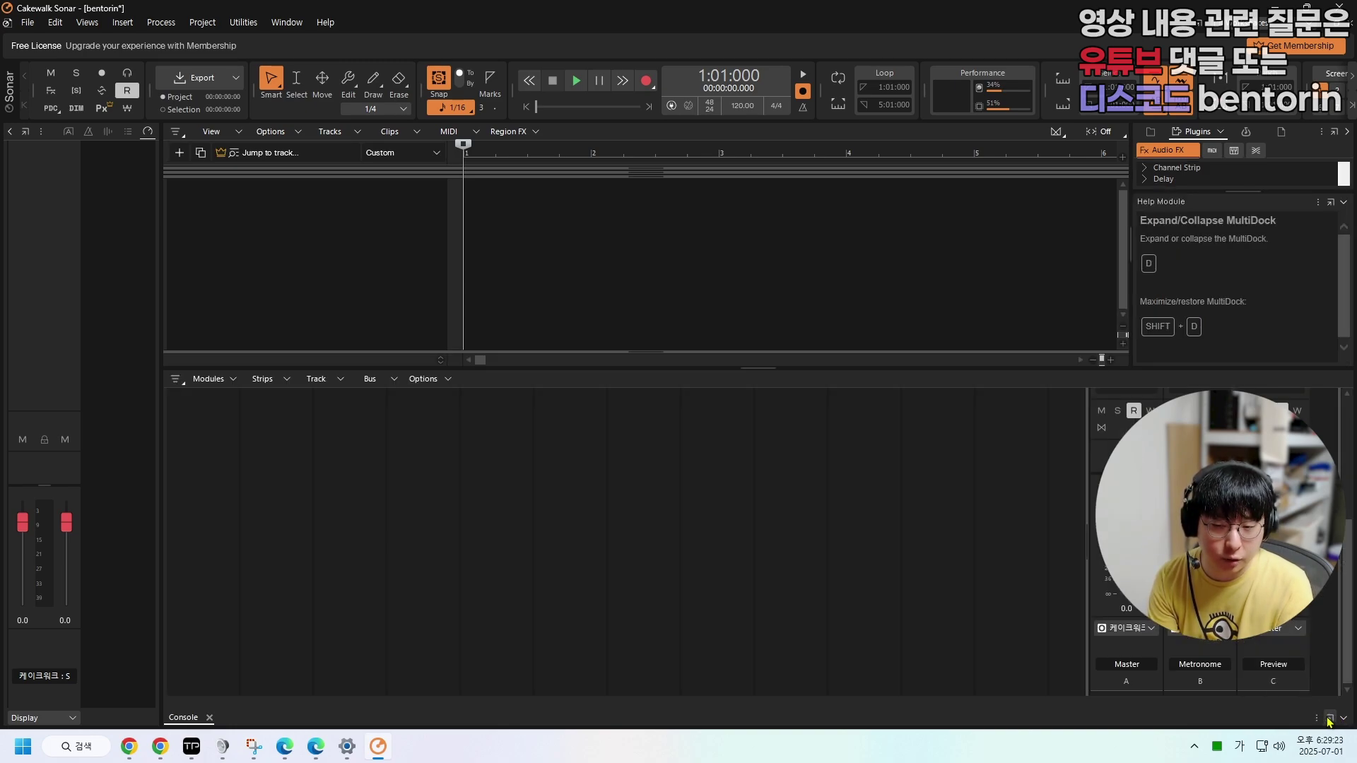
left_click(1328, 720)
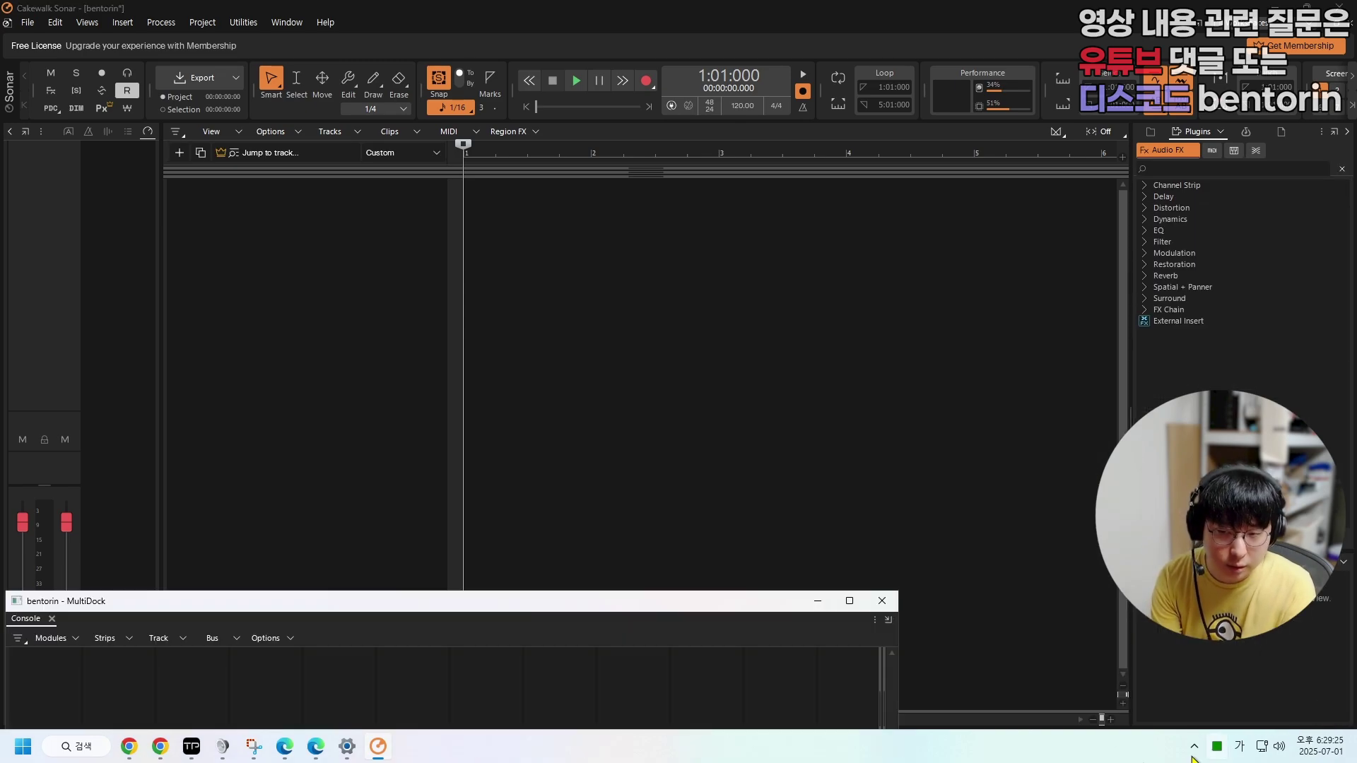
left_click_drag(531, 601, 718, 643)
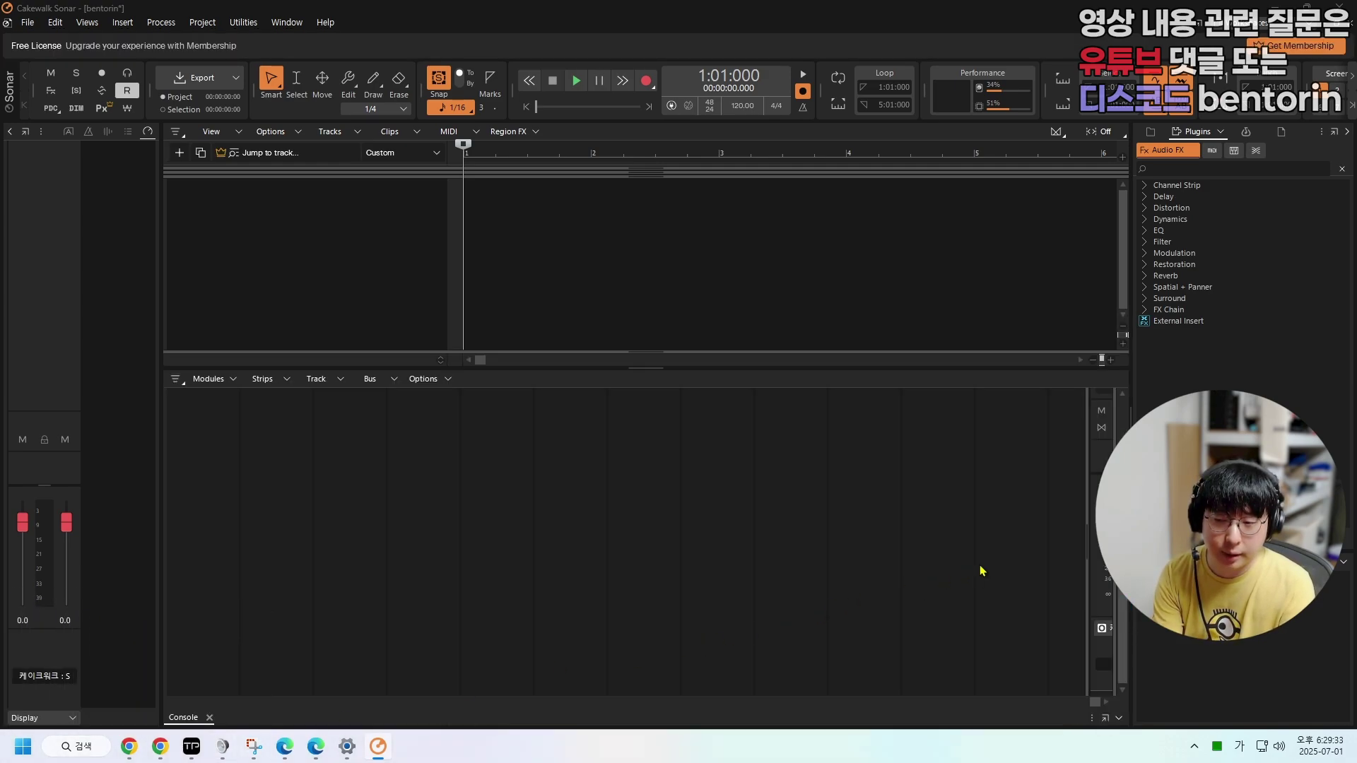
left_click_drag(1088, 541, 672, 532)
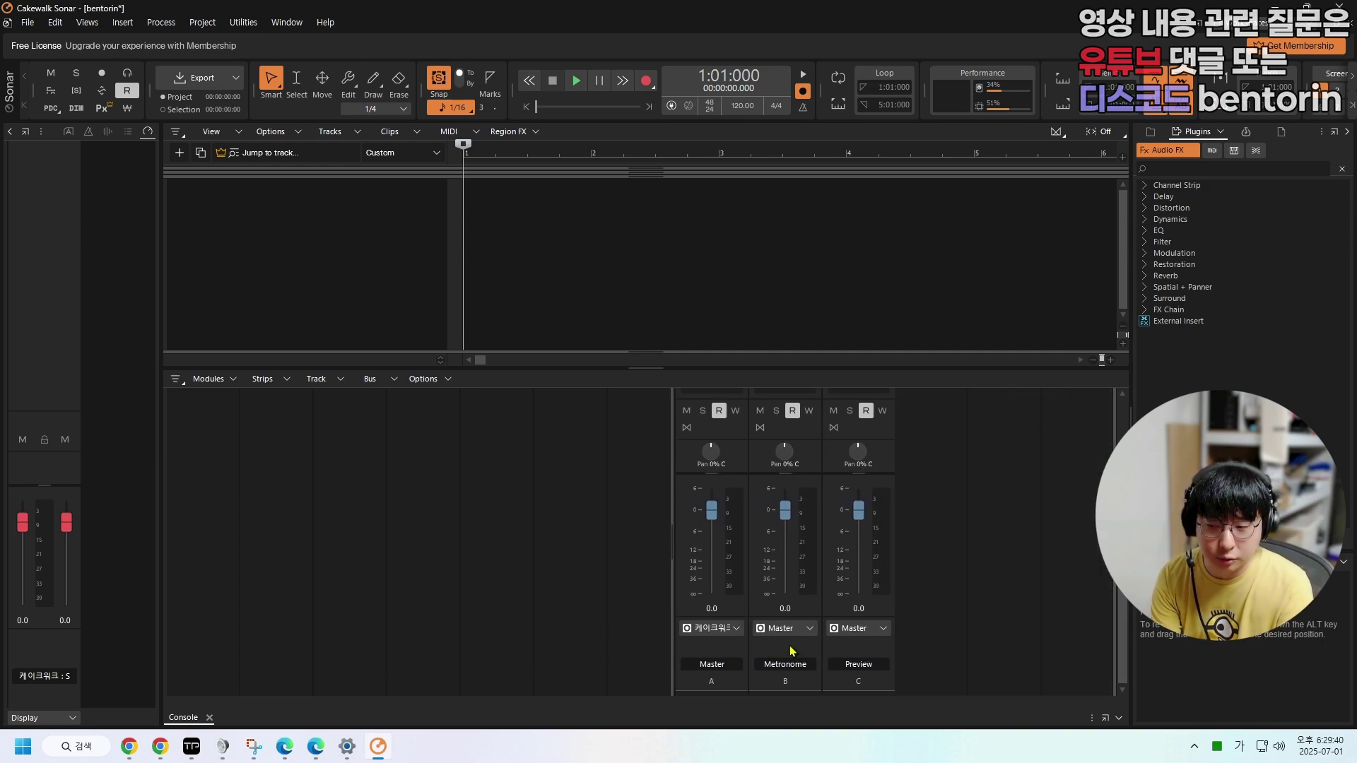
- Delete the Metronome and Preview buses from the Console, keeping only the Master bus
right_click(790, 650)
left_click(834, 510)
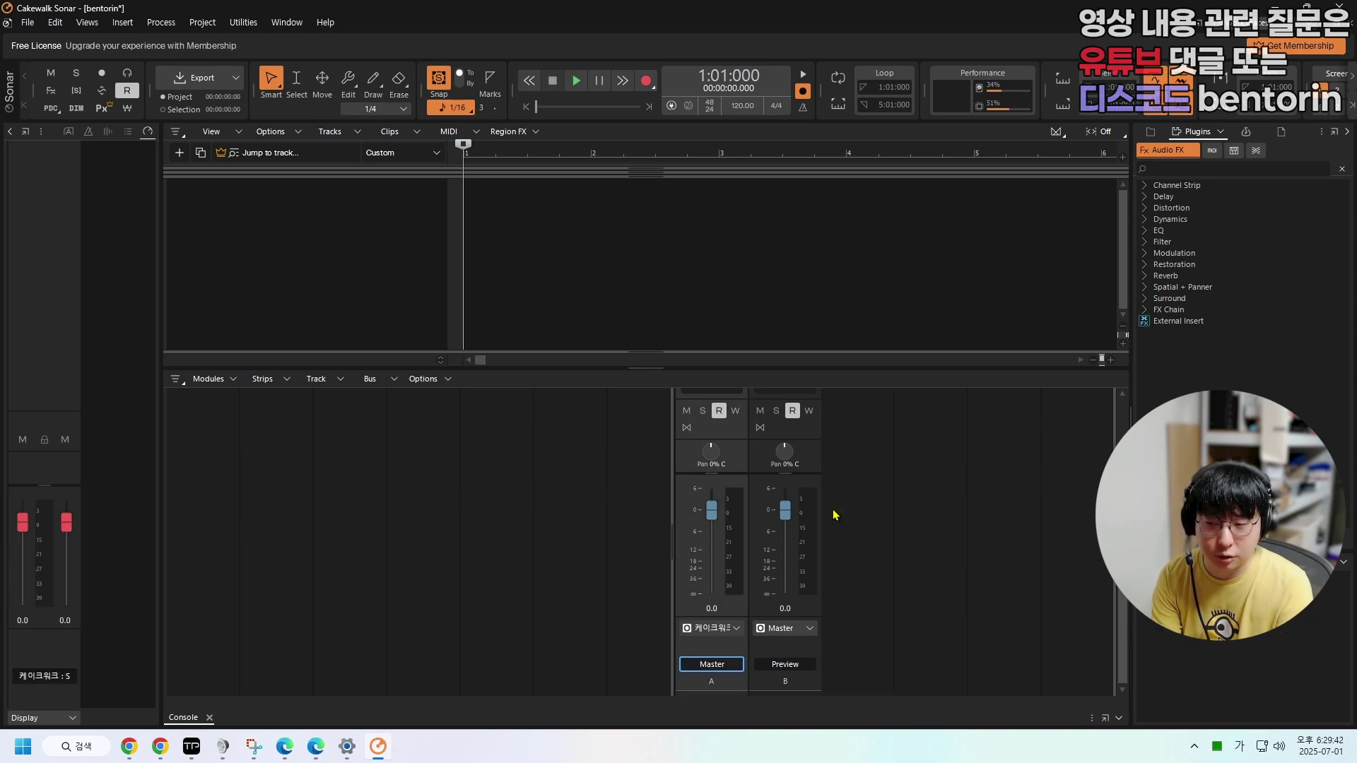
right_click(788, 649)
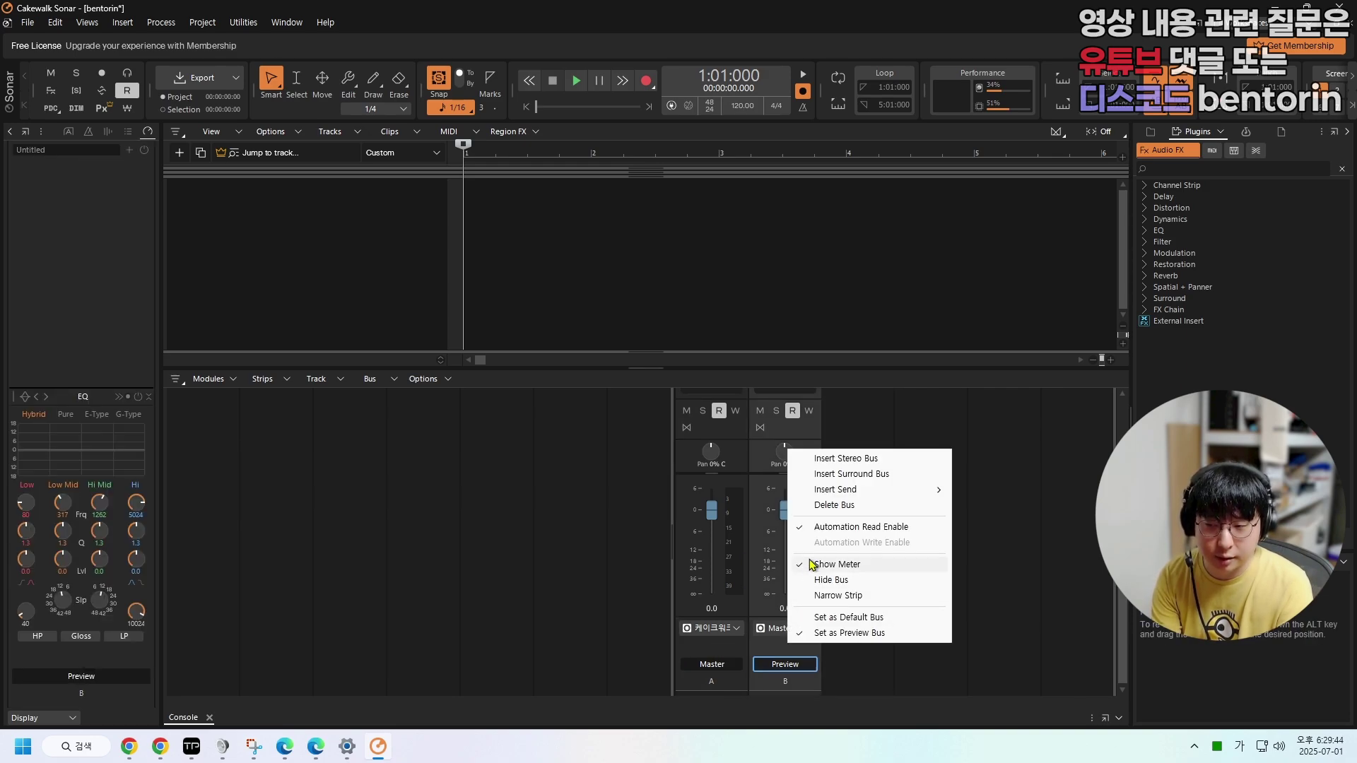
left_click(833, 506)
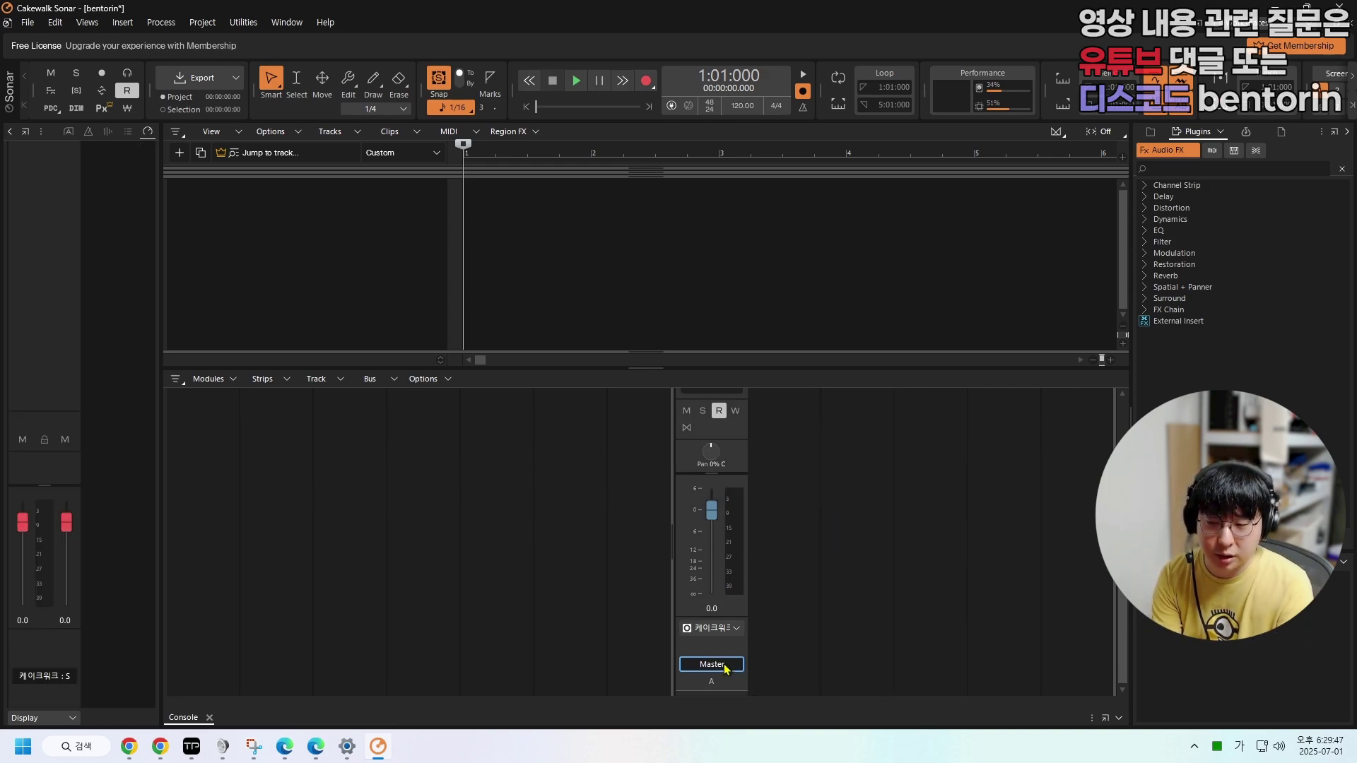
- Rename the Master bus as 마이크
double_click(724, 666)
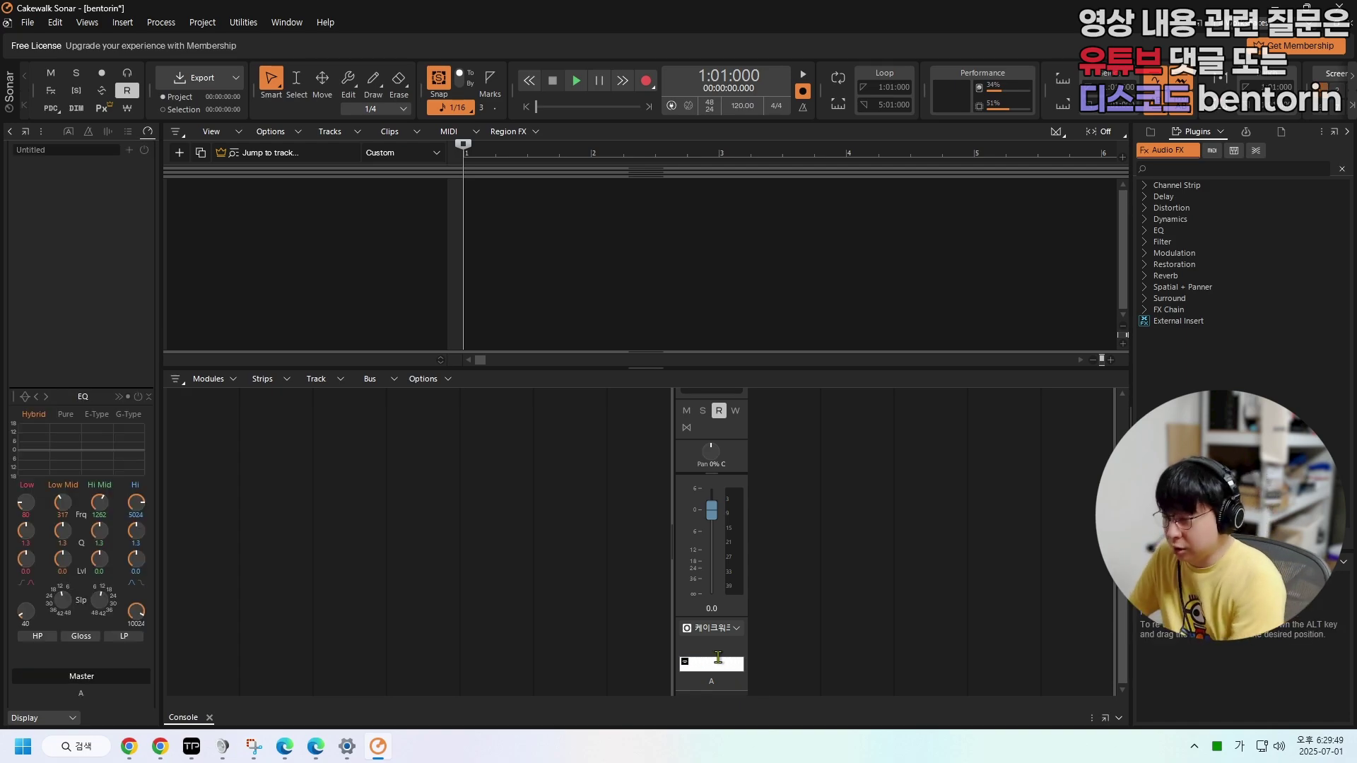
type("마이크")
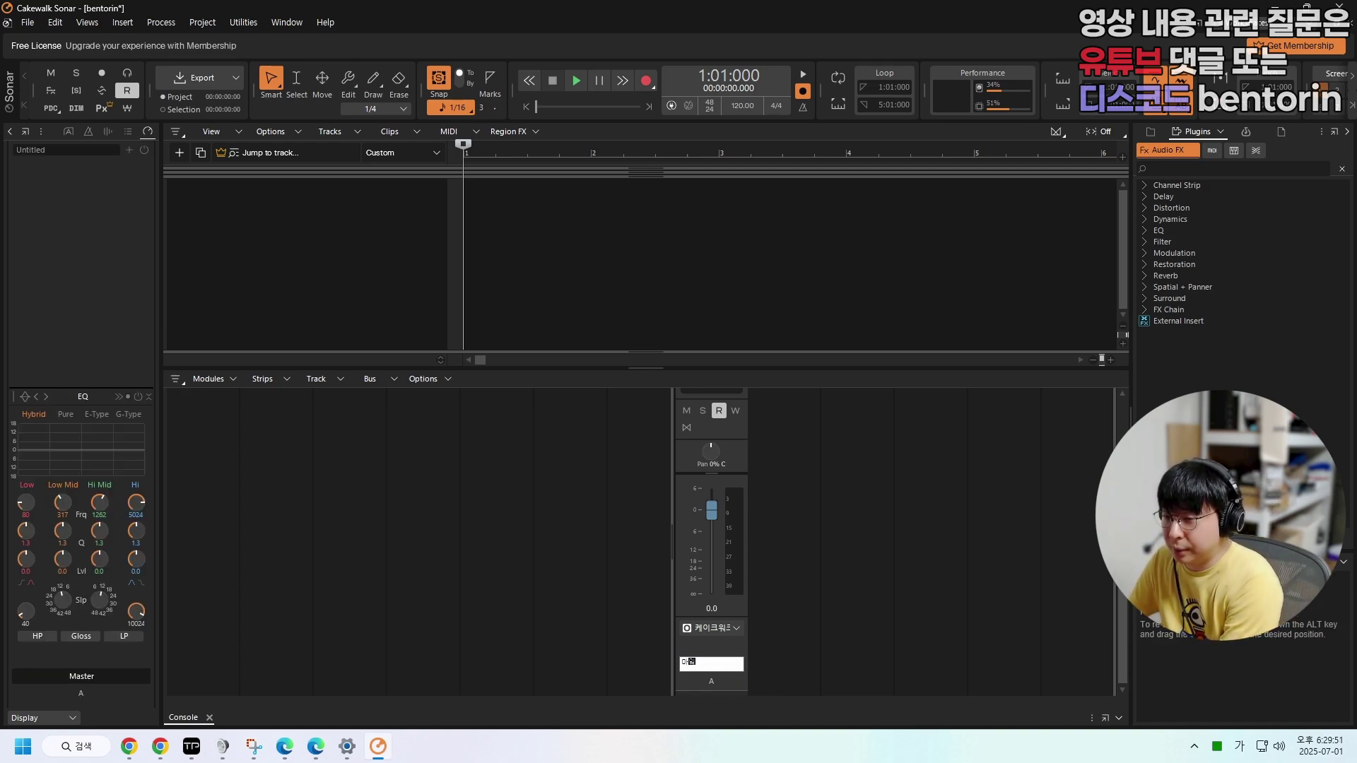
key("Return")
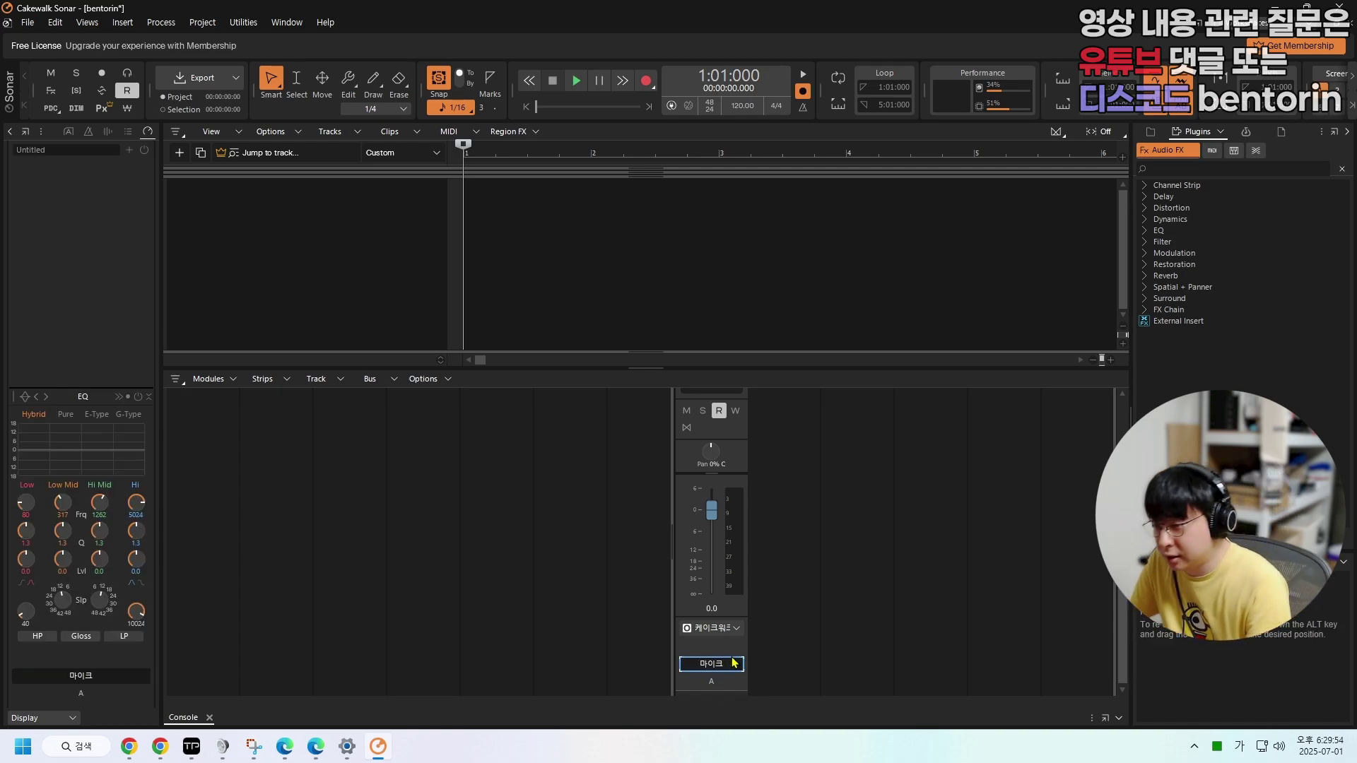
- Rename the only remaining bus as 마스터
double_click(726, 663)
type("마스터")
key("Return")
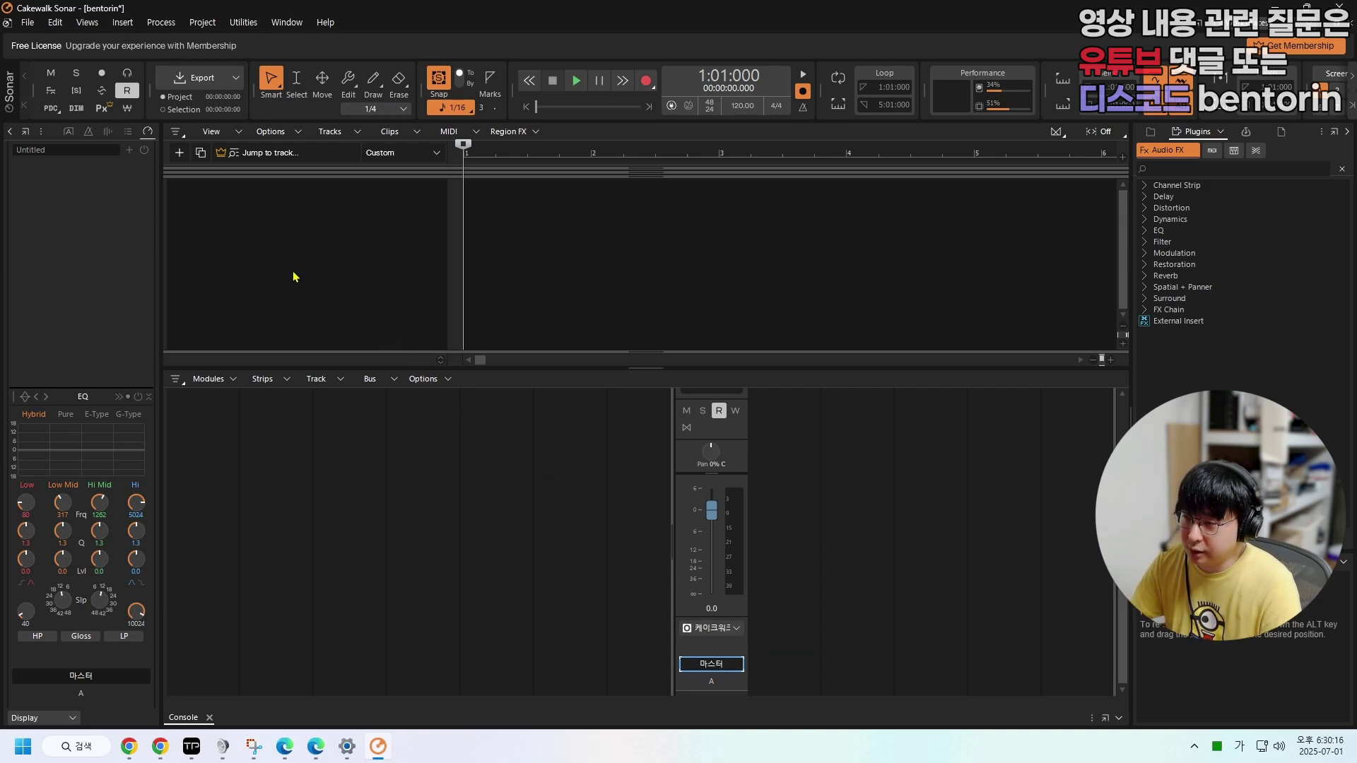
- Insert an audio track in the empty track list and name it LCT440
right_click(205, 233)
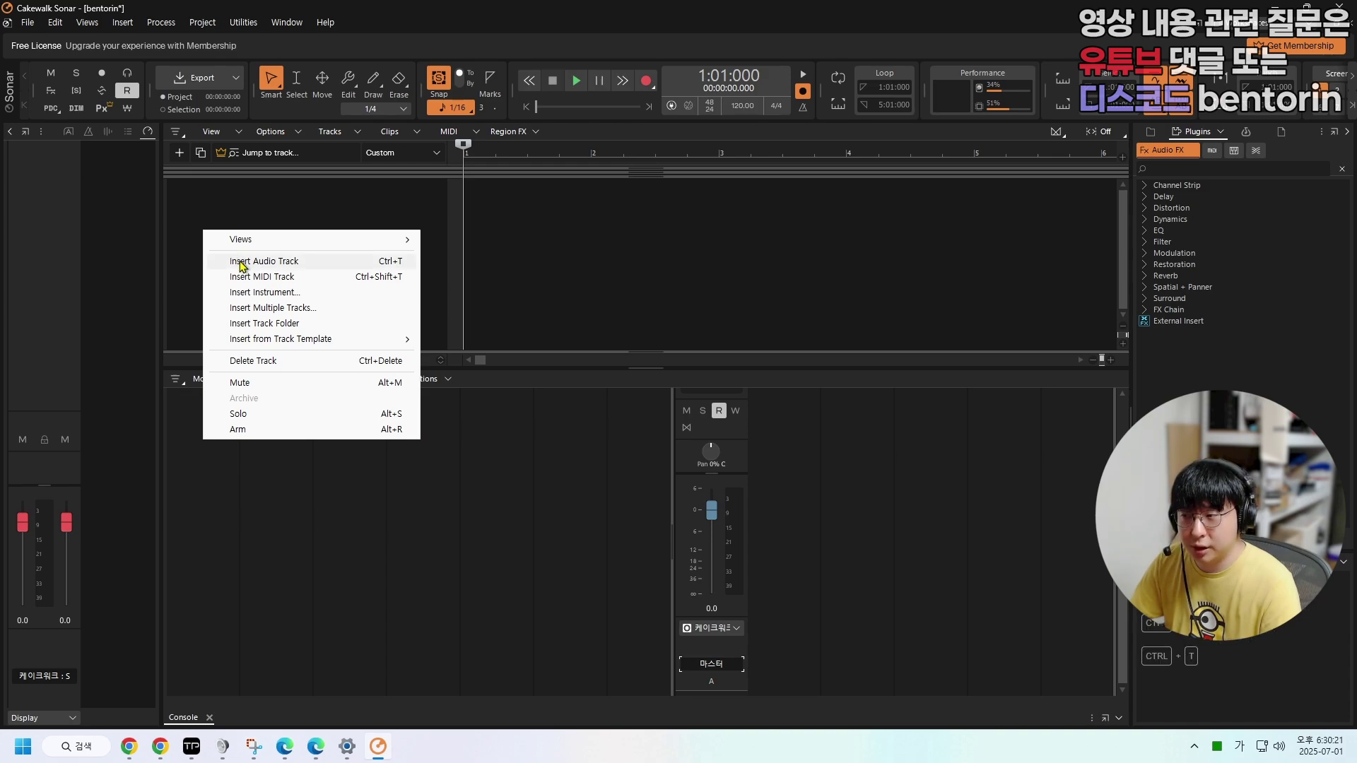
left_click(240, 264)
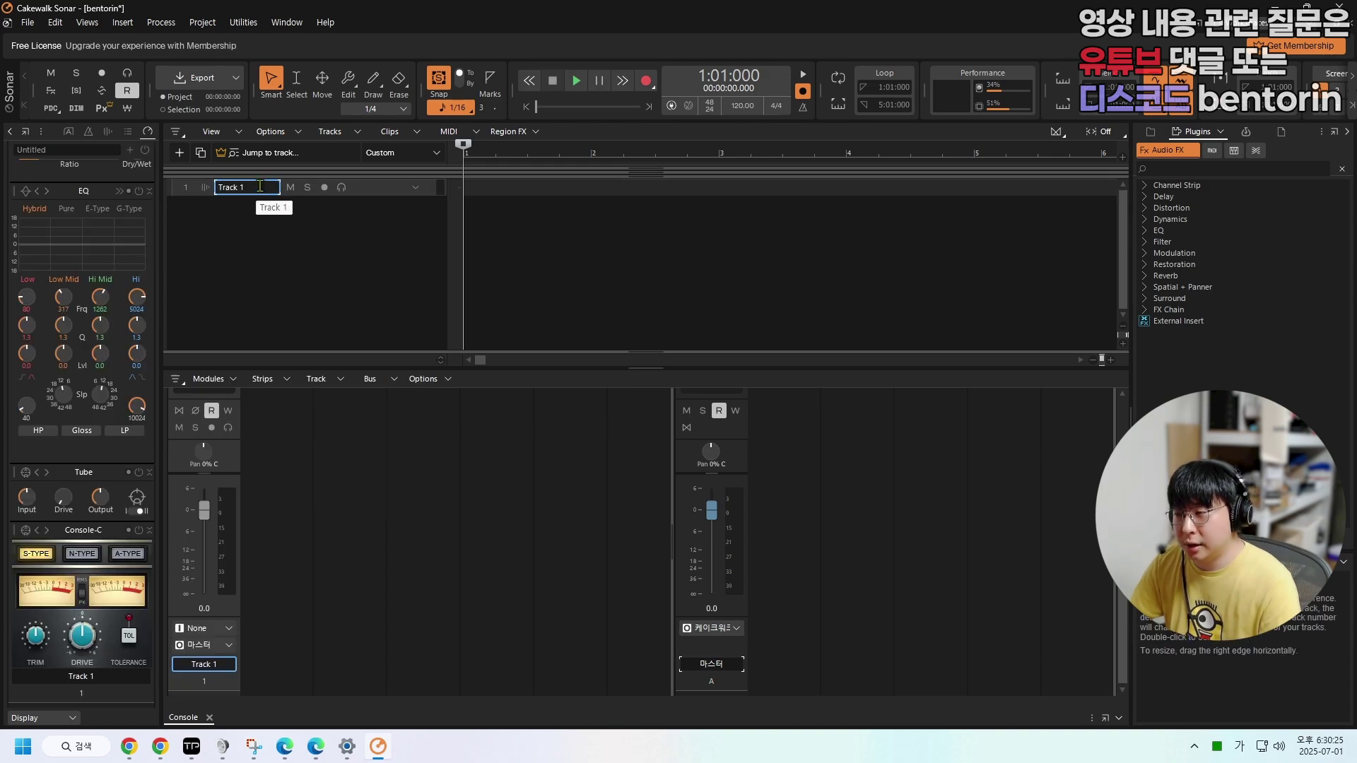
double_click(259, 186)
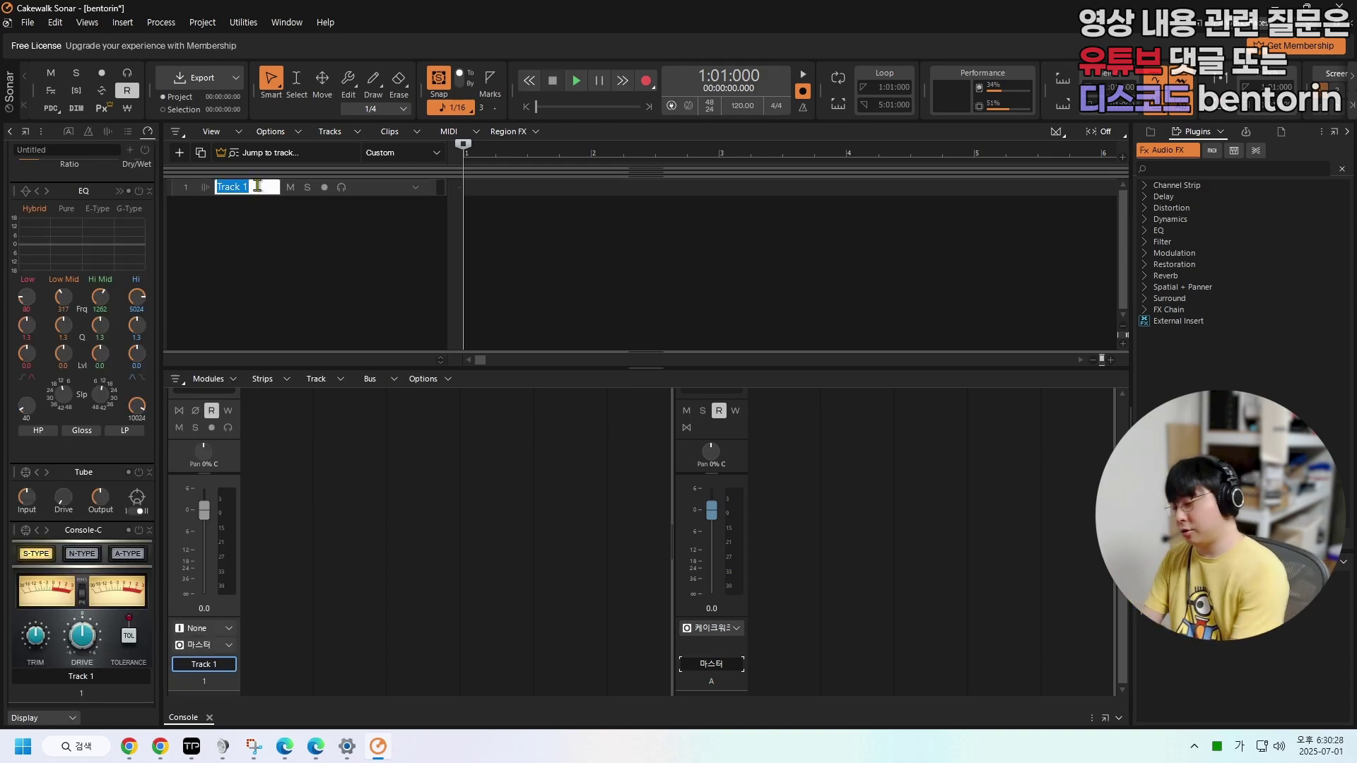
key("BackSpace")
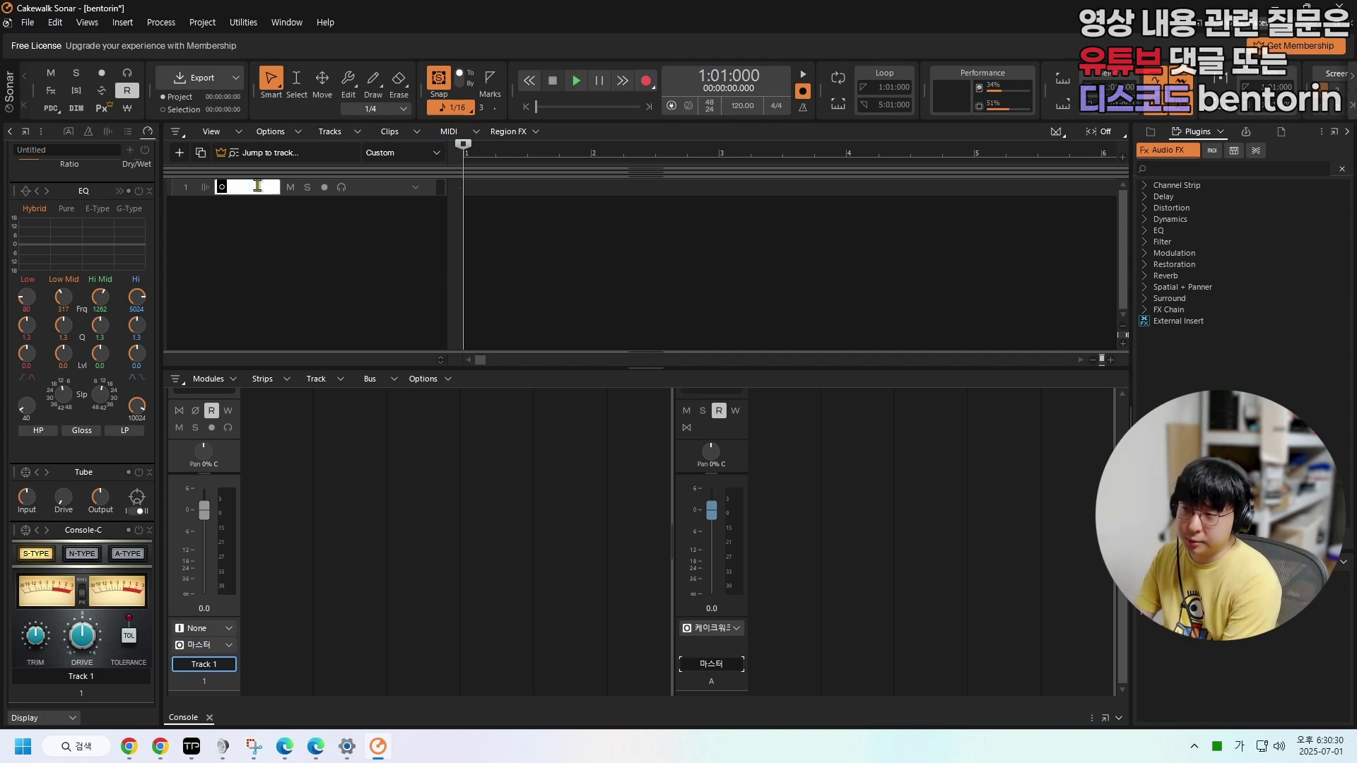
key("Hangul")
type("LC")
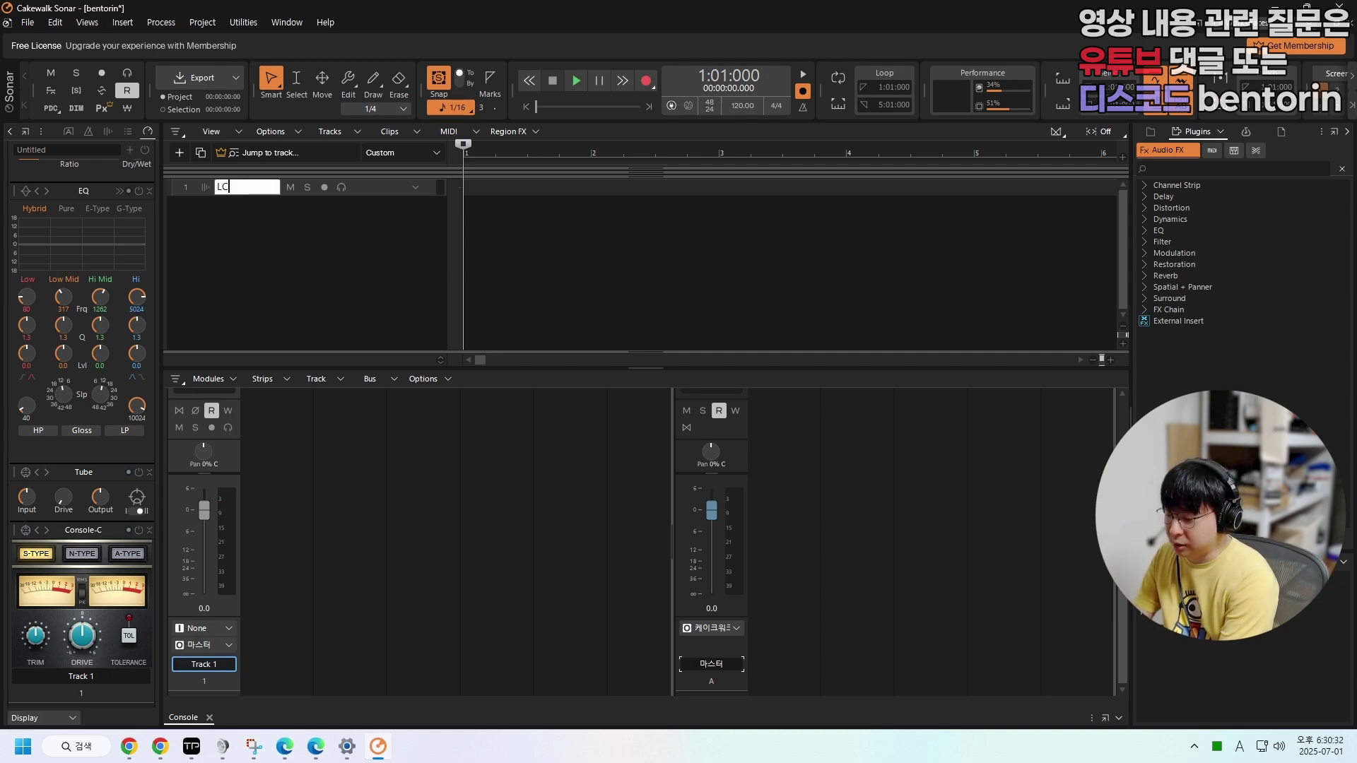
type("T440")
key("Return")
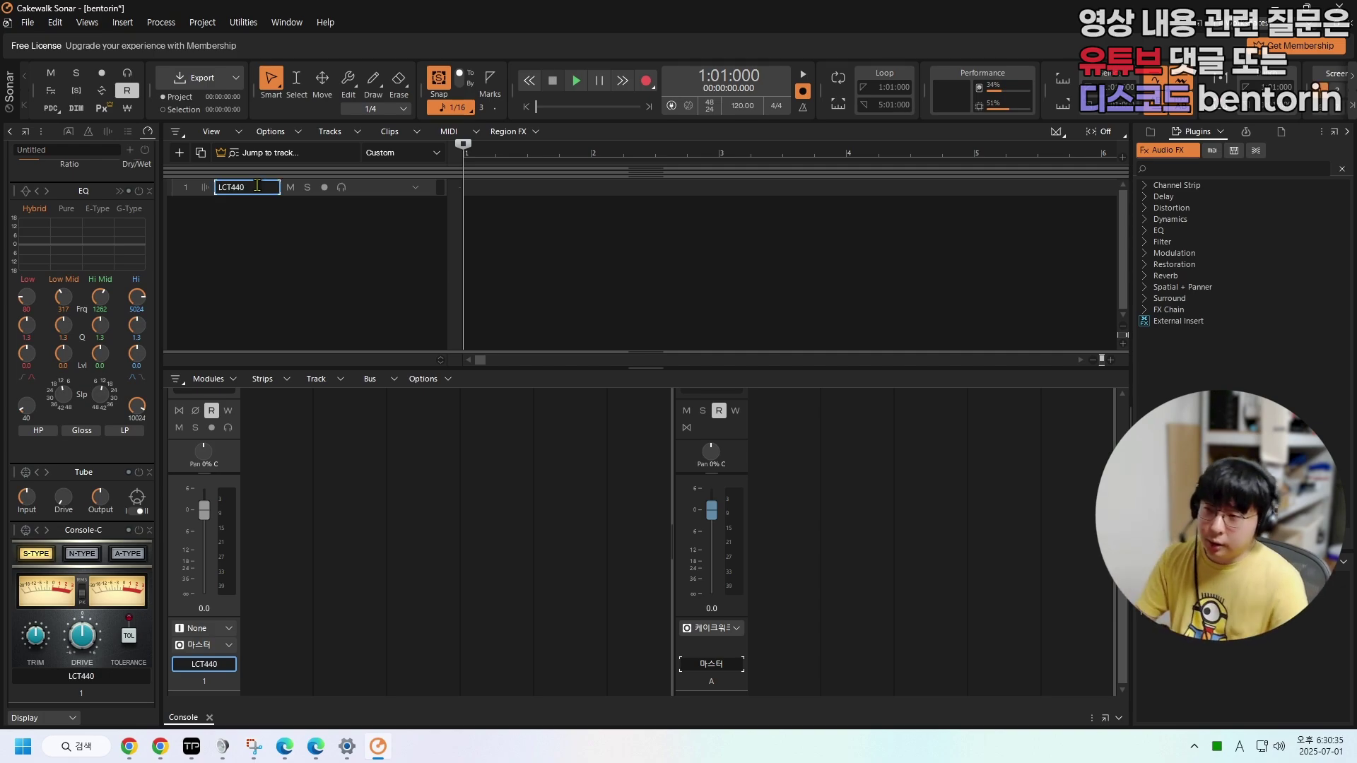
- Expand the LCT440 track and set its input to the L channel of 마이크 on the TOPPING Pro USB Audio Device
left_click(415, 189)
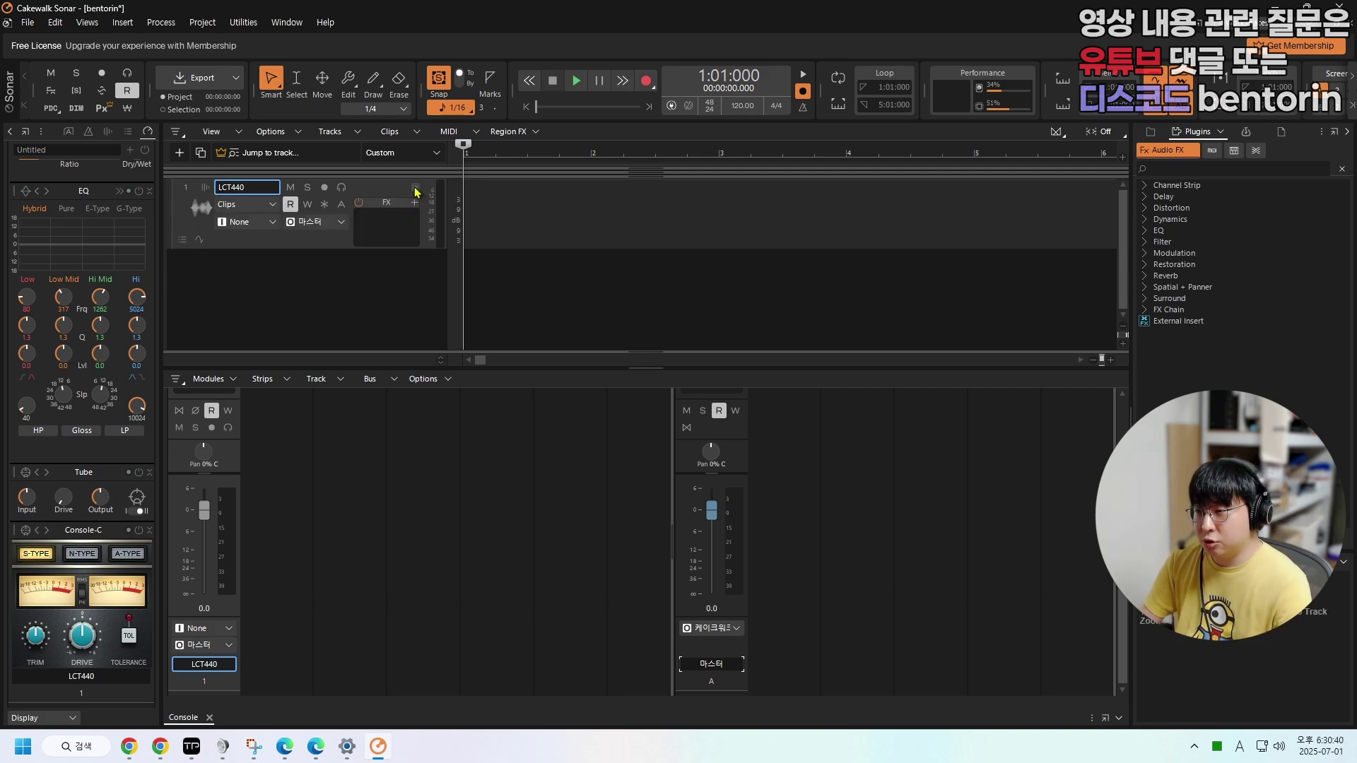
left_click(233, 225)
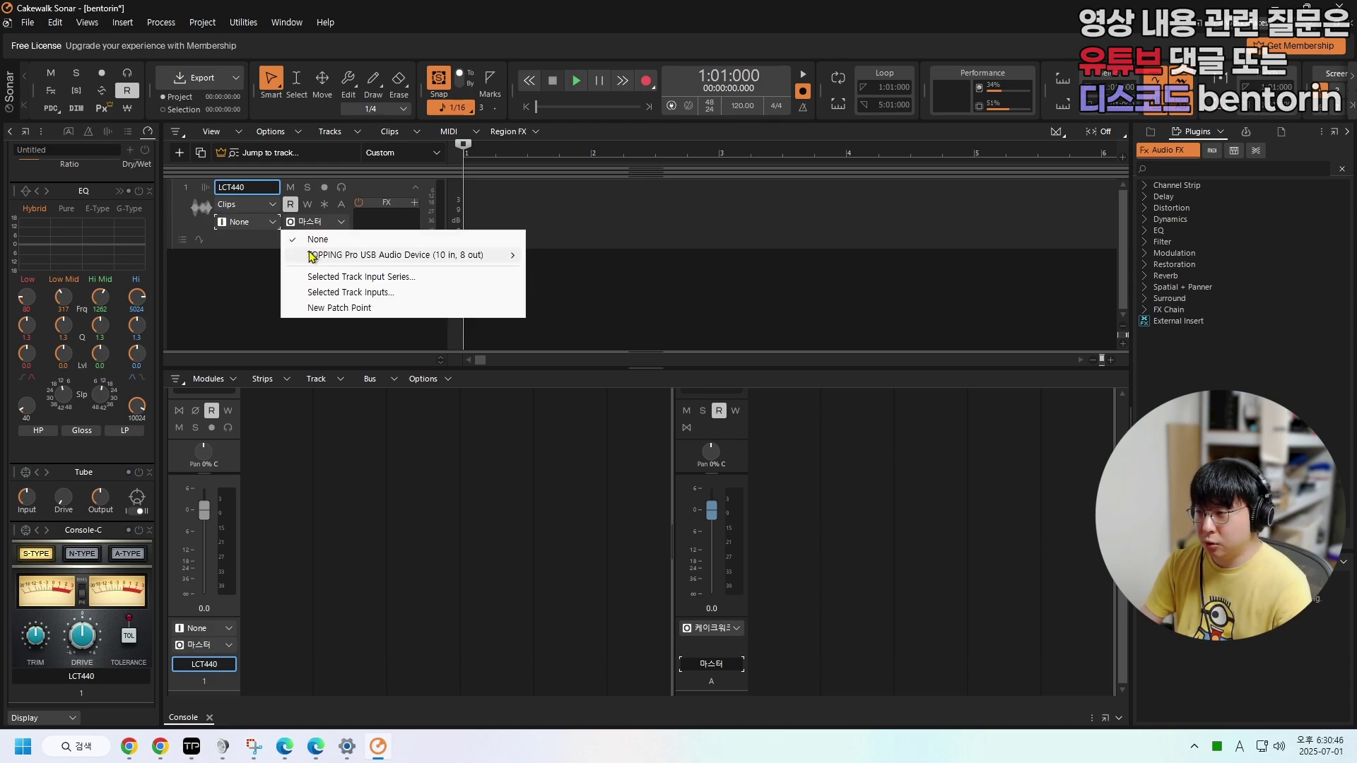
mouse_move(317, 259)
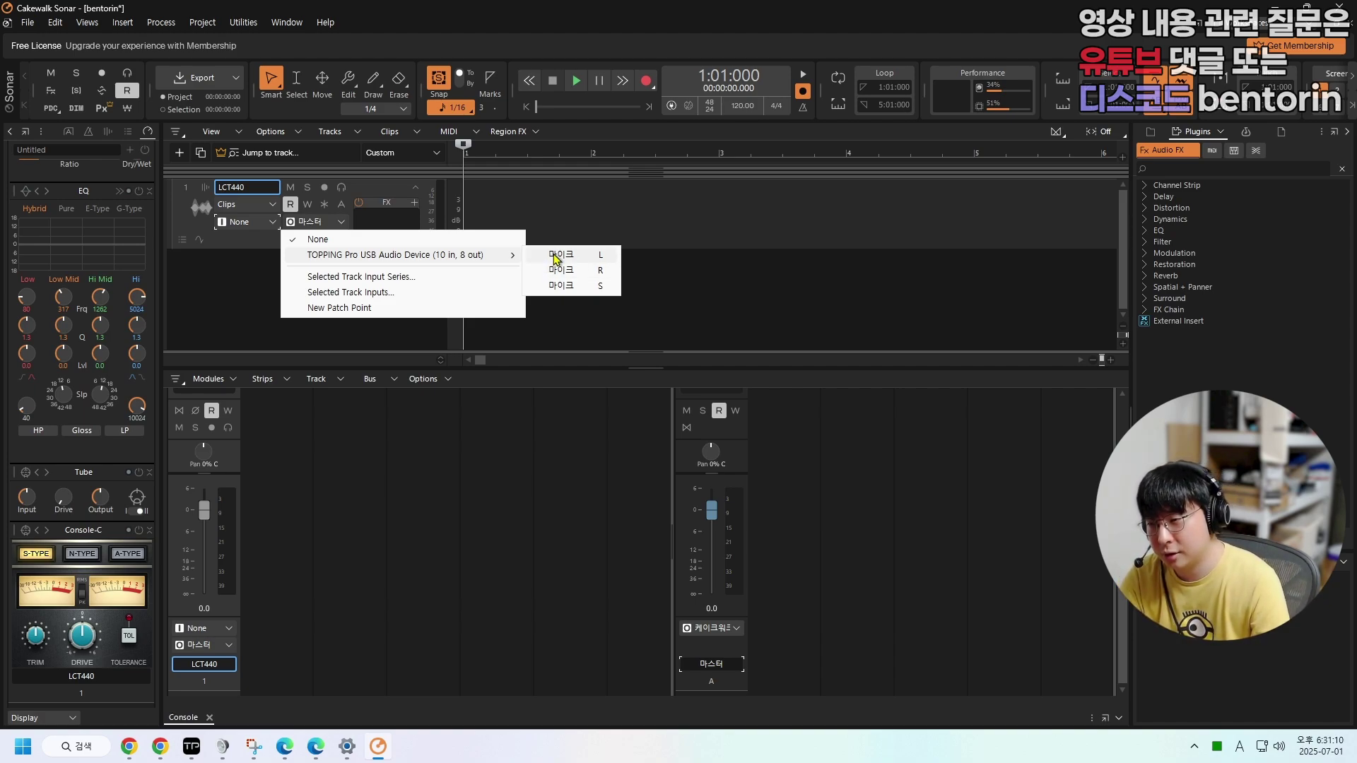
left_click(556, 256)
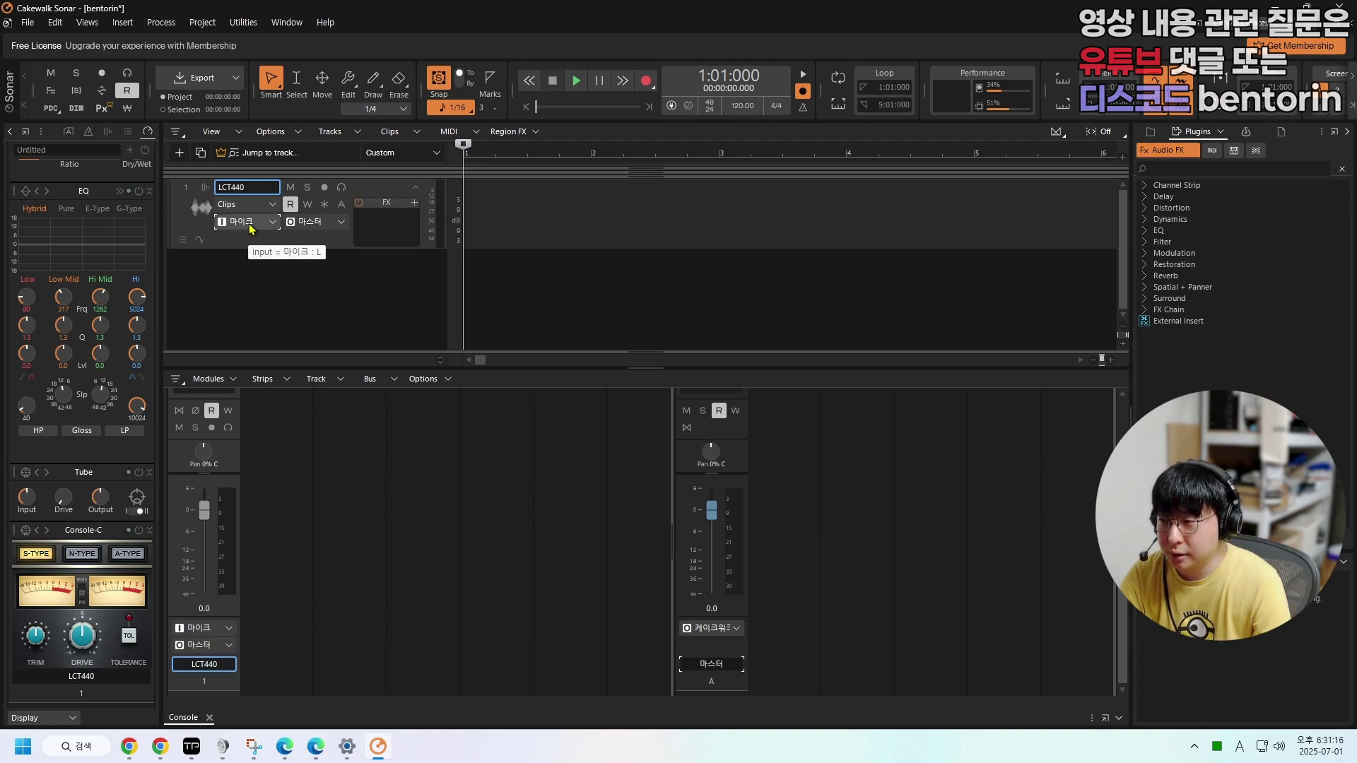
- Toggle record arming on the LCT440 track on and off to check the microphone signal
left_click(325, 188)
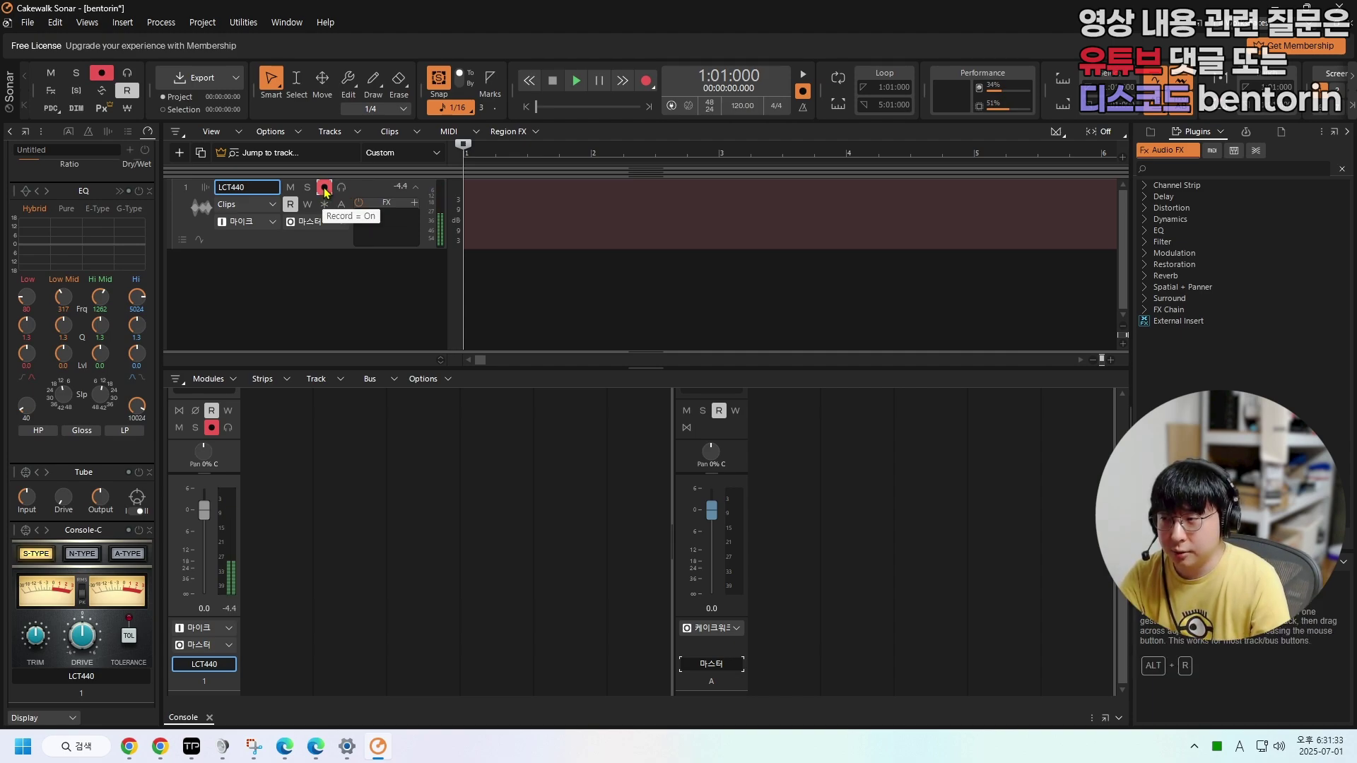
left_click(324, 188)
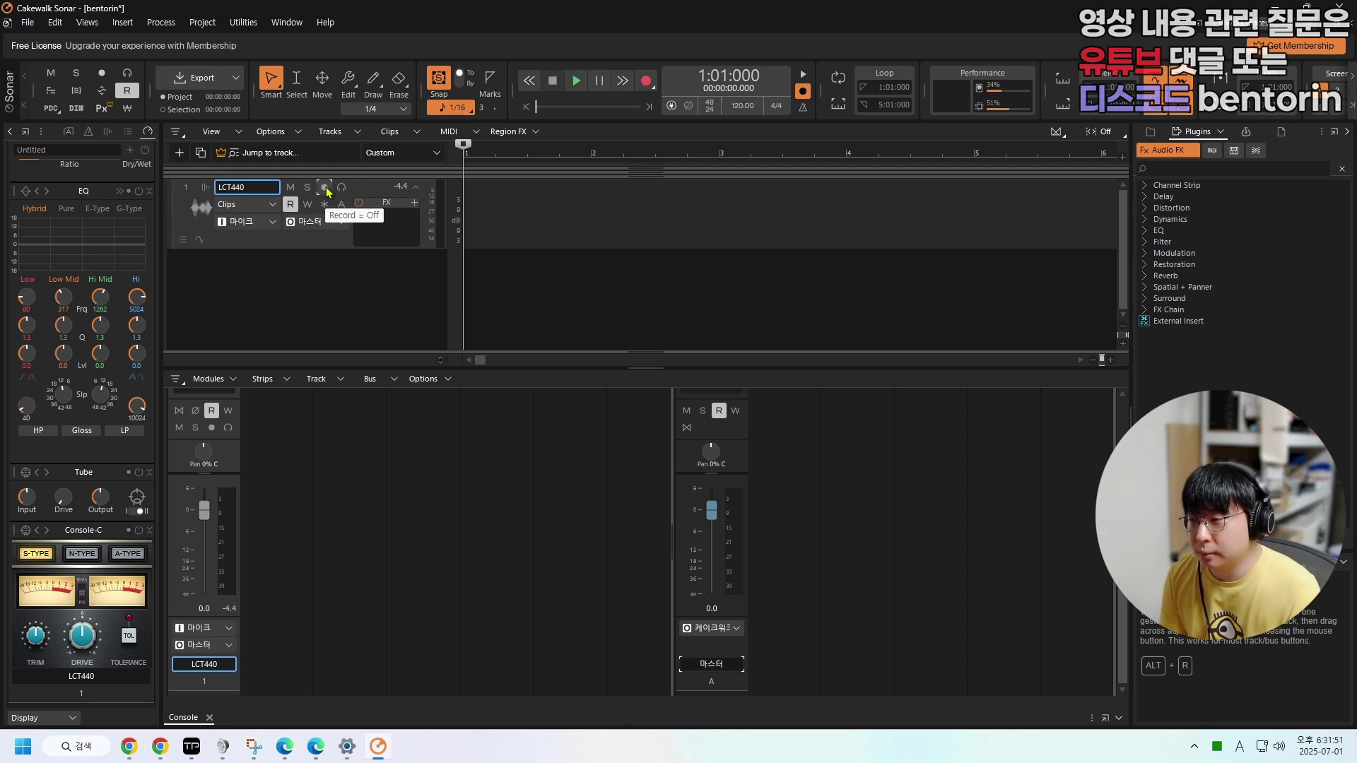
left_click(324, 188)
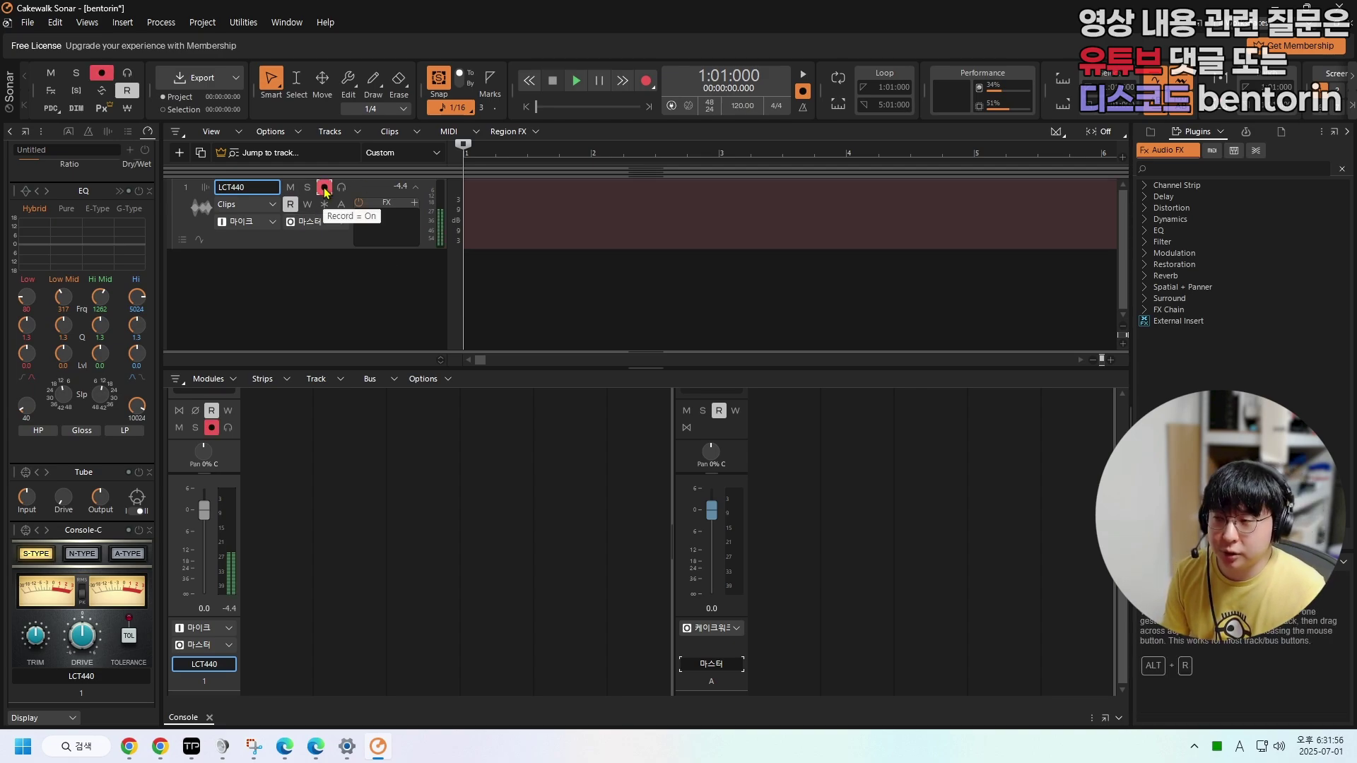
left_click(324, 188)
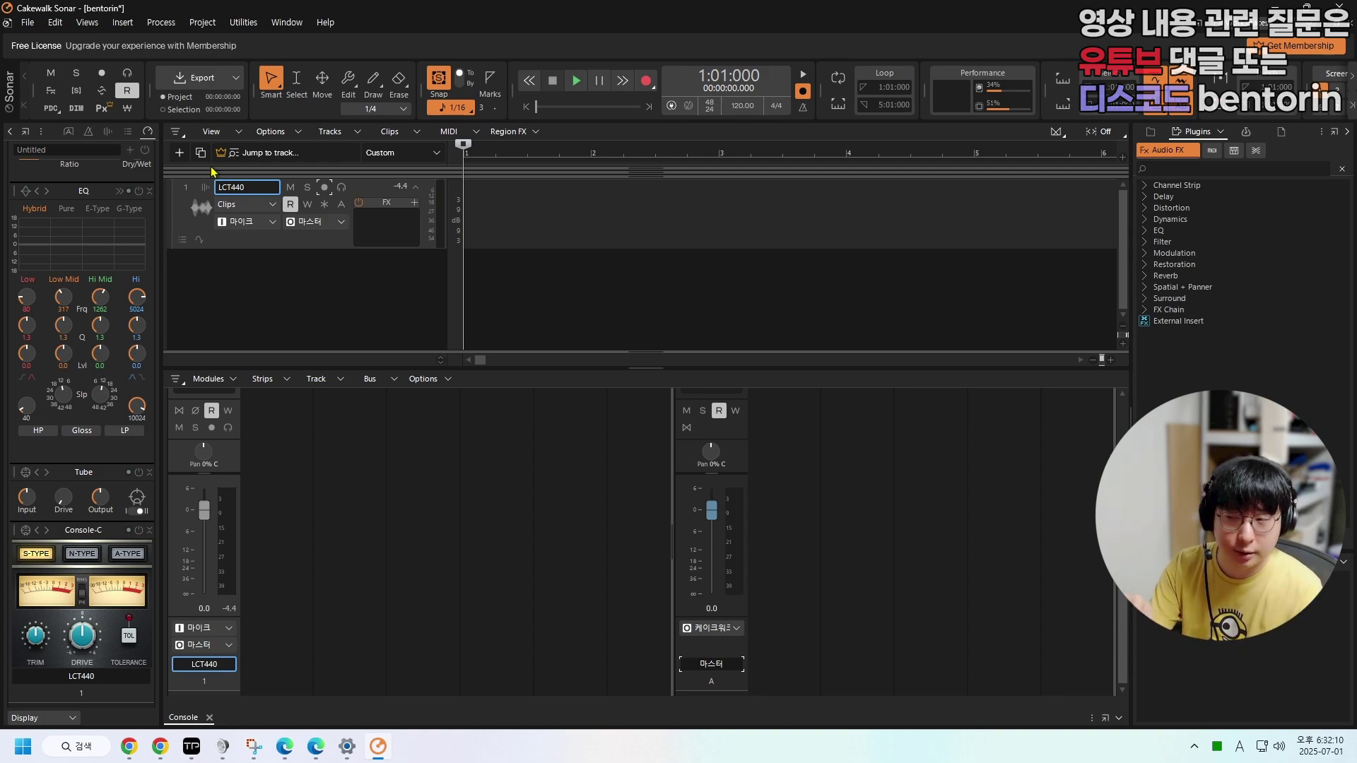
- Turn on input echo for the LCT440 track and clear the Compressor, Tube and Console modules from its ProChannel
left_click(342, 188)
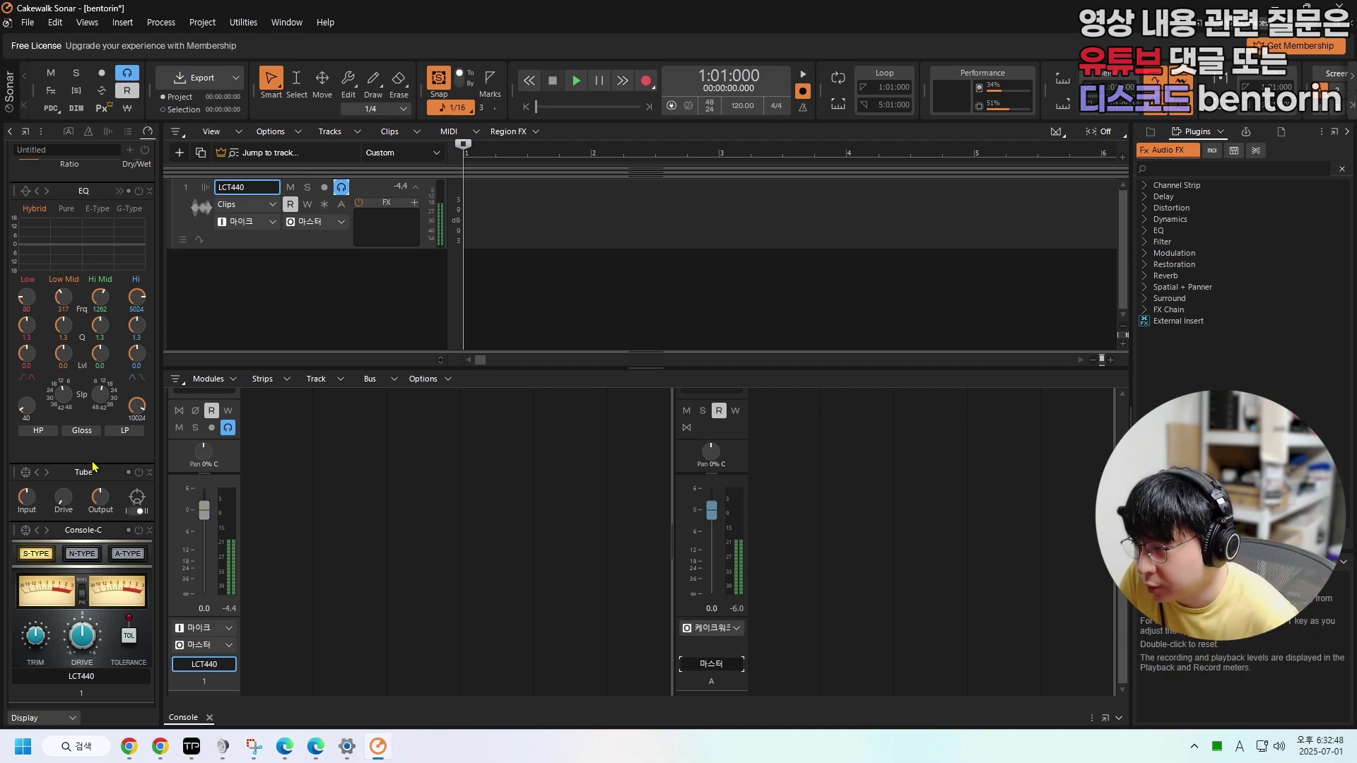
scroll(94, 466, "up", 3)
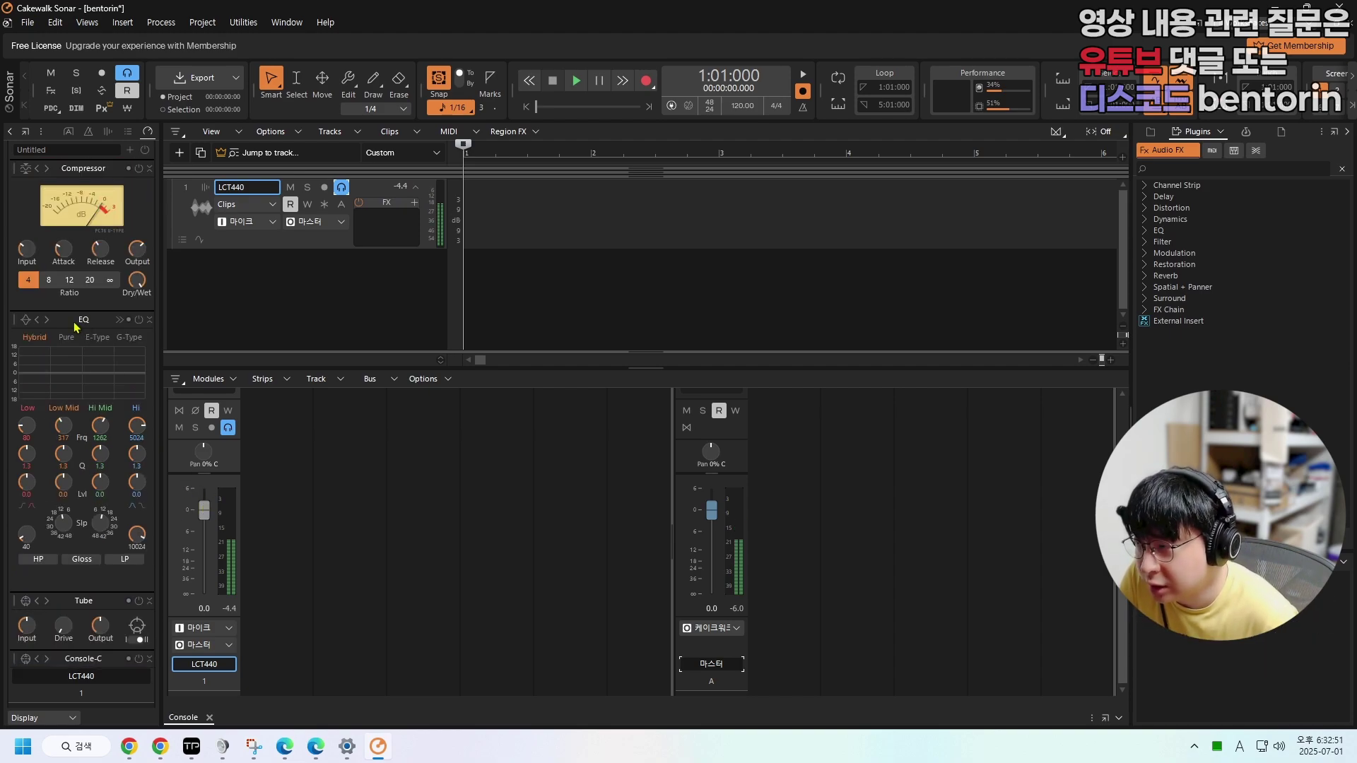
right_click(99, 170)
left_click(141, 203)
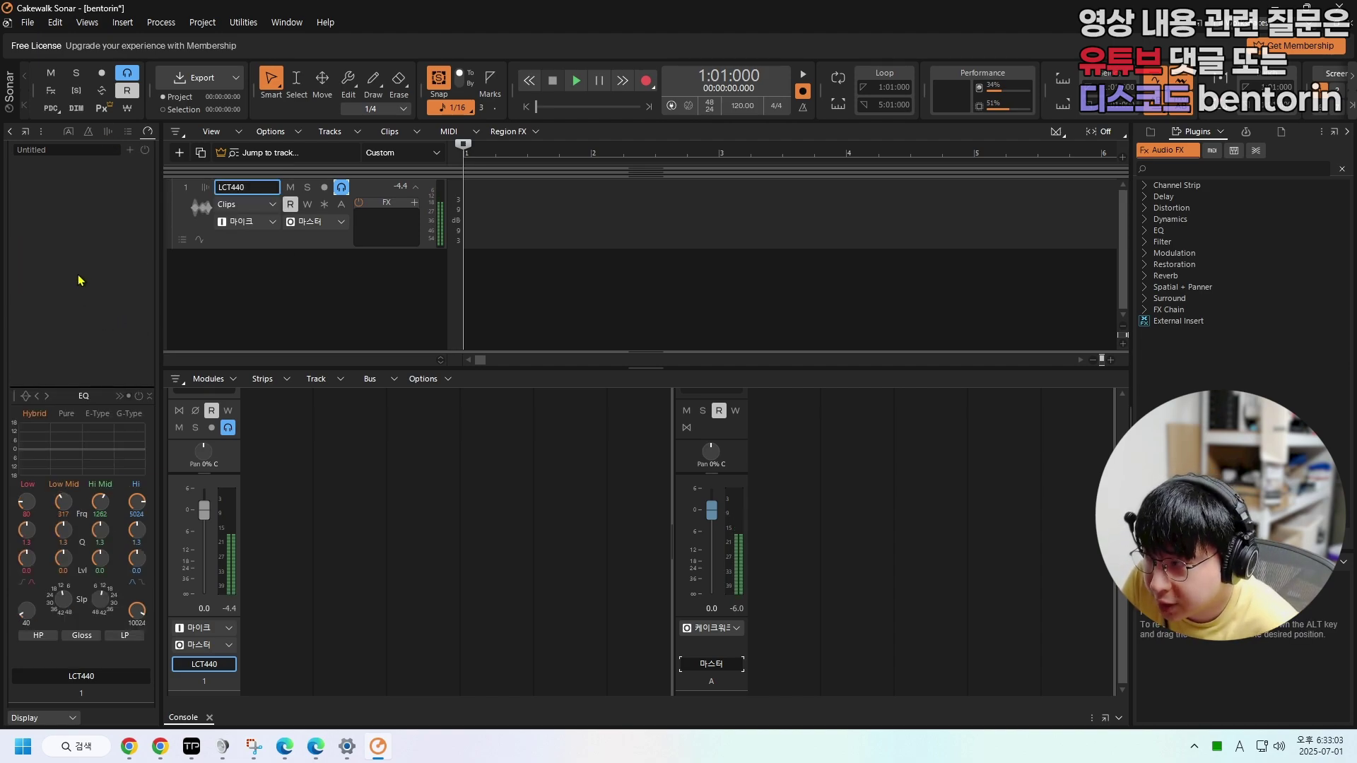
- Add and enable the PC76 U-Type Compressor in the LCT440 track's ProChannel, and check its attack and release settings
left_click(129, 151)
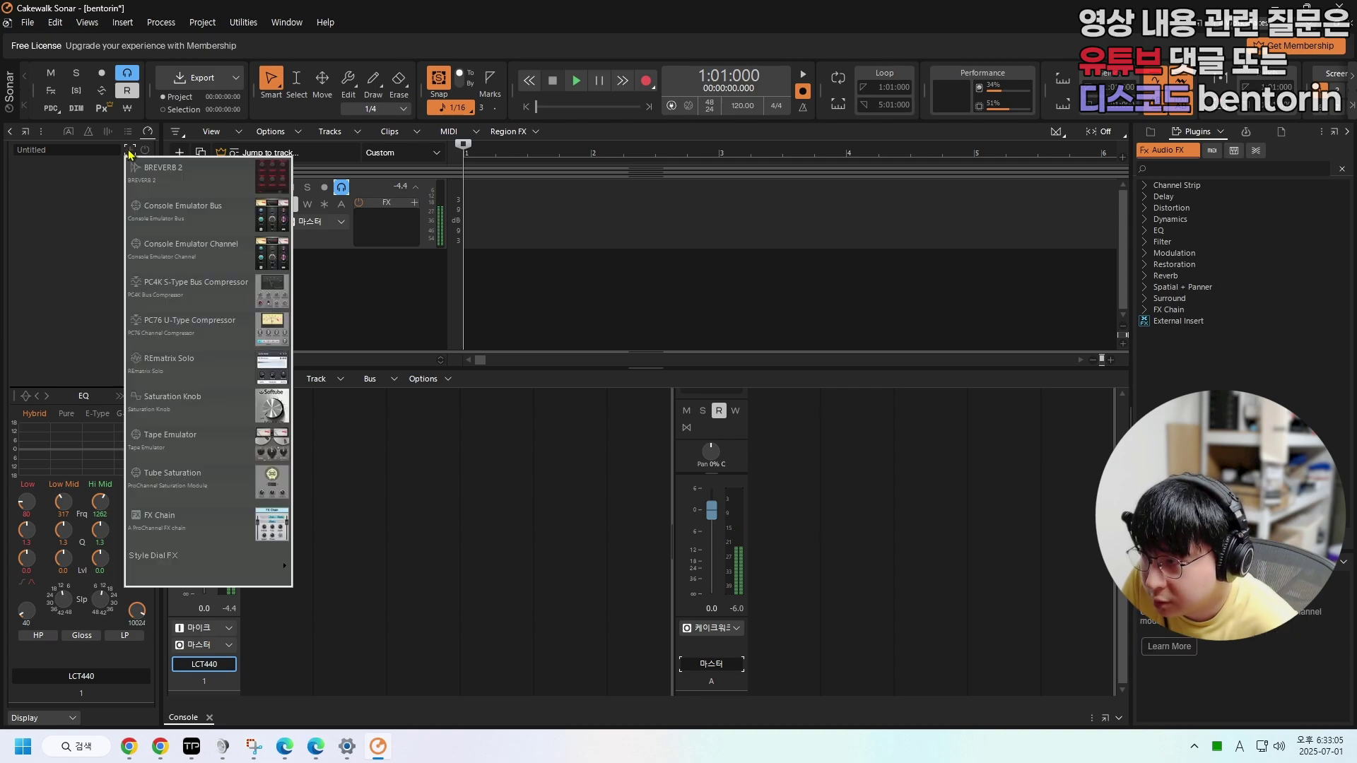
left_click(156, 333)
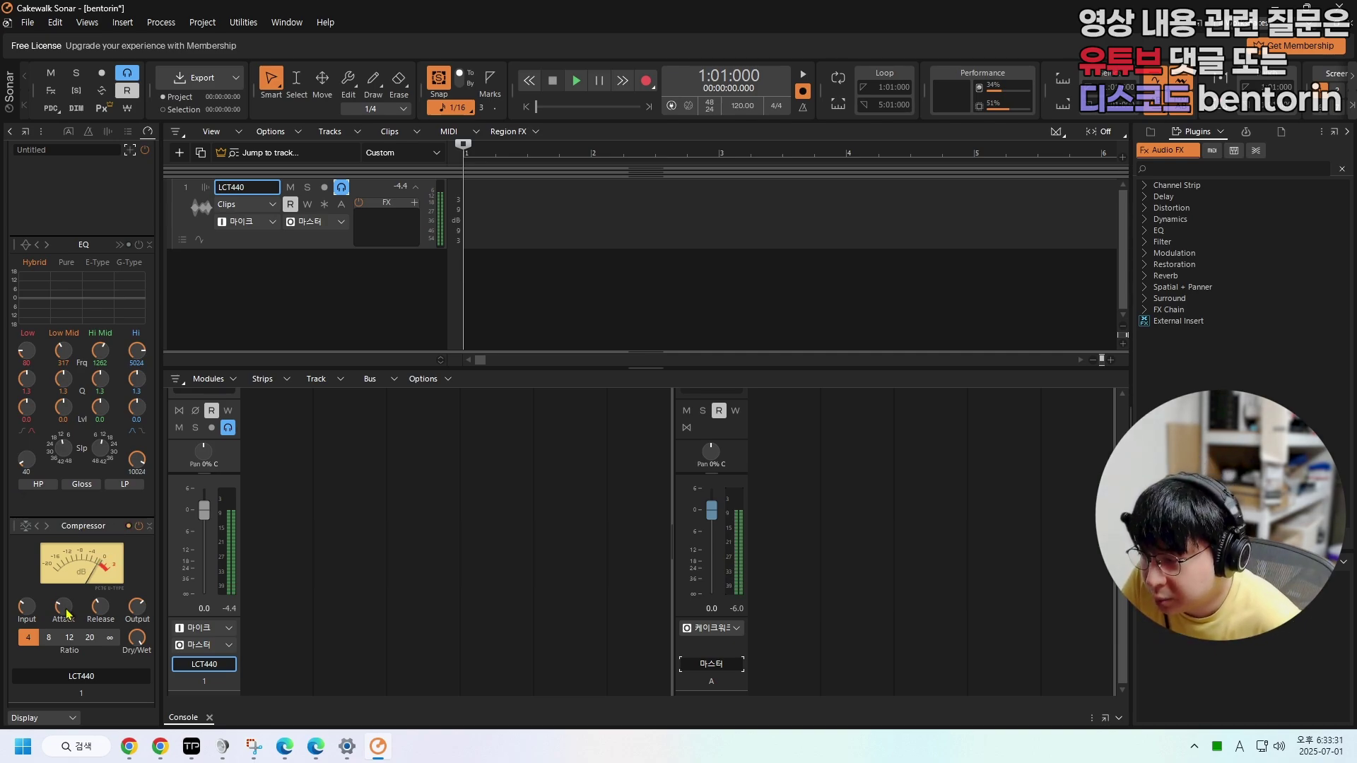
mouse_move(67, 613)
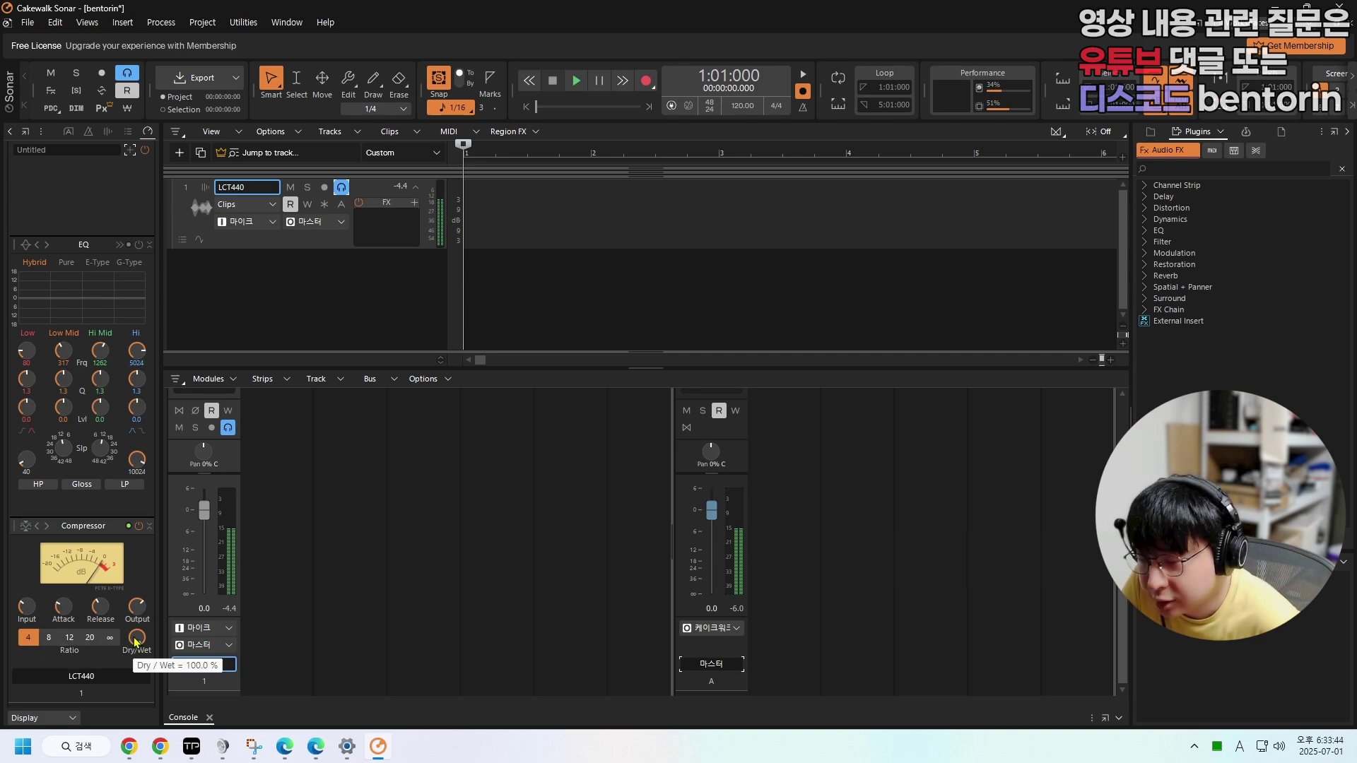
left_click(69, 611)
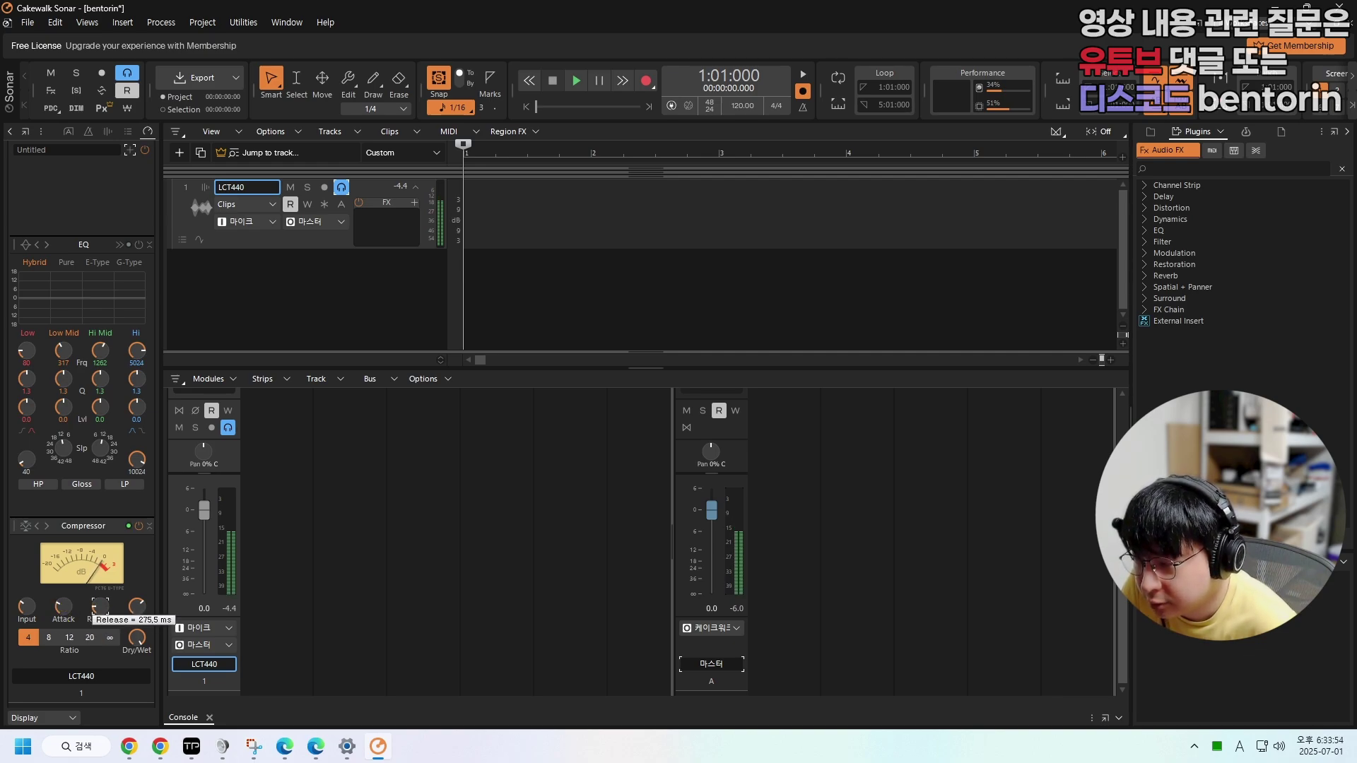
left_click(102, 608)
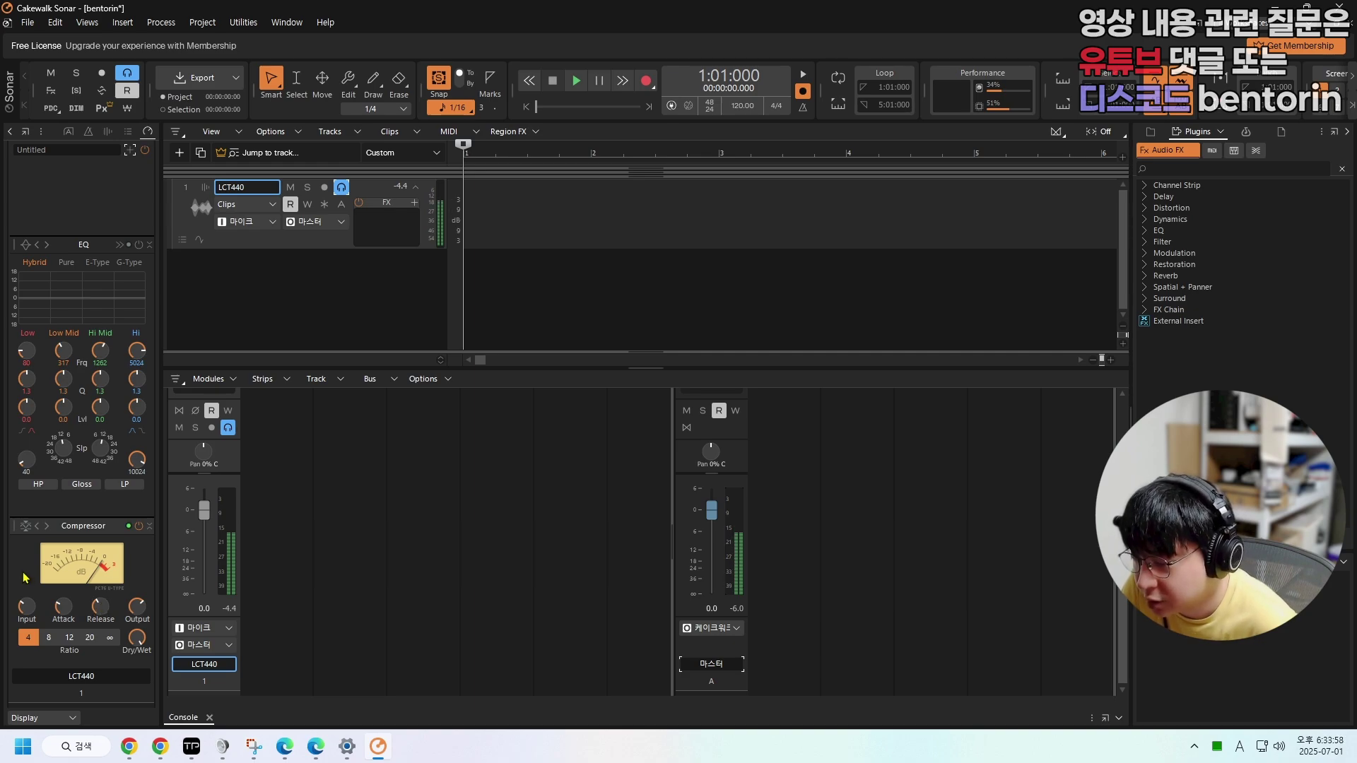
- Fine-tune the input level of the LCT440 track's ProChannel compressor, trying about 13.7 dB
mouse_move(27, 609)
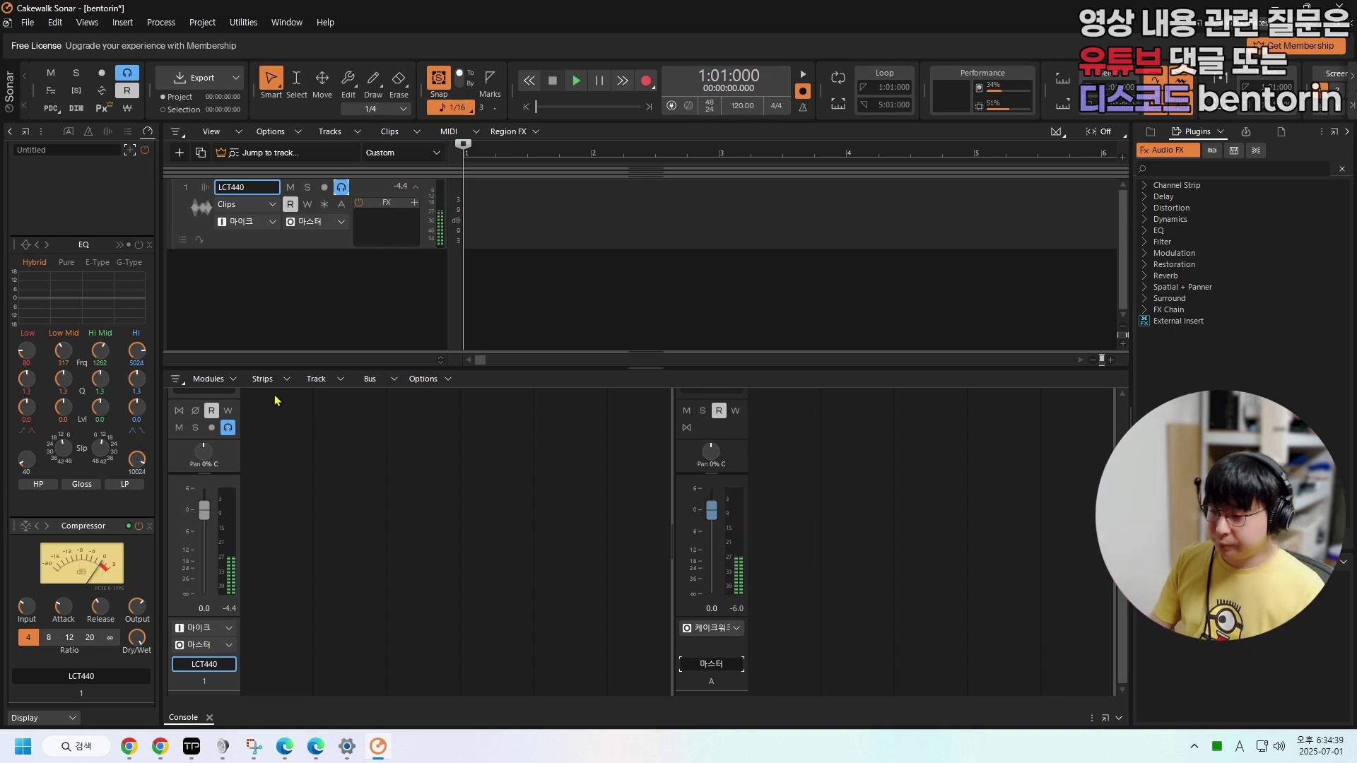
mouse_move(26, 612)
left_click_drag(27, 612, 27, 587)
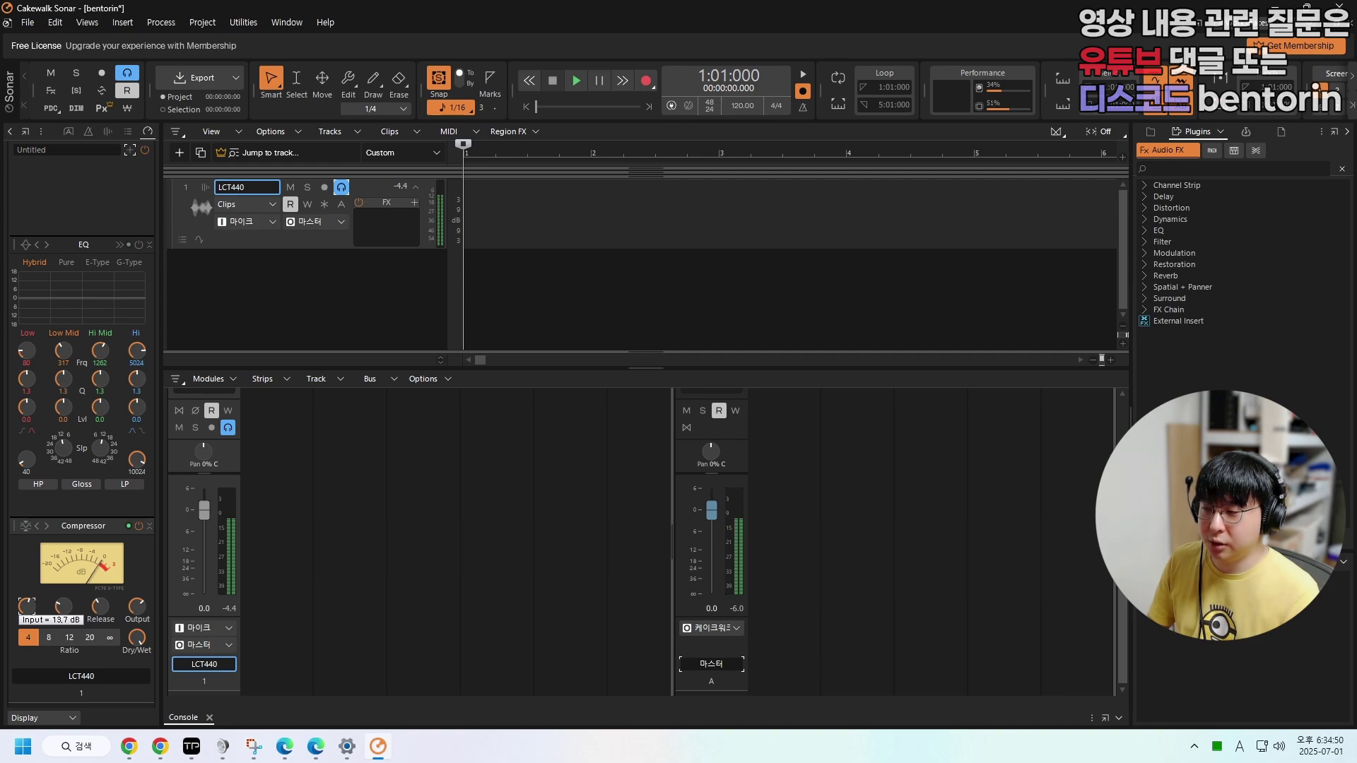
left_click_drag(27, 606, 29, 612)
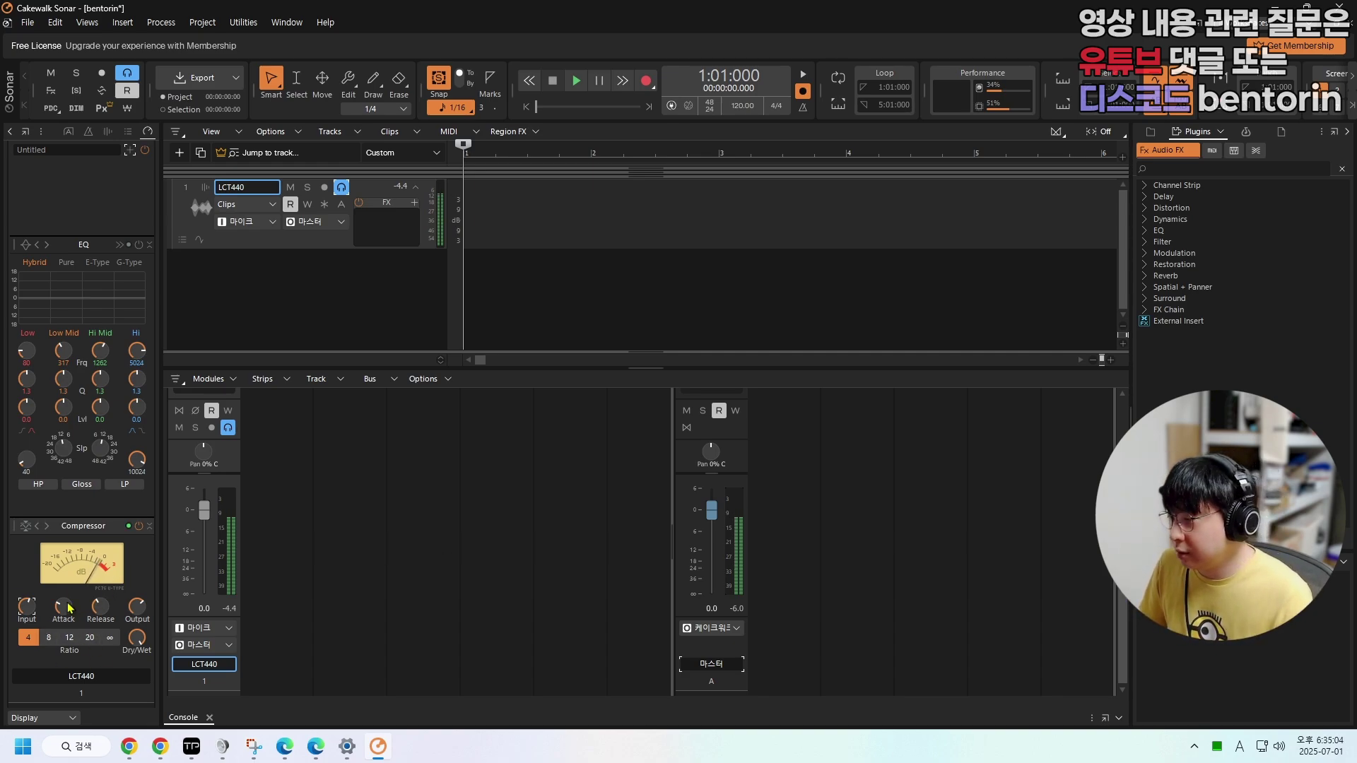
- Find the Boost11 plug-in by searching for "boost" and add it after the compressor in the LCT440 track's ProChannel
left_click(1187, 167)
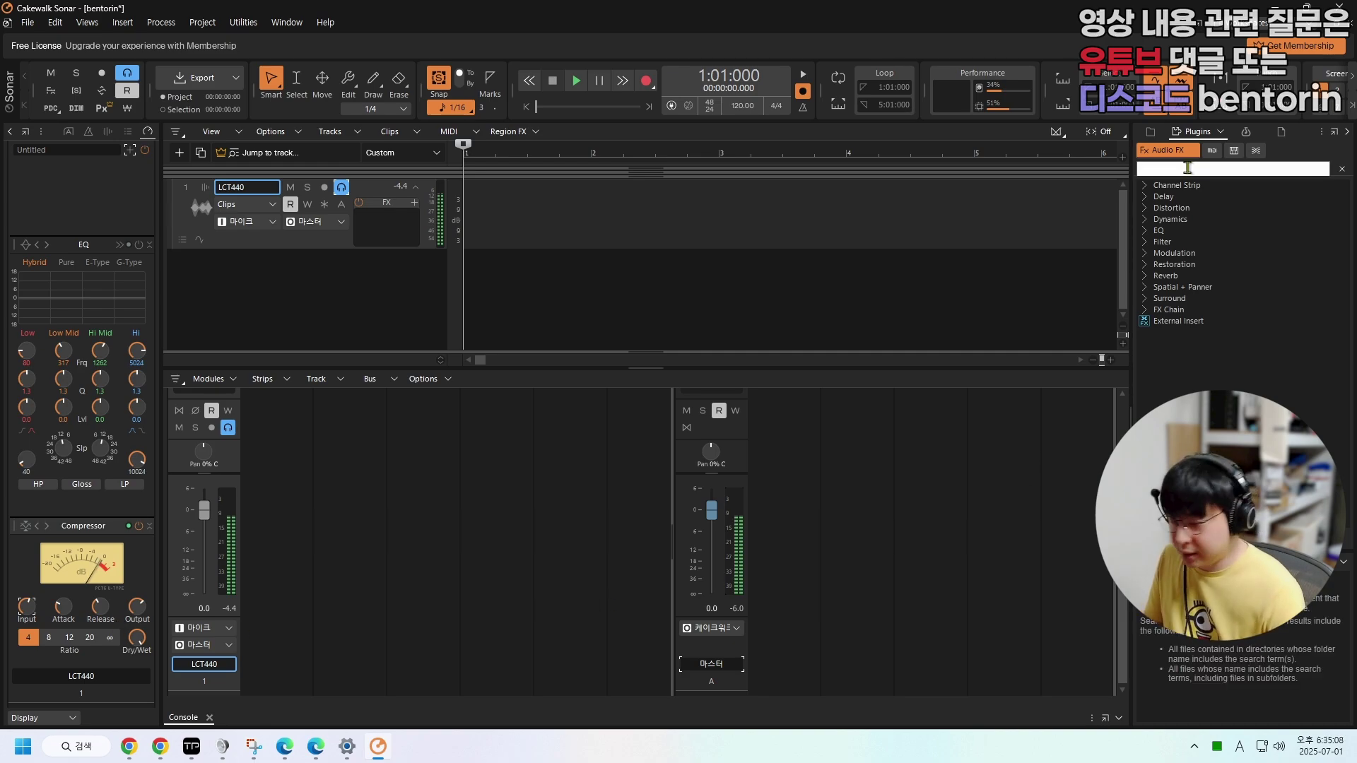
type("boost")
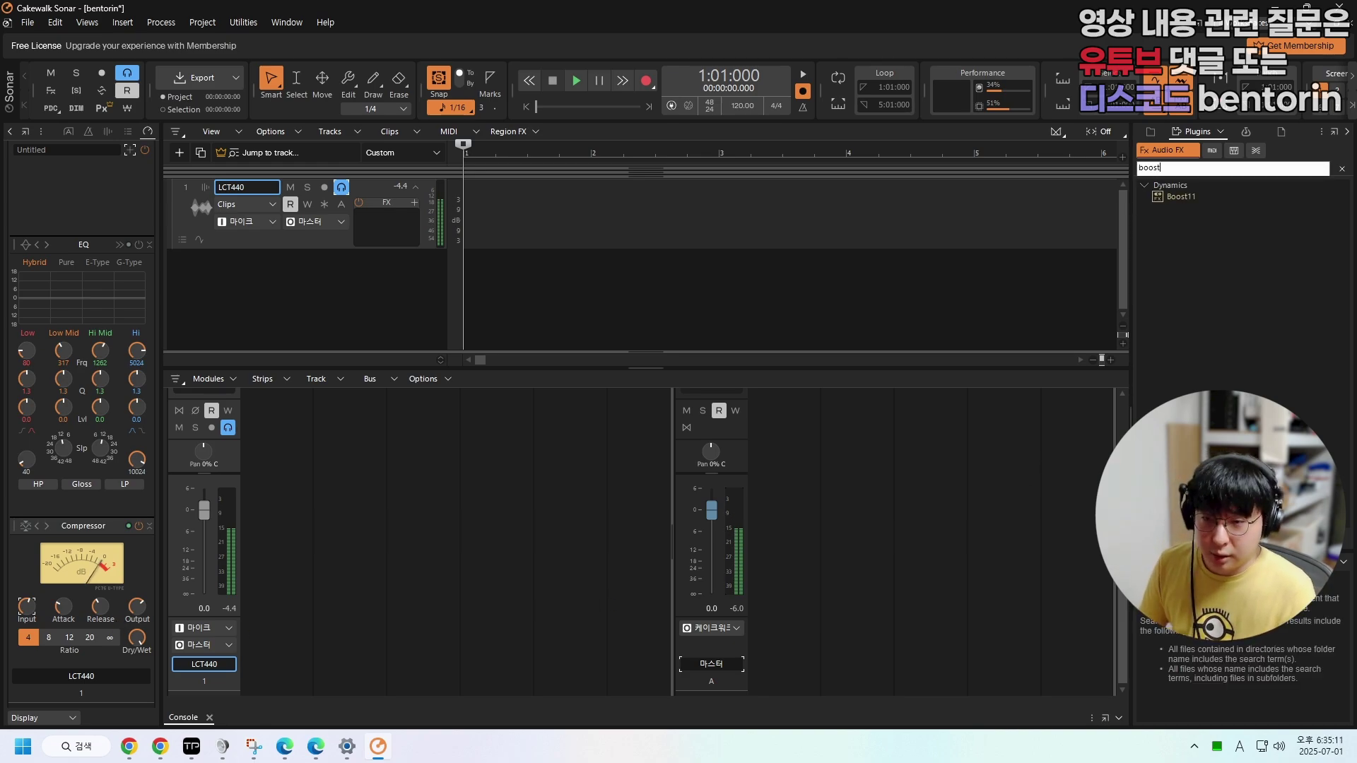
left_click(1185, 200)
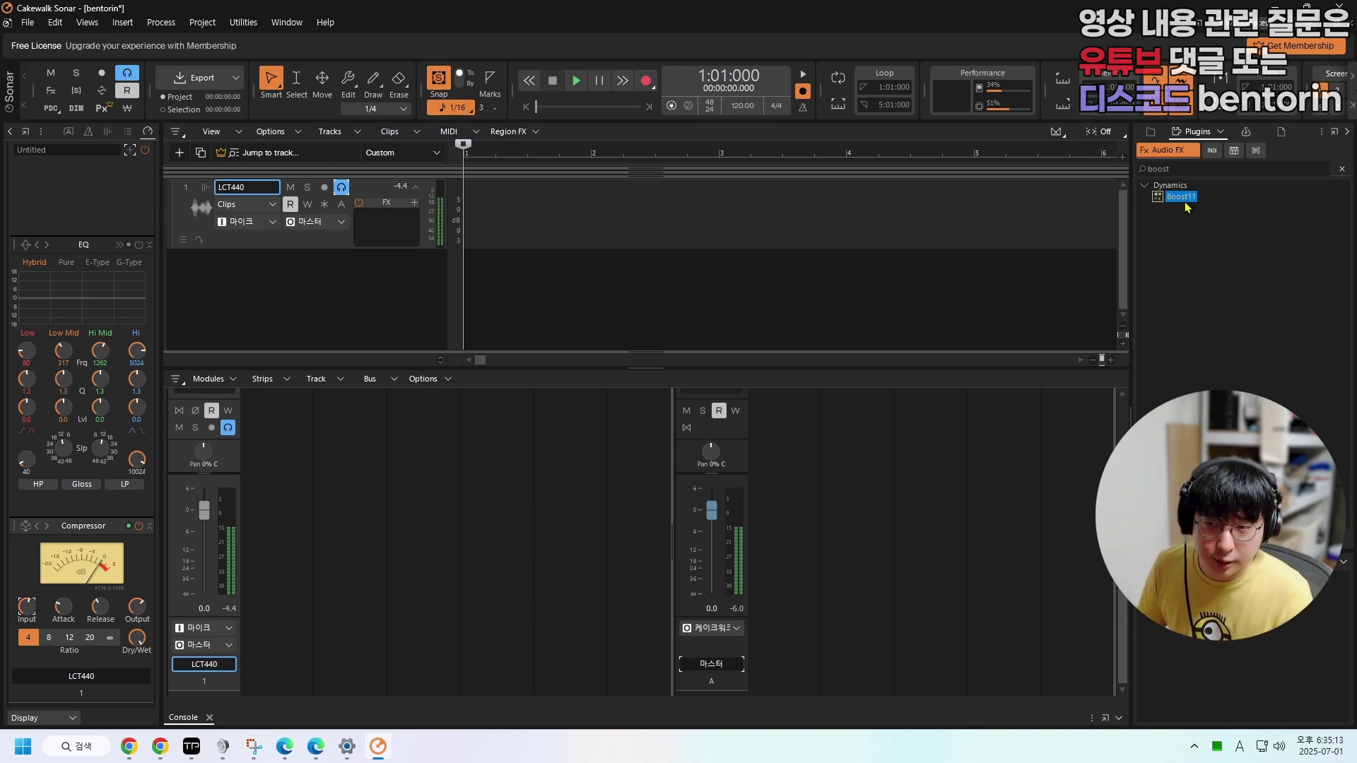
left_click_drag(1186, 205, 102, 667)
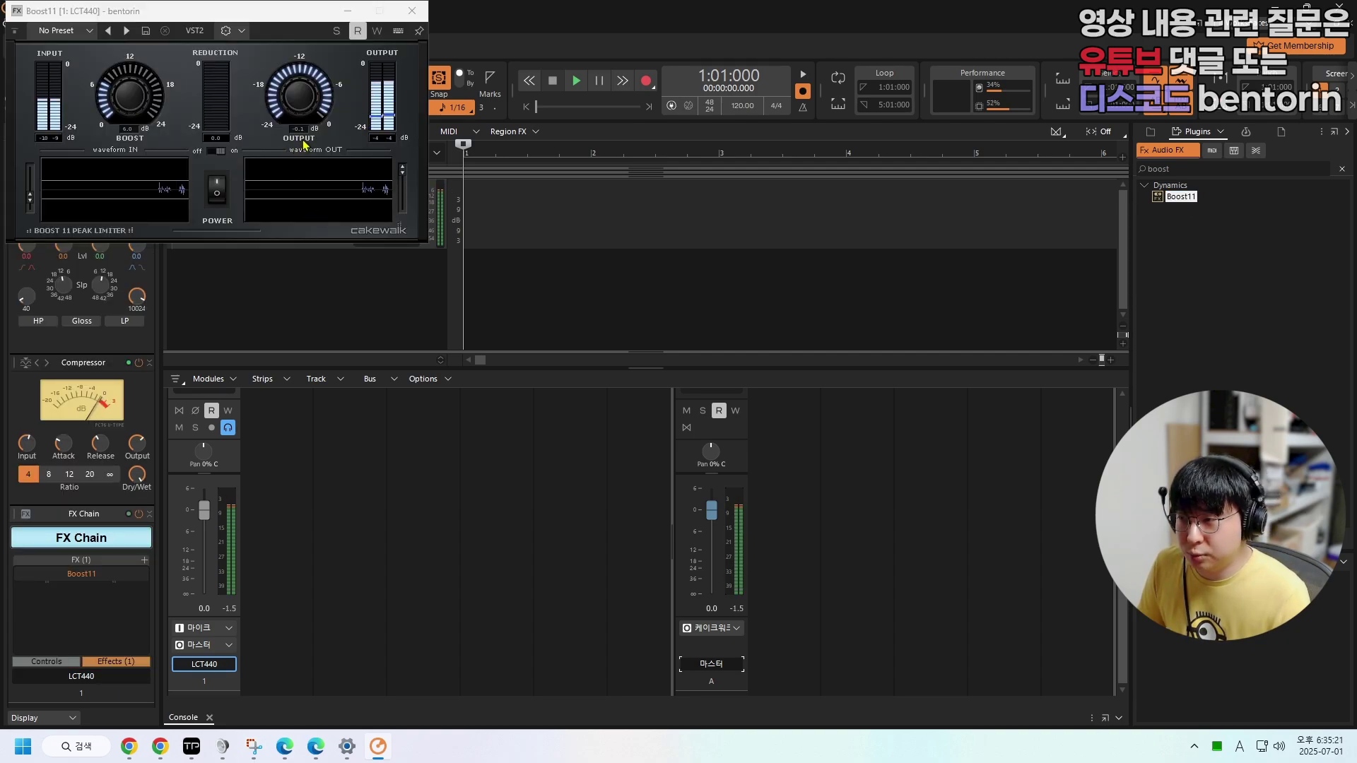
- Lower the output level of the Boost11 limiter to about -2.4 dB
scroll(302, 102, "down", 3)
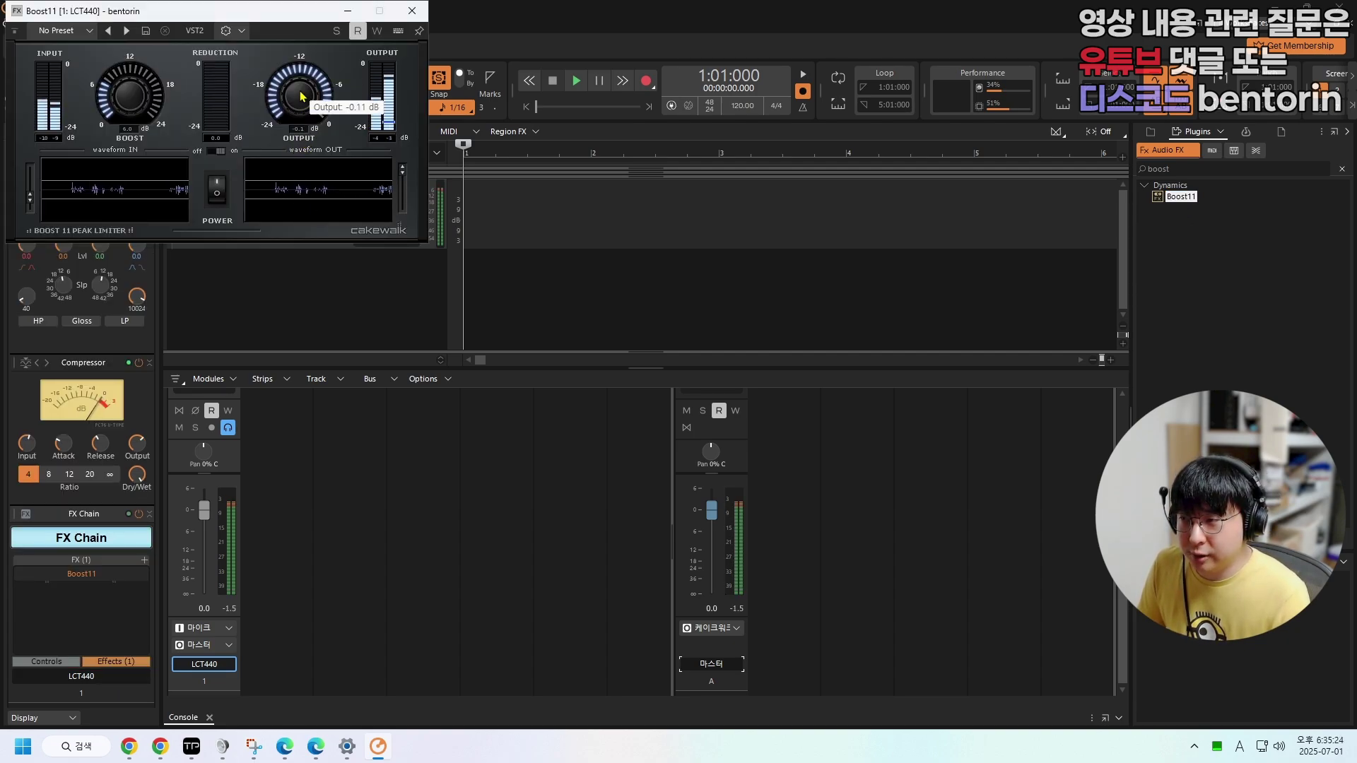
scroll(303, 105, "down", 4)
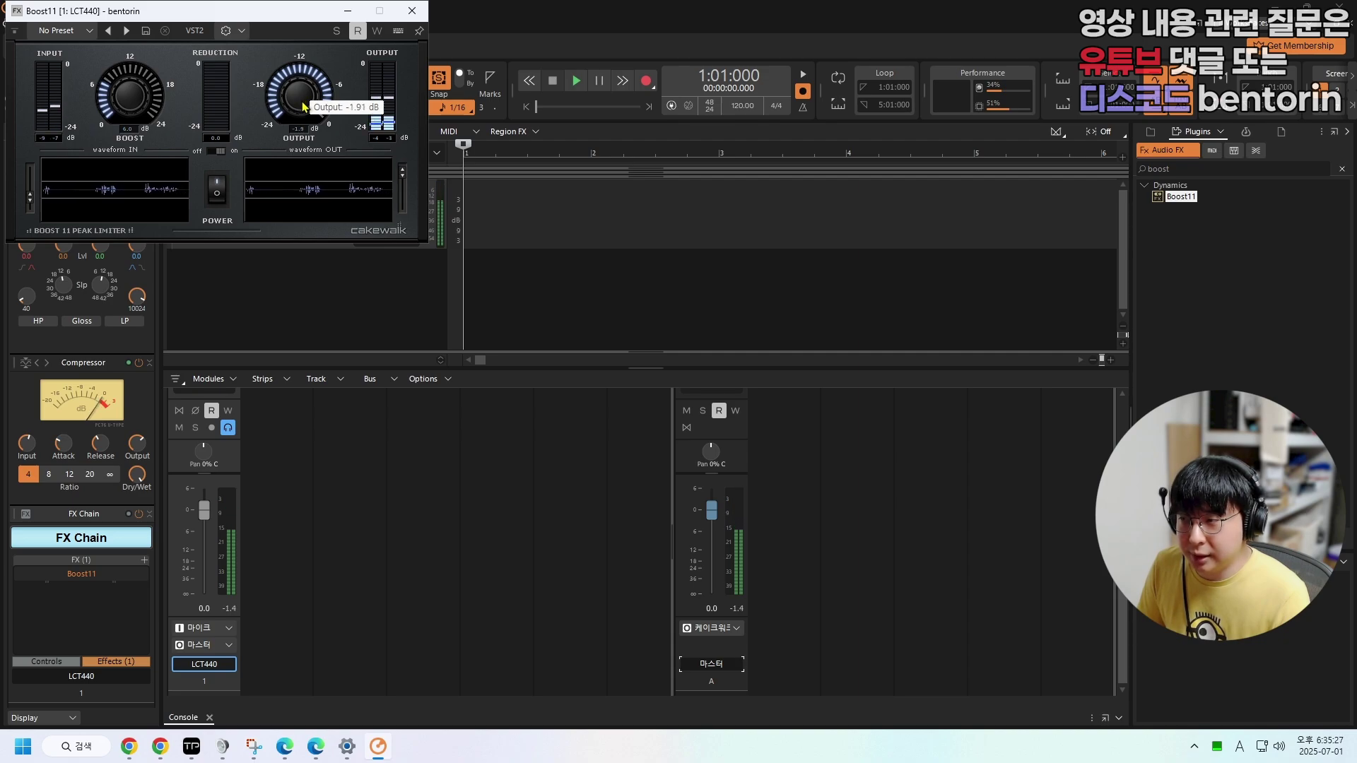
scroll(304, 107, "down", 1)
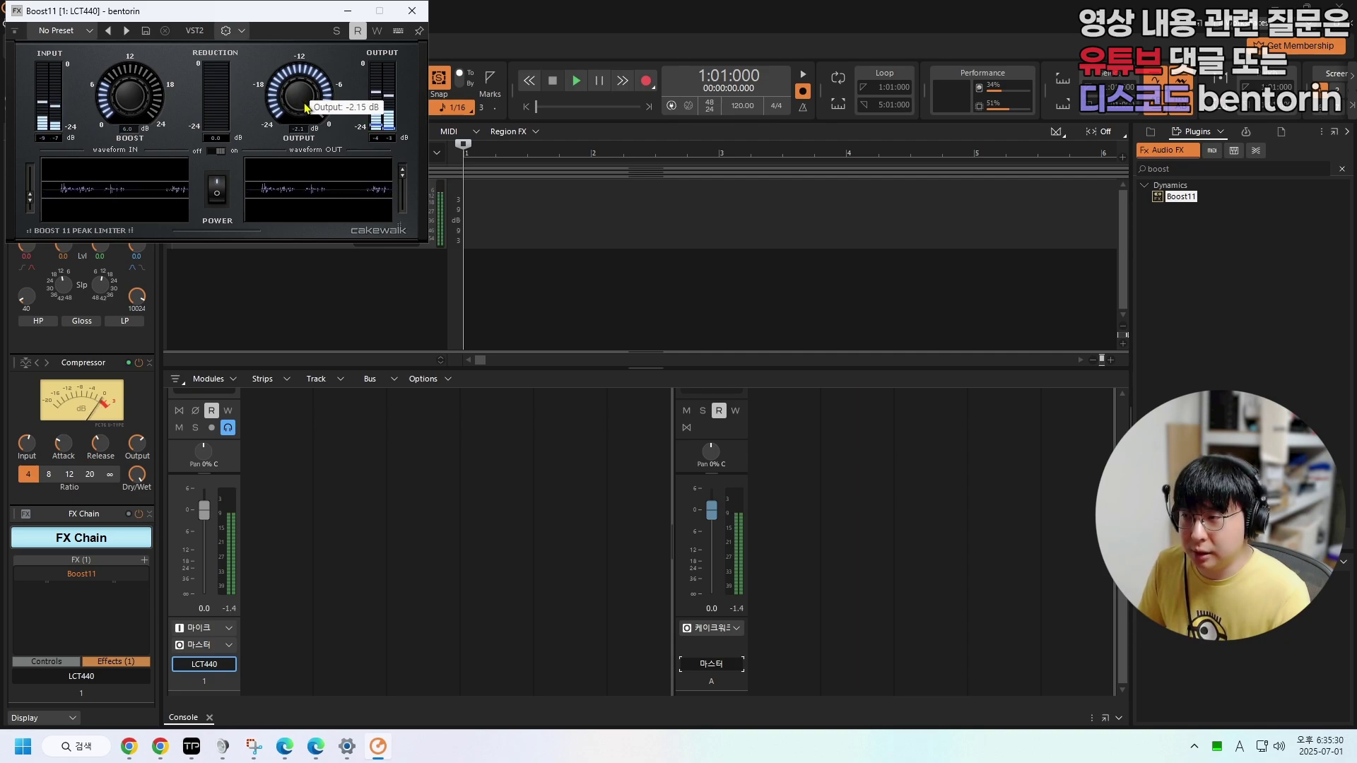
scroll(307, 108, "down", 2)
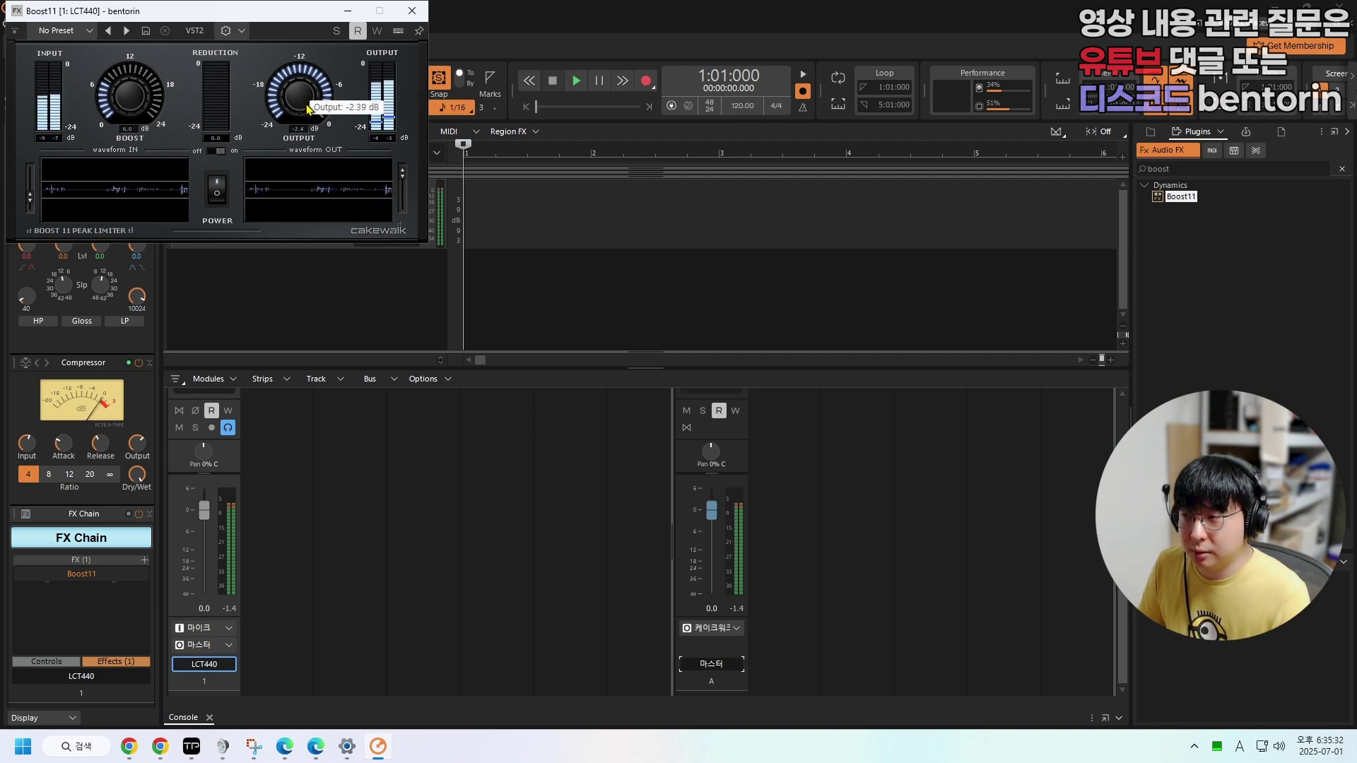
scroll(309, 108, "down", 1)
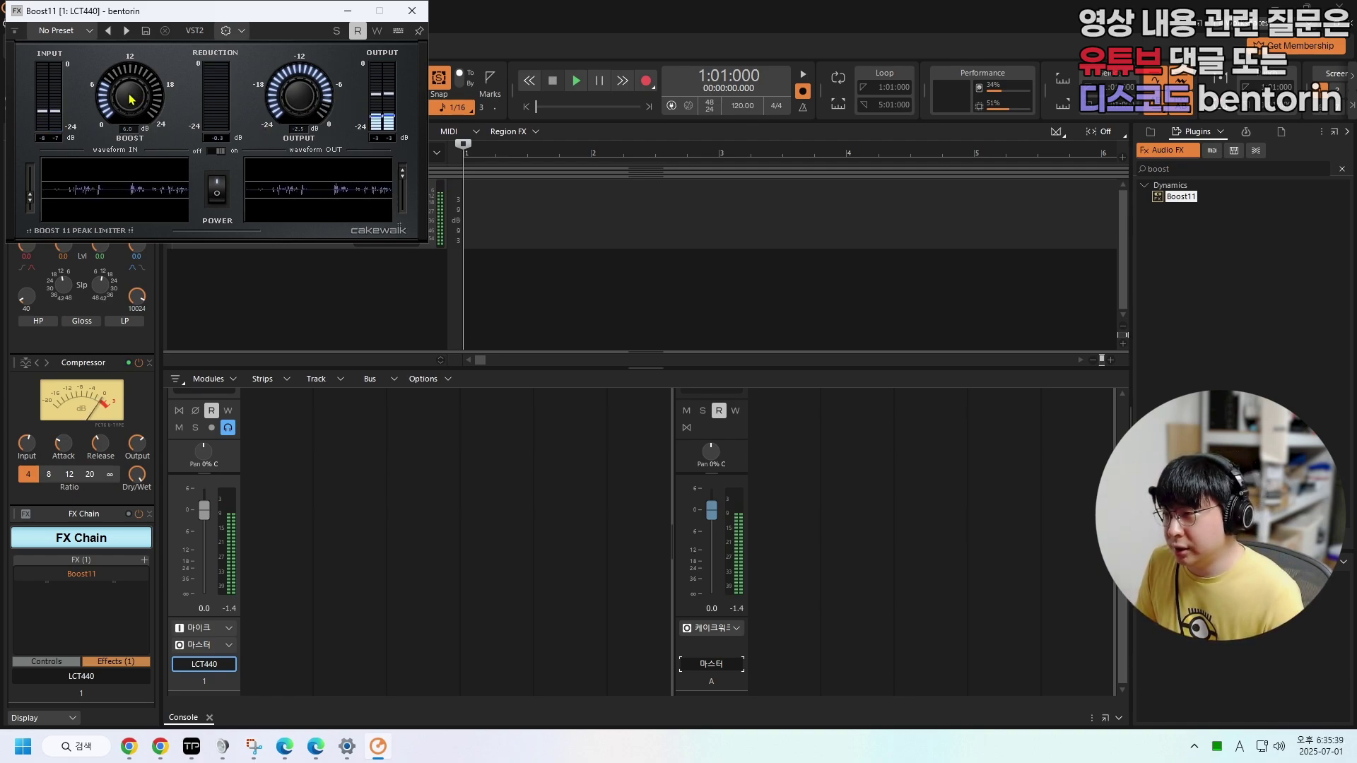
- Try Boost11's boost at 0 dB and about 3.1 dB, settle on about 2 dB, and close the plug-in window
mouse_move(131, 99)
left_click_drag(130, 99, 99, 282)
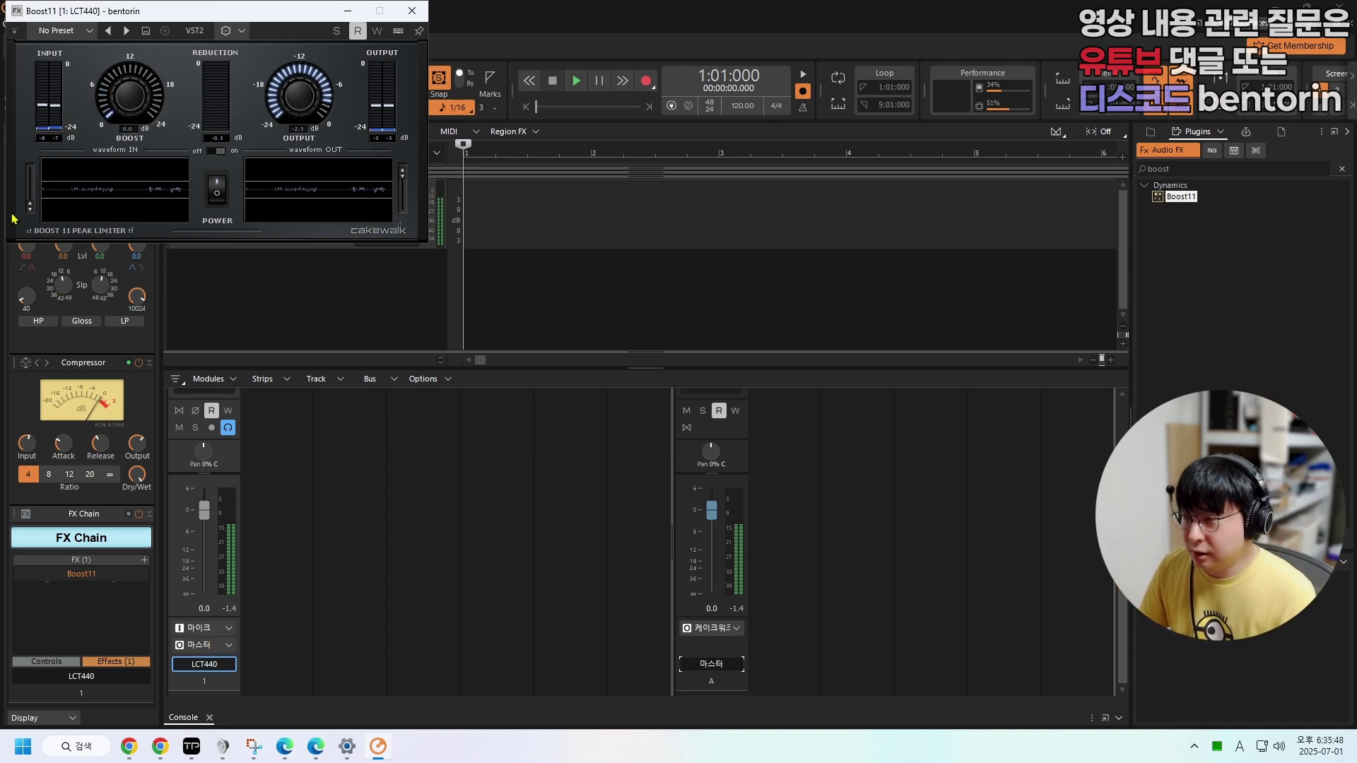
mouse_move(131, 105)
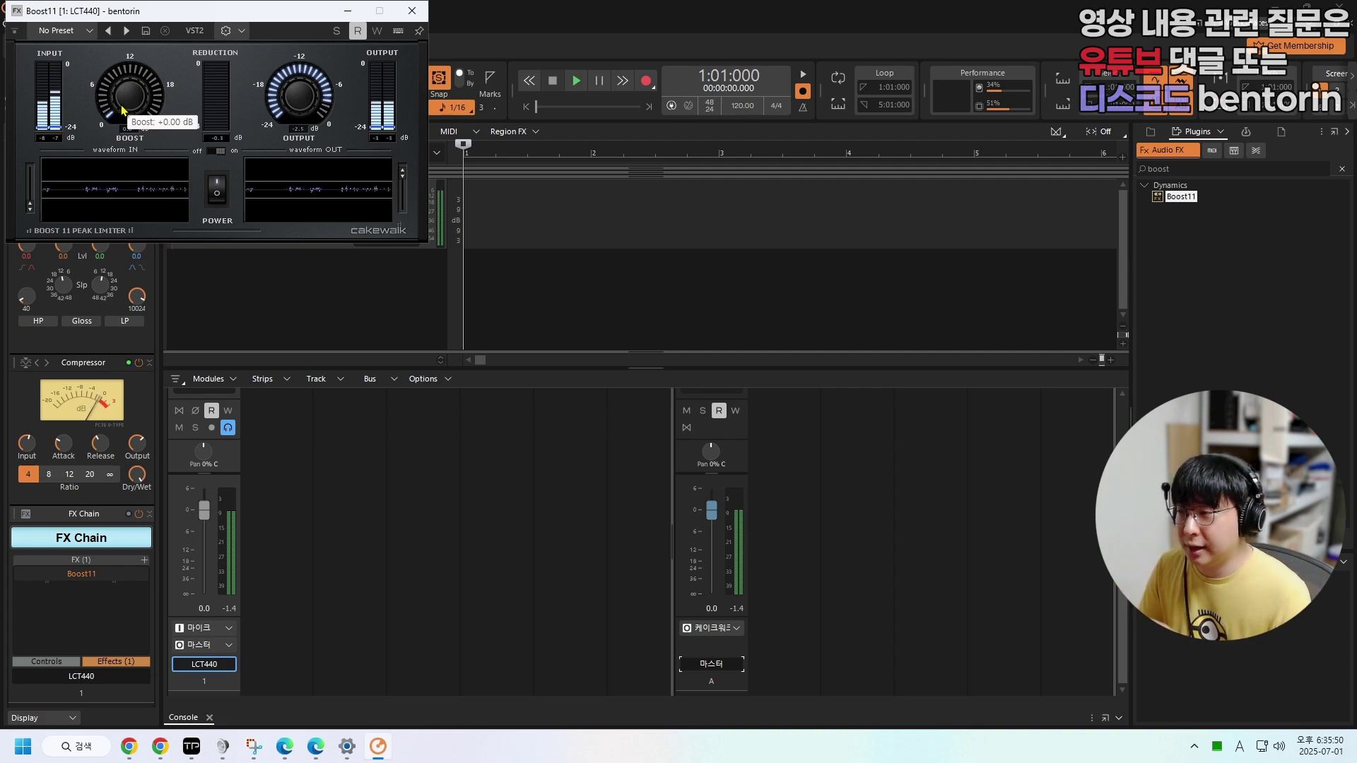
mouse_move(131, 104)
left_mouse_down()
mouse_move(129, 80)
mouse_move(133, 110)
left_mouse_up()
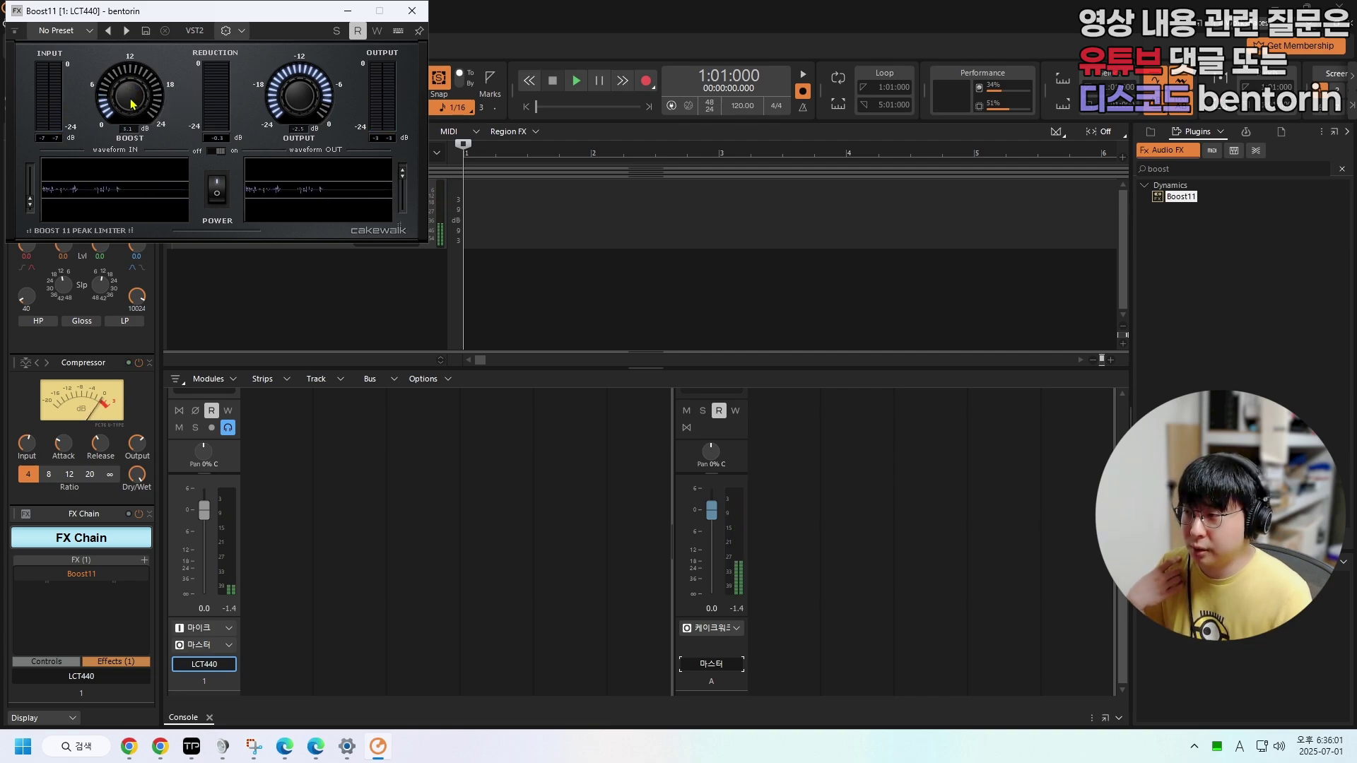
mouse_move(132, 103)
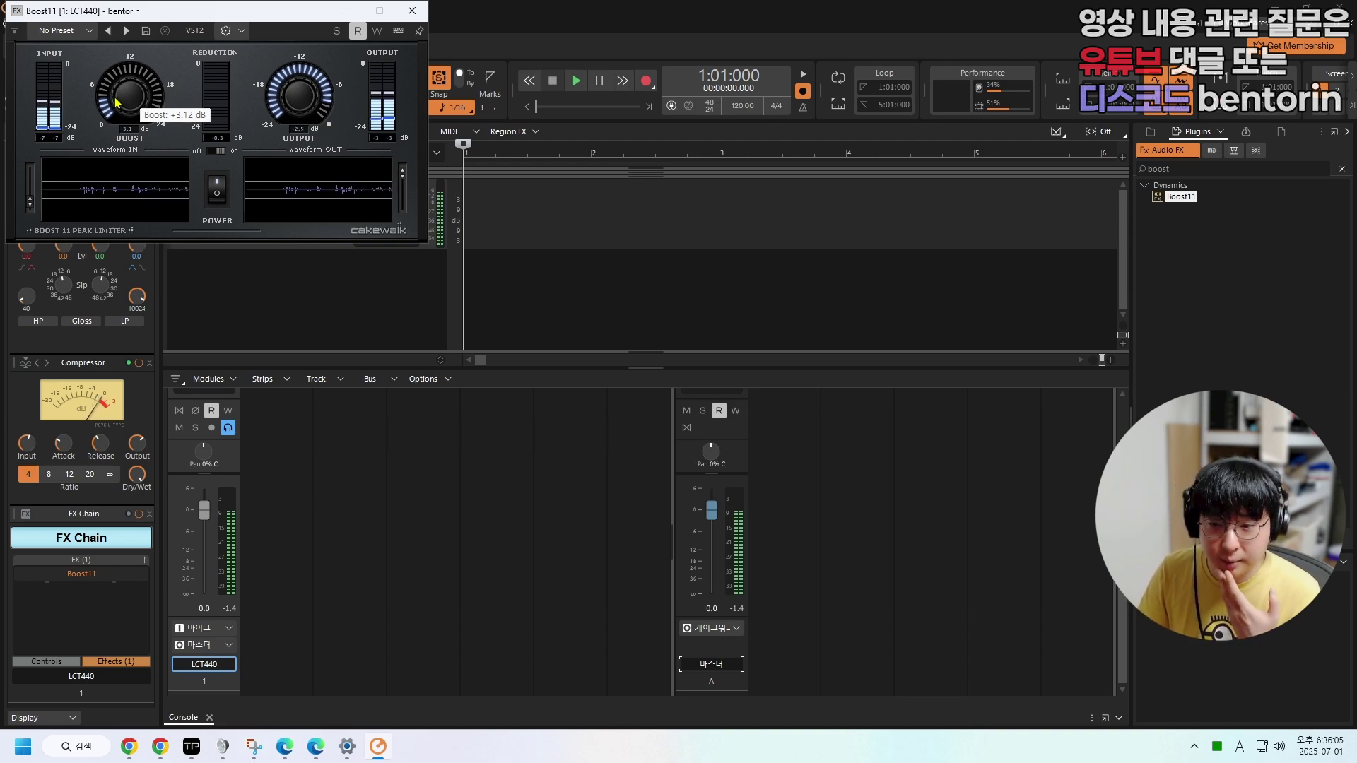
left_click_drag(117, 102, 123, 116)
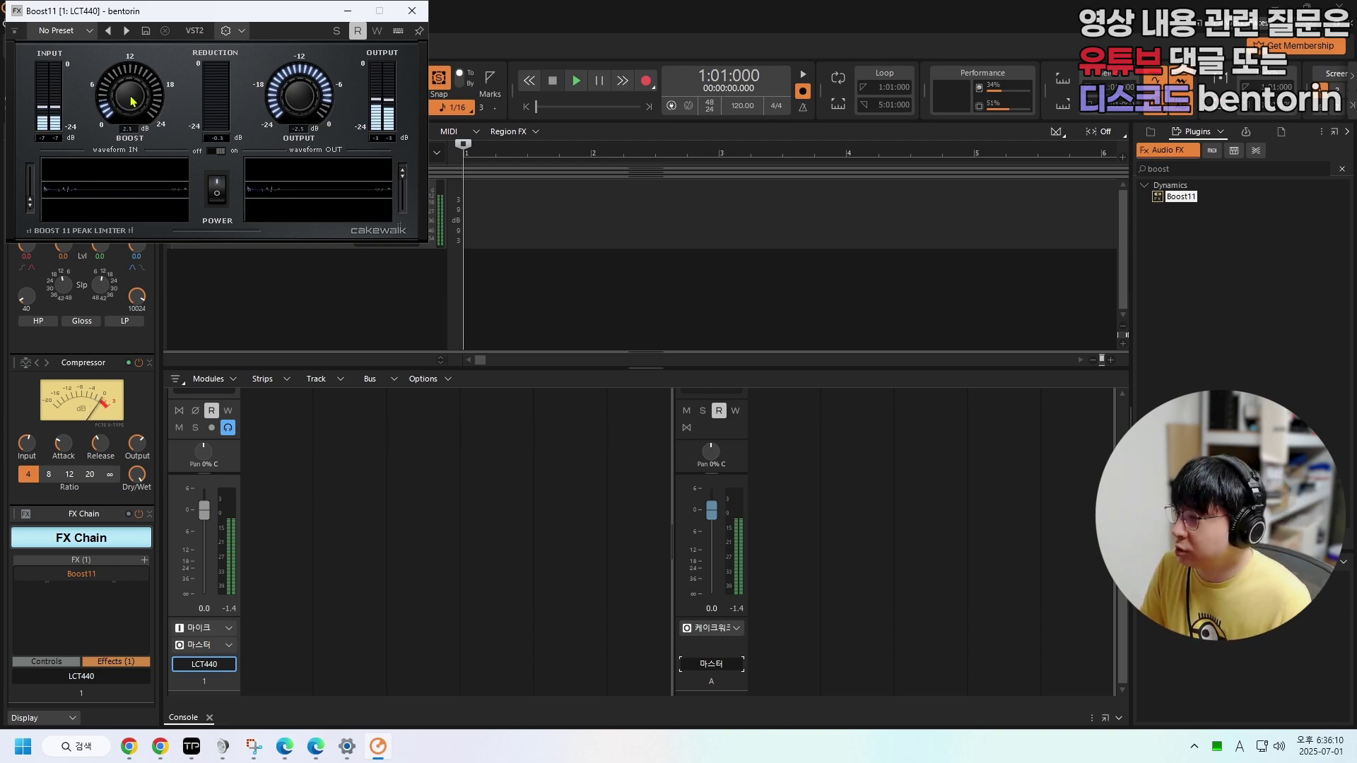
mouse_move(123, 115)
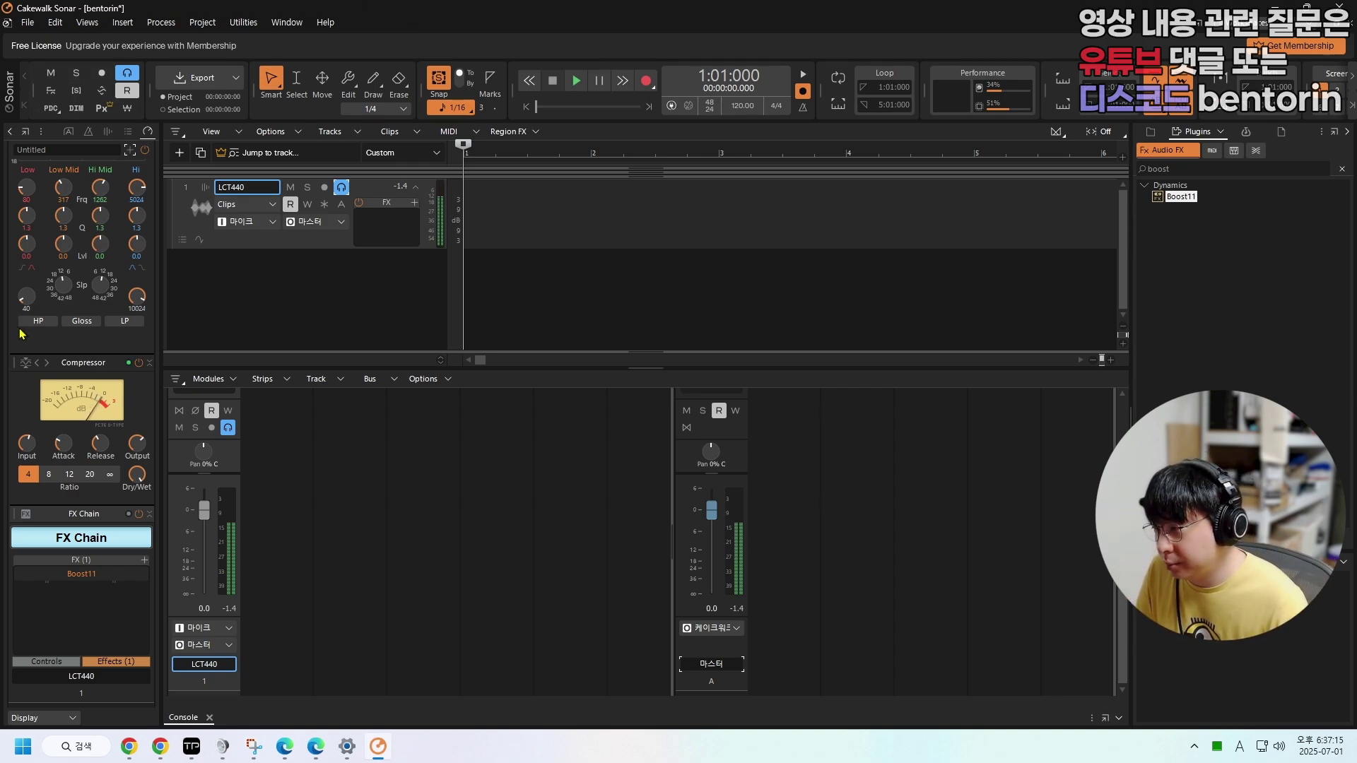
- Turn on the high-pass filter in the LCT440 track's ProChannel EQ and set its frequency to 80 Hz
scroll(16, 331, "up", 2)
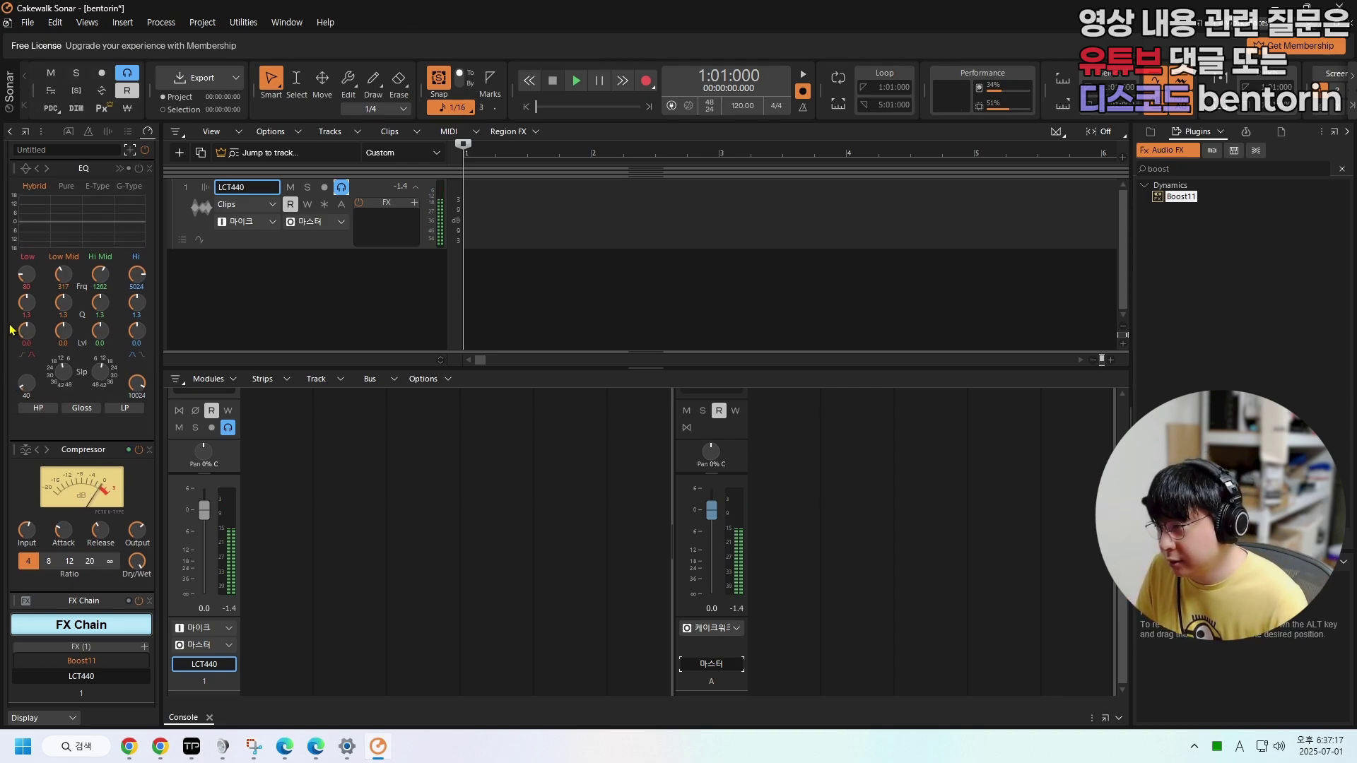
left_click(39, 409)
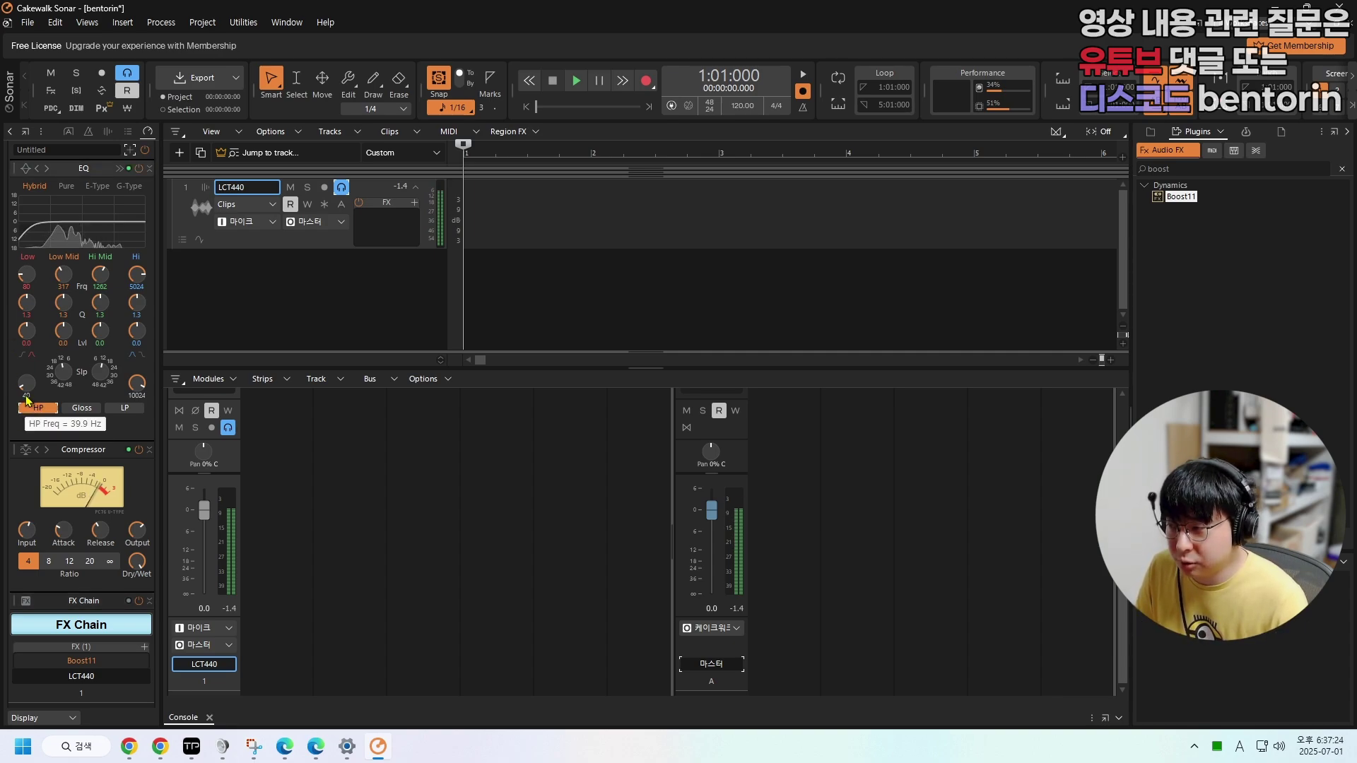
double_click(26, 386)
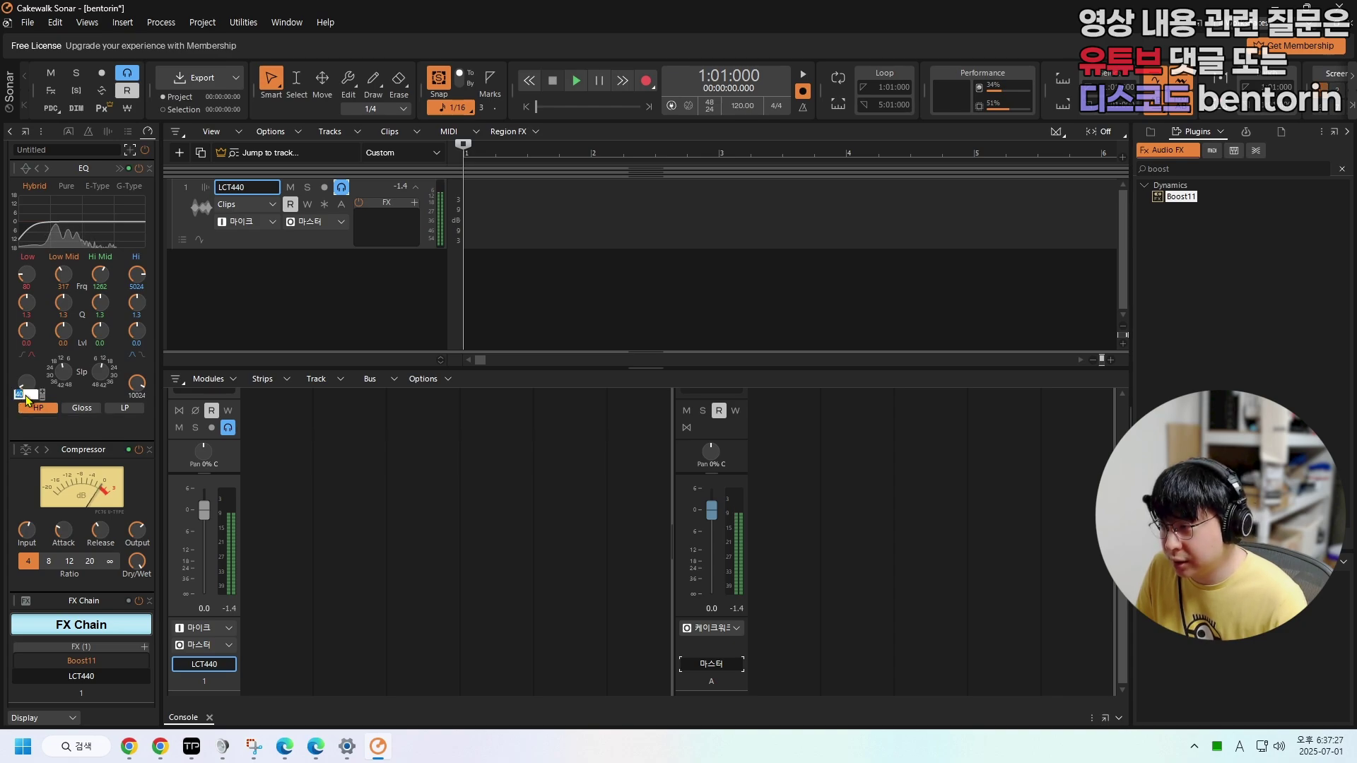
type("80")
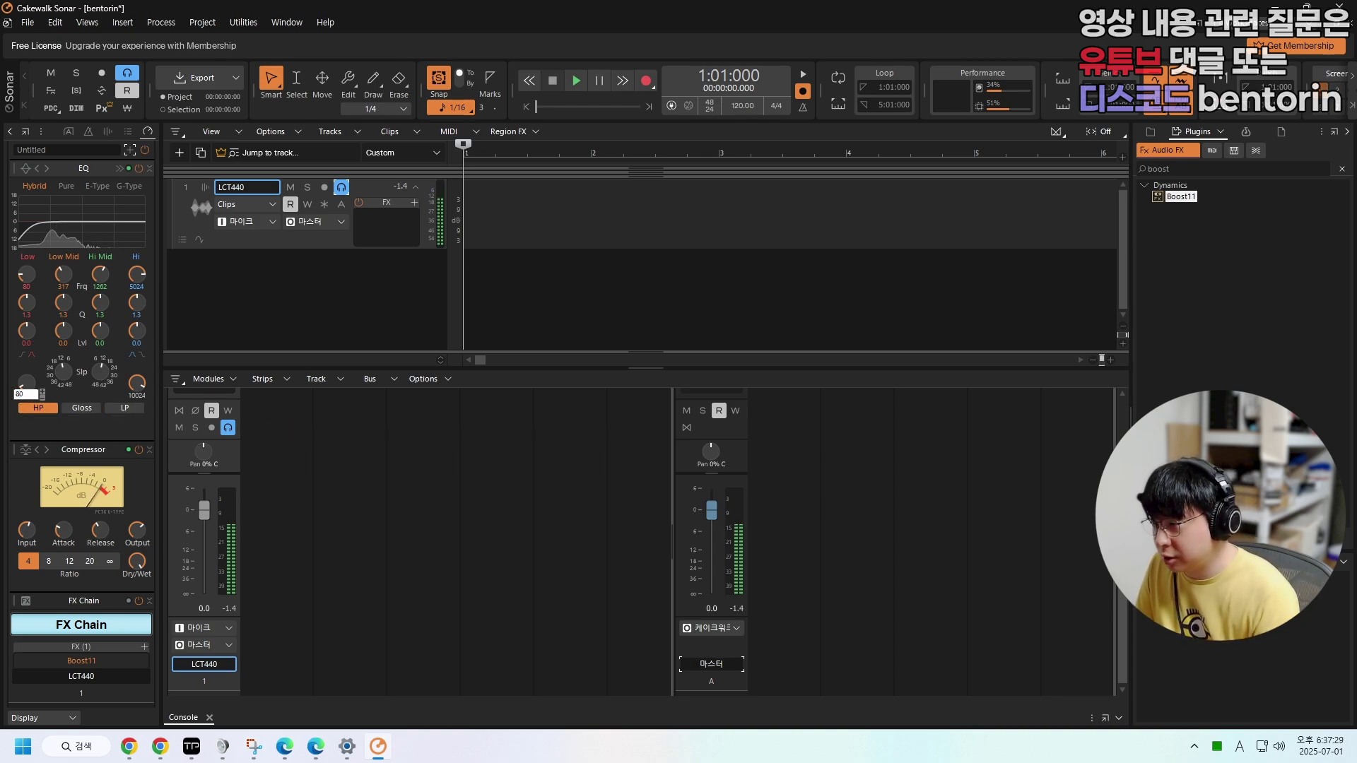
key("Return")
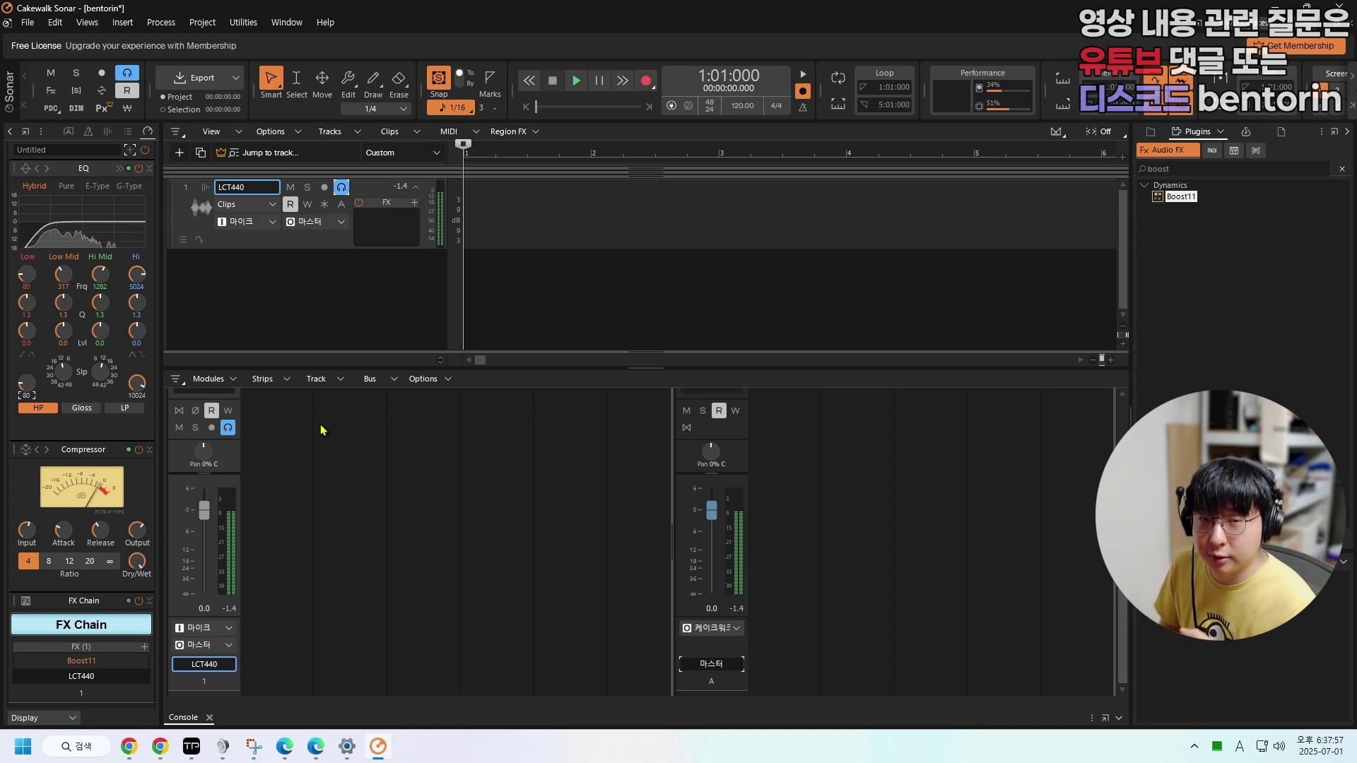
- Raise the EQ's high-pass frequency on the LCT440 track to 120 Hz
double_click(27, 397)
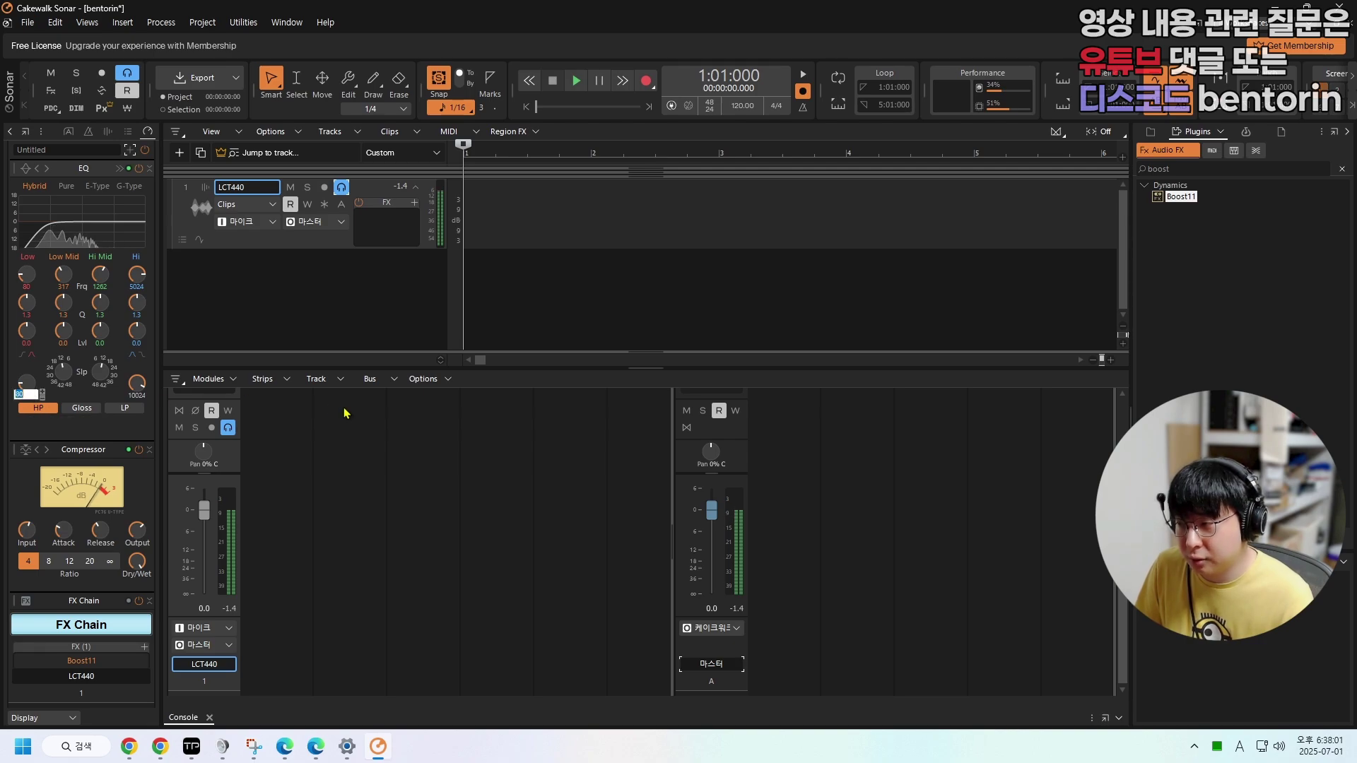
type("120")
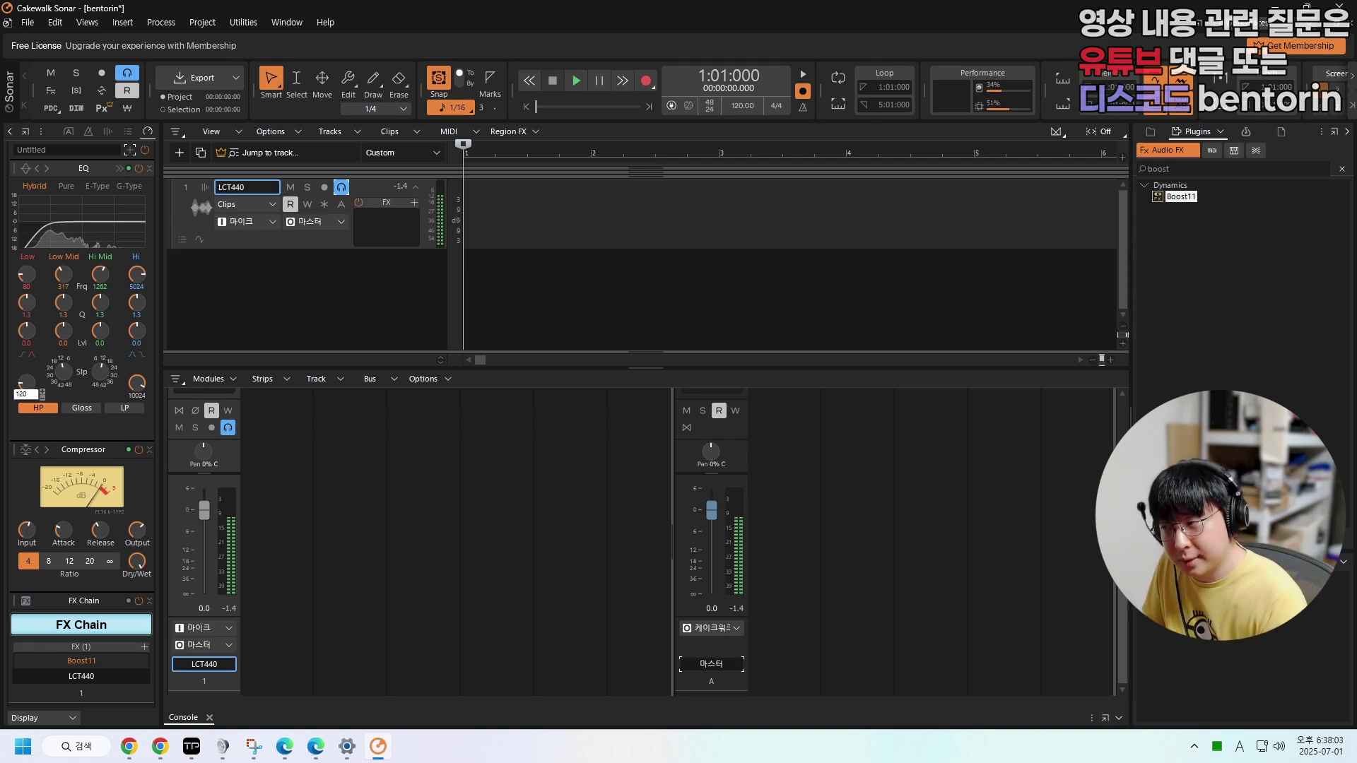
key("Return")
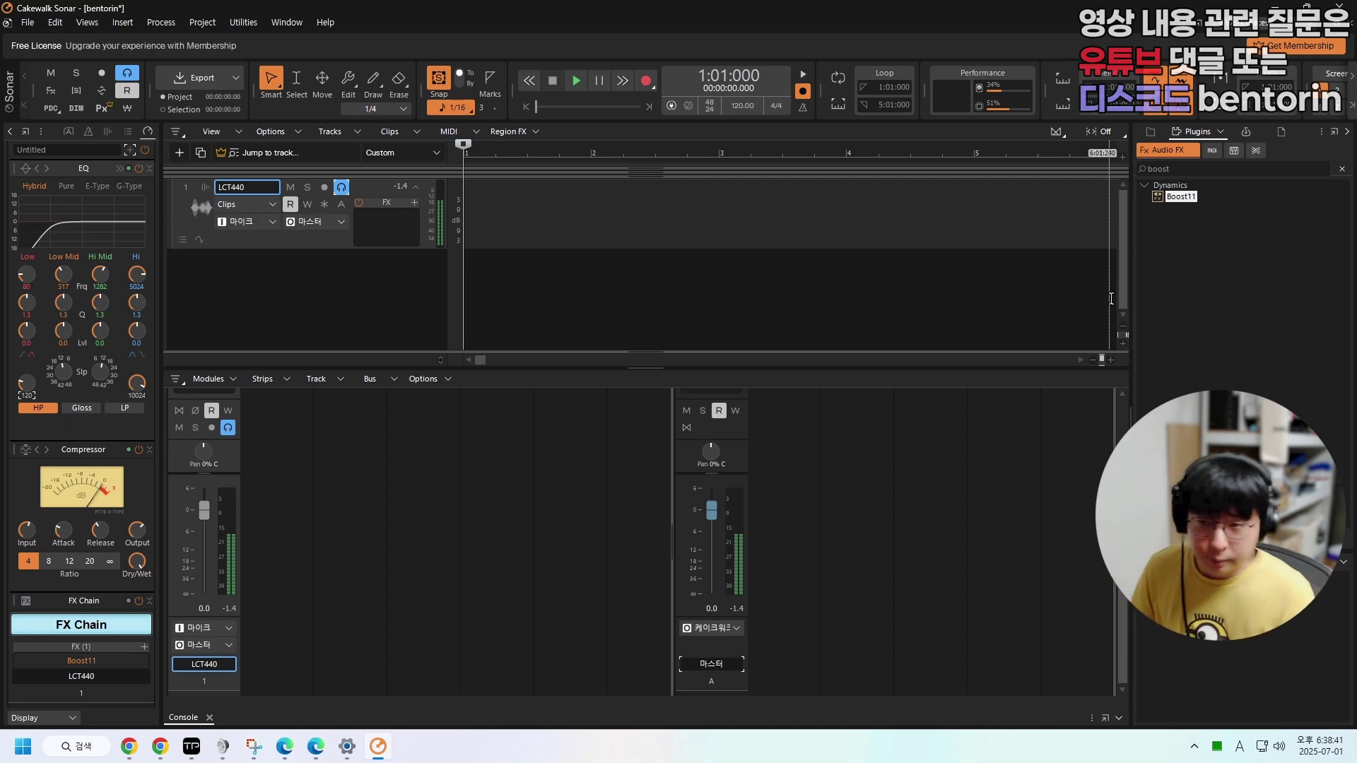
- Search the plug-ins for "de-noise" and add RX 11 Voice De-noise between the EQ and the compressor in the LCT440 track's ProChannel
double_click(1186, 168)
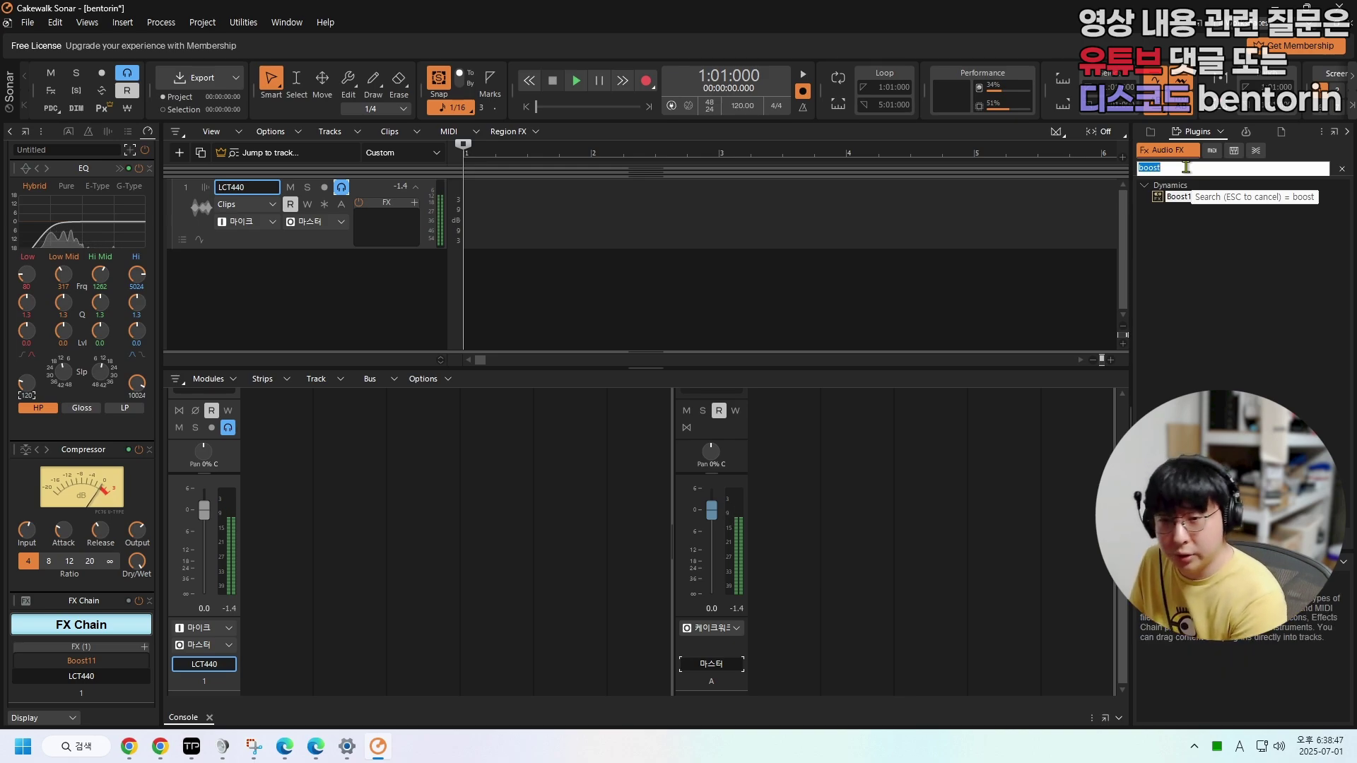
type("de-noise")
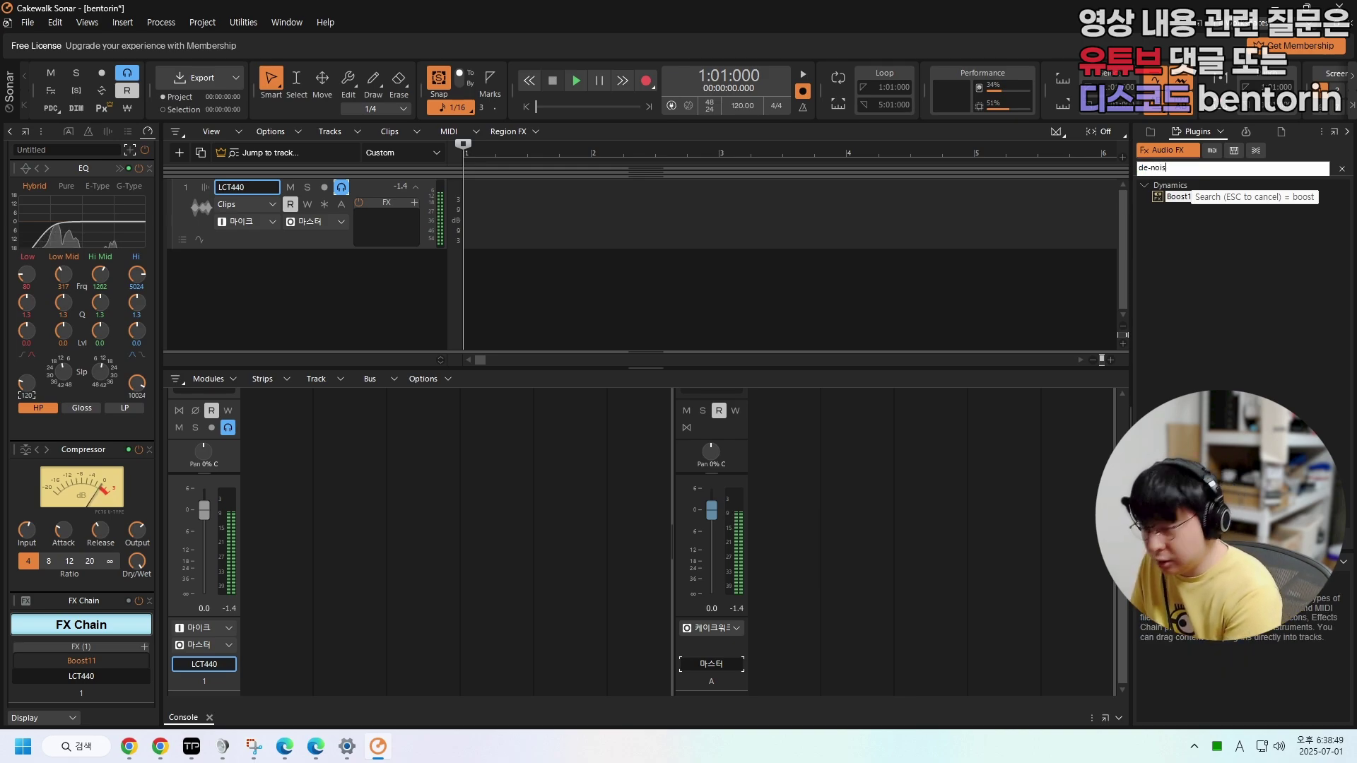
key("Return")
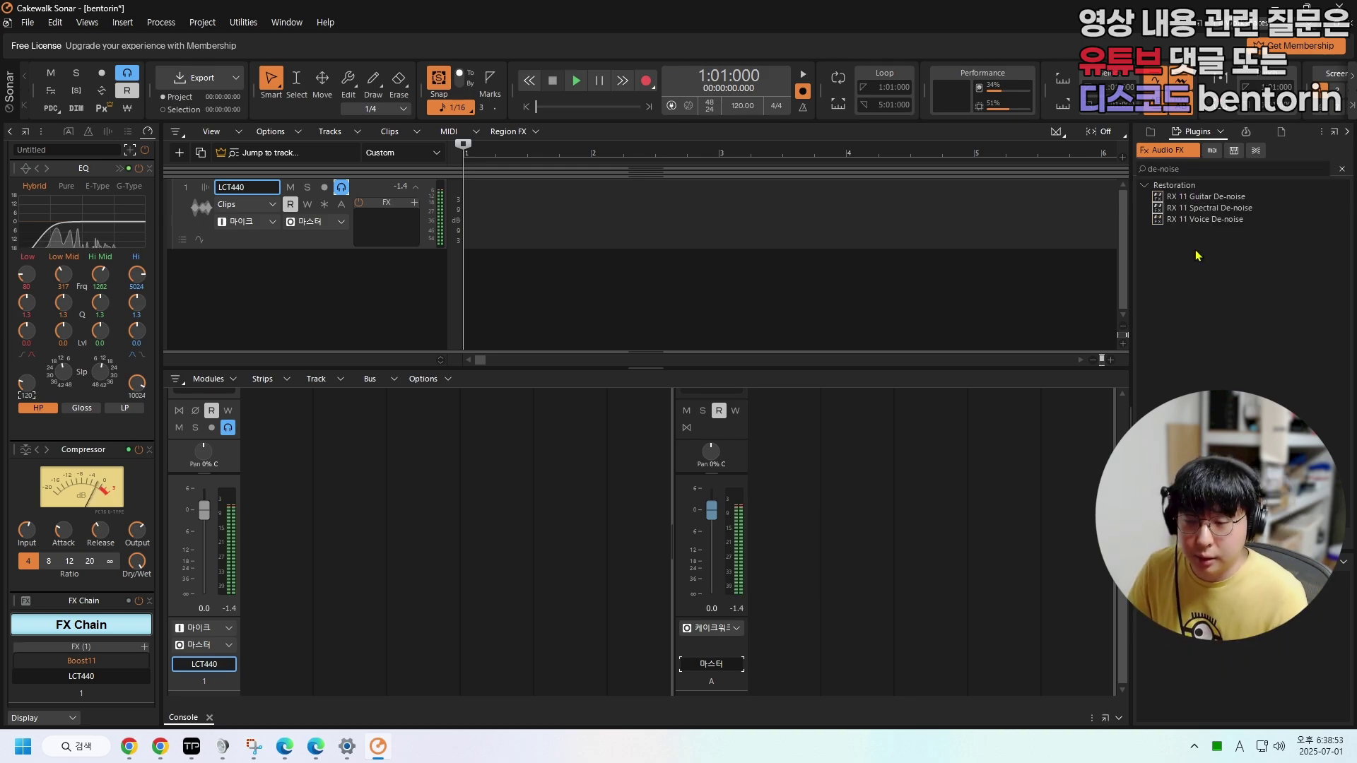
left_click(1203, 219)
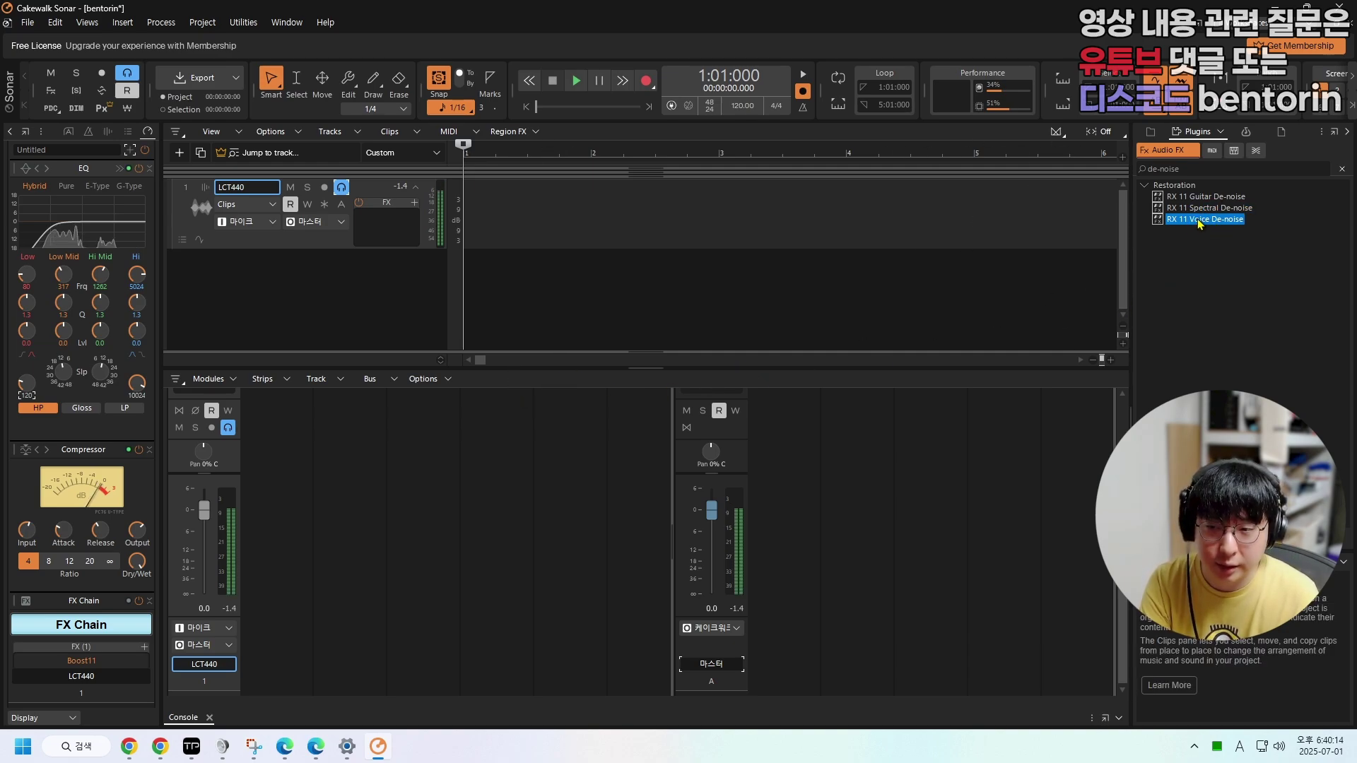
mouse_move(1199, 222)
left_mouse_down()
mouse_move(1082, 287)
mouse_move(379, 418)
mouse_move(122, 419)
mouse_move(86, 431)
left_mouse_up()
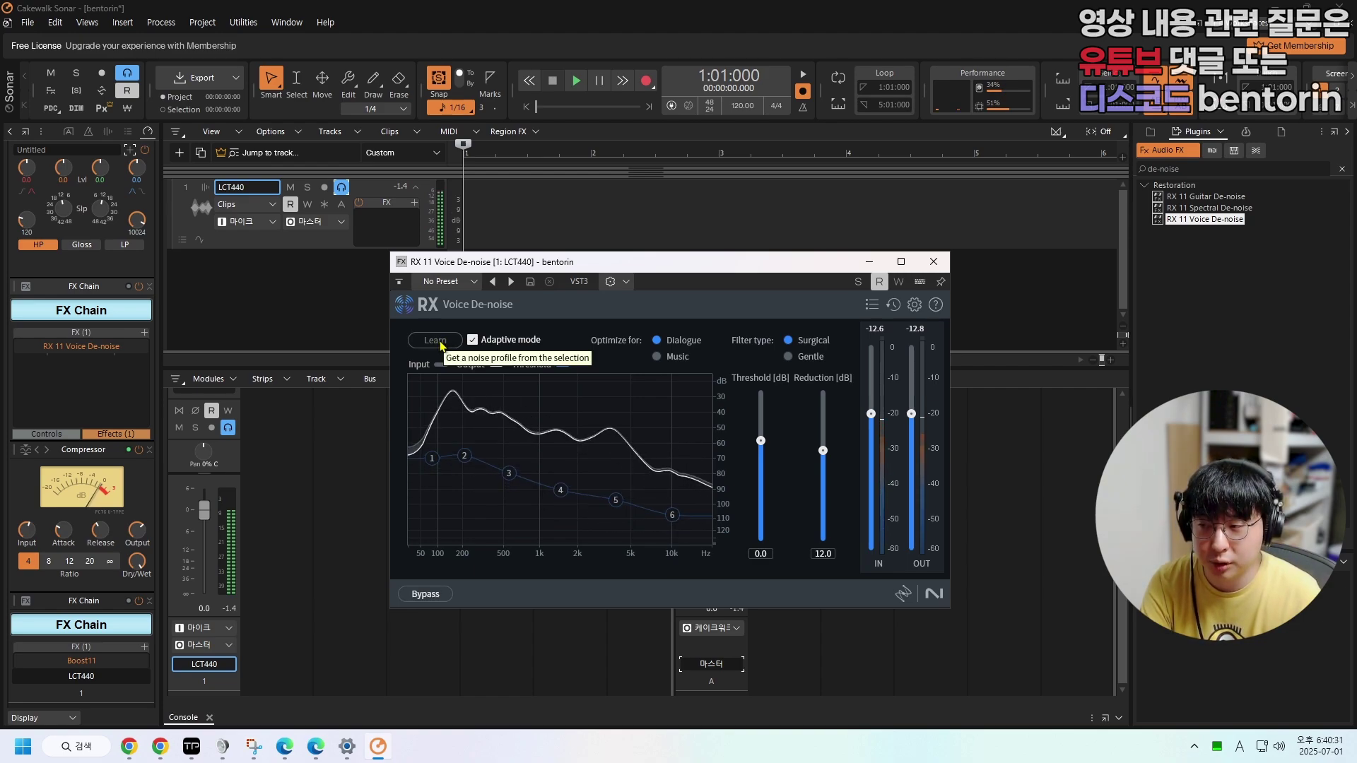
- Toggle Voice De-noise's Adaptive mode off and back on, and set the filter type to Gentle with 20 dB reduction
left_click(472, 340)
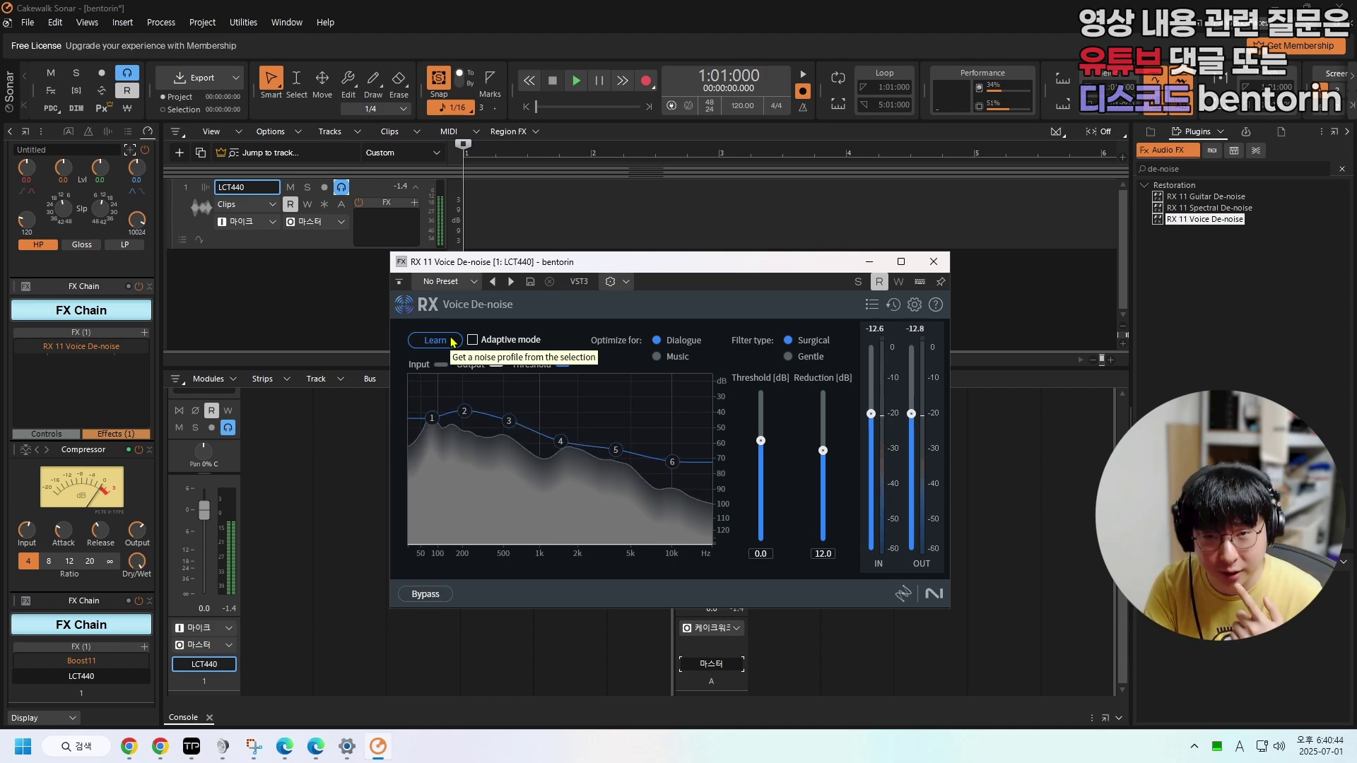
left_click(472, 340)
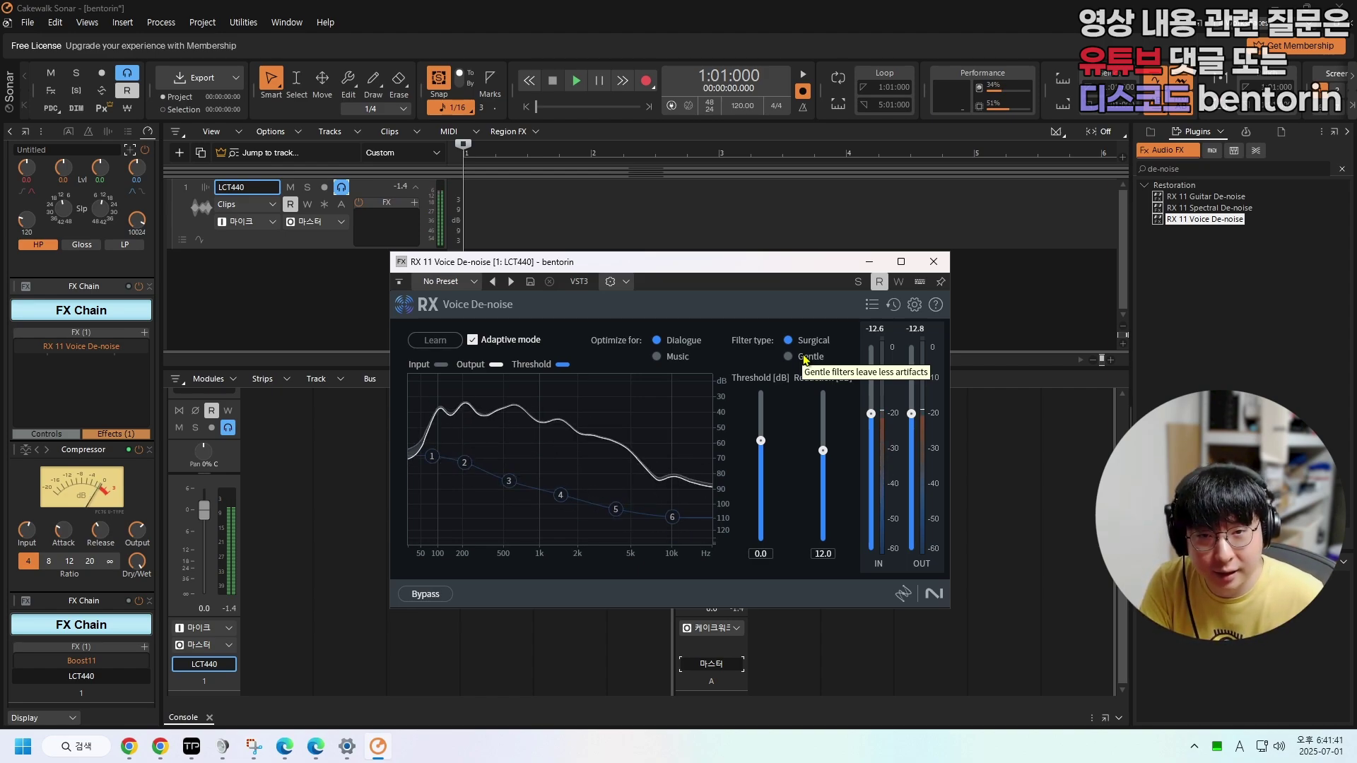
left_click(797, 358)
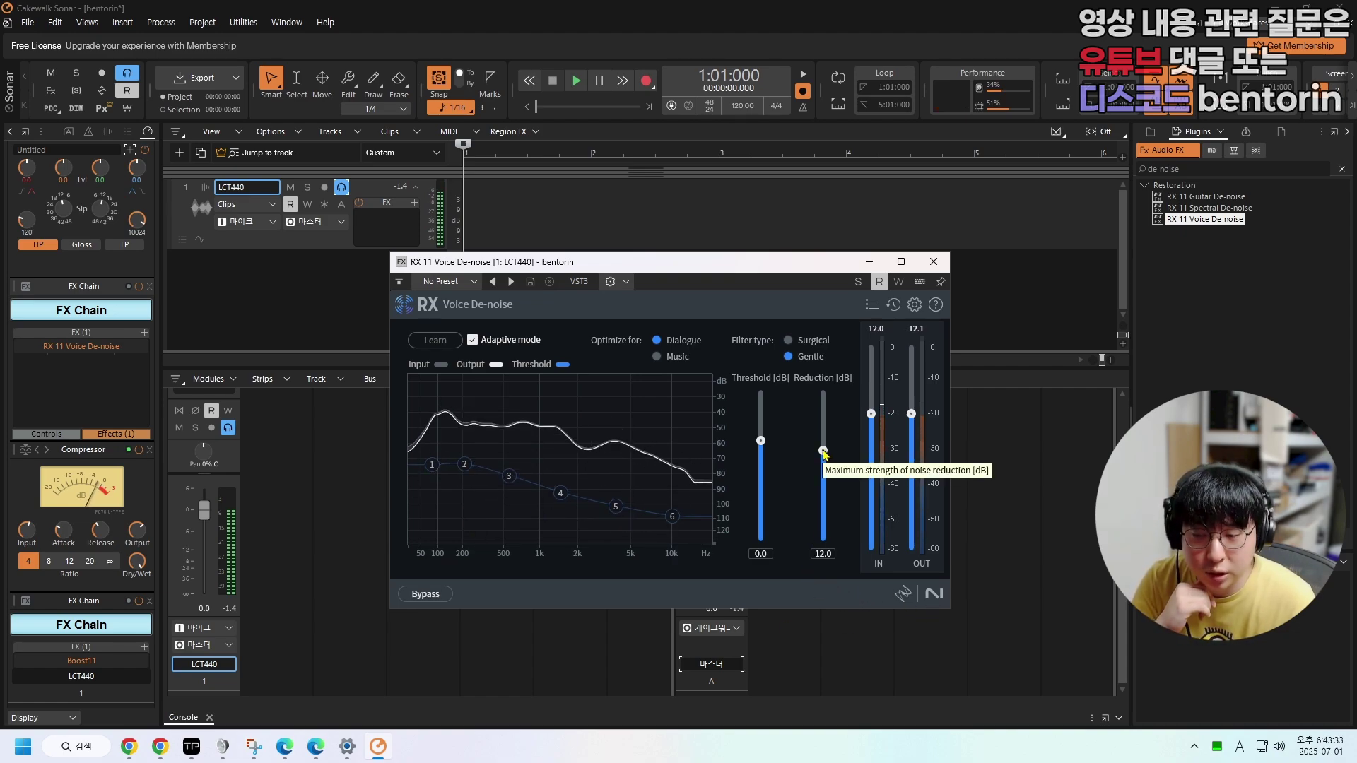
left_click_drag(823, 450, 821, 382)
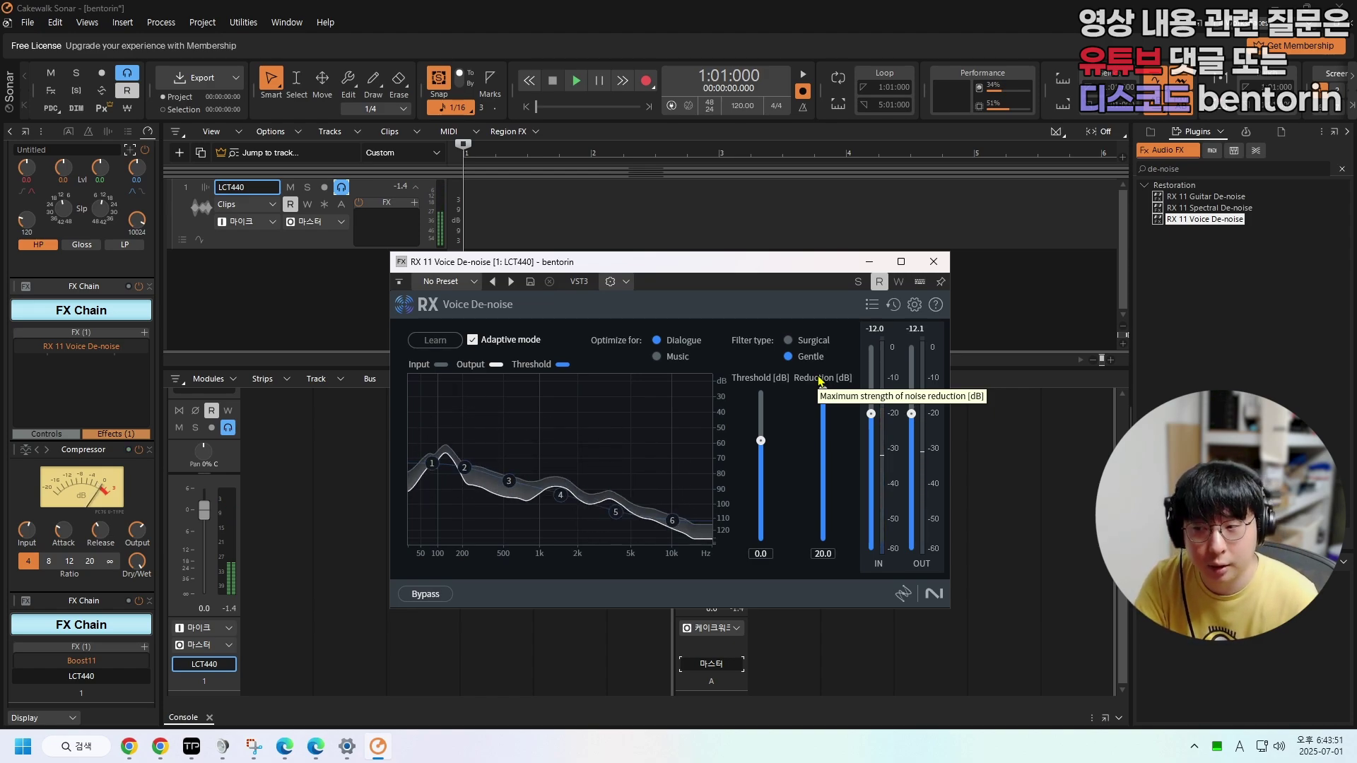
- Raise Voice De-noise's threshold to 3 dB and close the plug-in
left_click_drag(757, 440, 757, 431)
scroll(751, 459, "up", 1)
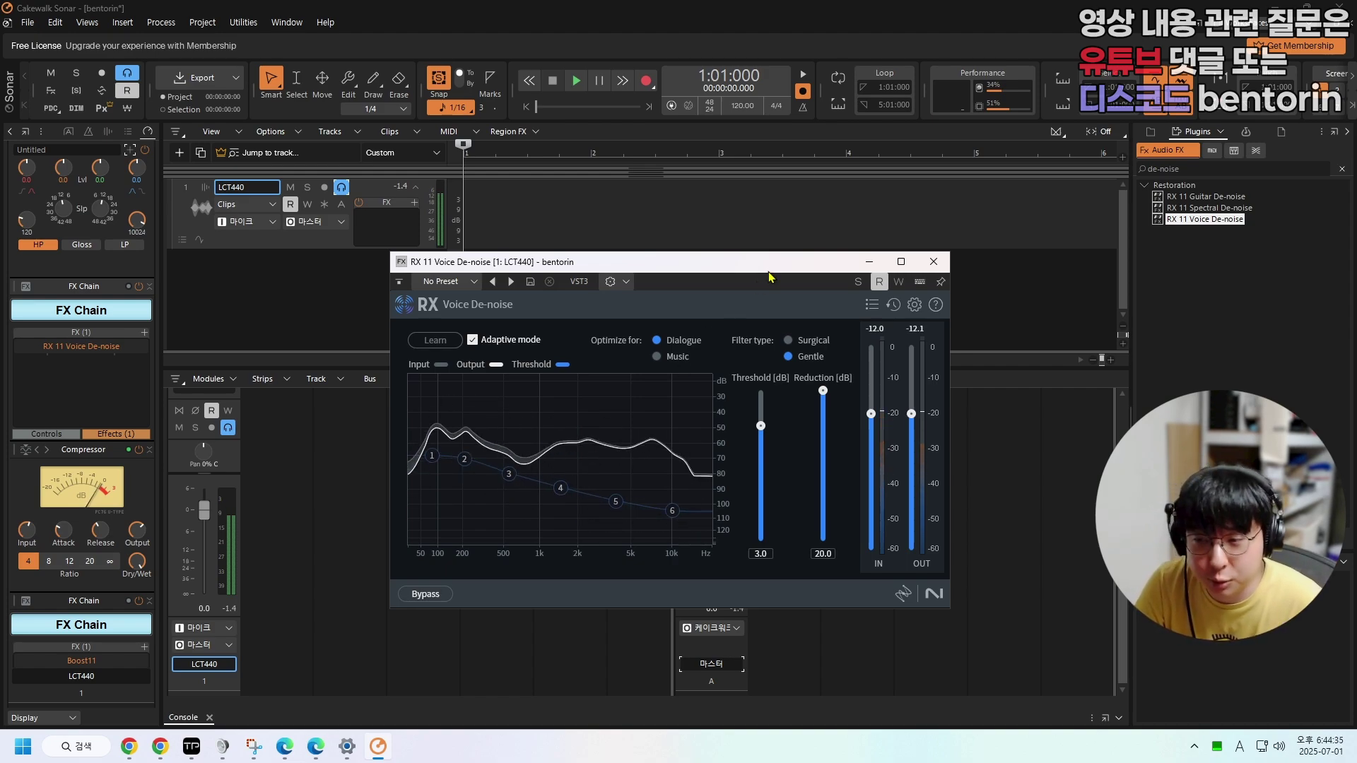
left_click(932, 261)
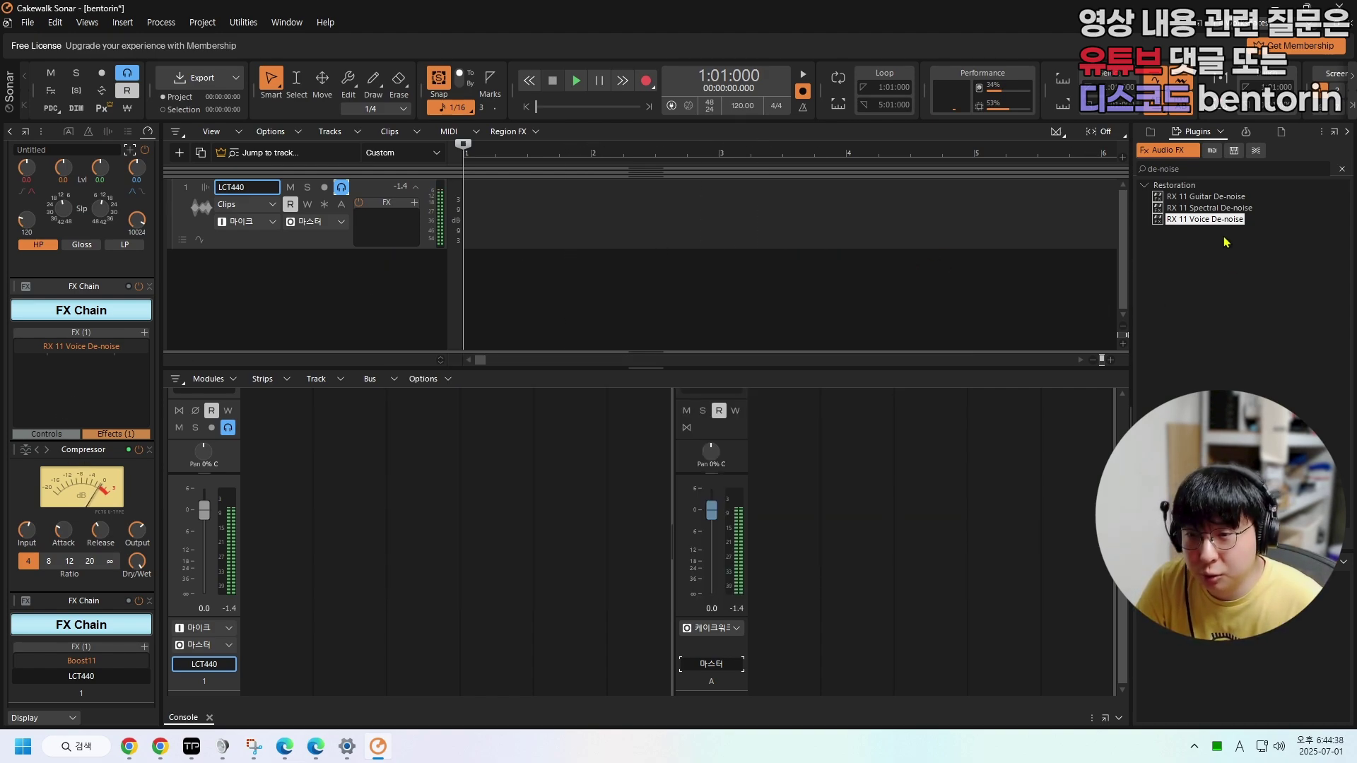
- Add a second RX 11 Voice De-noise to the LCT440 track's FX Chain with Gentle filtering, 1 dB threshold and 10 dB reduction, and close it
left_click_drag(1225, 221, 63, 371)
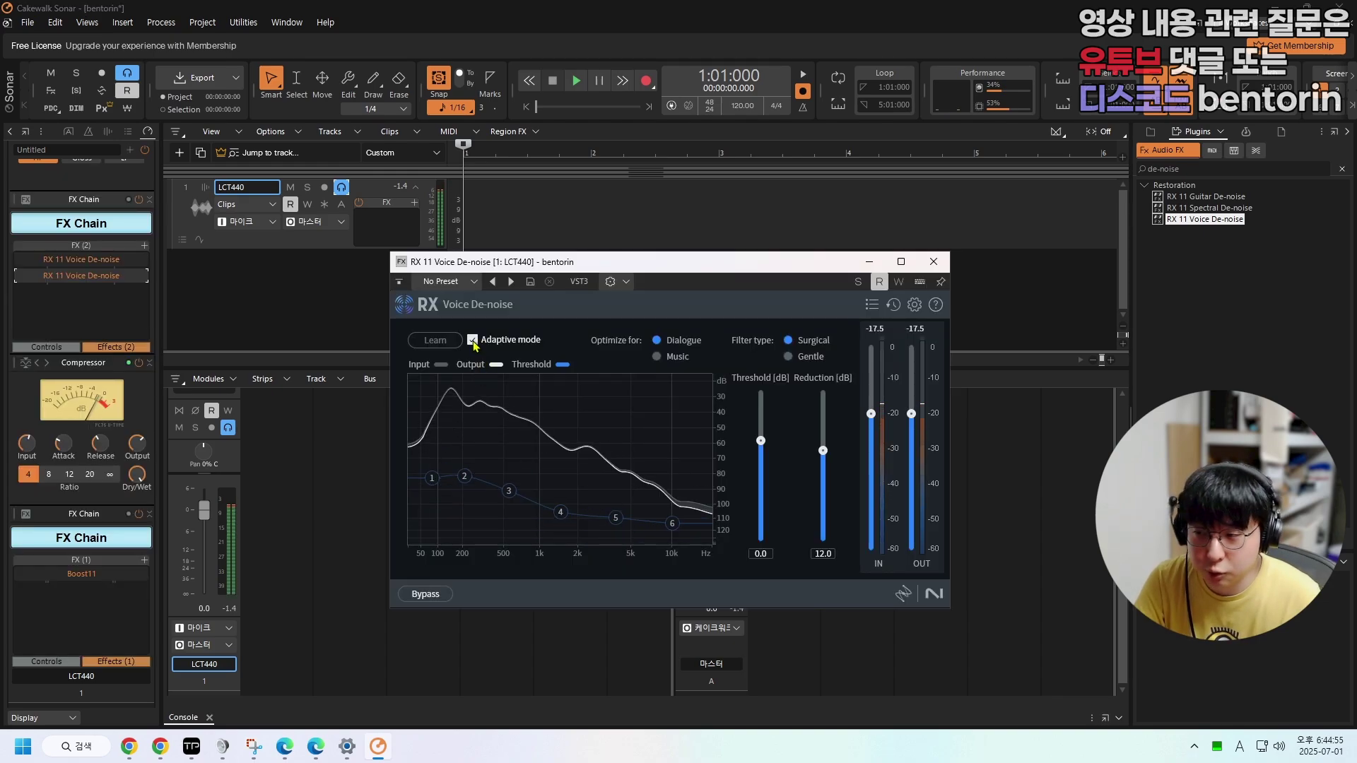
left_click(788, 356)
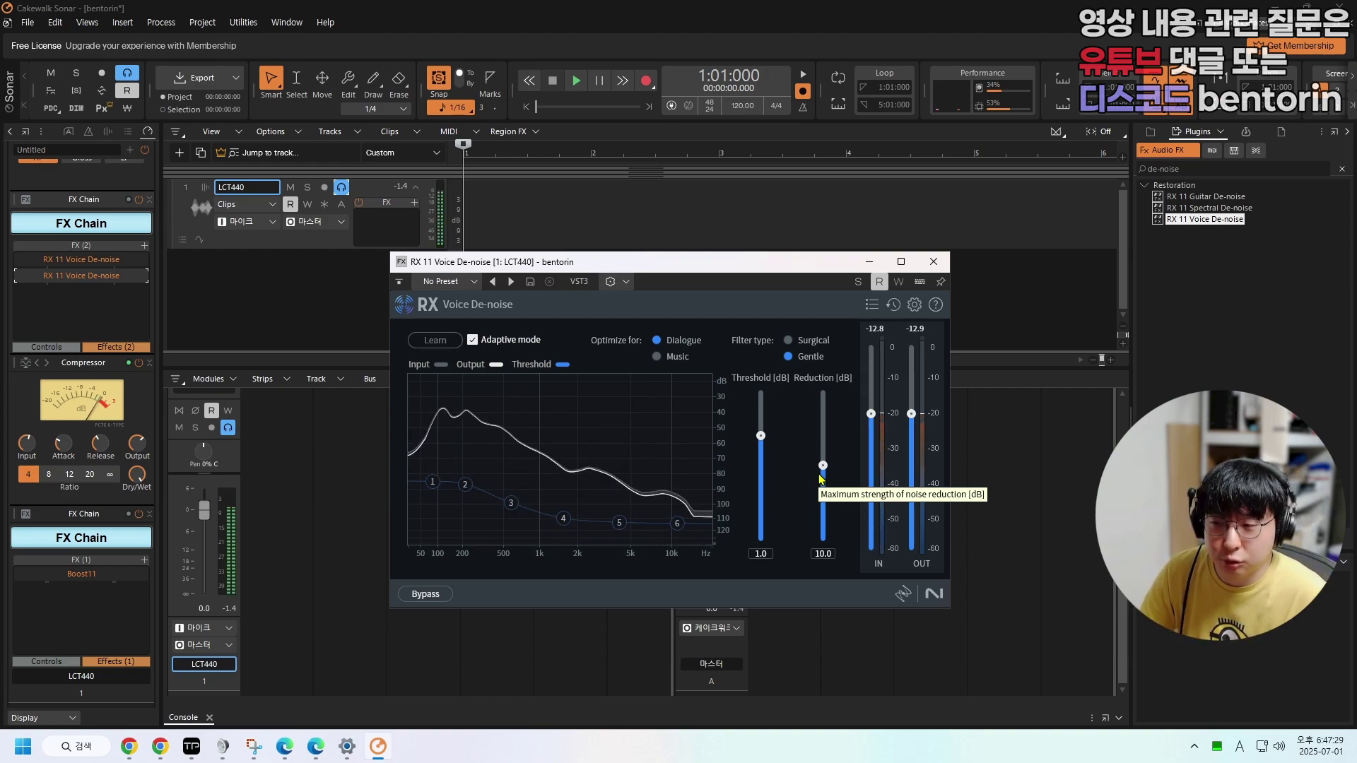
left_click(934, 263)
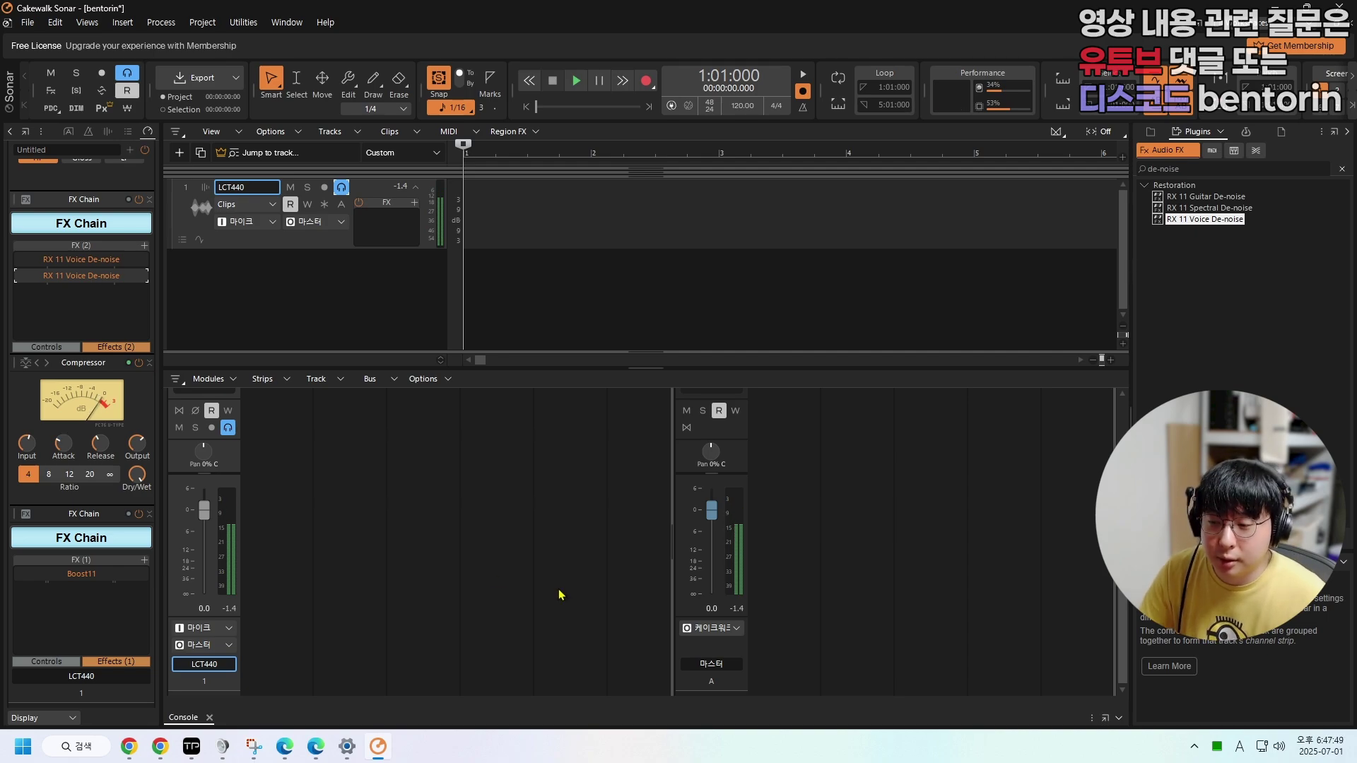
- Insert a stereo bus beside the master bus and remove the Compressor, Tube and Console modules from its ProChannel, keeping only the EQ
left_click(781, 643)
right_click(782, 643)
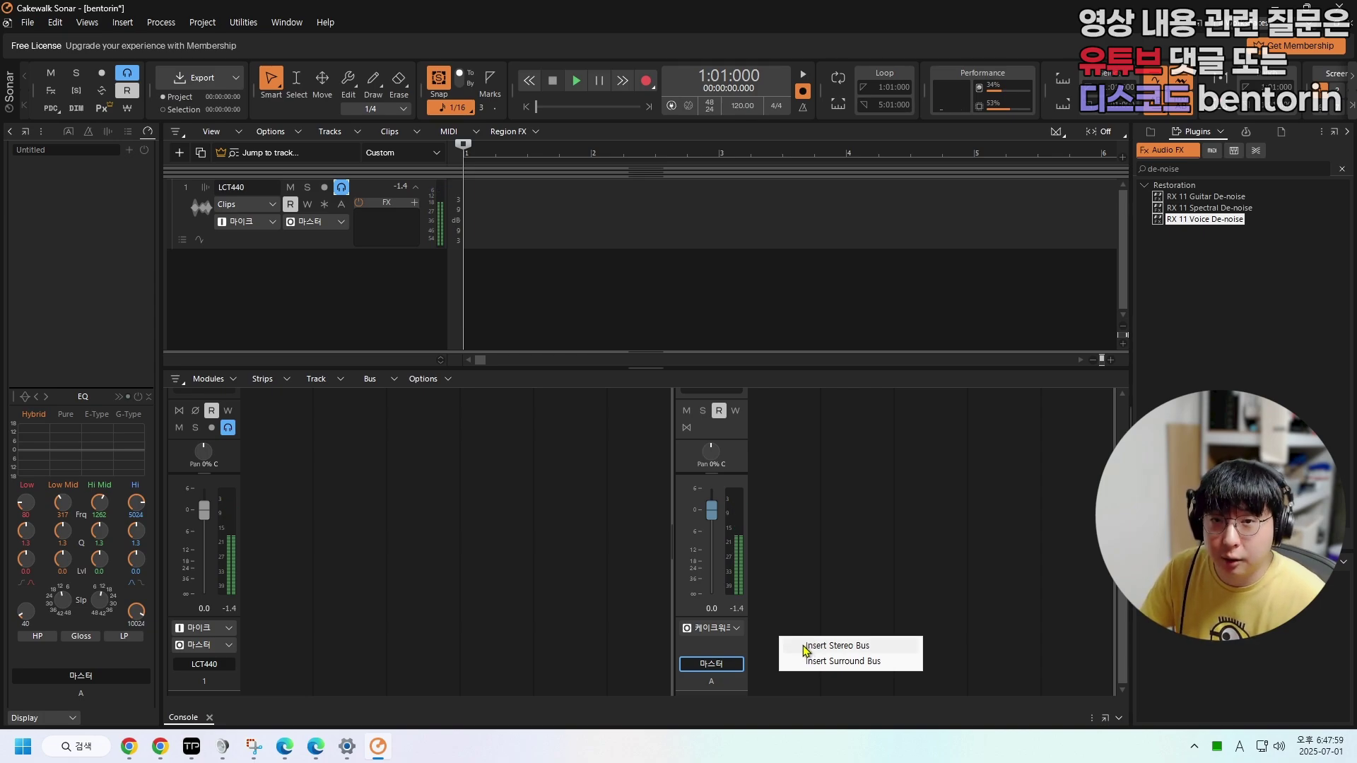
left_click(804, 647)
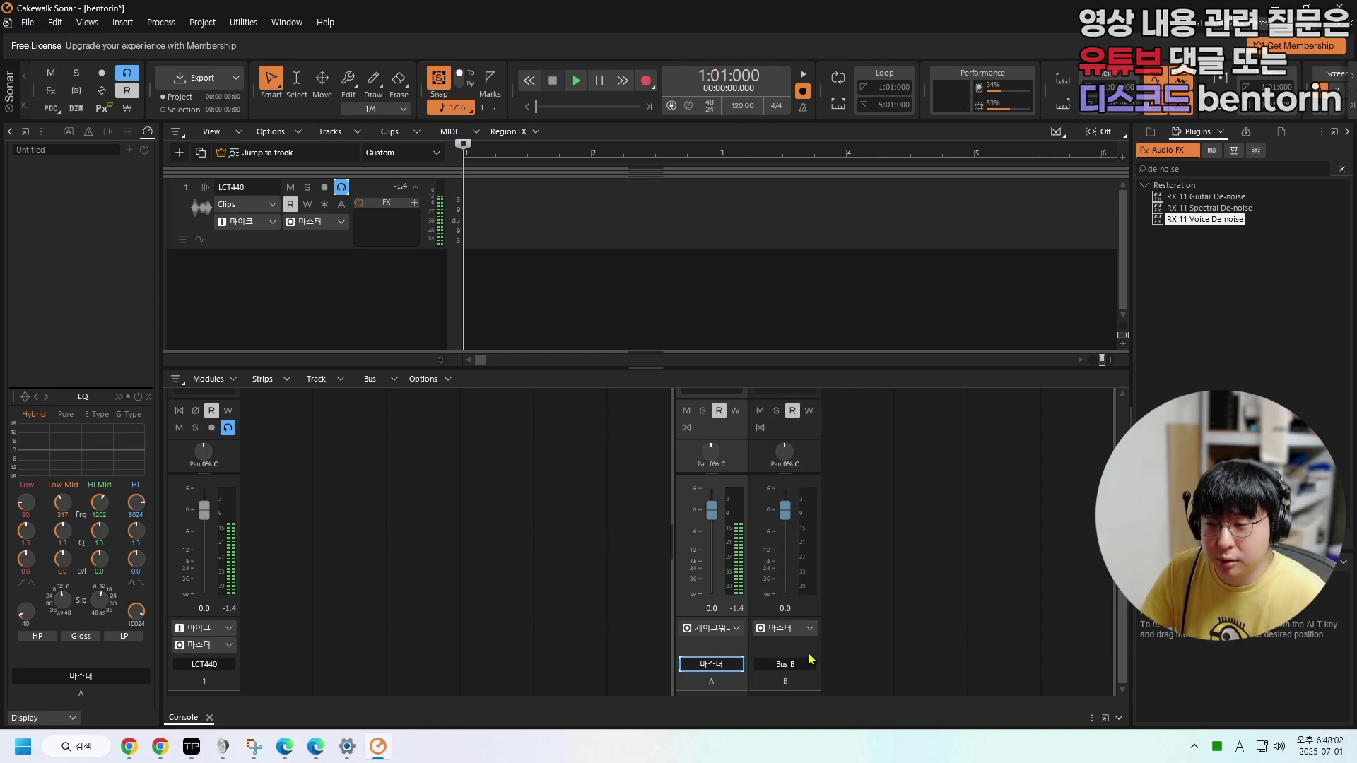
left_click(759, 607)
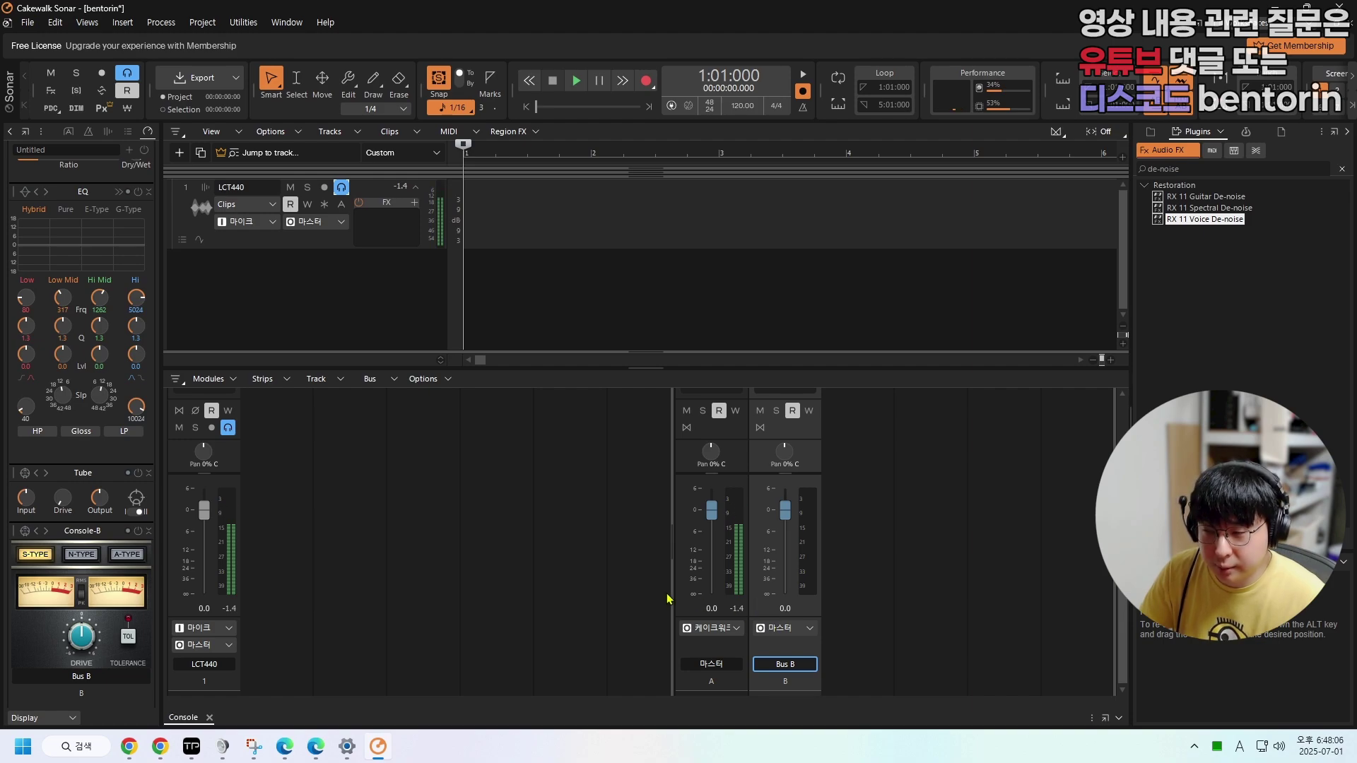
scroll(85, 212, "up", 3)
right_click(82, 168)
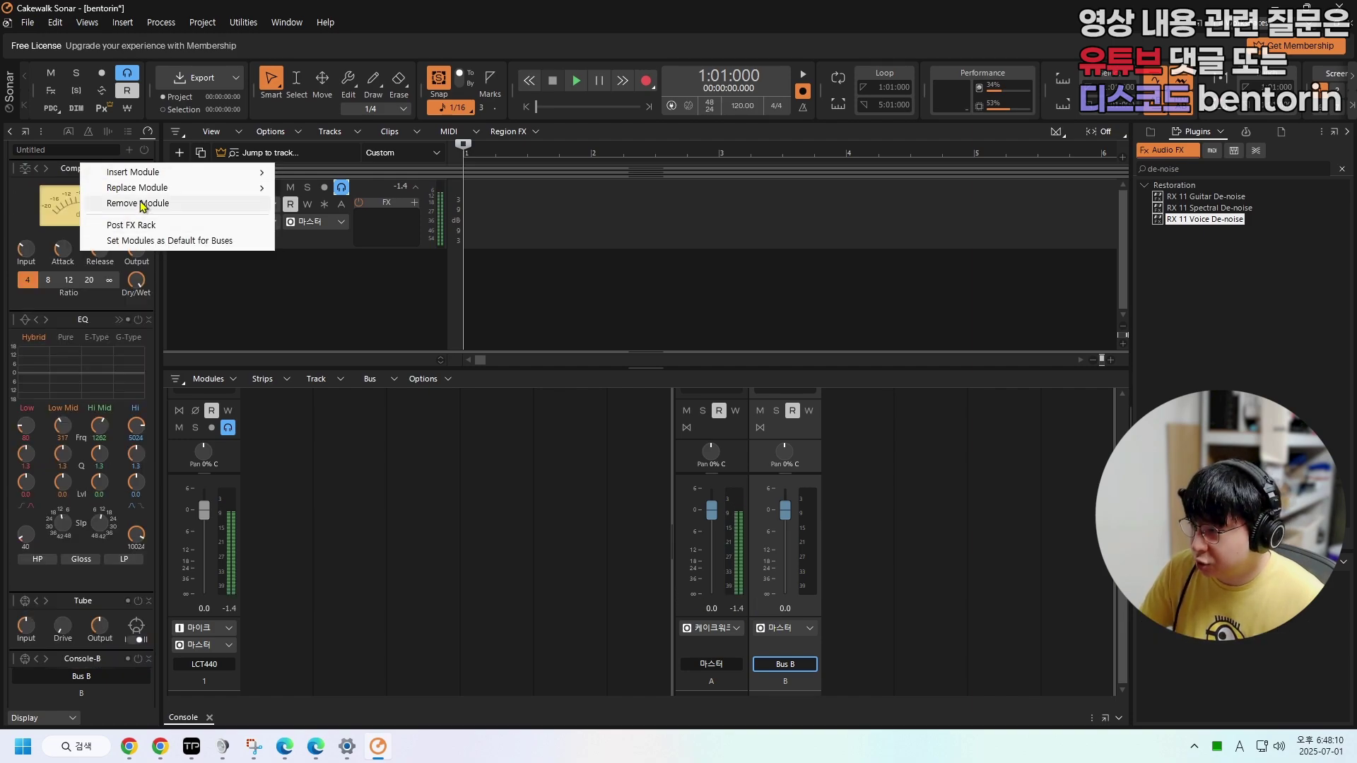
left_click(138, 203)
- Rename the new bus as 리버브 and add the BREVERB 2 module to its ProChannel
double_click(806, 665)
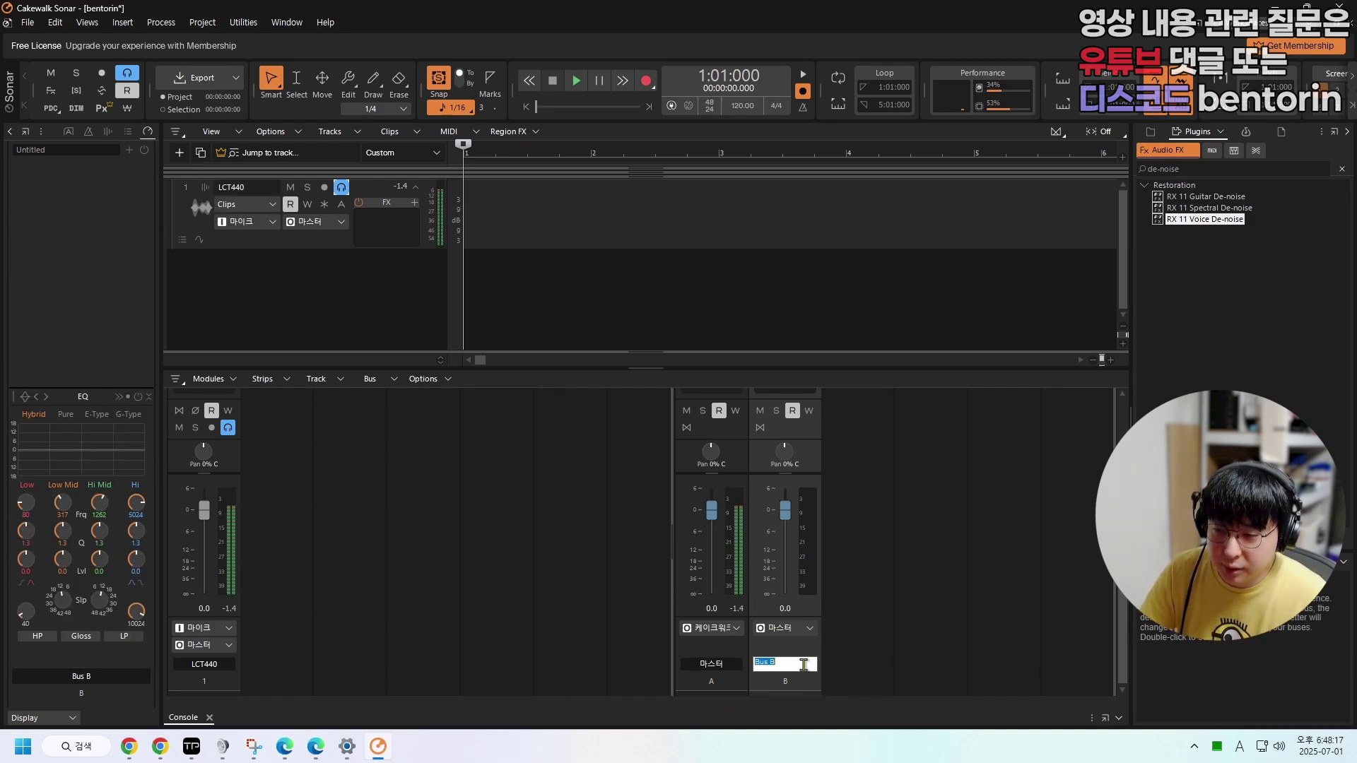
key("Hangul")
type("리버브")
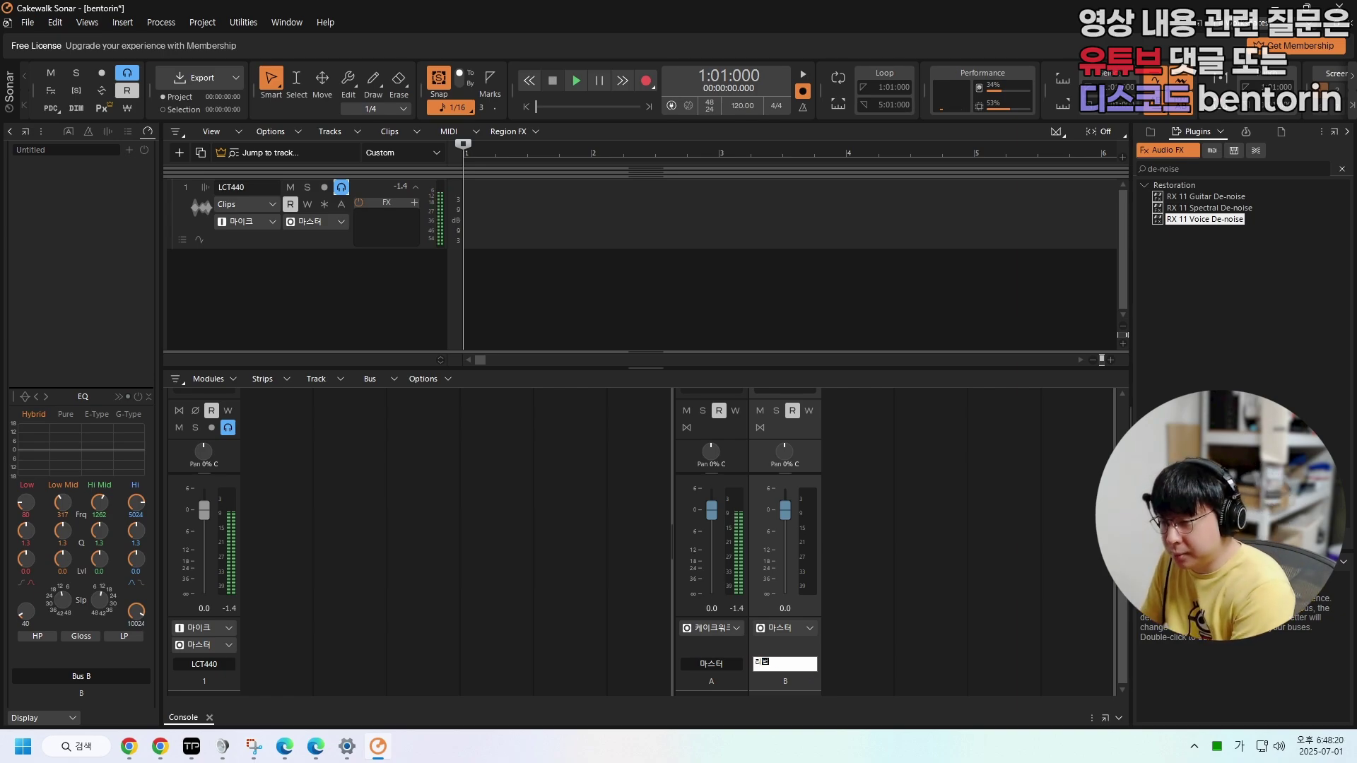
key("Return")
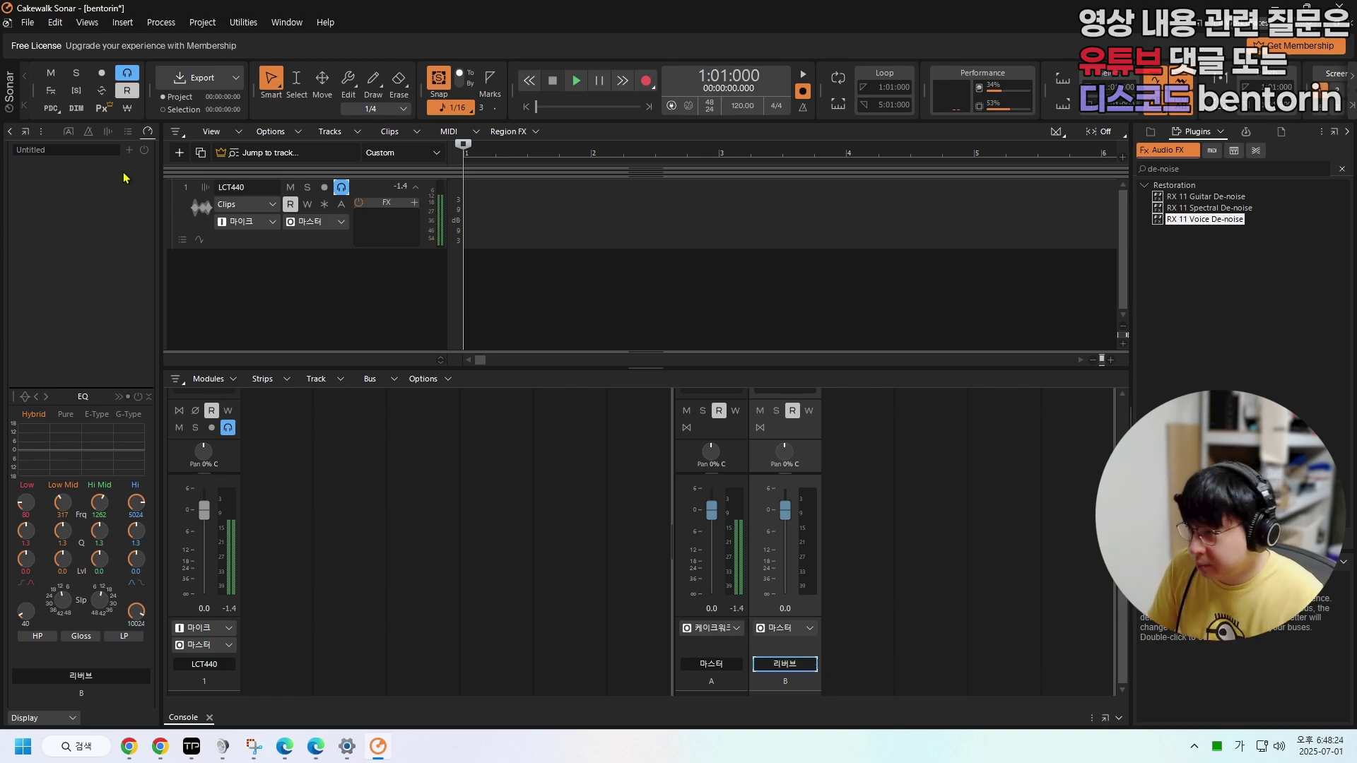
left_click(128, 150)
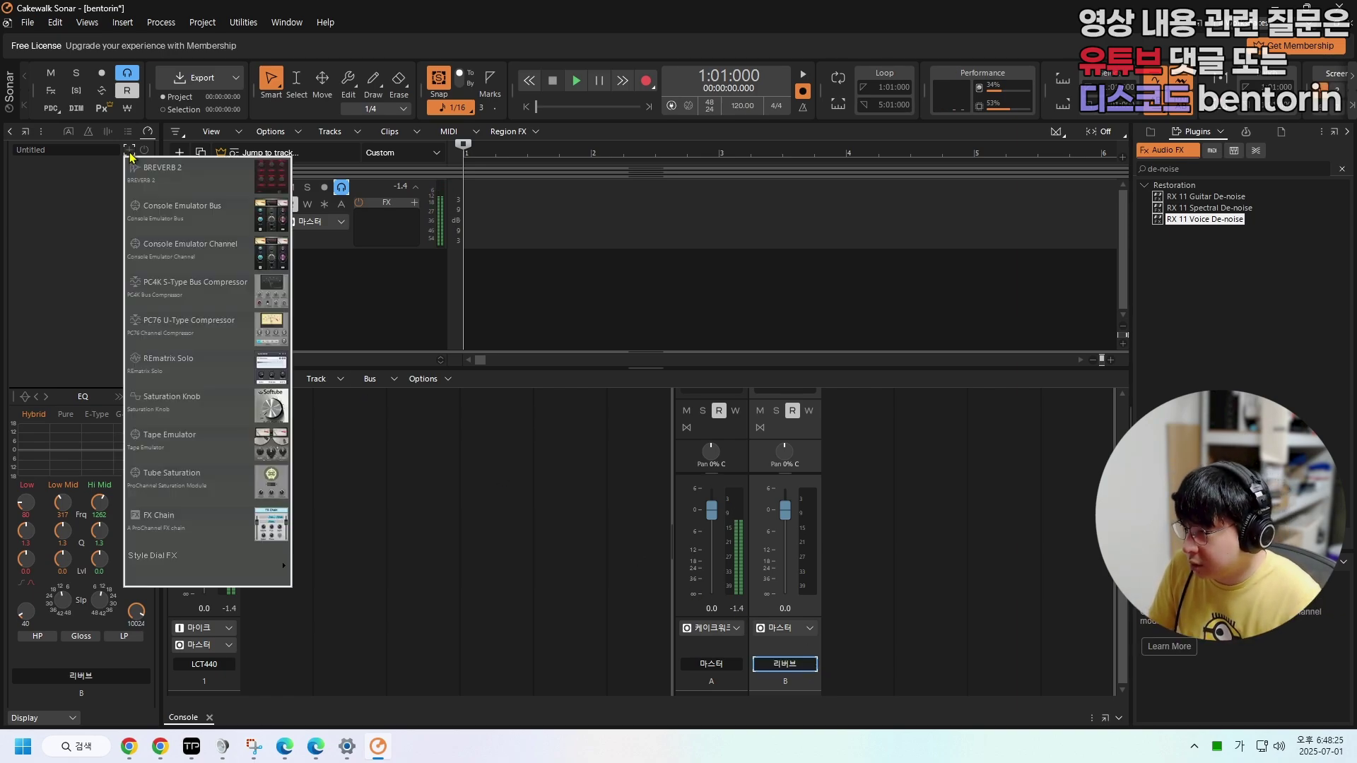
left_click(168, 182)
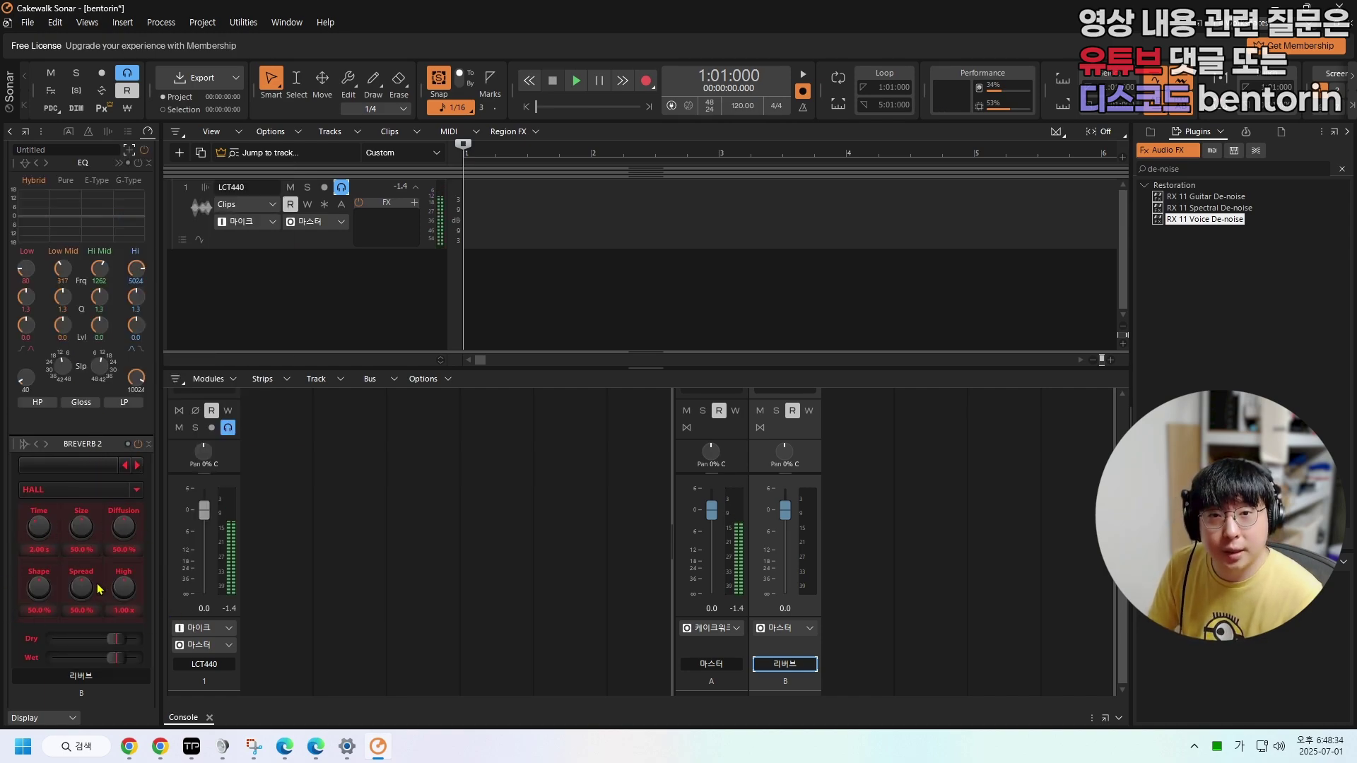
- Load the Male Vocal Room Z preset in the 리버브 bus's BREVERB 2 and turn the Dry level all the way down
left_click(62, 466)
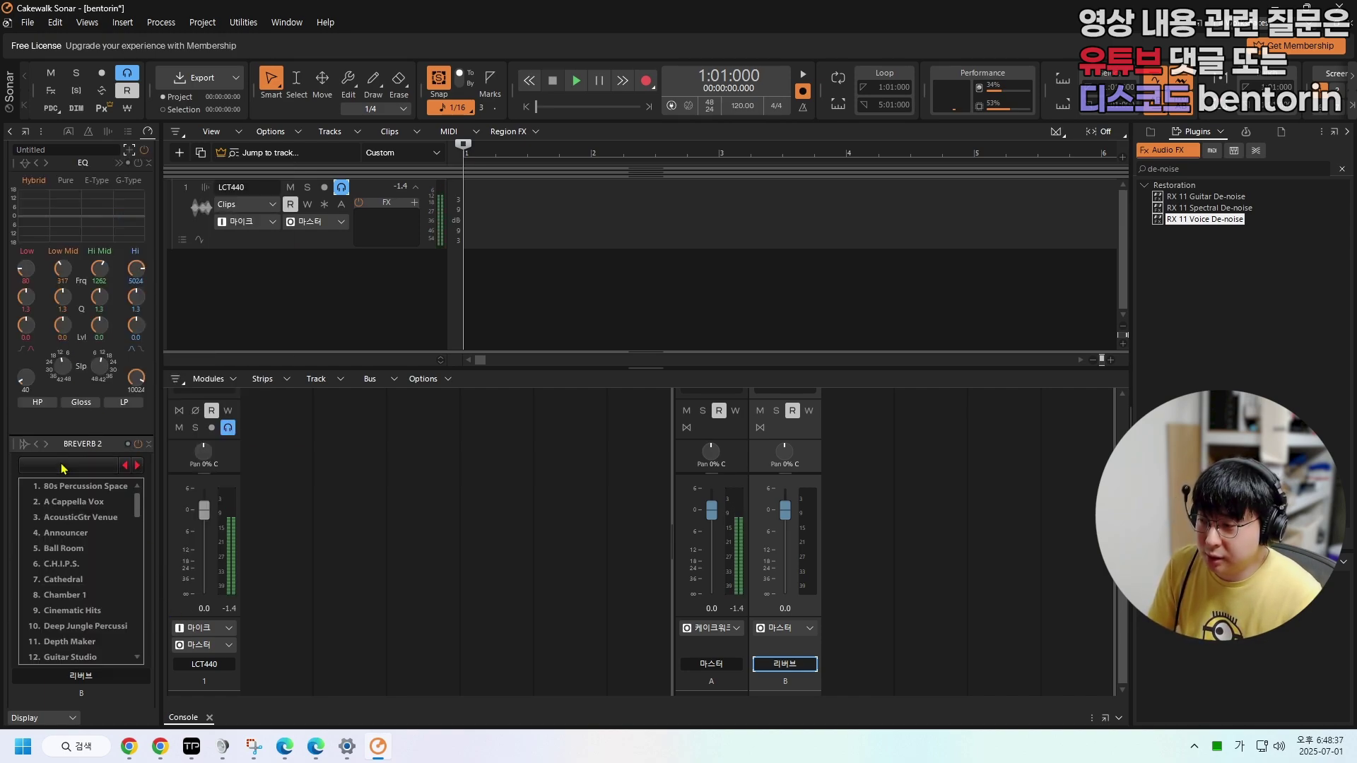
scroll(134, 653, "down", 11)
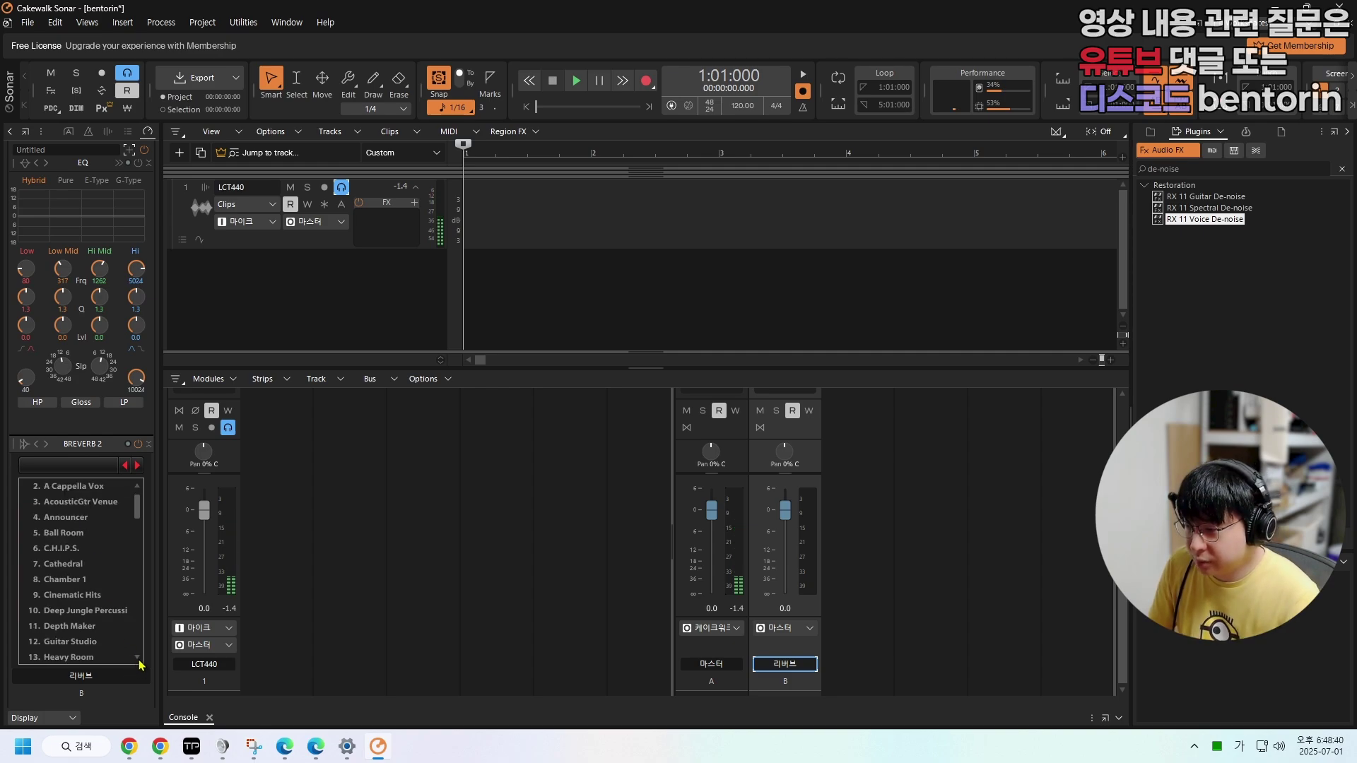
scroll(140, 664, "down", 10)
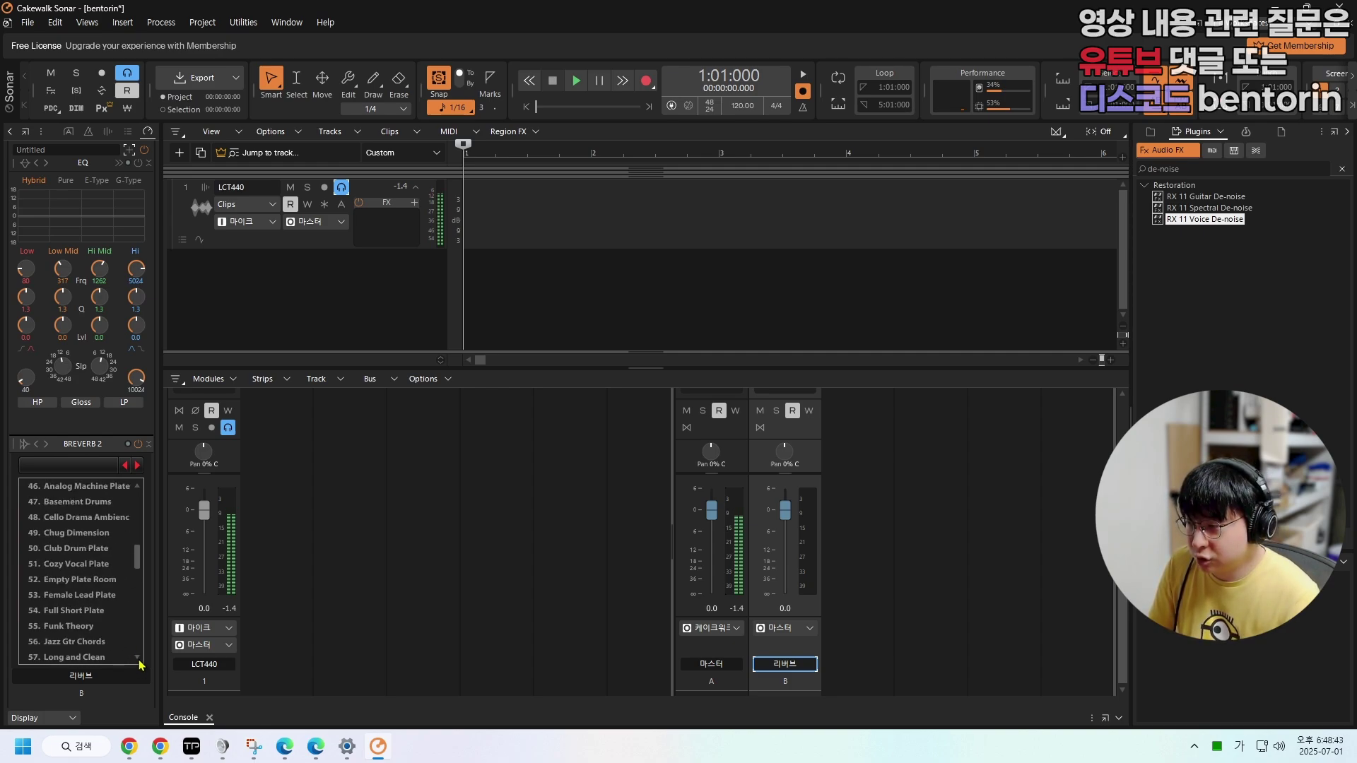
scroll(140, 665, "down", 4)
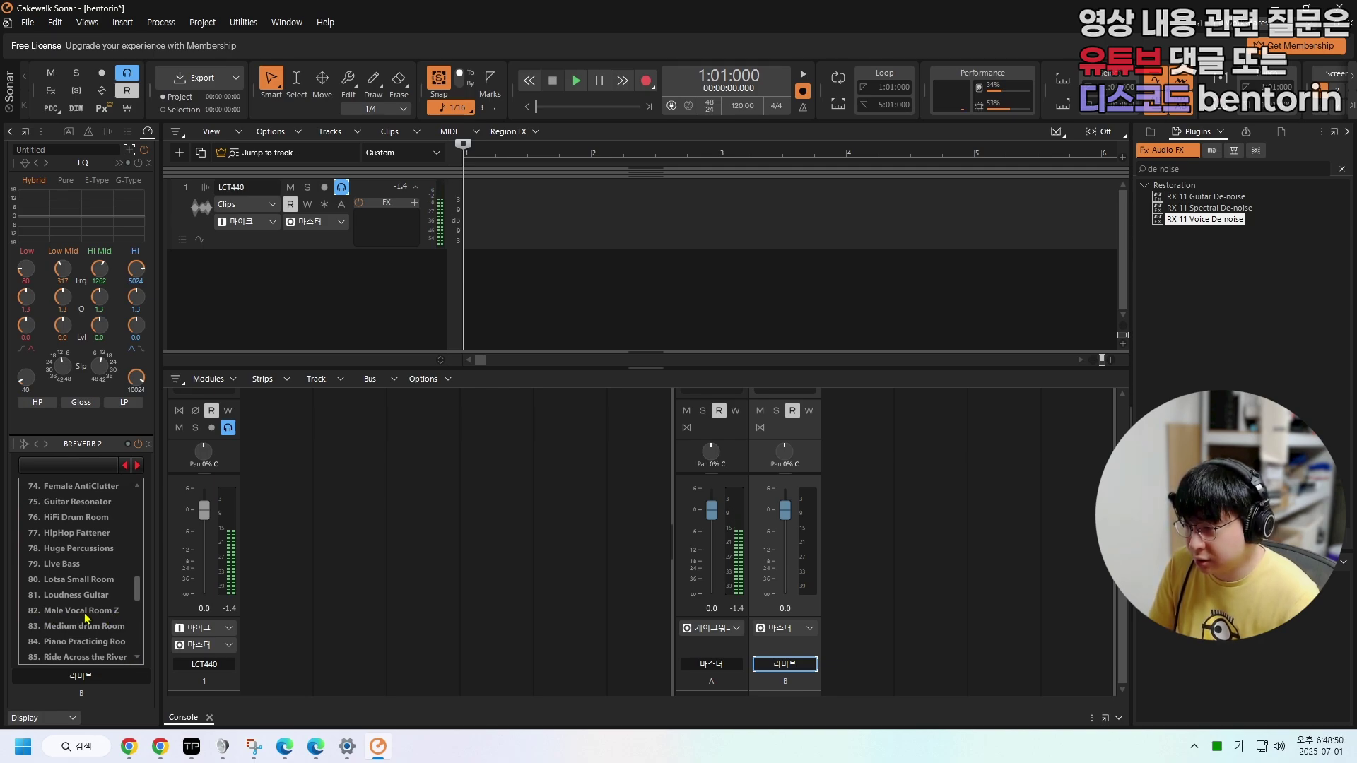
left_click(89, 611)
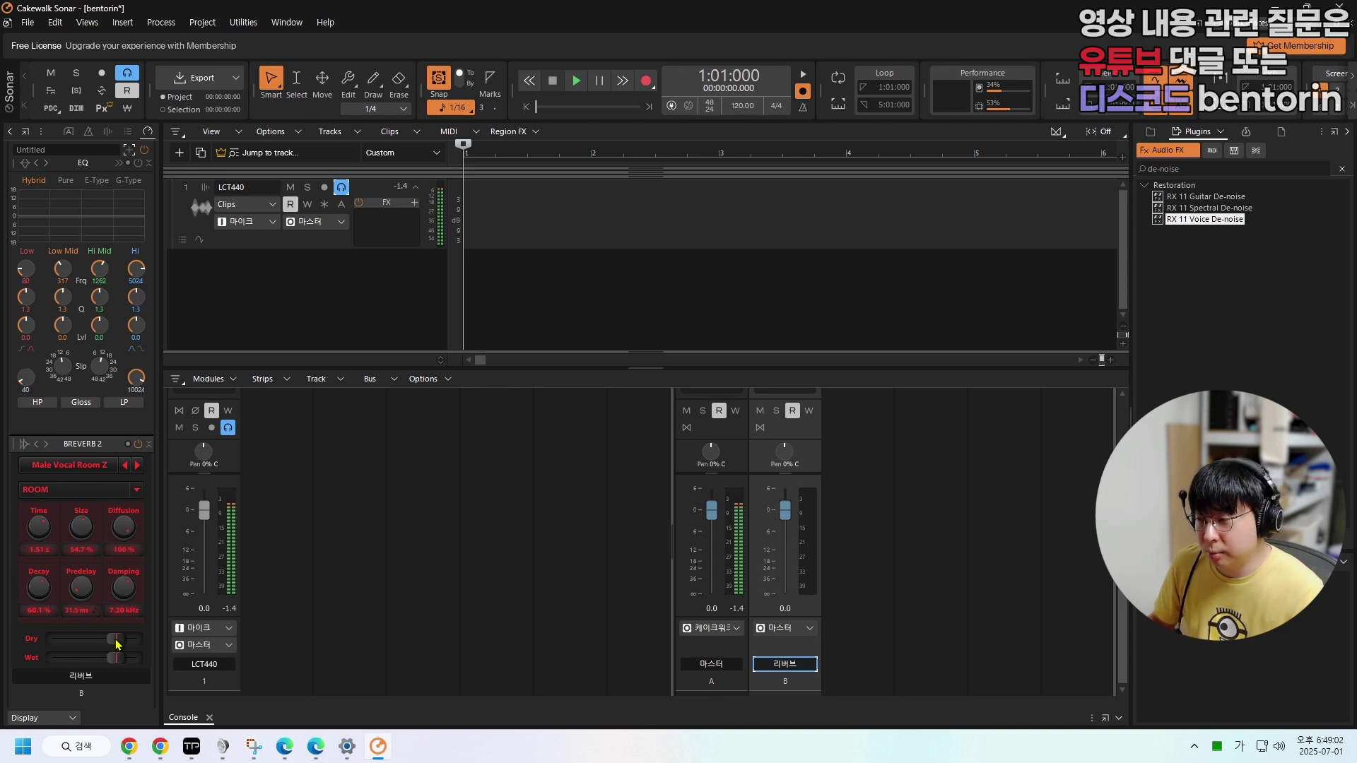
left_click_drag(118, 643, 53, 639)
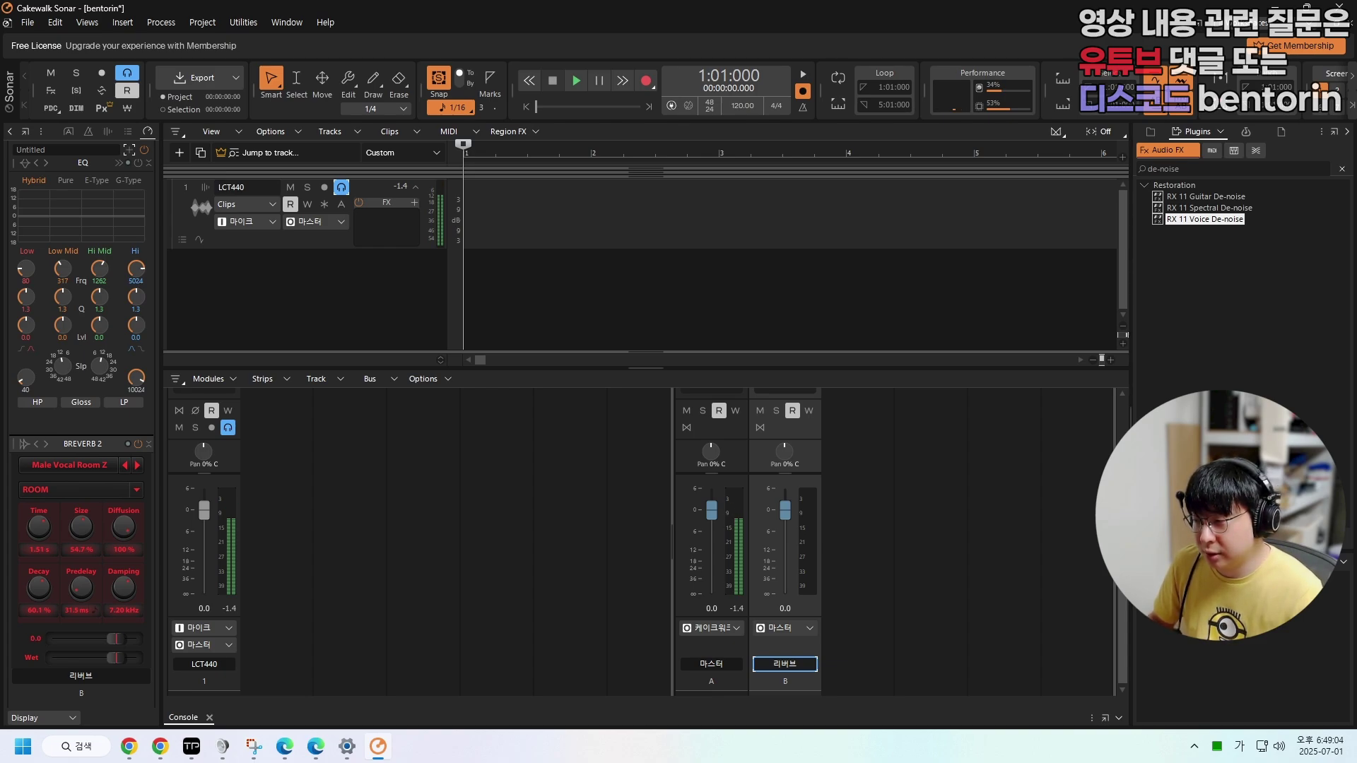
mouse_move(382, 749)
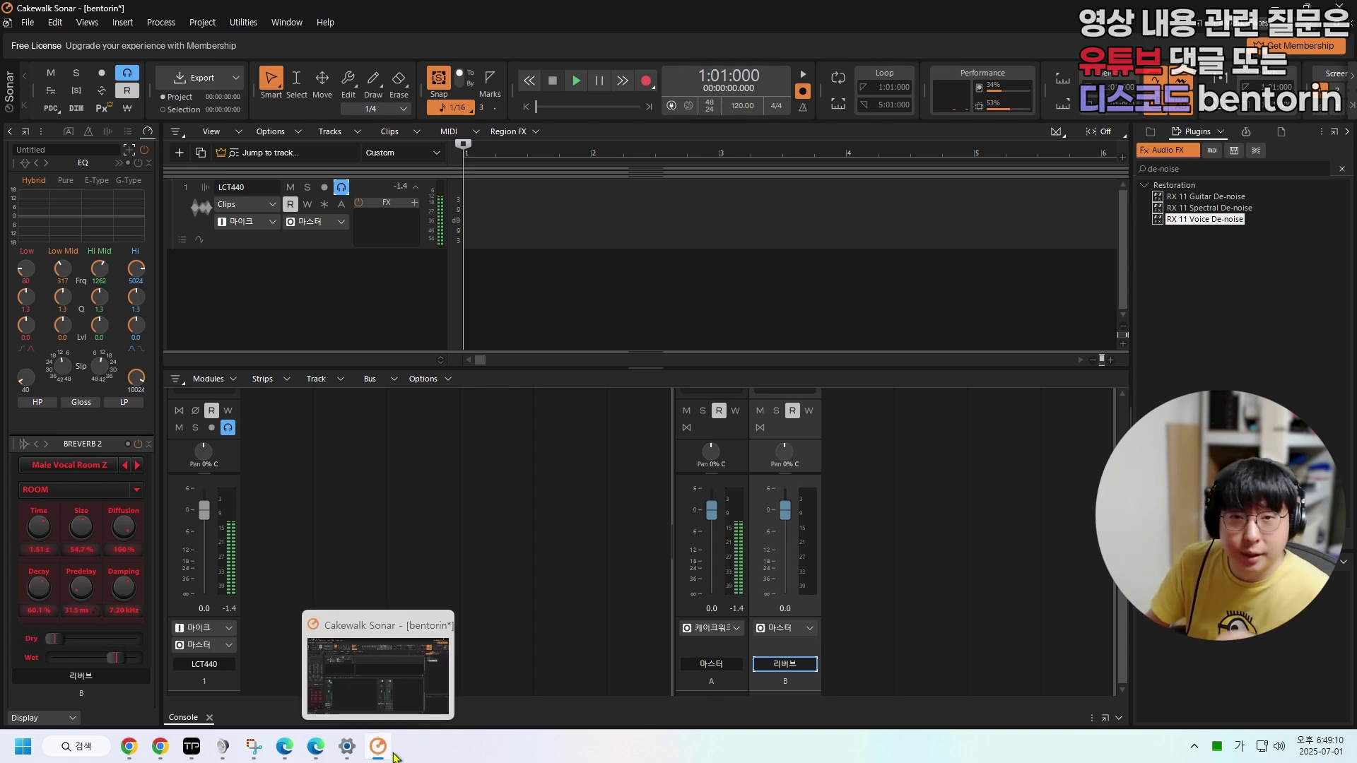
- Add a send from the LCT440 track to the 리버브 bus and set its level to -13.8 dB
left_click(176, 604)
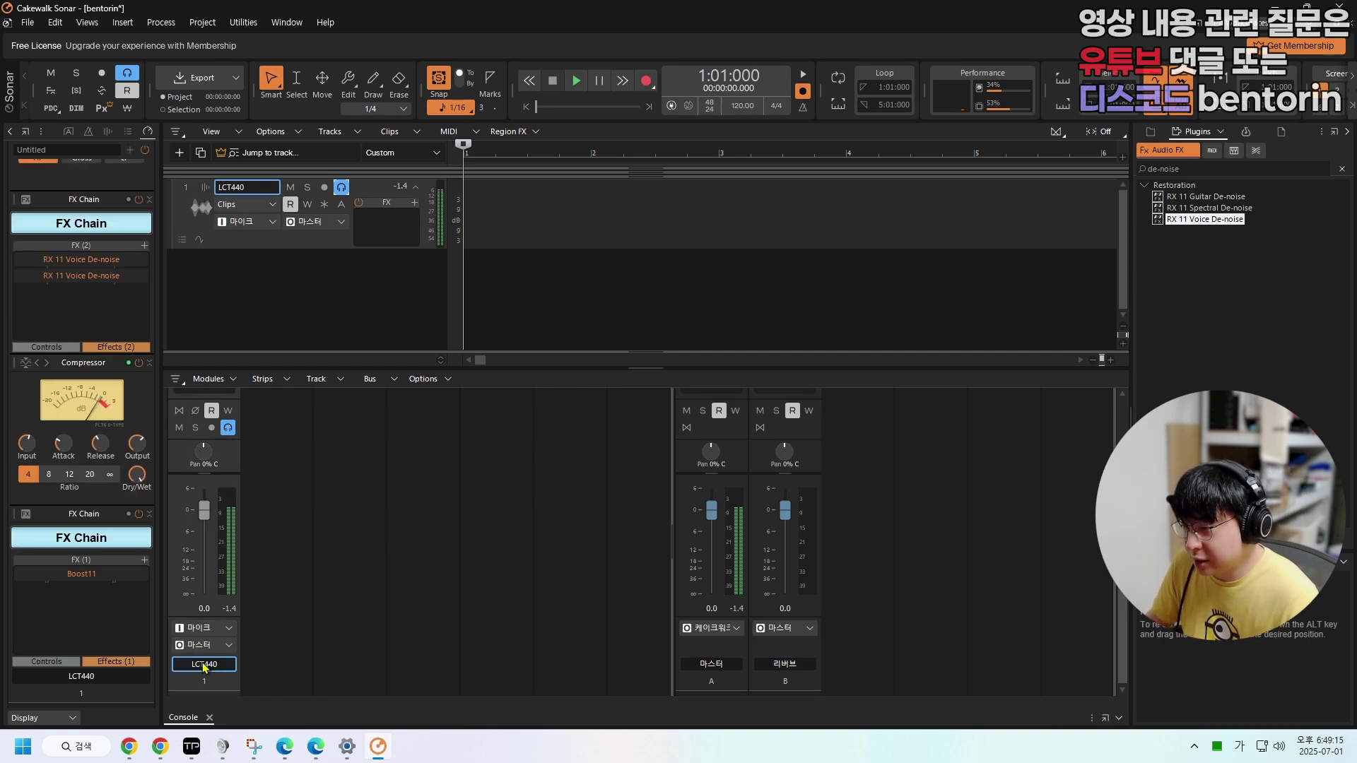
scroll(194, 537, "up", 4)
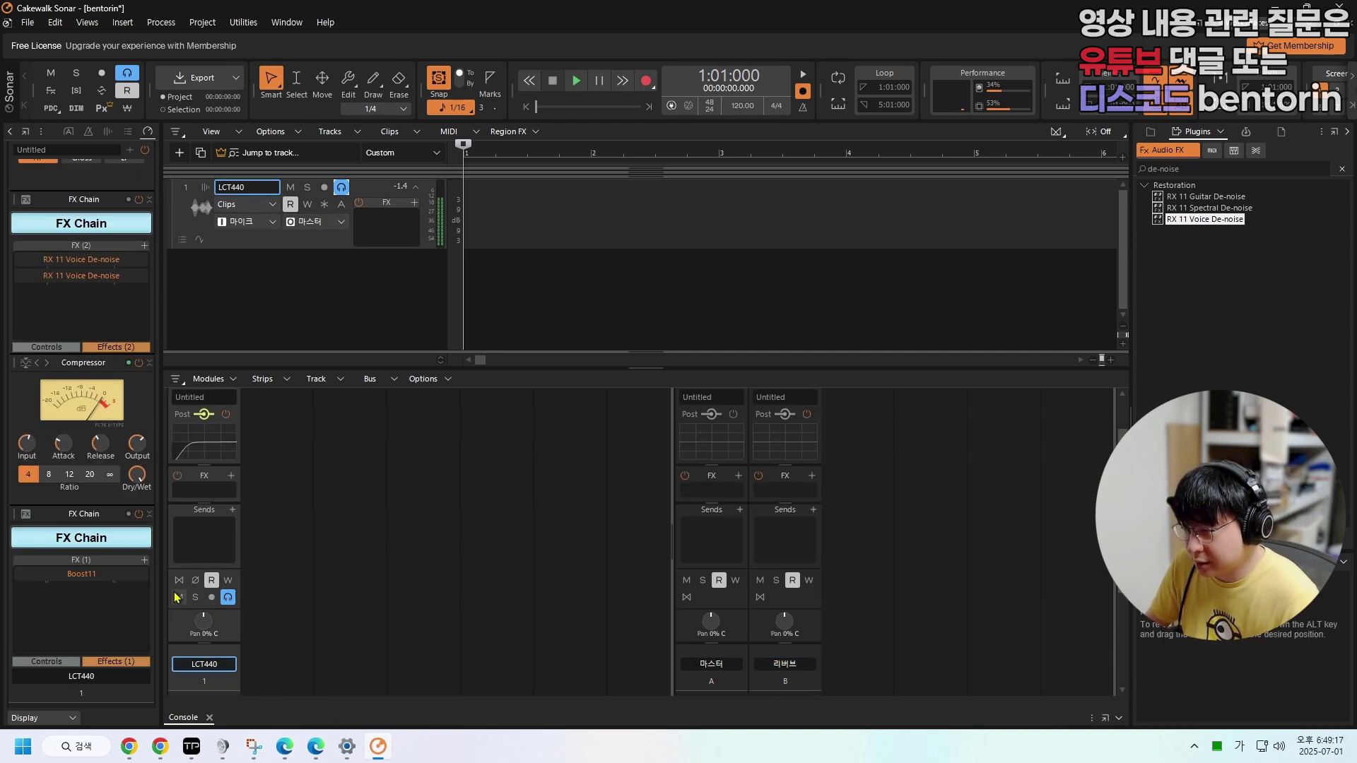
left_click(232, 510)
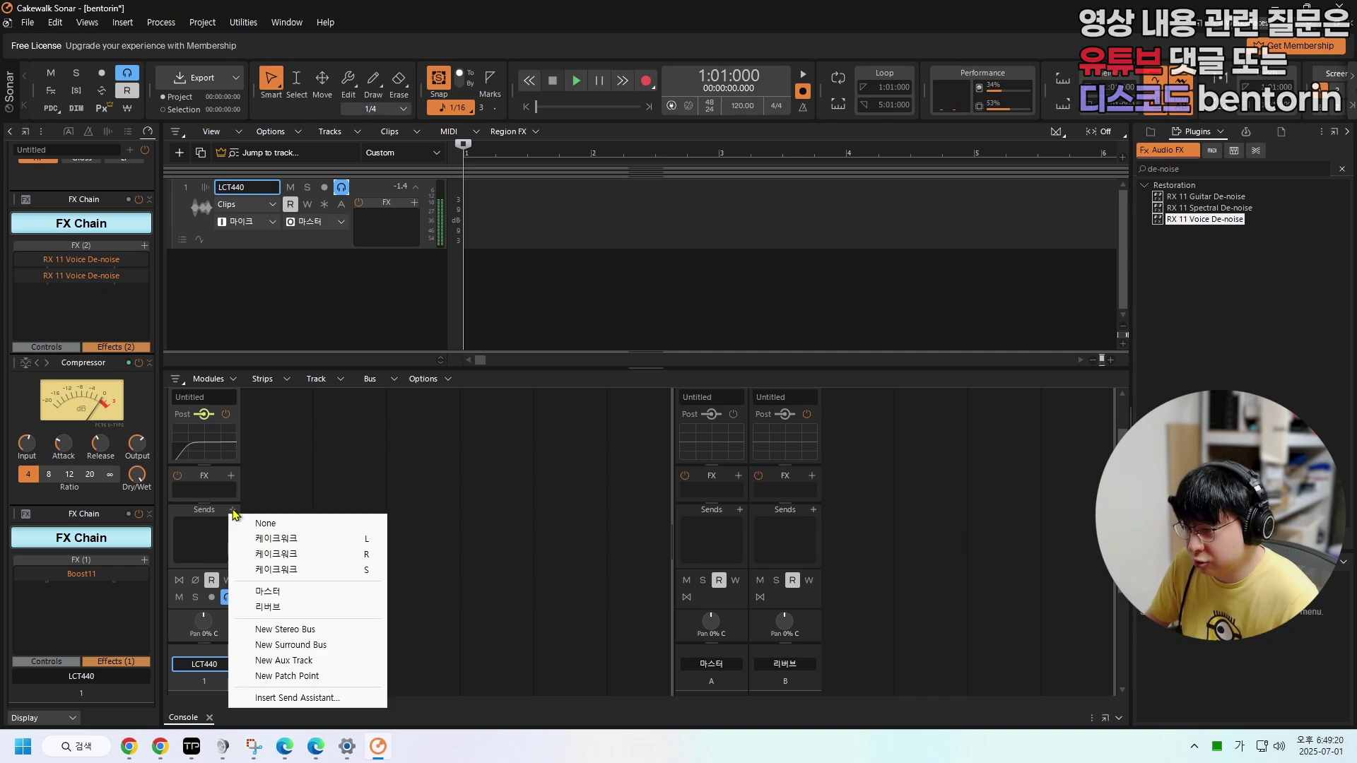
left_click(269, 609)
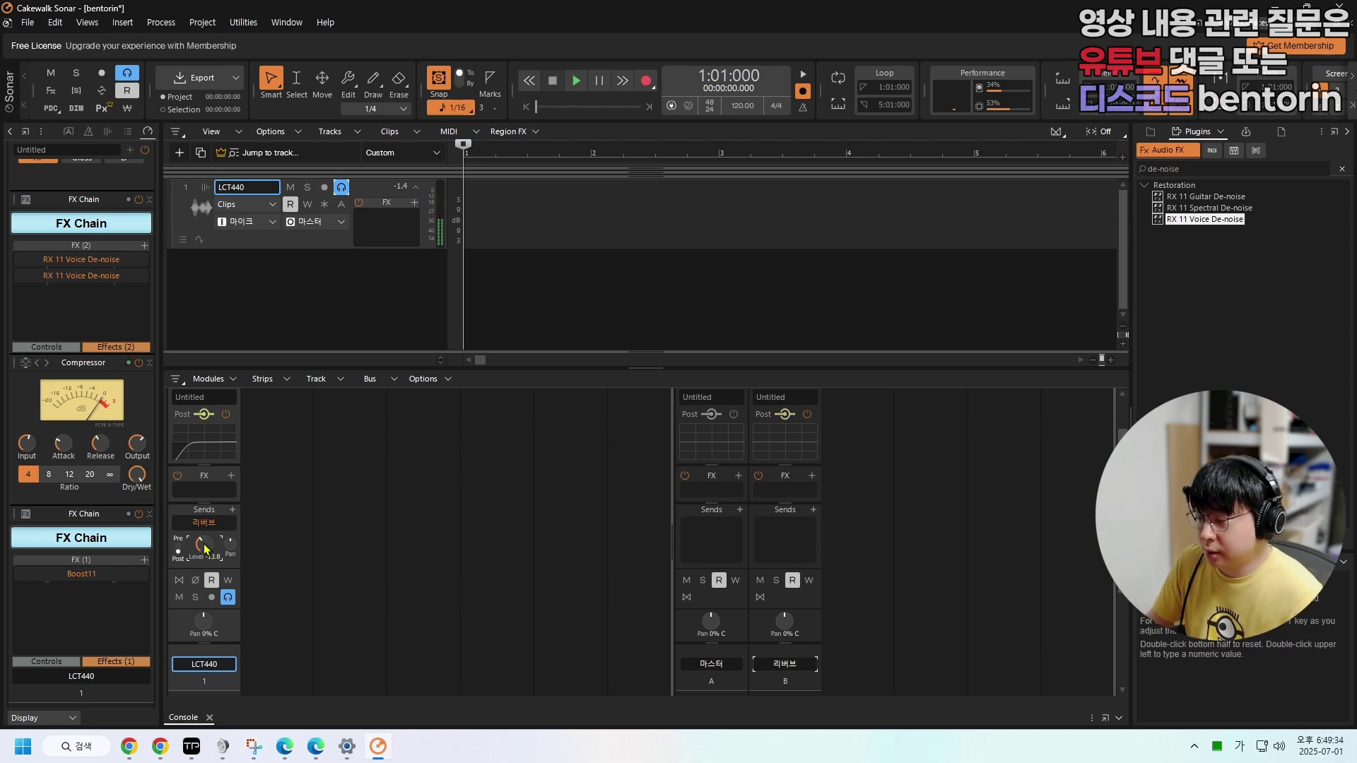
left_click_drag(203, 544, 184, 539)
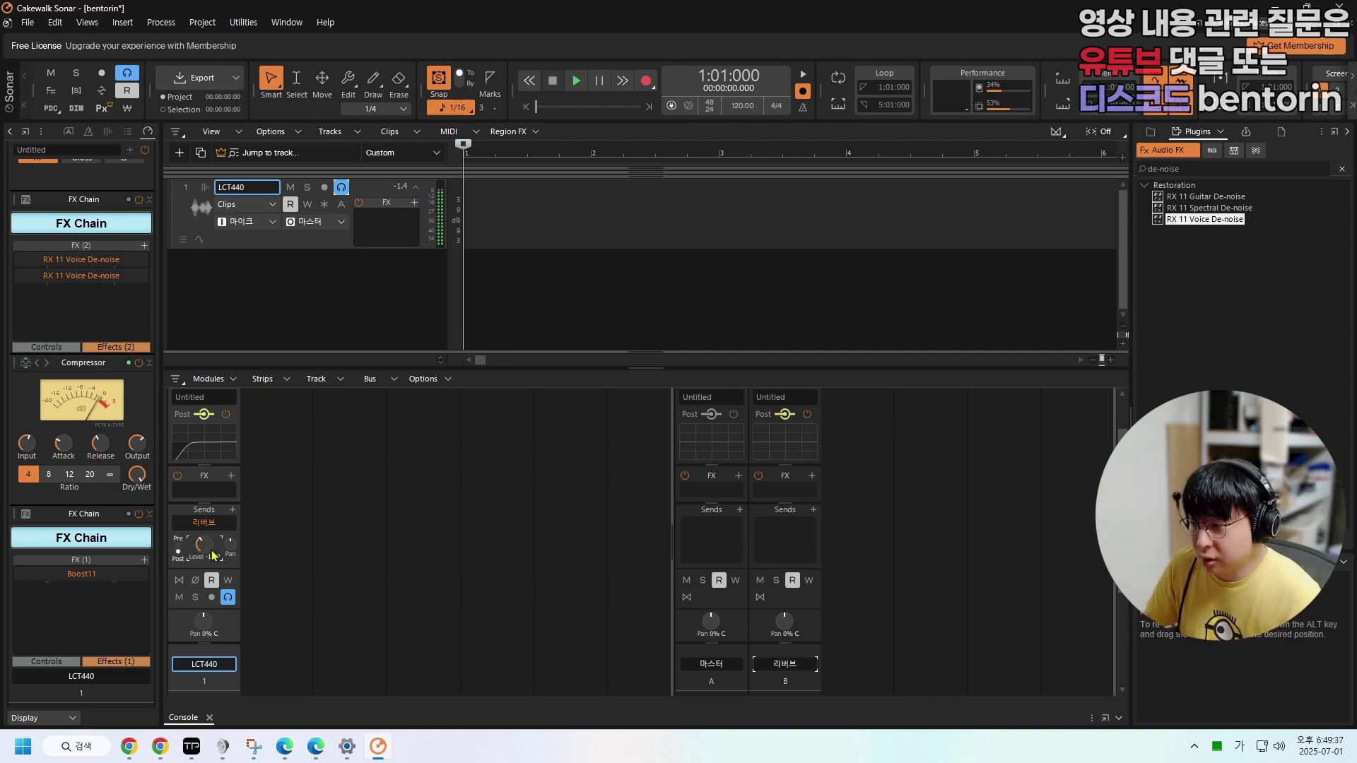
mouse_move(202, 548)
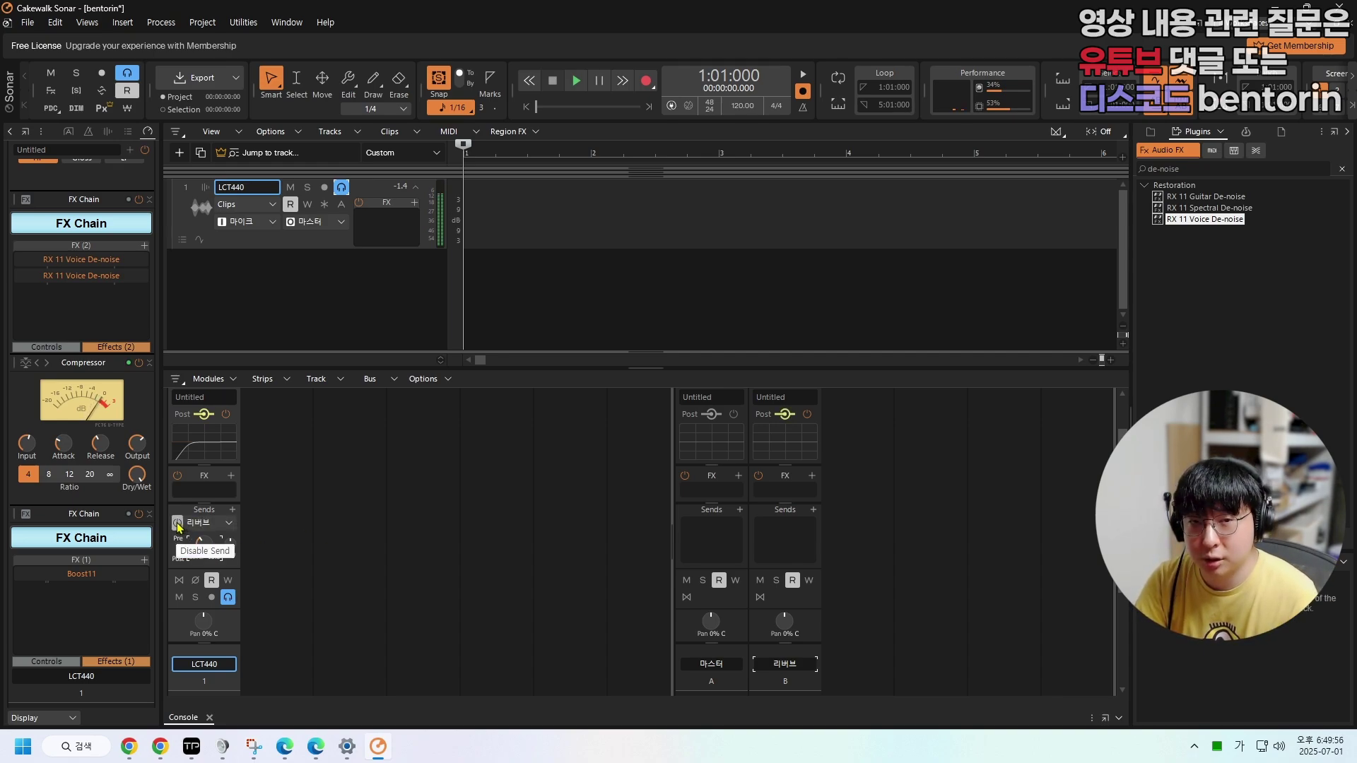
- Toggle the LCT440 track's 리버브 send, and mute and unmute the 리버브 bus to compare the sound with and without reverb
left_click(177, 524)
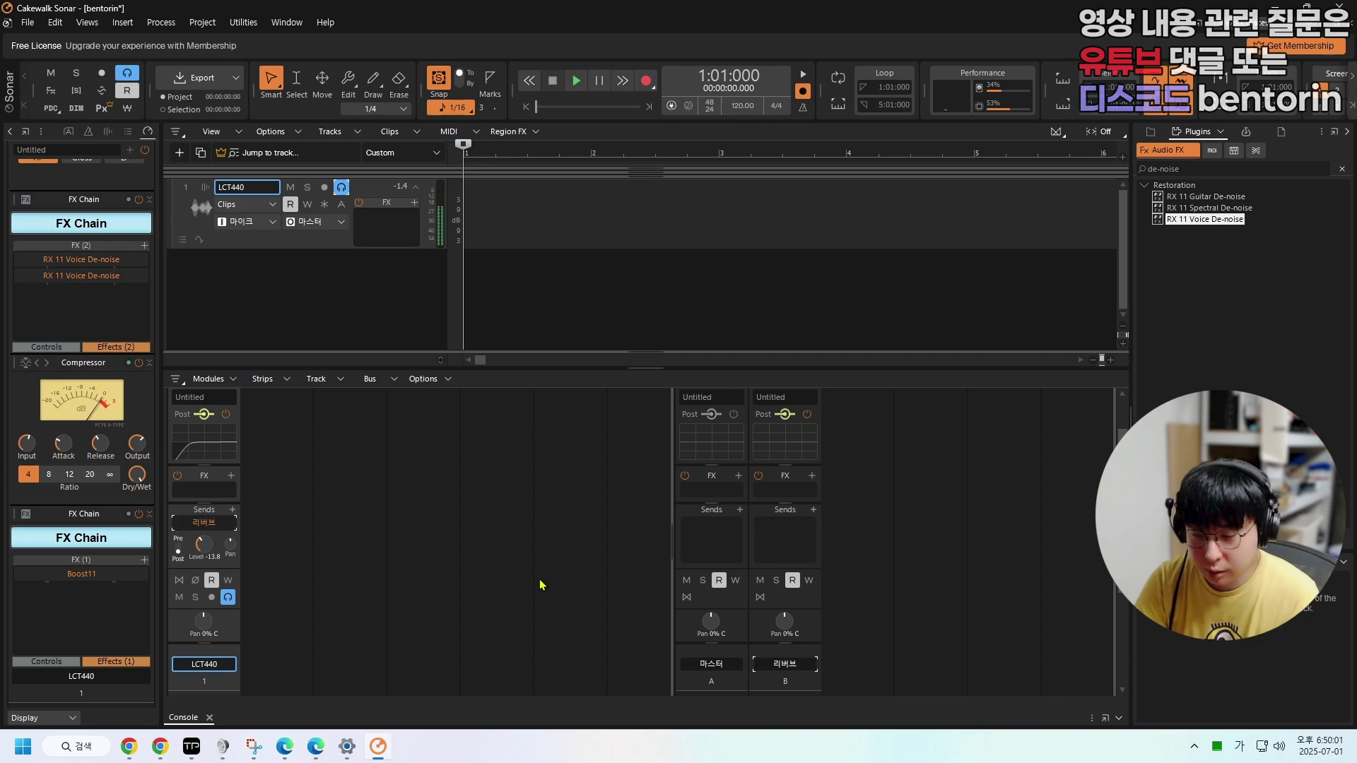
scroll(541, 585, "down", 3)
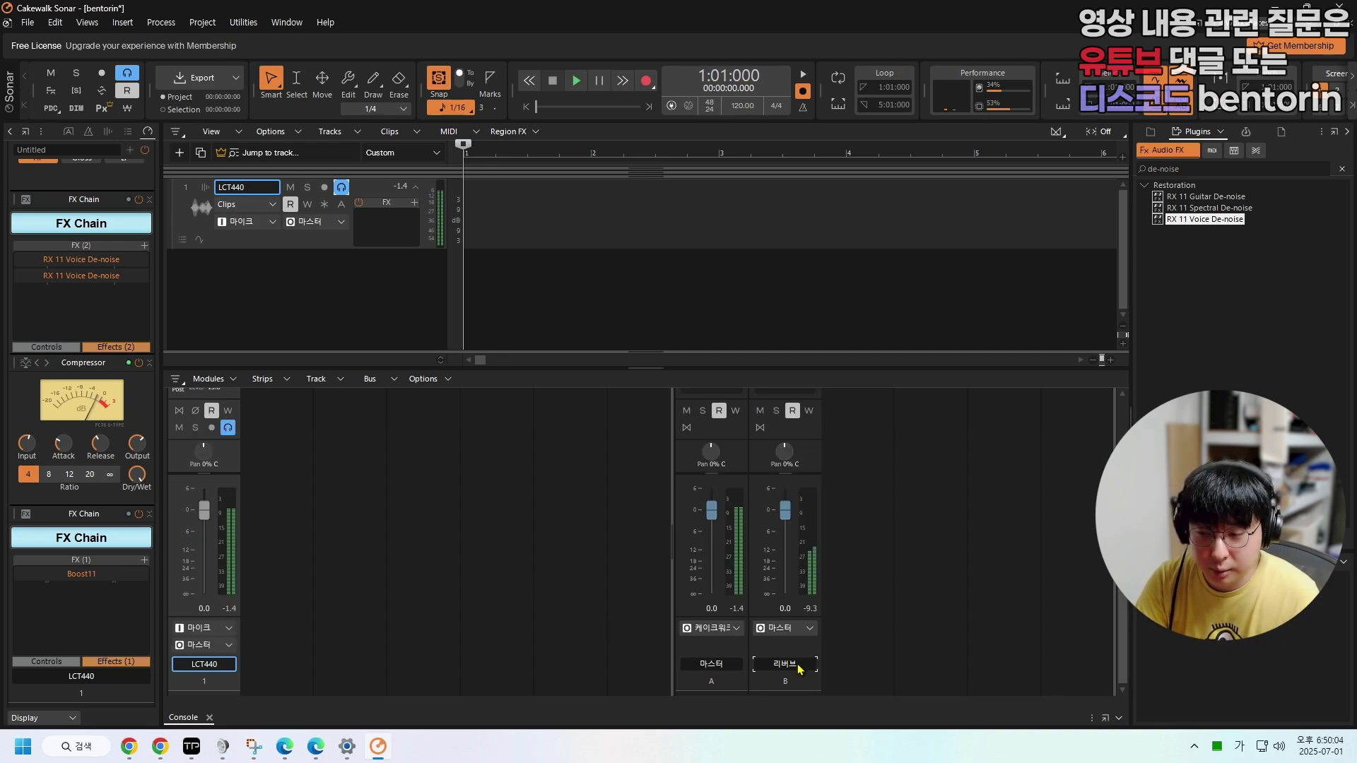
left_click(760, 411)
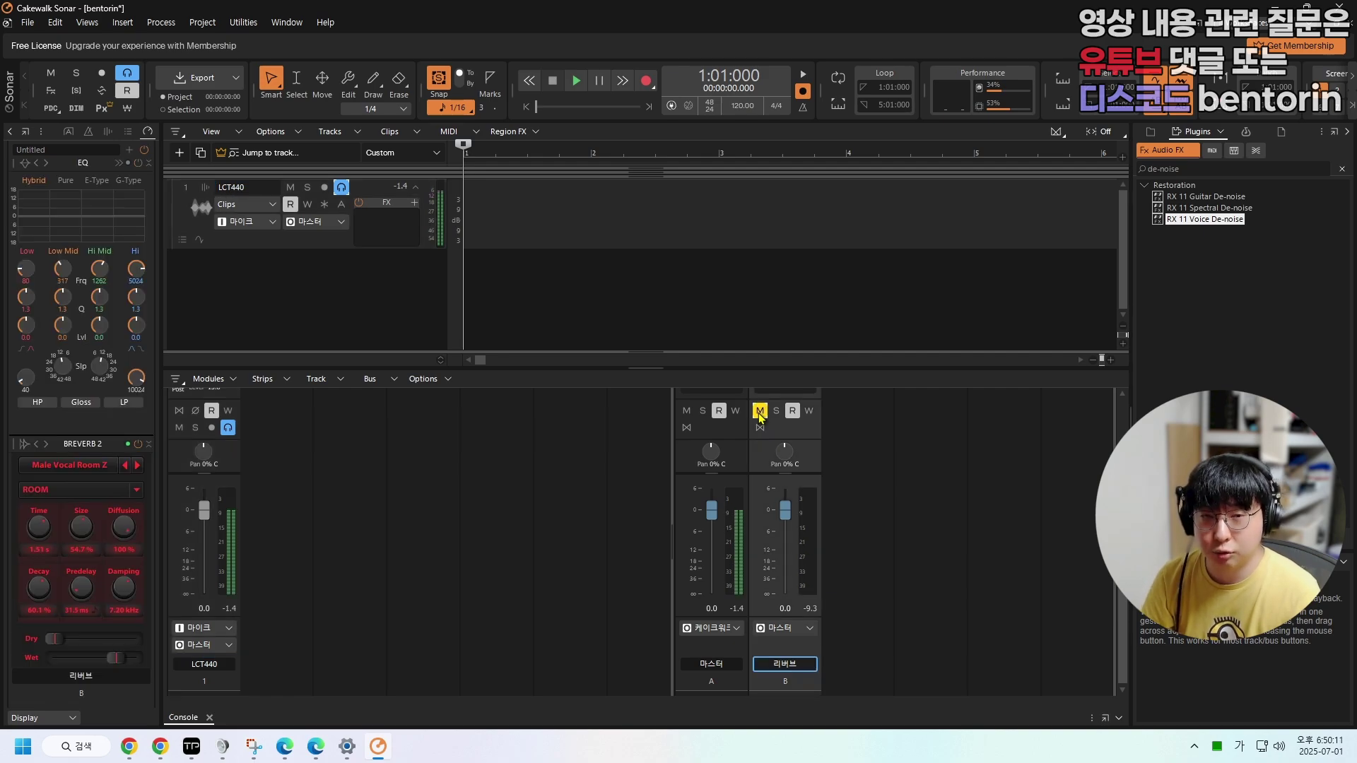
left_click(760, 412)
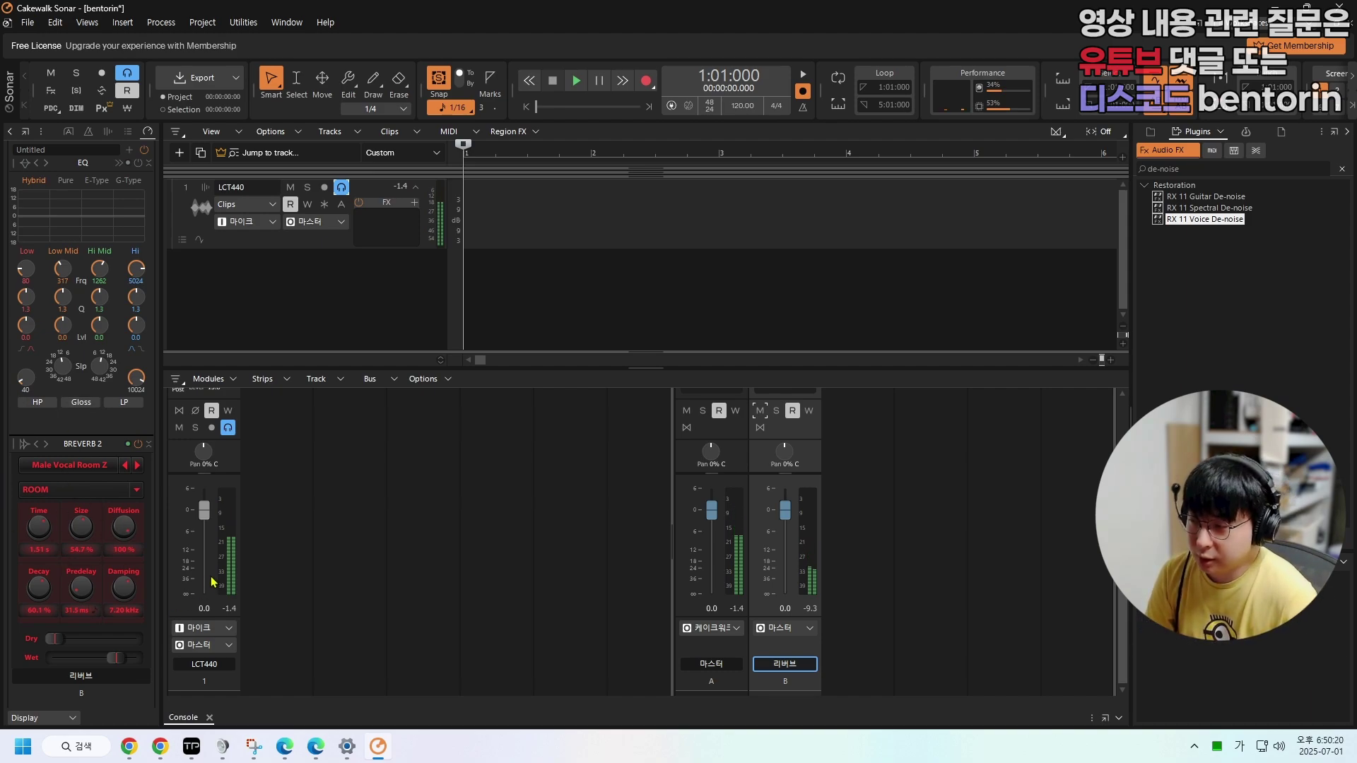
- Shrink the console's volume faders to compact knobs and disable the LCT440 track's send to the 리버브 bus
scroll(269, 578, "up", 3)
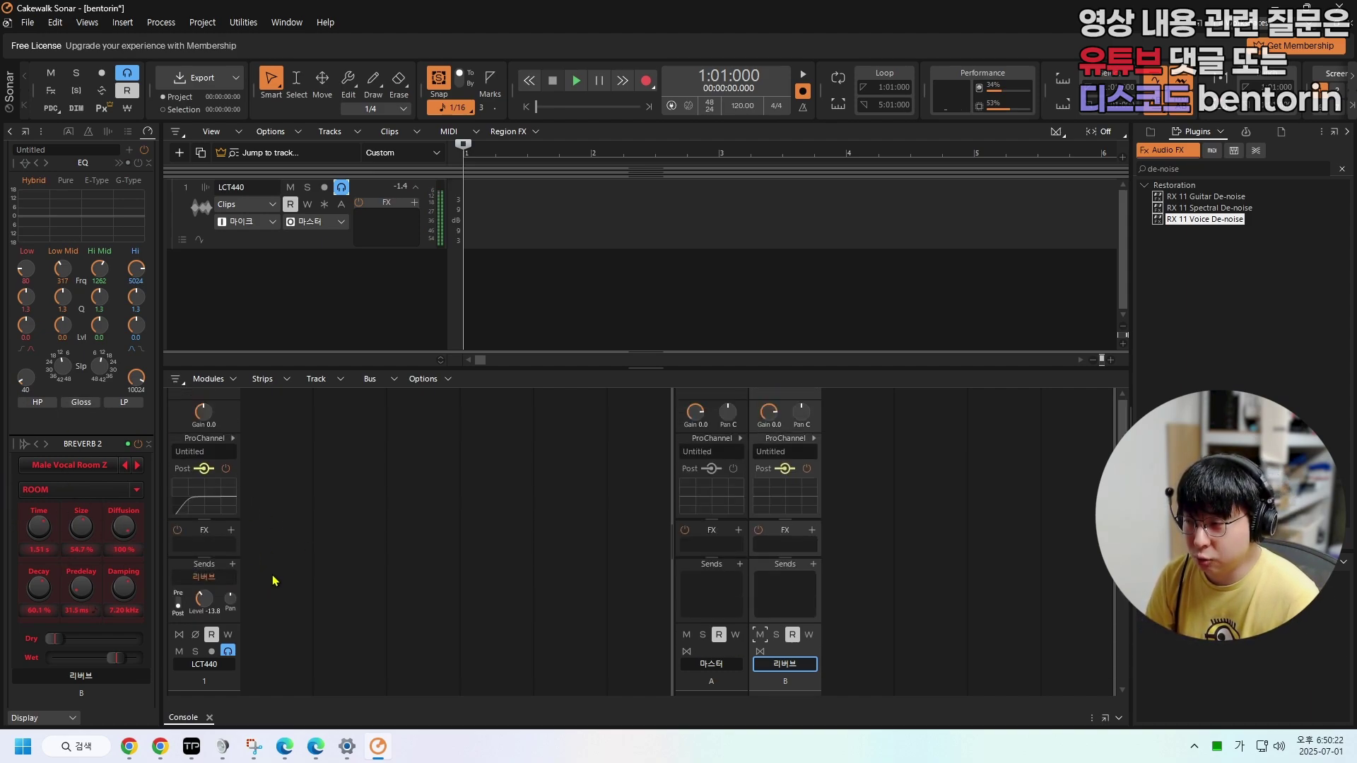
scroll(276, 580, "down", 3)
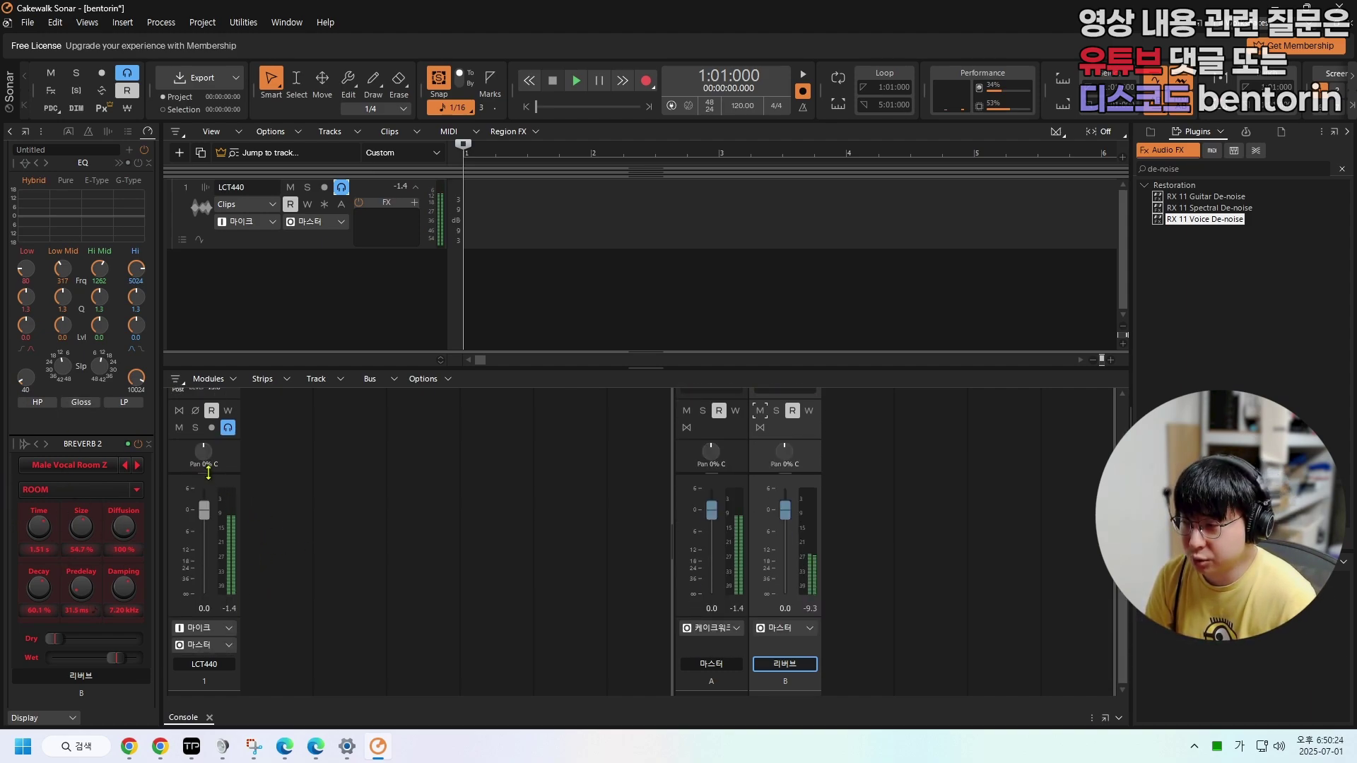
left_click_drag(209, 478, 212, 582)
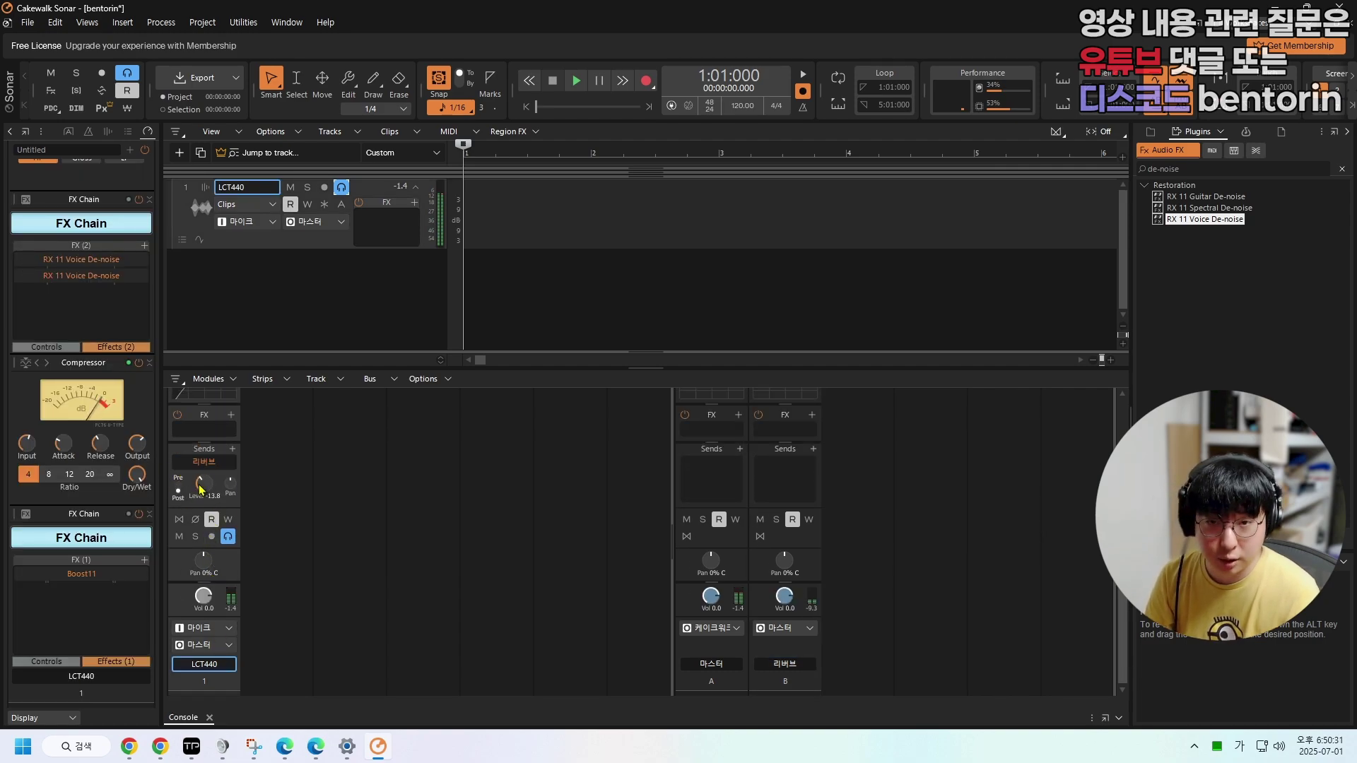
left_click(178, 462)
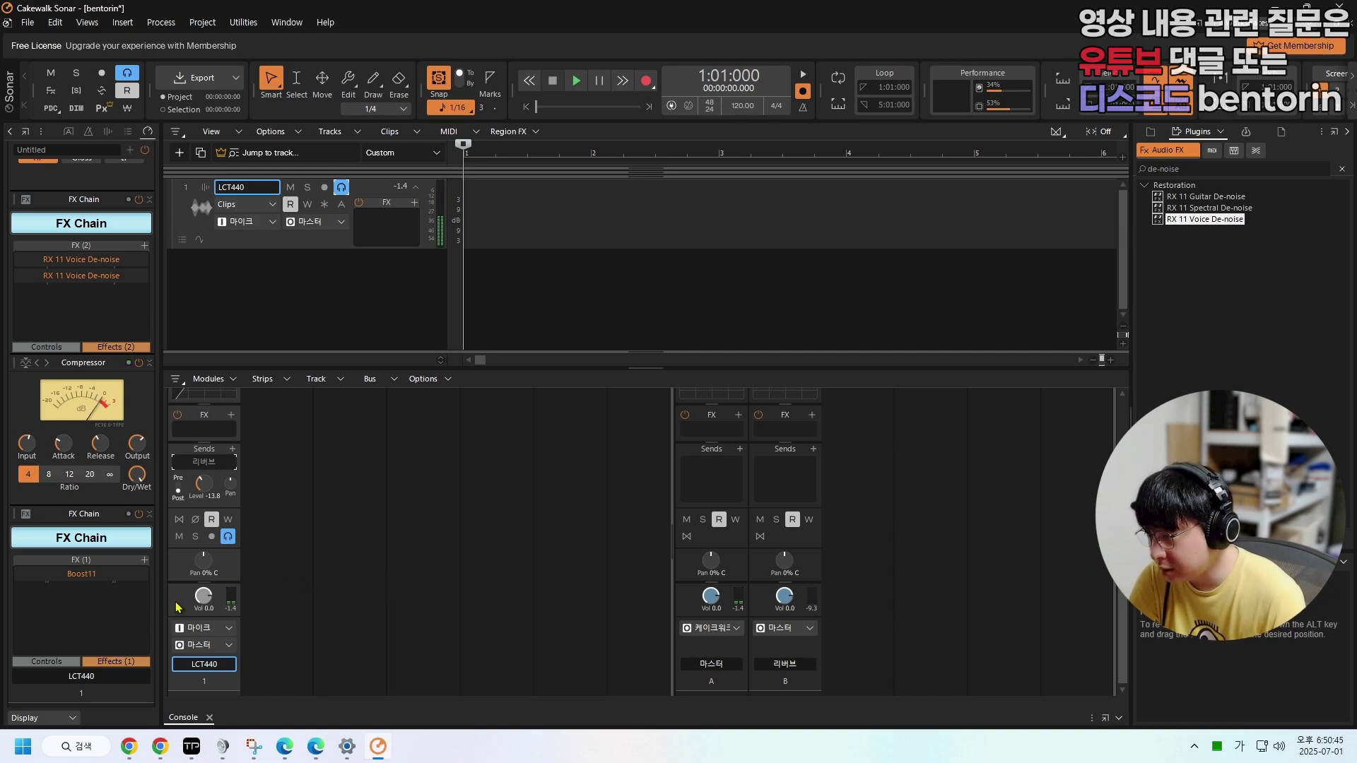
- Collapse the LCT440 track's EQ module and rename the FX Chain holding the RX 11 Voice De-noise plugins to 디노이즈
scroll(92, 353, "up", 6)
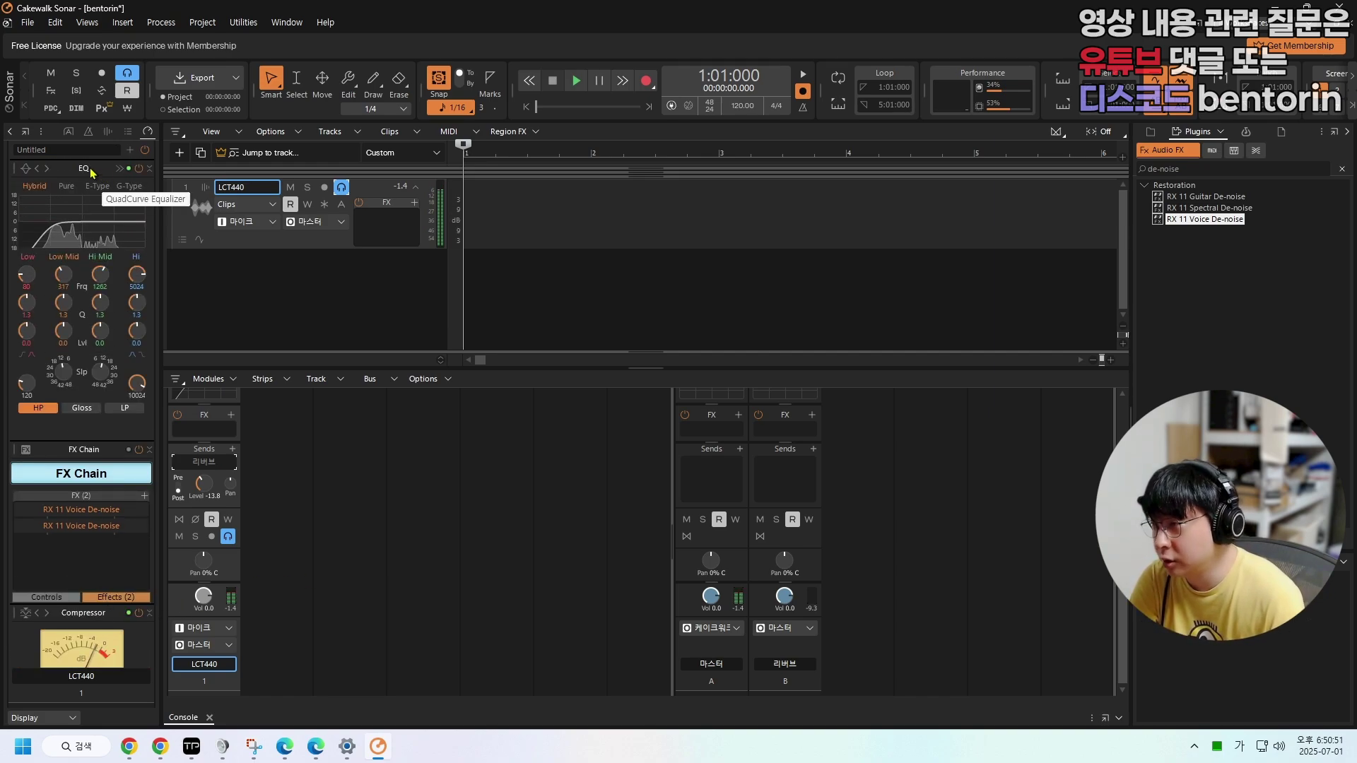
left_click(149, 169)
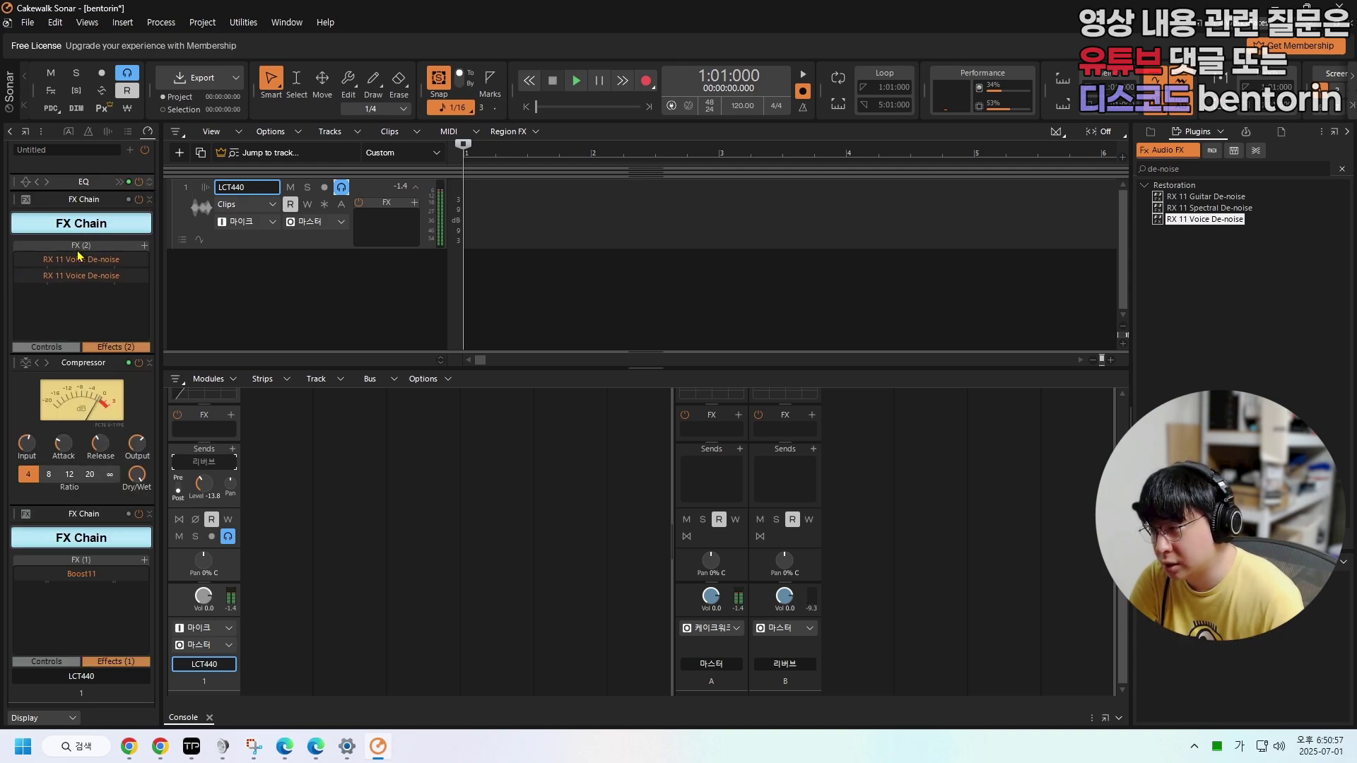
double_click(130, 226)
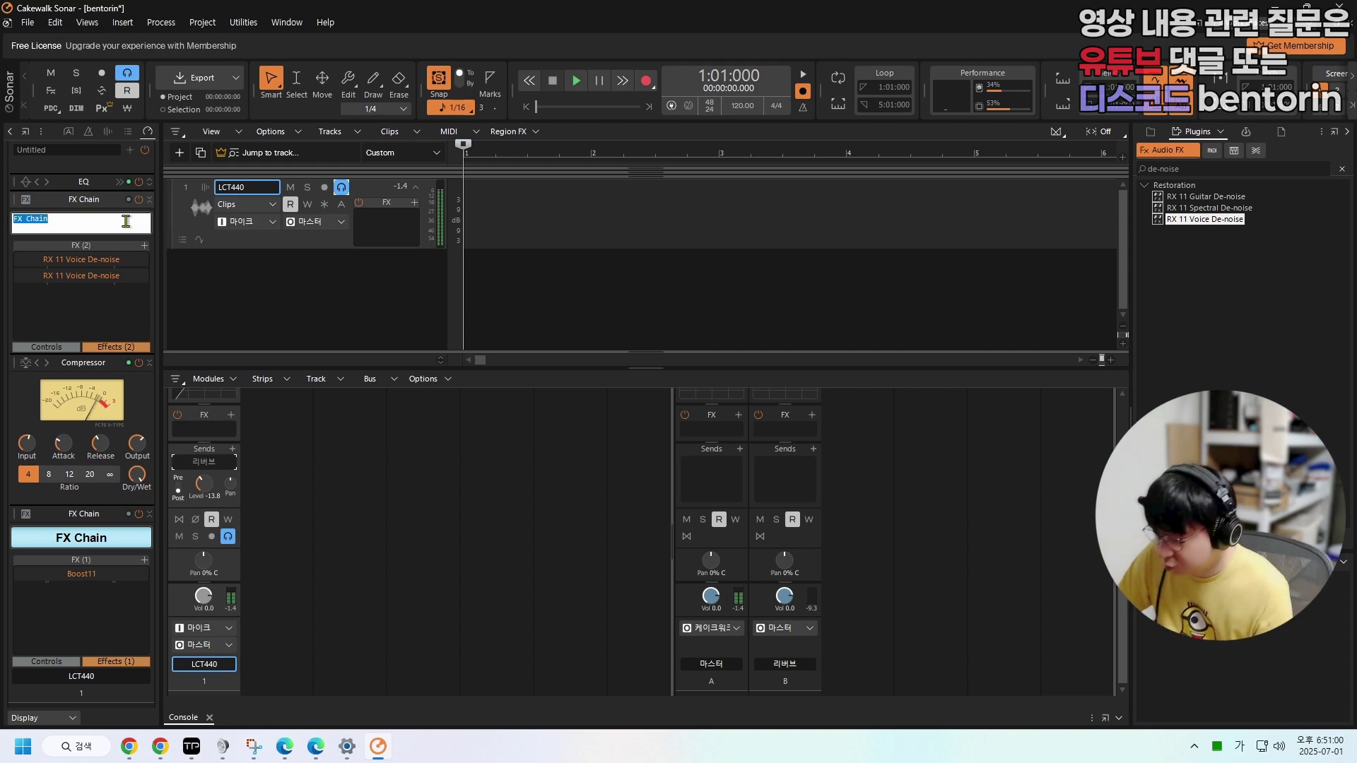
type("ㅇ")
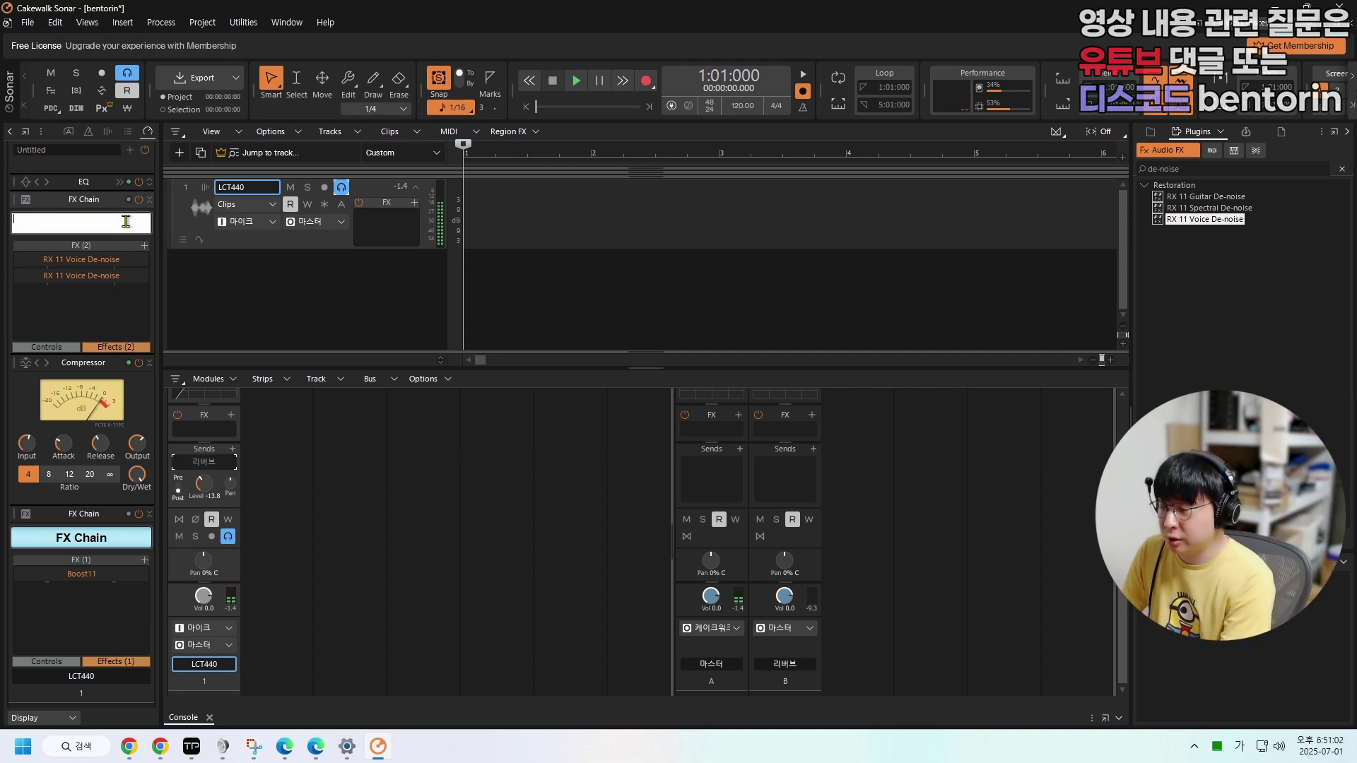
type("디노이즈")
key("Return")
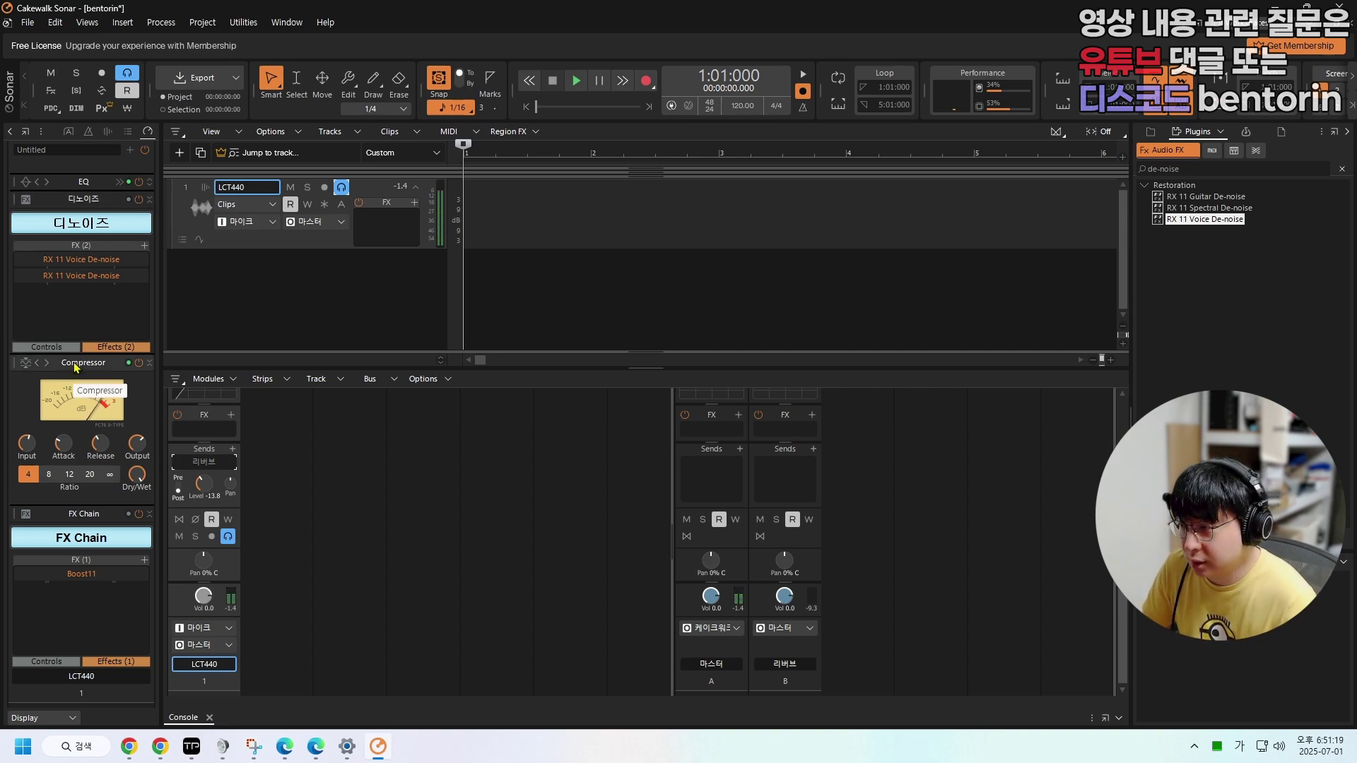
- Rename the FX Chain holding Boost11 to 리미터, and collapse both the Compressor module and that chain
left_click(149, 363)
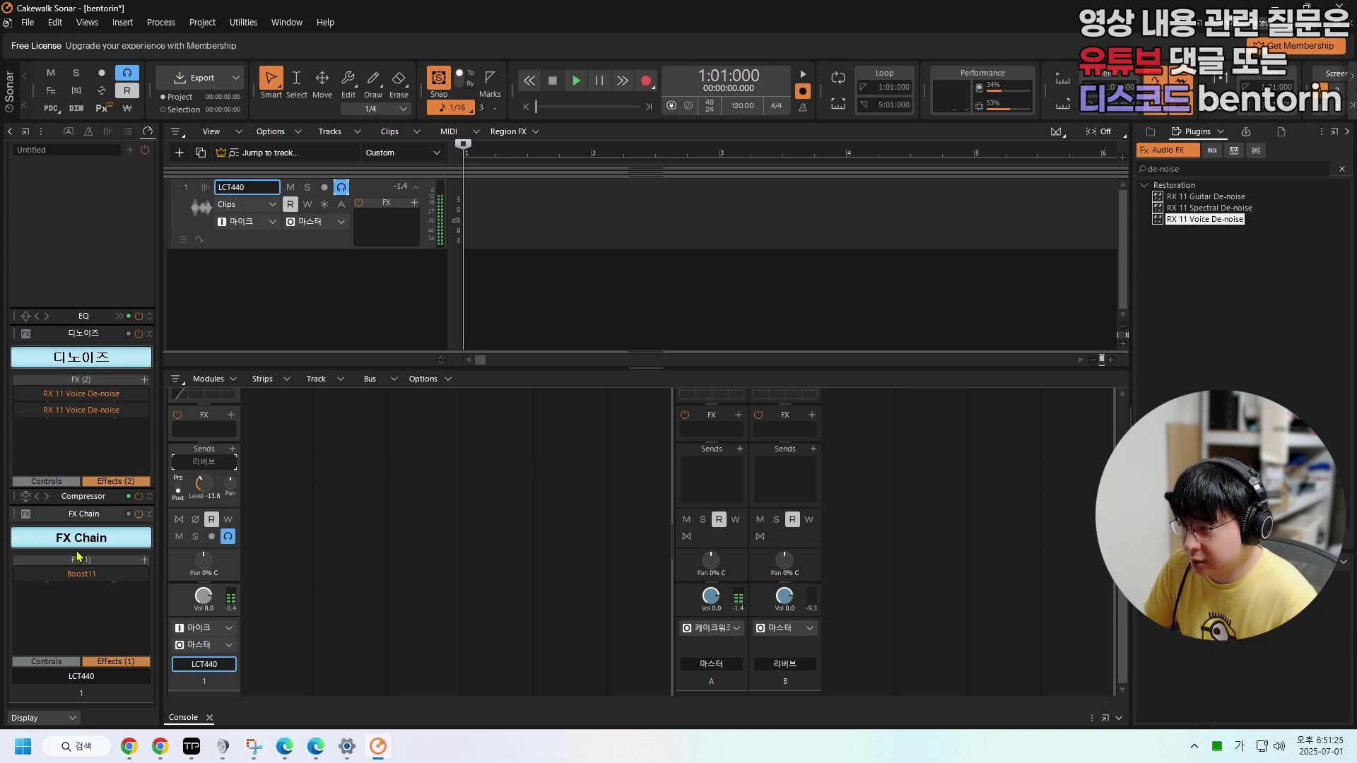
double_click(122, 539)
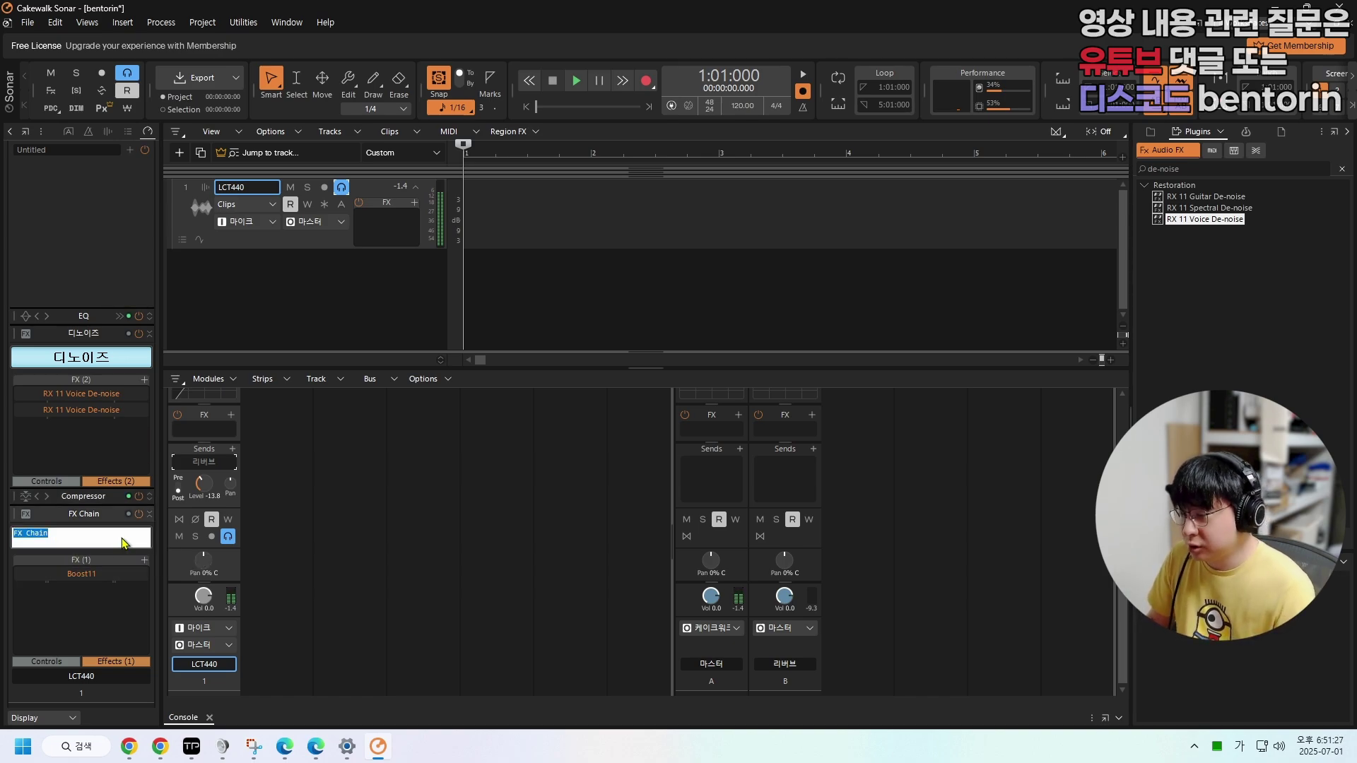
key("BackSpace")
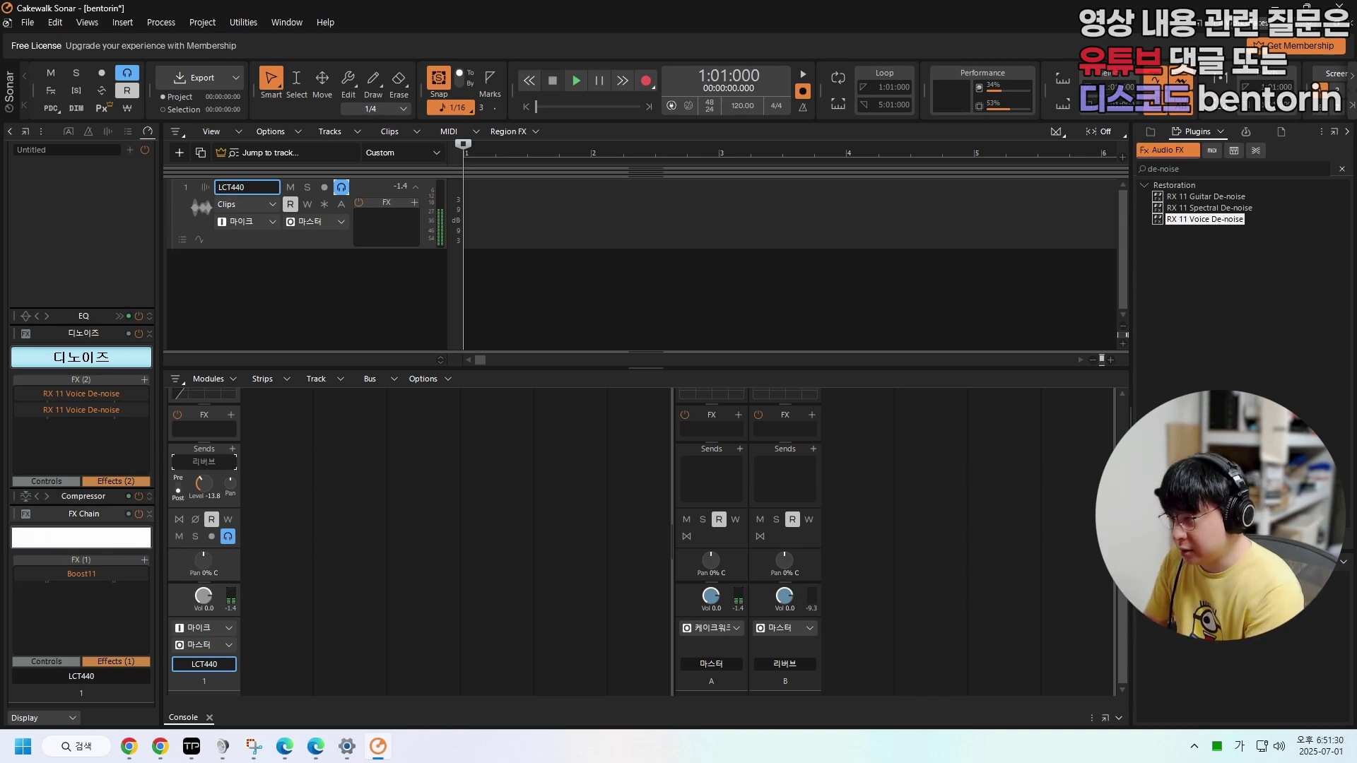
type("리미터")
key("Return")
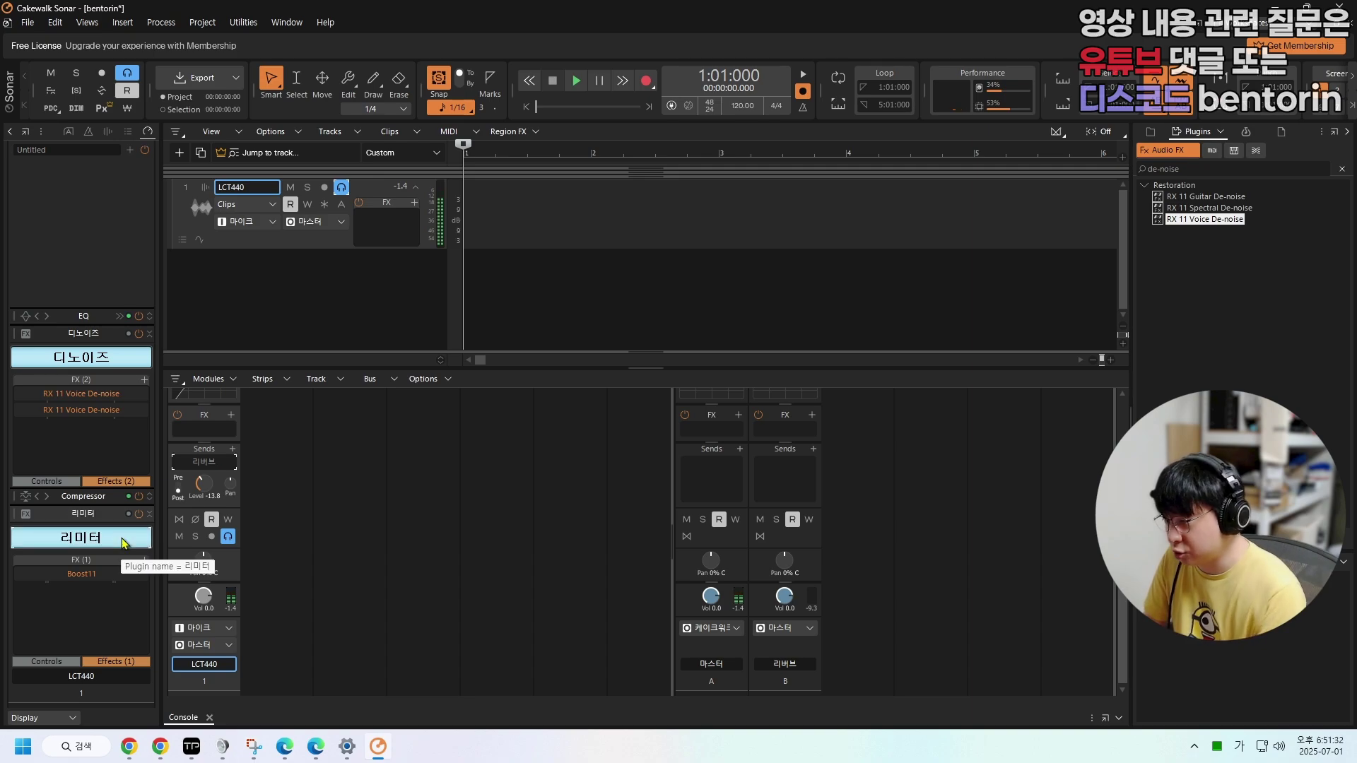
left_click(149, 514)
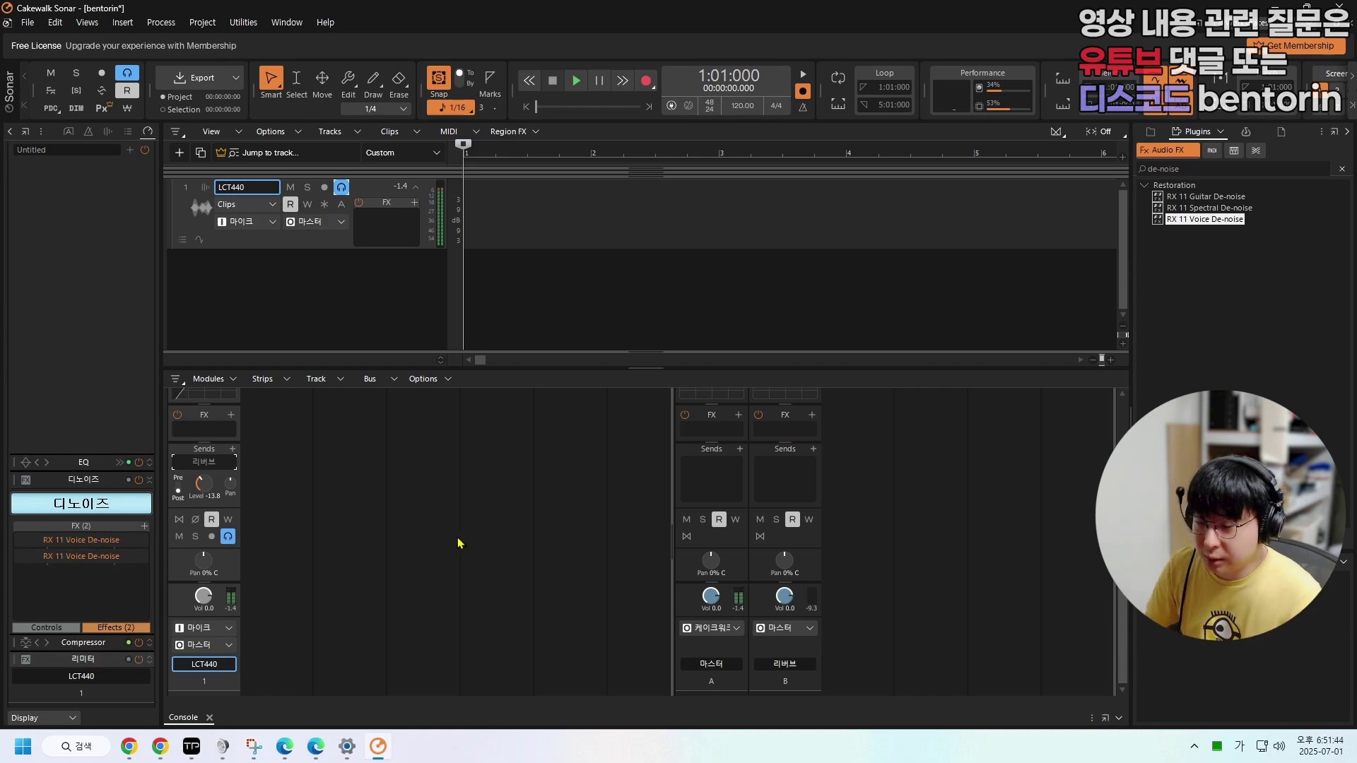
- Collapse the EQ module in the 리버브 bus's ProChannel, and reselect the LCT440 track
left_click(800, 543)
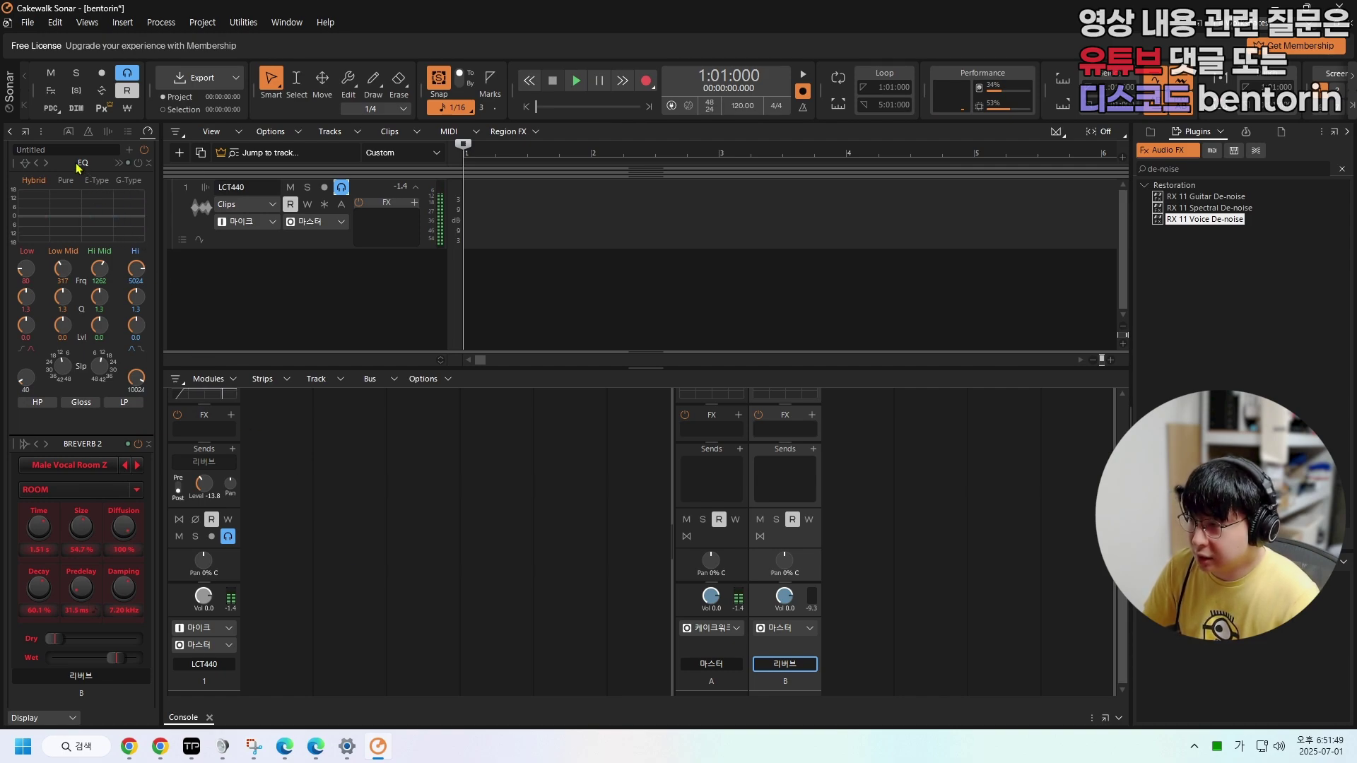
left_click(148, 163)
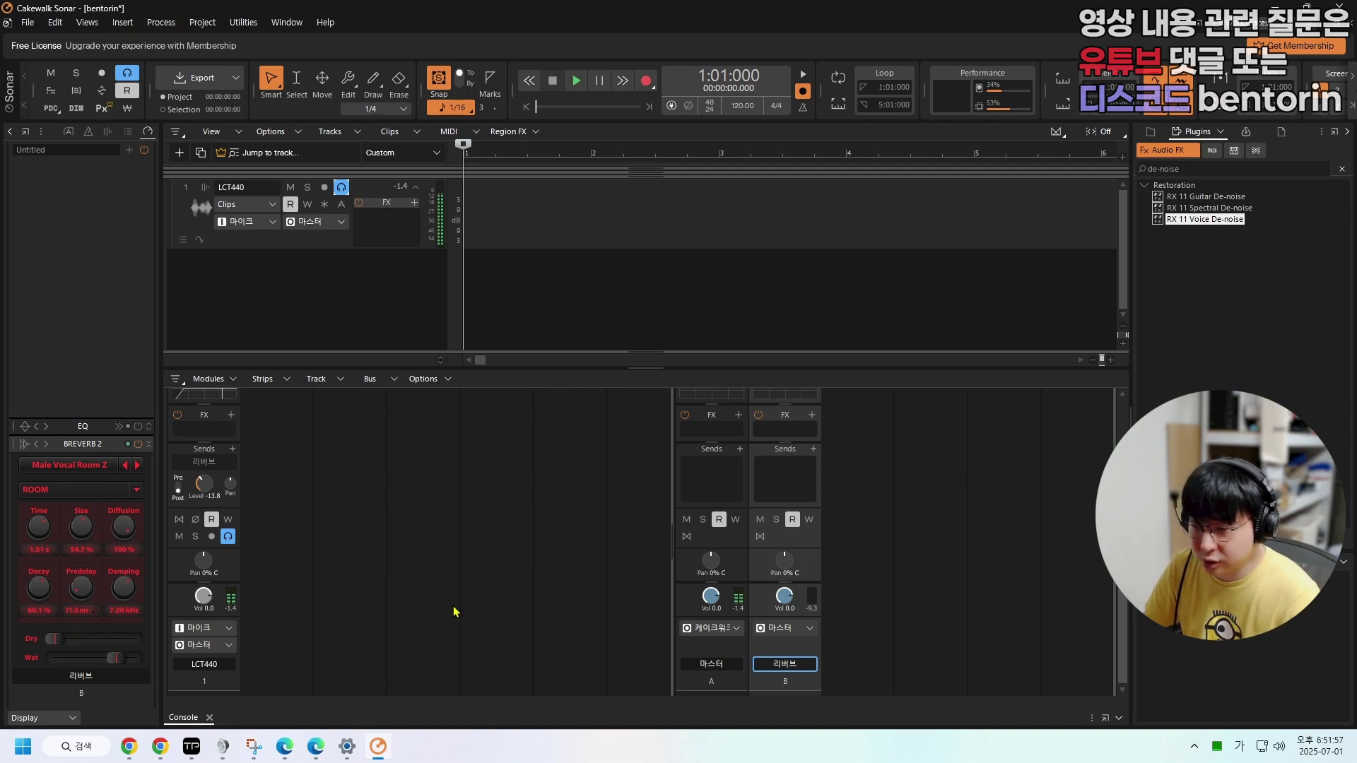
left_click(236, 571)
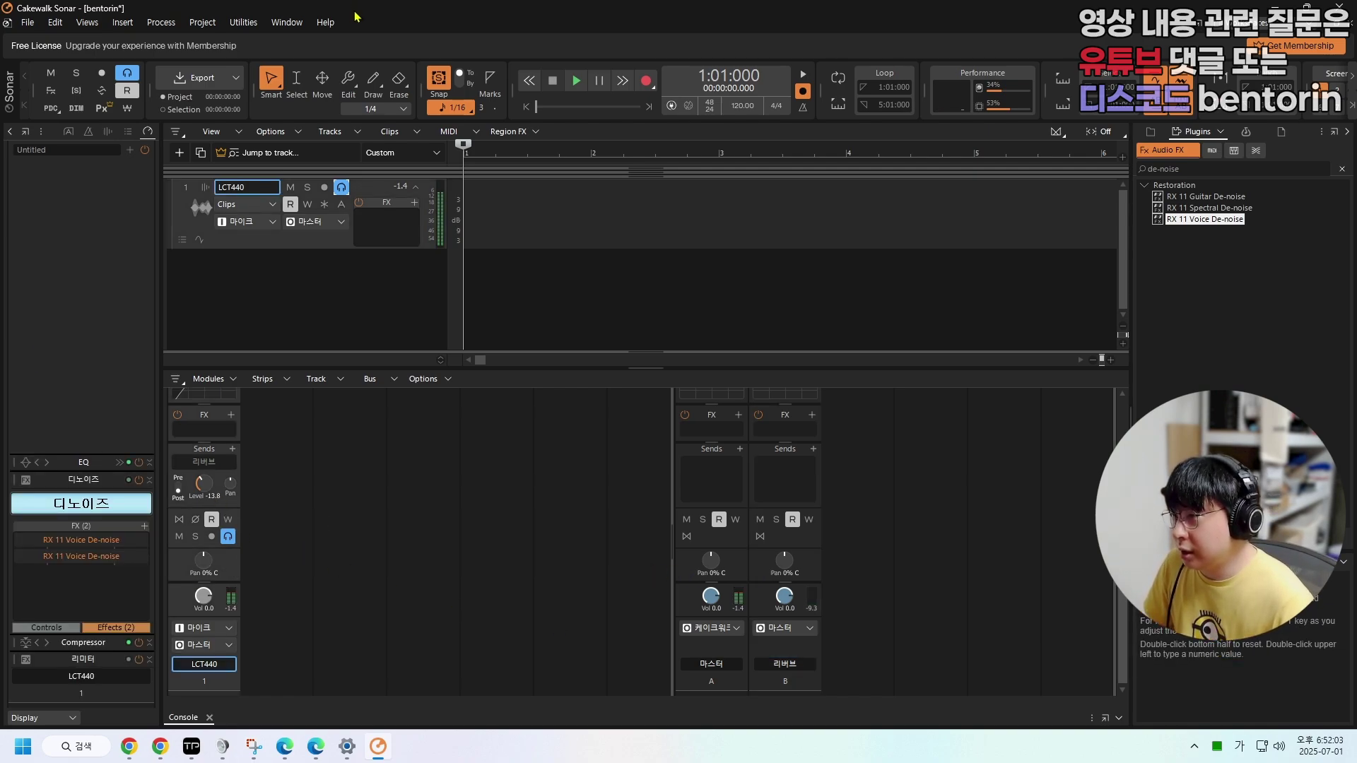
- Restore the Sonar window to a smaller size over the TOPPING mixer, moving the console's bus divider closer to the LCT440 strip
left_click_drag(347, 9, 446, 73)
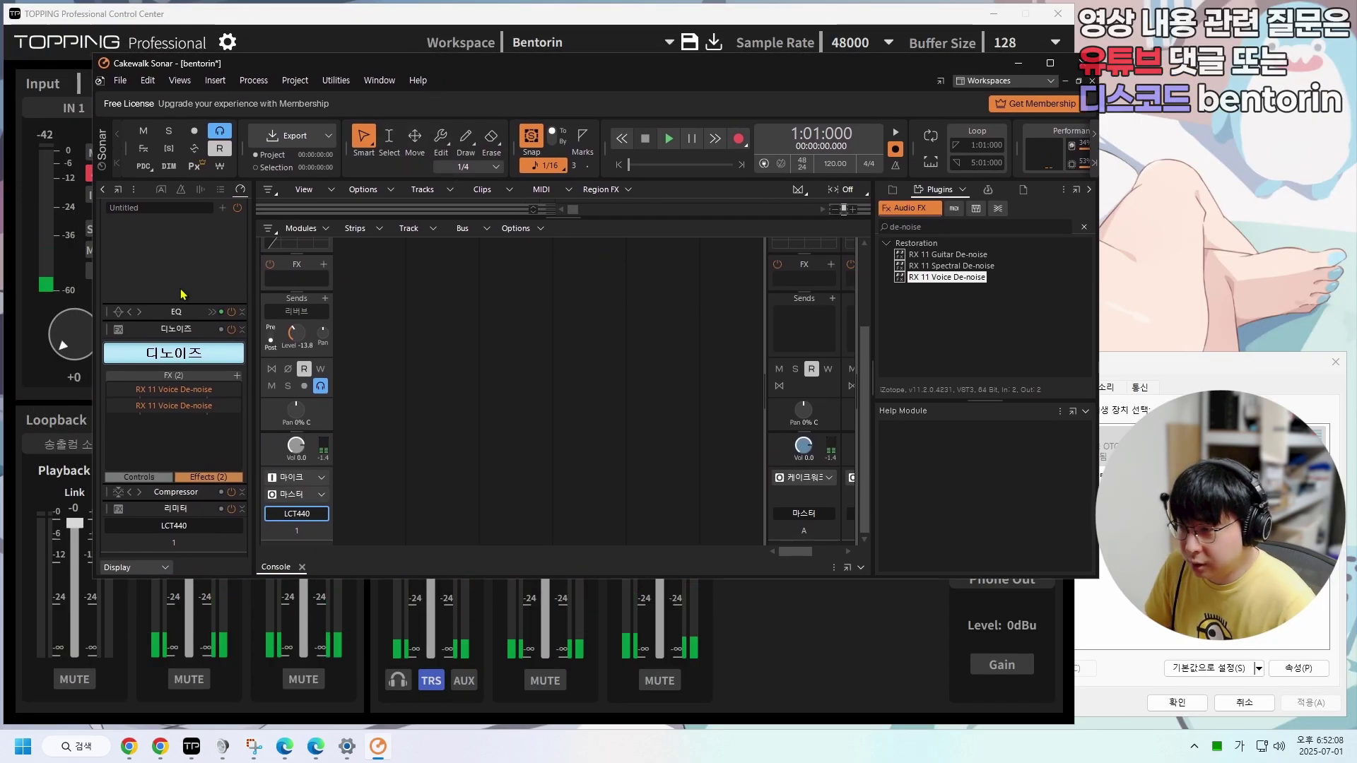
left_click_drag(327, 71, 450, 165)
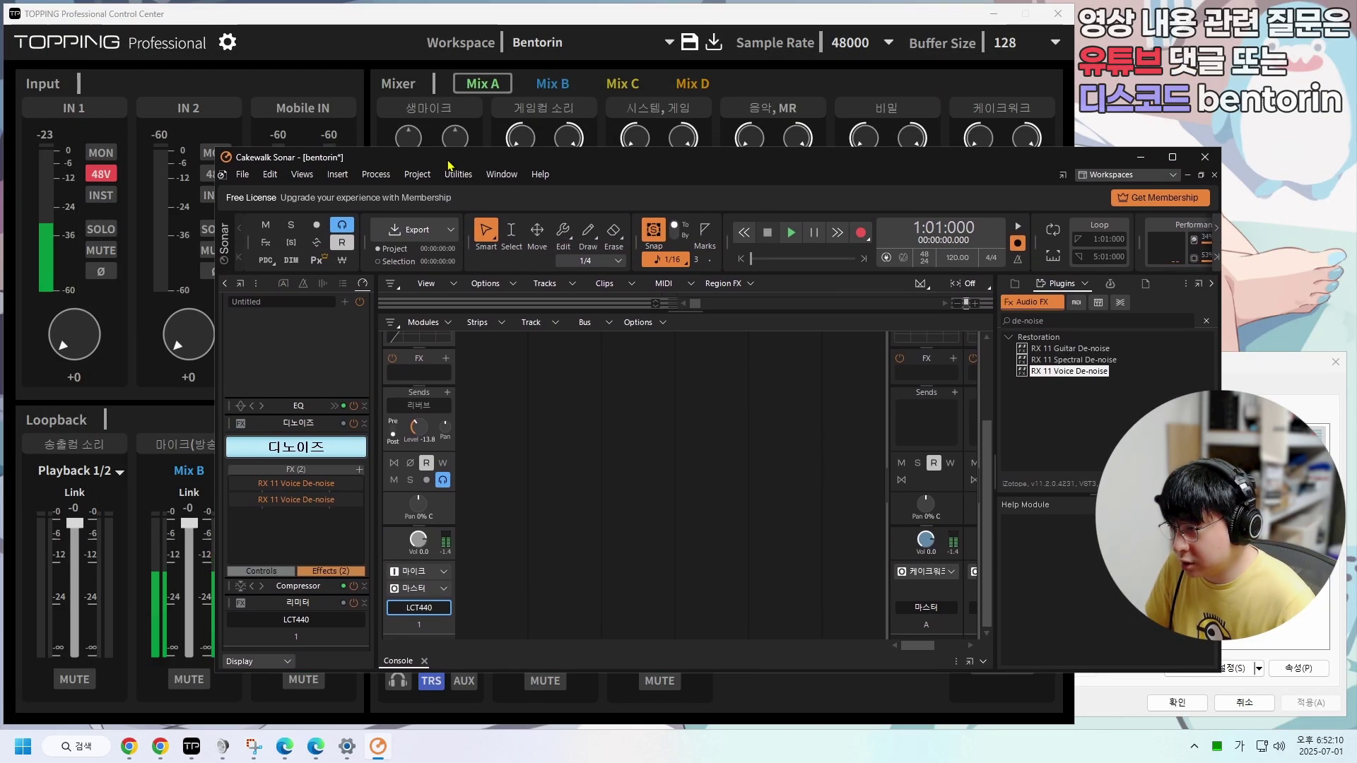
left_click_drag(887, 435, 527, 475)
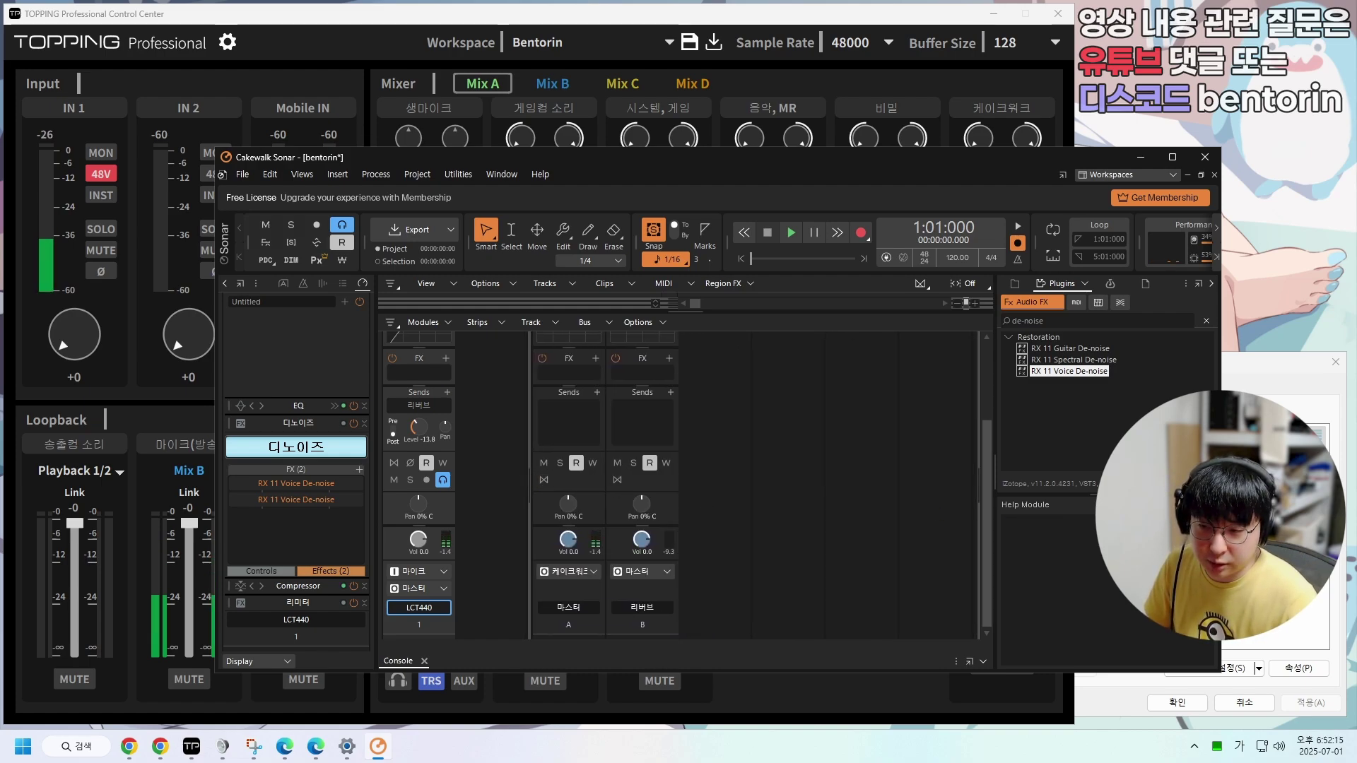
left_click_drag(1221, 488, 889, 487)
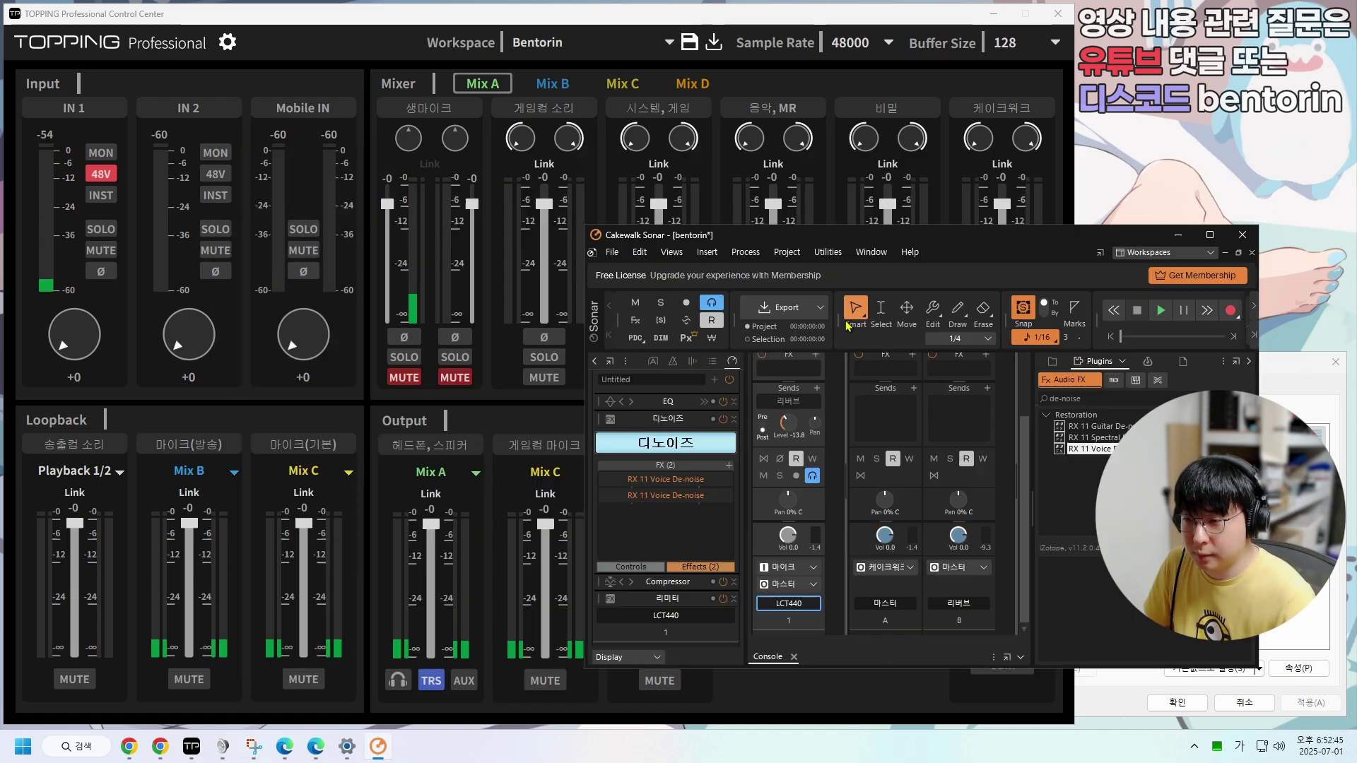
mouse_move(1038, 241)
left_mouse_down()
mouse_move(547, 239)
mouse_move(481, 269)
mouse_move(1024, 254)
left_mouse_up()
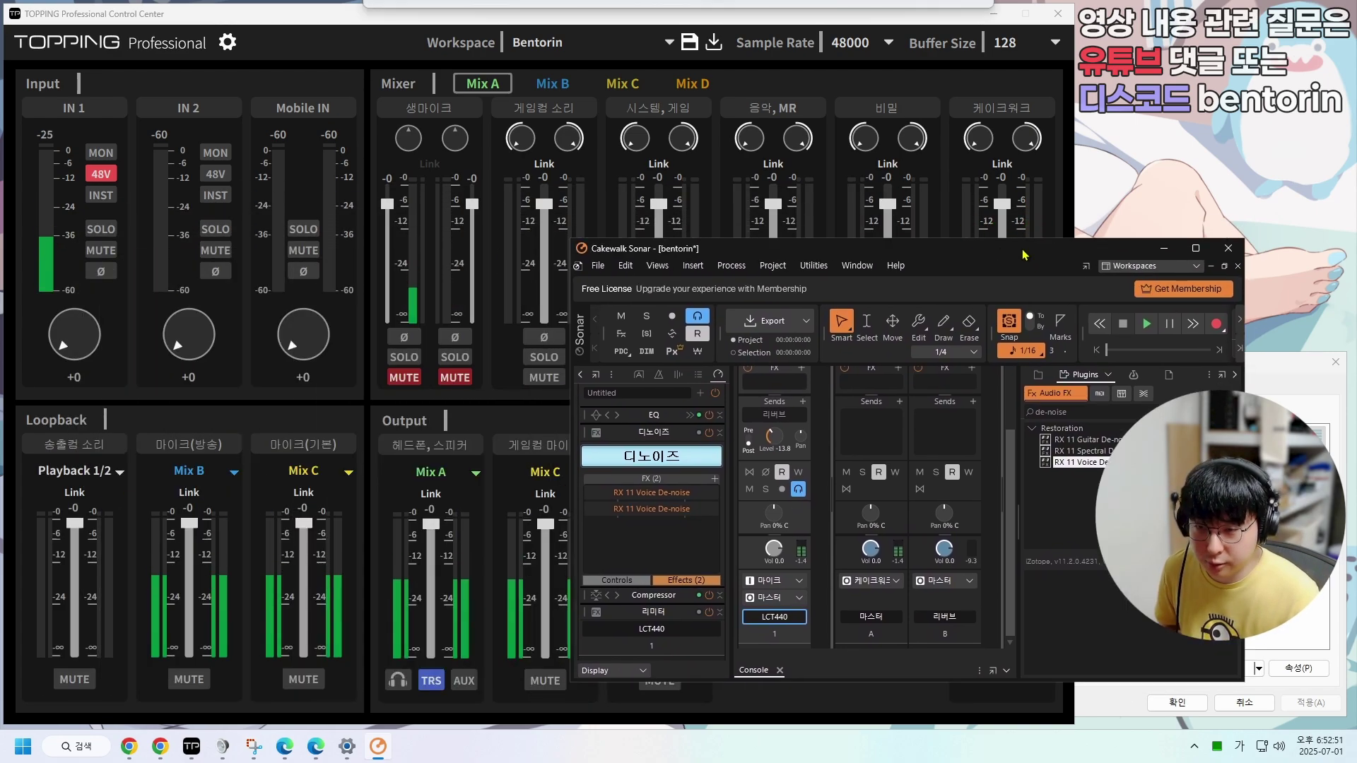
- Minimize and restore the Sonar window, and move it clear of the desktop's centre
left_click(1164, 249)
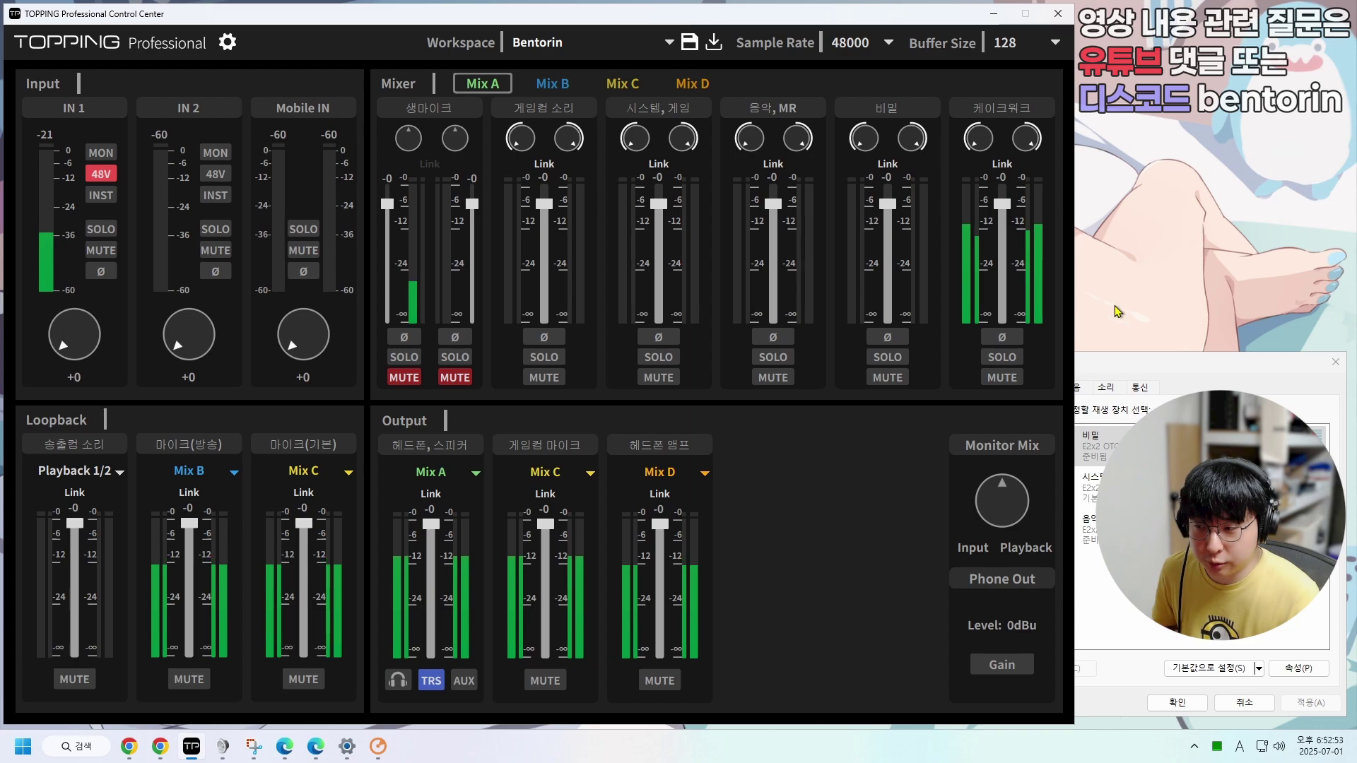
left_click(380, 752)
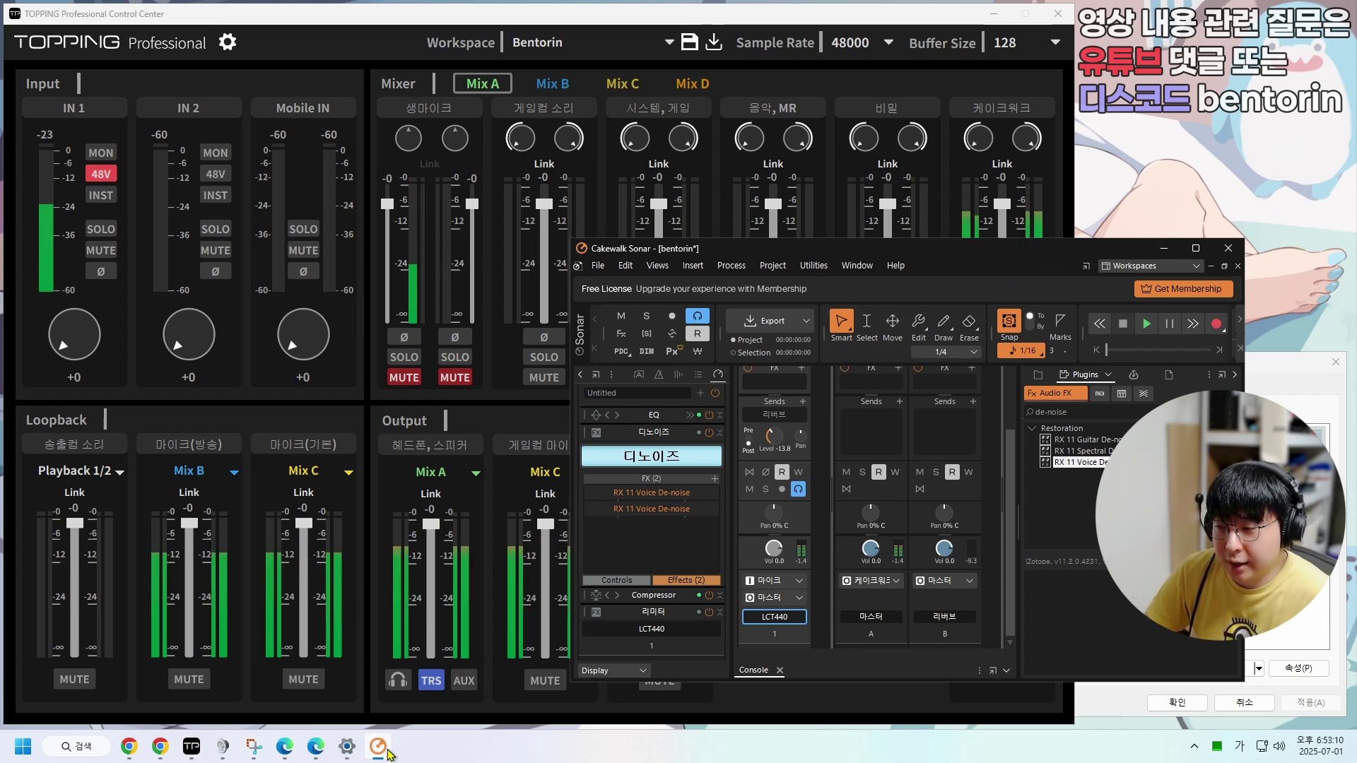
mouse_move(382, 746)
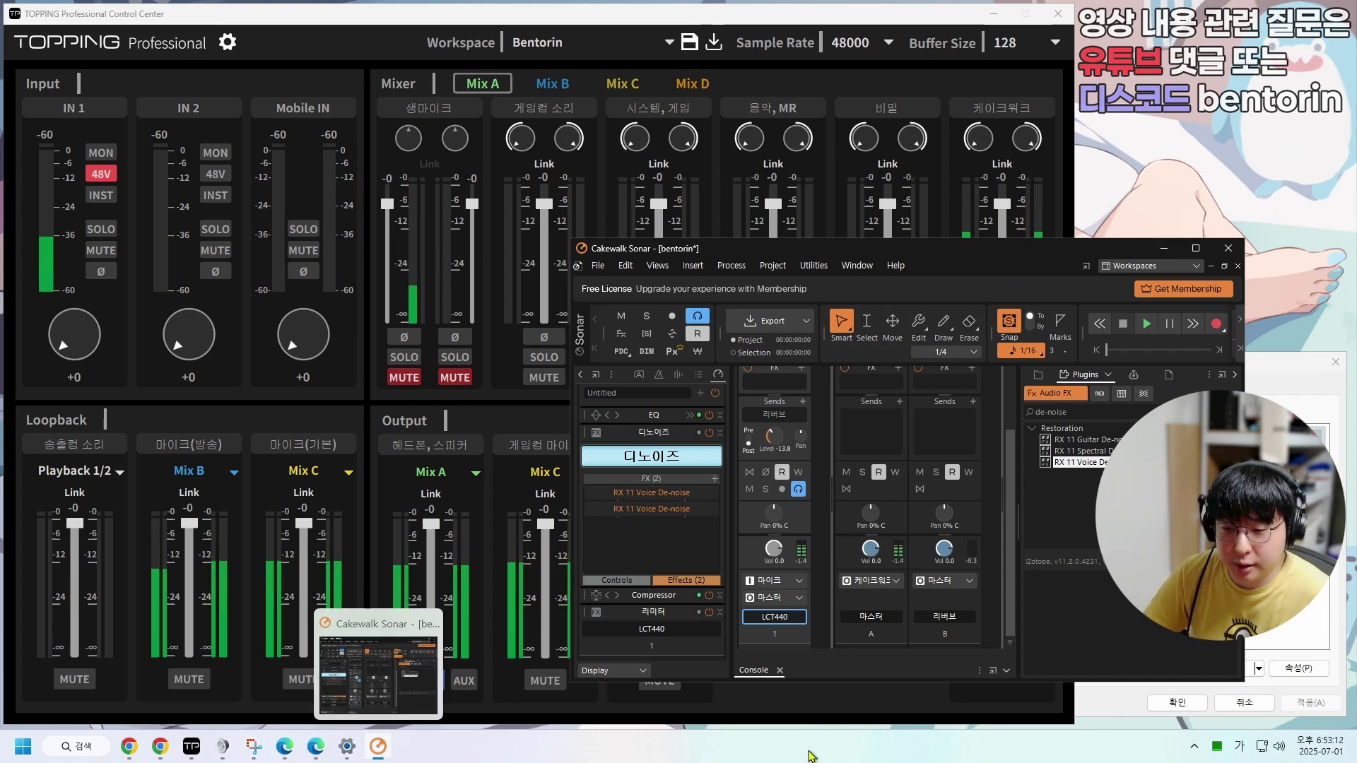
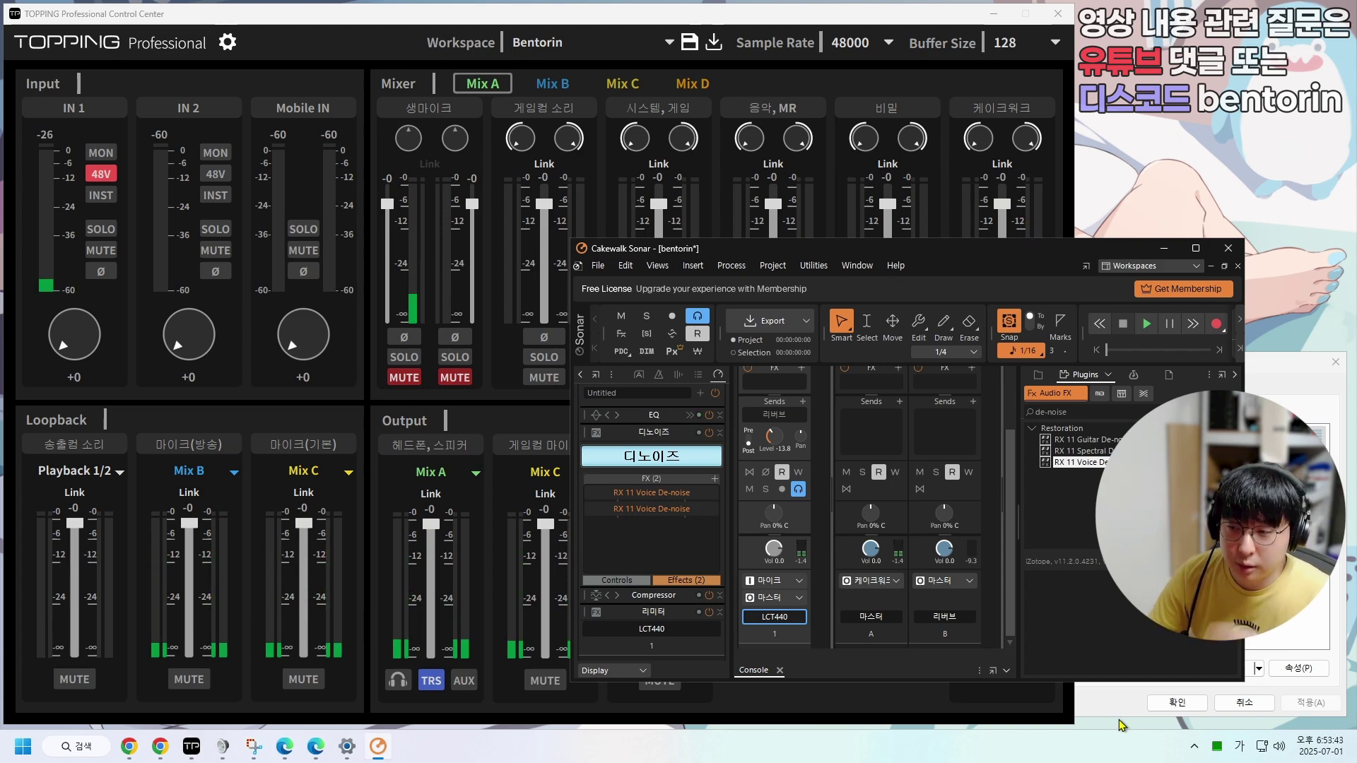
left_click_drag(620, 252, 724, 290)
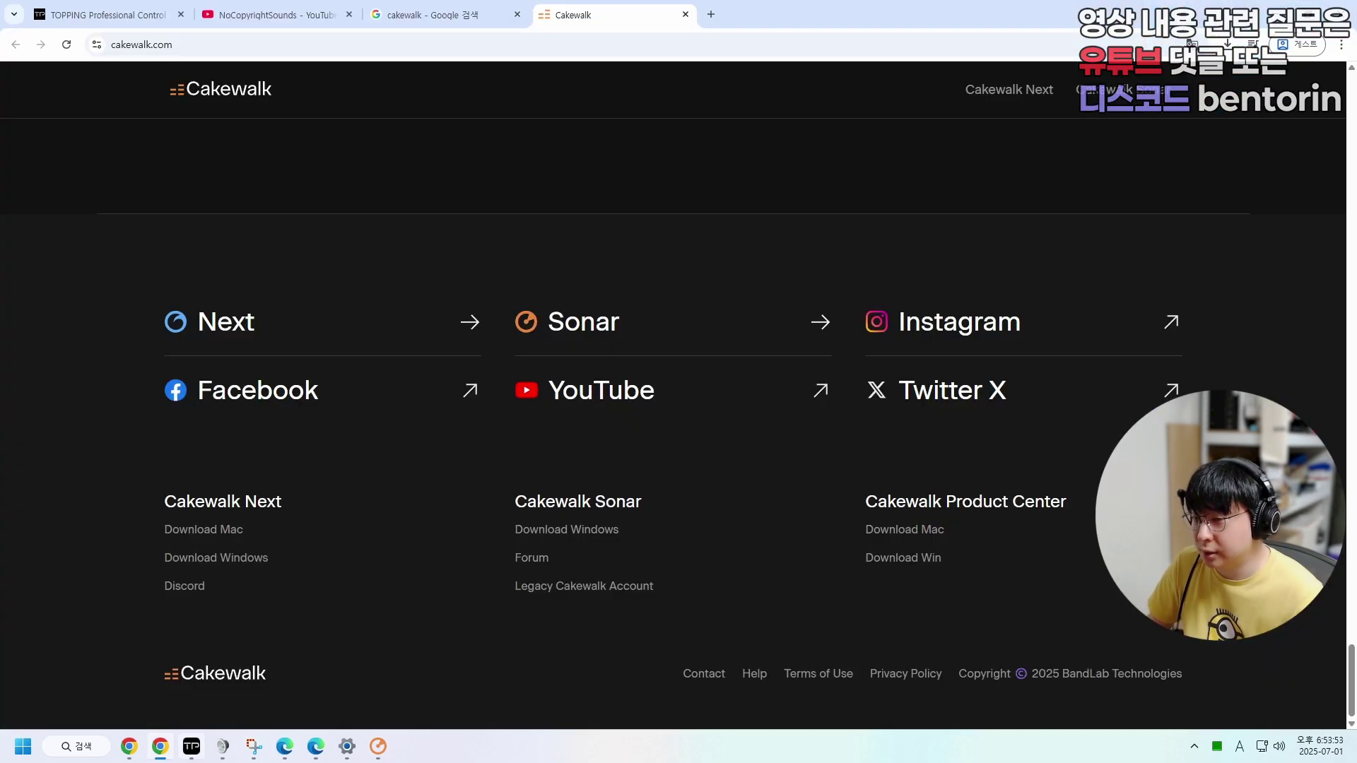
- Switch to Chrome, search Google for "obs studio" and open the official OBS project site
left_click_drag(445, 14, 608, 14)
left_click(617, 97)
type("obs studio")
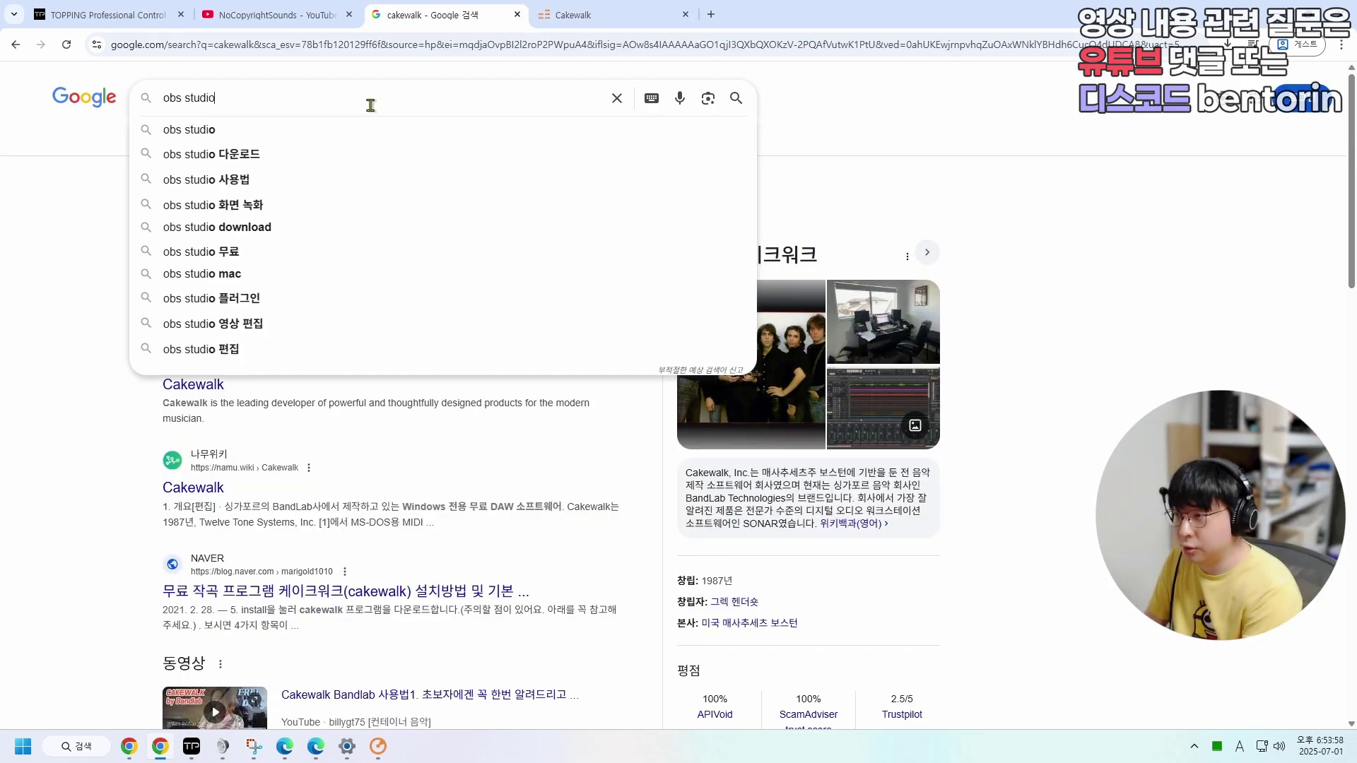
key("Return")
left_click(220, 223)
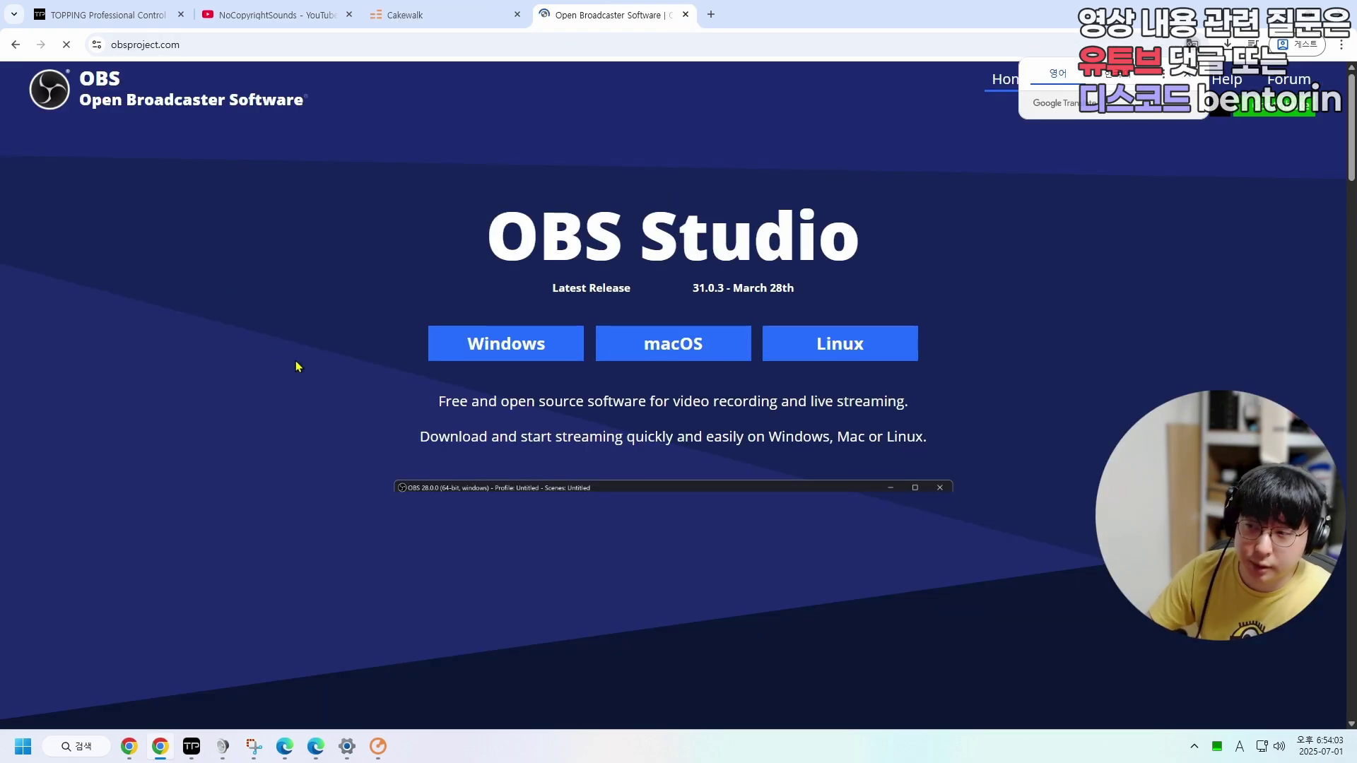
- Download the OBS Studio 31.0.3 Windows installer and install the program, without launching it from the setup
left_click(520, 349)
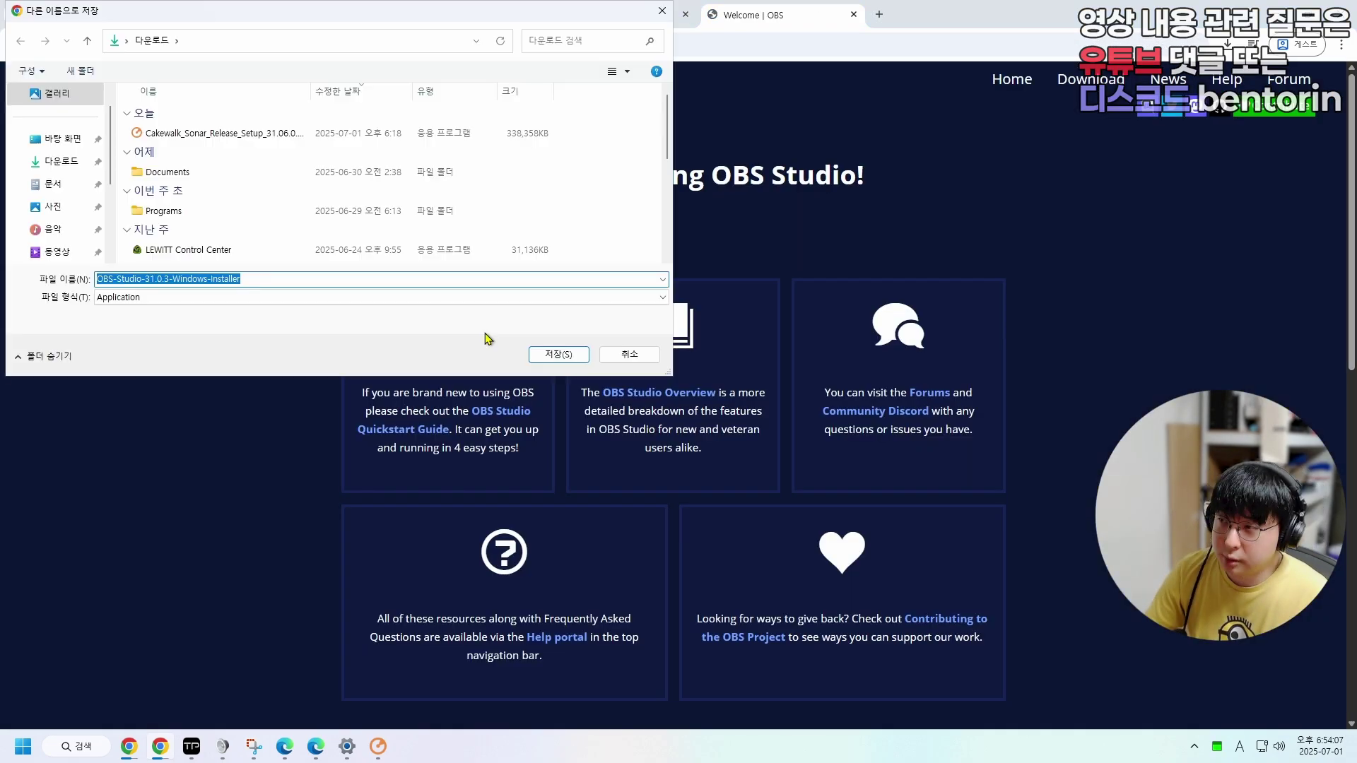
left_click(552, 355)
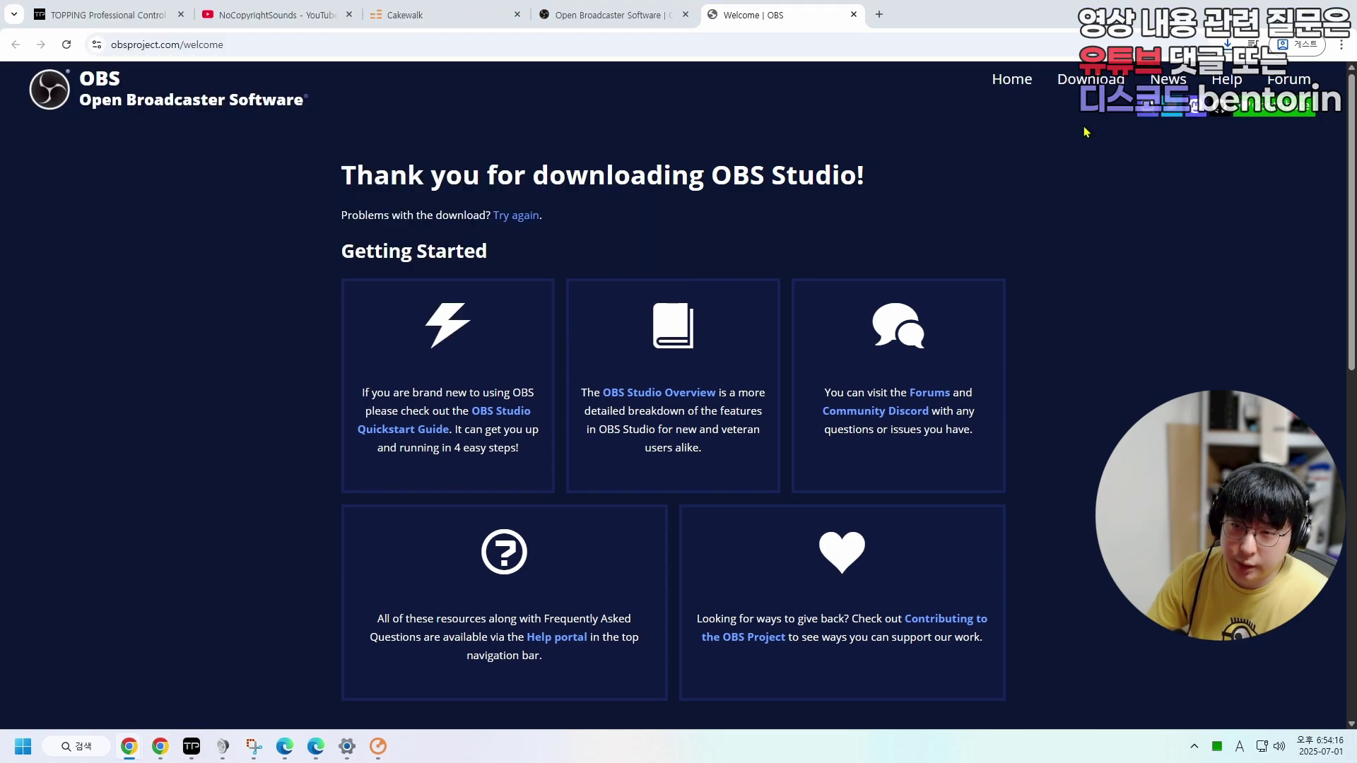
left_click(753, 484)
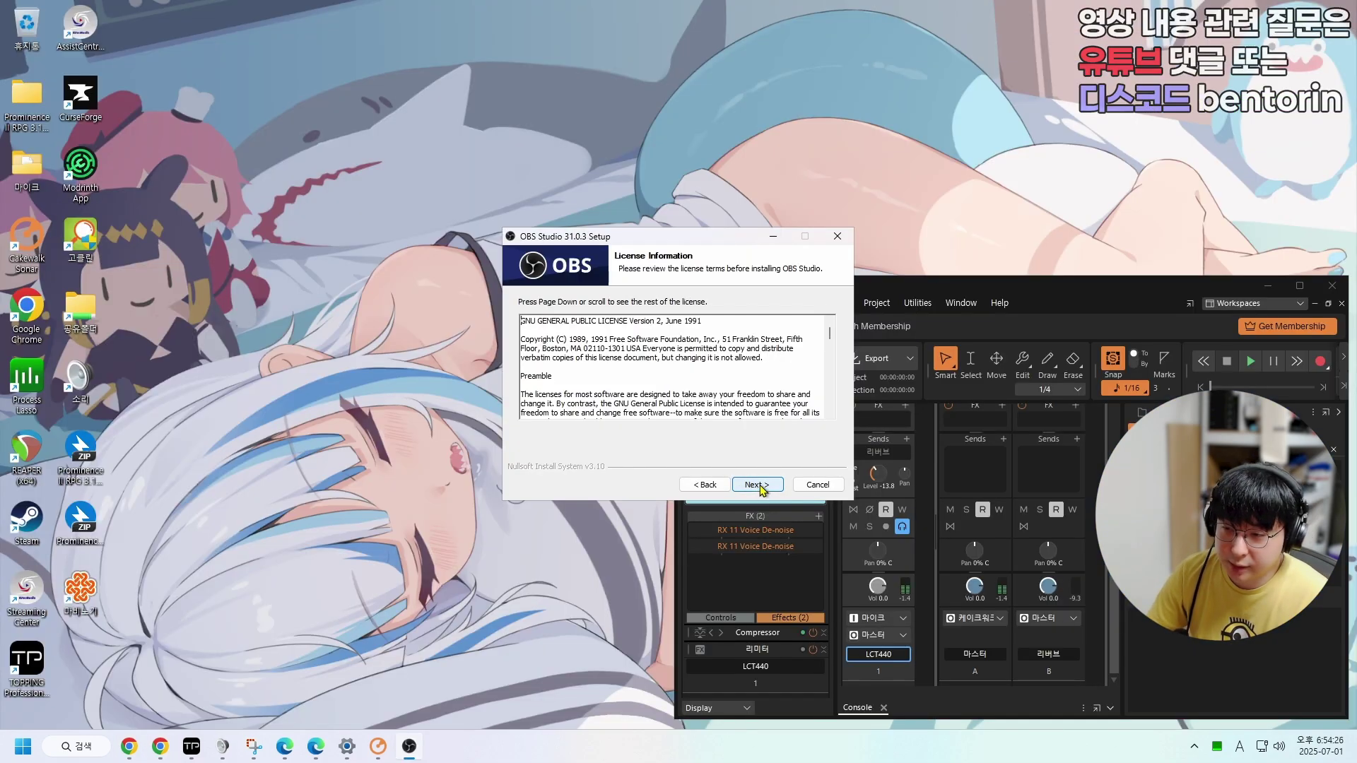
left_click(757, 484)
left_click(757, 485)
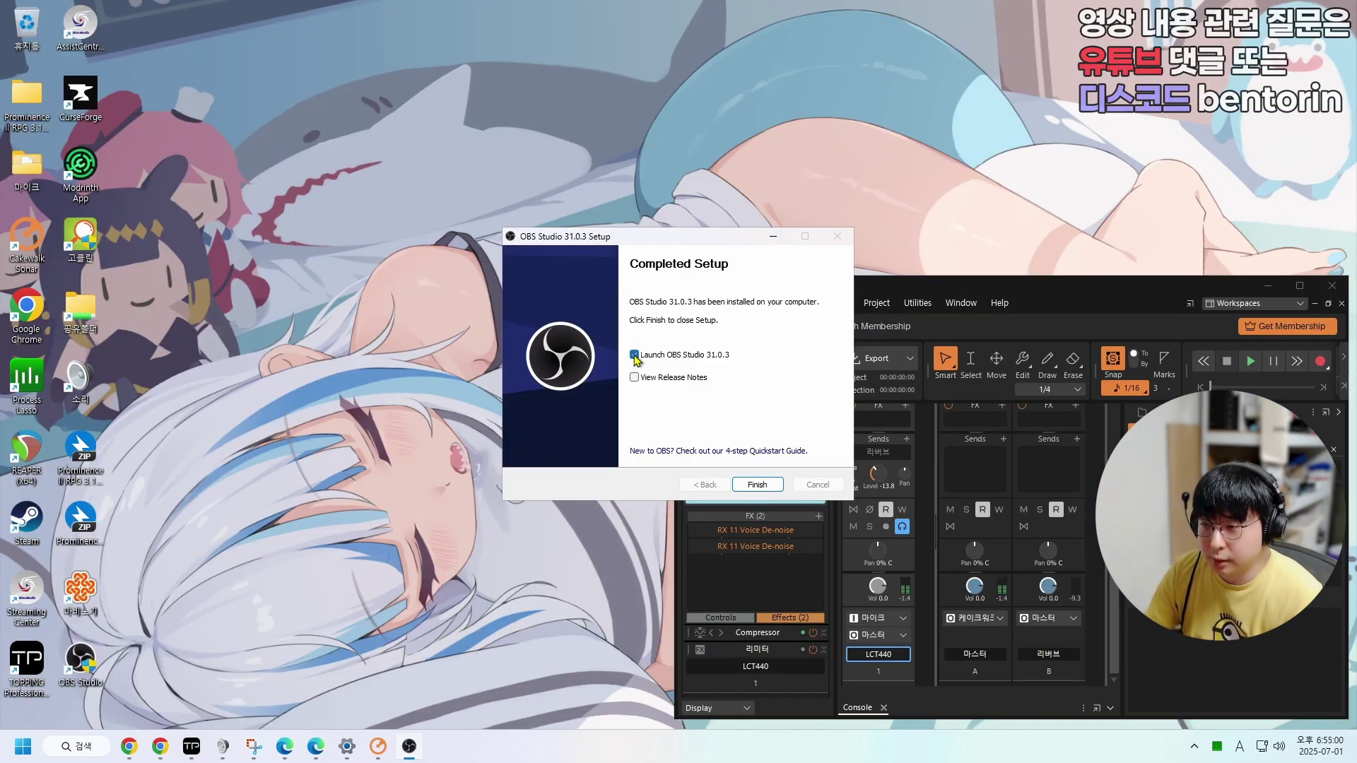
left_click(756, 485)
- Run OBS Studio as administrator from its desktop shortcut, skipping the 31.0.4 update and dismissing the configuration wizard
left_click(84, 664)
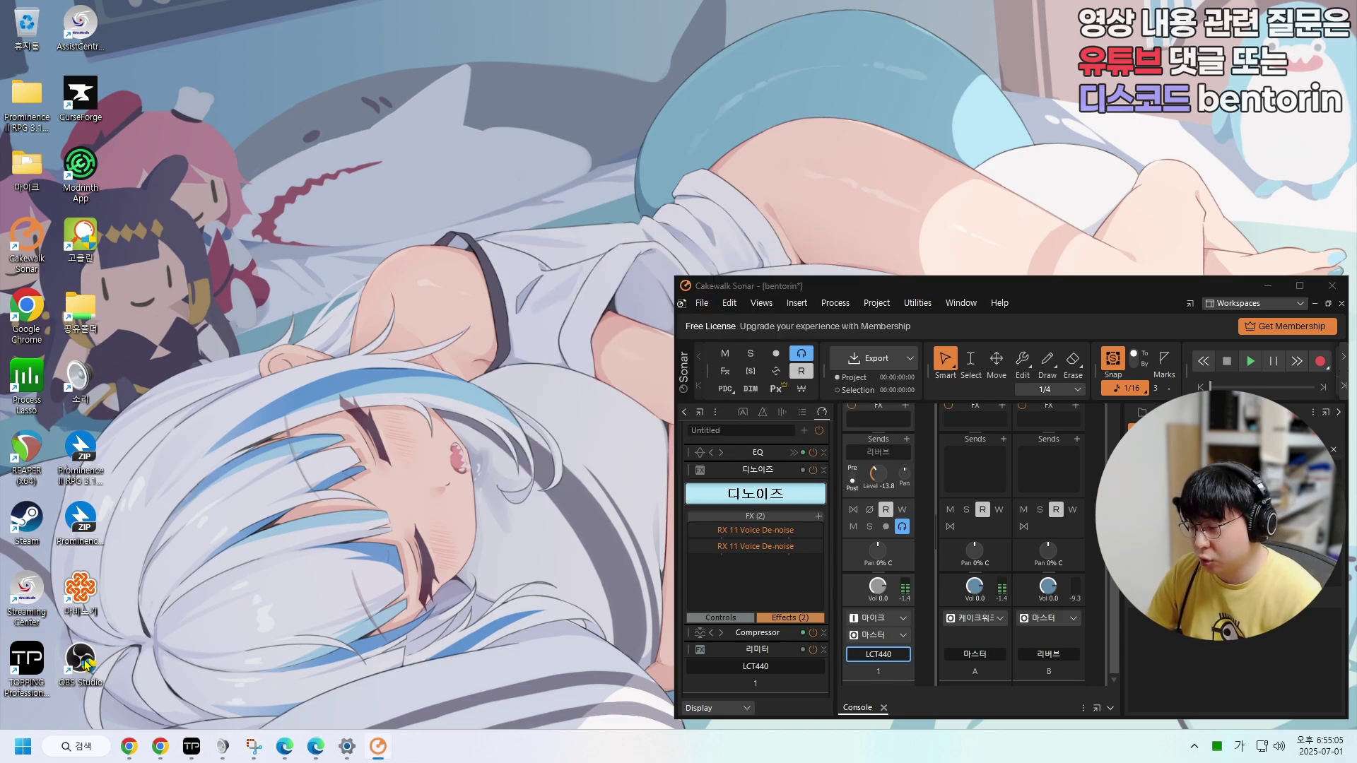
right_click(85, 664)
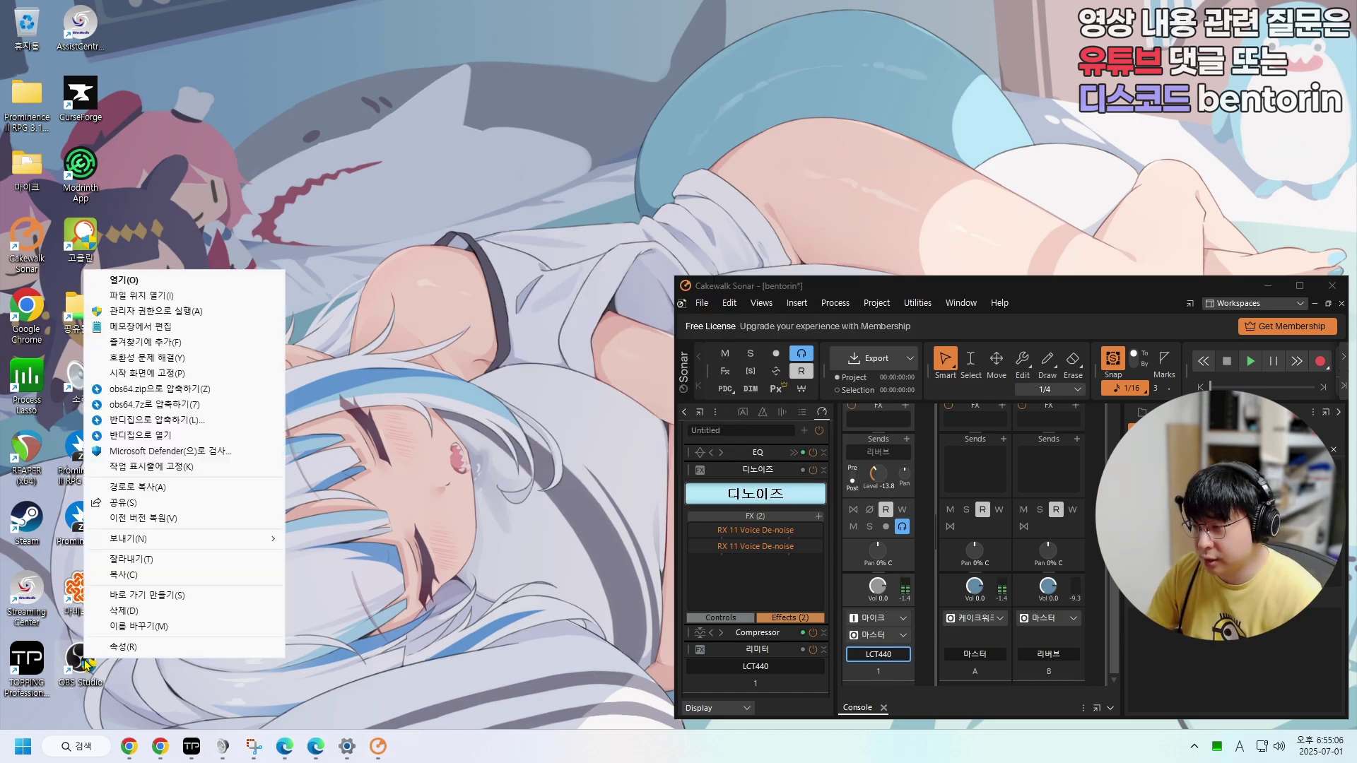
left_click(212, 316)
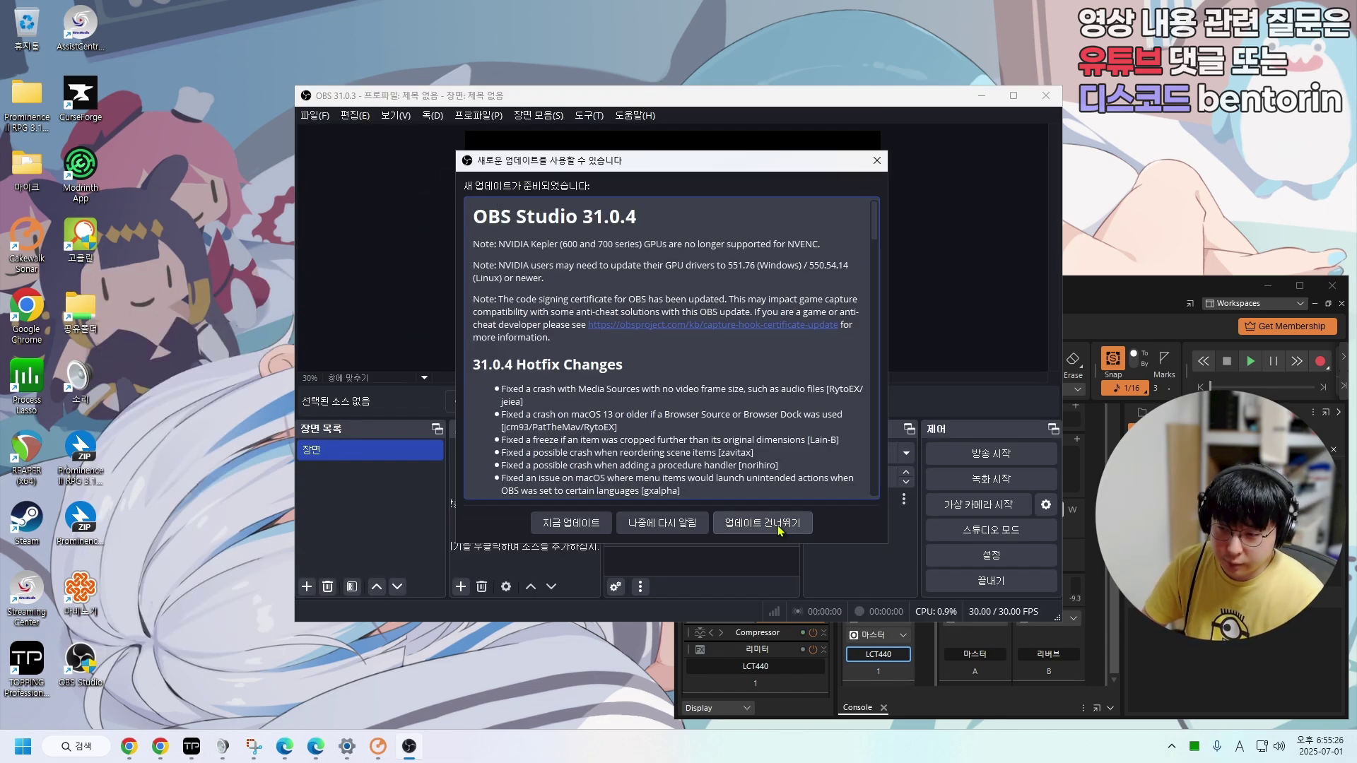
left_click(762, 523)
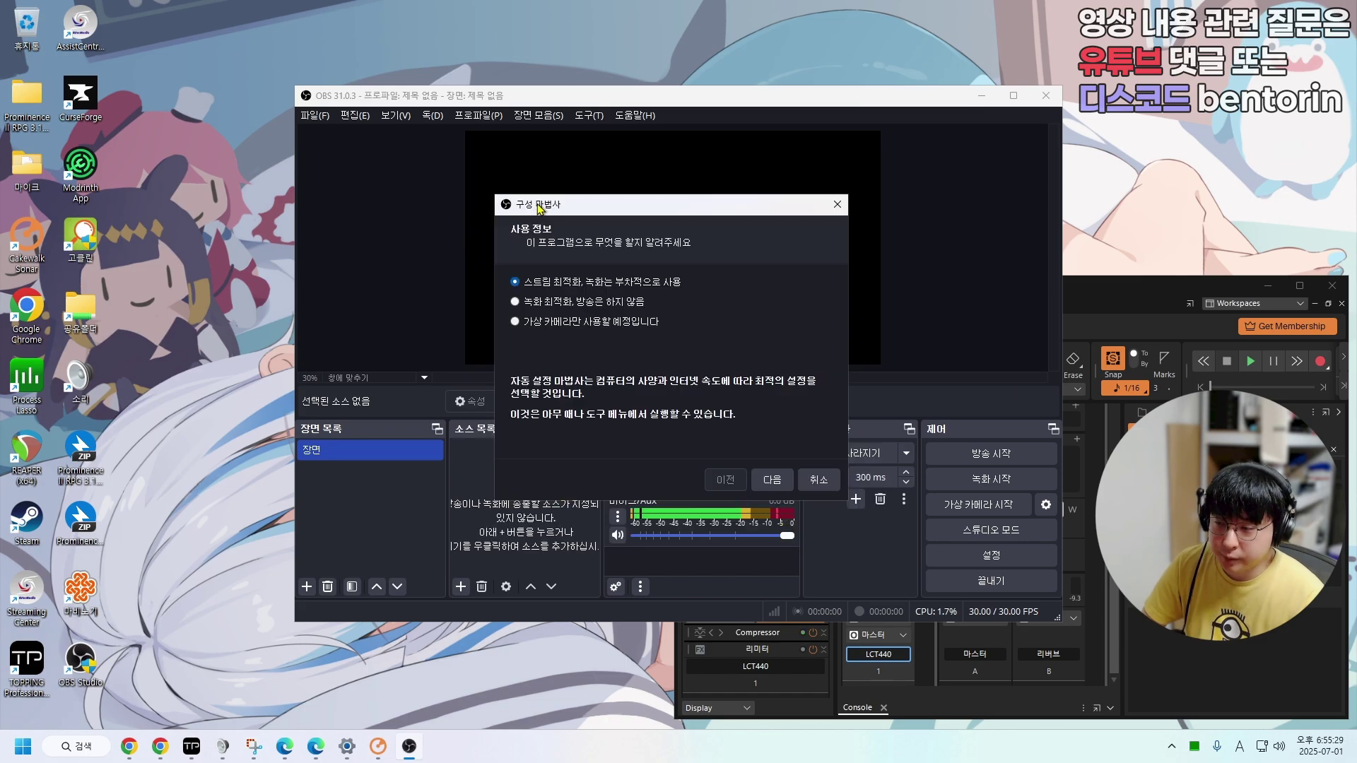
left_click(836, 206)
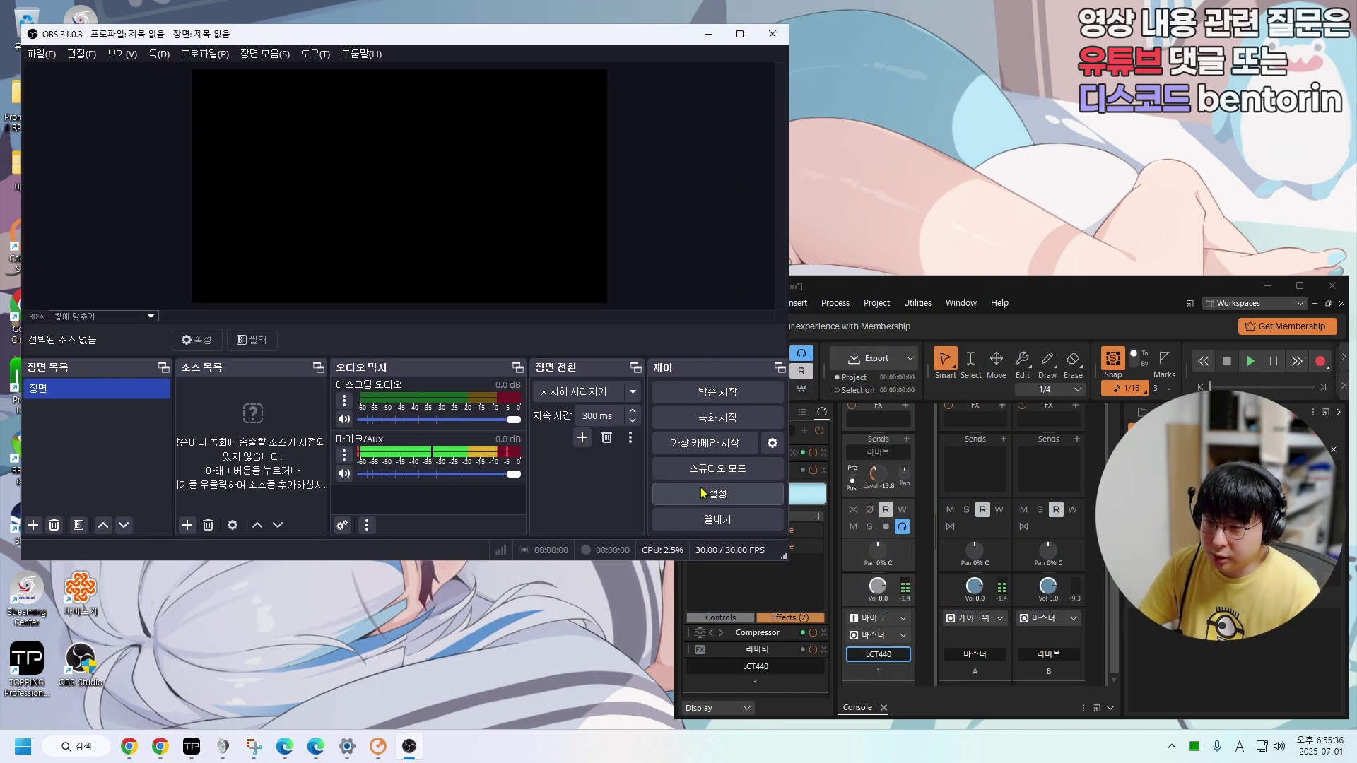
- Open the OBS settings and enable hiding OBS windows from screen capture, dismissing the explanatory notice
left_click(708, 496)
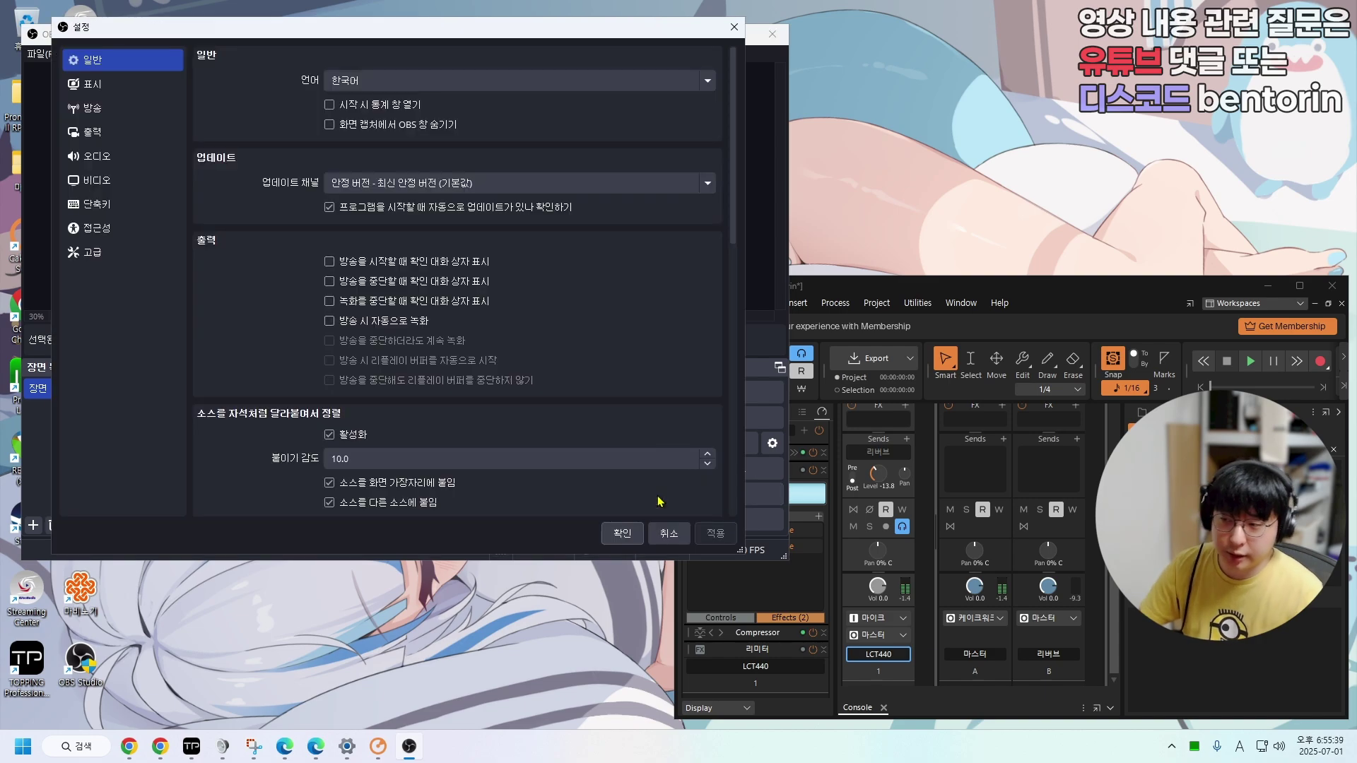
left_click(329, 126)
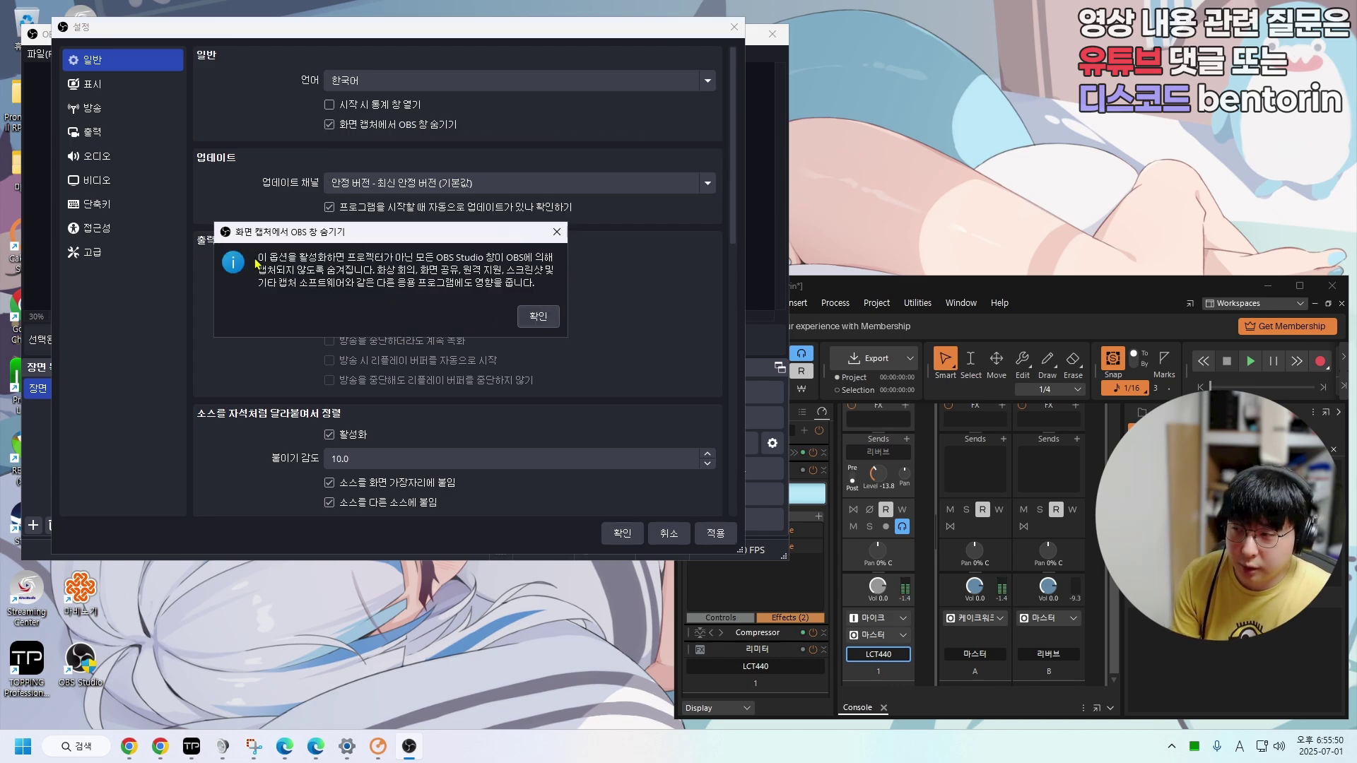
left_click(557, 232)
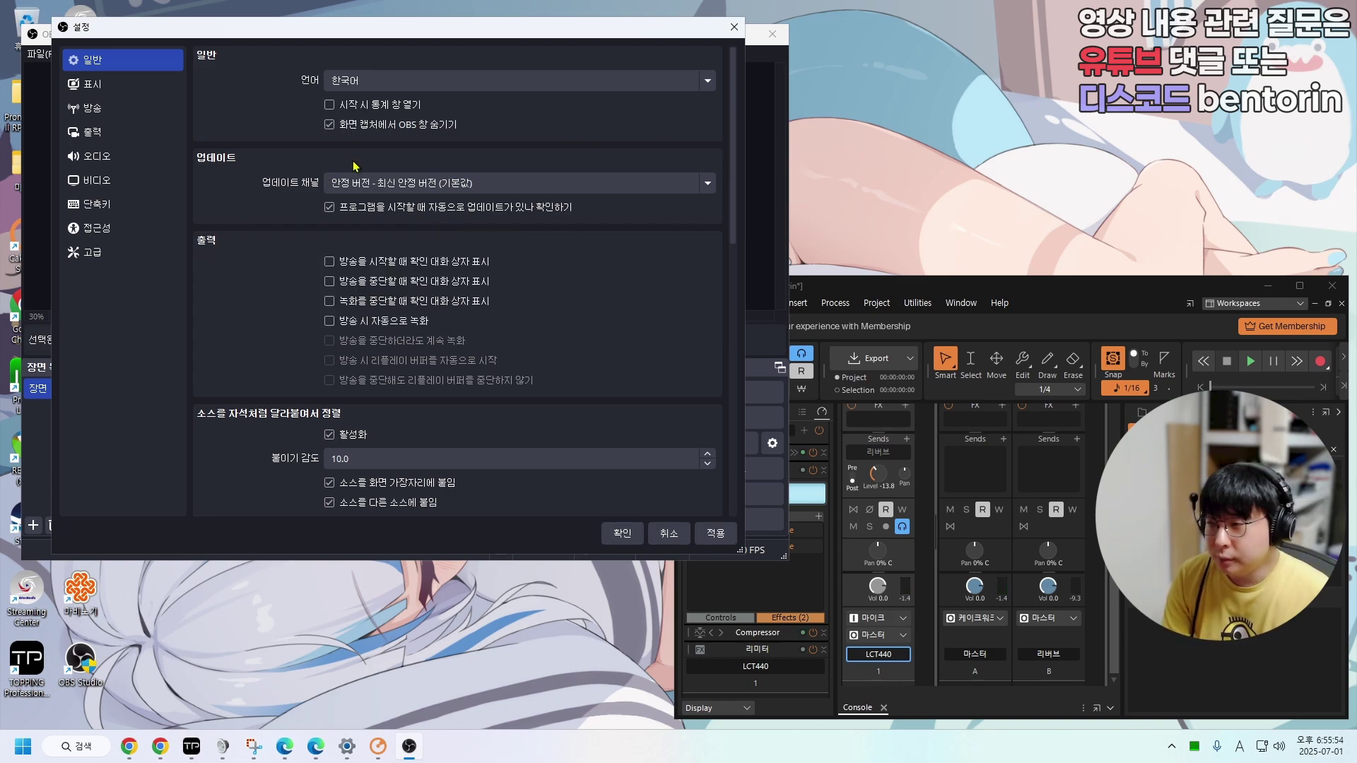
mouse_move(485, 138)
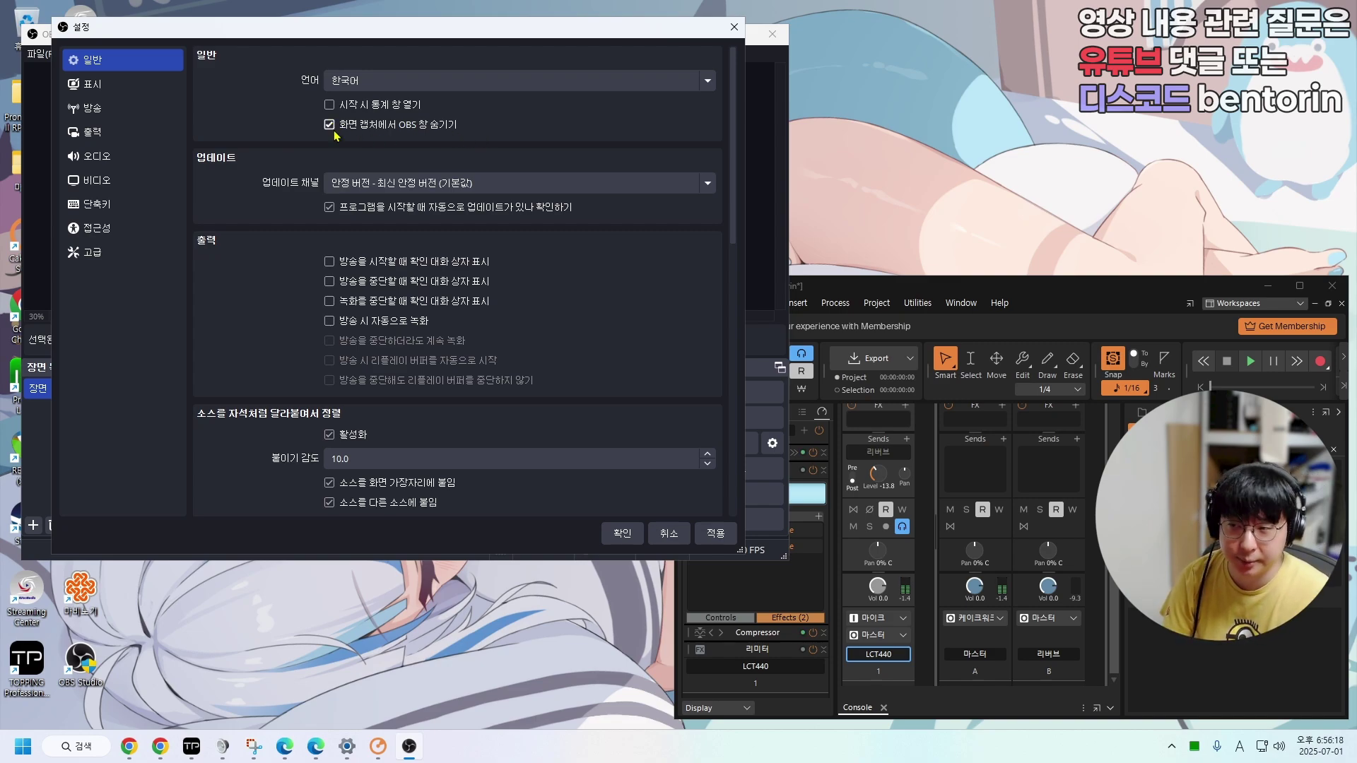
scroll(336, 136, "down", 10)
- Set the appearance style of the Yami theme to Light
left_click(92, 83)
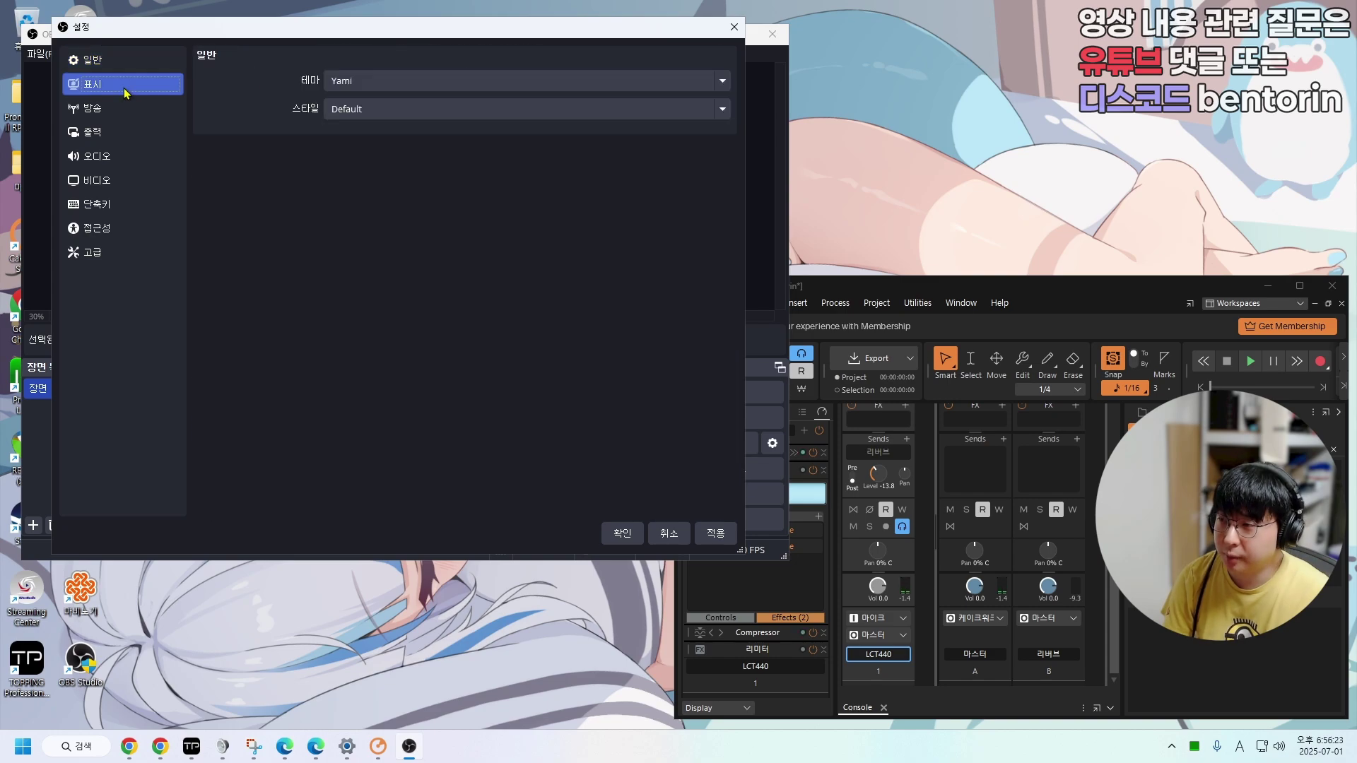
left_click(338, 112)
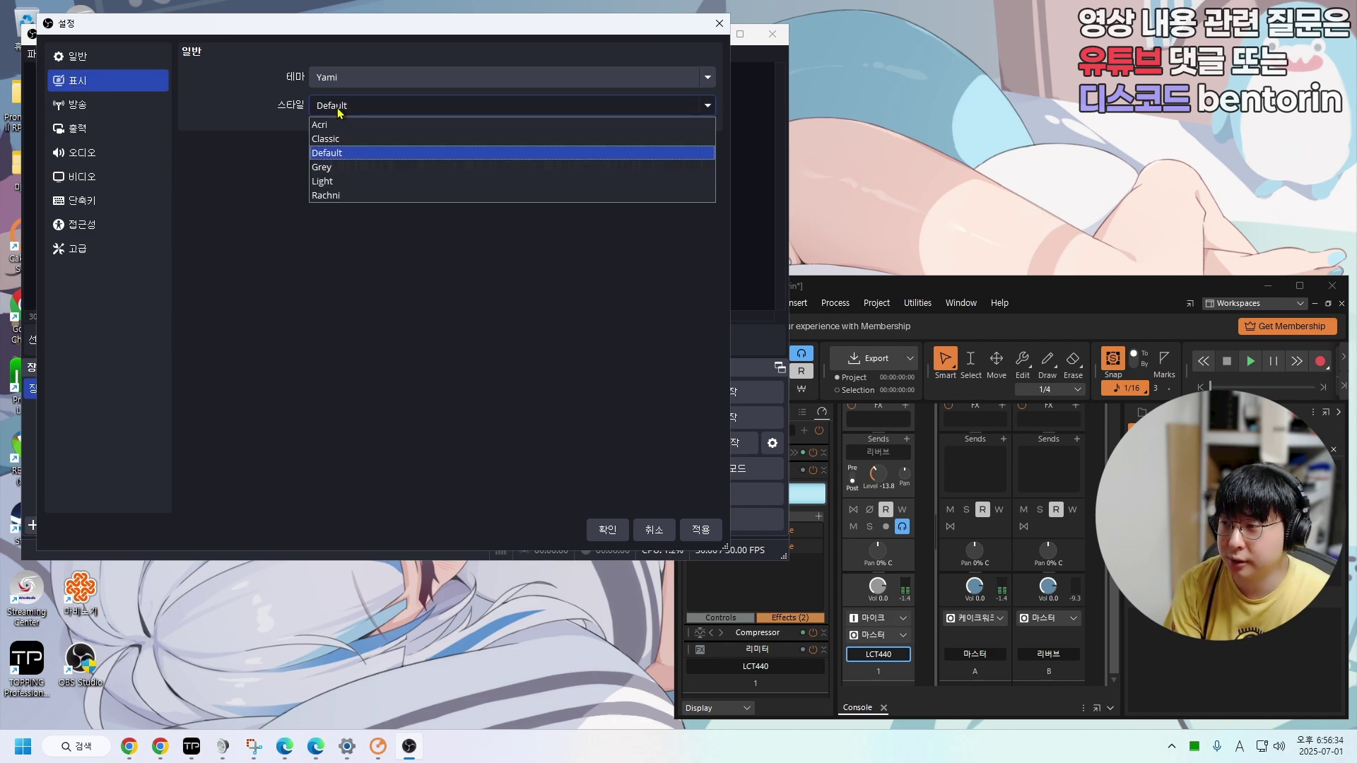
left_click(331, 185)
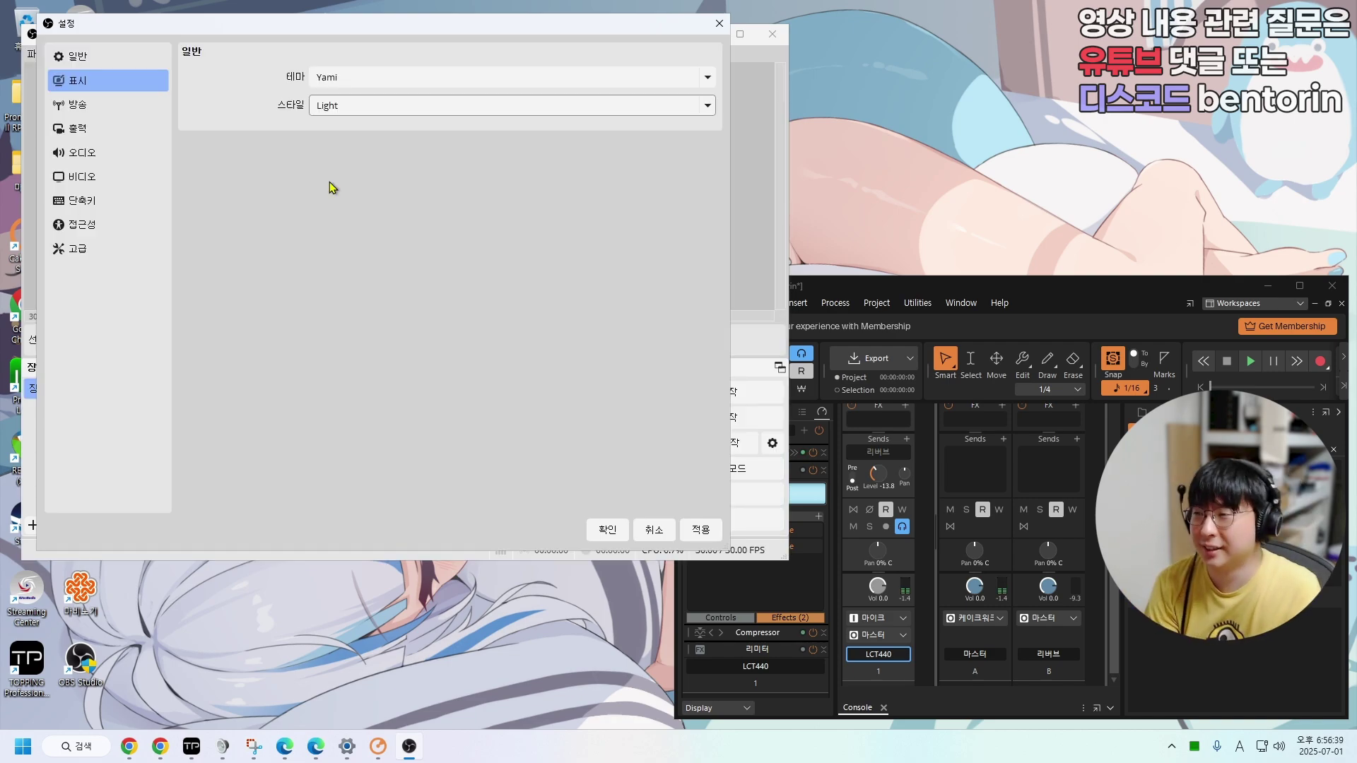
- Go past the streaming service settings to the output settings and set the output mode to Advanced (고급)
left_click(136, 106)
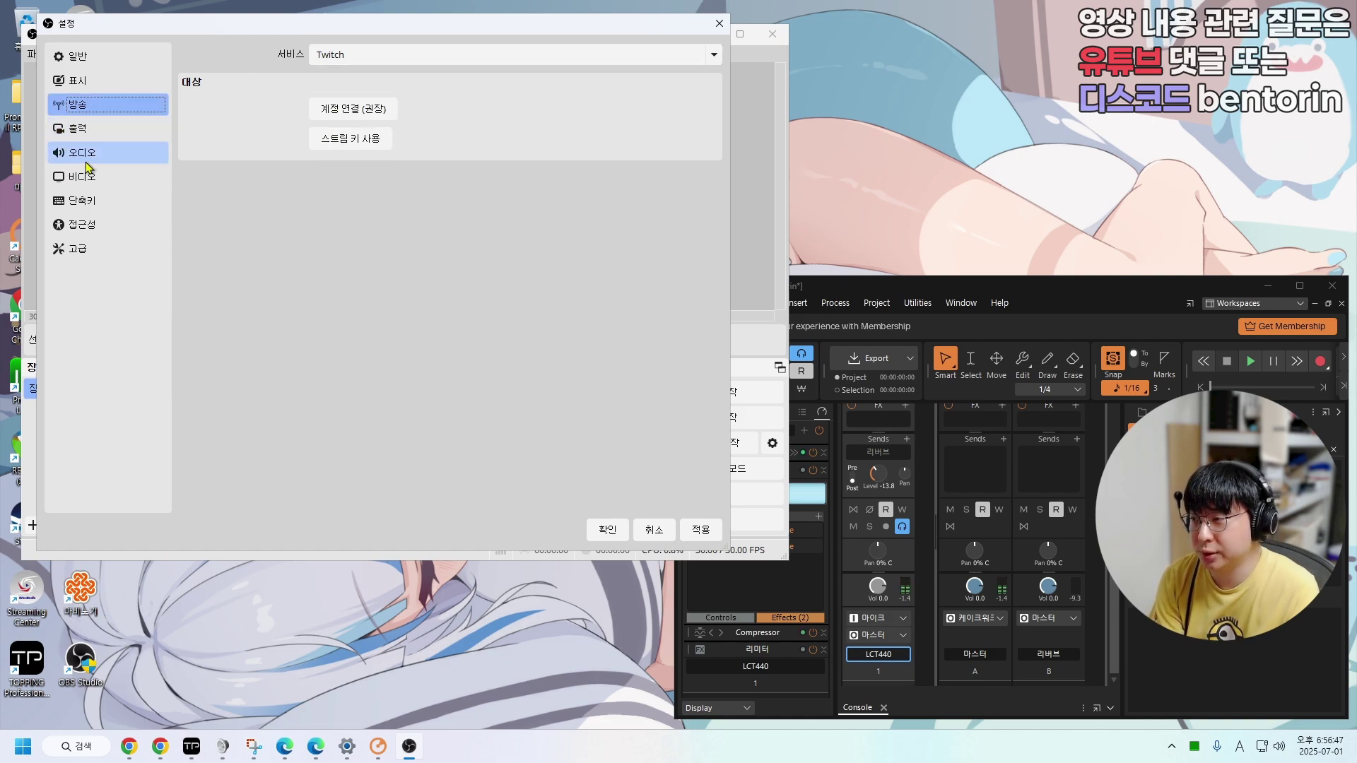
left_click(79, 131)
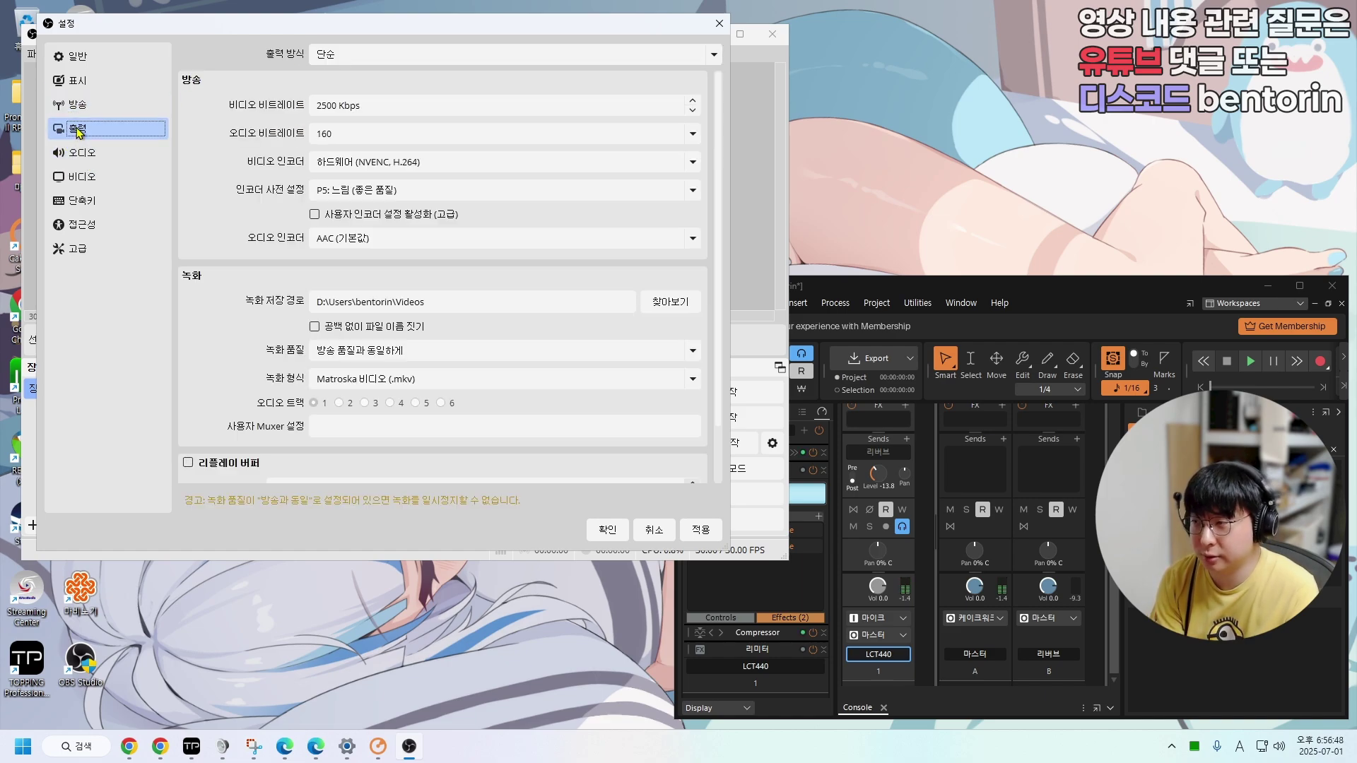
left_click(330, 55)
left_click(323, 88)
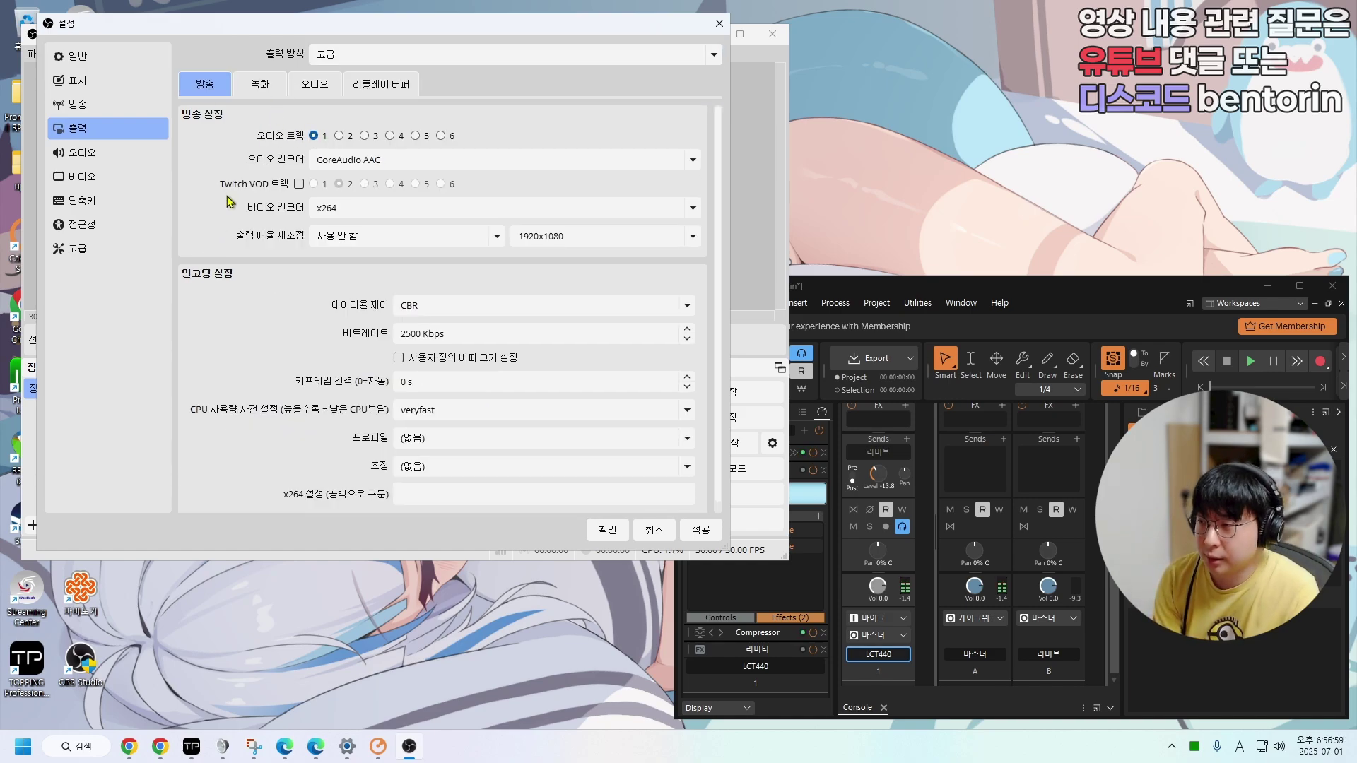
- Try FFmpeg AAC as the streaming audio encoder and return it to CoreAudio AAC
left_click(339, 164)
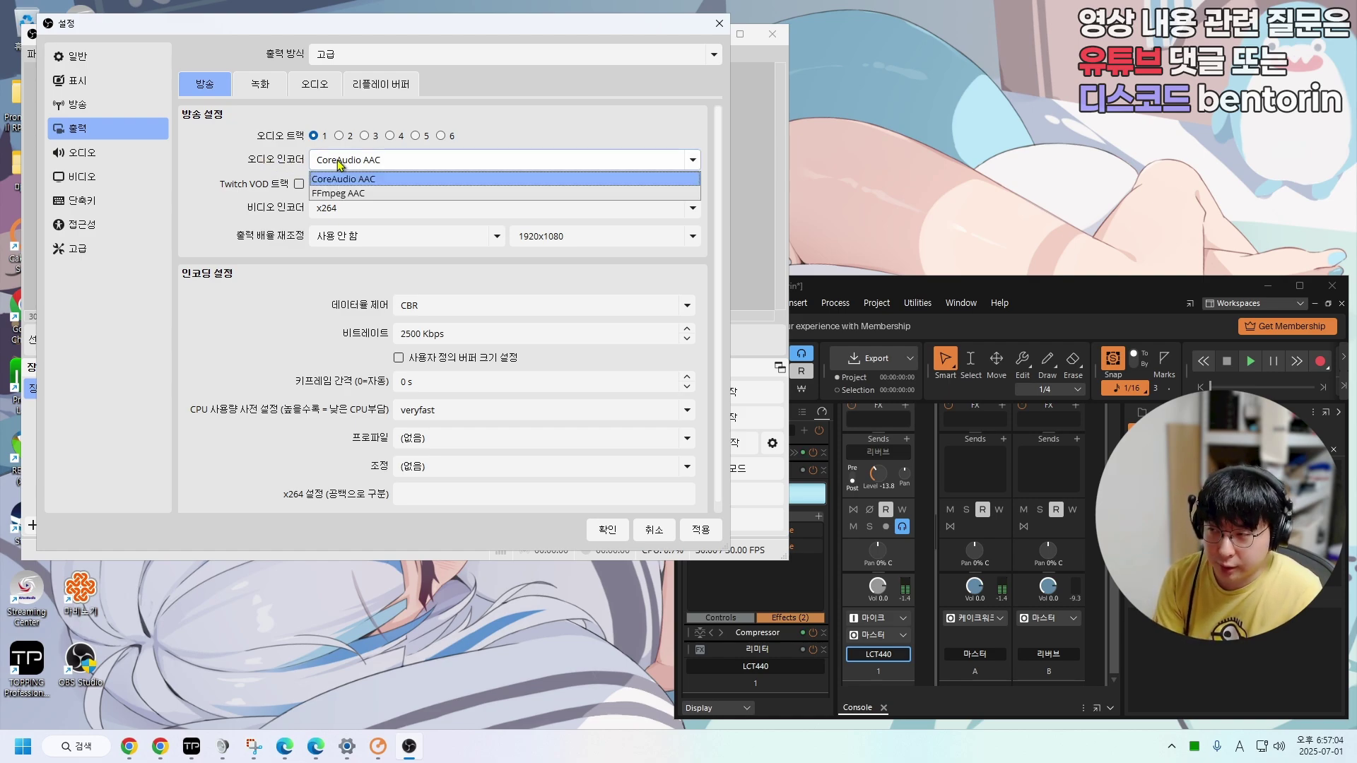
left_click(344, 195)
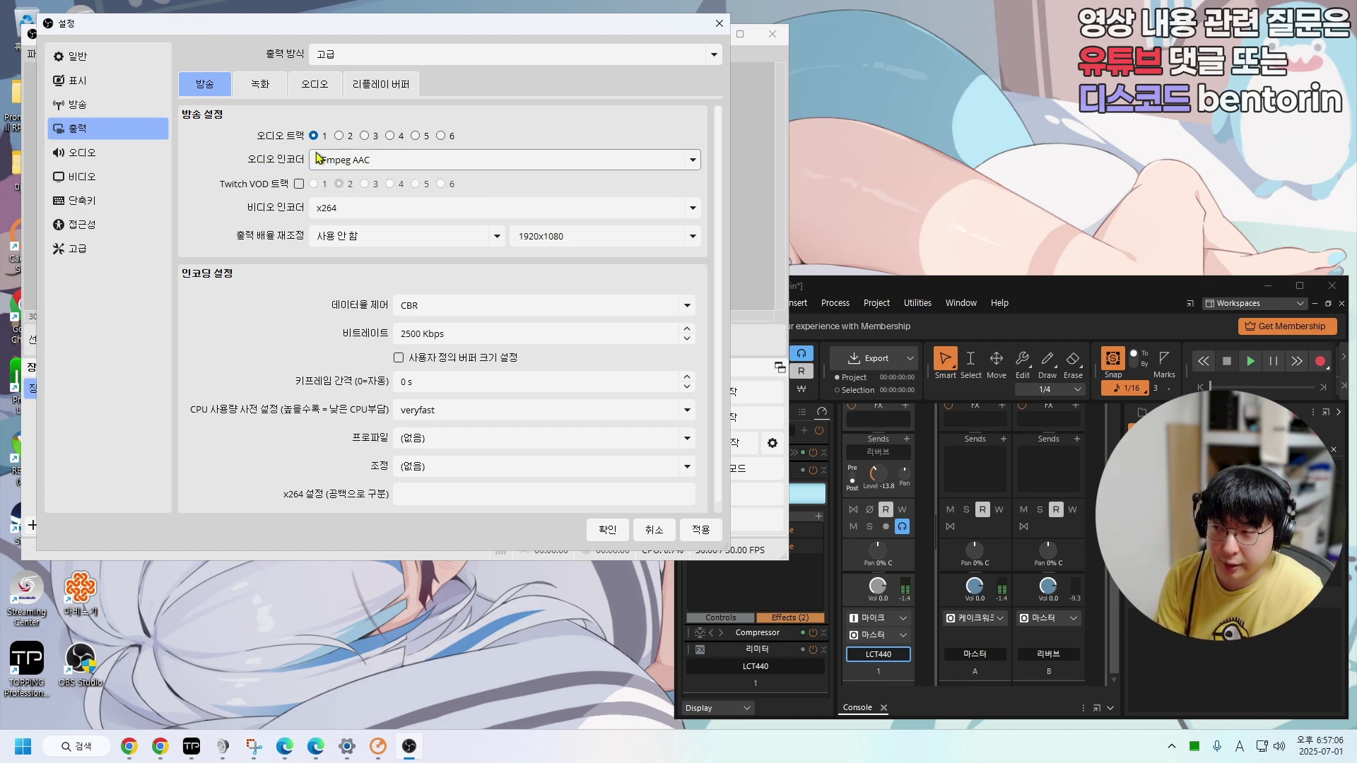
left_click(320, 159)
left_click(329, 185)
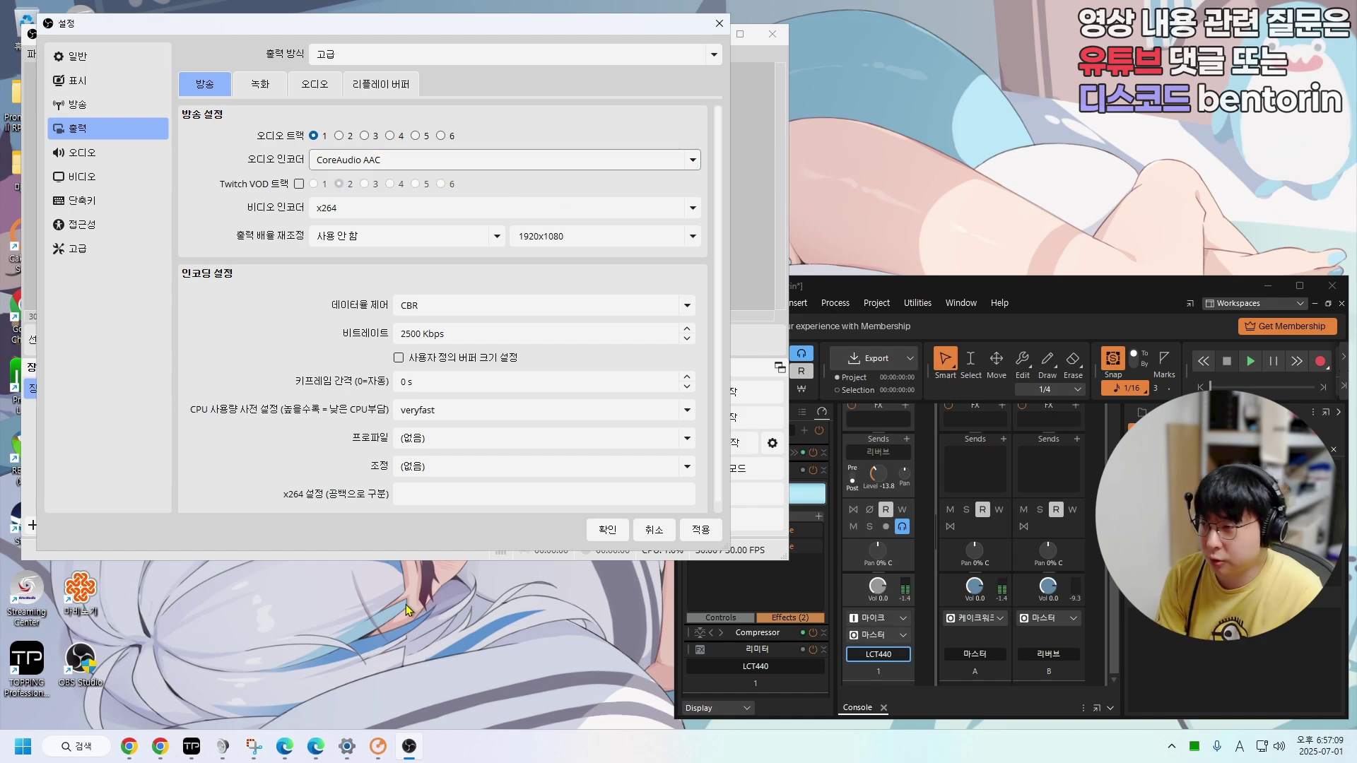
- Switch to Chrome, search Google for "itunes", open Apple's iTunes page and choose the Windows version among the other versions
left_click(160, 746)
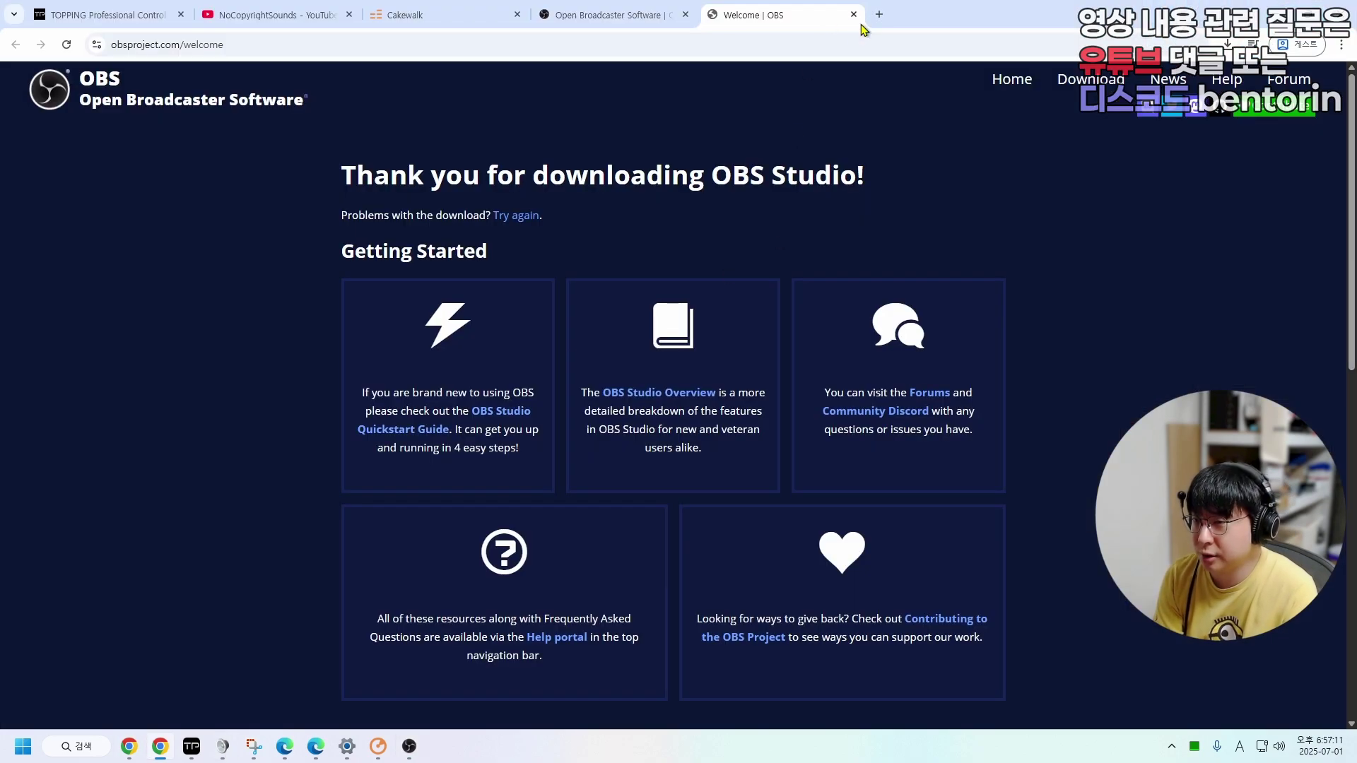
left_click(854, 44)
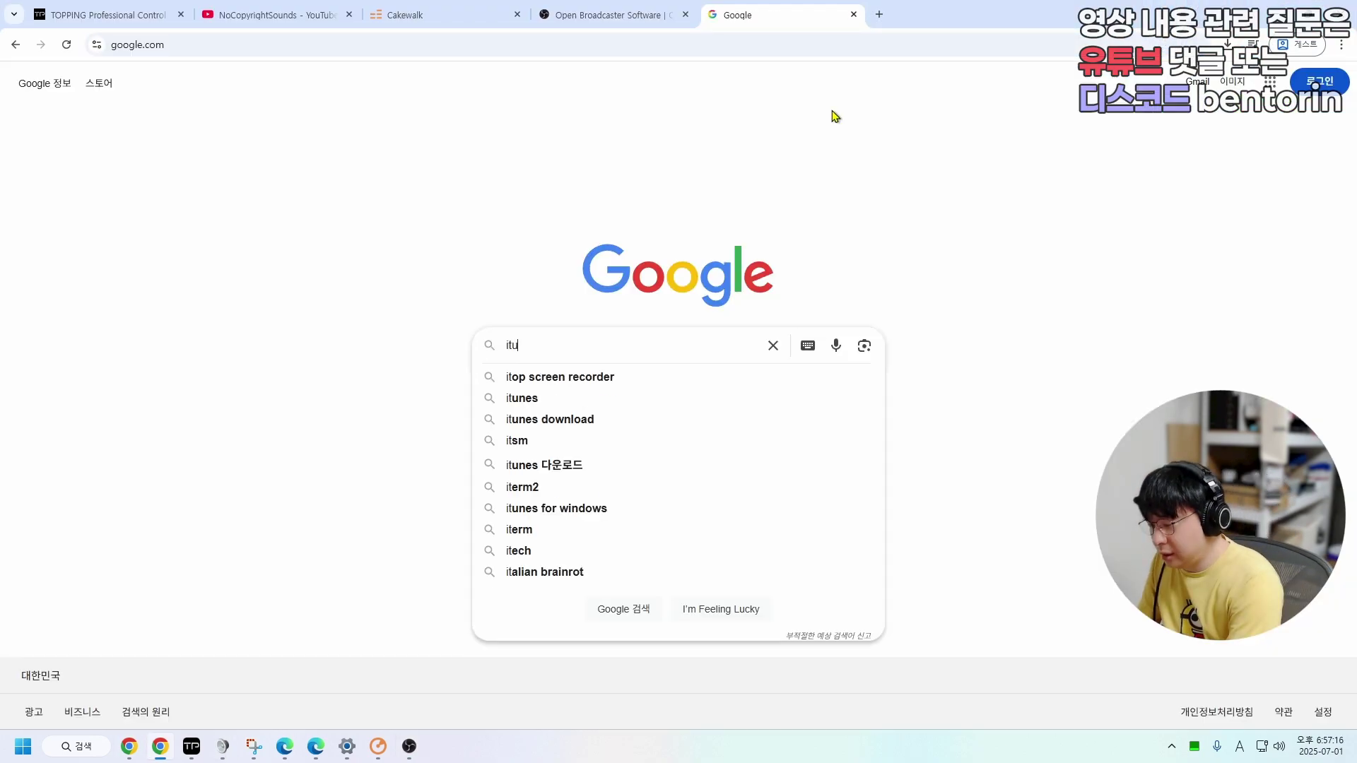
type("unes")
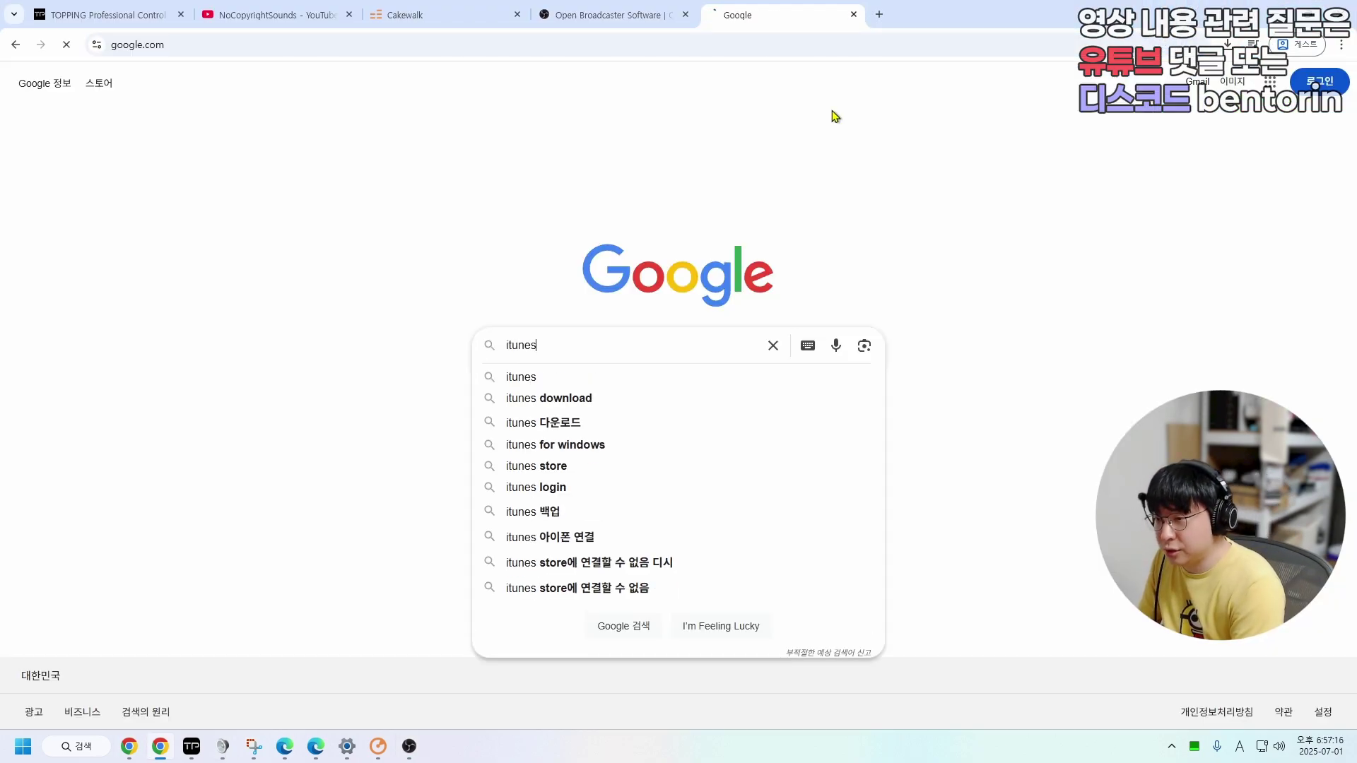
key("Return")
left_click(292, 213)
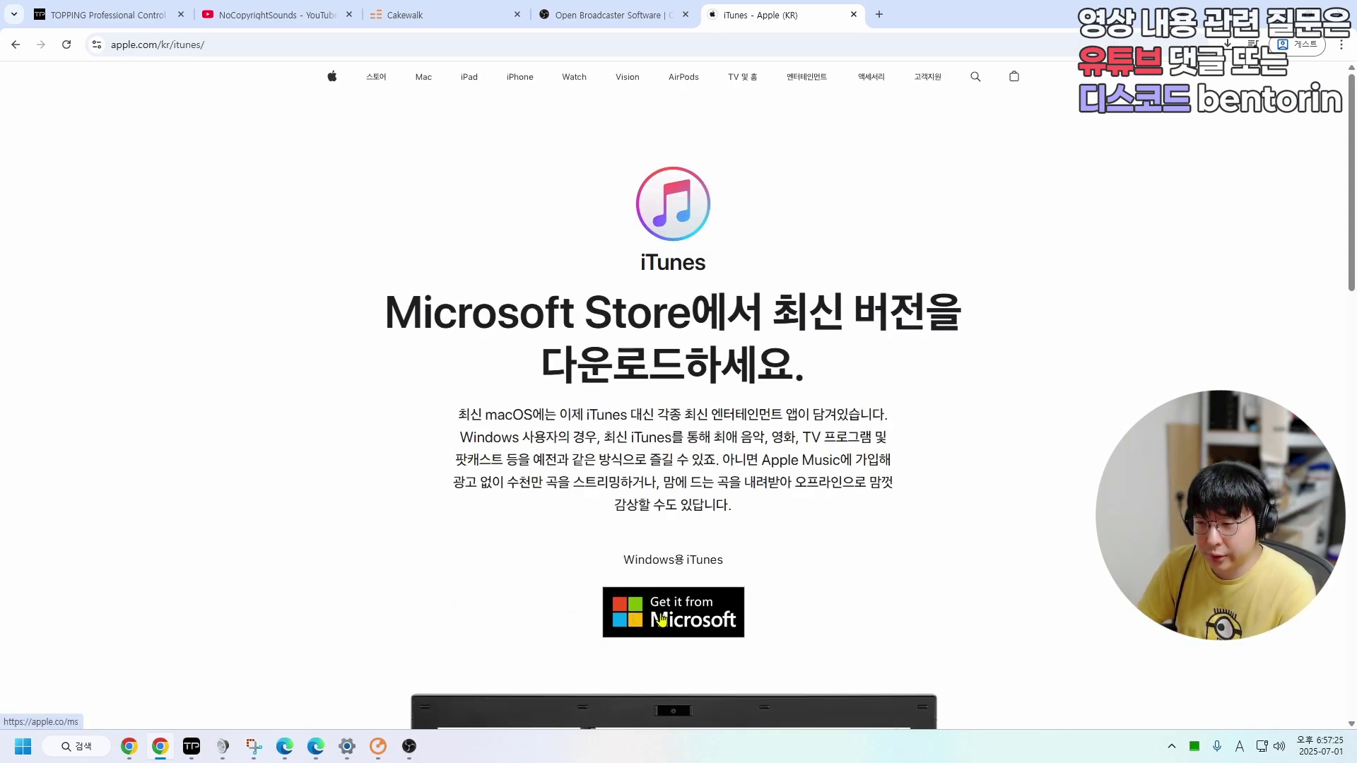
scroll(644, 575, "down", 4)
scroll(645, 575, "down", 8)
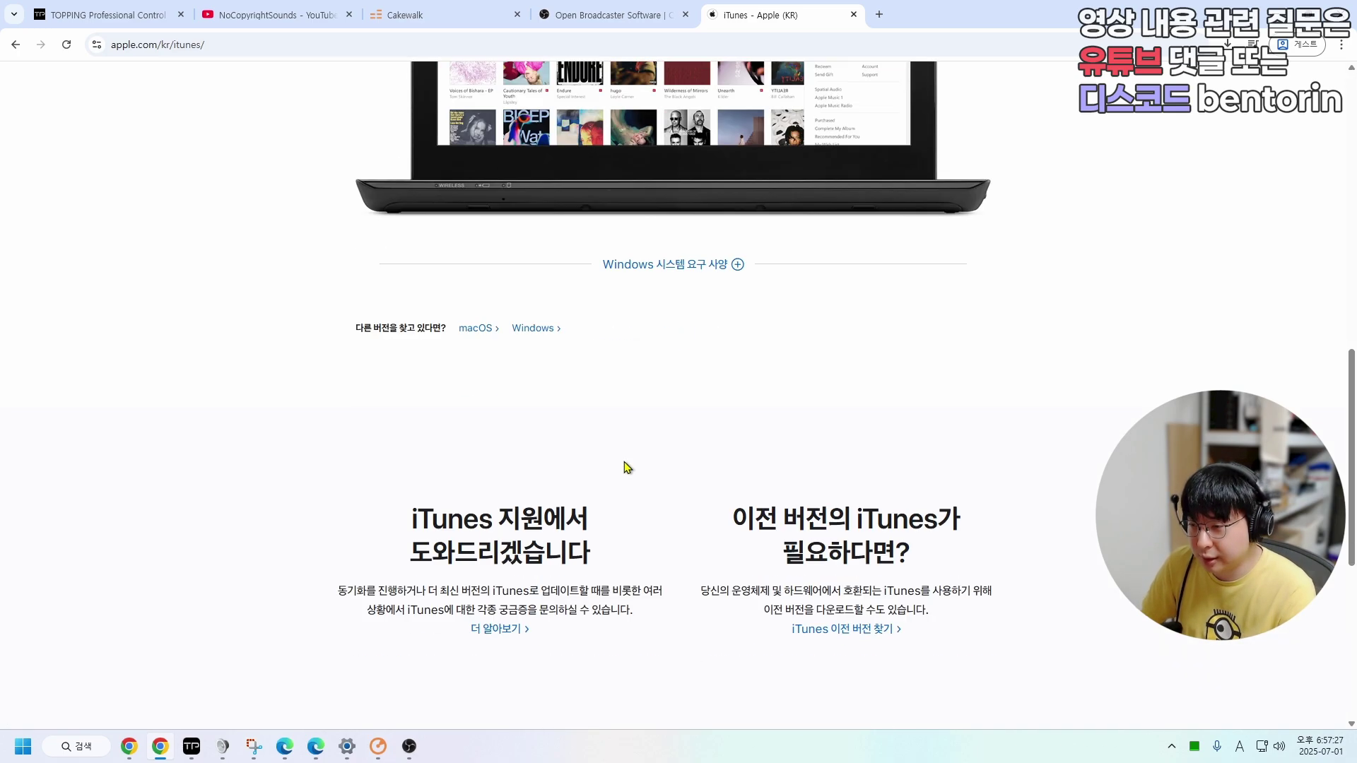
left_click(530, 329)
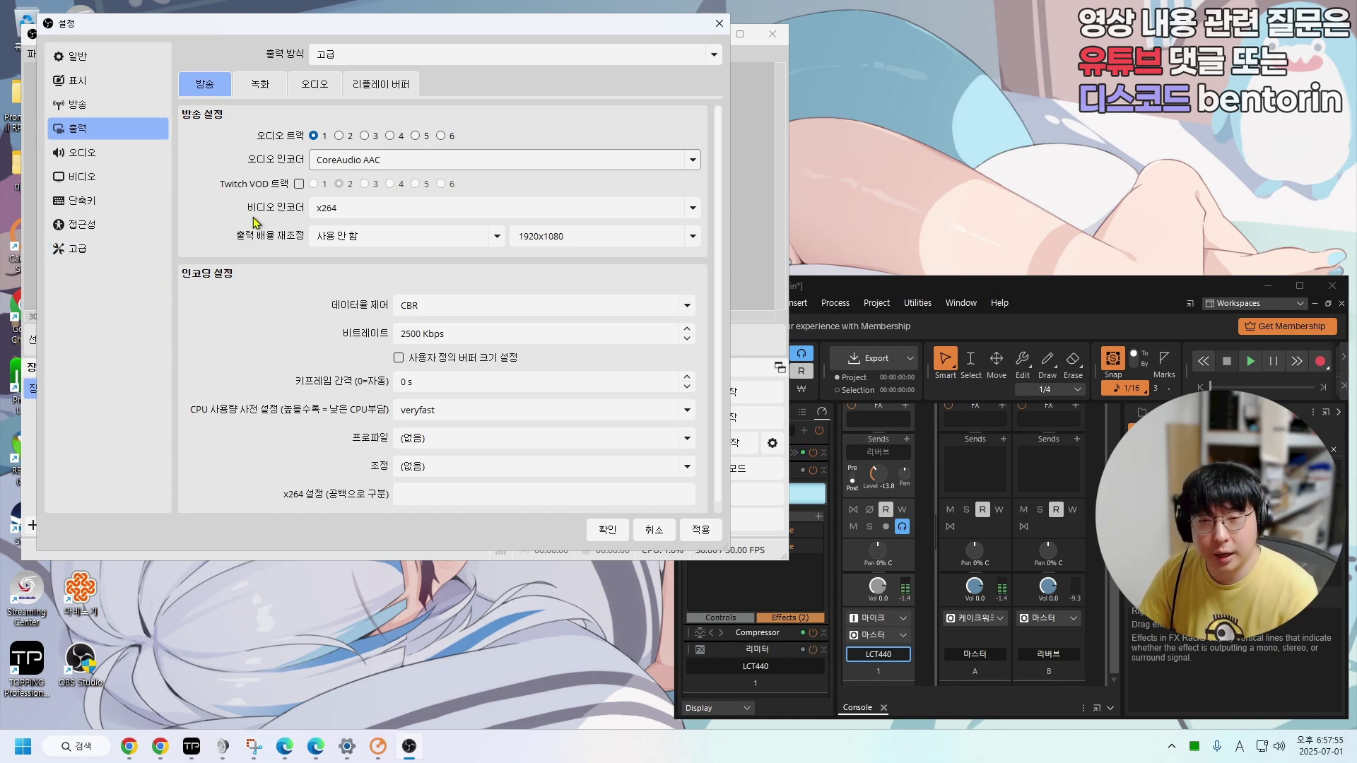
- Set the streaming video encoder to NVIDIA NVENC H.264 with CBR rate control, an 8000 Kbps bitrate and a 1 s keyframe interval
left_click(321, 208)
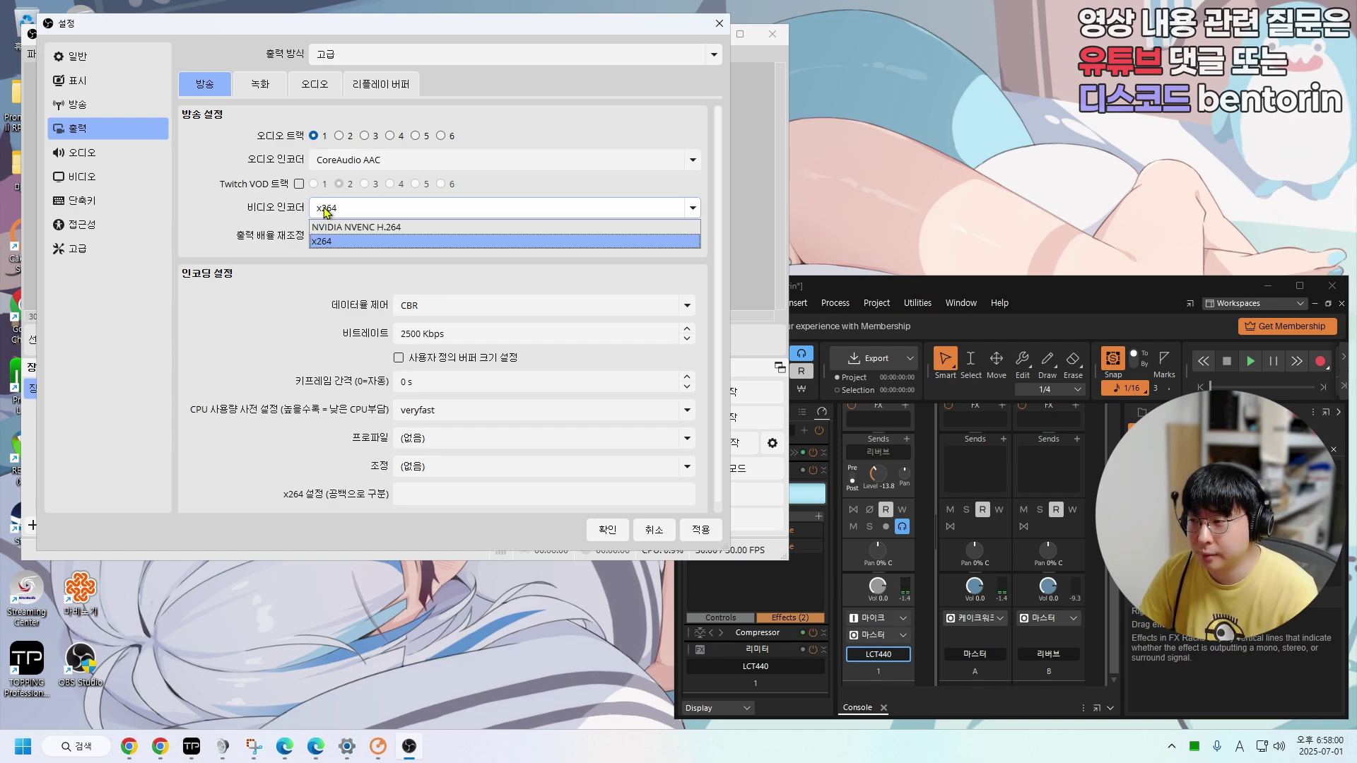
left_click(322, 229)
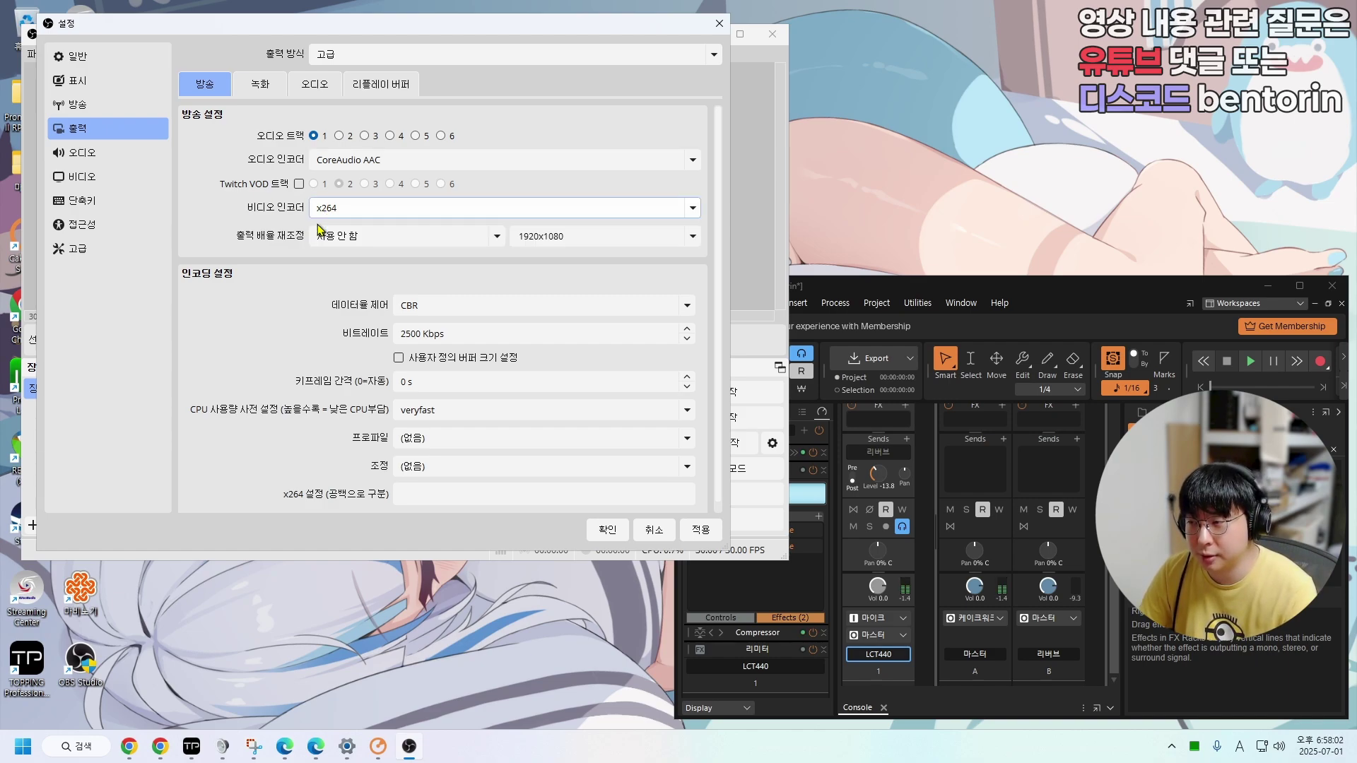
left_click(346, 305)
left_click(355, 326)
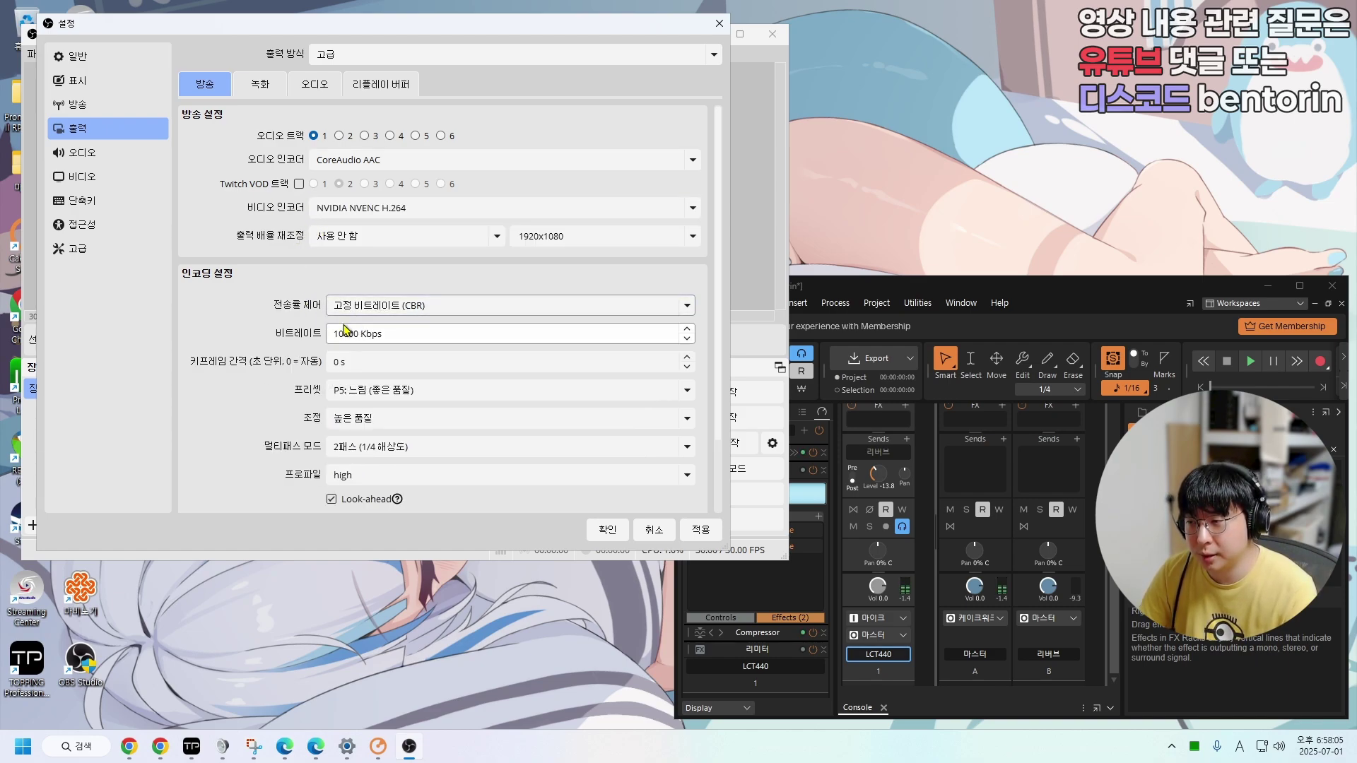
double_click(346, 334)
type("8000")
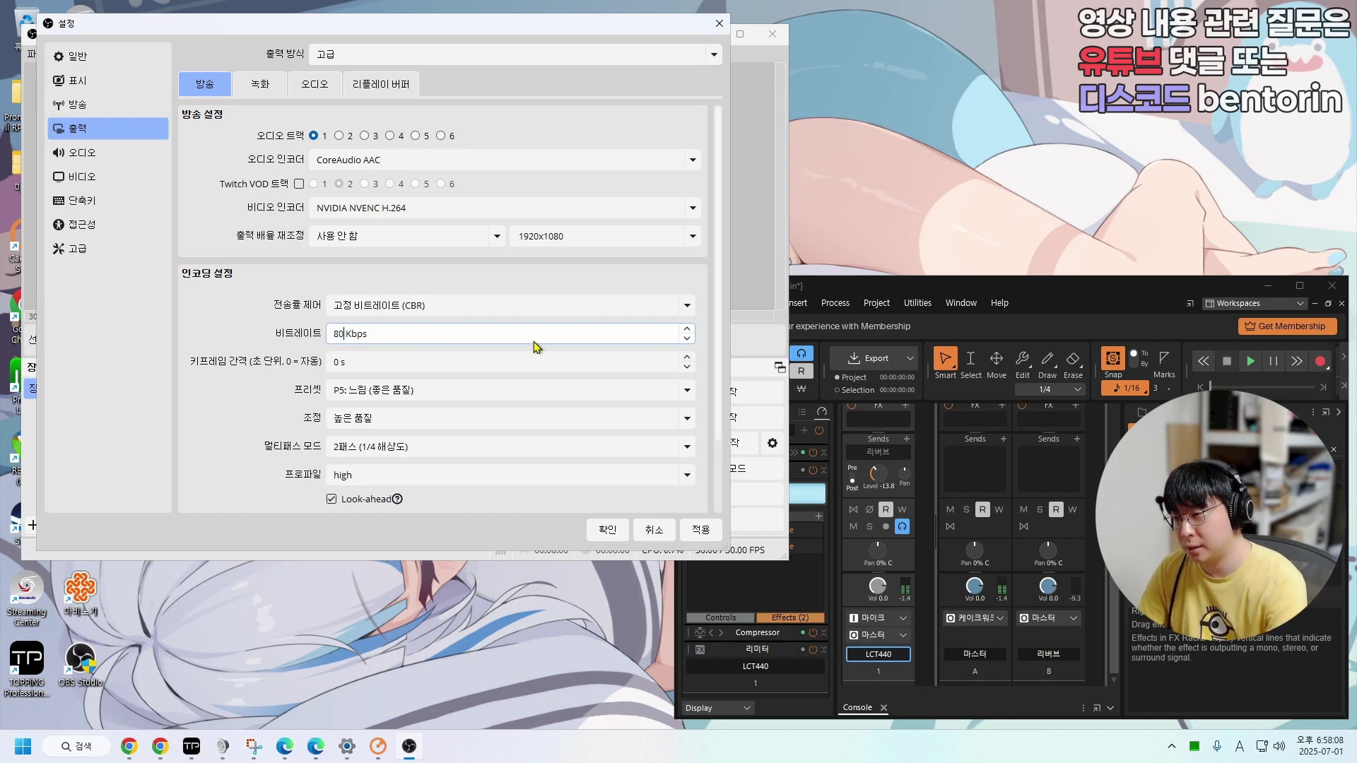
left_click(686, 358)
- Set the encoder preset to P7 (best quality), tuning to high quality and multipass mode to two passes at full resolution
left_click(353, 393)
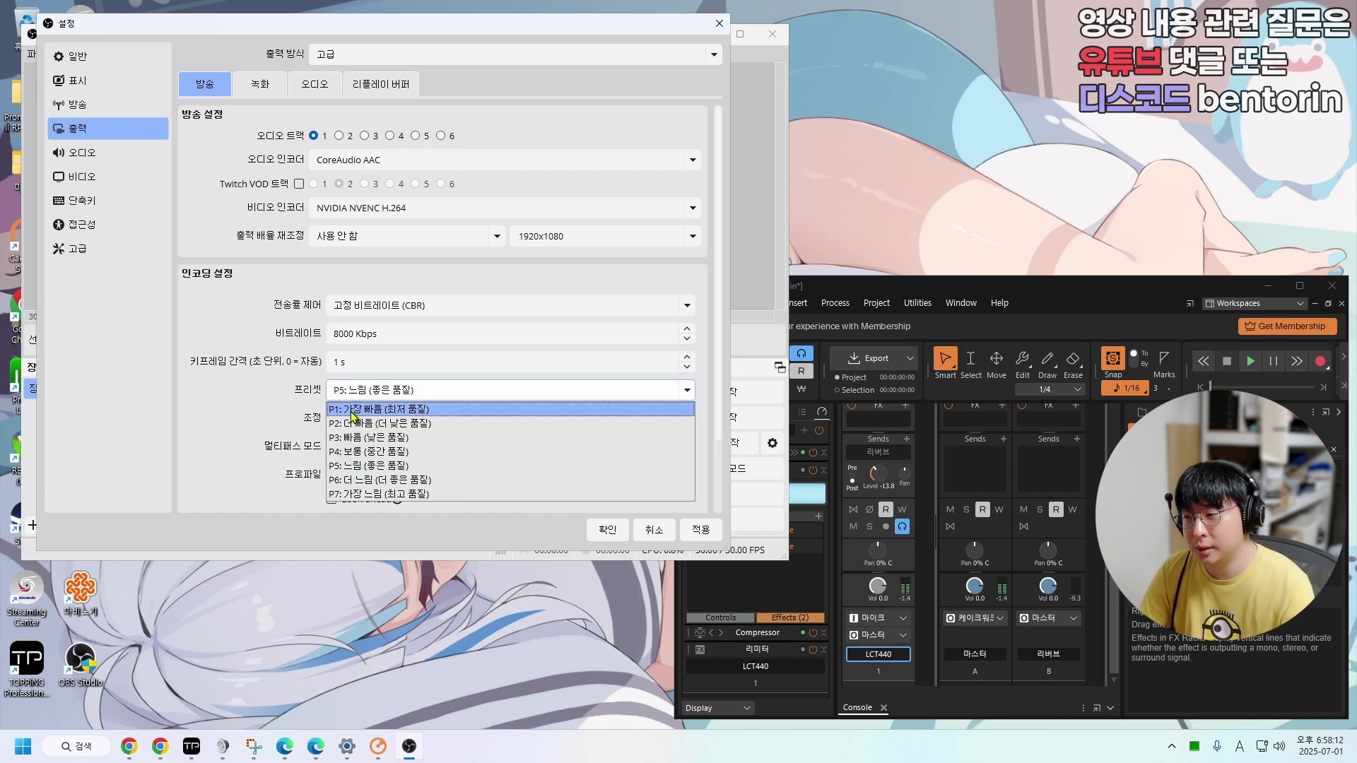
left_click(360, 493)
left_click(352, 418)
left_click(352, 438)
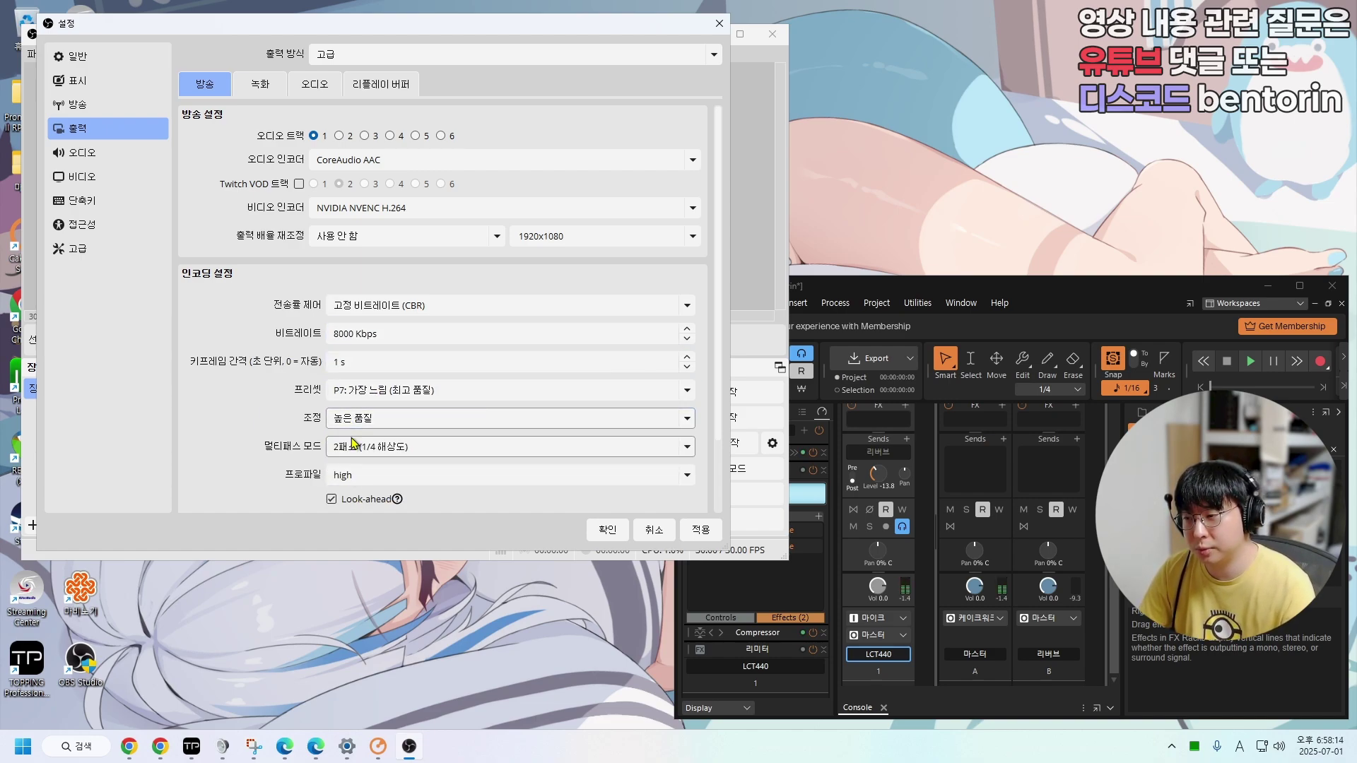
left_click(350, 446)
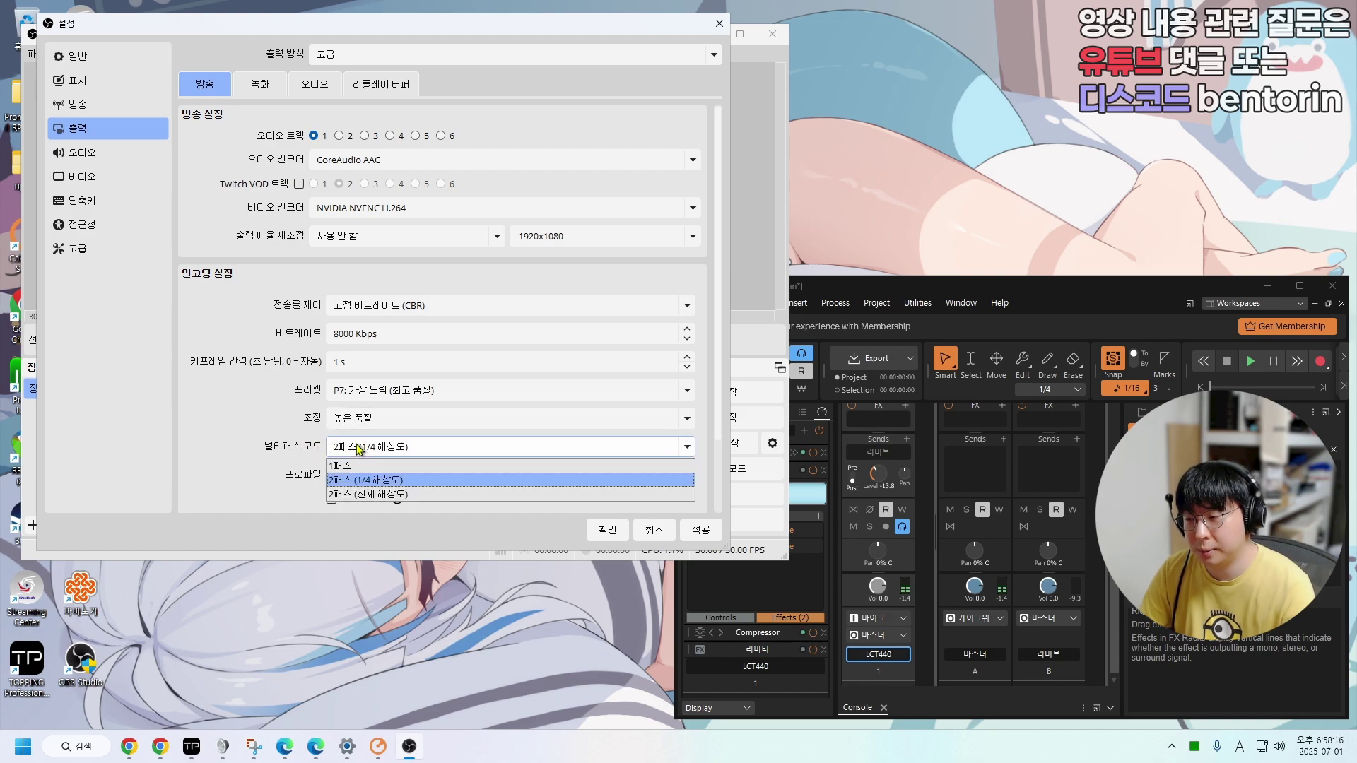
left_click(350, 494)
- Keep the encoder profile at high and disable Look-ahead and adaptive quantization
left_click(343, 477)
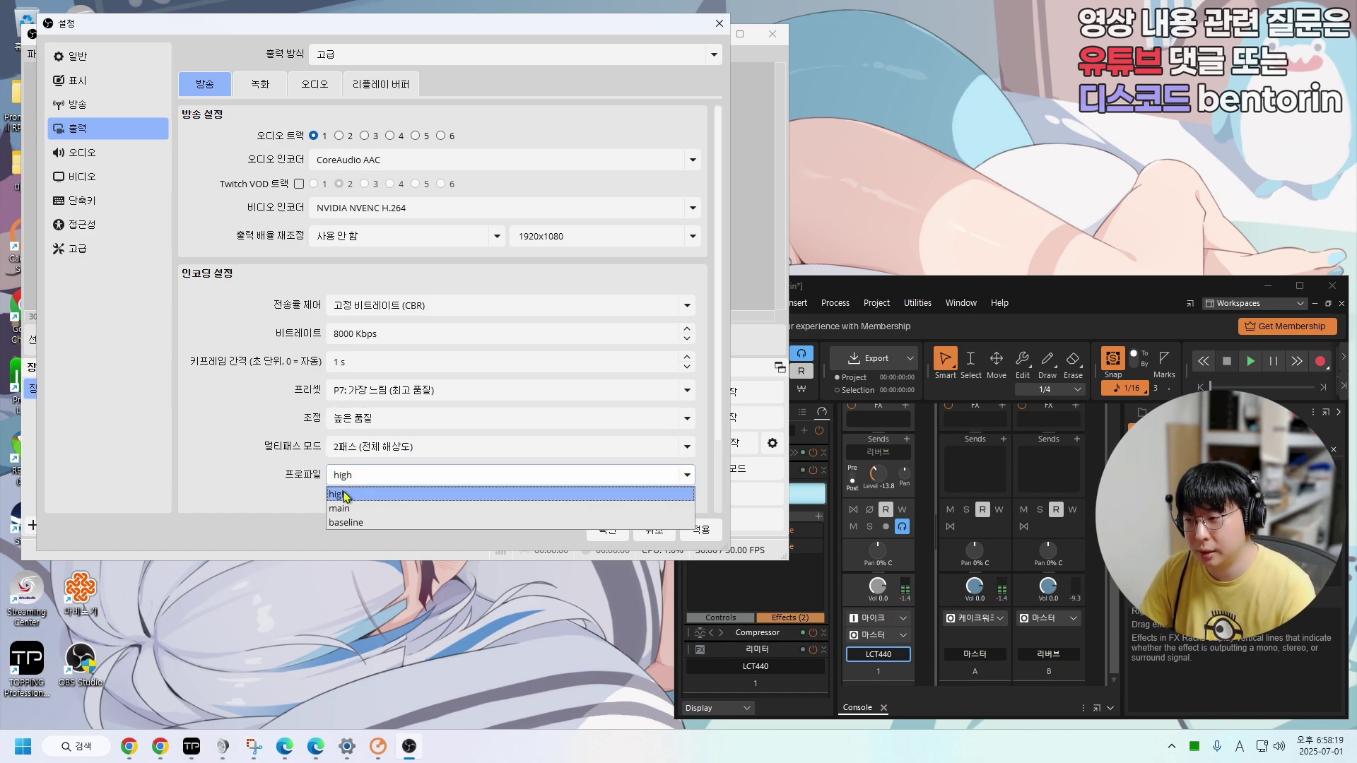
left_click(338, 494)
scroll(332, 495, "down", 2)
left_click(331, 413)
left_click(331, 414)
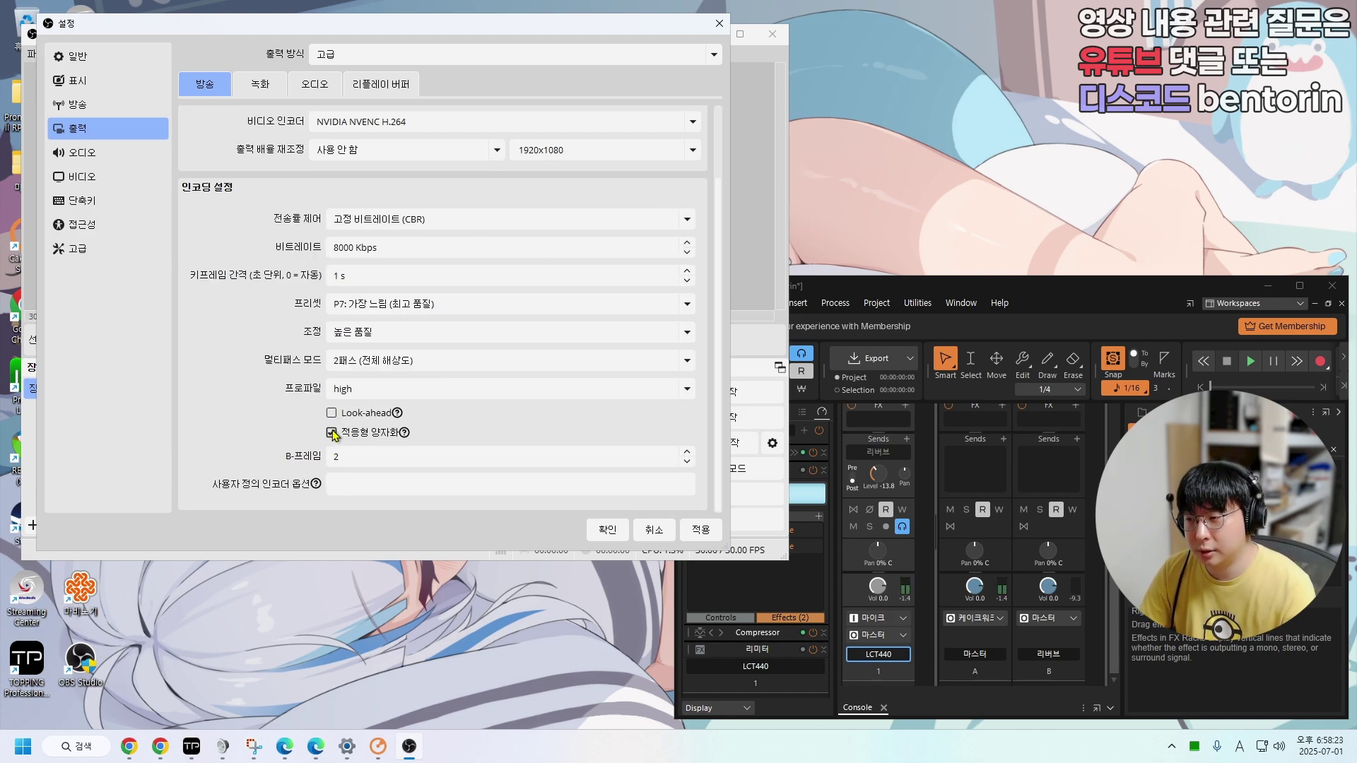
left_click(332, 432)
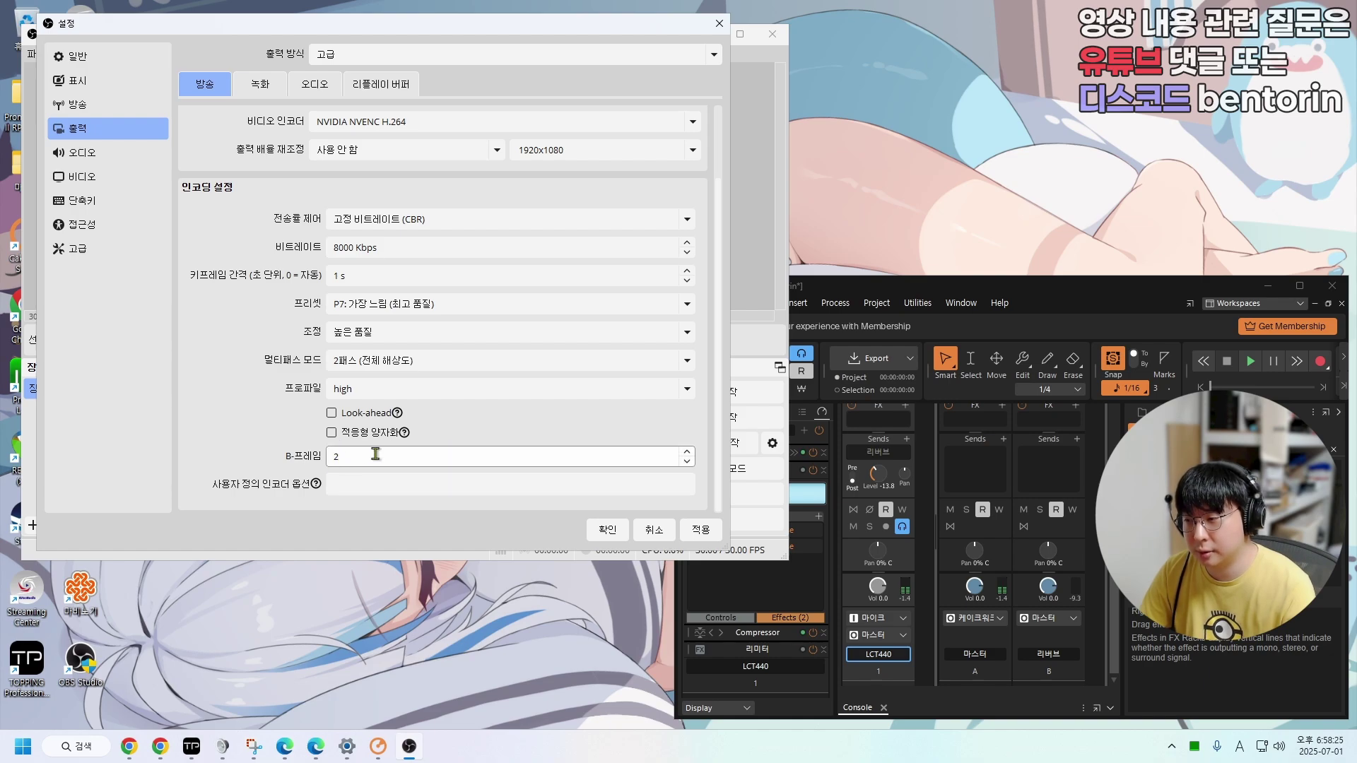
- Set the recording format to Hybrid MP4 [beta] and make the recording's video and audio encoders use the stream encoder
left_click(260, 84)
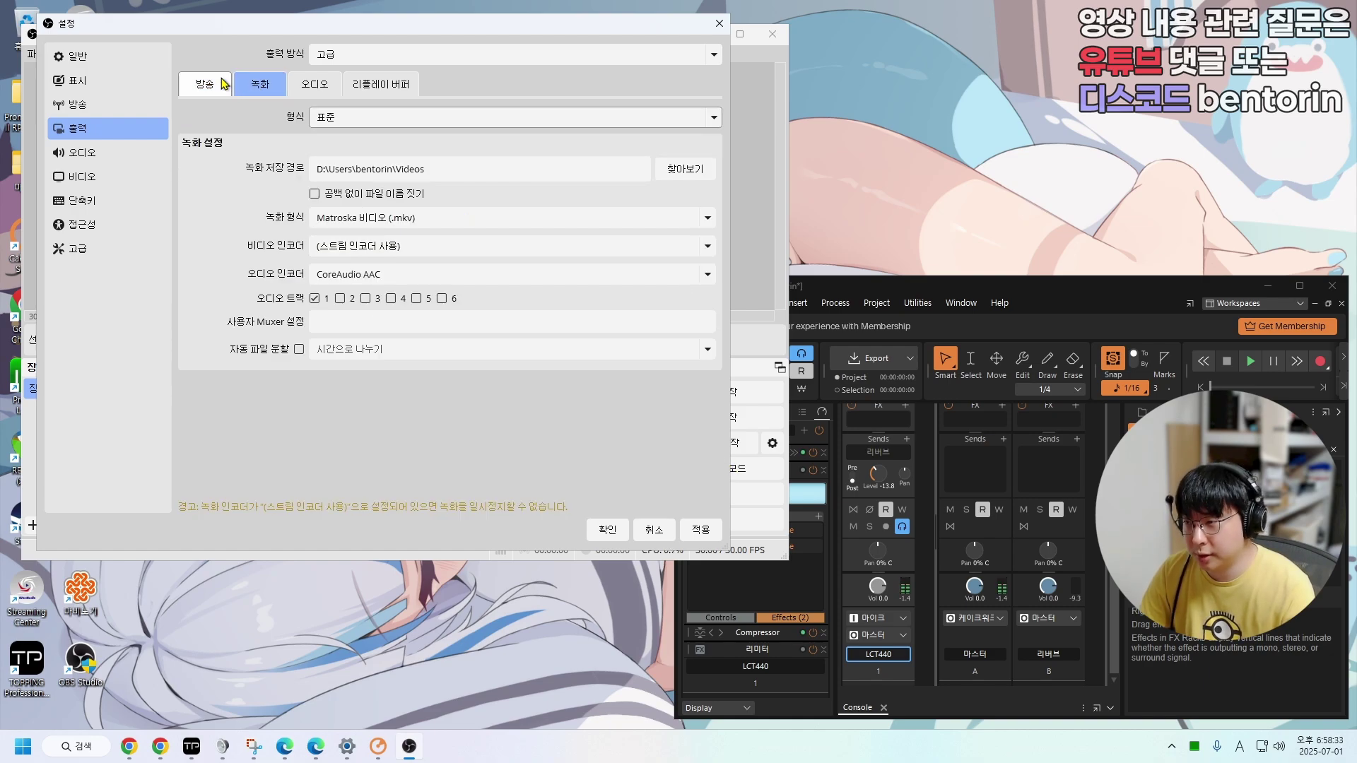
left_click(356, 217)
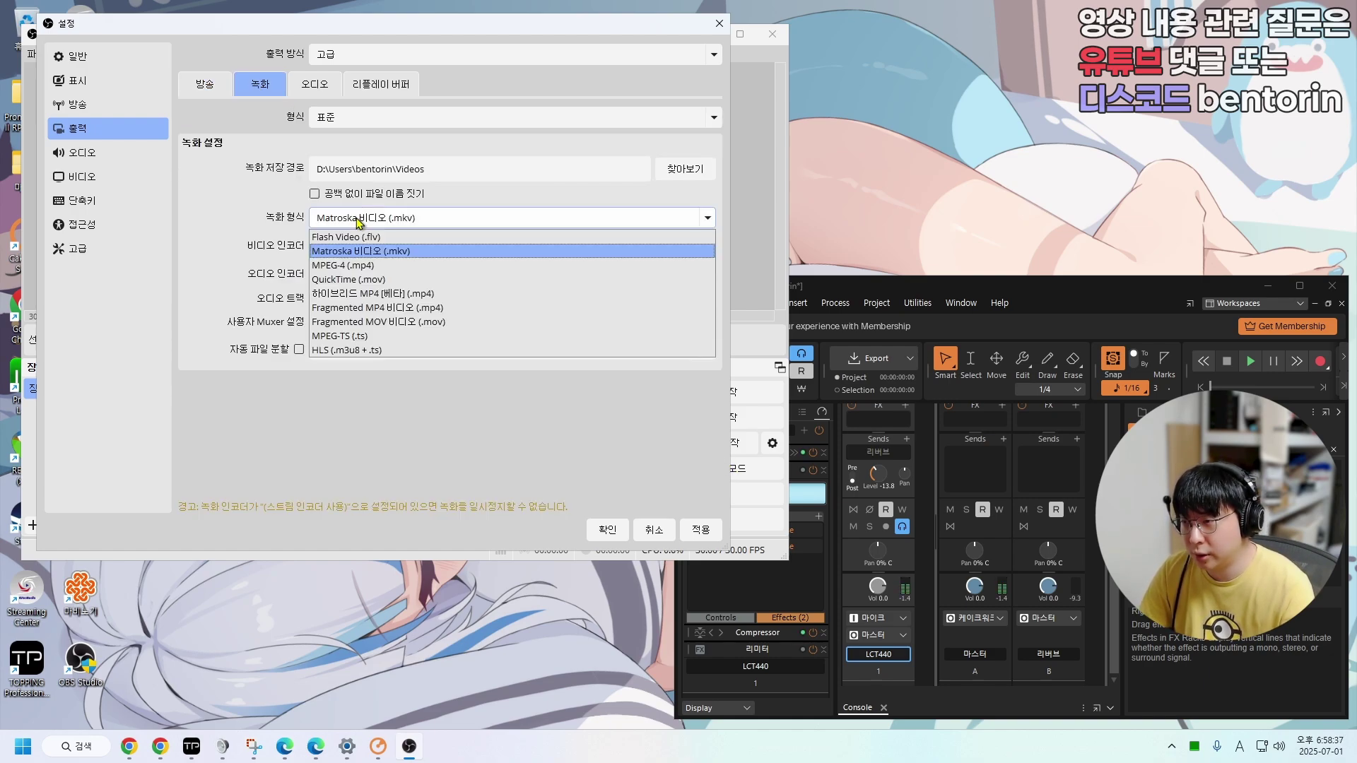
left_click(365, 295)
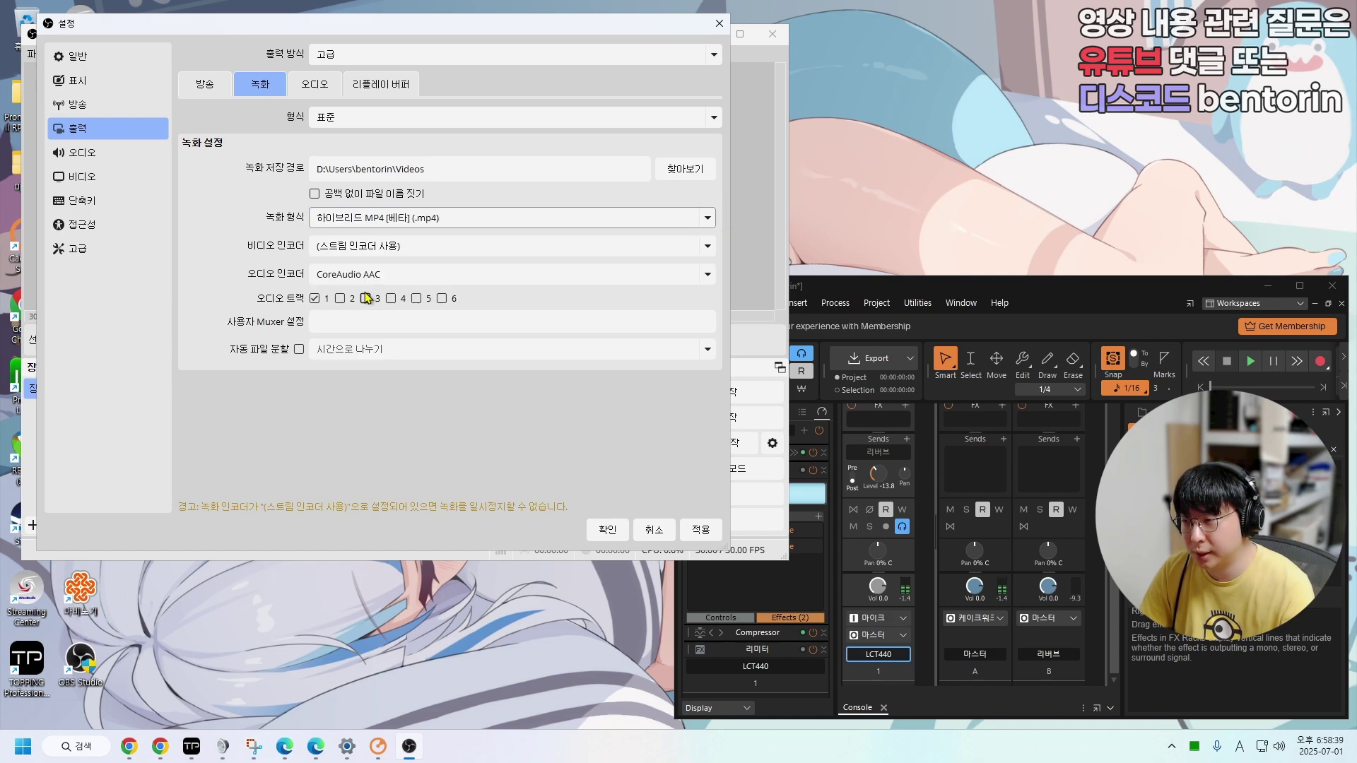
left_click(342, 247)
left_click(346, 266)
left_click(346, 274)
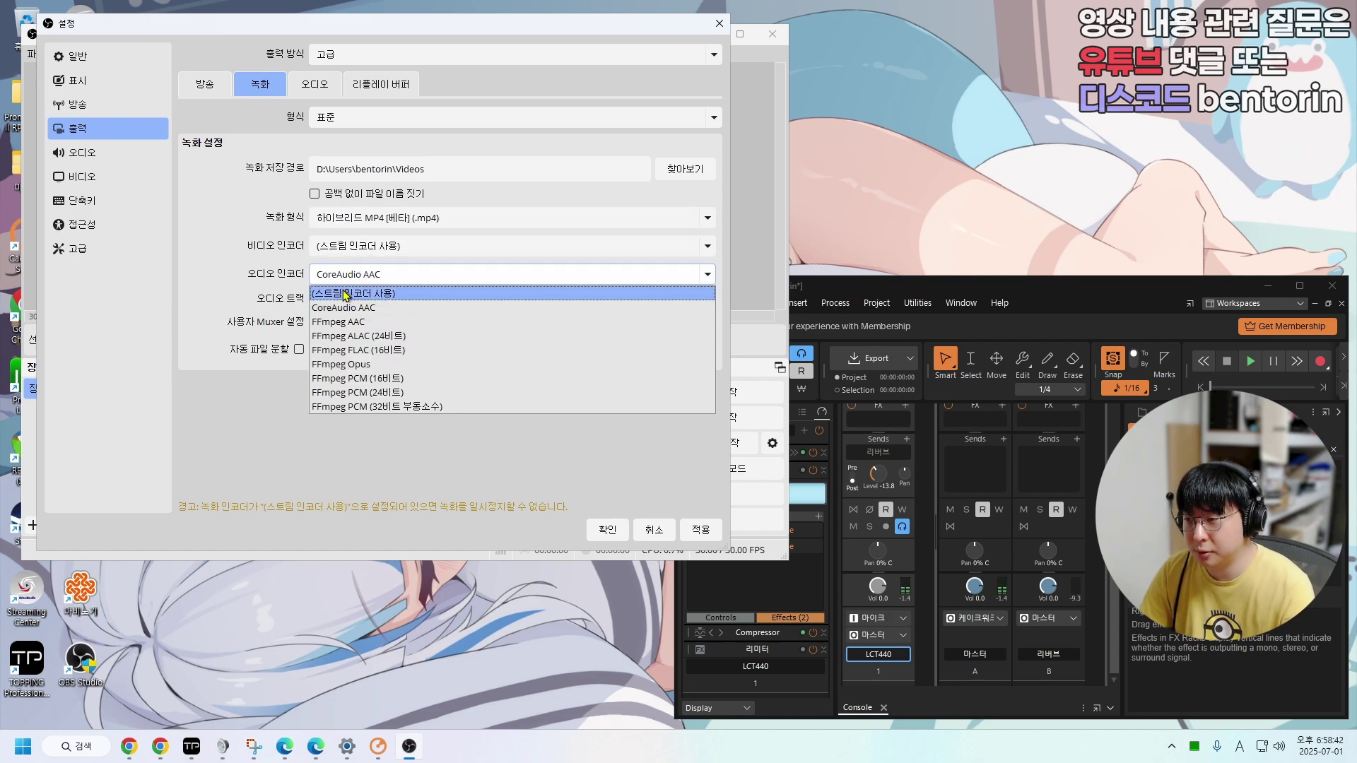
left_click(344, 294)
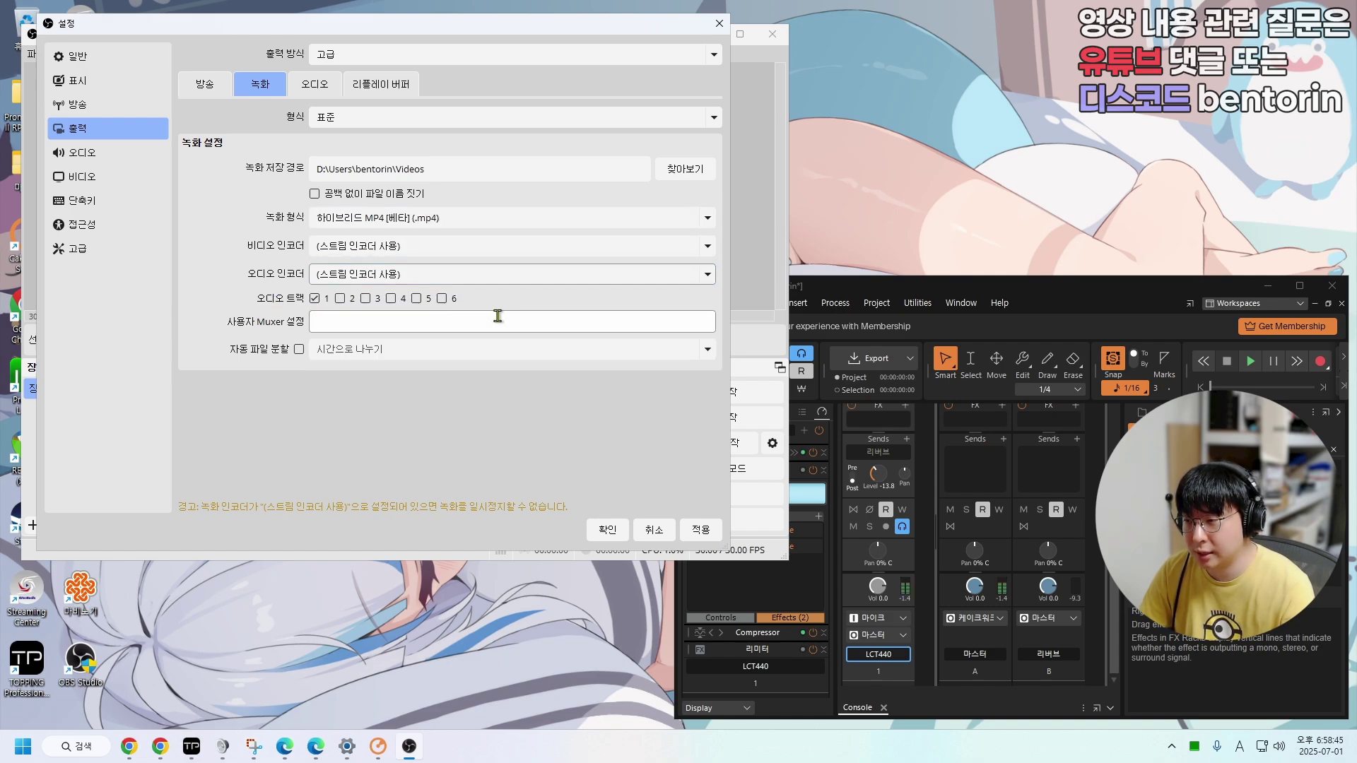
- Set the output audio bitrate to 320 for all six audio tracks
left_click(315, 85)
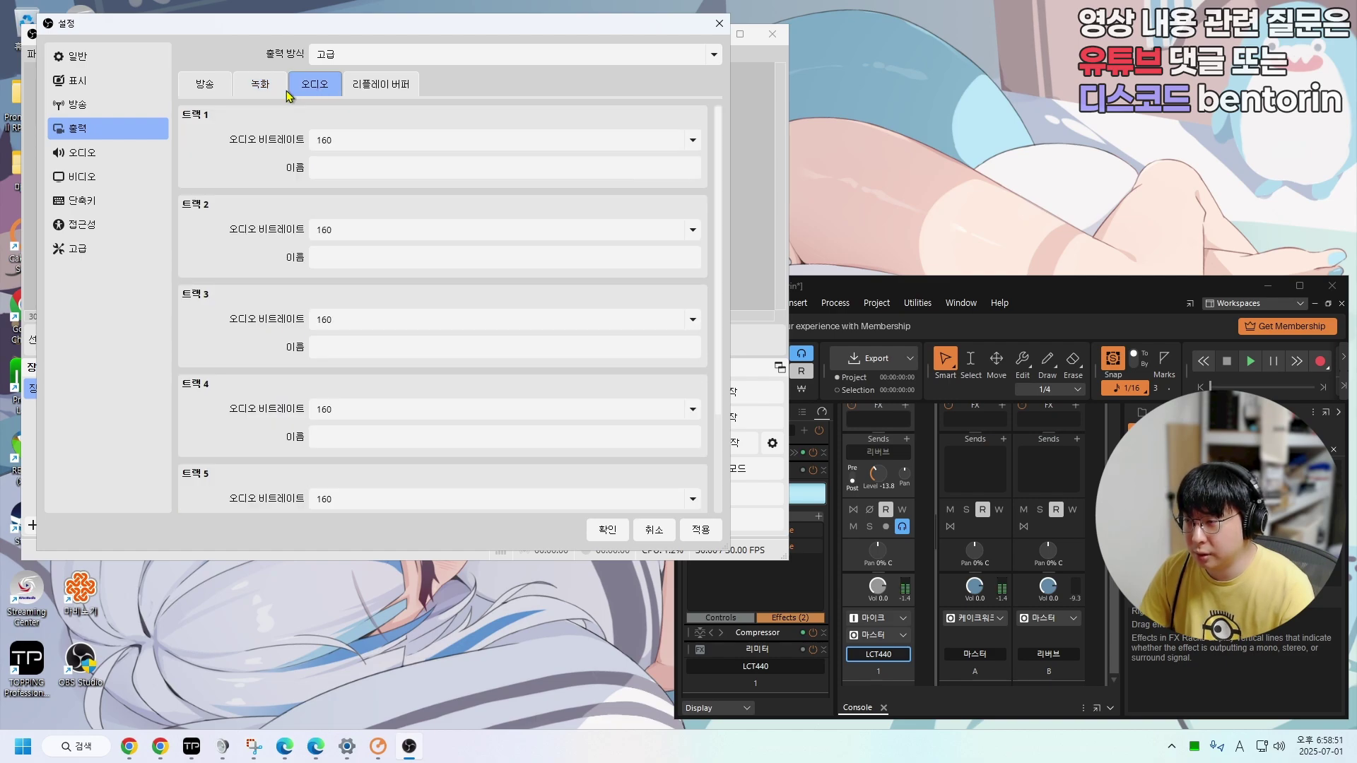
left_click(339, 140)
scroll(354, 234, "down", 2)
left_click(347, 281)
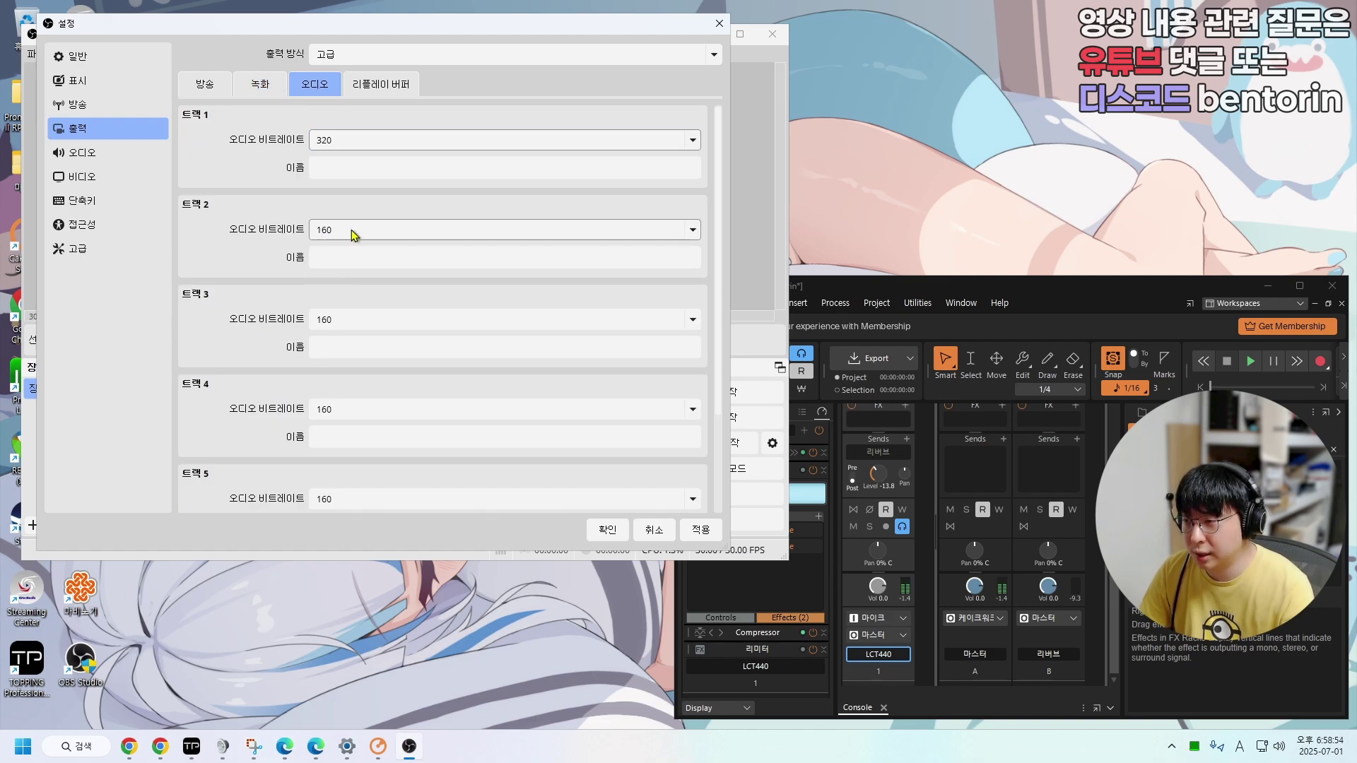
scroll(358, 229, "down", 5)
left_click(346, 321)
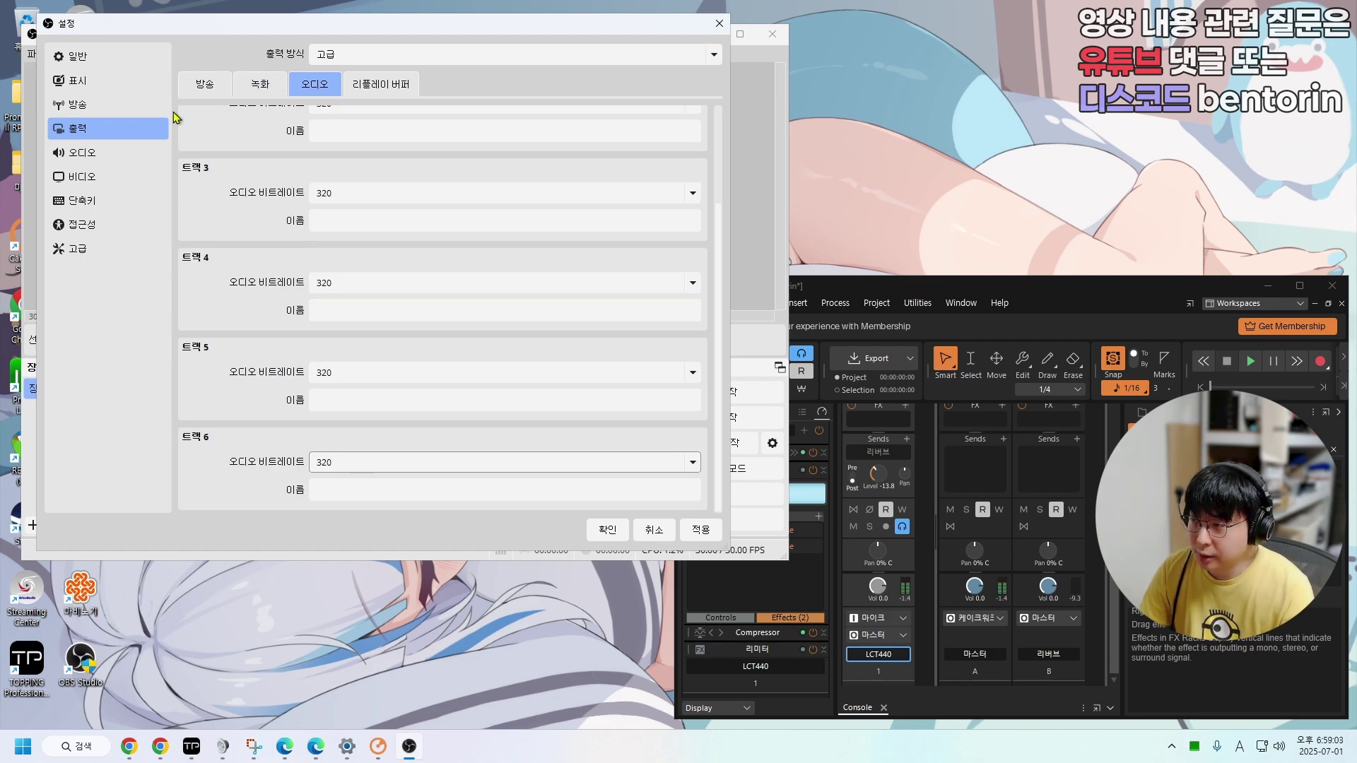
- Disable the global Desktop Audio and Mic/Aux devices in the audio settings
left_click(95, 155)
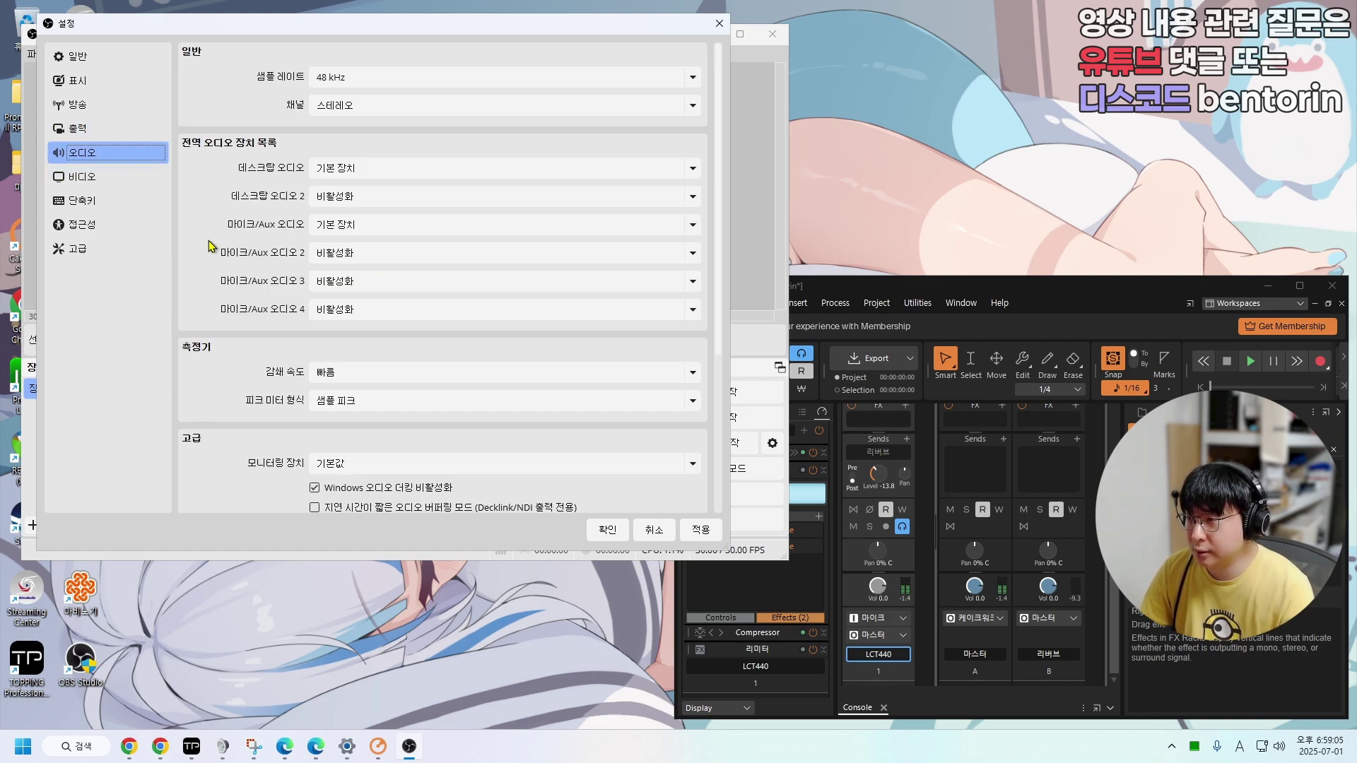
left_click(325, 170)
left_click(329, 187)
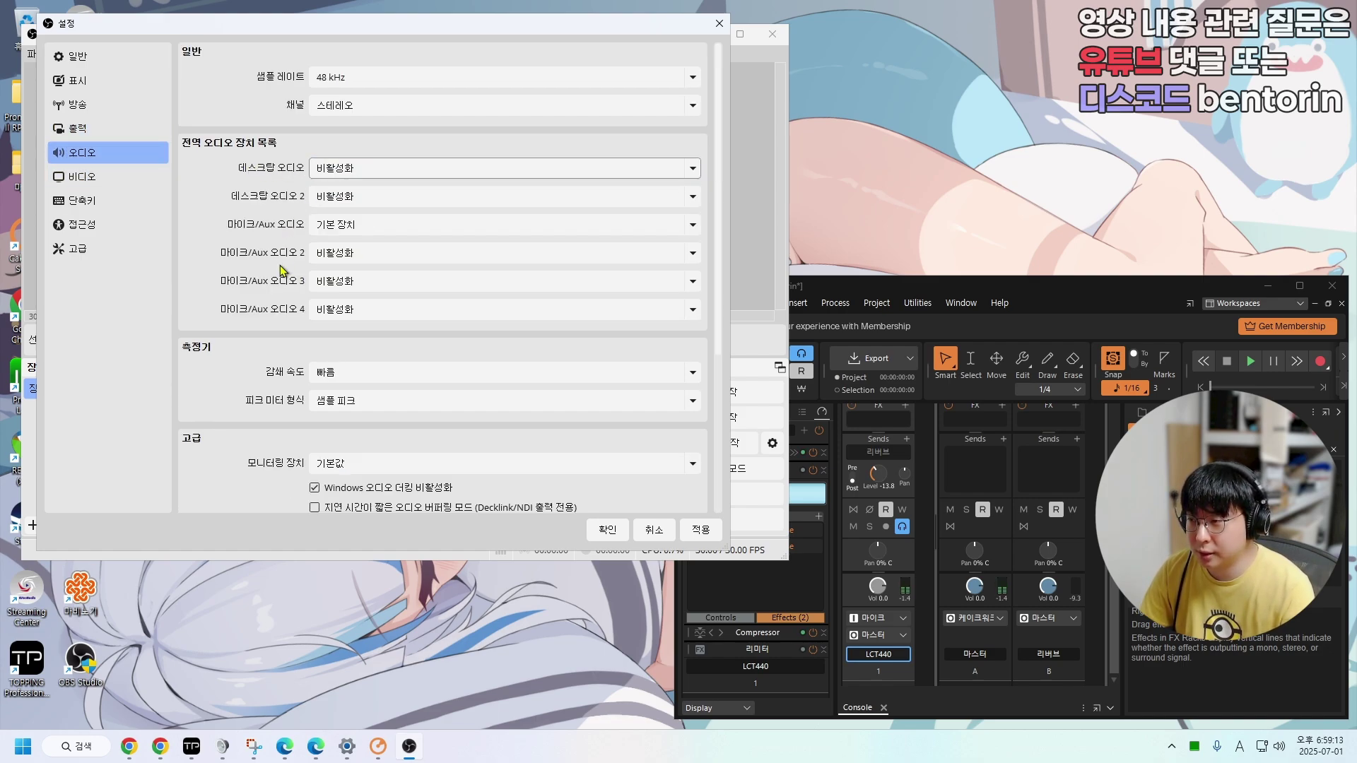
left_click(322, 225)
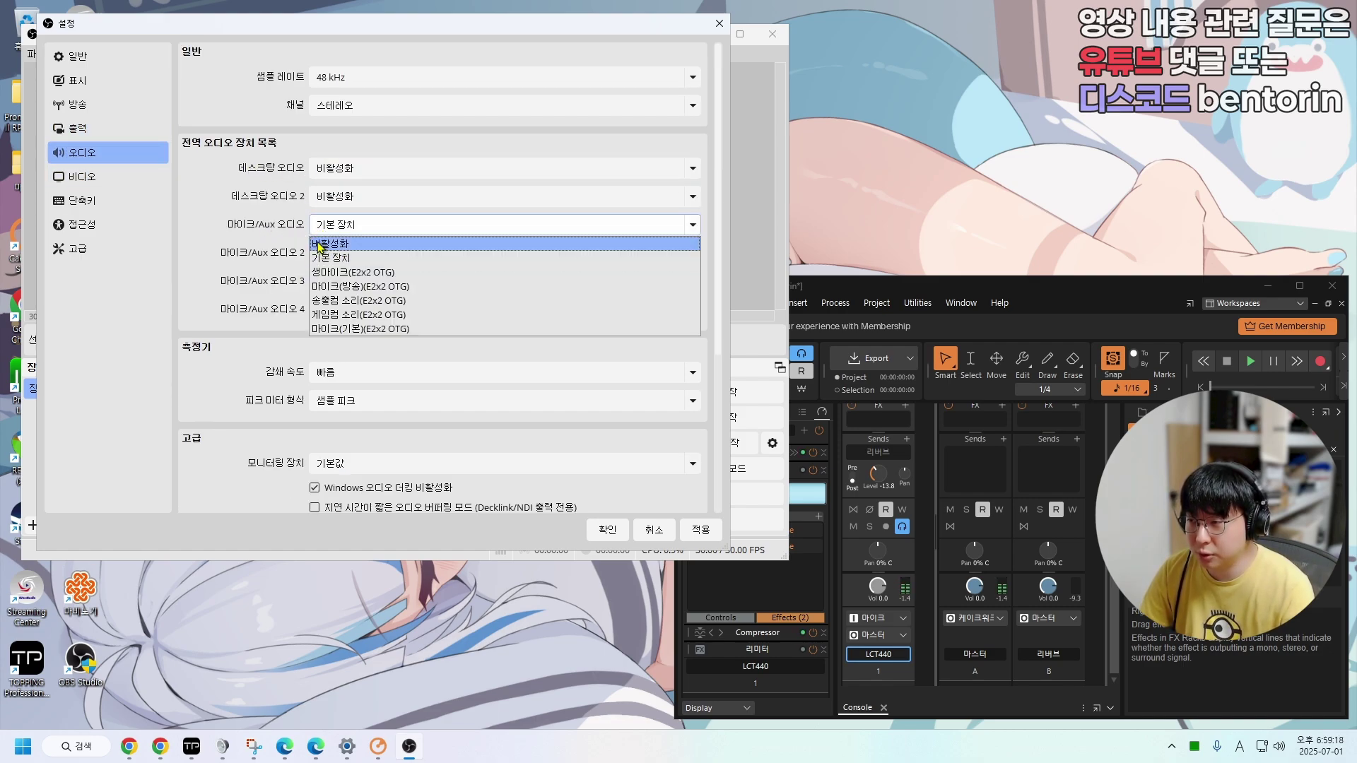
left_click(319, 244)
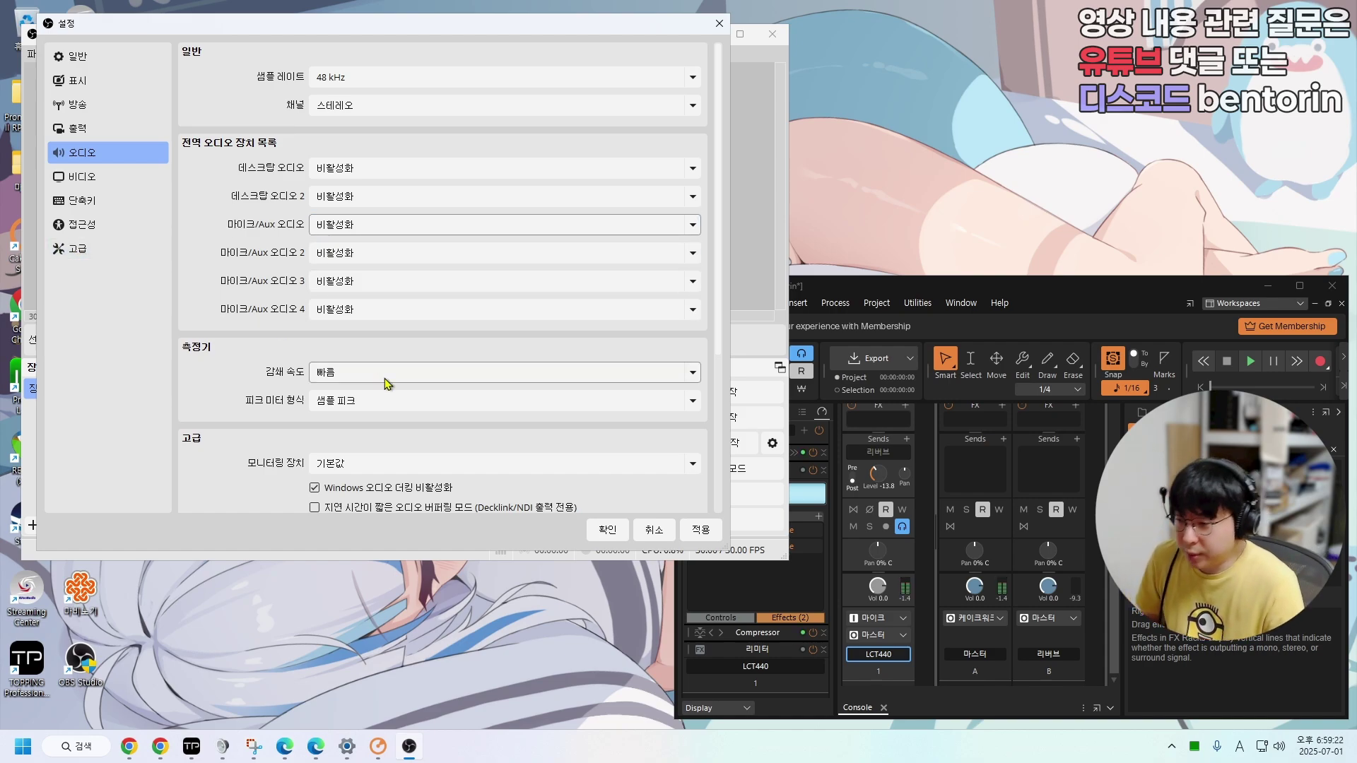
- Assign 송출컴 소리(E2x2 OTG) to Mic/Aux and 시스템, 게임(E2x2 OTG) to Desktop Audio as global audio devices
mouse_move(193, 754)
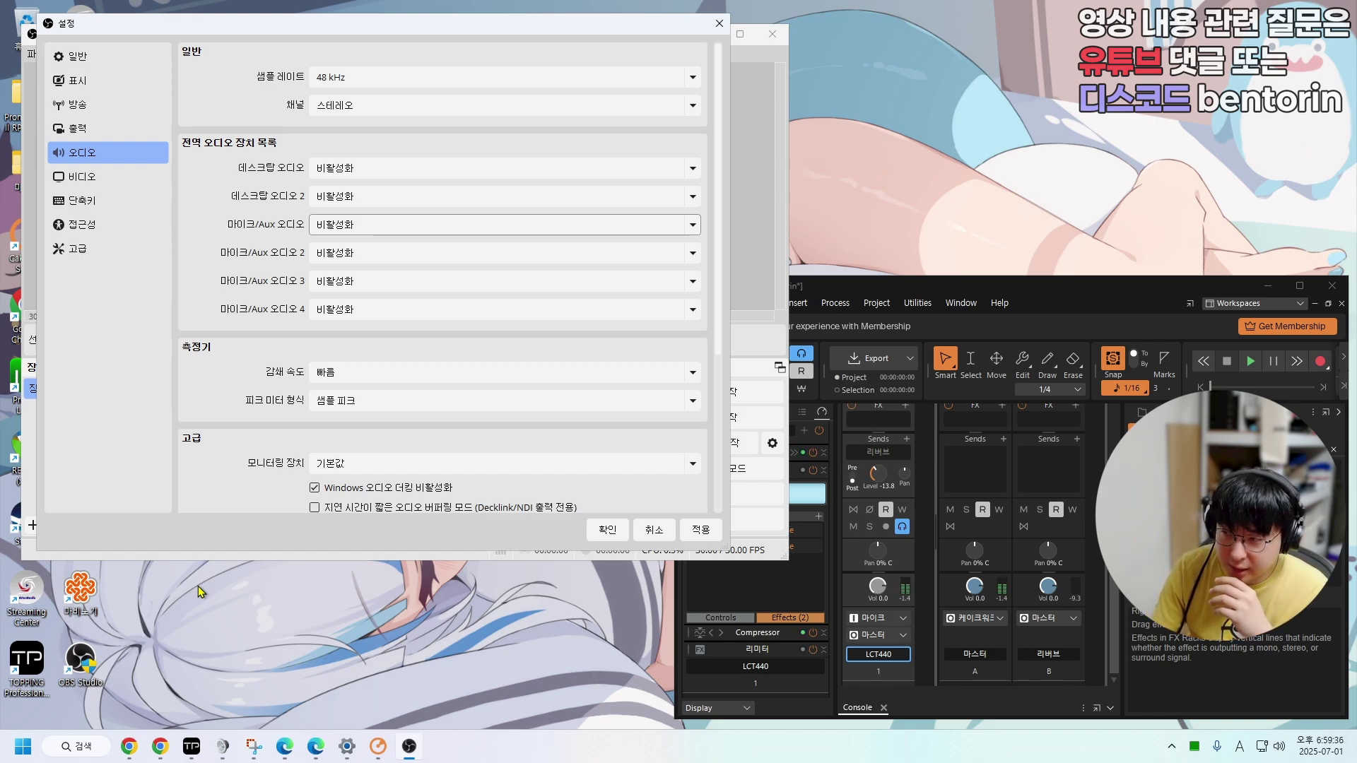
left_click(344, 224)
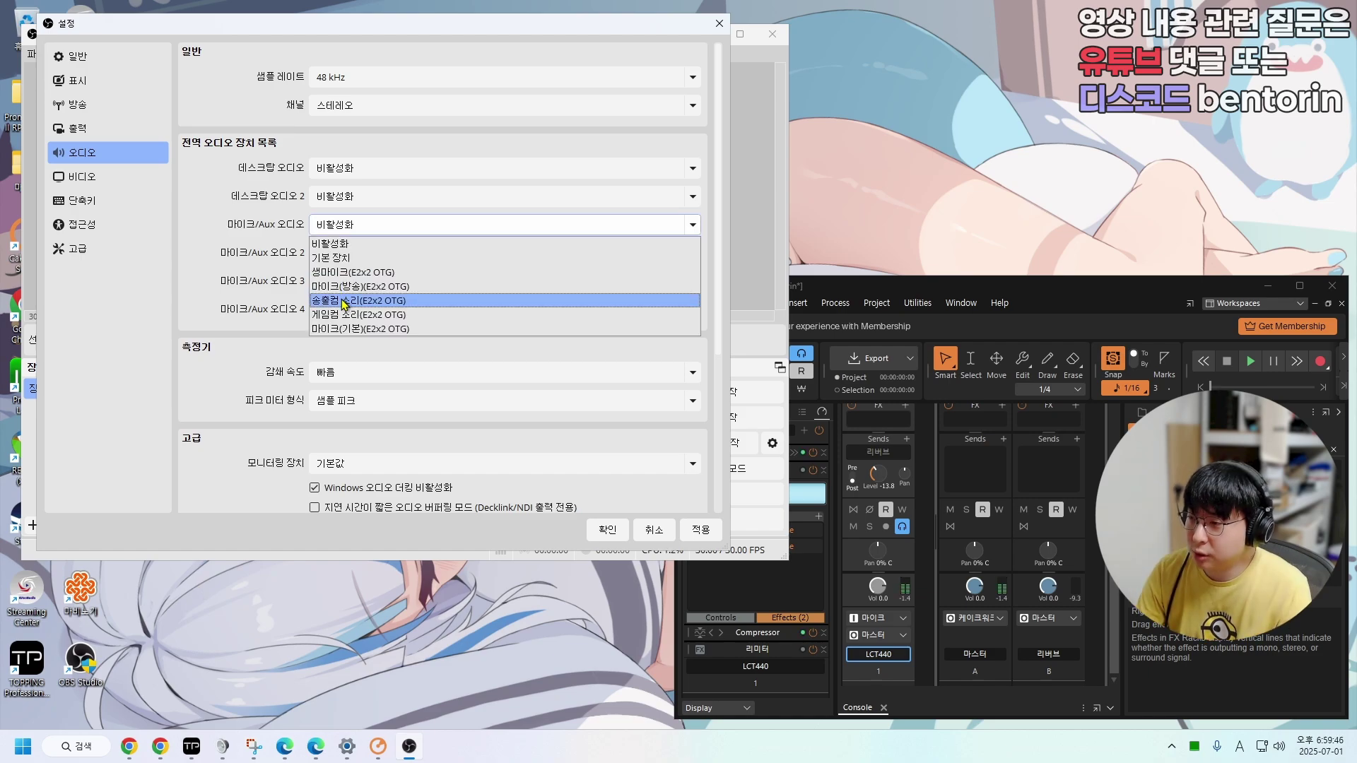
left_click(343, 301)
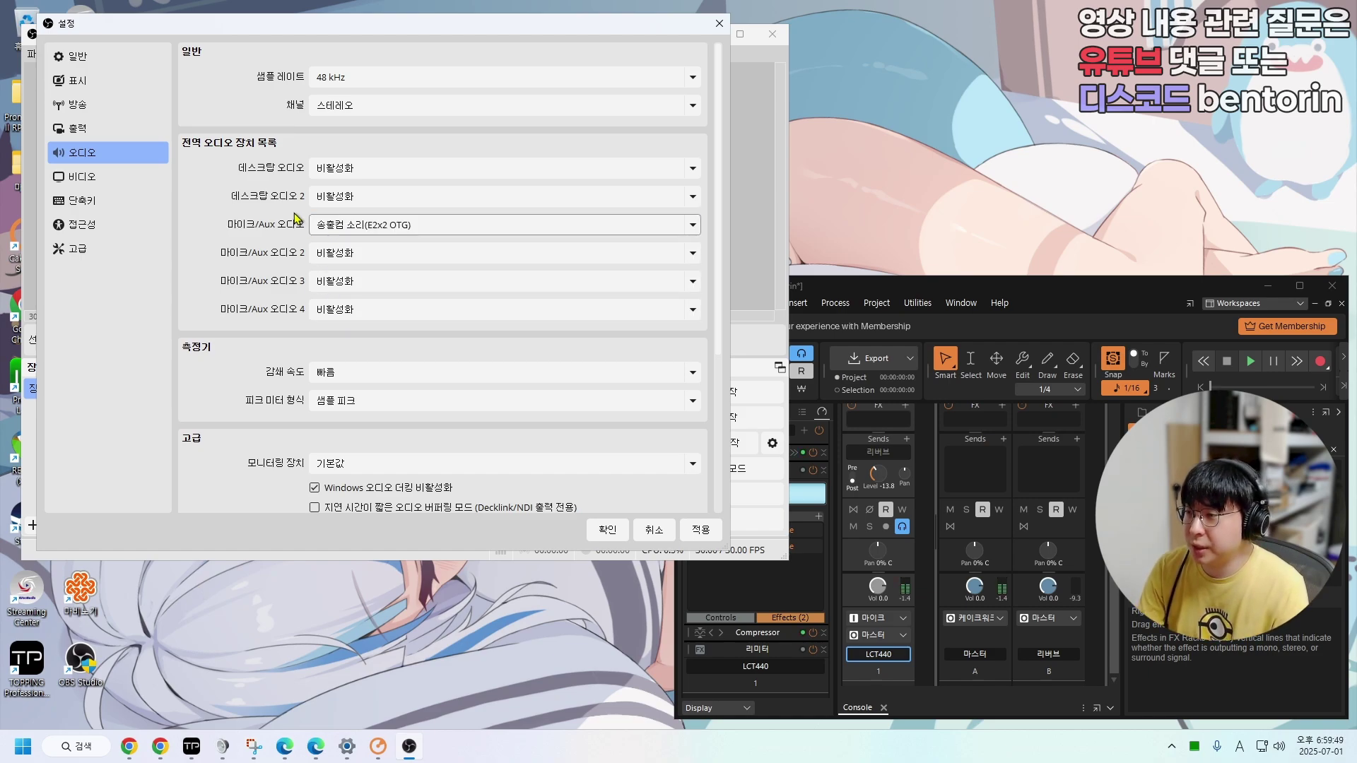
left_click(346, 169)
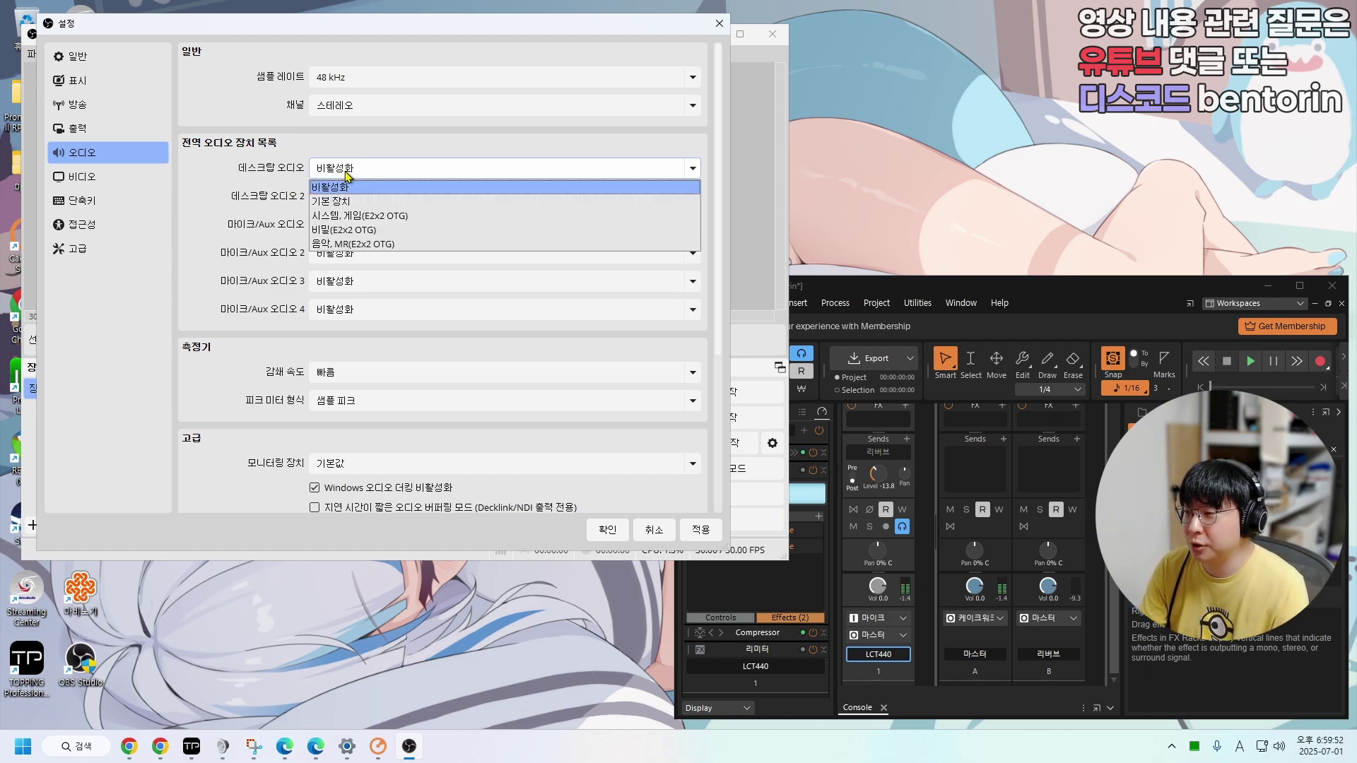
left_click(345, 215)
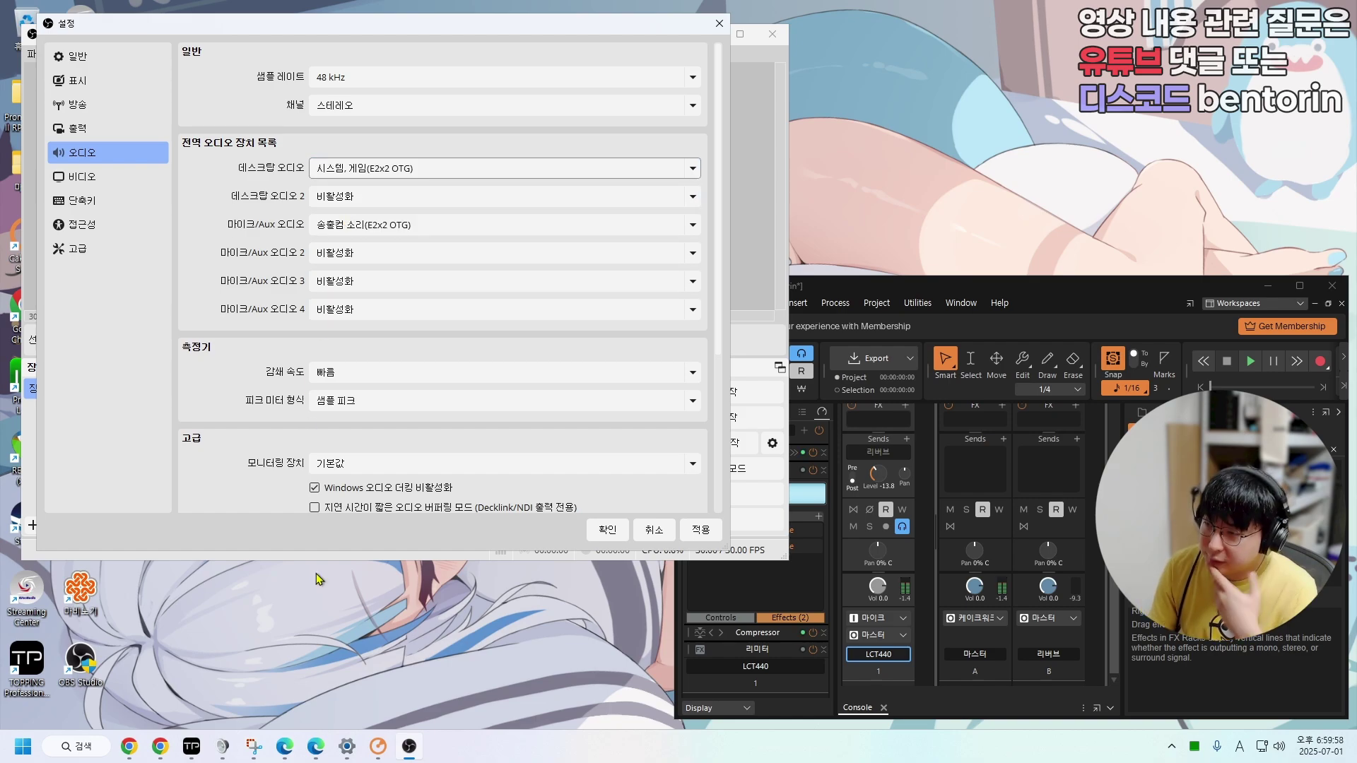
scroll(235, 414, "down", 5)
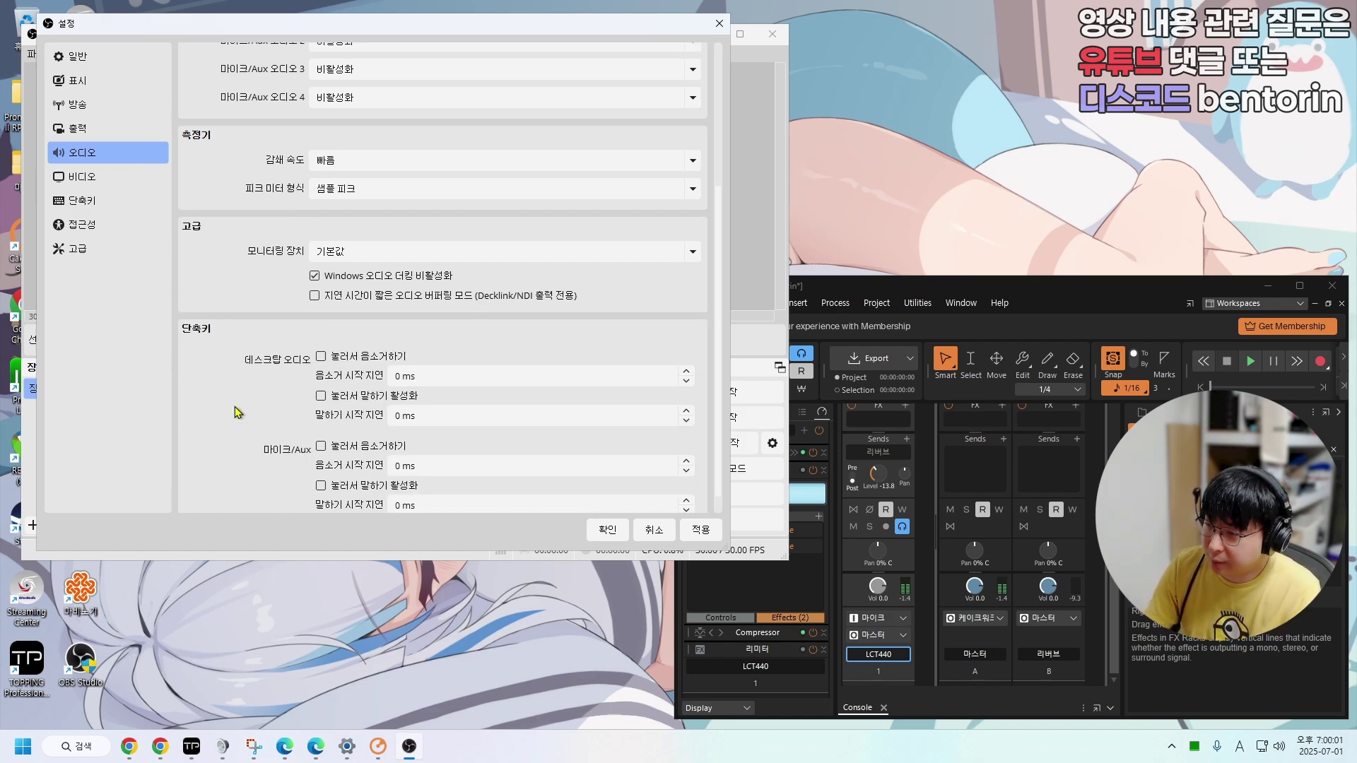
- Set the video output (scaled) resolution to 1920x1080 and the common FPS value to 60
left_click(117, 179)
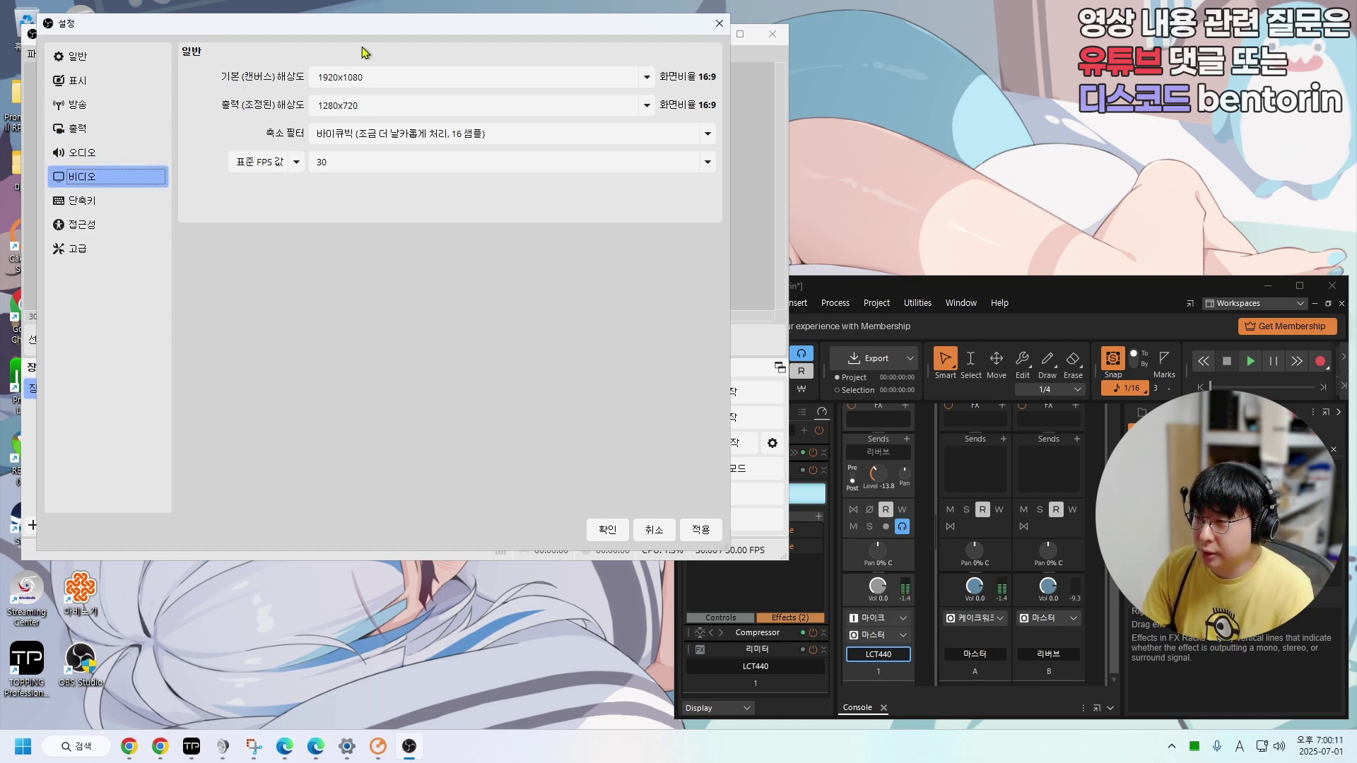
left_click_drag(372, 30, 911, 255)
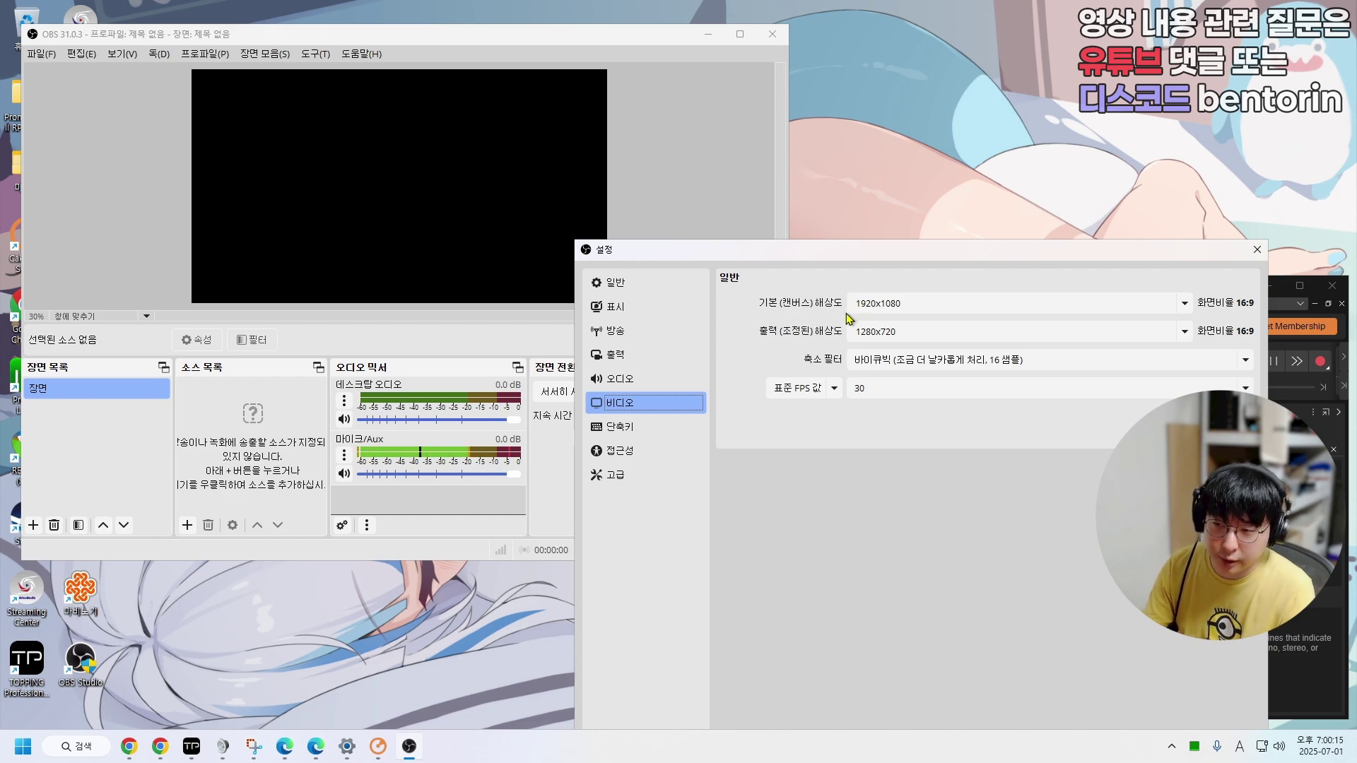
left_click(1182, 333)
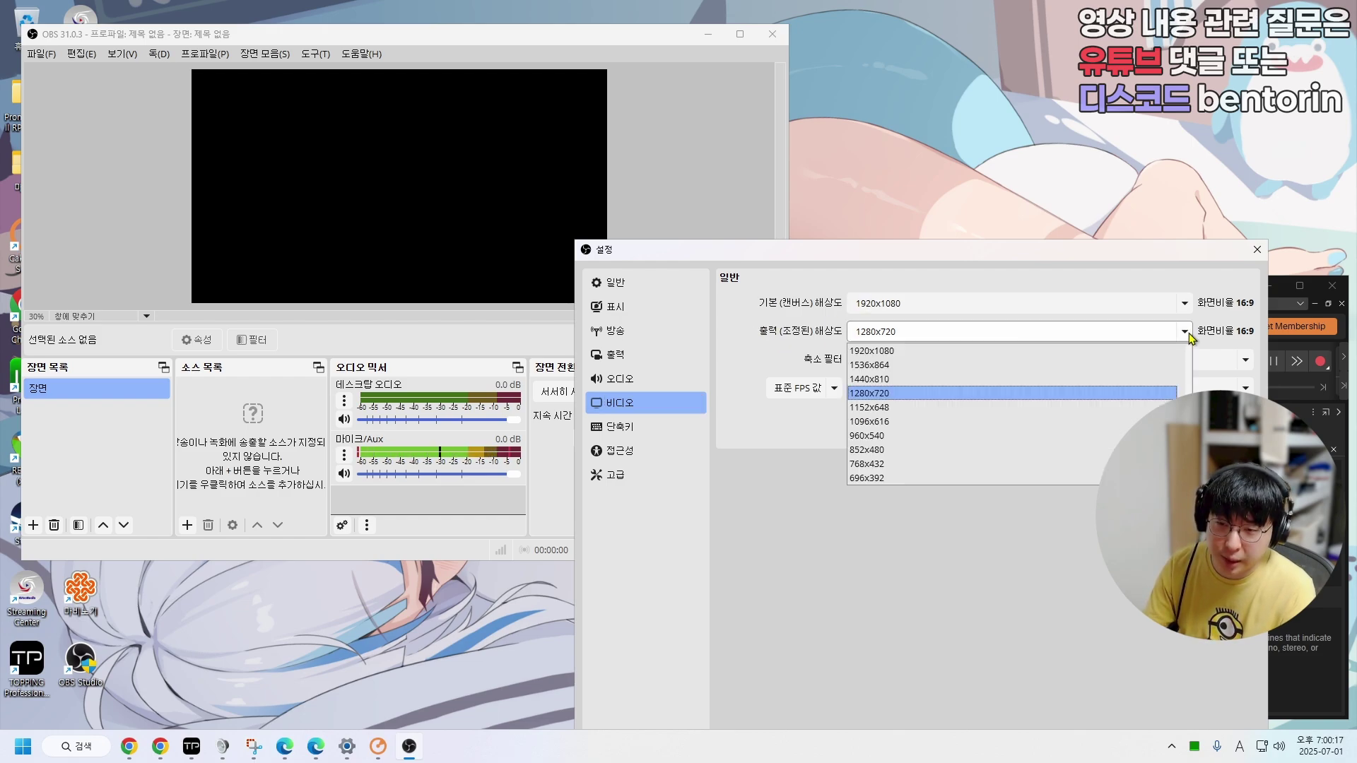
left_click(890, 351)
left_click(894, 390)
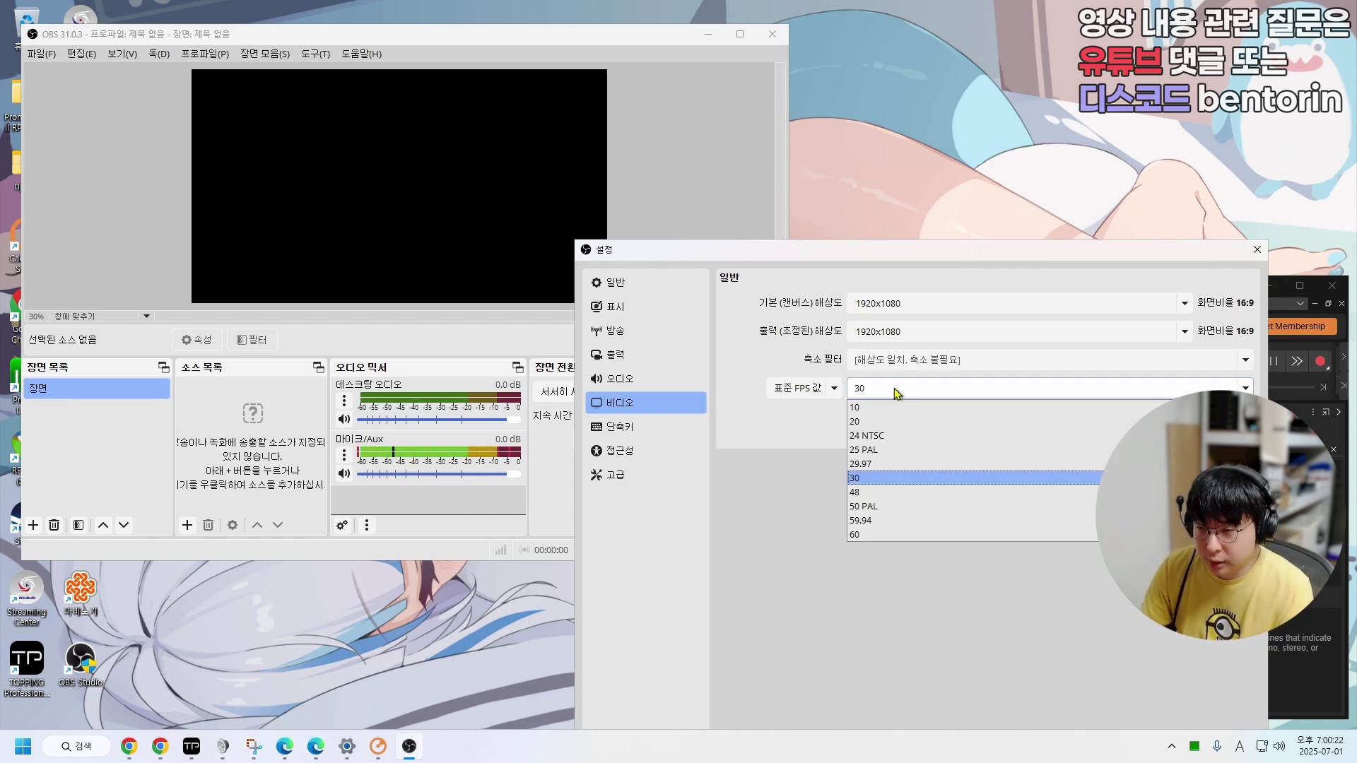
left_click(873, 537)
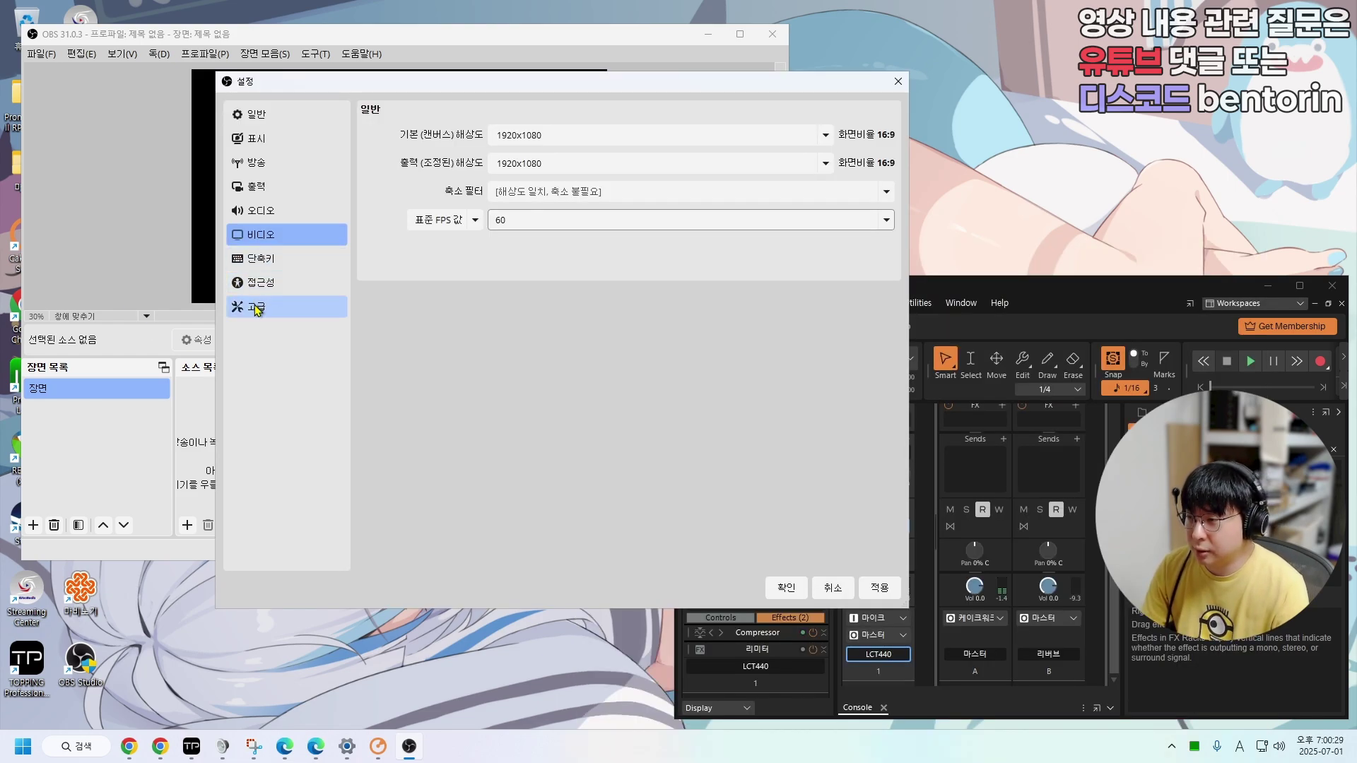
- Set the process priority to high (높음) in the advanced settings and accept all settings
left_click(256, 308)
left_click(500, 134)
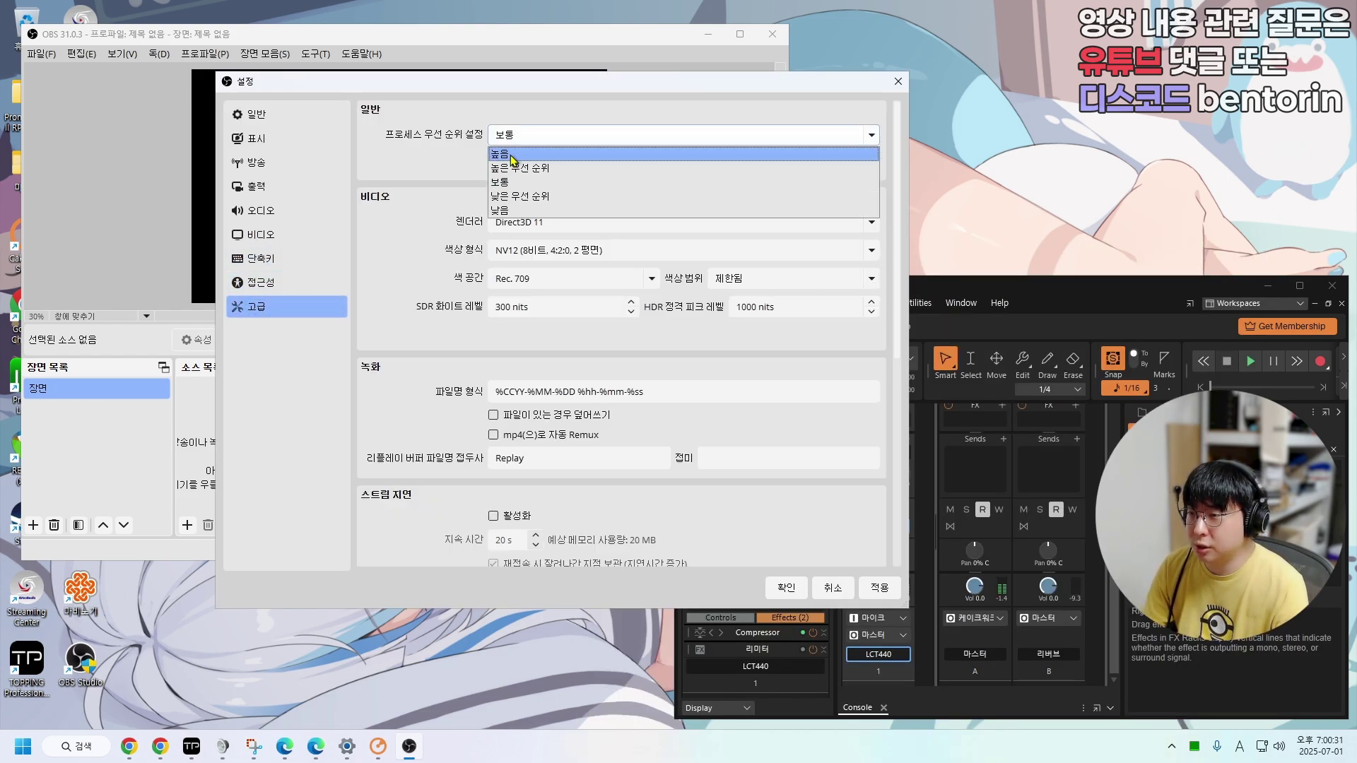
left_click(514, 155)
left_click(785, 588)
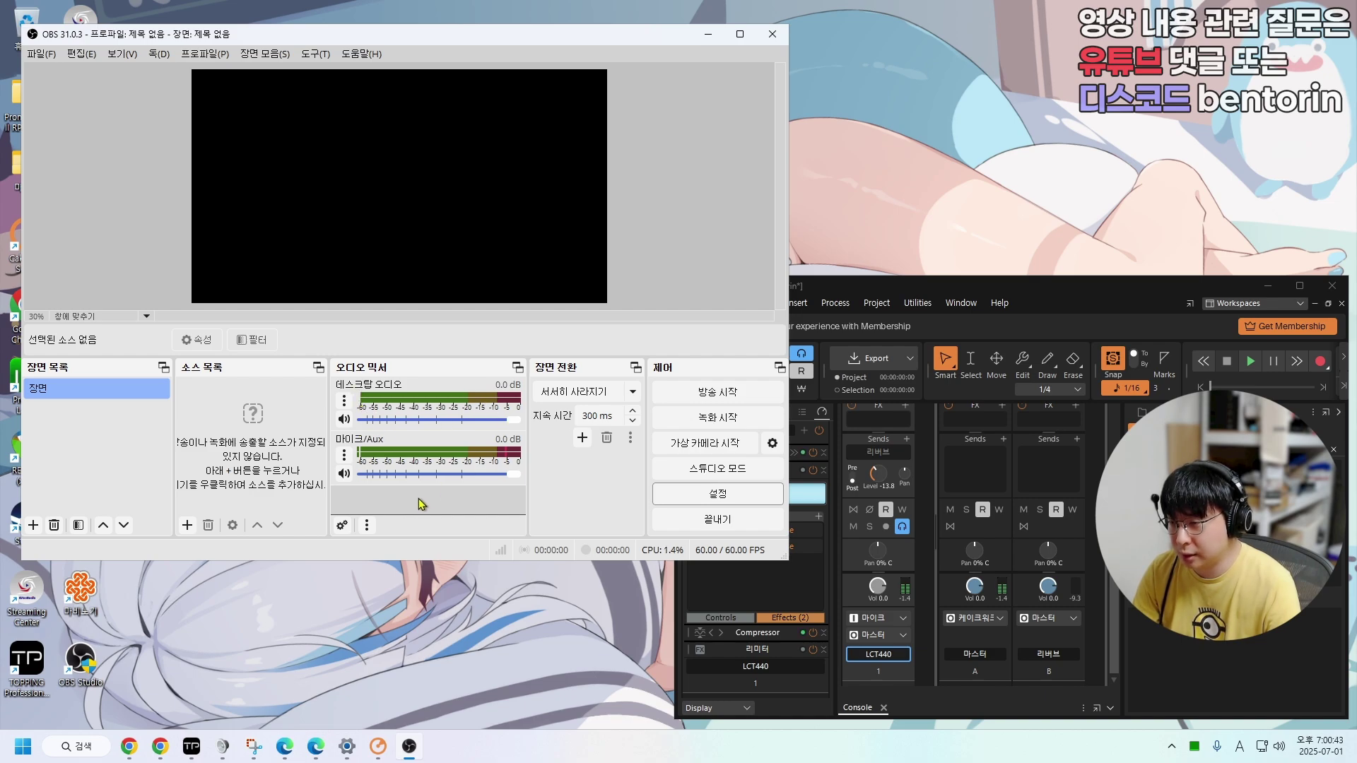
- Switch the audio mixer to the vertical layout
right_click(413, 373)
left_click(453, 413)
- Check which device is assigned in the properties of the Desktop Audio and Mic/Aux mixer sources
left_click(379, 502)
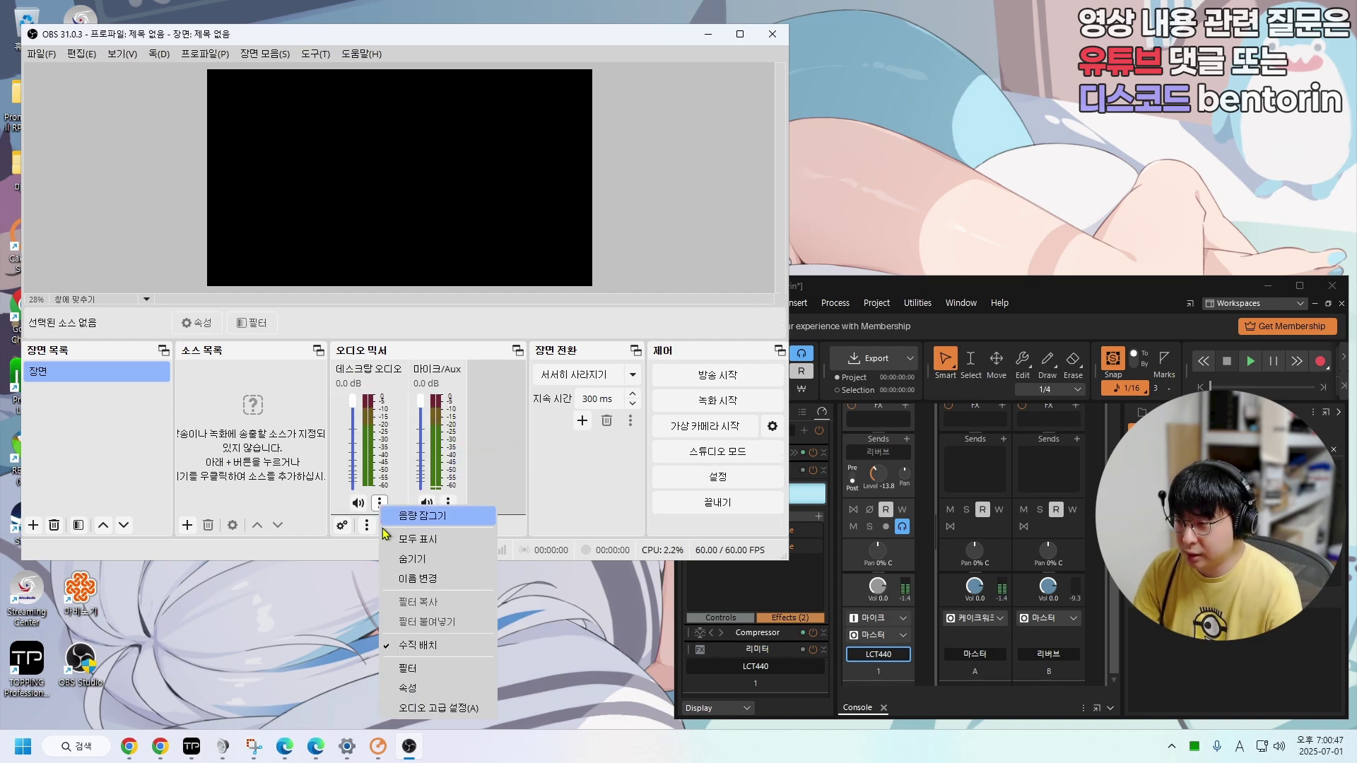
left_click(403, 689)
key("Escape")
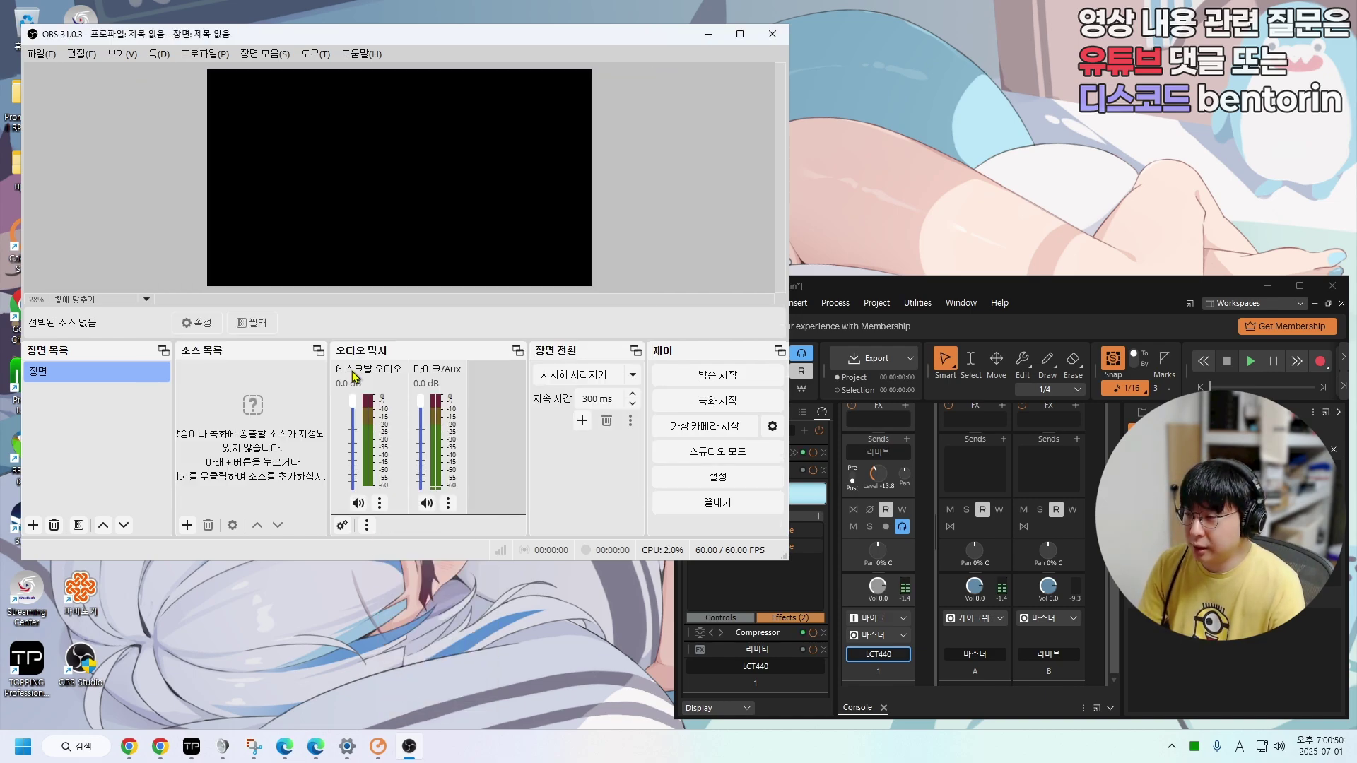
left_click(449, 508)
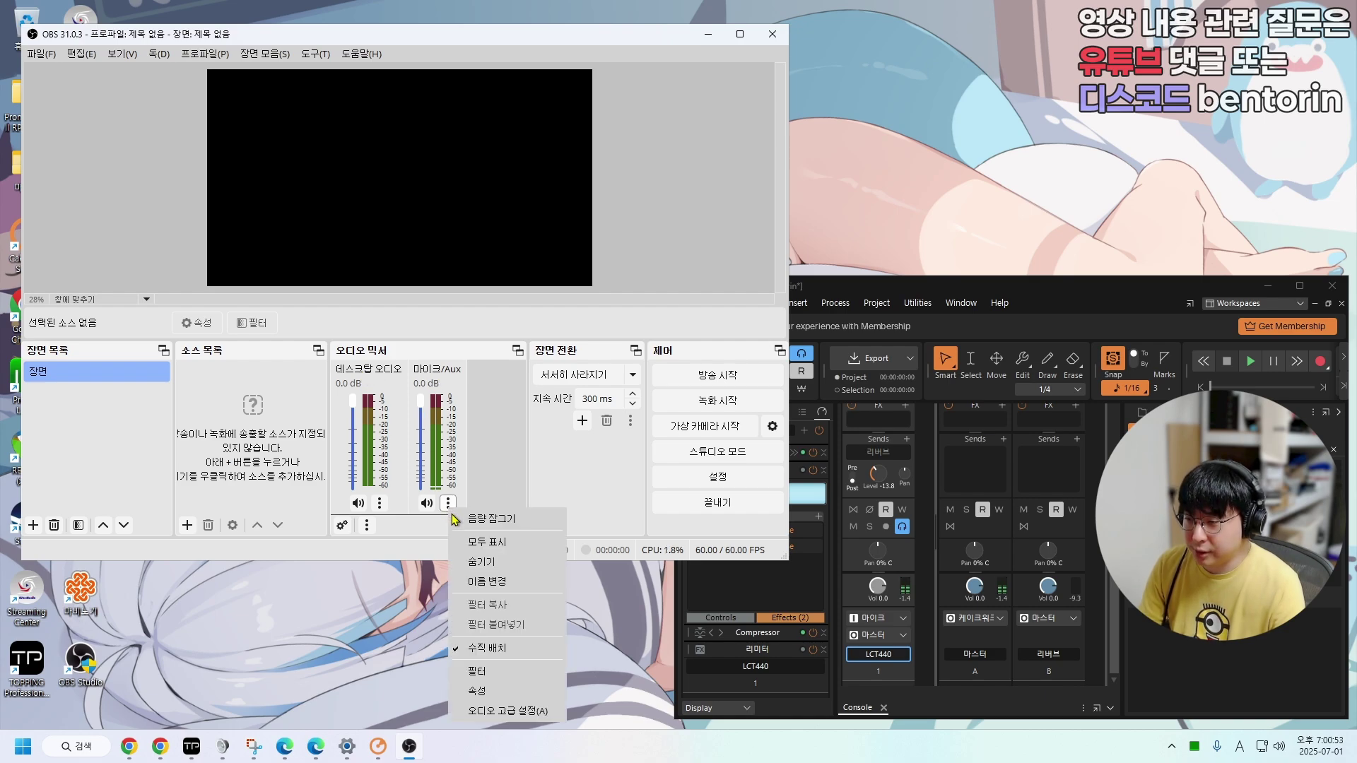
left_click(477, 691)
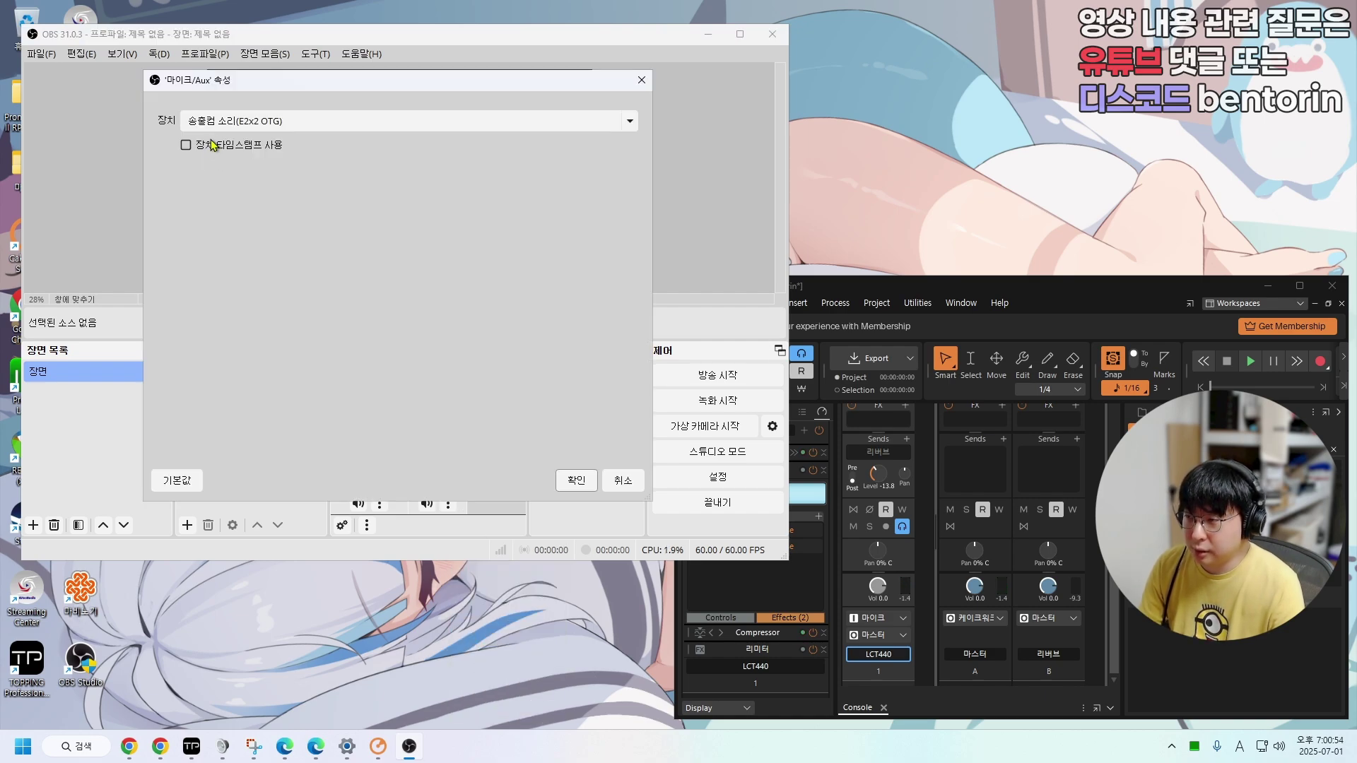
left_click(578, 480)
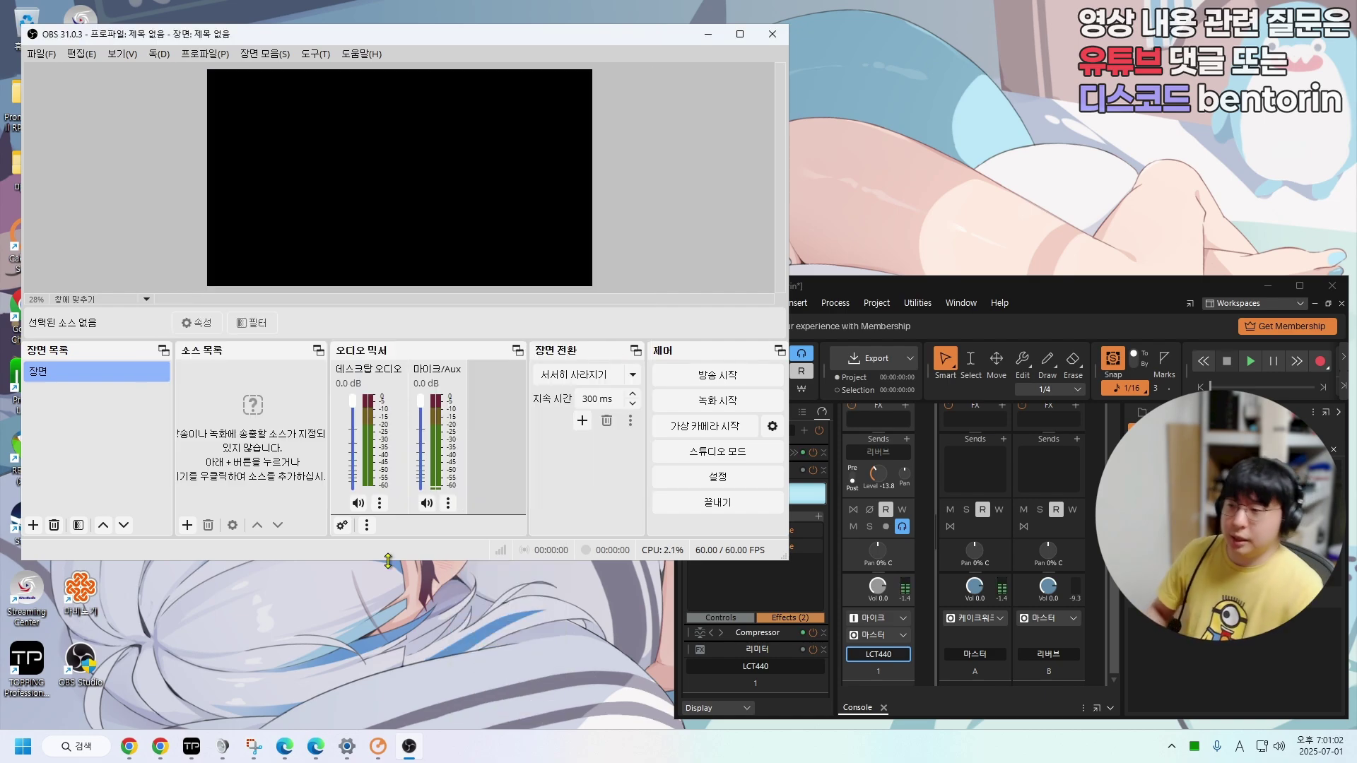
- Play music in Google Chrome and lower the Windows volume to roughly a third to test the mixer levels
left_click(165, 755)
left_click(275, 14)
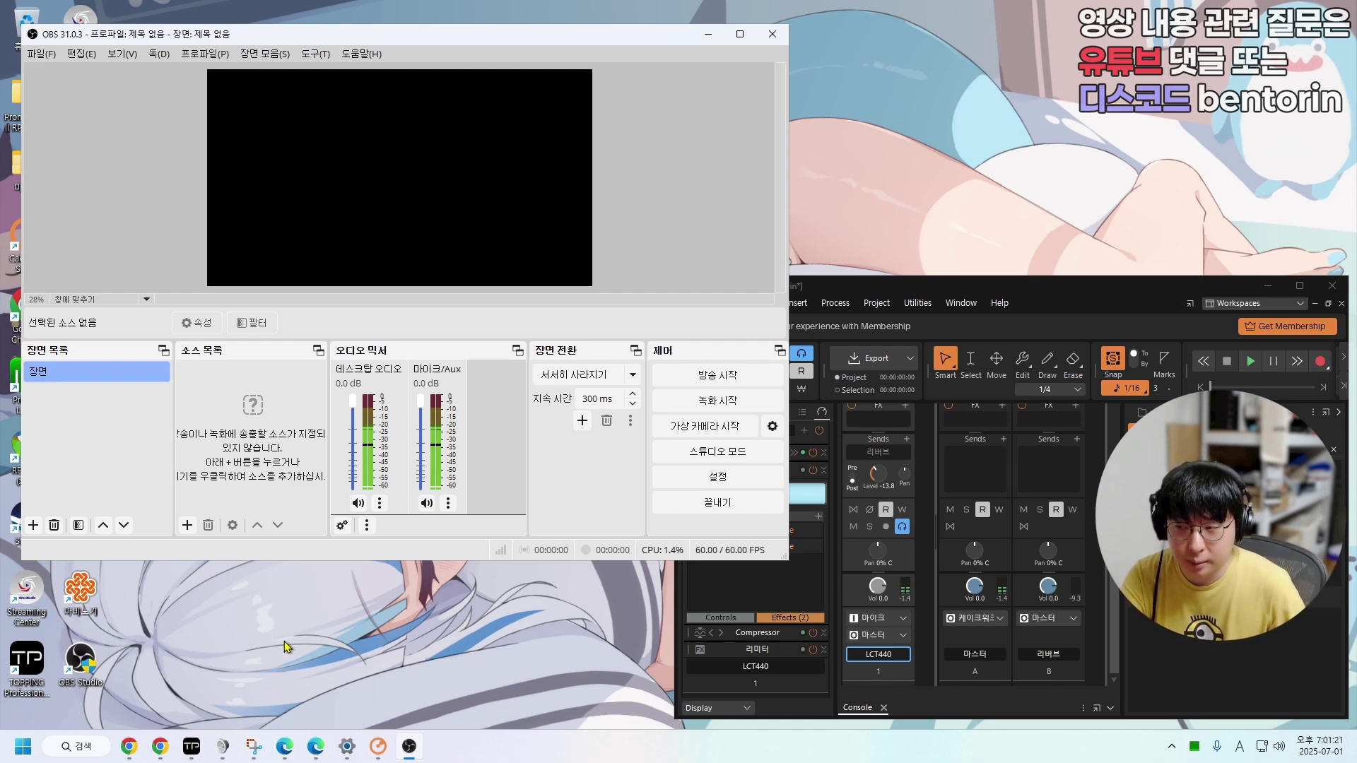
left_click(1282, 745)
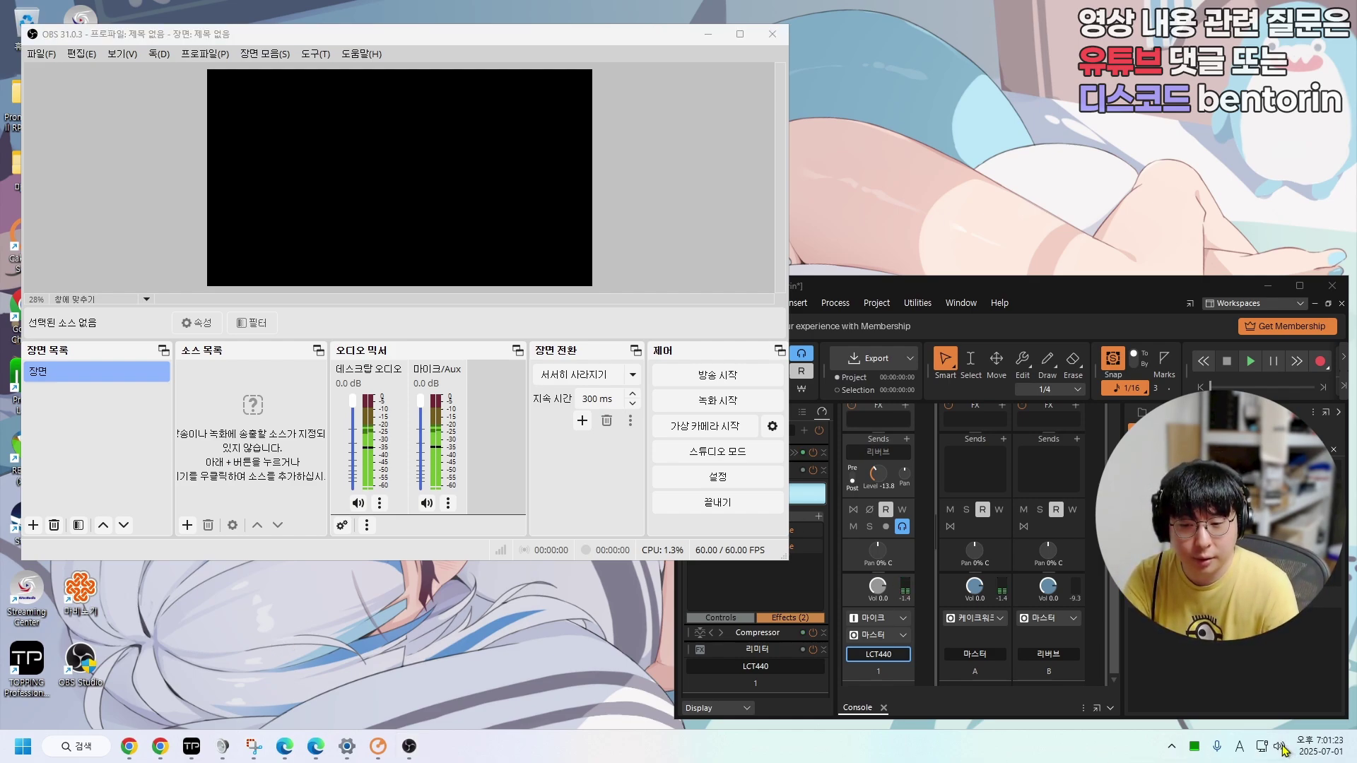
mouse_move(1301, 664)
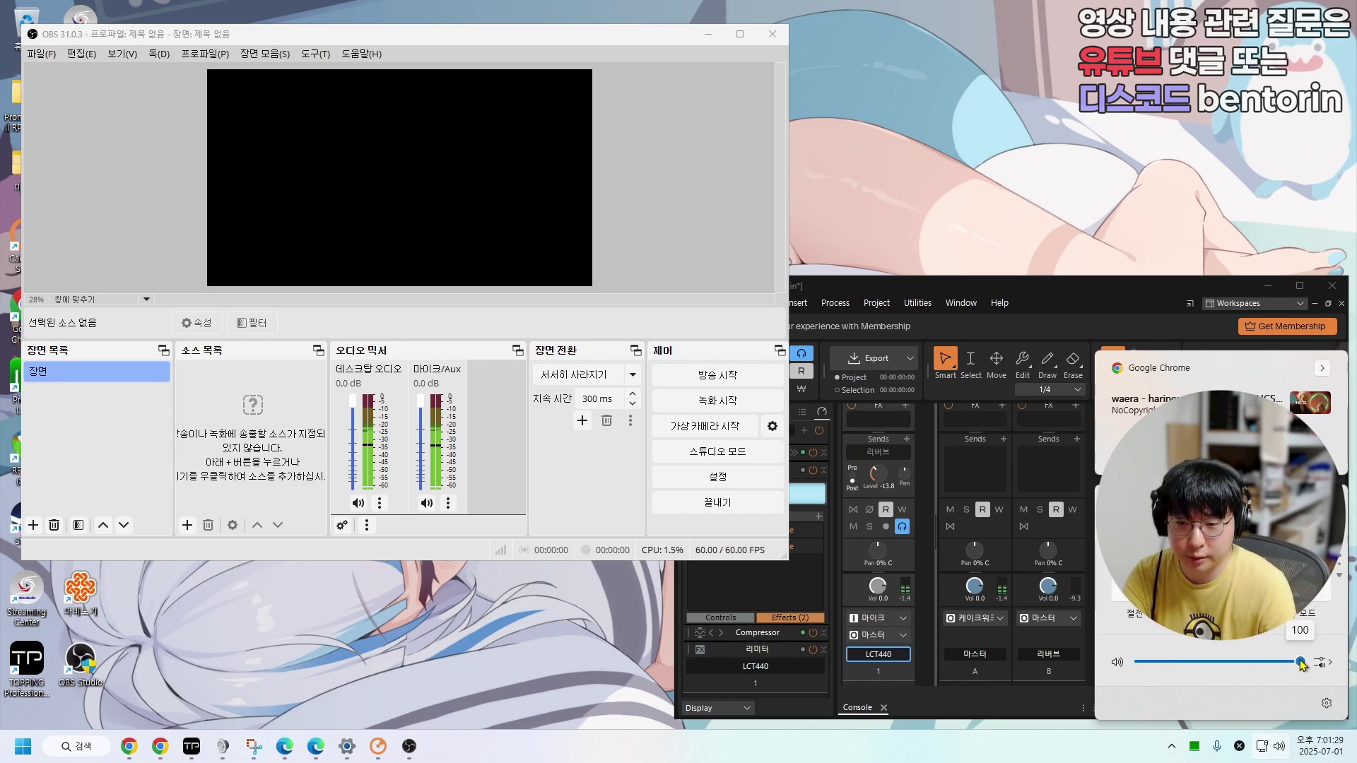
left_click_drag(1300, 664, 1183, 661)
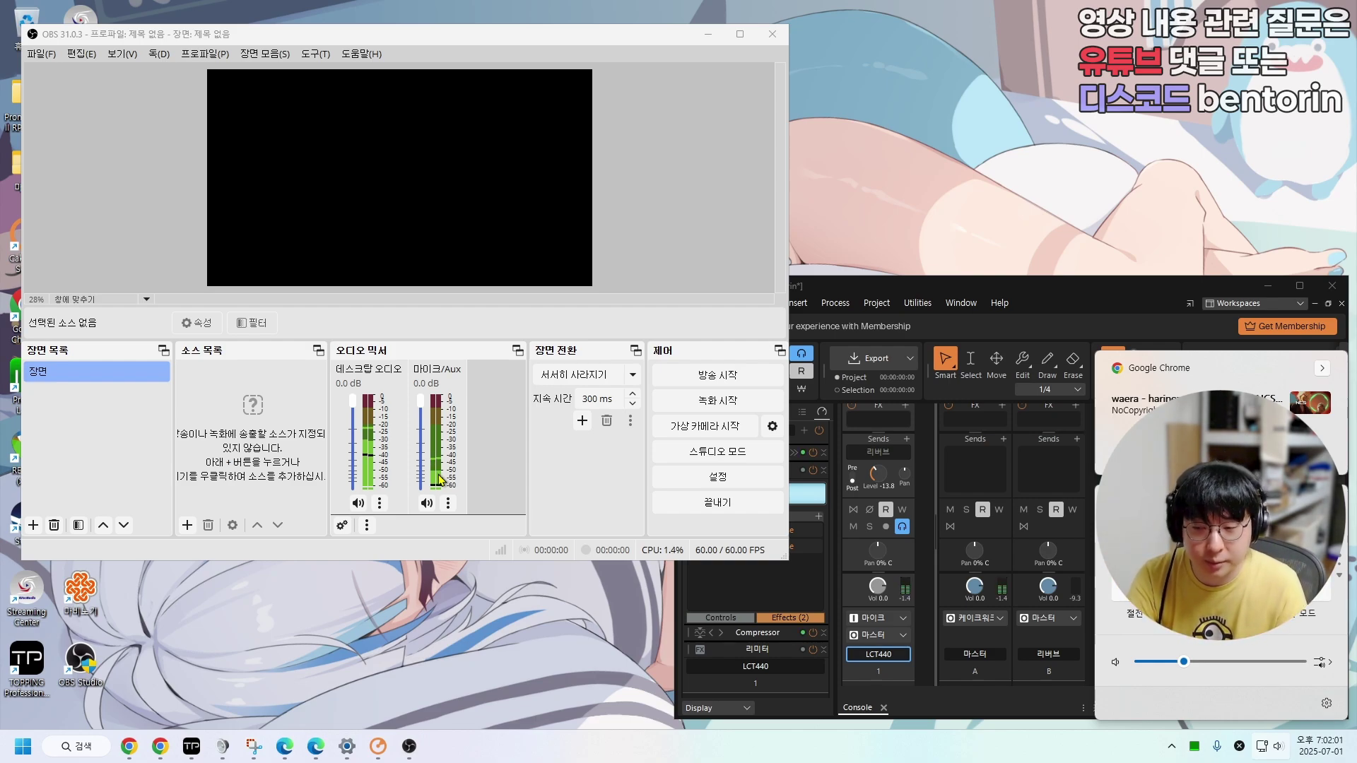
- Review the global audio devices in the OBS settings and lower the Windows volume to roughly a third again
left_click(717, 477)
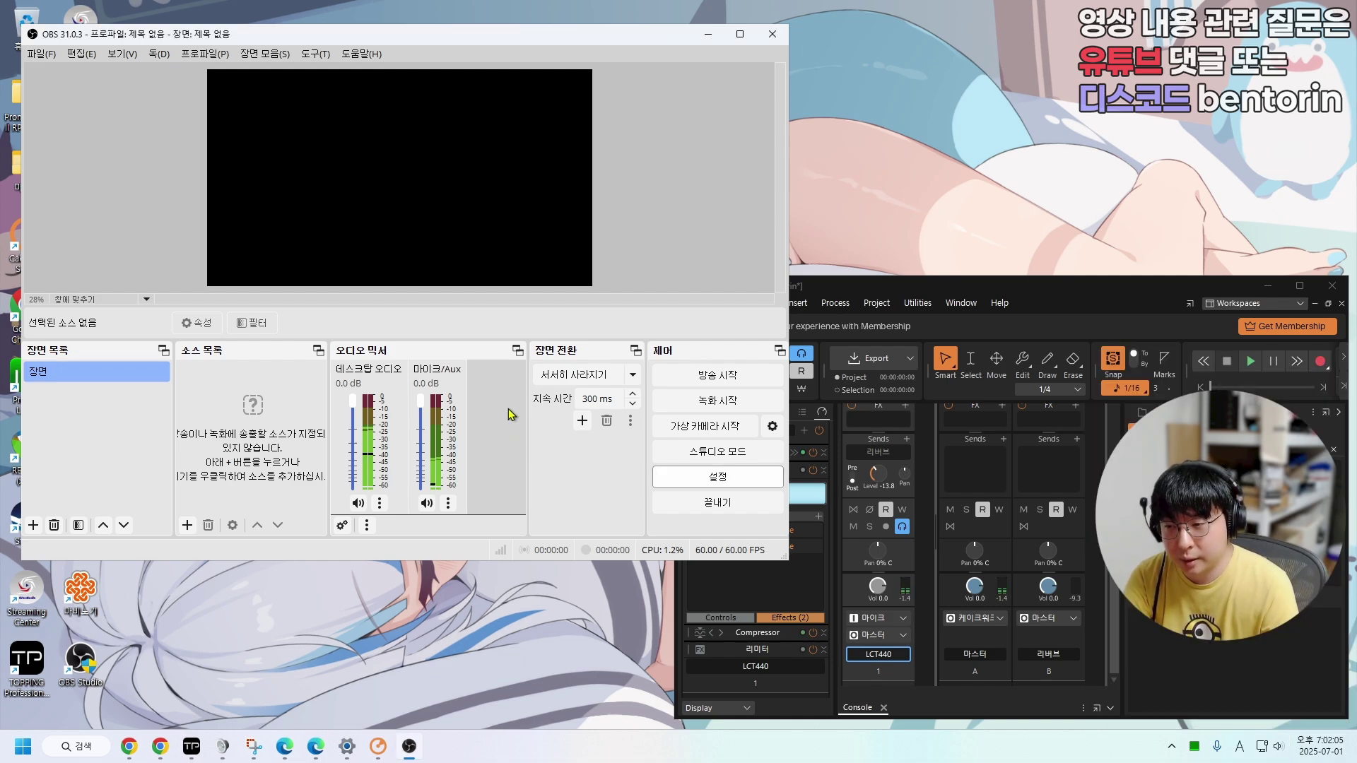
left_click(96, 157)
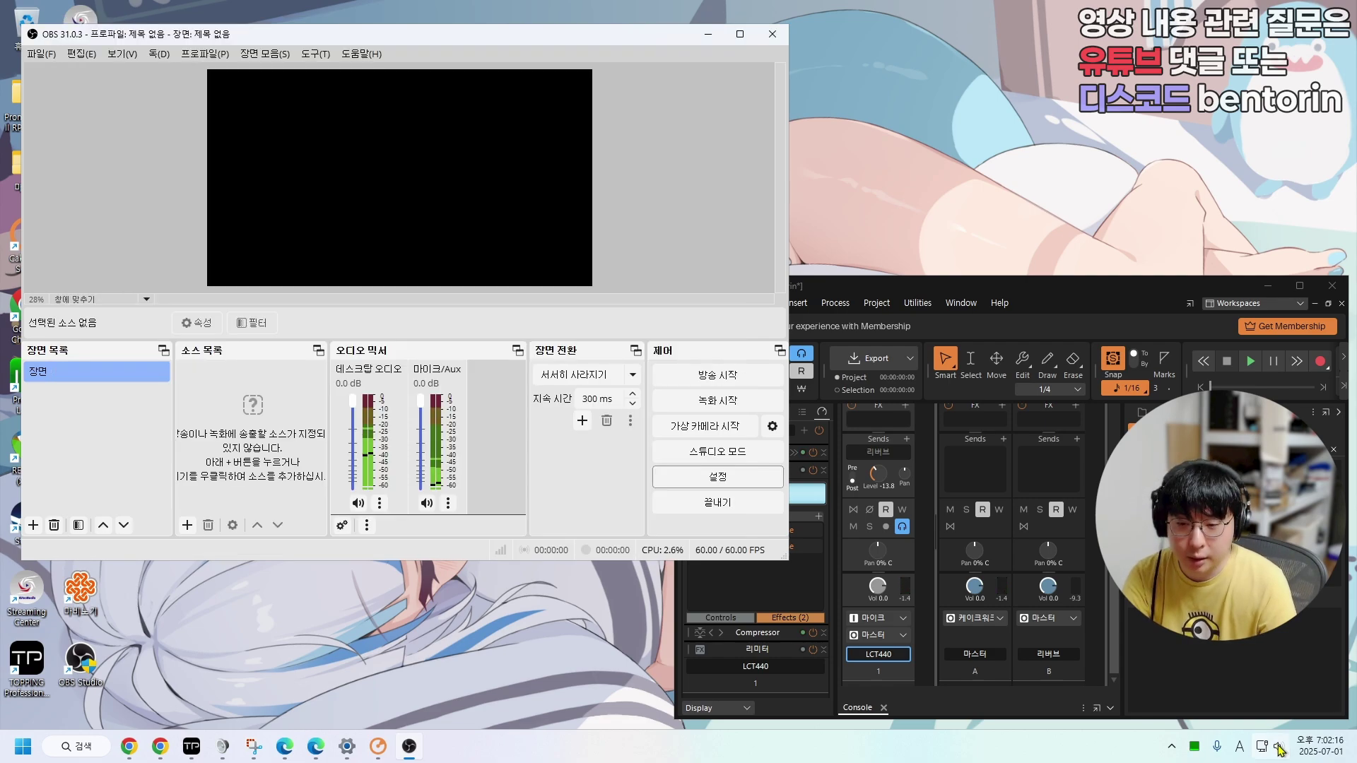
left_click(1278, 747)
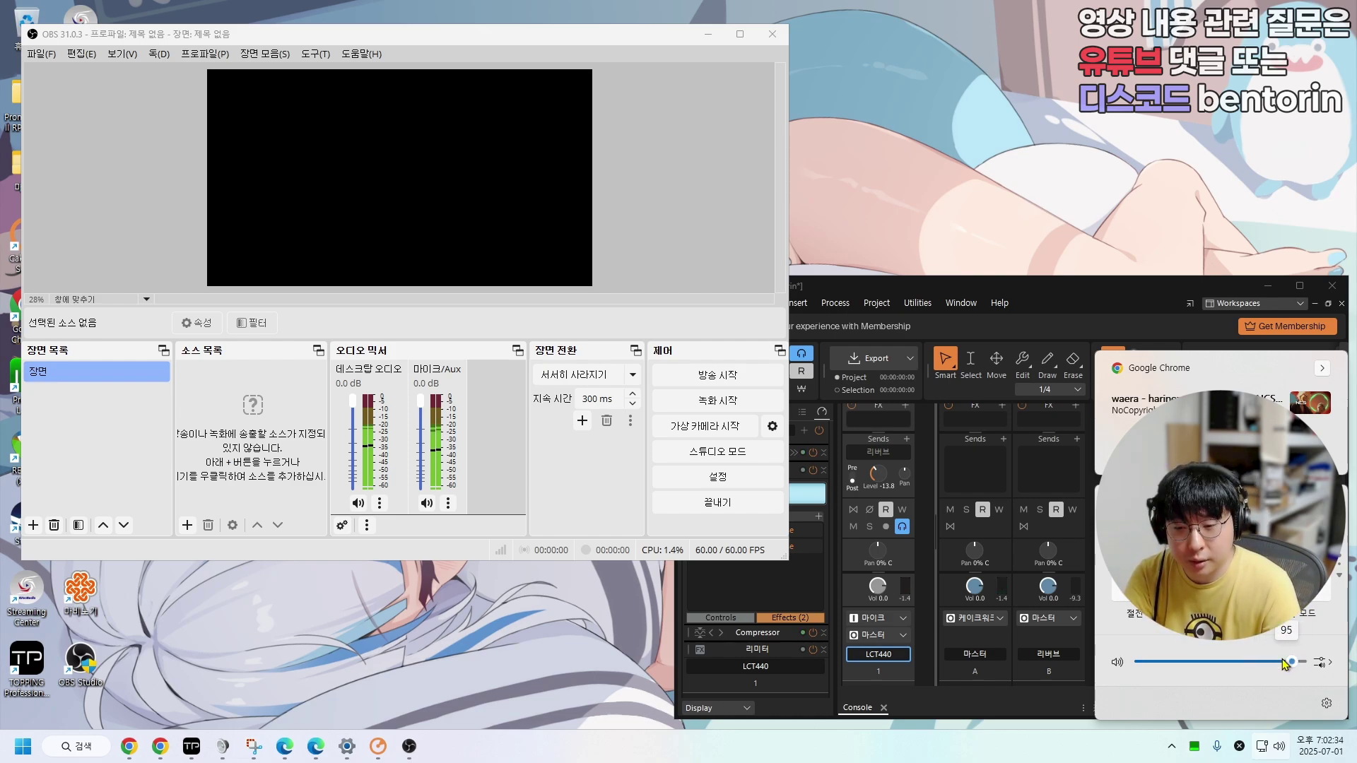
left_click_drag(1284, 663, 1187, 664)
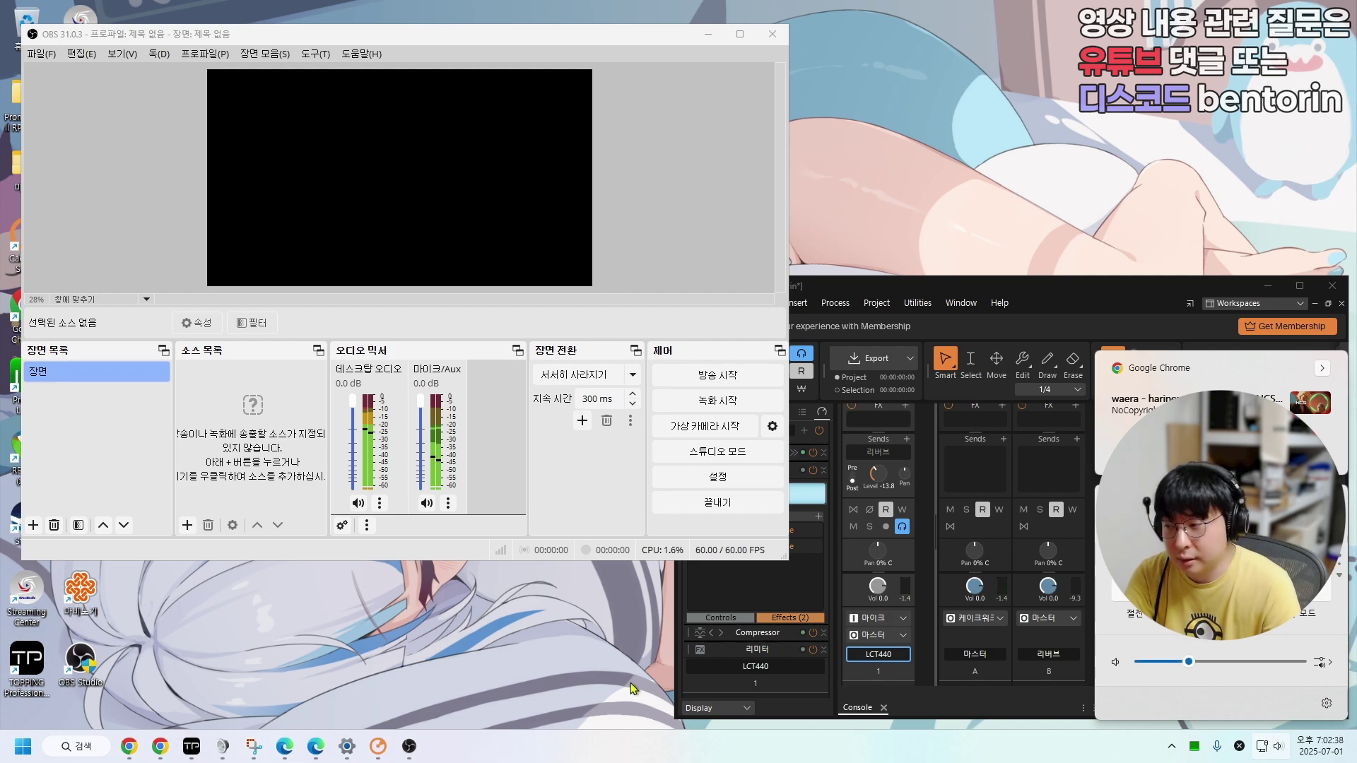
- Open the playback levels of the "시스템, 게임" device in the Windows sound settings, beside the OBS window
left_click_drag(382, 33, 588, 45)
double_click(101, 390)
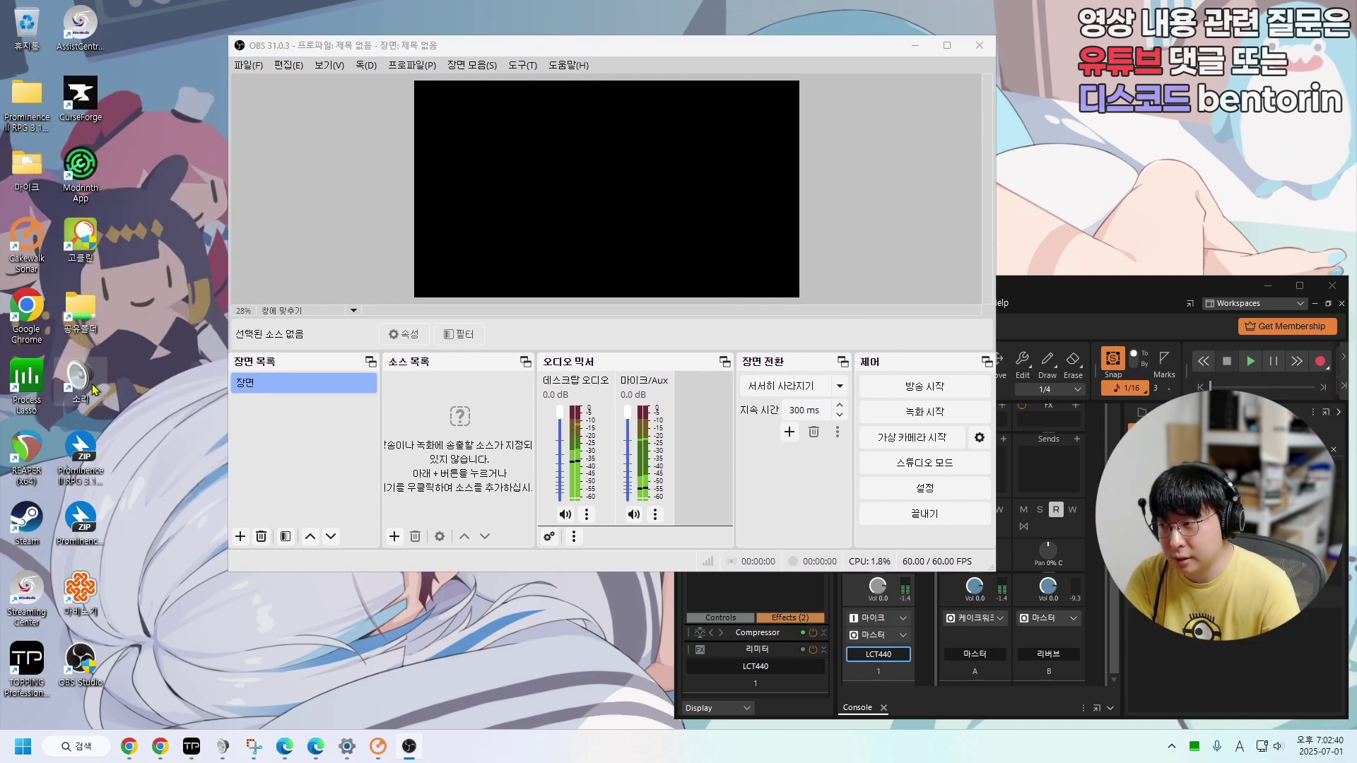
double_click(1128, 487)
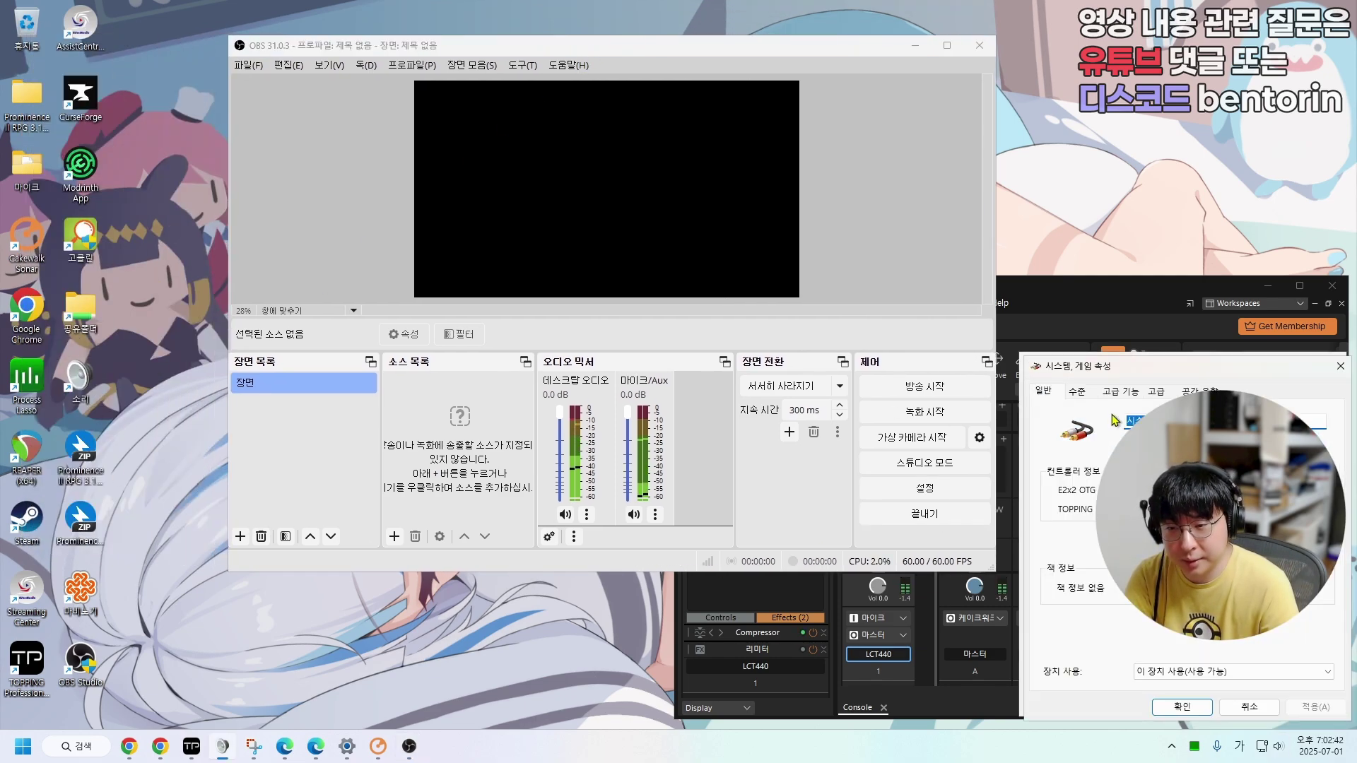
left_click(1120, 393)
left_click(1077, 392)
left_click_drag(1094, 365, 723, 361)
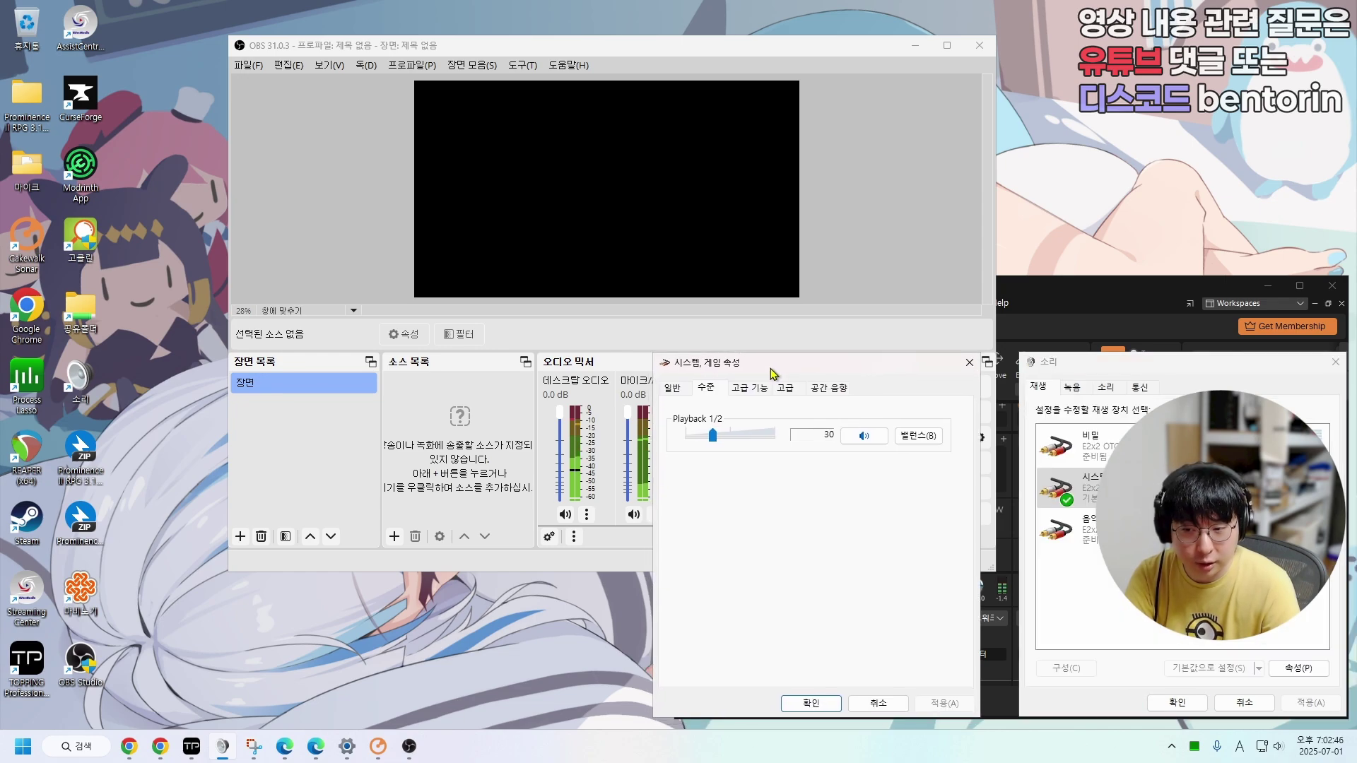
- Raise the Windows volume to about 41 to compare it with the device's Playback 1/2 level, and set that level to 100
left_click(1278, 748)
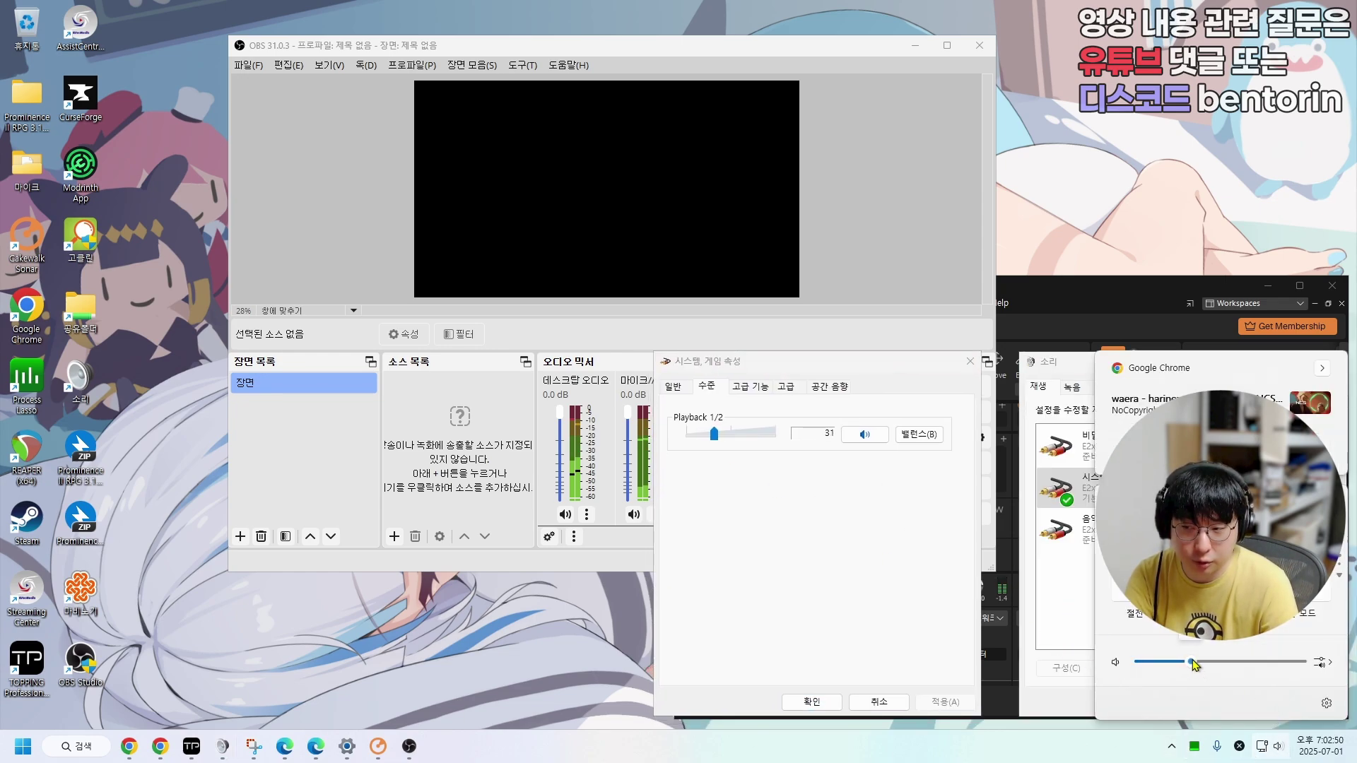
left_click_drag(1213, 663, 1206, 662)
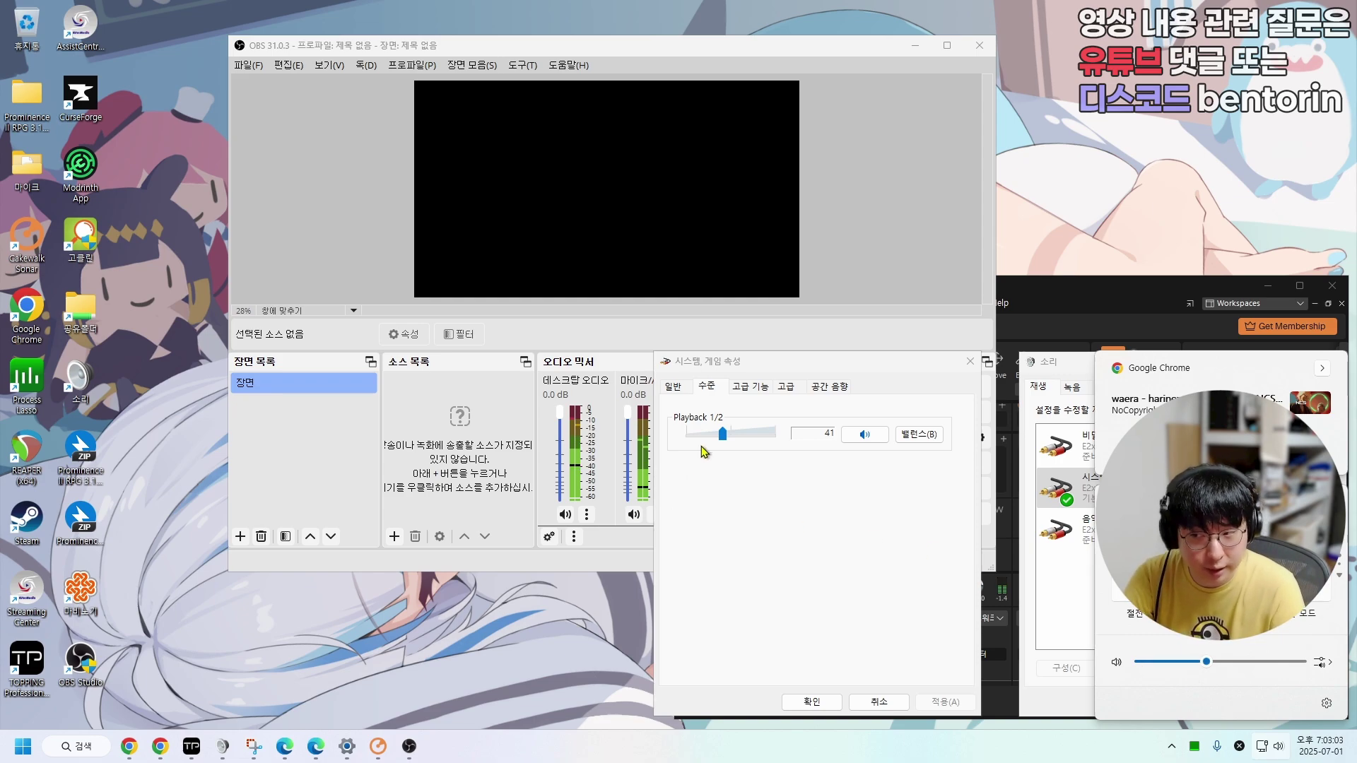
left_click_drag(722, 433, 793, 438)
left_click(814, 702)
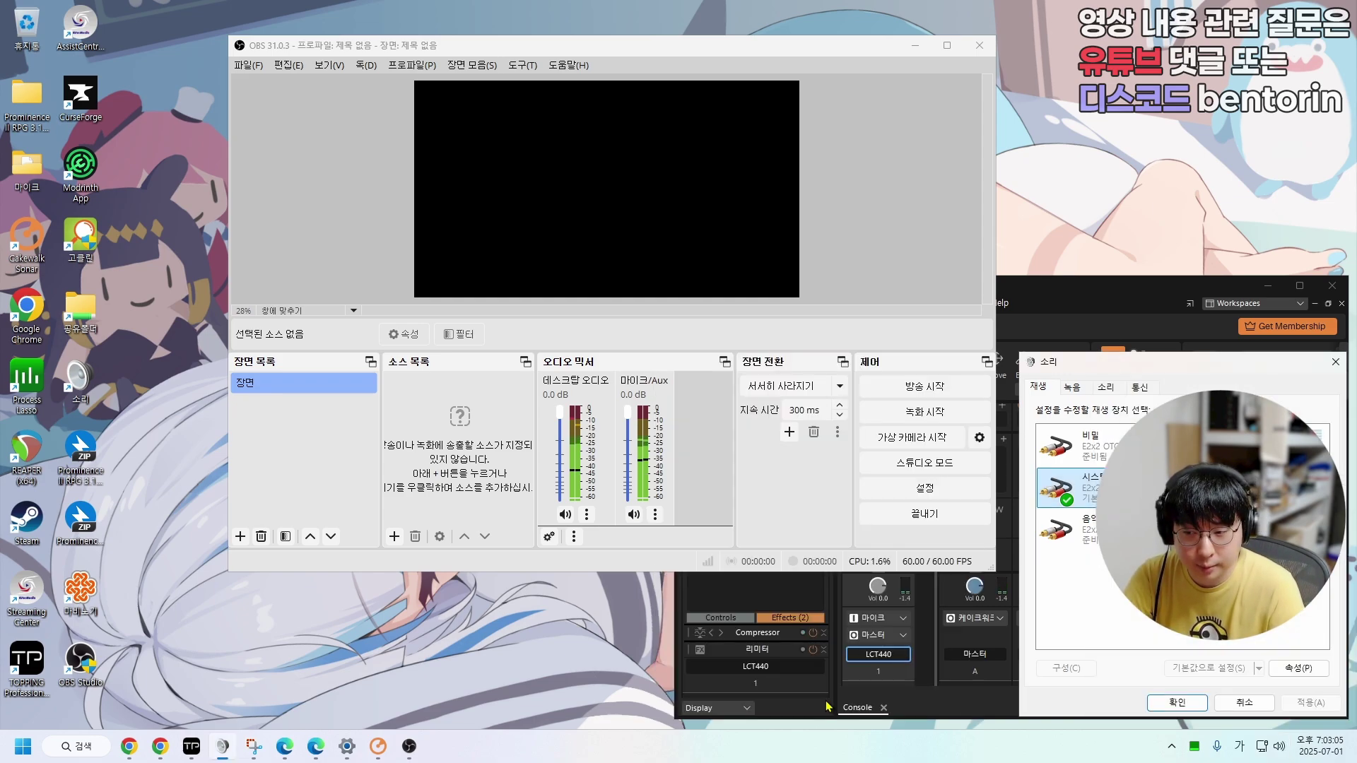
- Open the Windows volume mixer and resize its window until all the app volumes fit on screen
right_click(1281, 749)
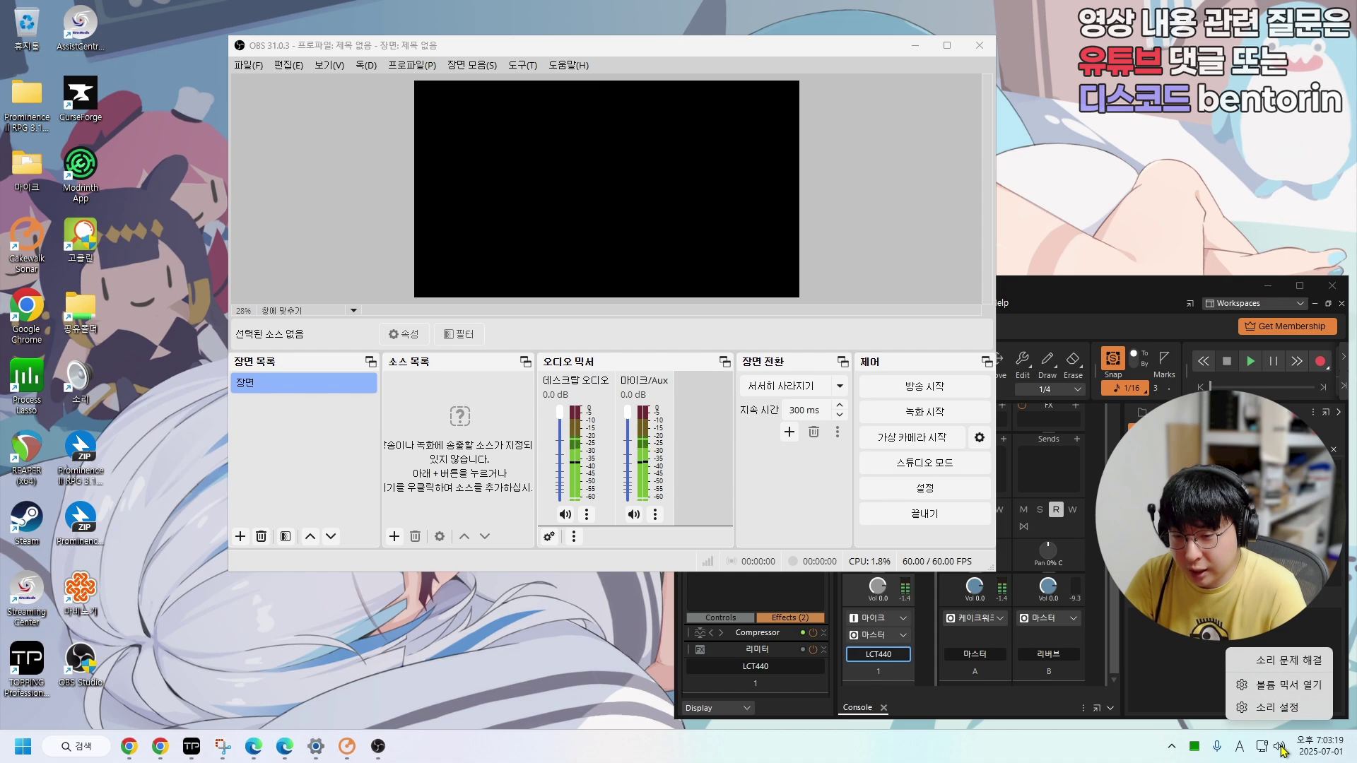
left_click(1282, 685)
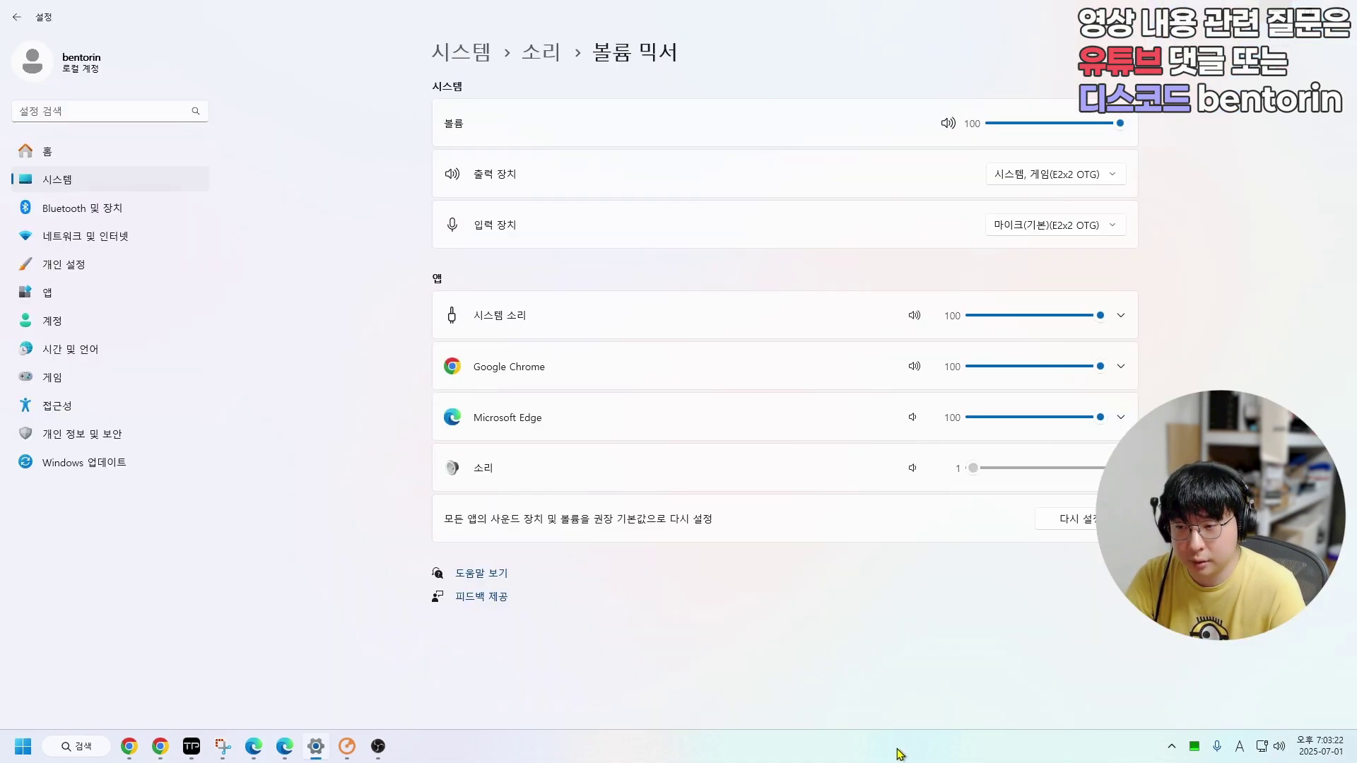
left_click_drag(869, 21, 1089, 101)
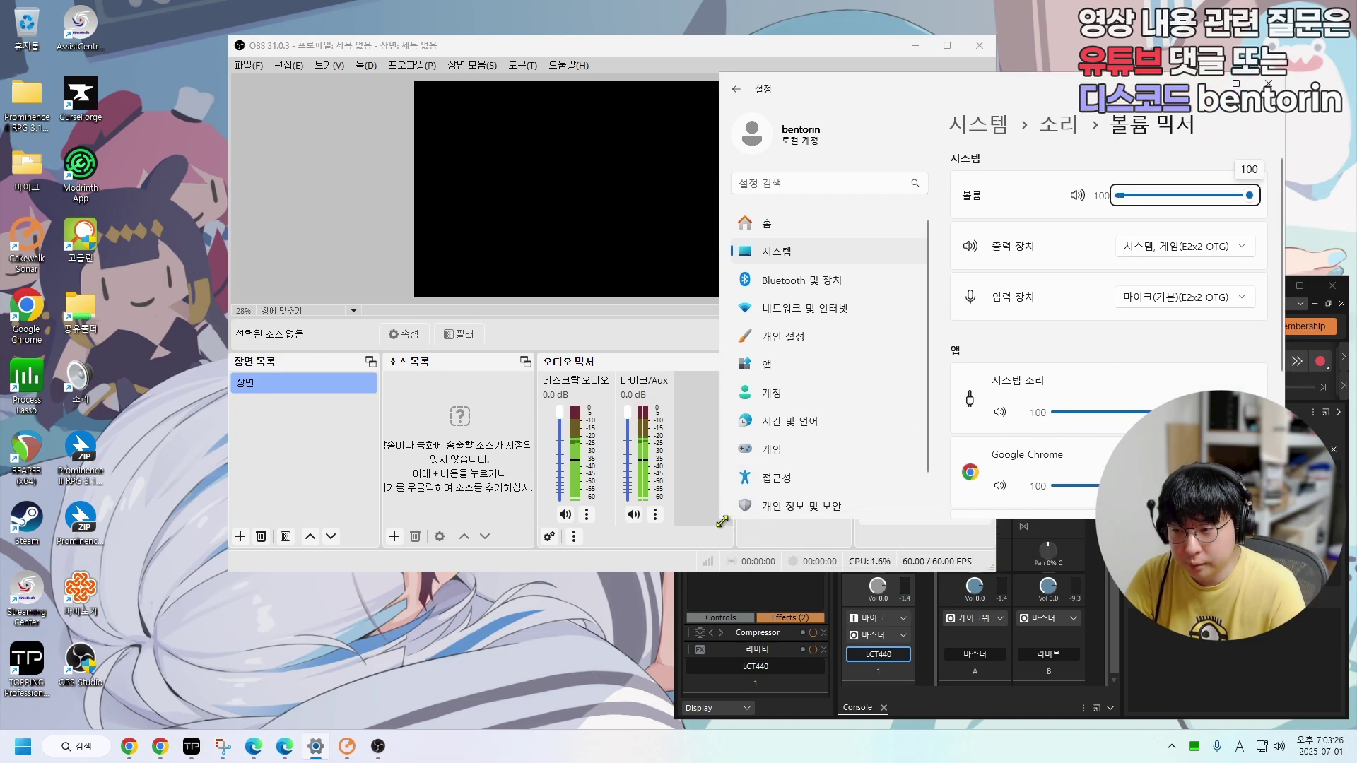
left_click_drag(721, 522, 527, 705)
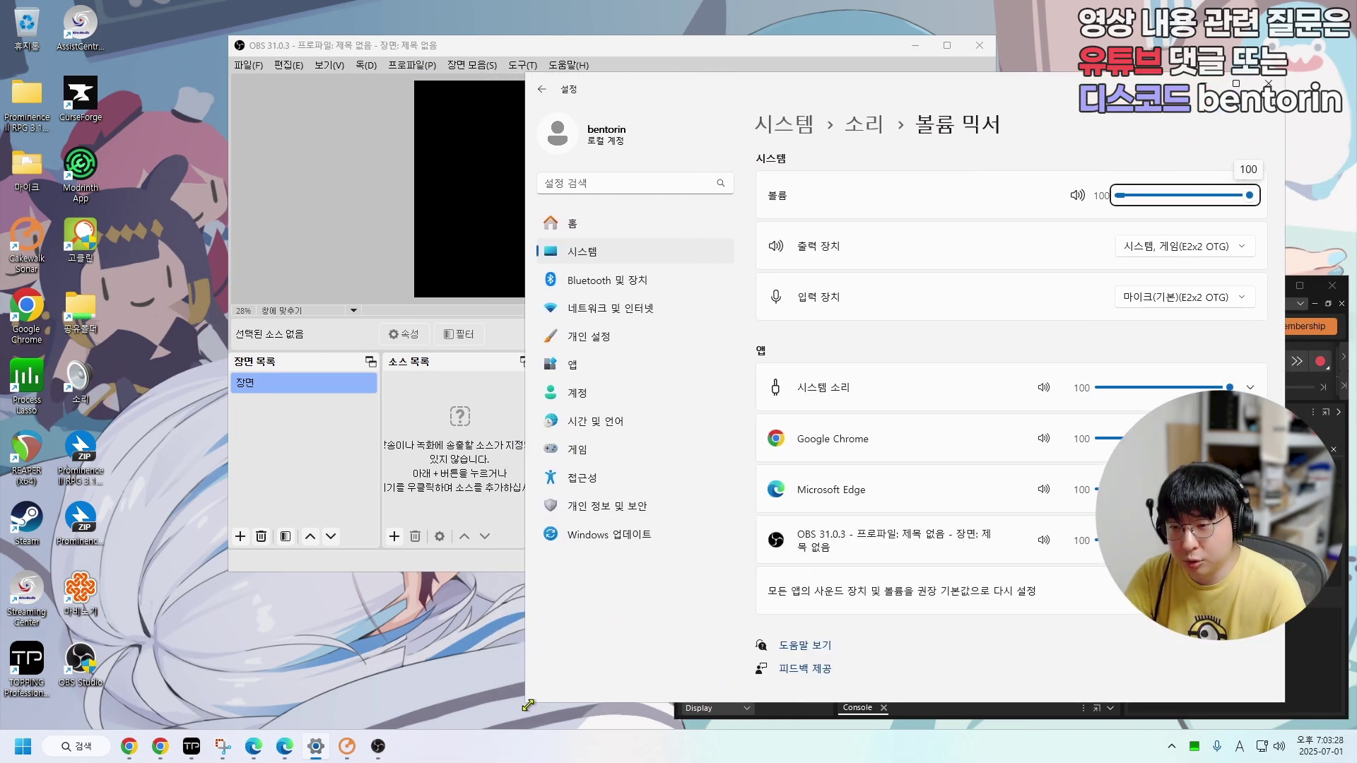
- Switch to Google Chrome, lower the YouTube video's volume to about 20, and compare it with Chrome's level in the Windows volume mixer
left_click(164, 753)
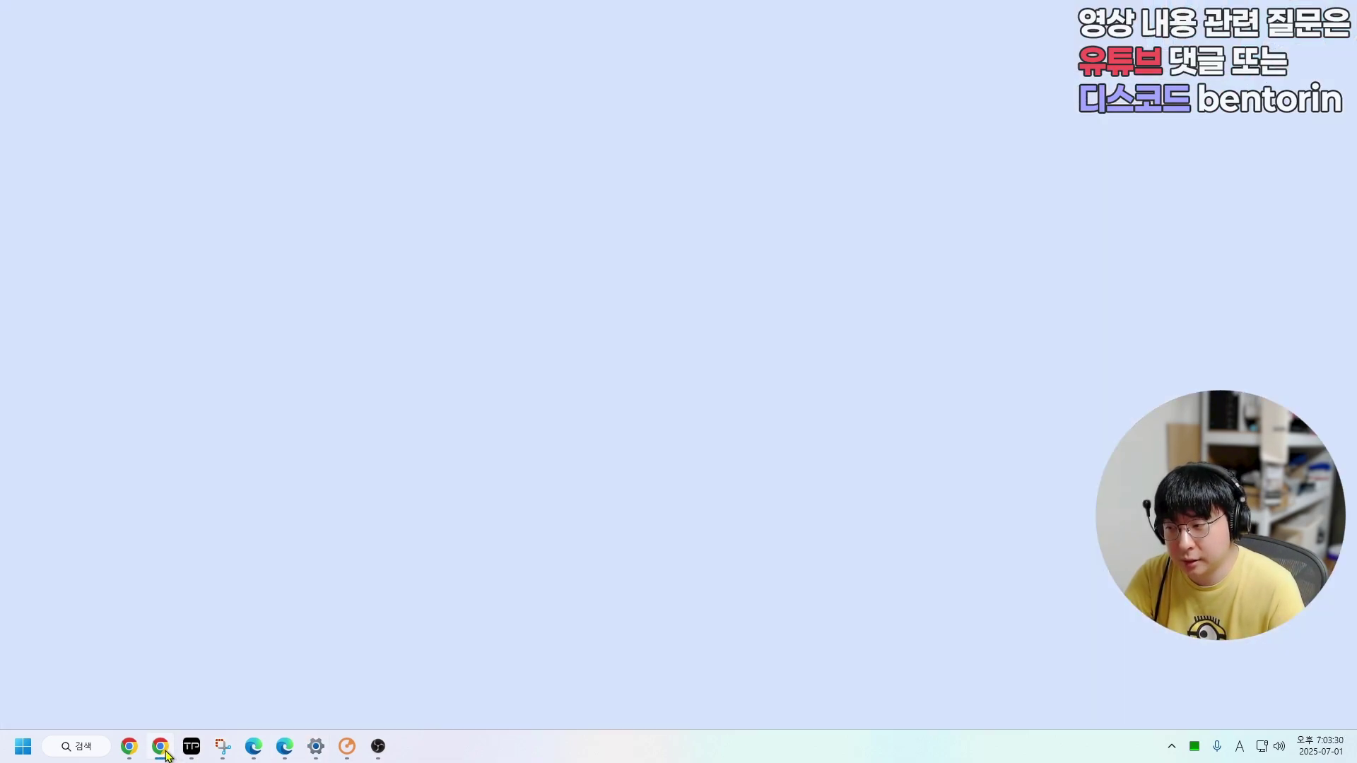
mouse_move(393, 521)
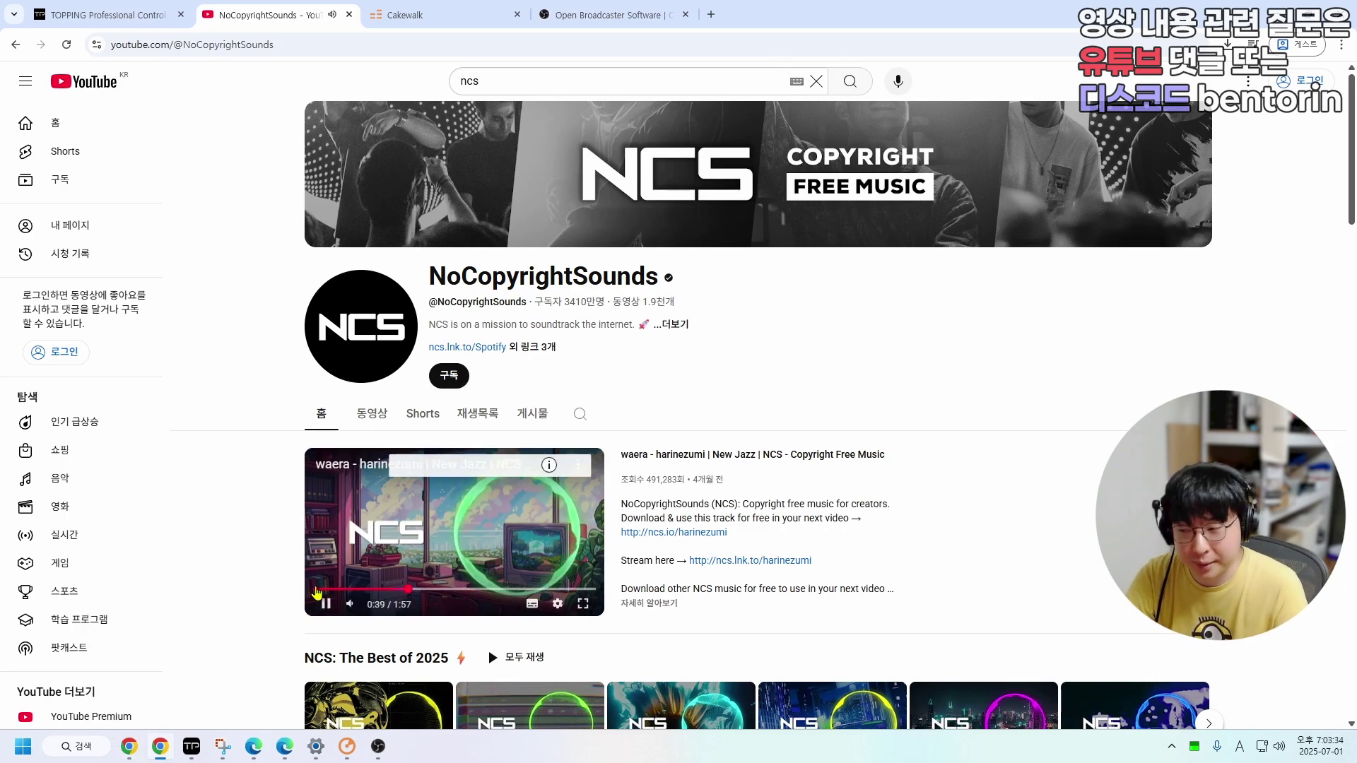
mouse_move(371, 609)
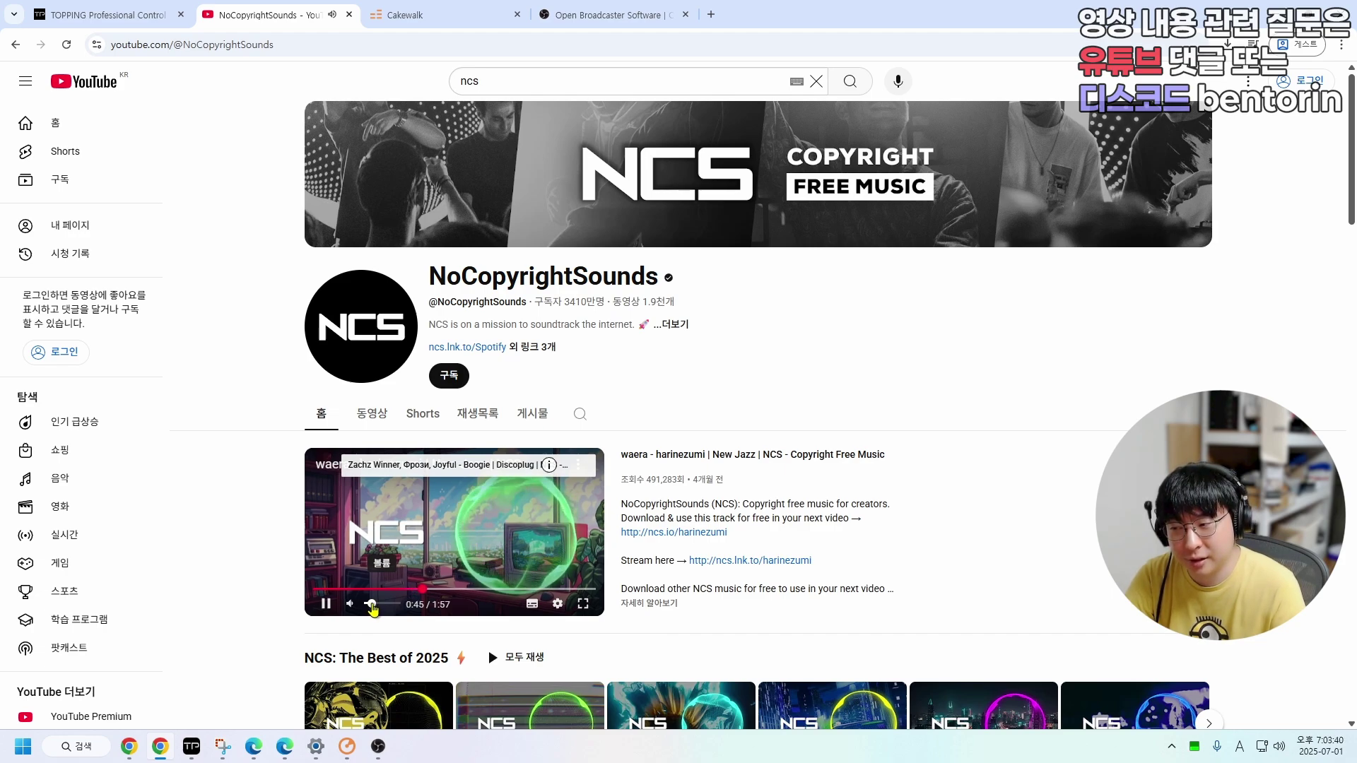
left_click_drag(373, 608, 376, 610)
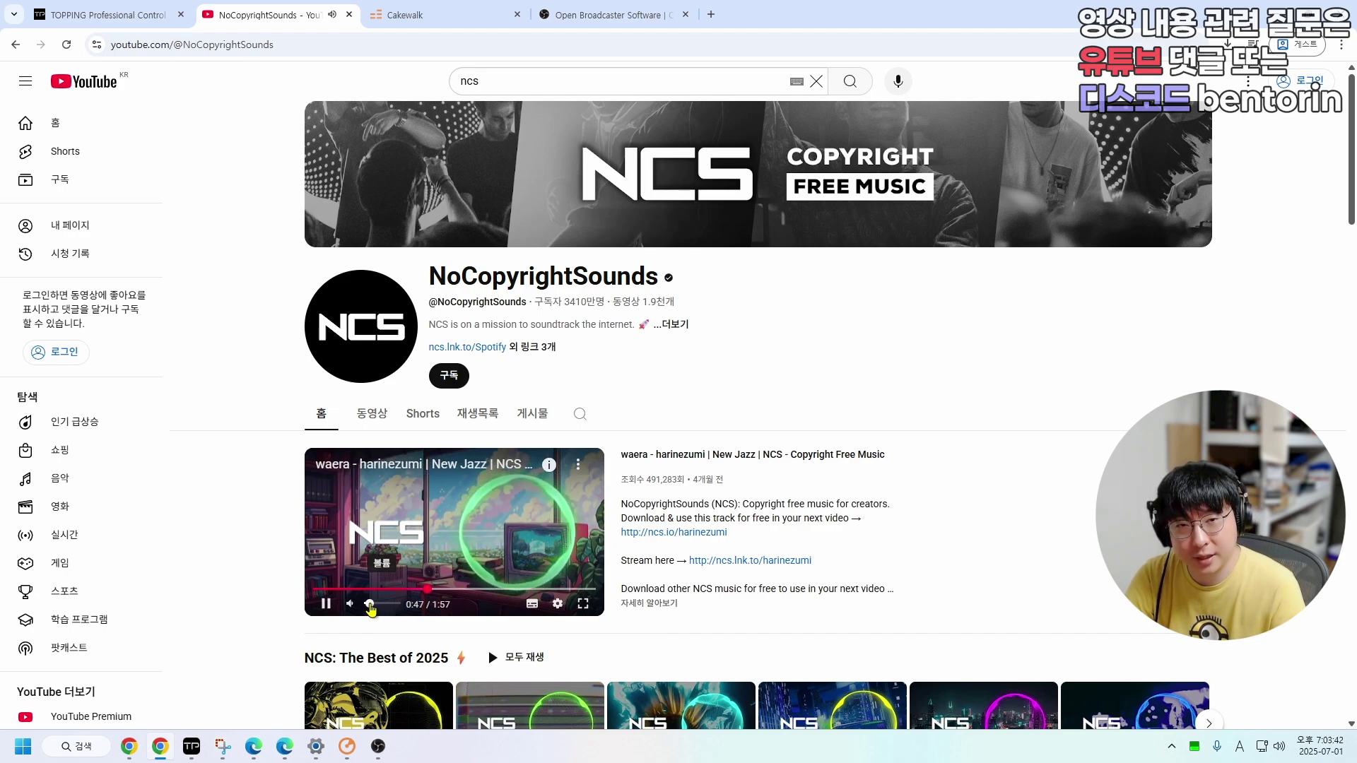
left_click(326, 603)
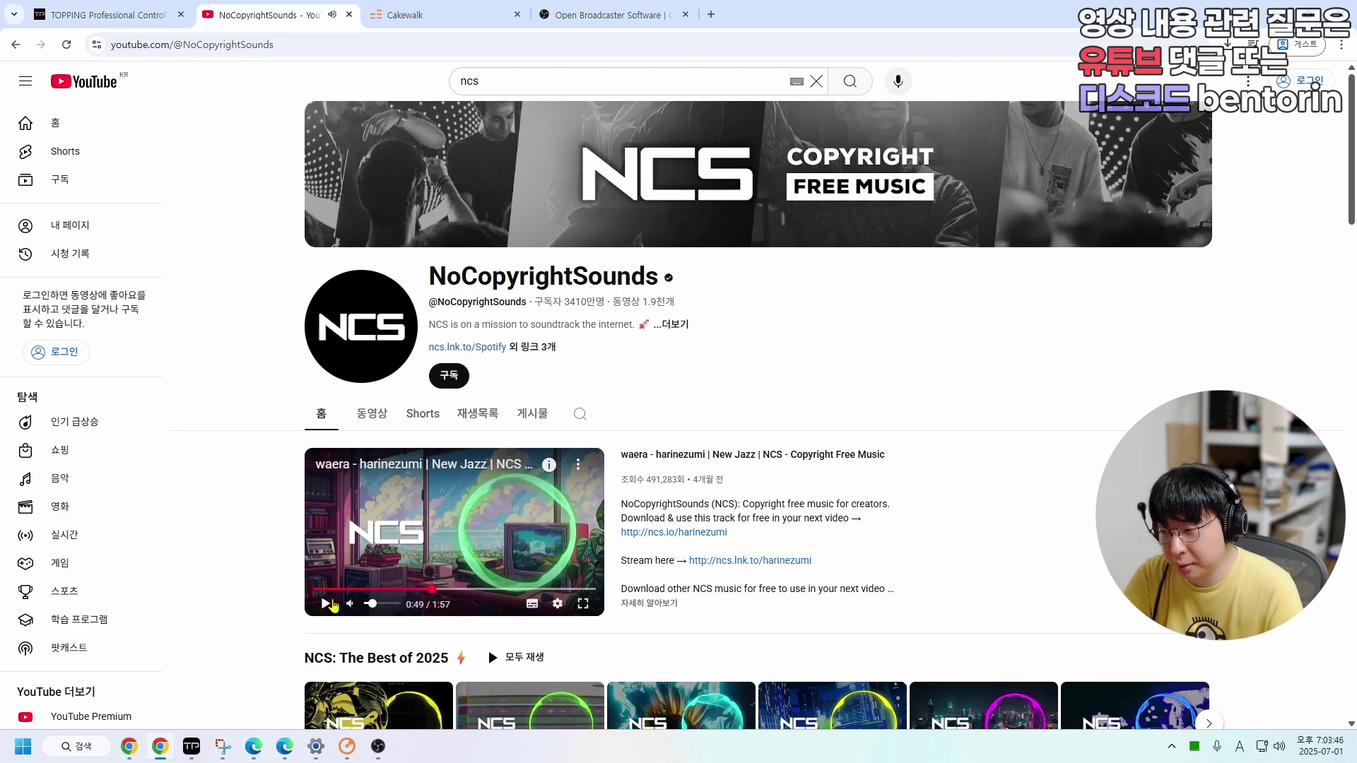
left_click(319, 749)
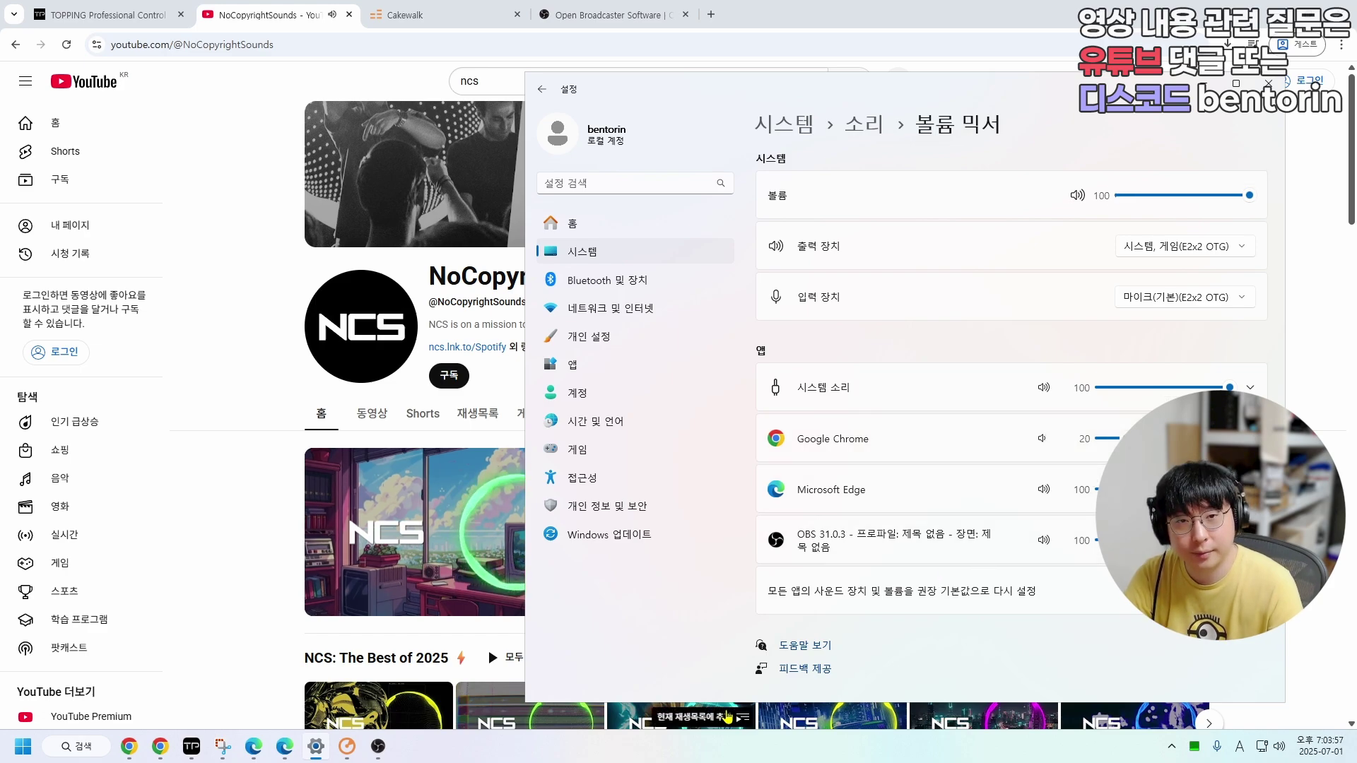
- Compare the OBS mixer meters with the Windows volume, and pause the YouTube video in Google Chrome
left_click(371, 748)
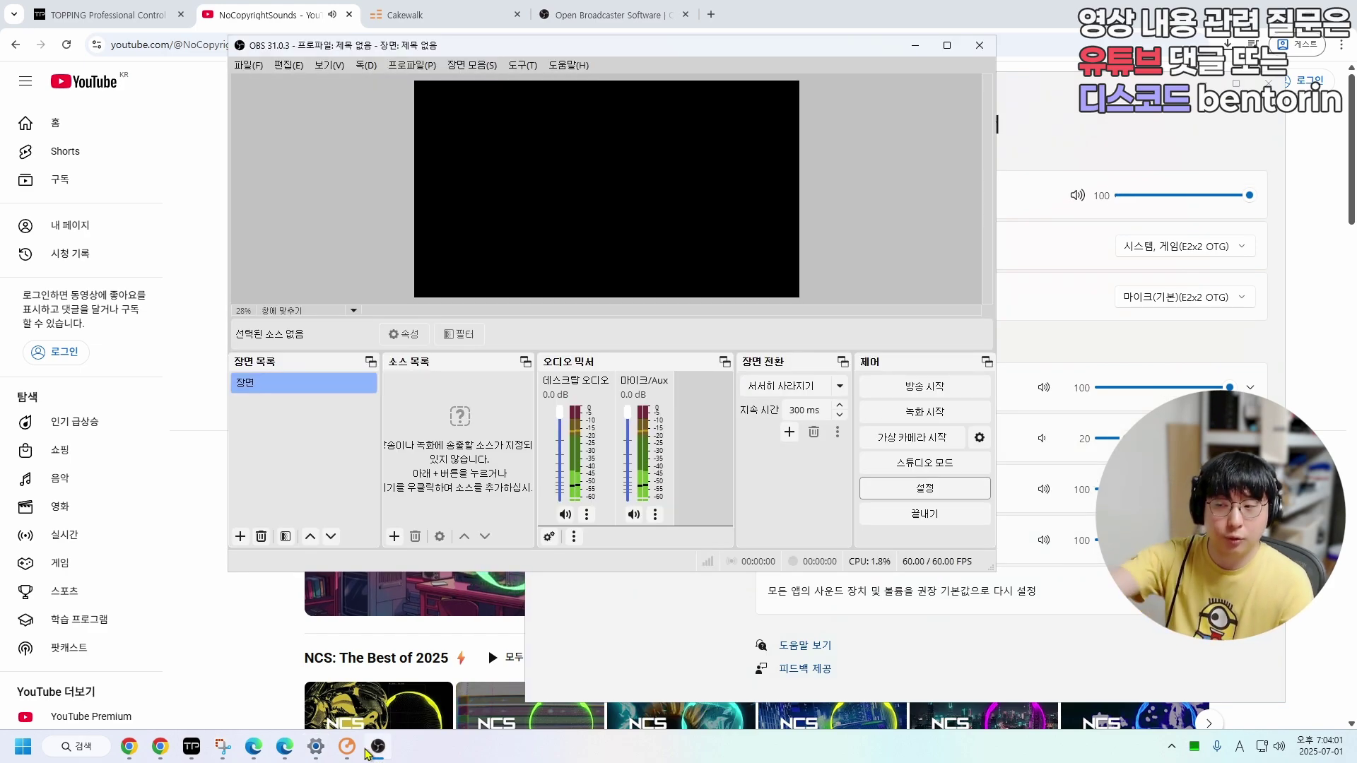
mouse_move(346, 742)
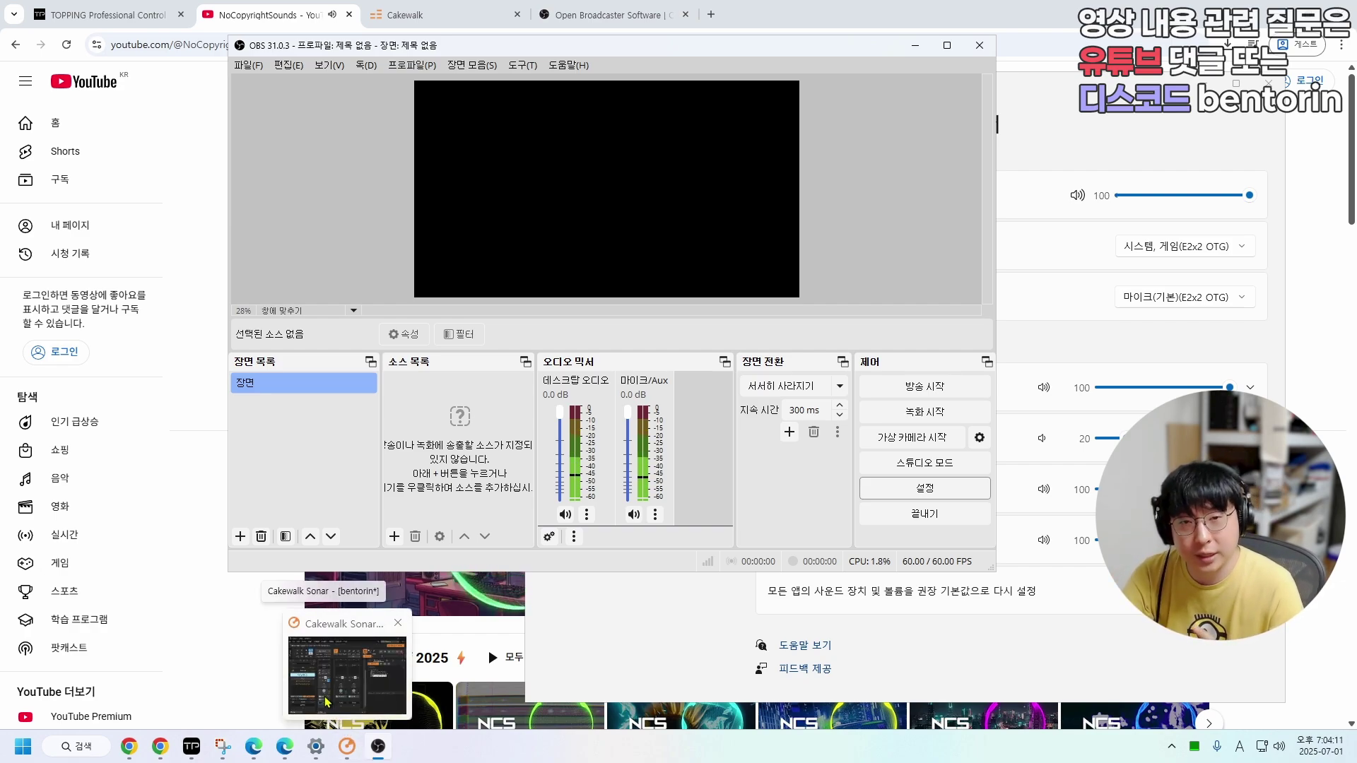
left_click(1279, 747)
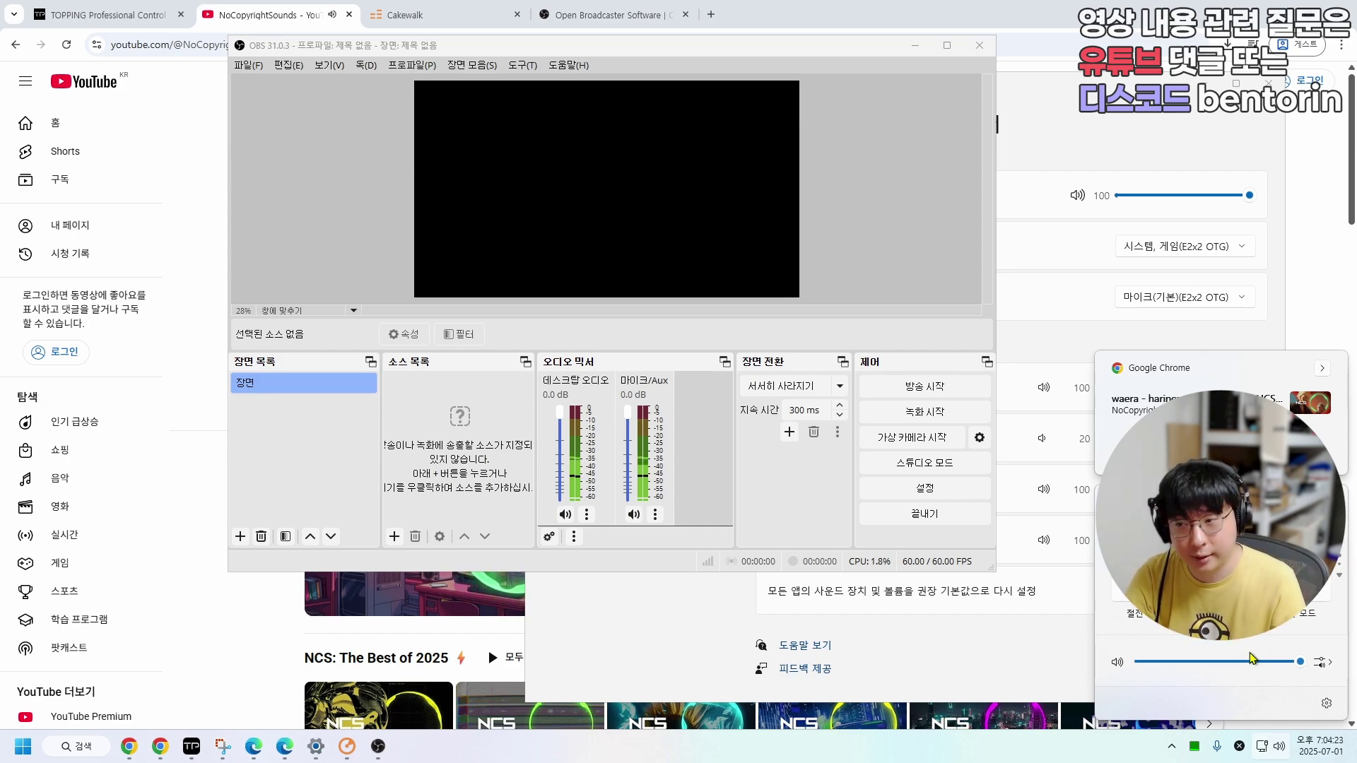
right_click(1272, 750)
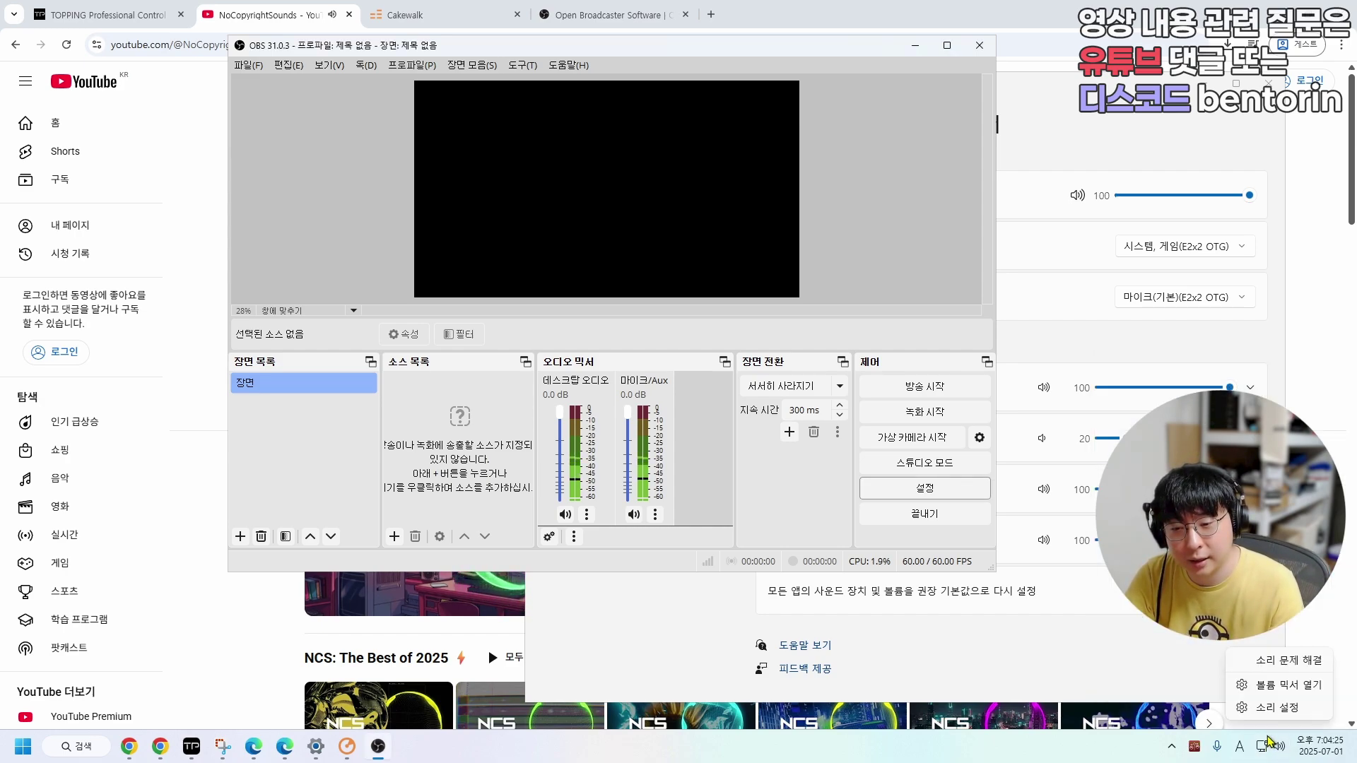
left_click(1290, 686)
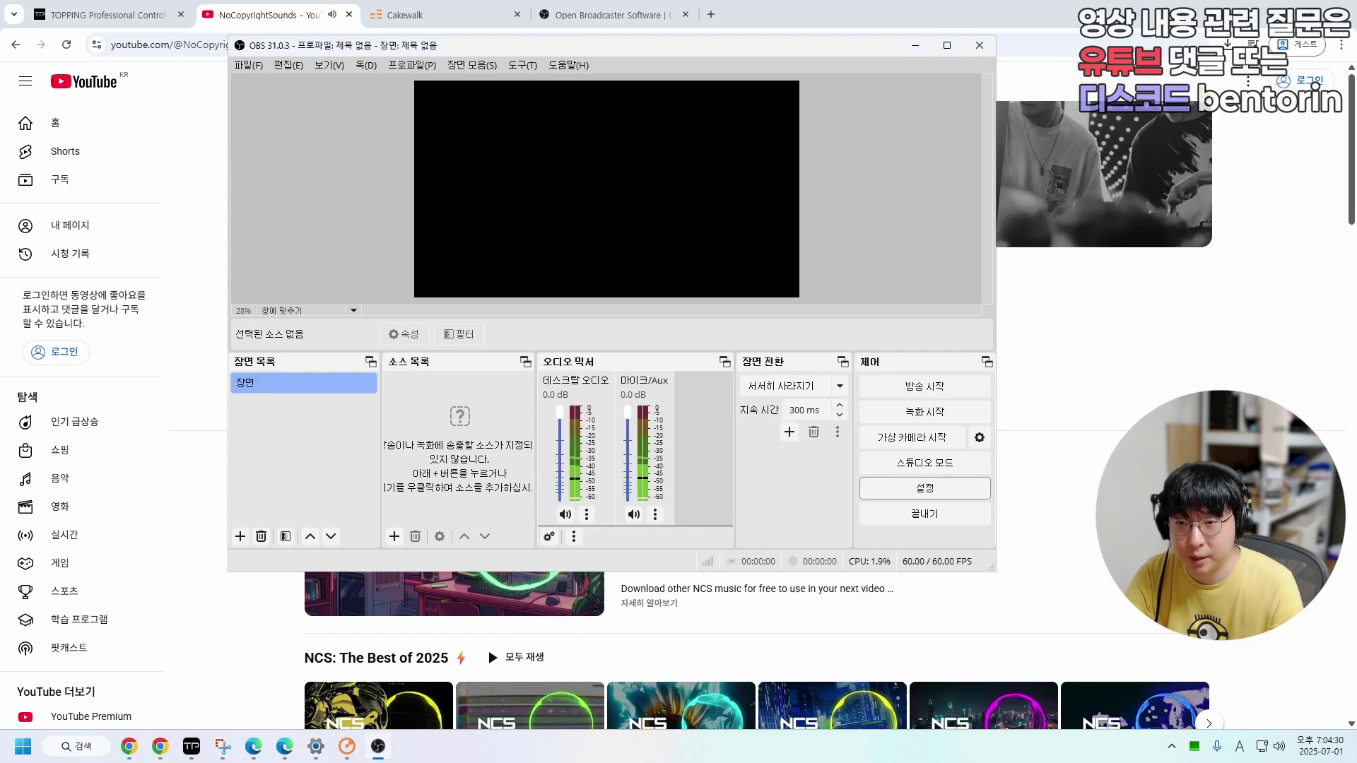
left_click(432, 585)
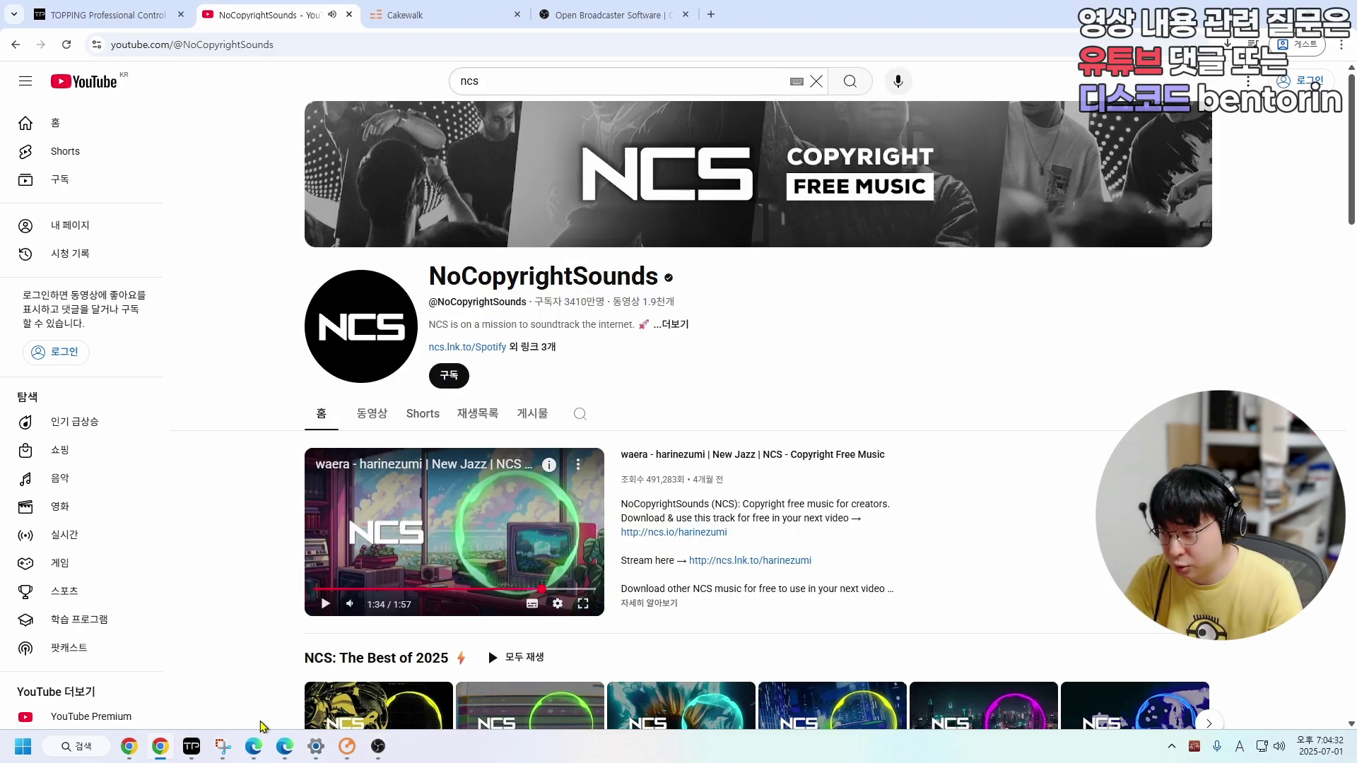
- Open the OBS audio settings and set the Desktop Audio device to 비활성화 (disabled)
left_click(378, 746)
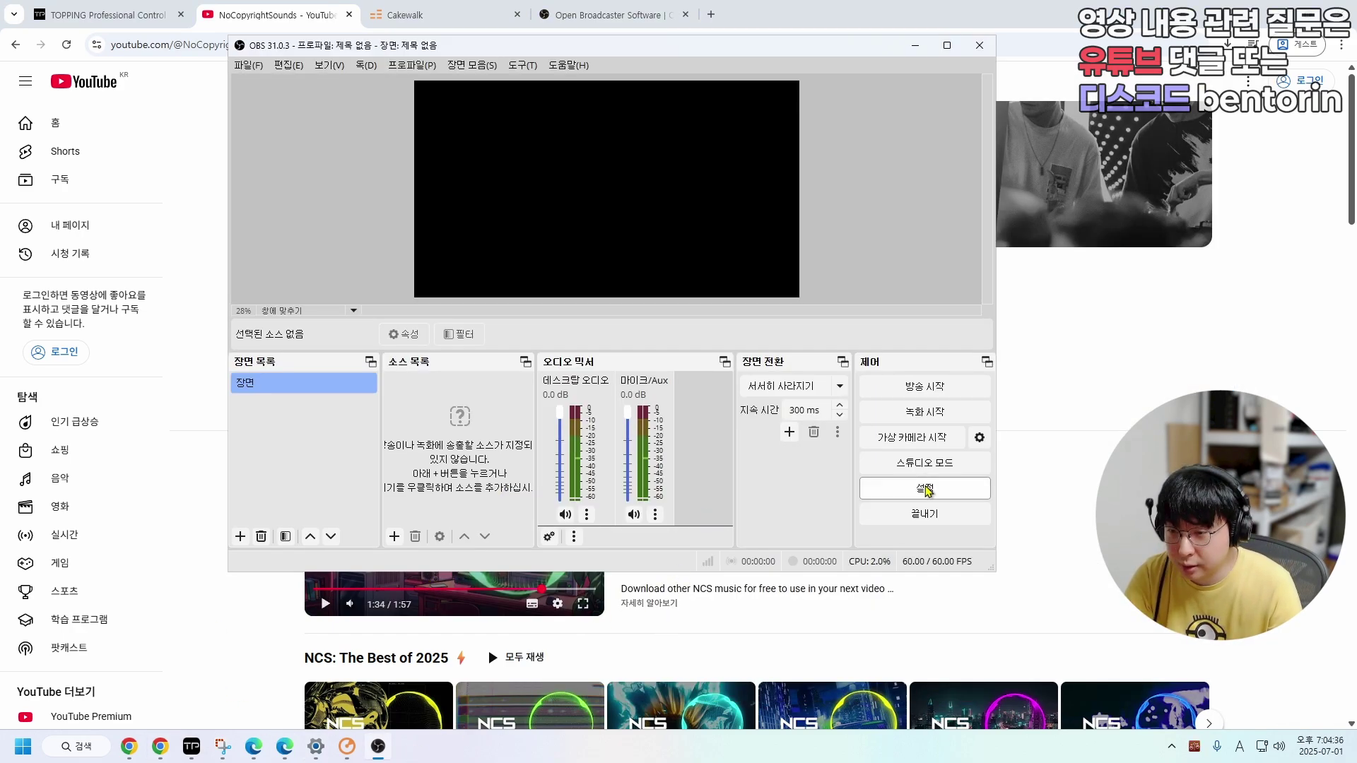
left_click(304, 167)
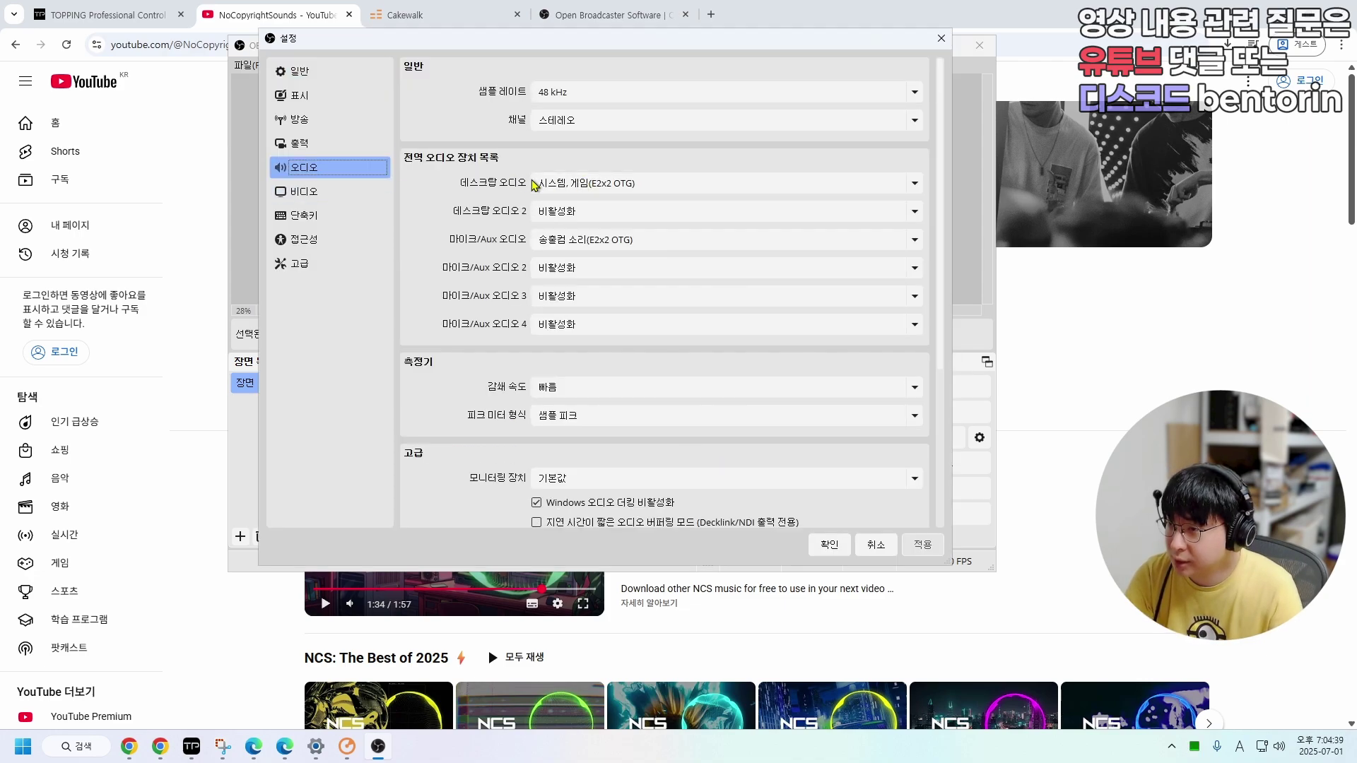
left_click(574, 185)
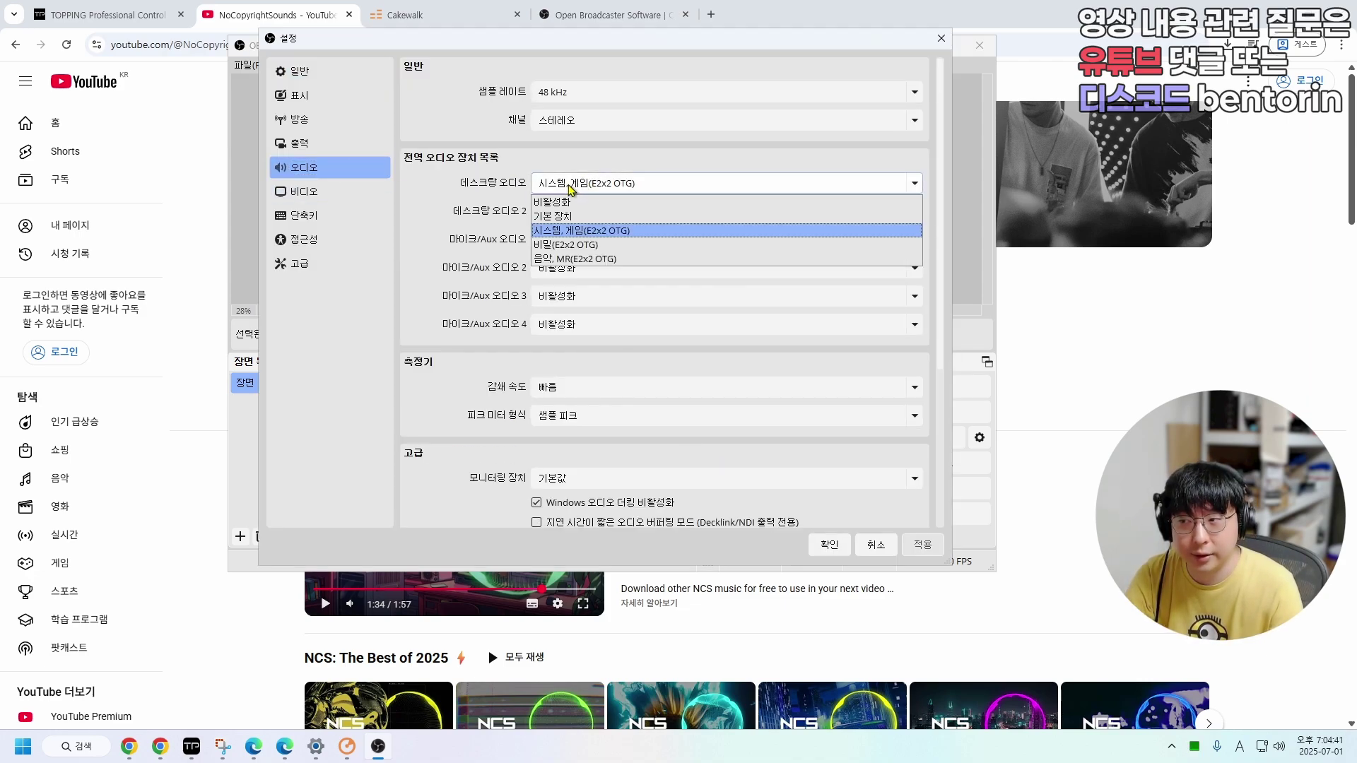
left_click(567, 201)
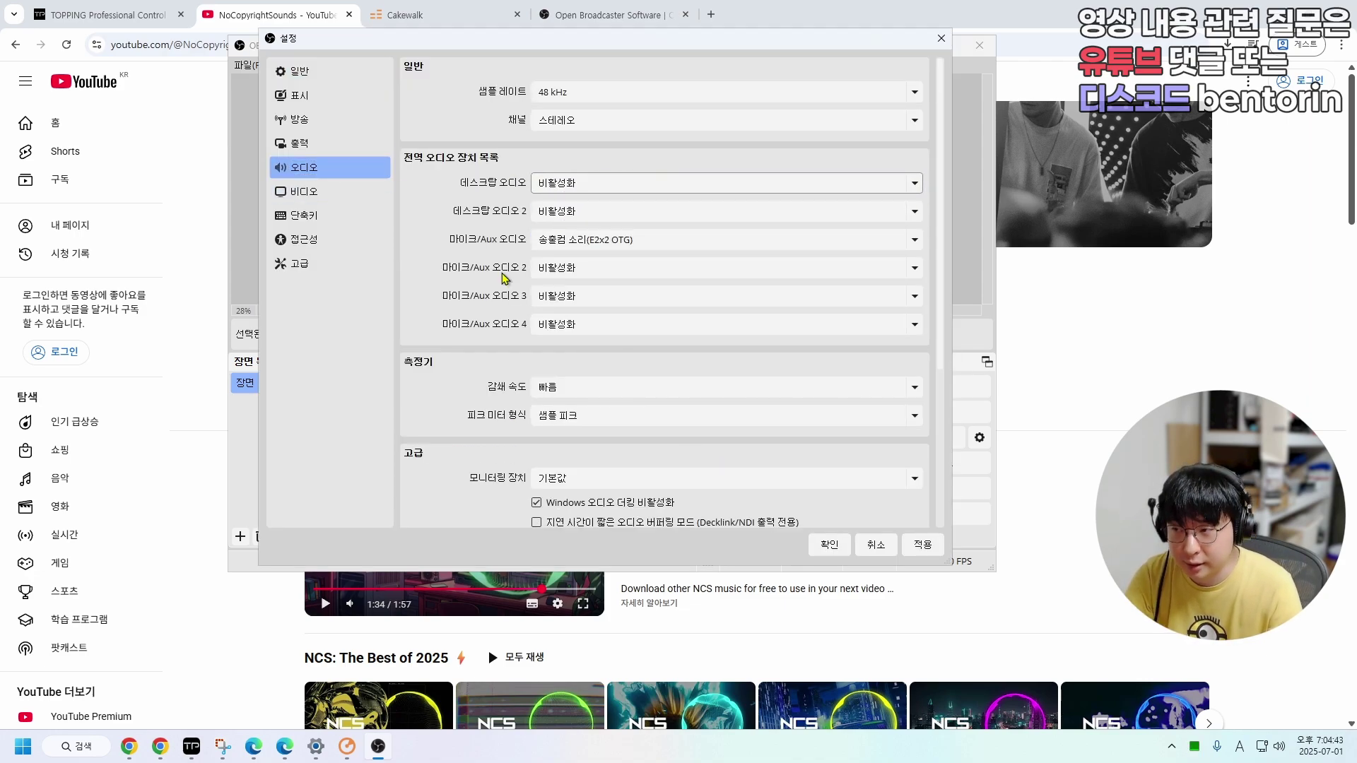
- Assign 게임컴 소리(E2x2 OTG) as the Mic/Aux Audio 2 device
left_click(585, 271)
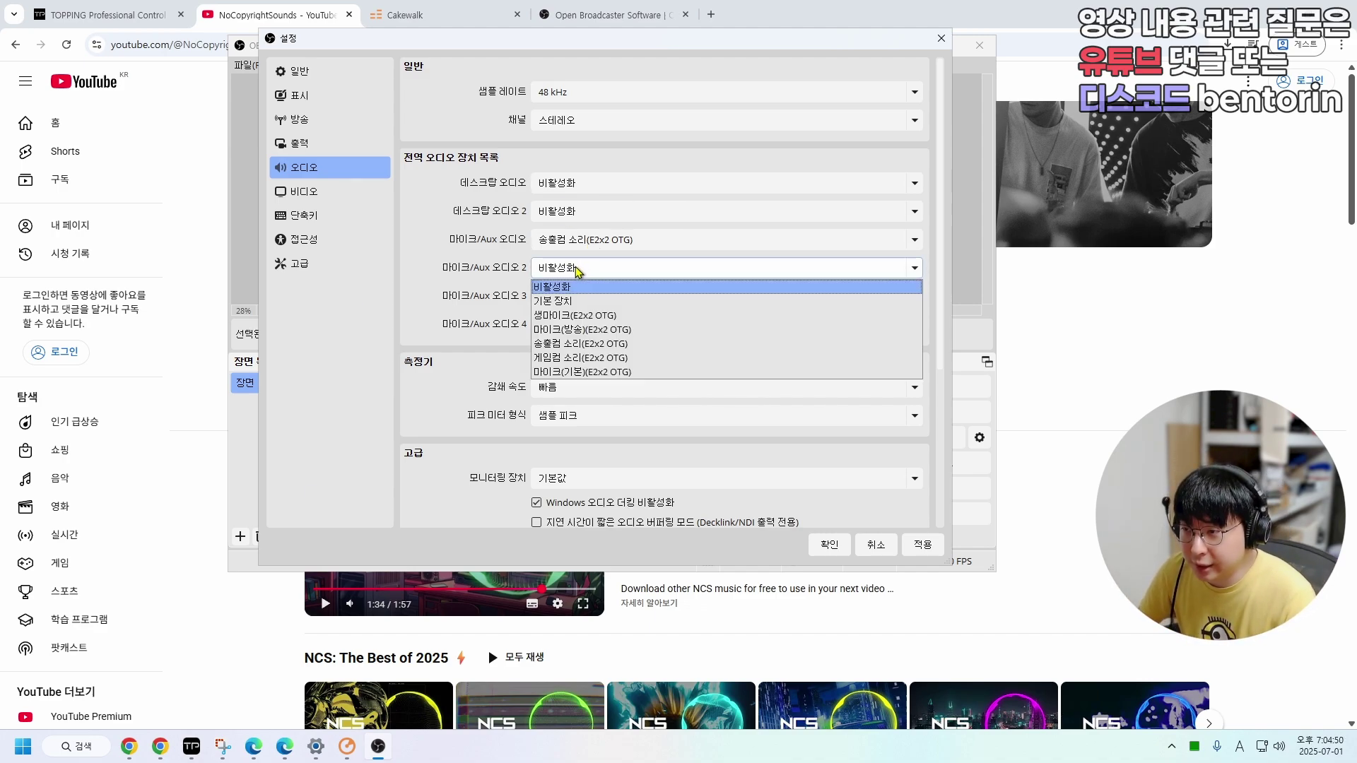
left_click(555, 358)
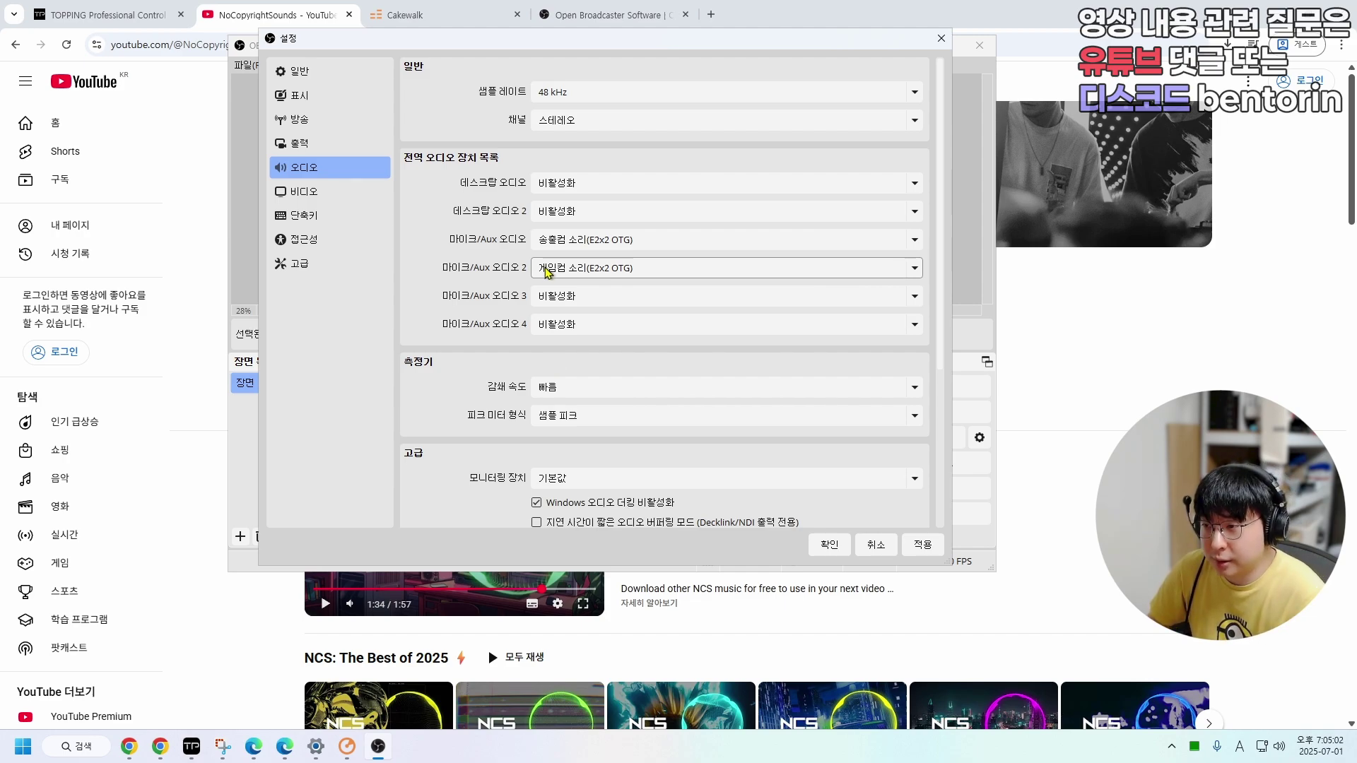
left_click(551, 298)
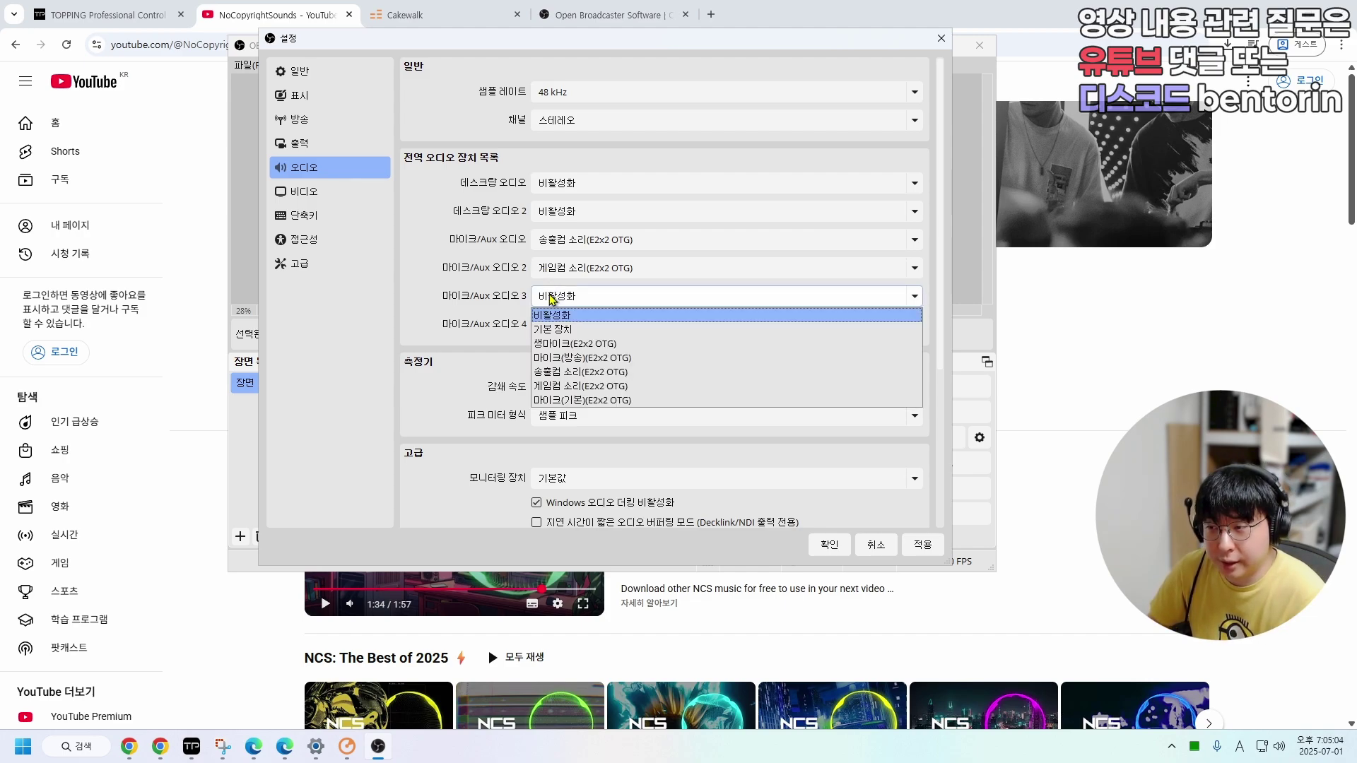
left_click(466, 273)
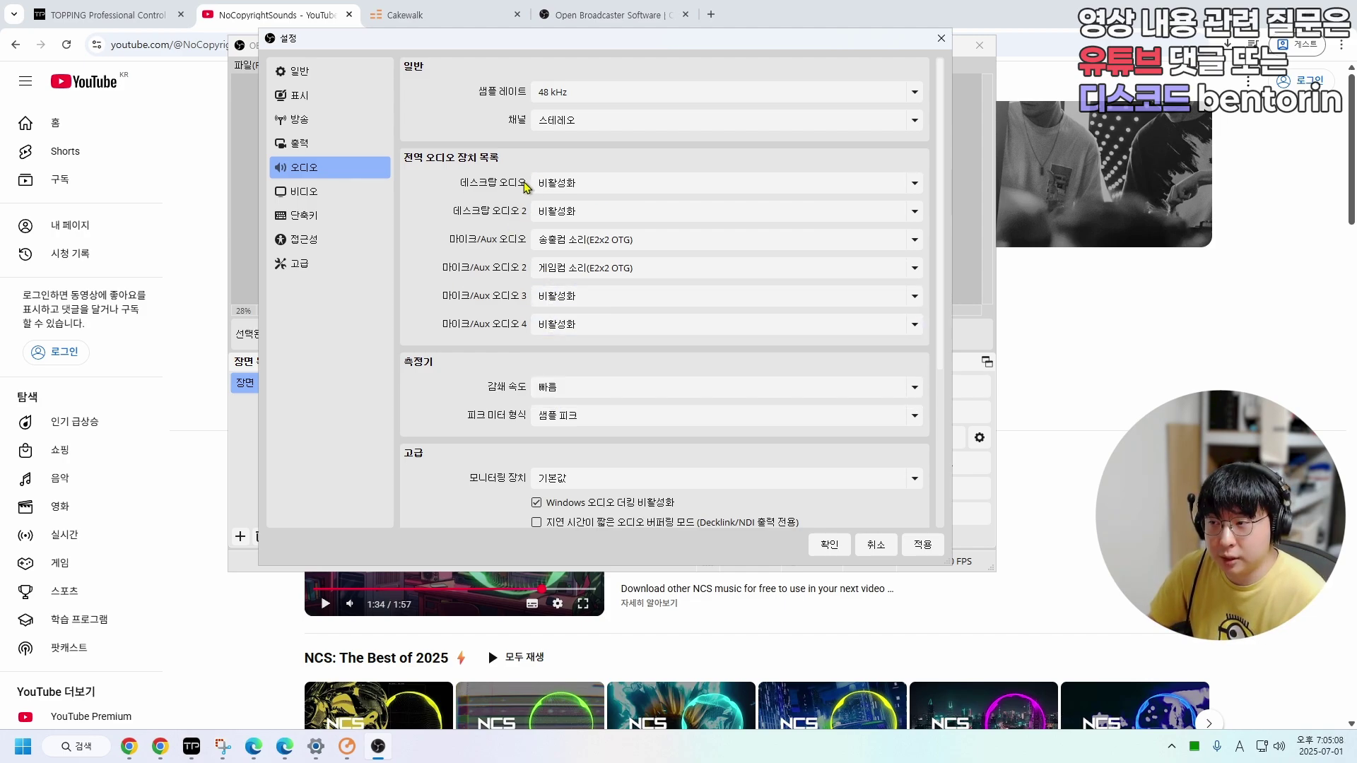
- Assign 음악, MR(E2x2 OTG) to Desktop Audio and 마이크(방송)(E2x2 OTG) to Mic/Aux Audio 3
left_click(550, 185)
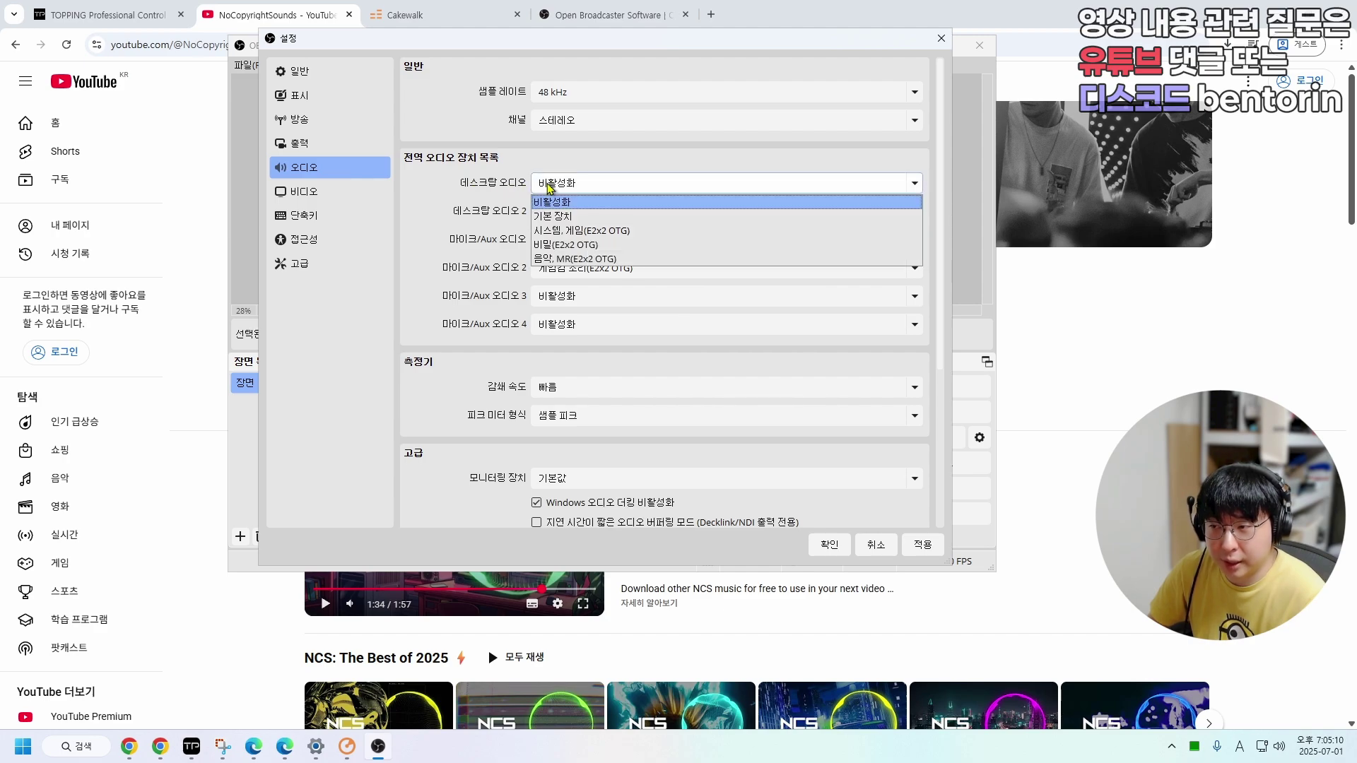
left_click(559, 260)
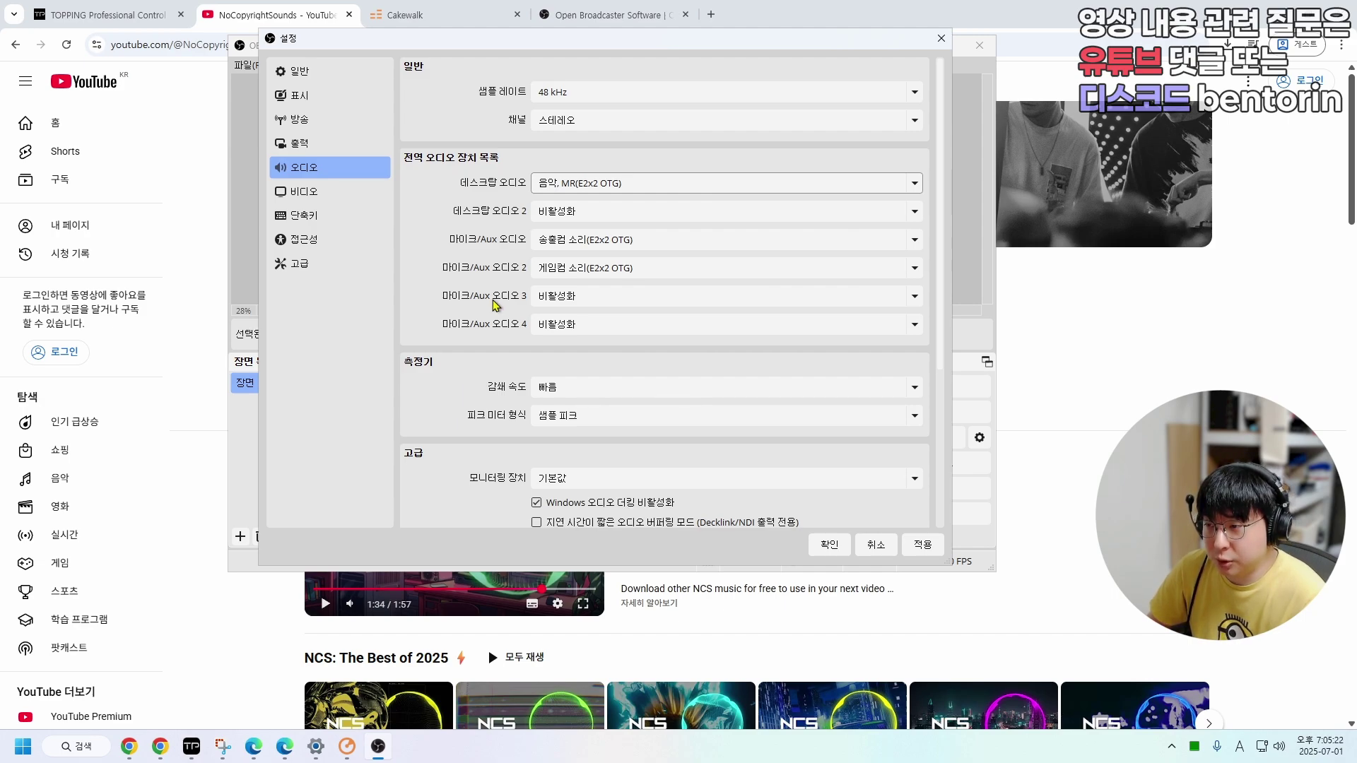
left_click(548, 301)
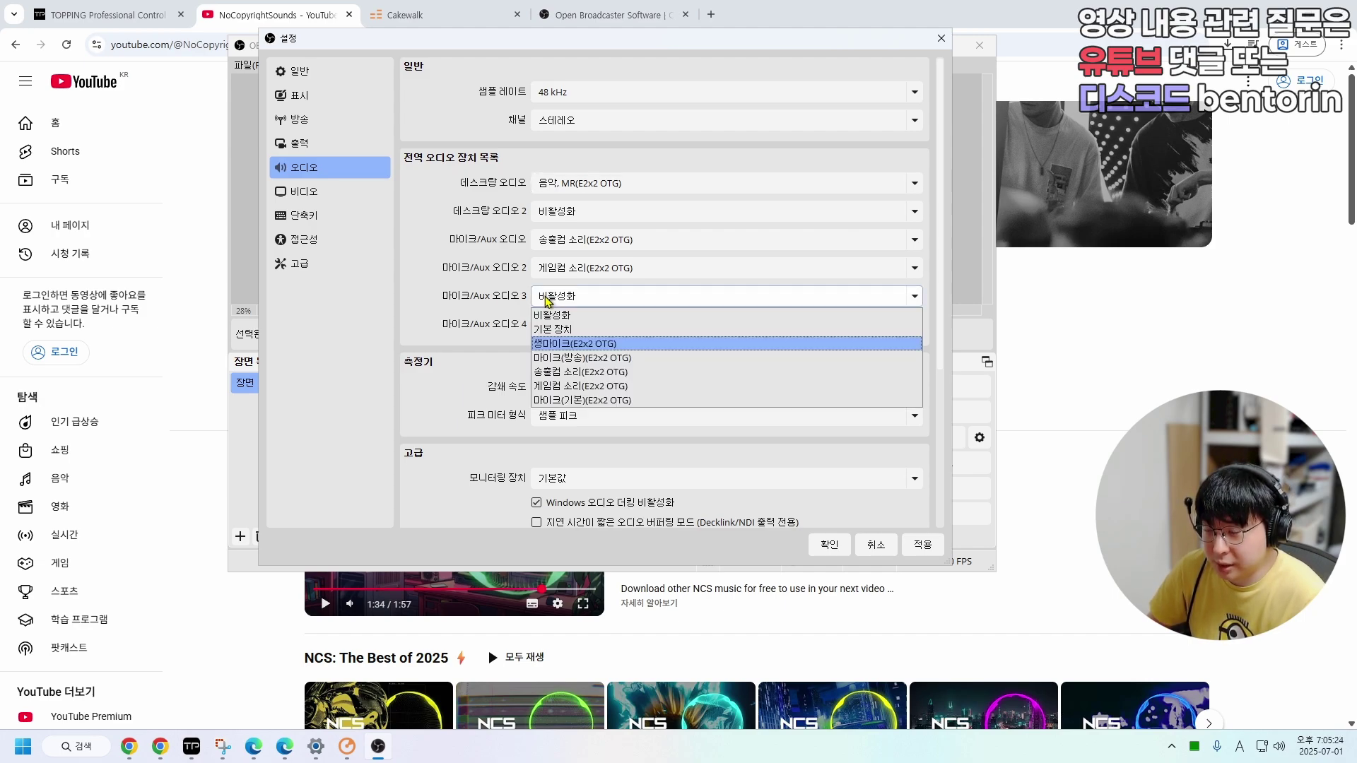
left_click(557, 358)
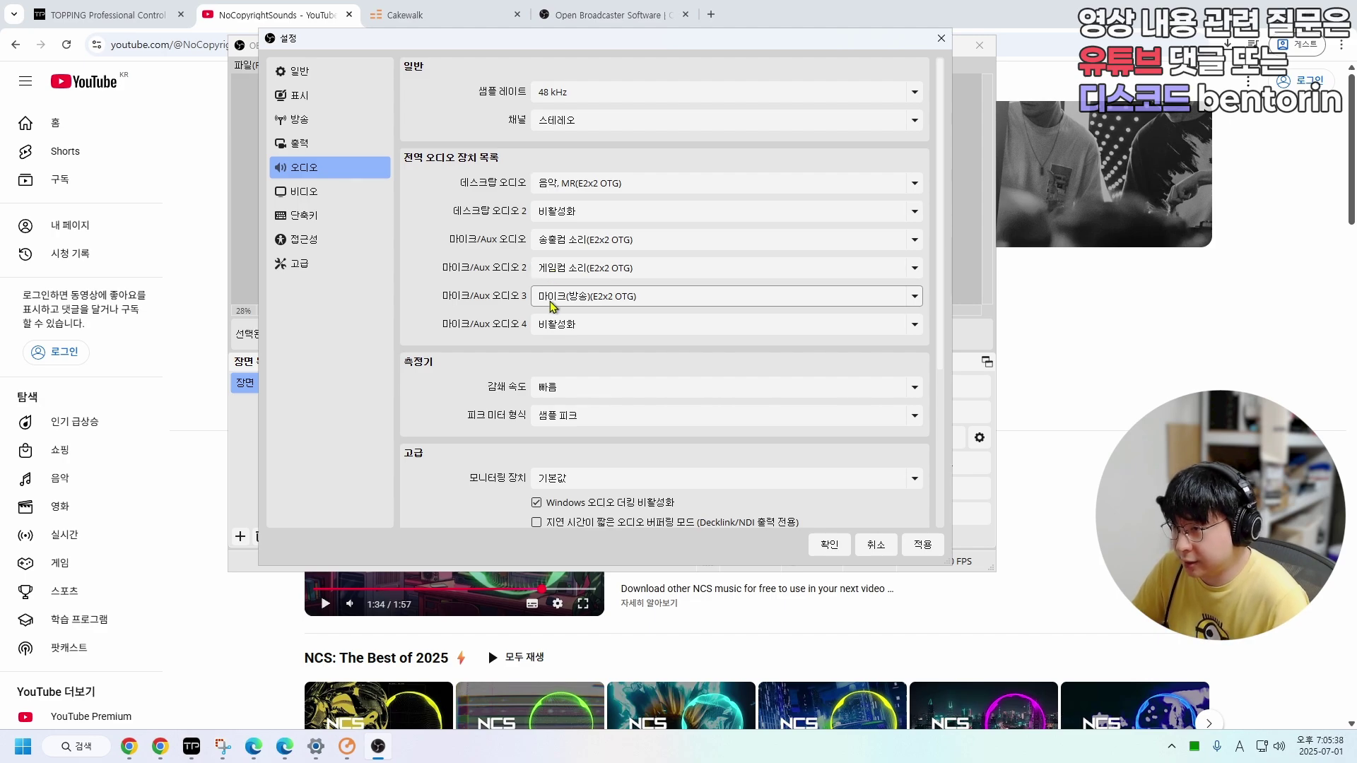
- Enable audio tracks 2, 3, 4 and 5 in the recording output settings, in addition to track 1
left_click(310, 146)
left_click(486, 101)
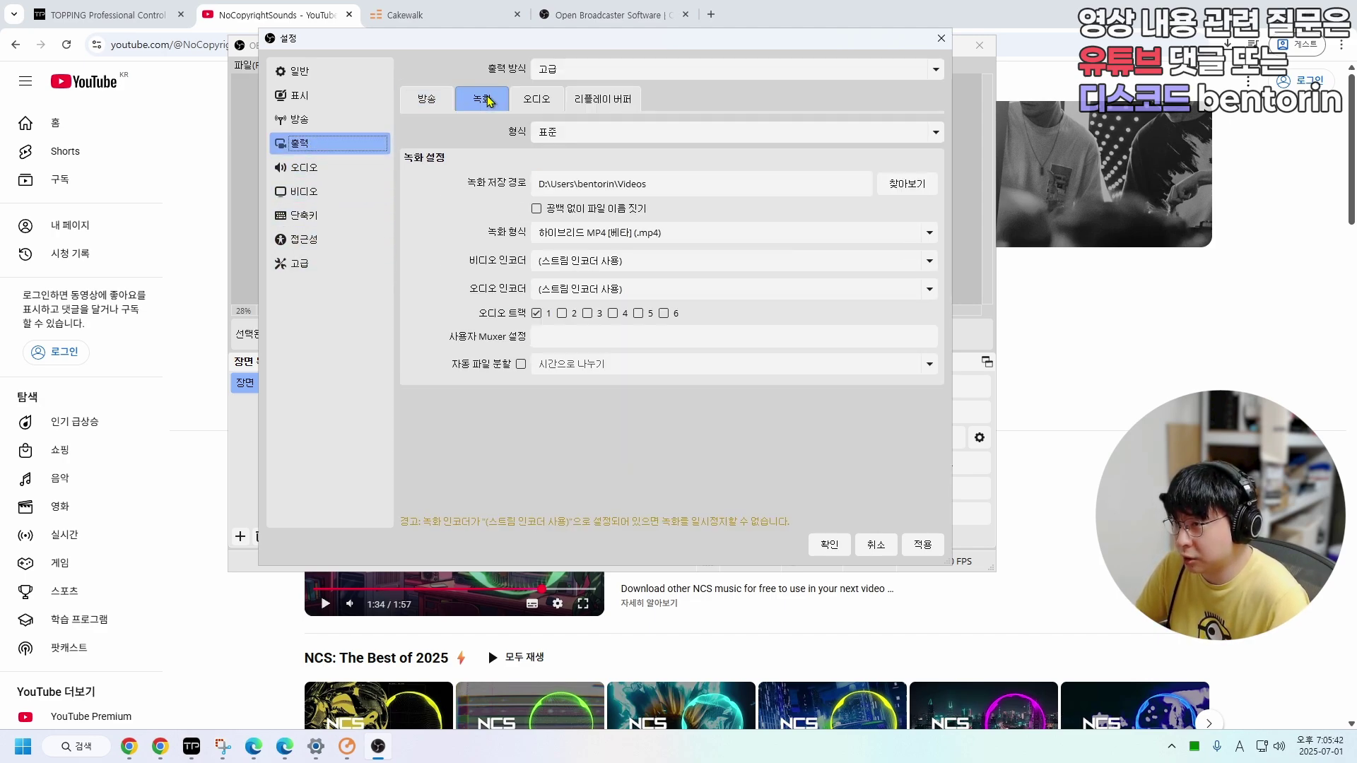
left_click(562, 313)
left_click(587, 313)
left_click(612, 313)
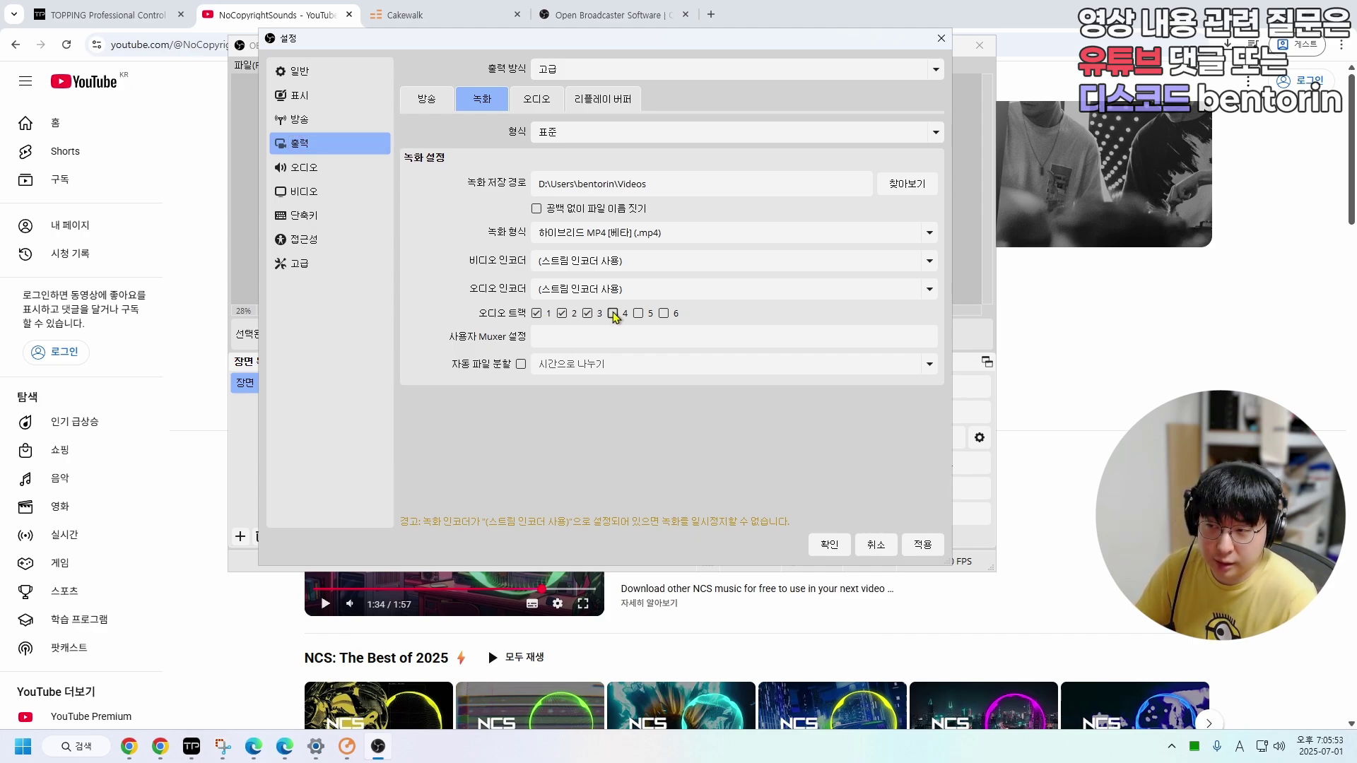
left_click(638, 313)
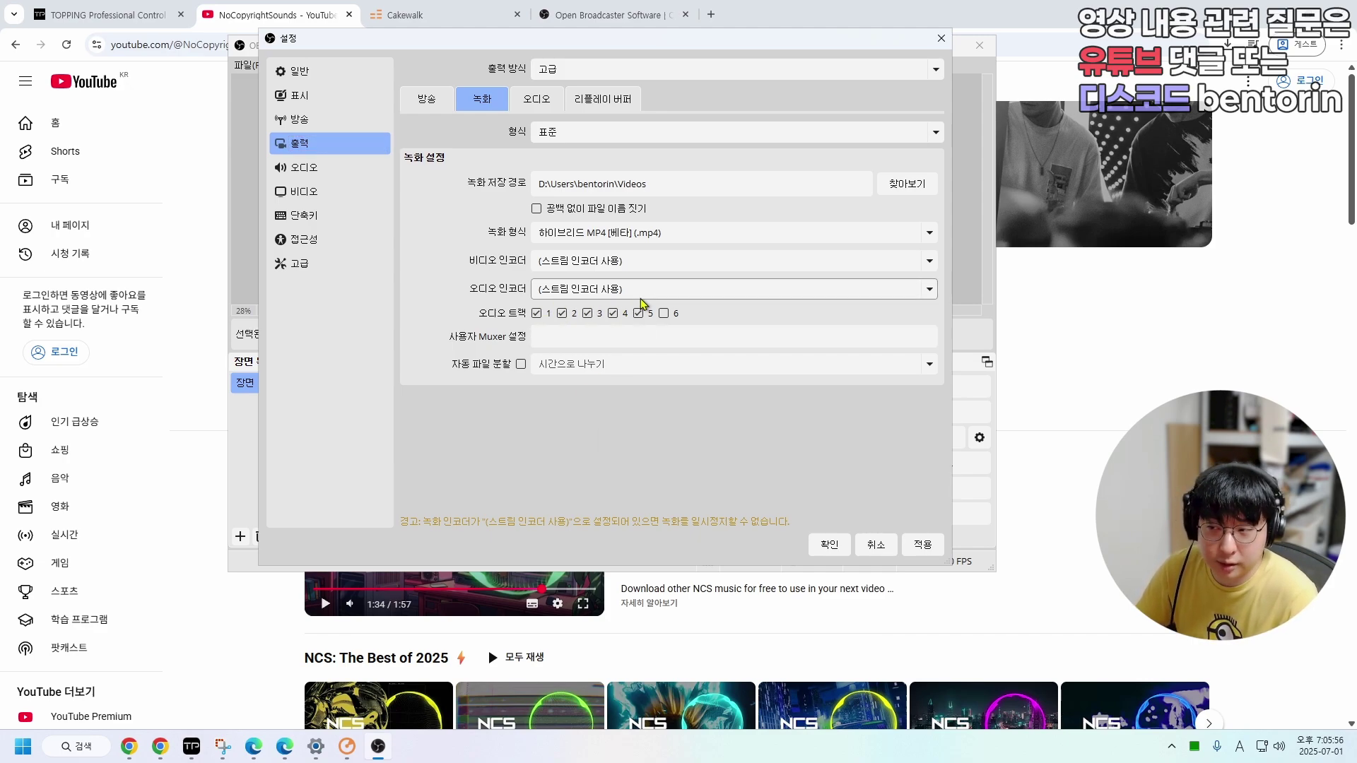
- In the output audio settings, name track 1 전체 트랙 and track 2 송출컴 소리
left_click(536, 98)
left_click_drag(546, 46, 790, 125)
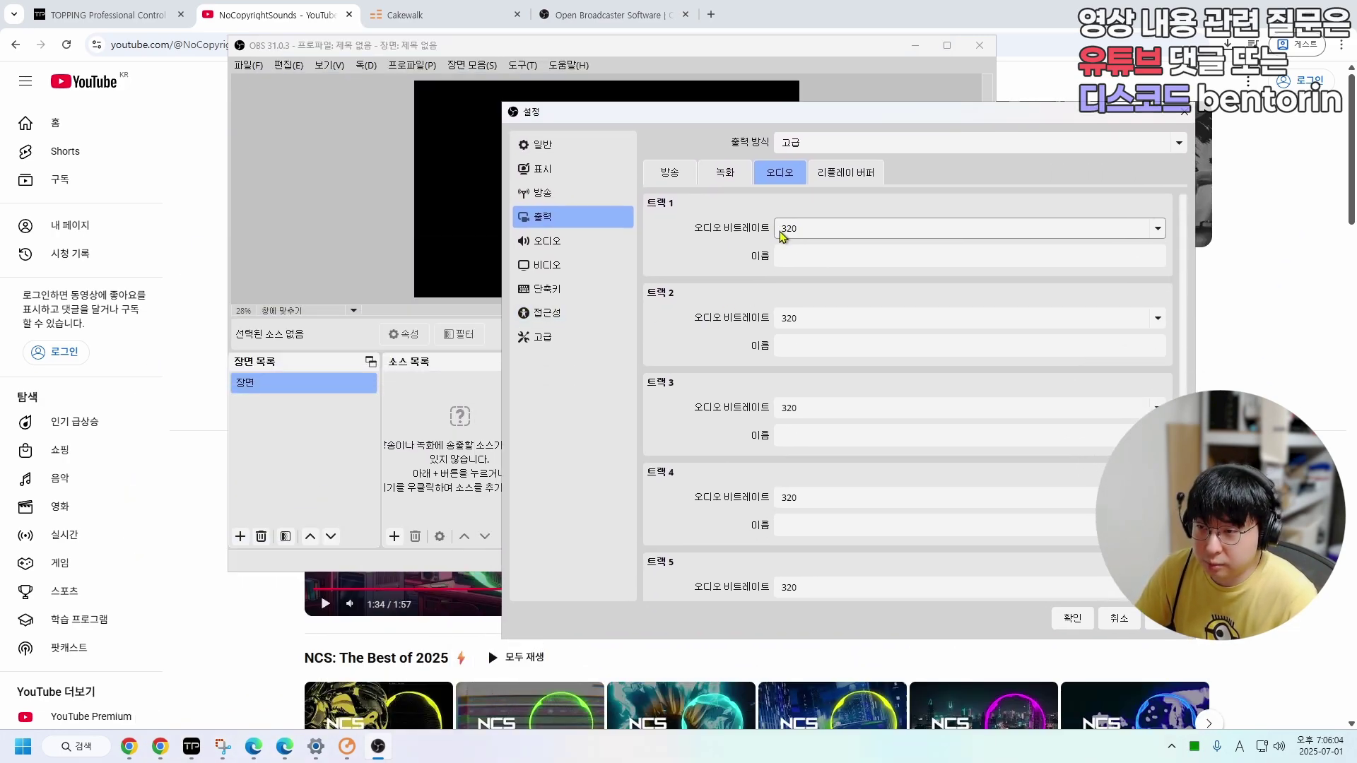
left_click(784, 256)
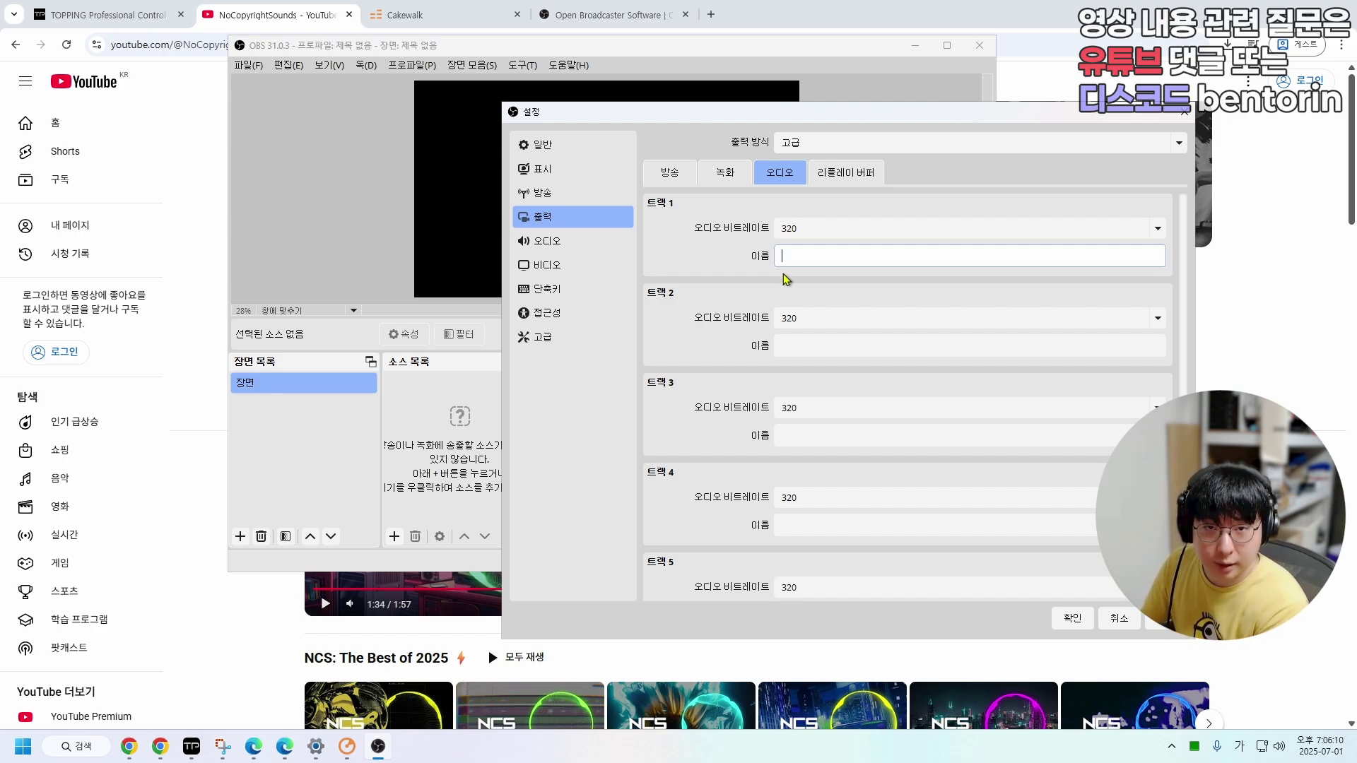
type("전체 트랙")
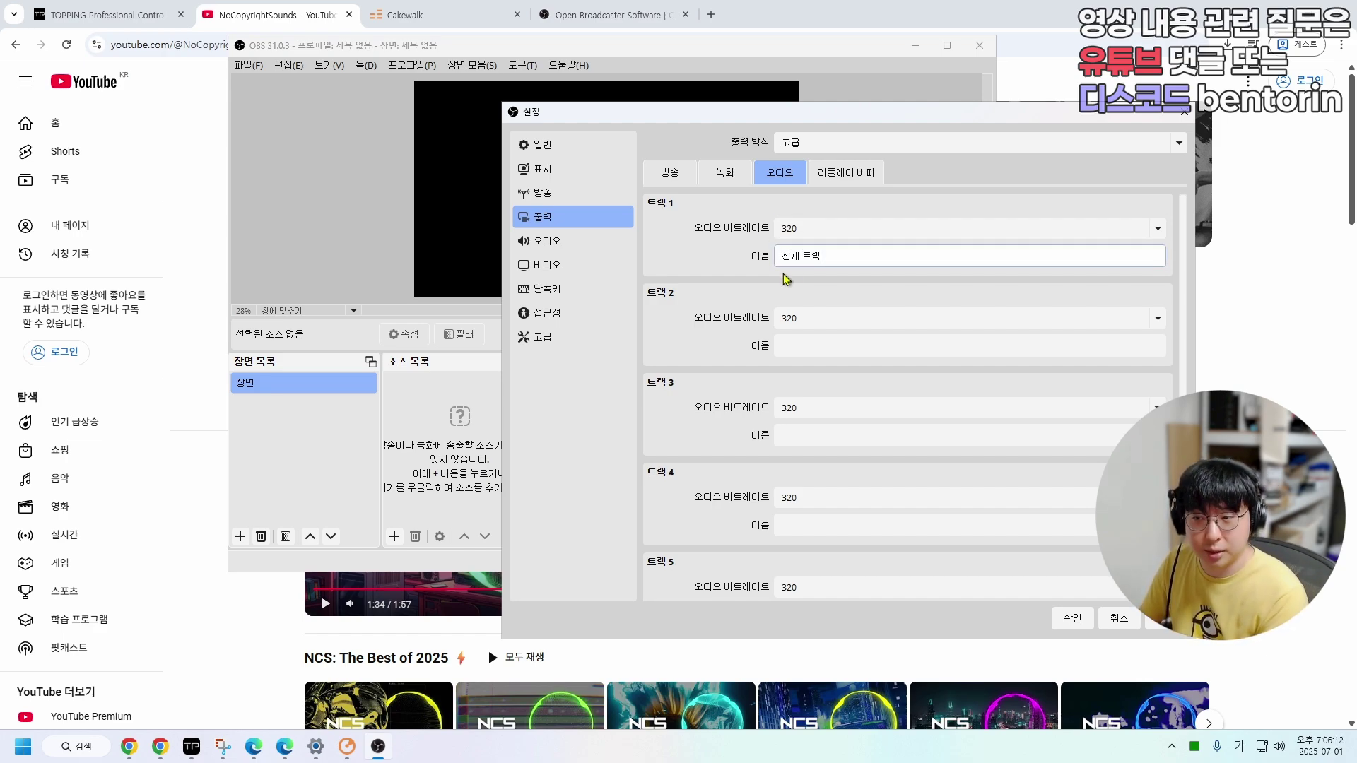
left_click(800, 347)
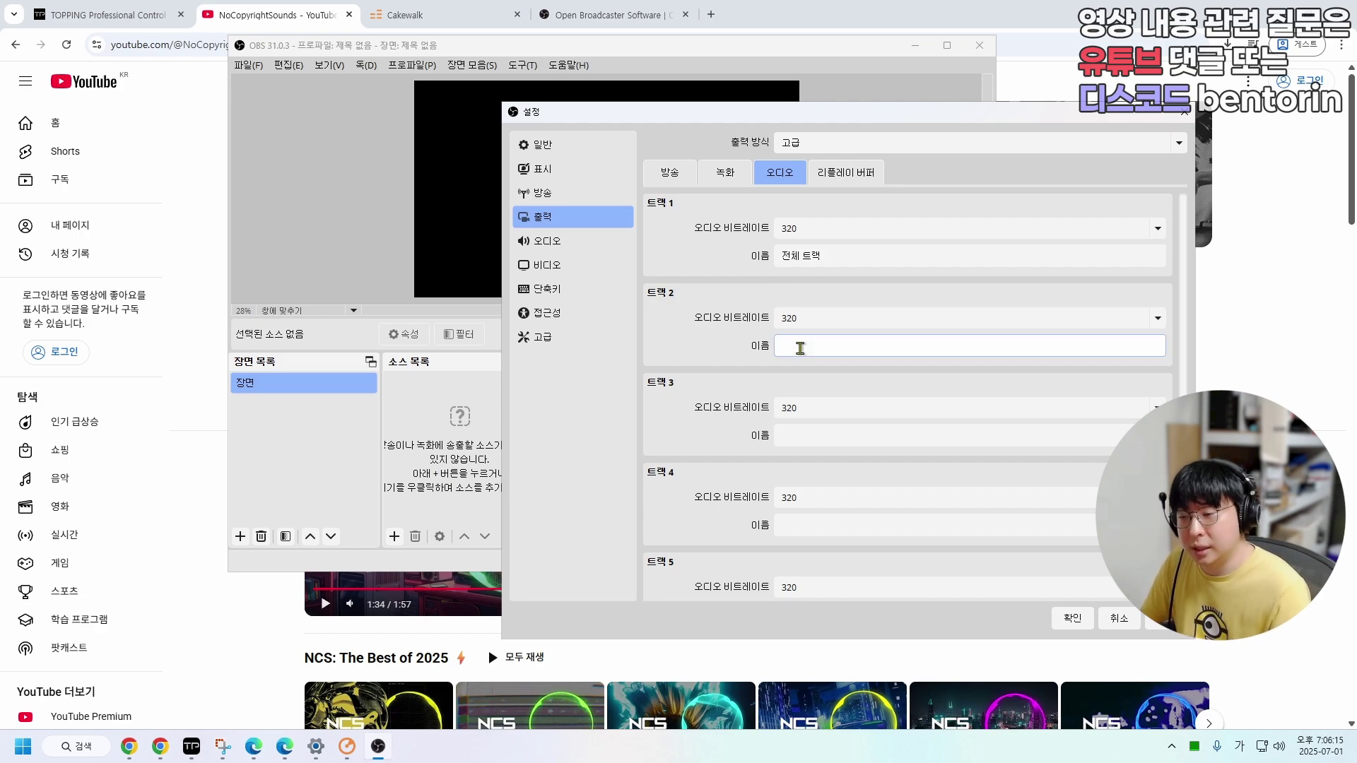
type("송")
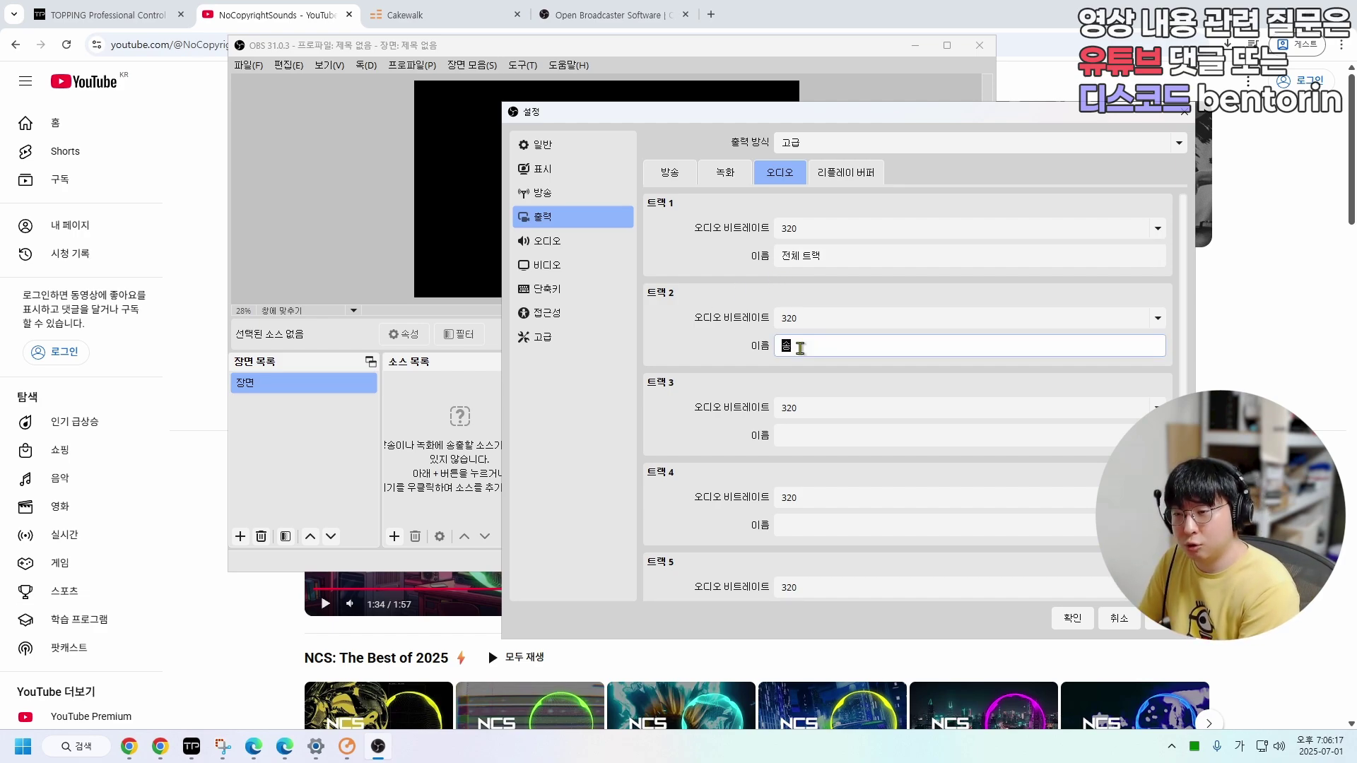
type("출된 소리")
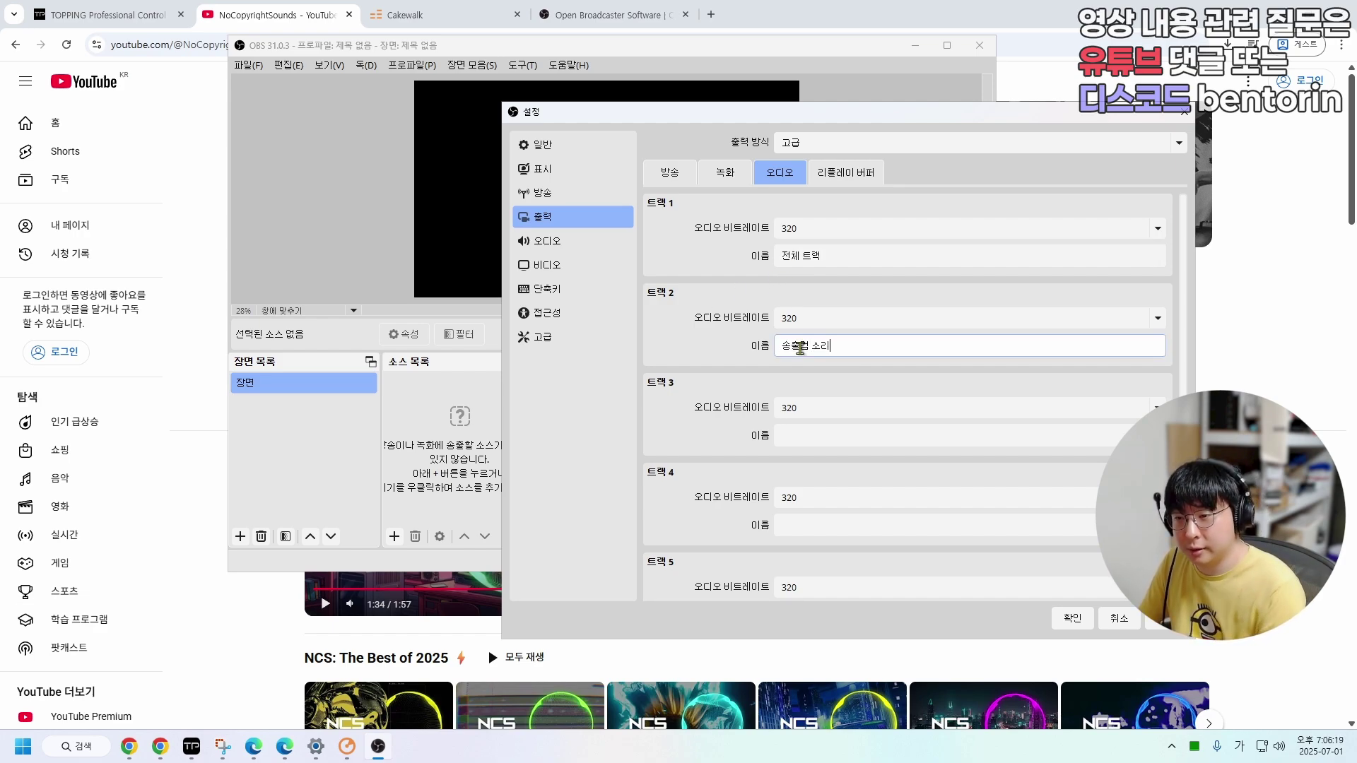
- Name audio track 3 게임컴 소리 and track 4 음악, MR
left_click(795, 432)
type("게임컴 ")
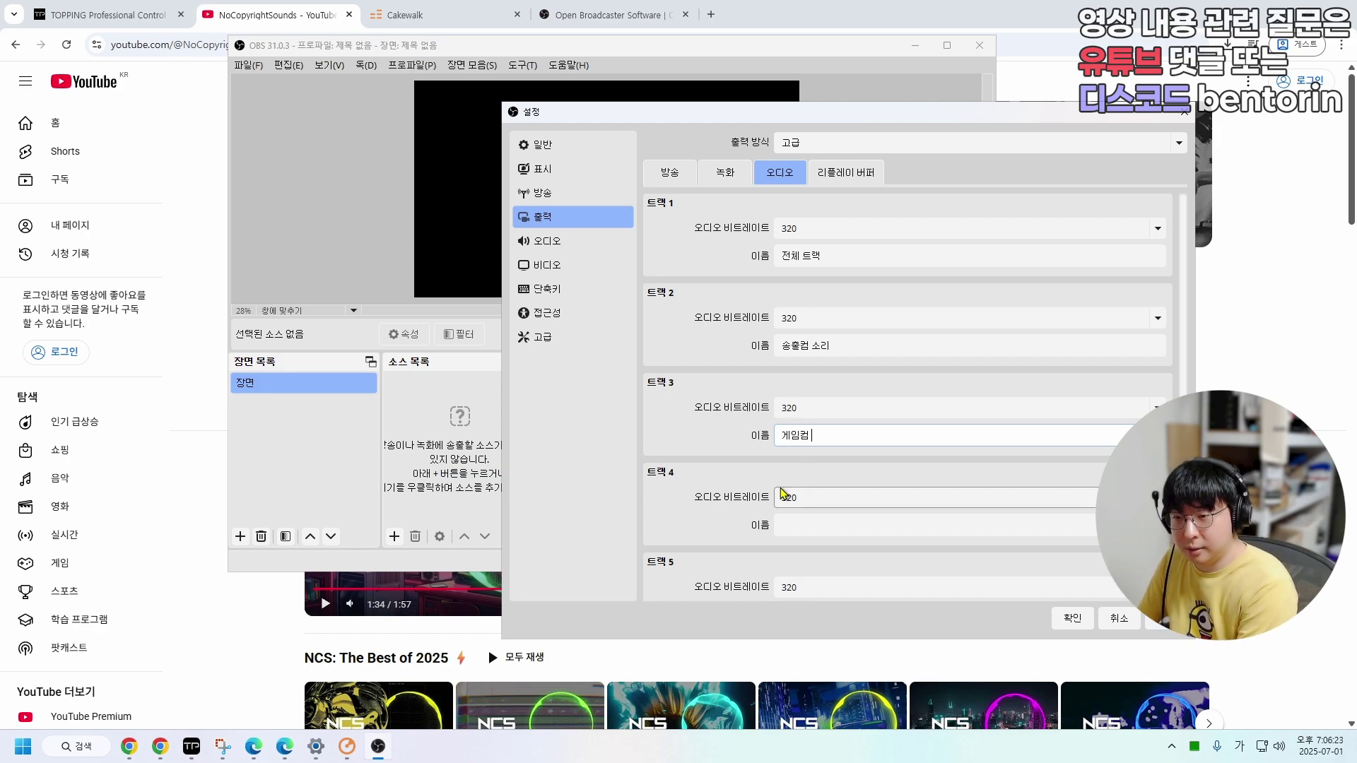
type("소리")
left_click(793, 524)
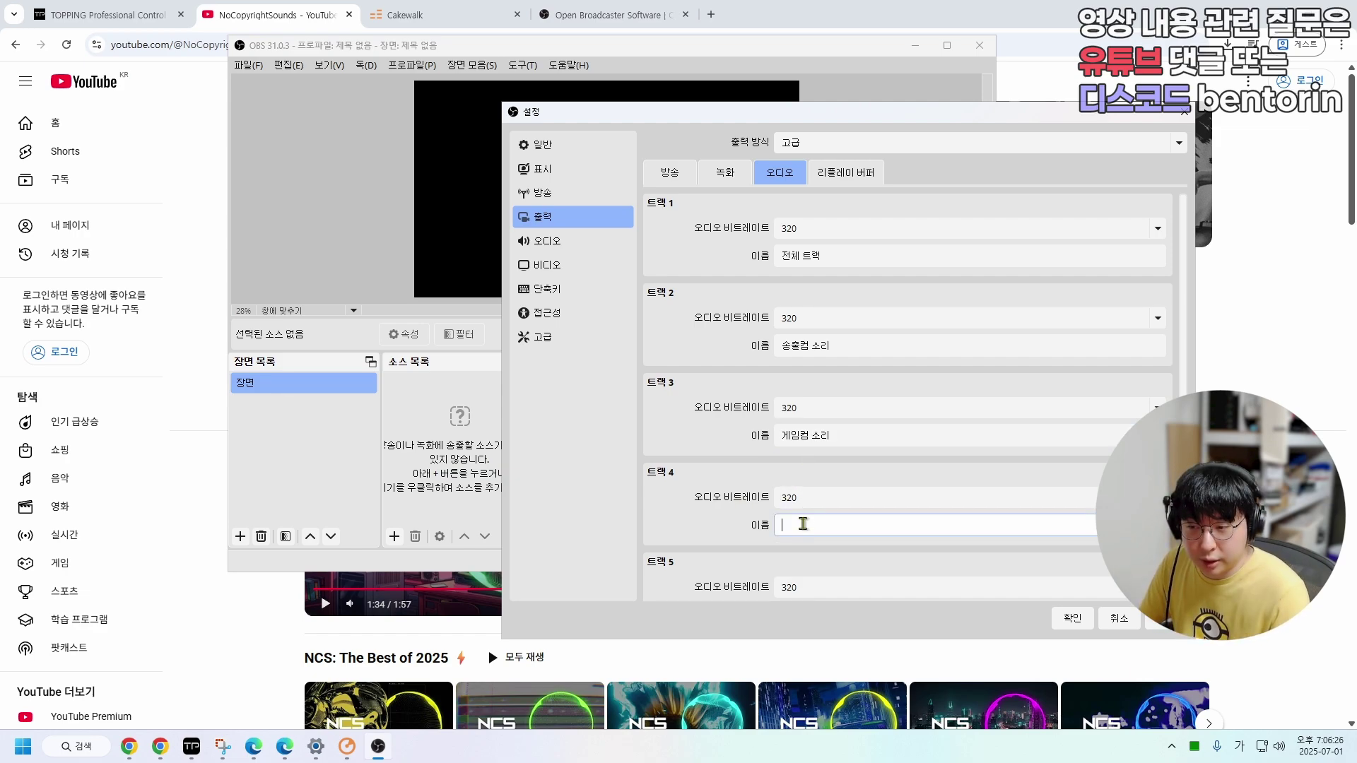
type("음악, MR")
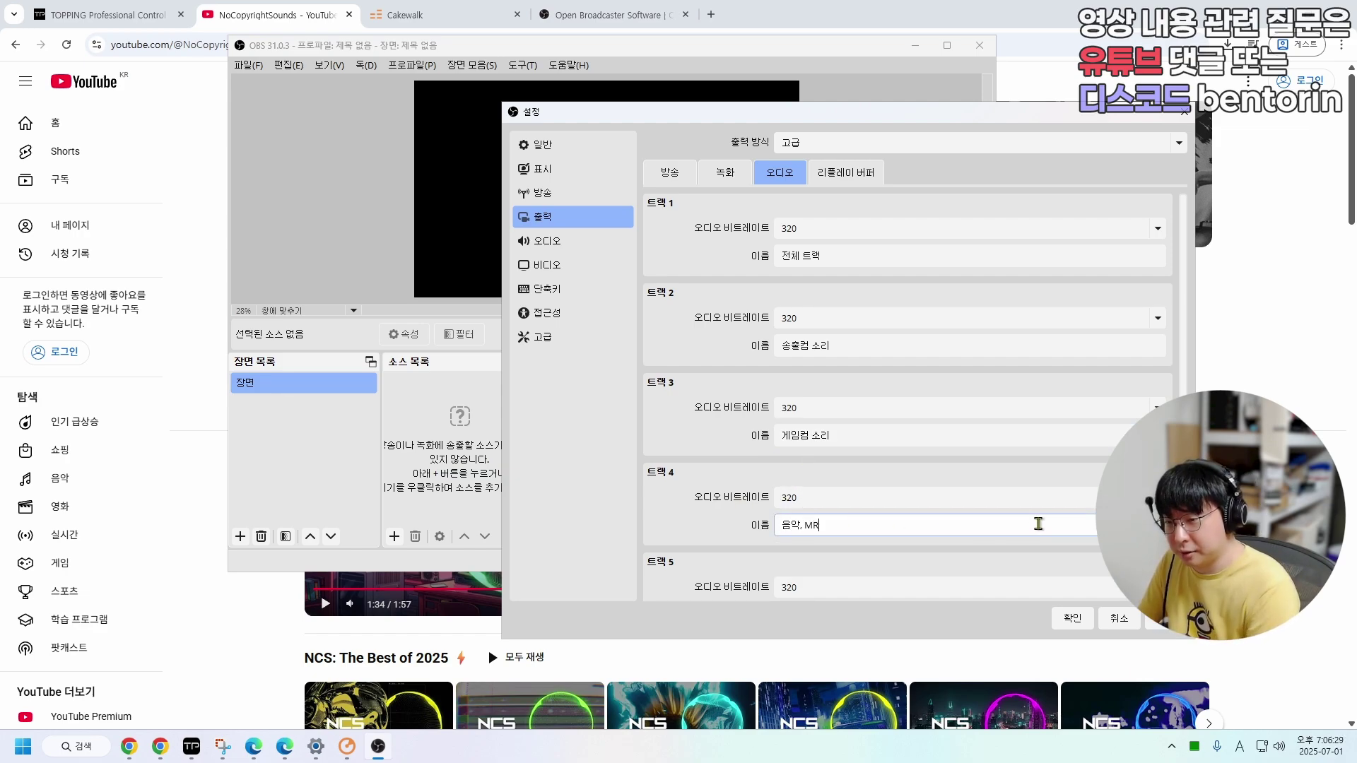
- Name audio track 5 마이크 and save the settings
scroll(703, 493, "down", 2)
left_click(794, 526)
type("ㅁ")
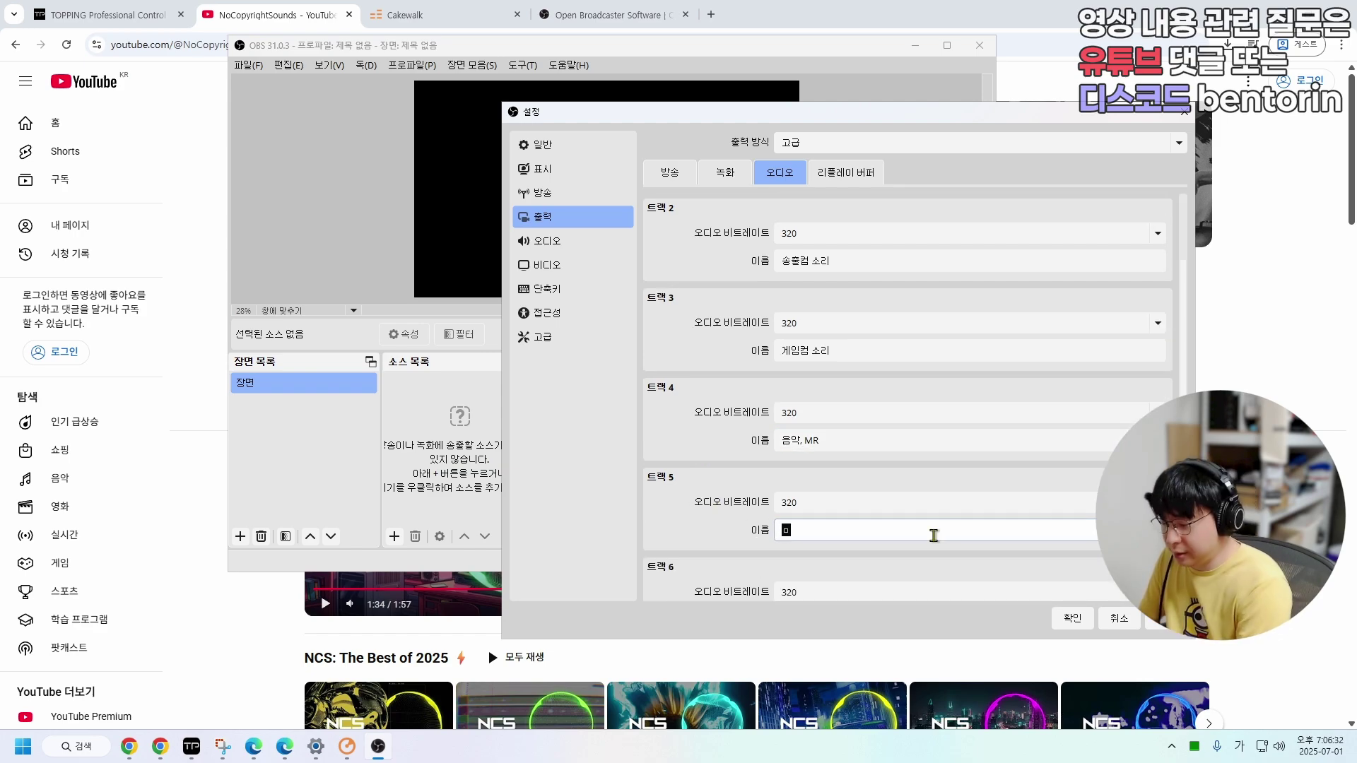
type("ㅏ이크")
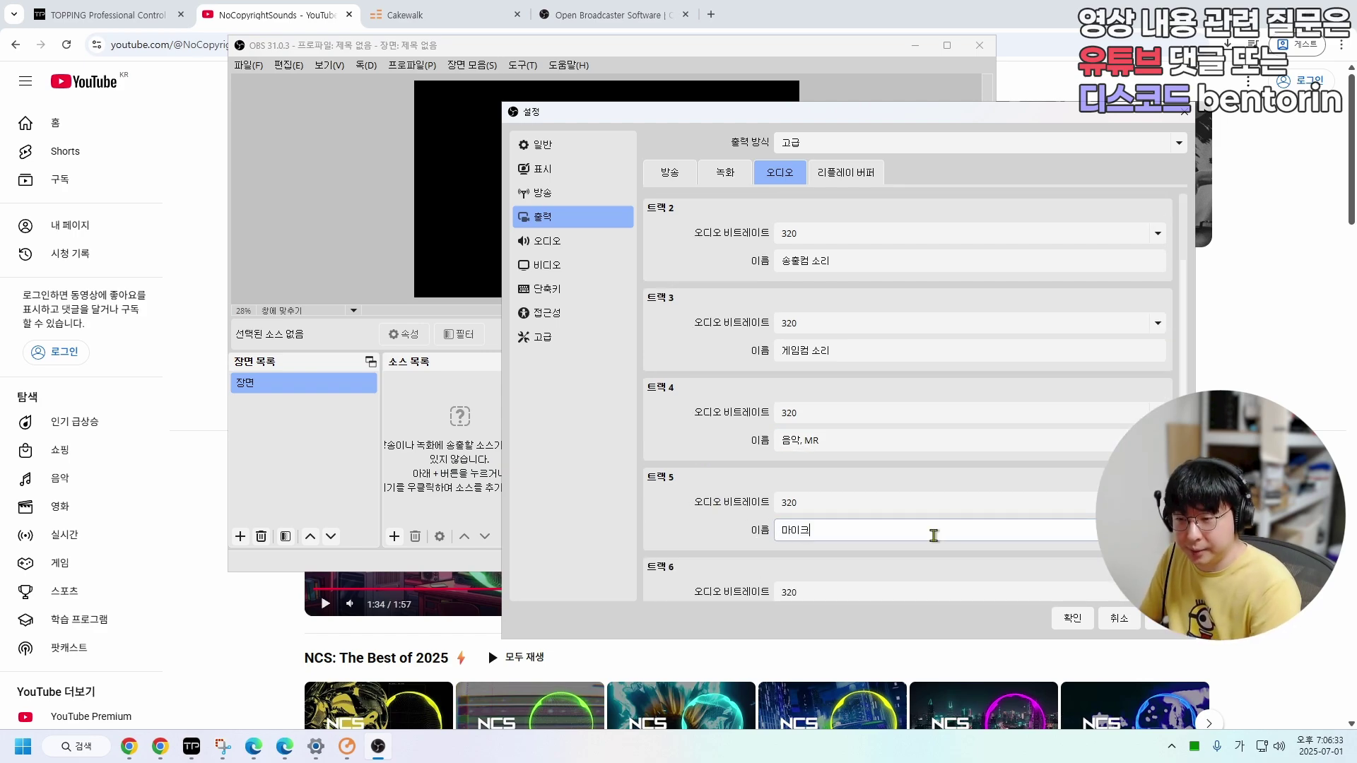
left_click(1074, 618)
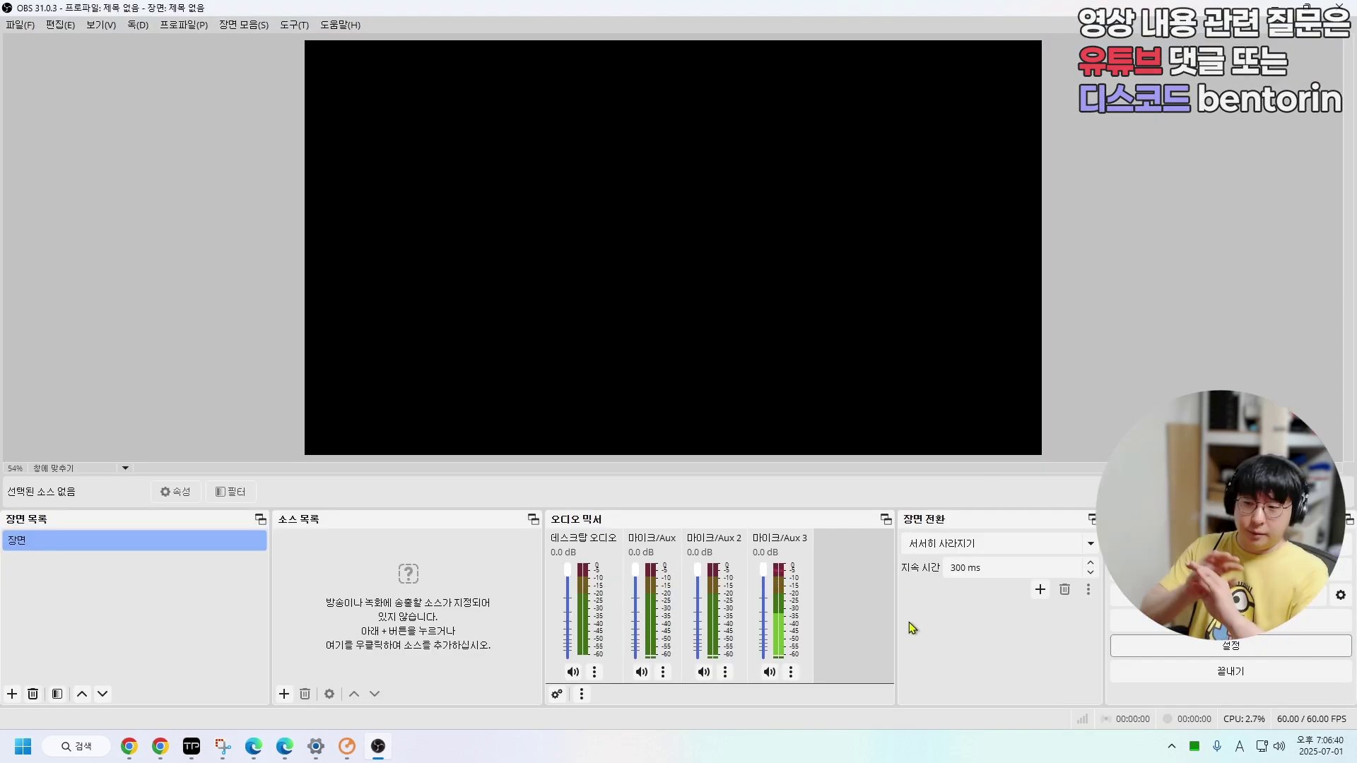
- Rename the 마이크/Aux source in the audio mixer as 1. 송출컴 소리
right_click(645, 542)
left_click(672, 607)
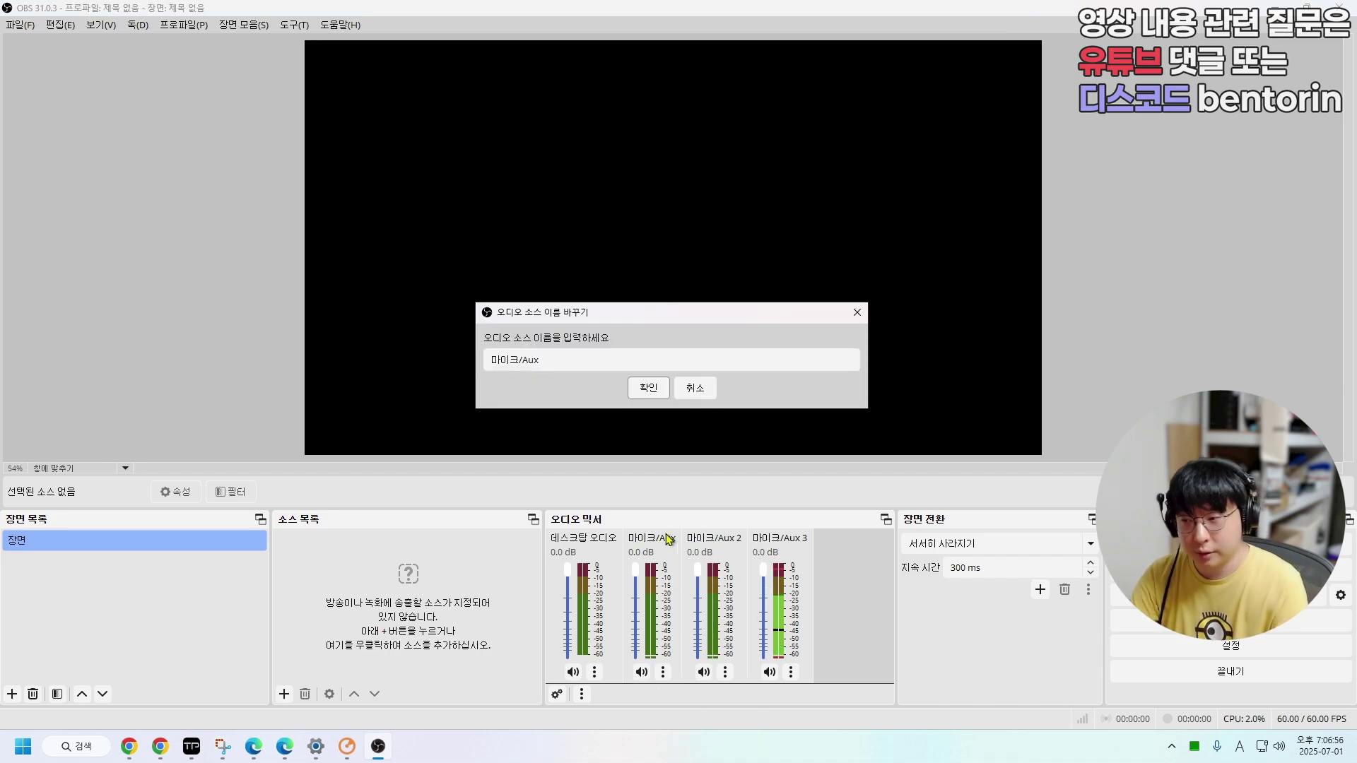
type("1. 송출컴 소리")
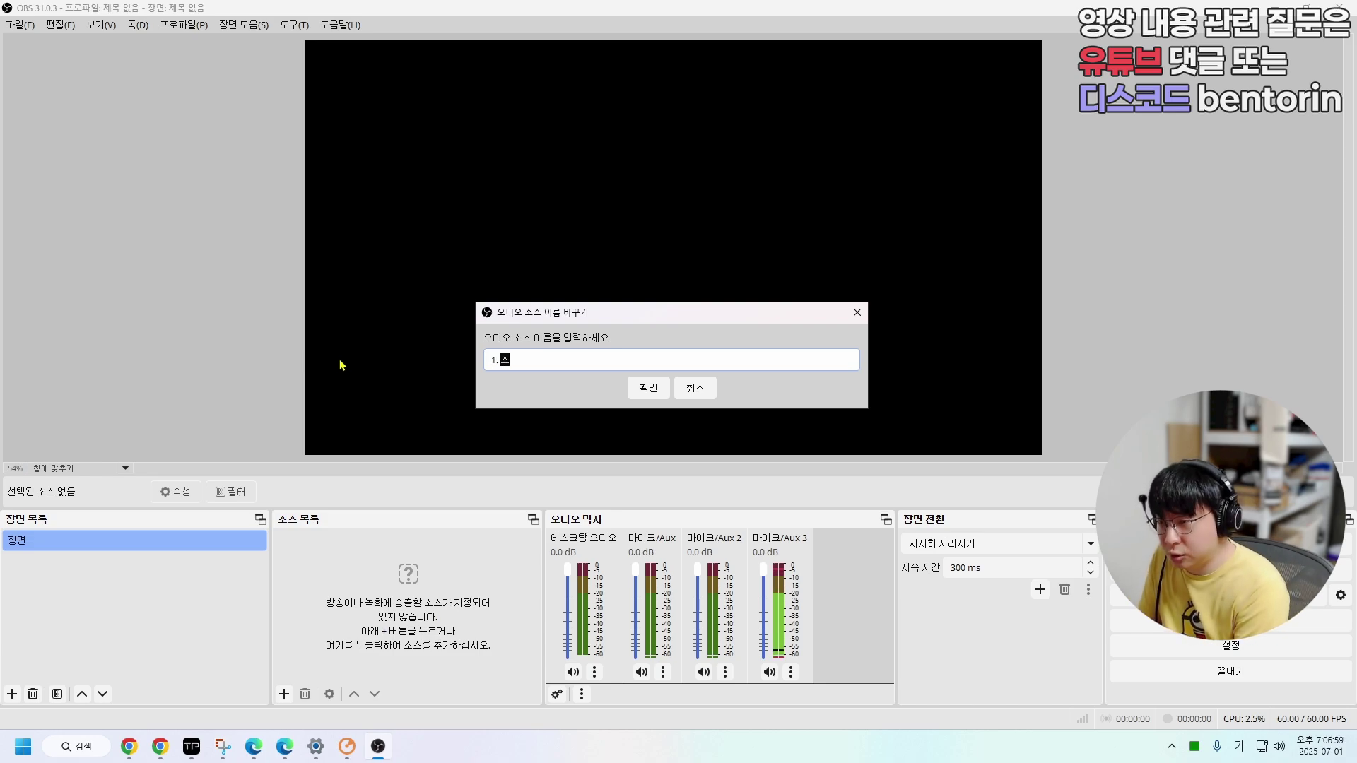
key("Return")
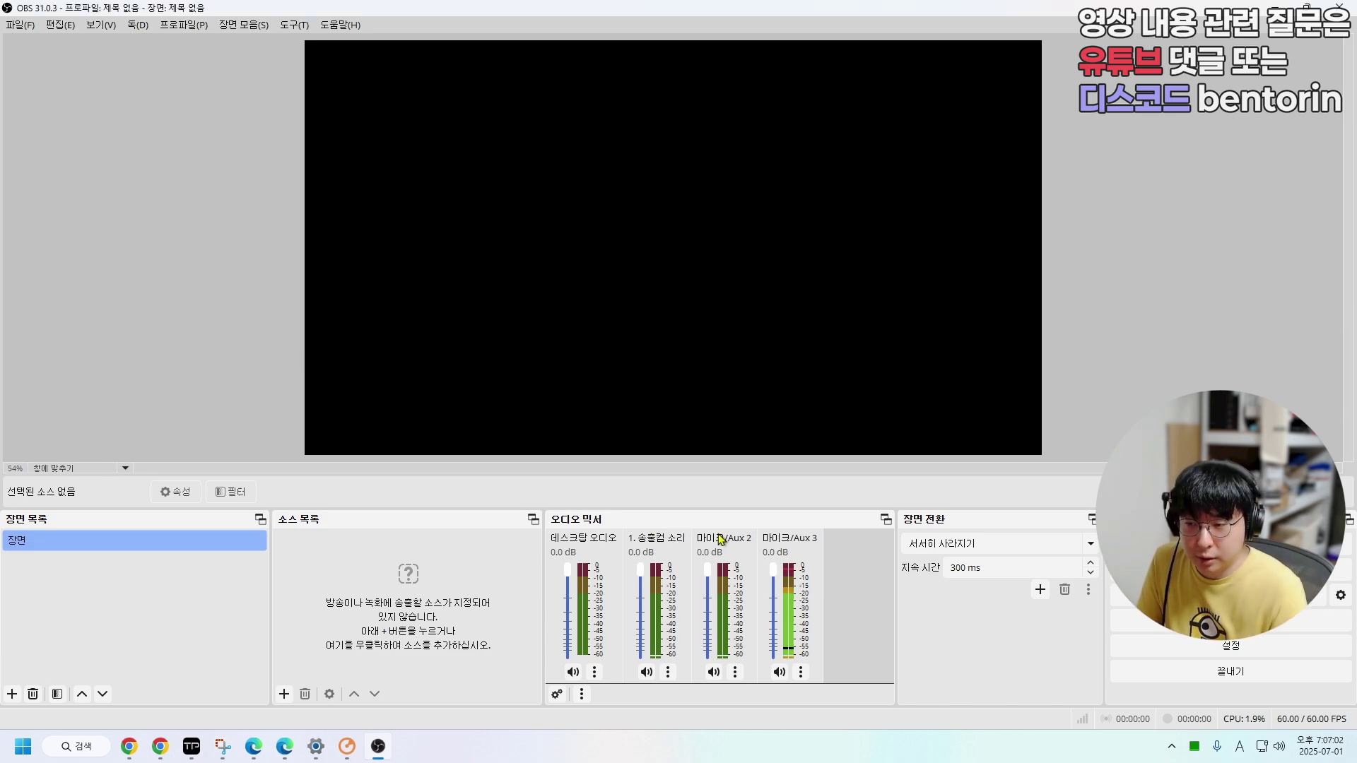
- Rename the 마이크/Aux 2 mixer source as 2. 게임컴 소리
right_click(750, 540)
left_click(777, 605)
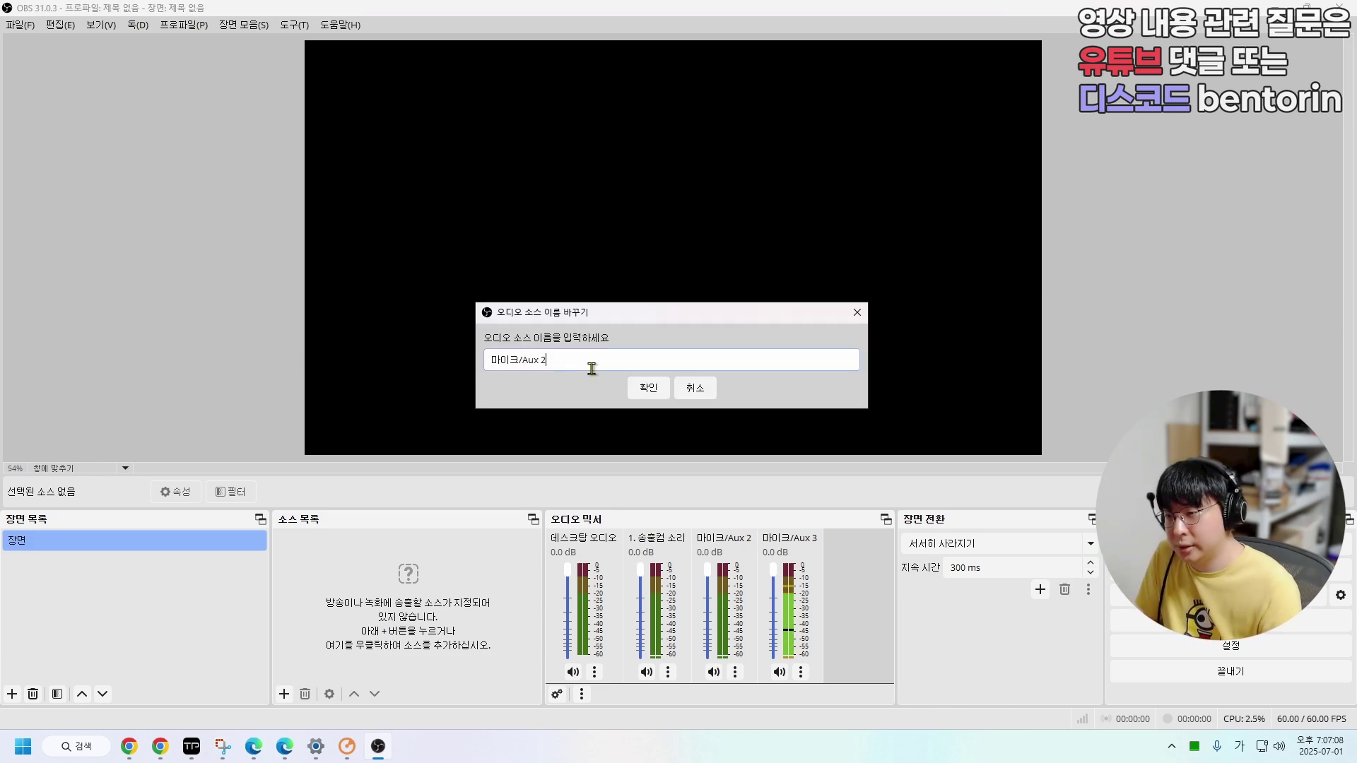
key("BackSpace")
type("2. 게임ㅋ")
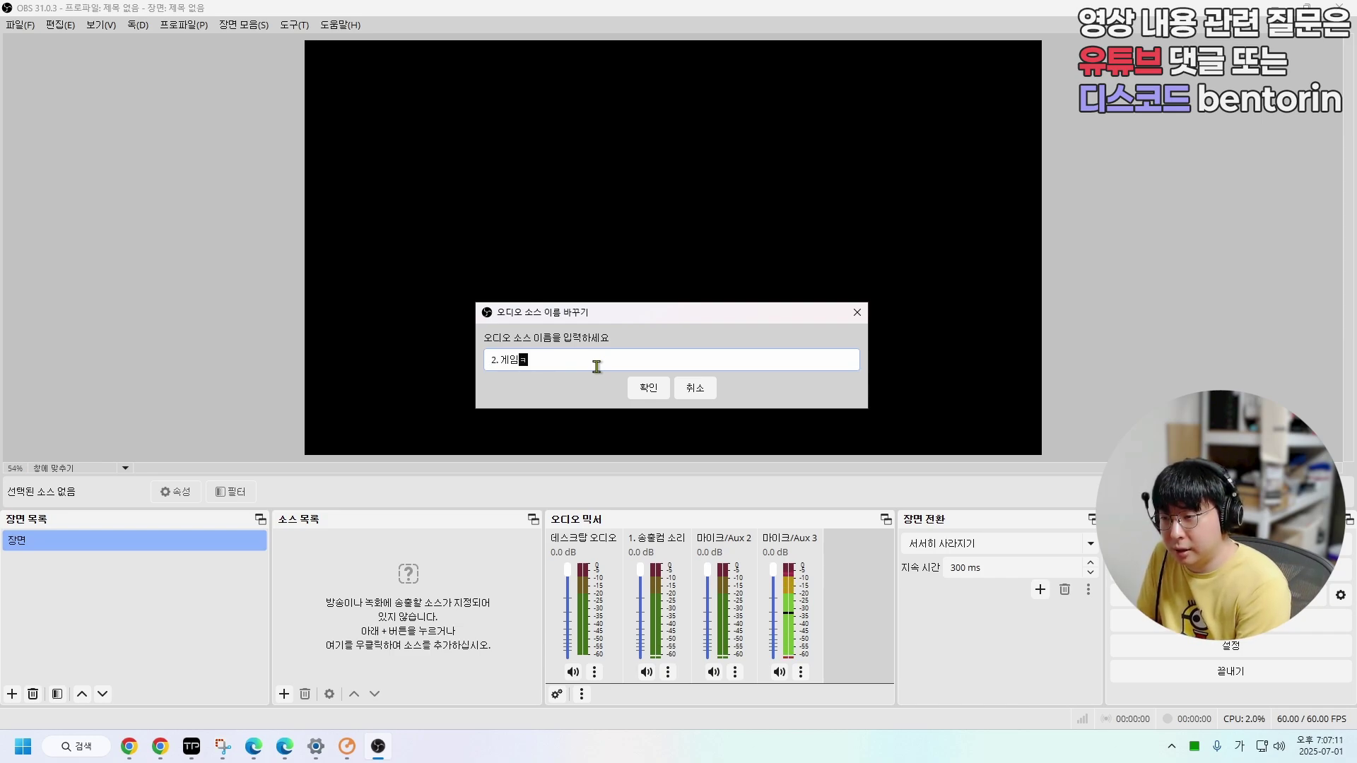
type(" 소리")
key("Return")
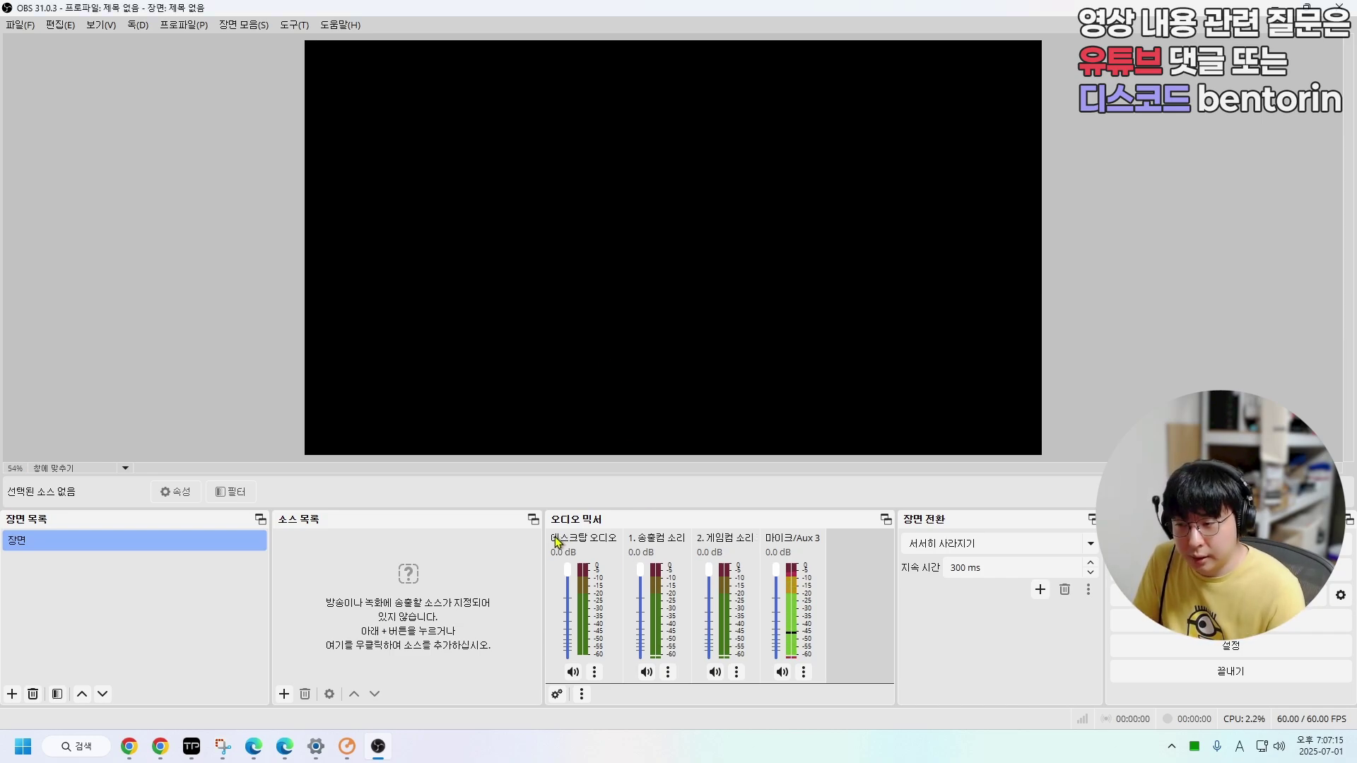
- Rename the desktop audio source in the mixer as 3. 음악, MR
right_click(578, 543)
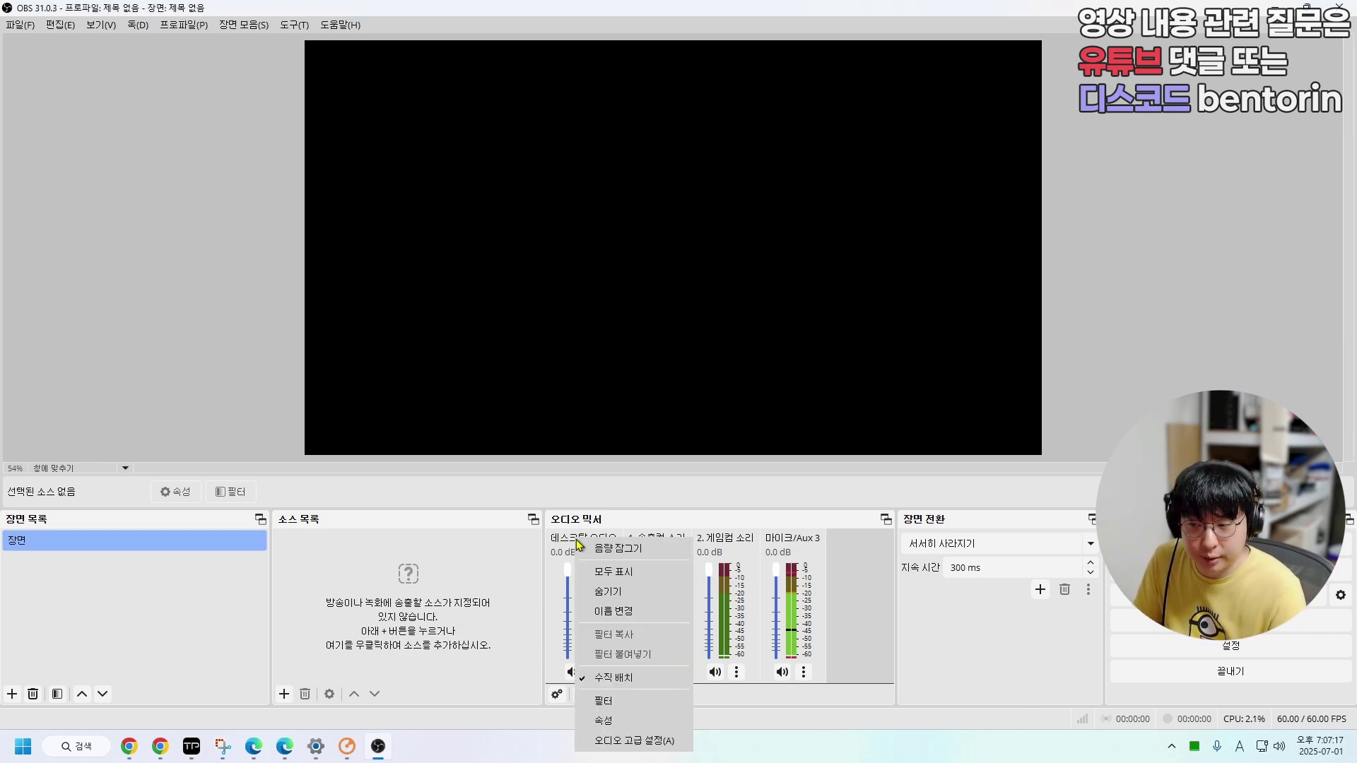
left_click(608, 599)
type("ㅇ음ㅇ악, ")
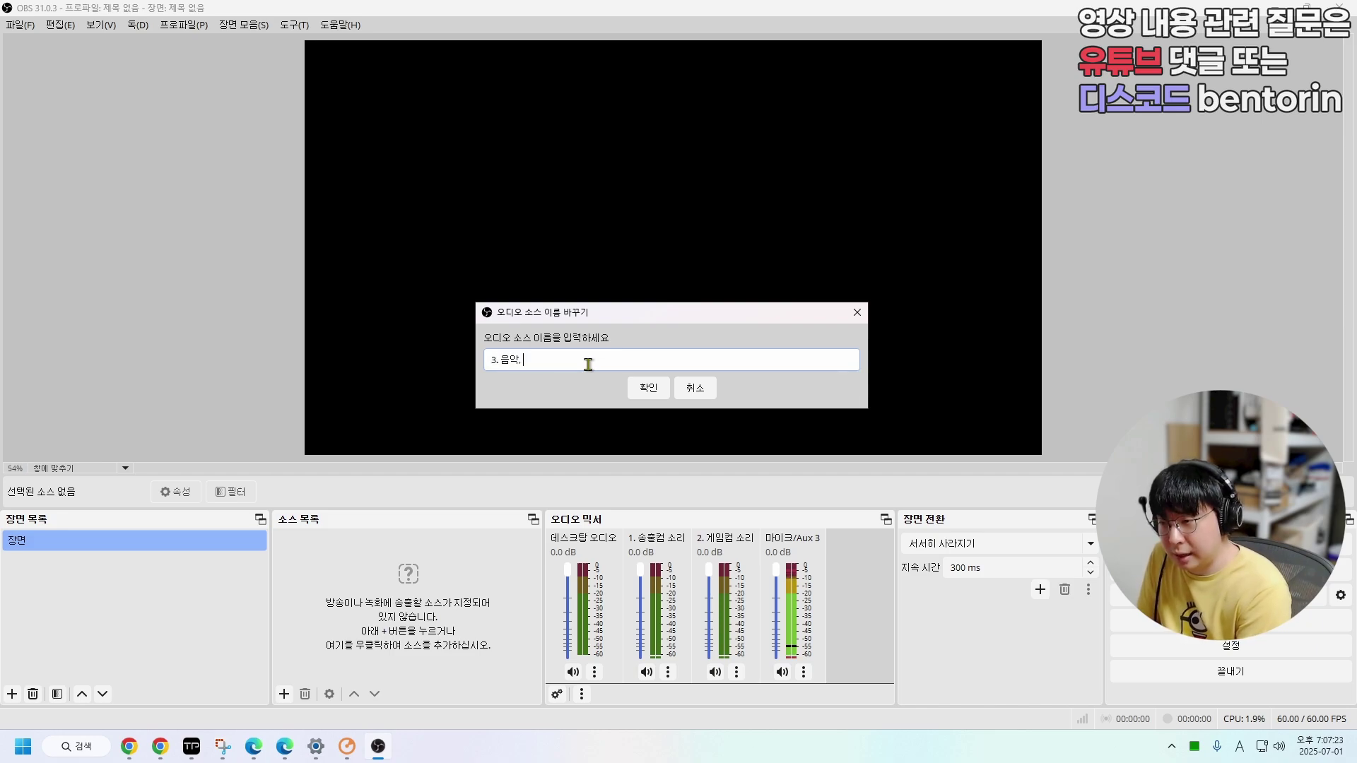
type("MR")
key("Return")
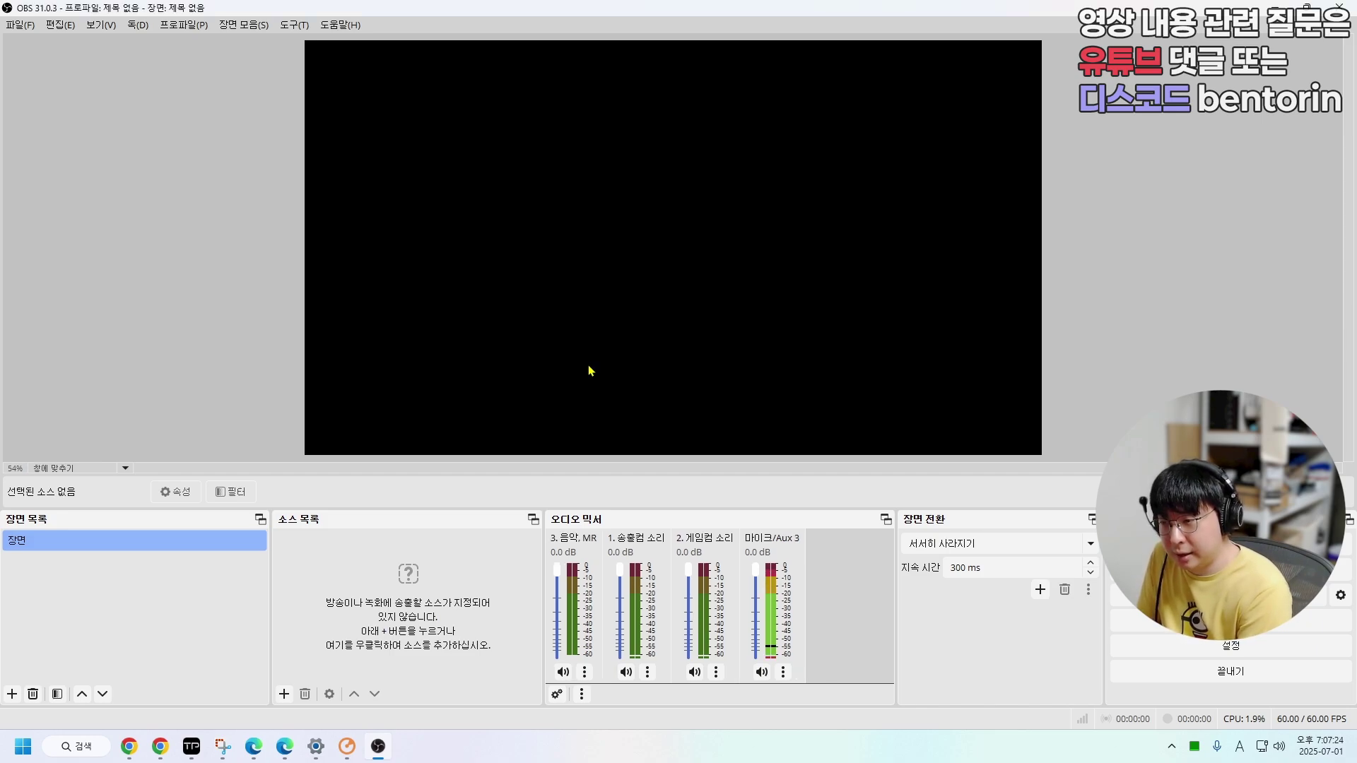
- Rename the 마이크/Aux 3 mixer source as 4. 마이크(방송)
right_click(768, 545)
left_click(799, 592)
type("d")
type(".")
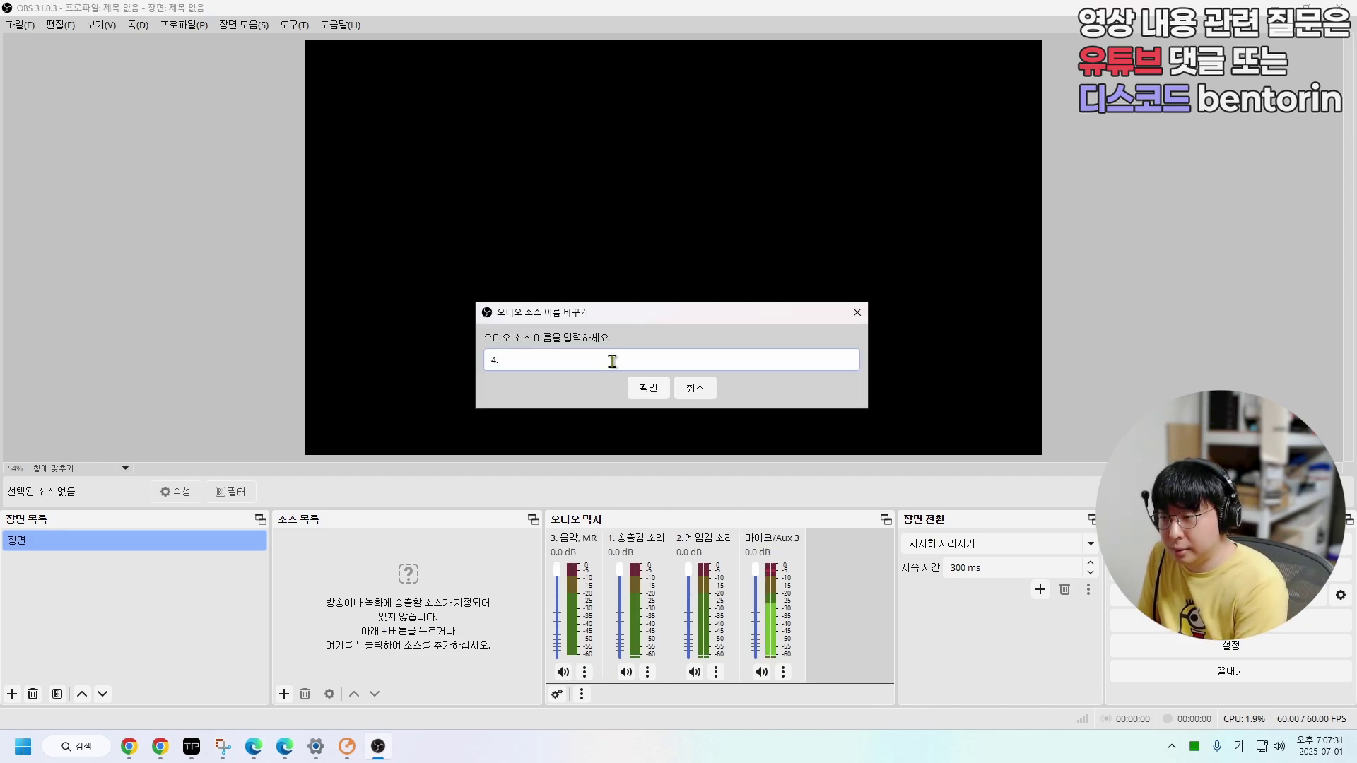
type(" 마이크(방송)")
key("Return")
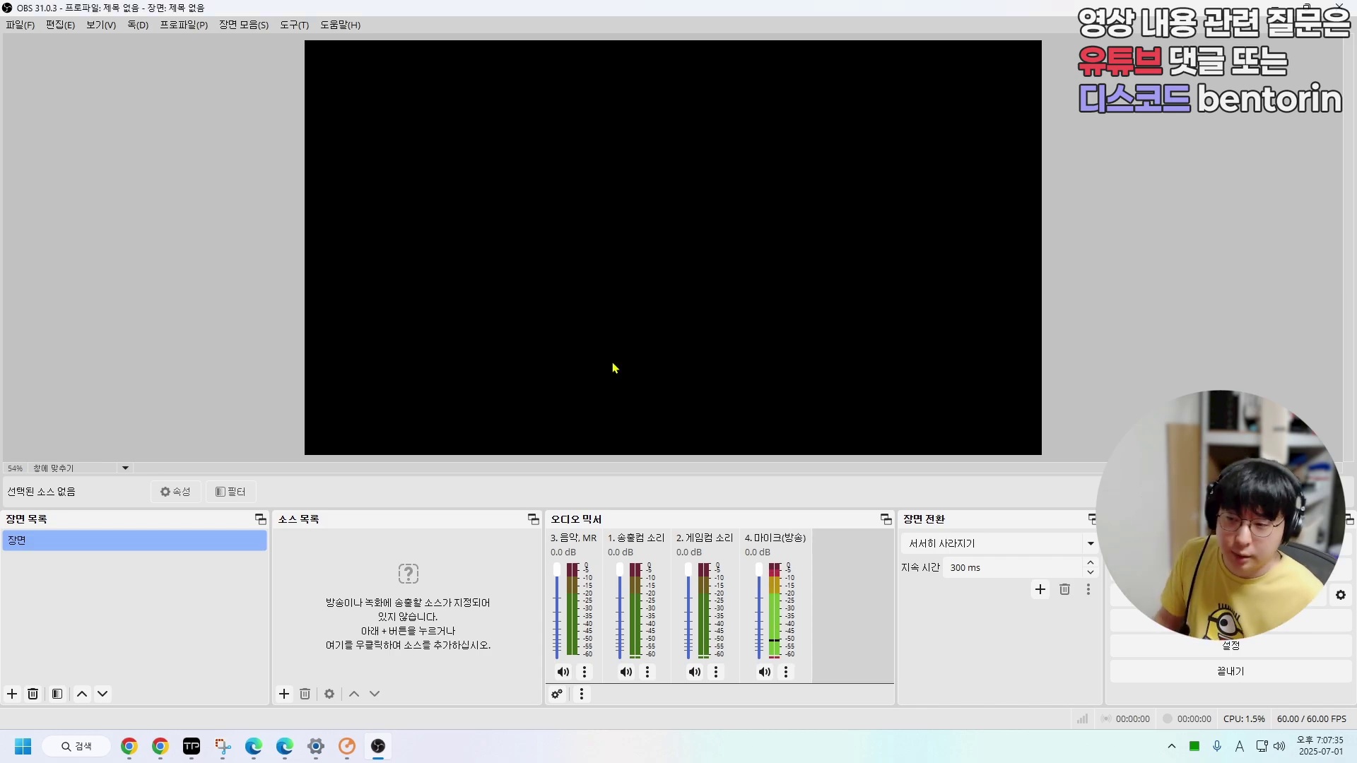
- Exit OBS Studio and relaunch it from the desktop shortcut with administrator rights
left_click(1230, 671)
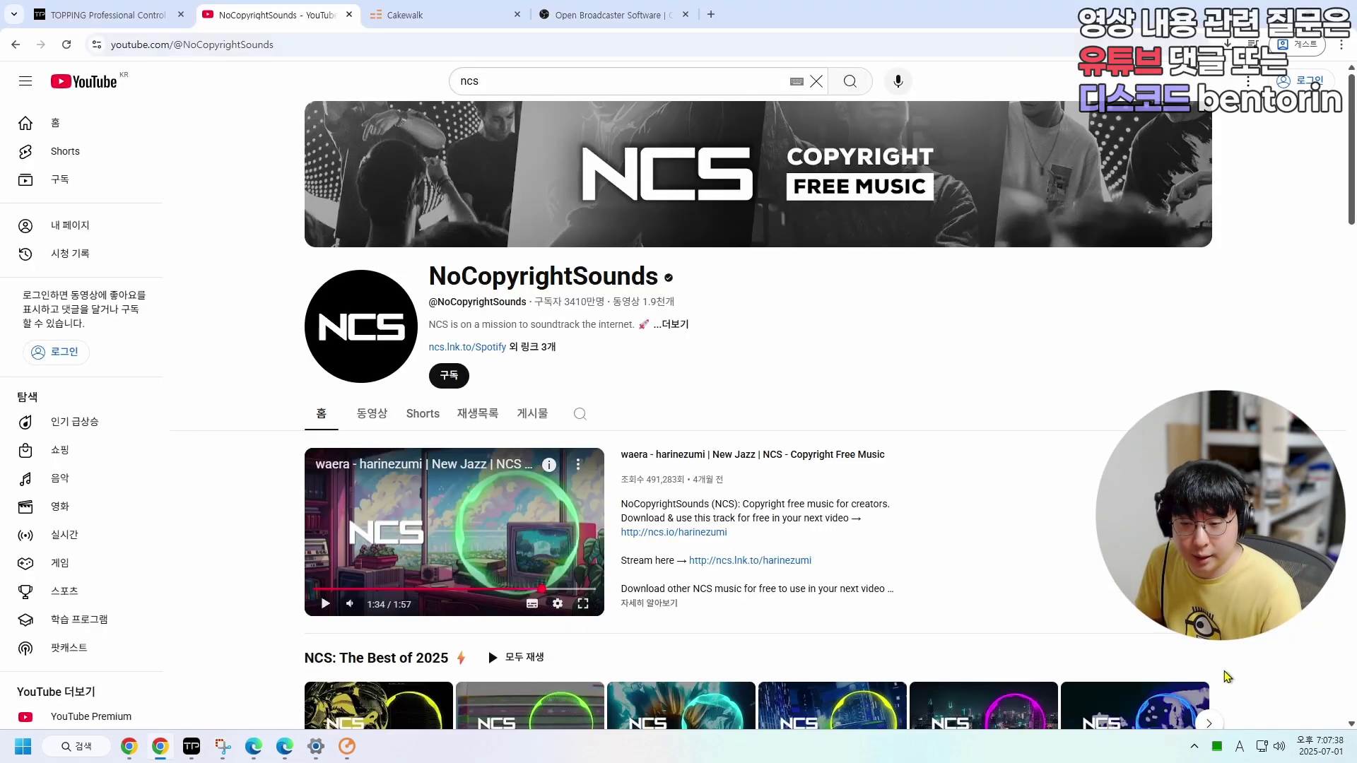
left_click(160, 746)
right_click(89, 671)
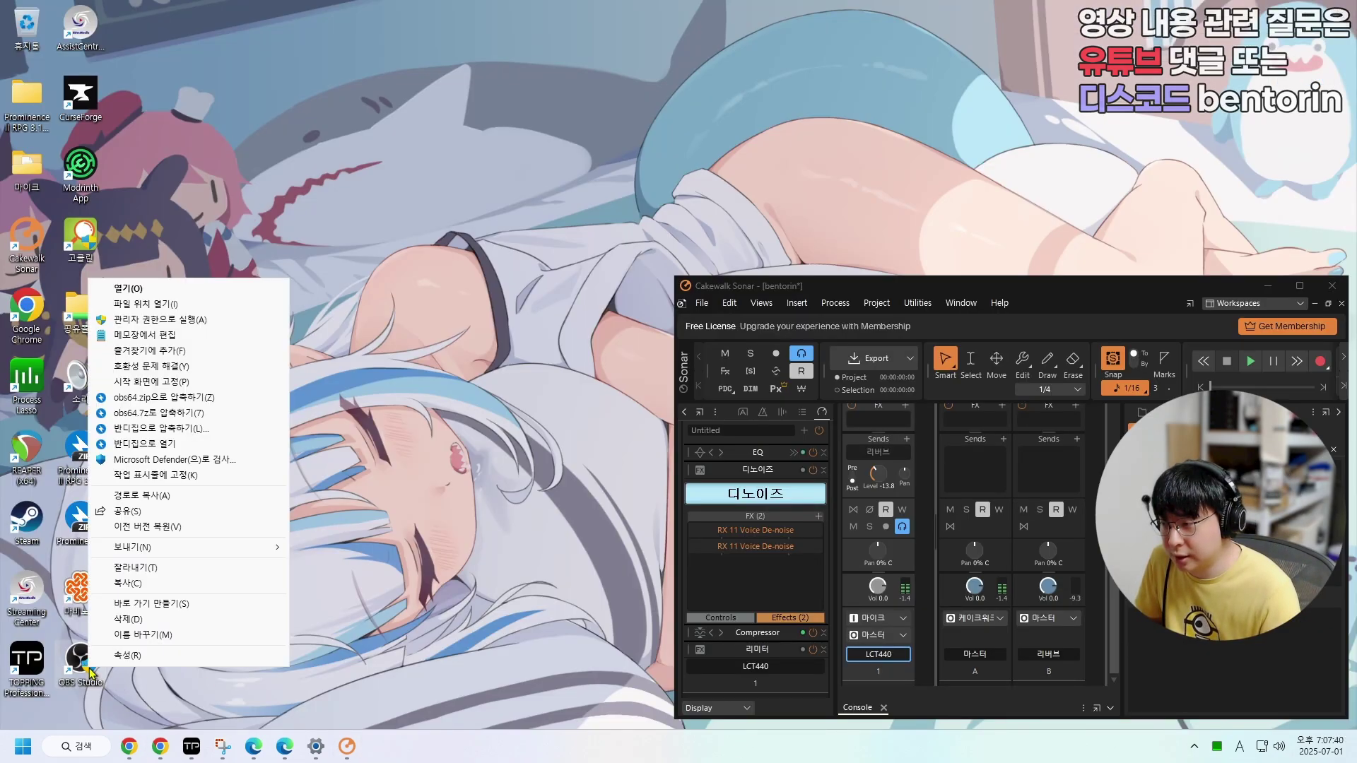
left_click(118, 322)
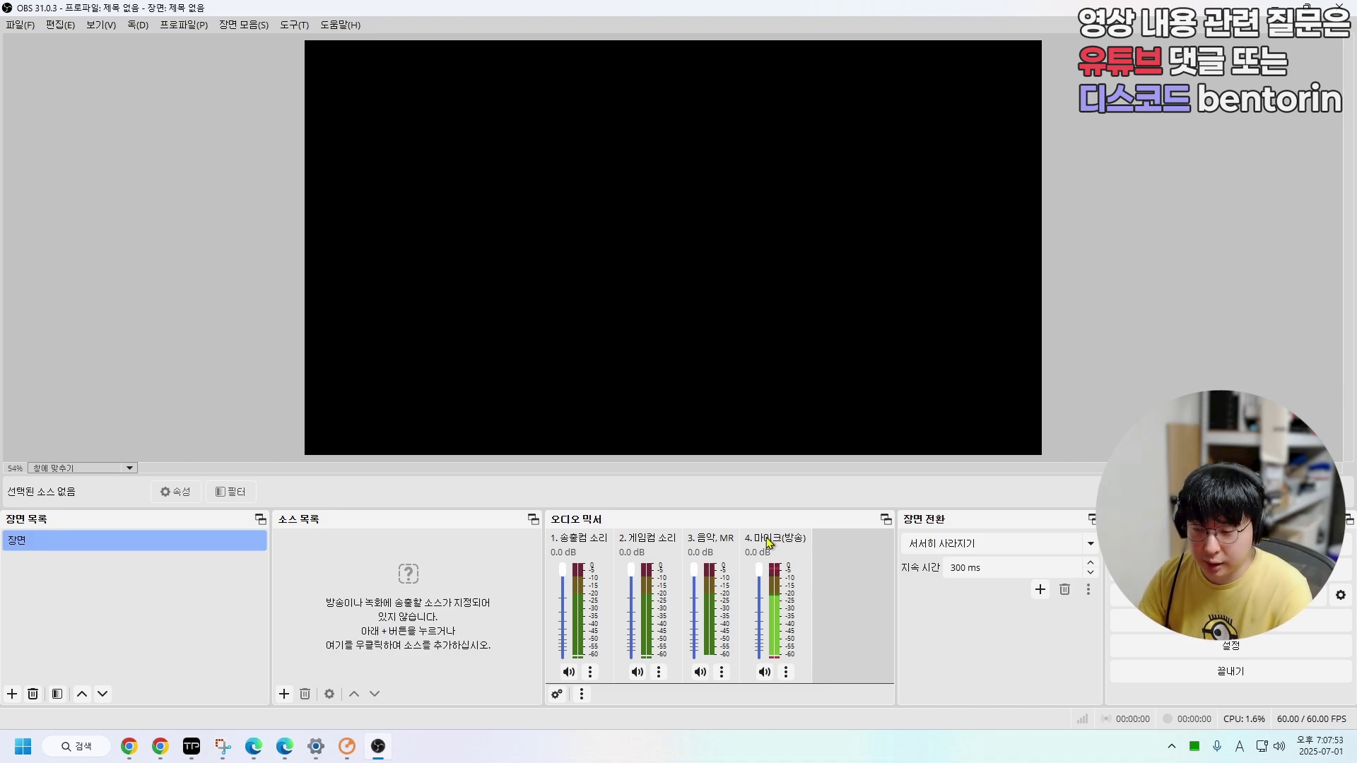
- Make sure device timestamps are turned off in the properties of 1. 송출컴 소리 and 3. 음악, MR
left_click(590, 672)
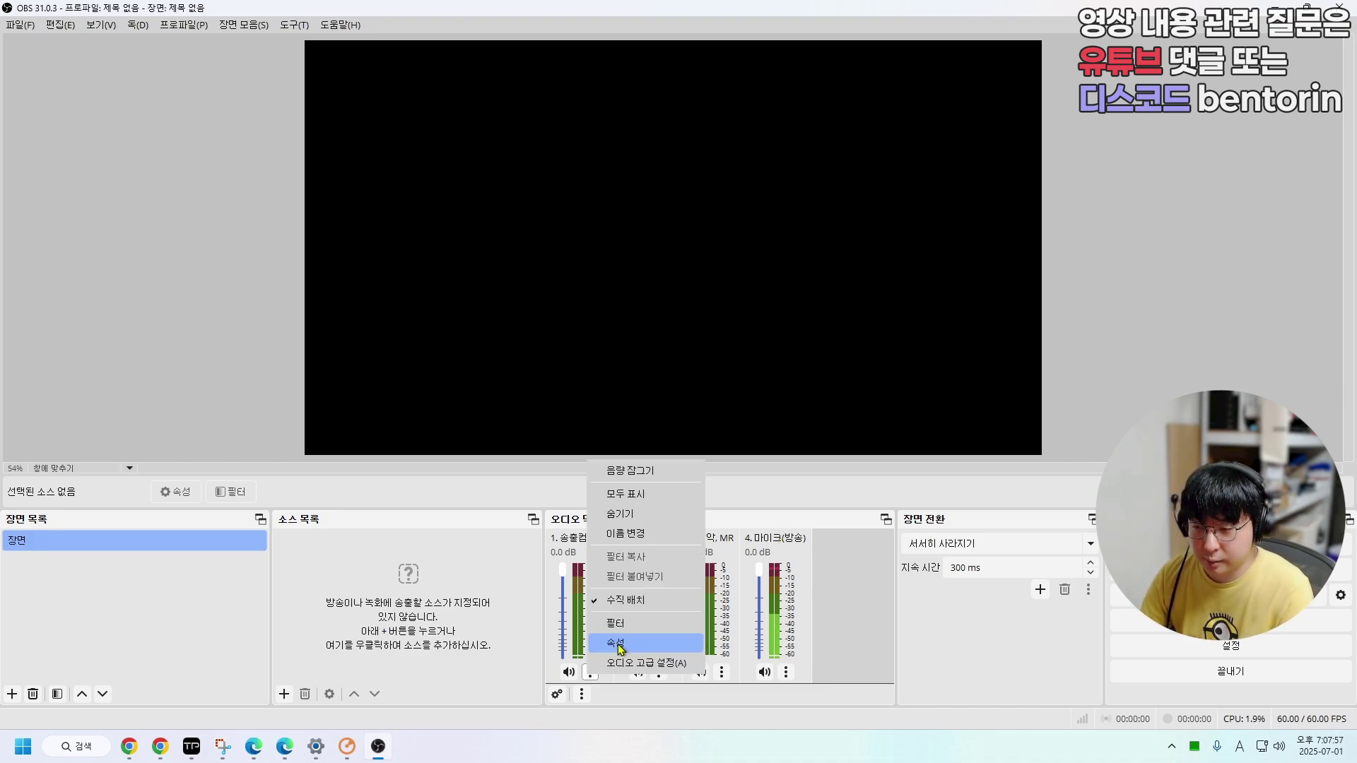
left_click(616, 645)
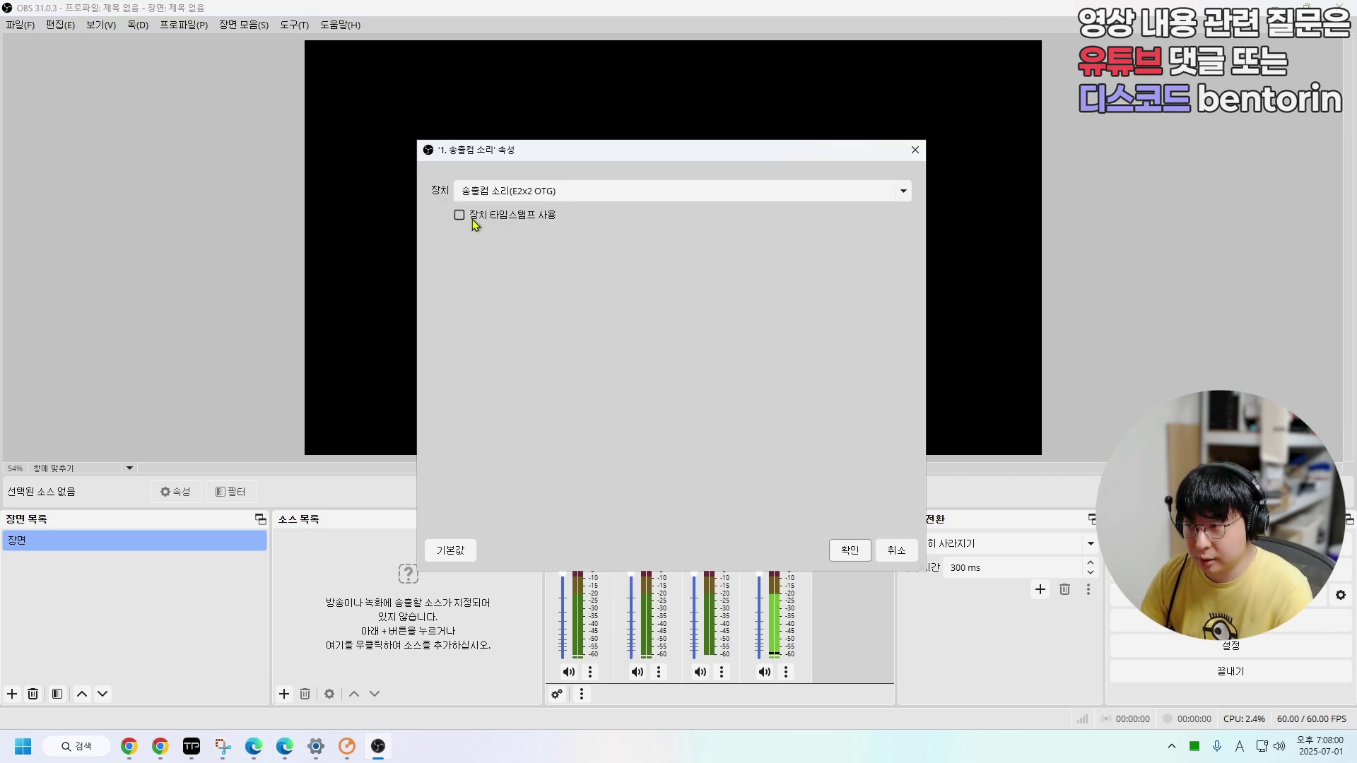
left_click(848, 550)
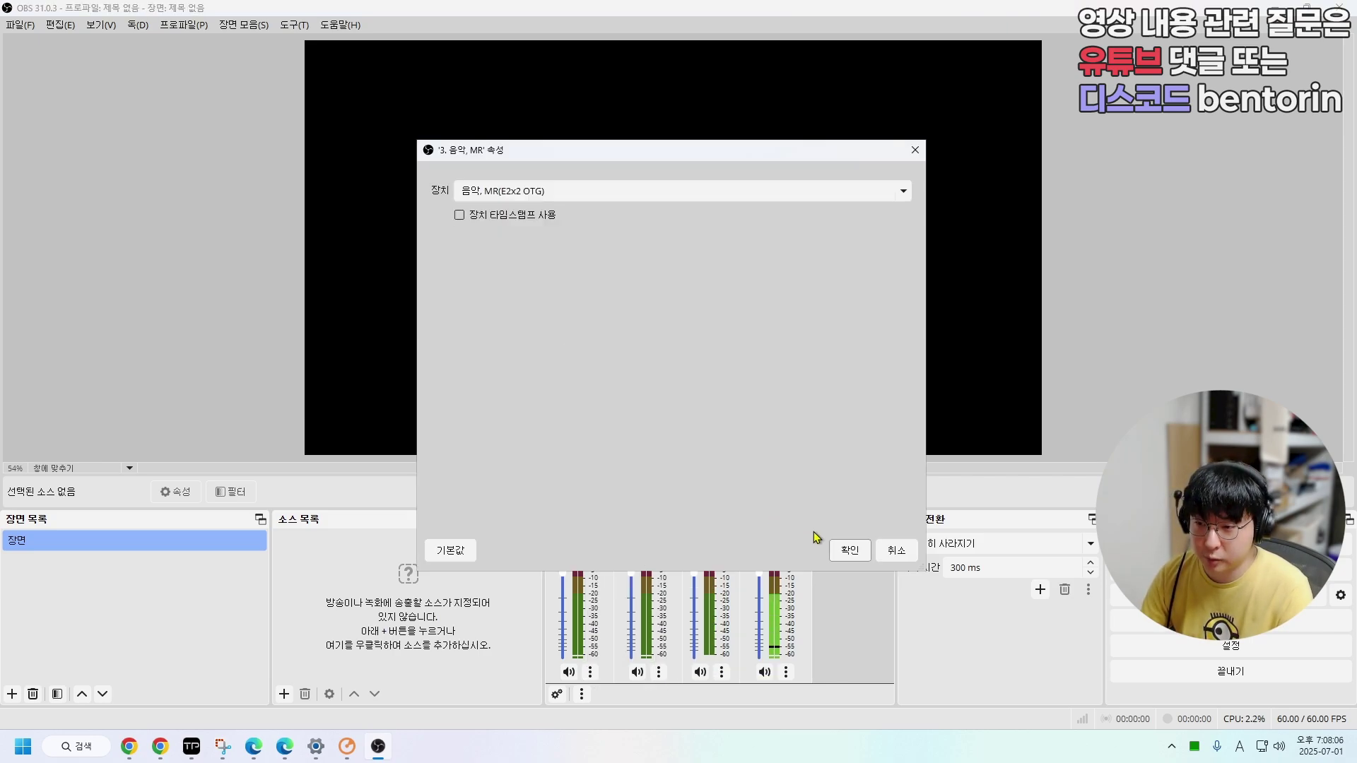
left_click(847, 550)
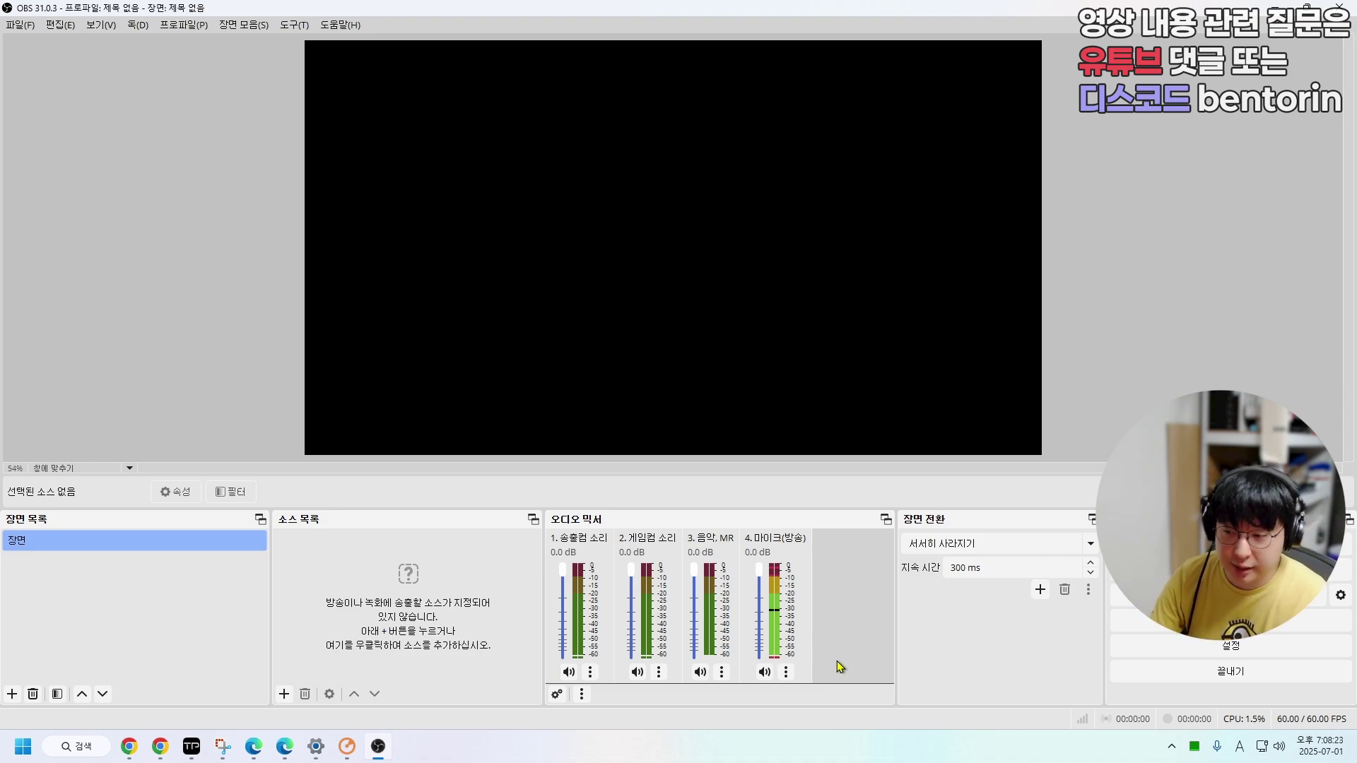
- In the advanced audio settings, leave only 1. 송출컴 소리 on track 2 and only 2. 게임컴 소리 on track 3
left_click(590, 672)
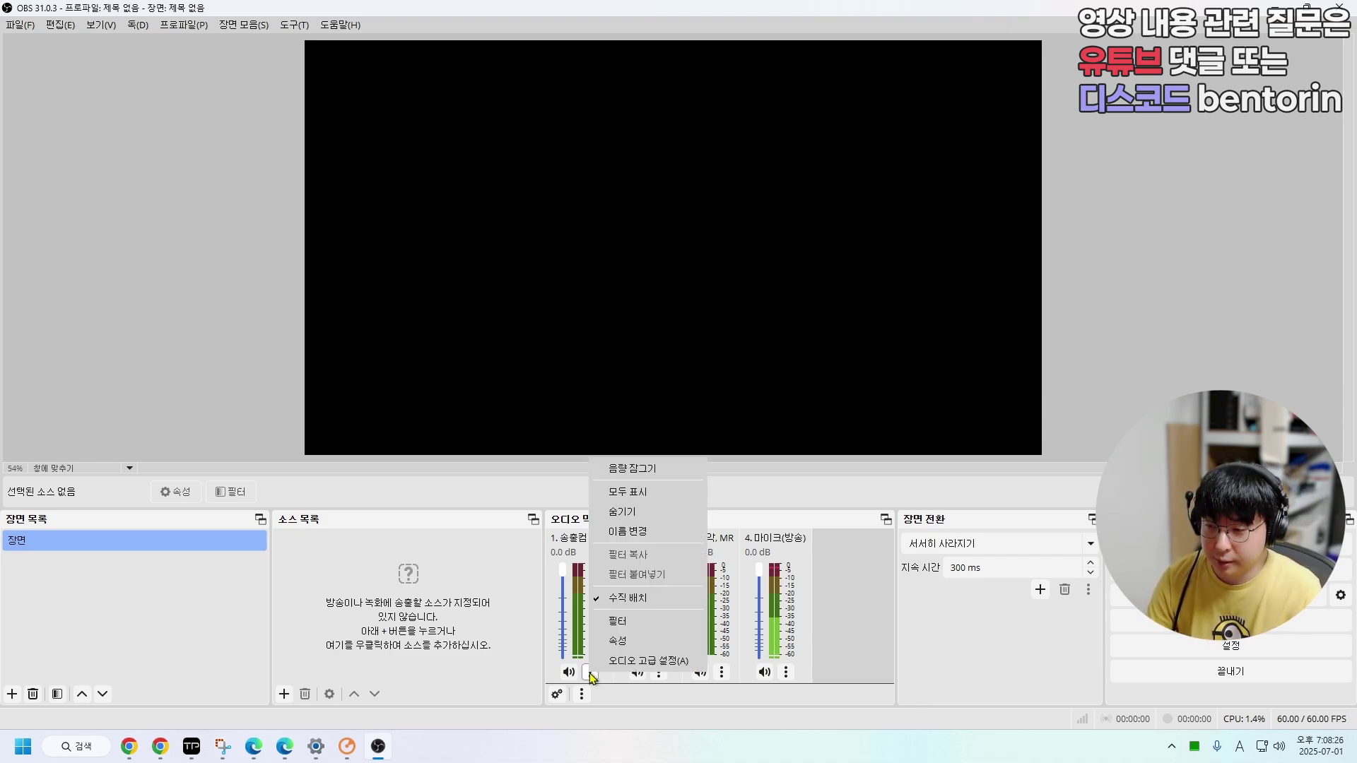
left_click(626, 661)
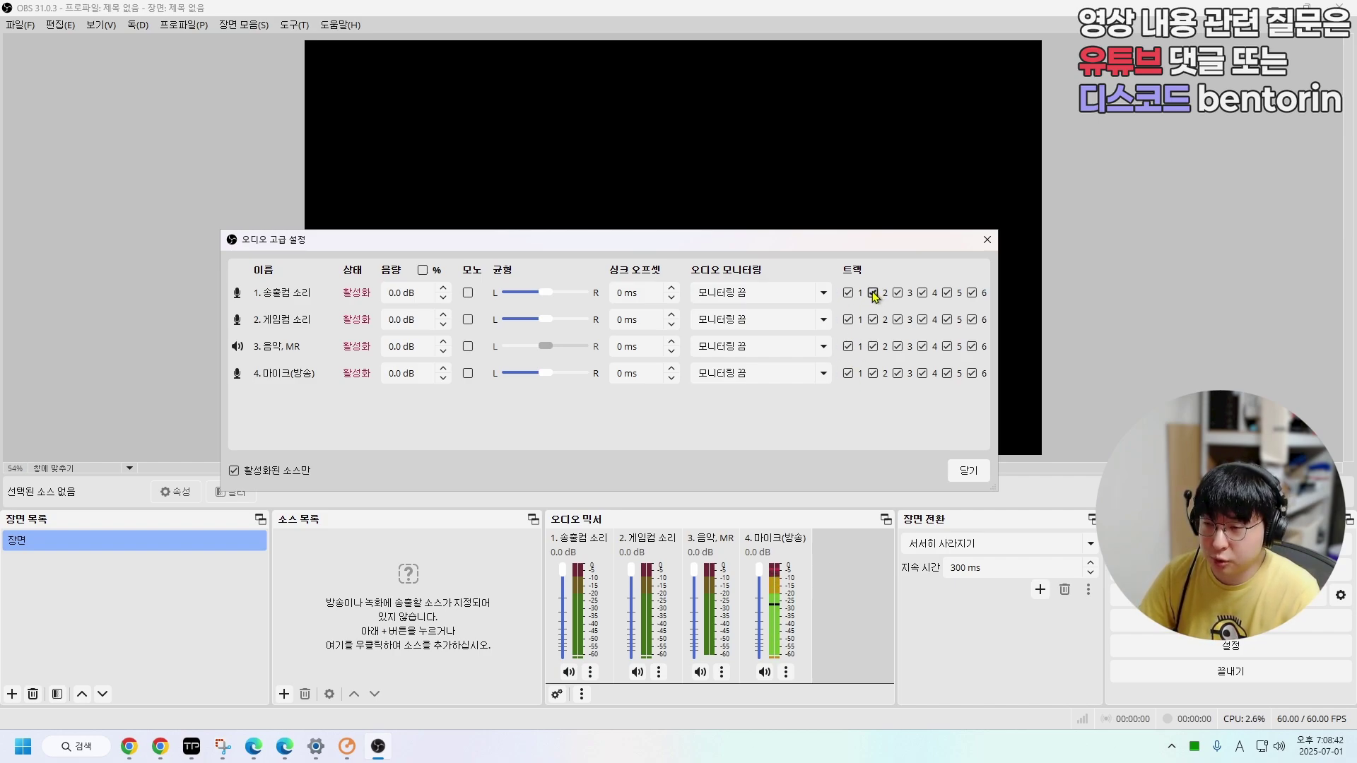
left_click(873, 319)
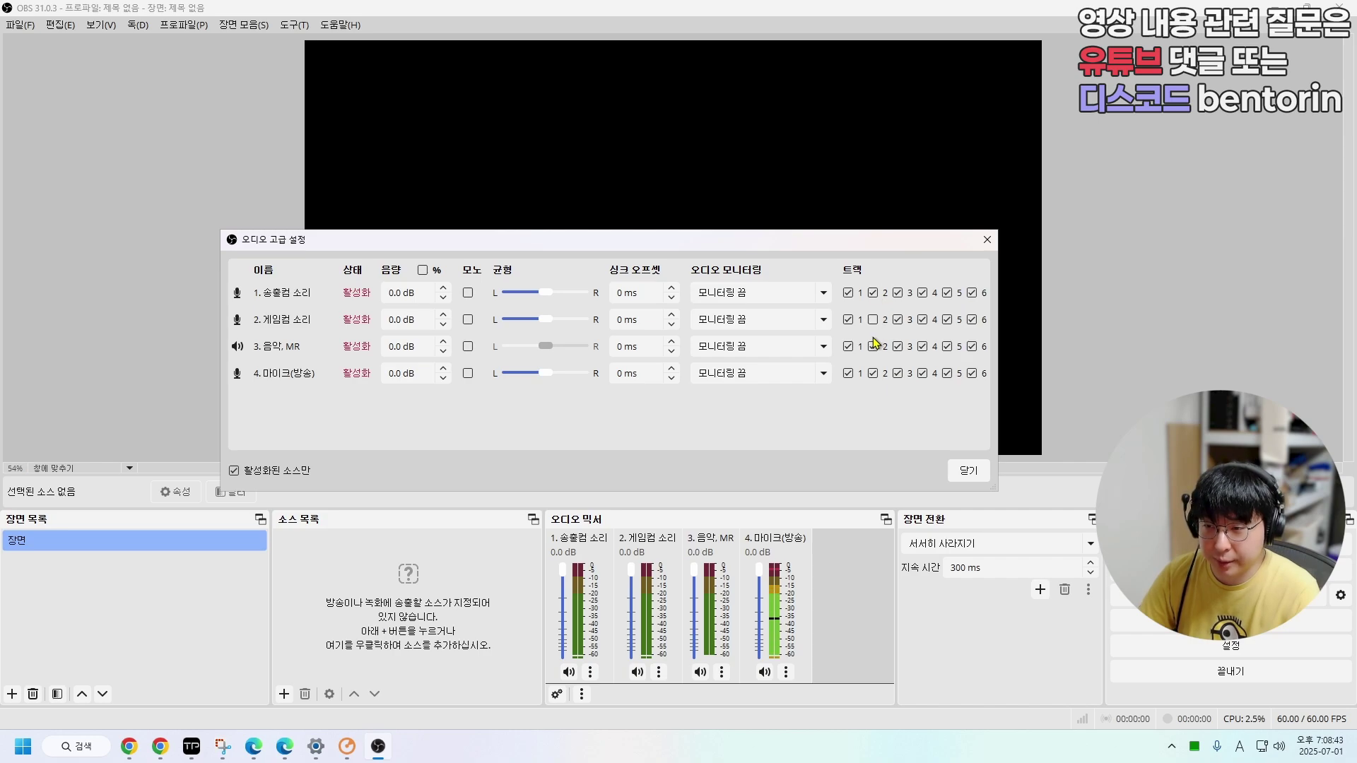
left_click(873, 374)
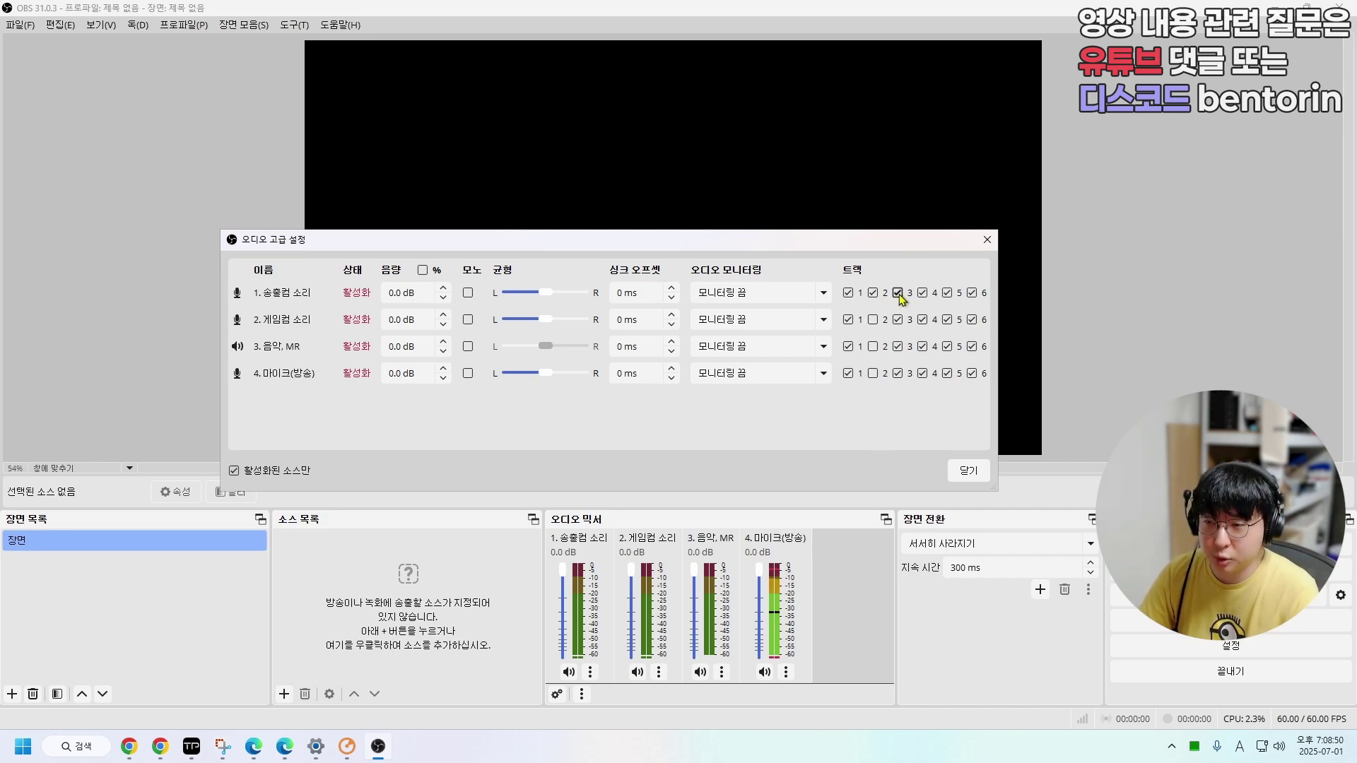
left_click(898, 293)
left_click(897, 373)
left_click(897, 347)
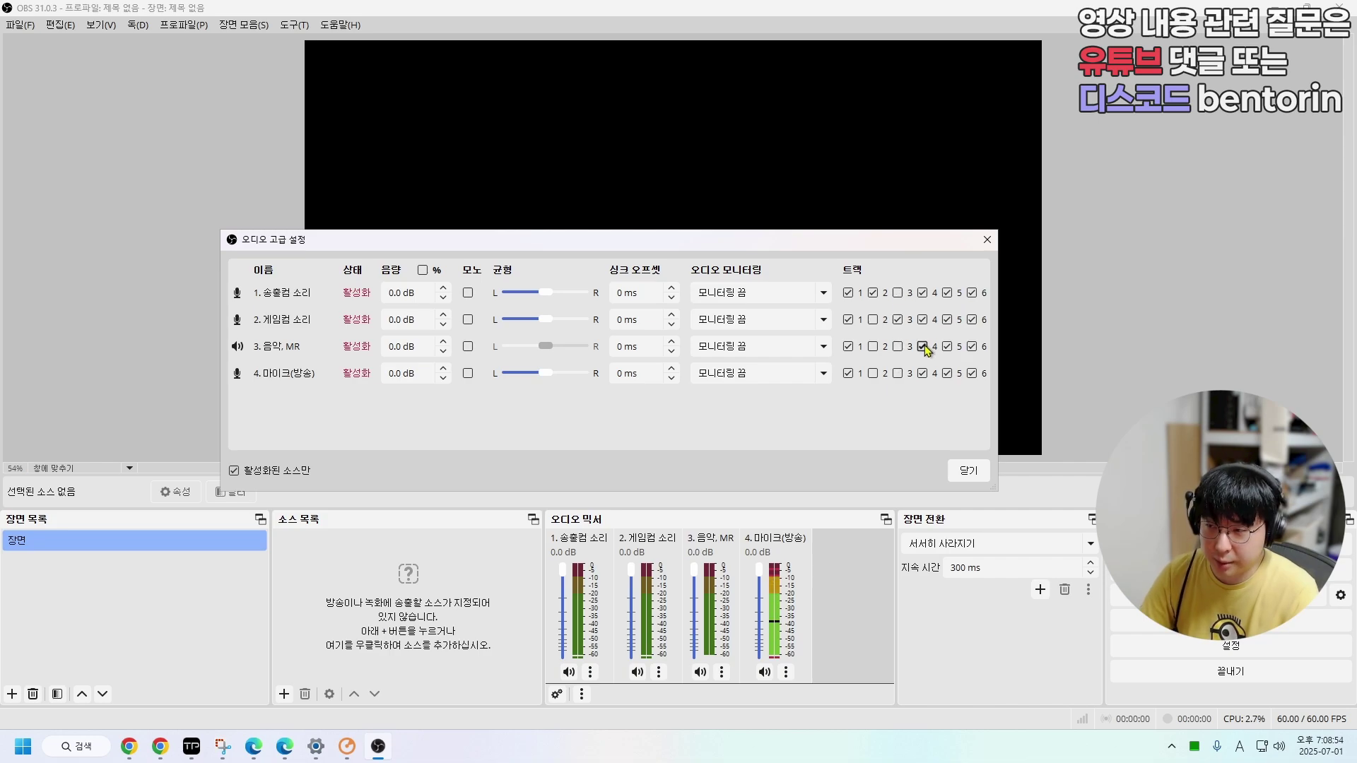
- Leave only 3. 음악, MR on track 4 and only 4. 마이크(방송) on track 5, and close the advanced audio settings
left_click(922, 292)
left_click(922, 319)
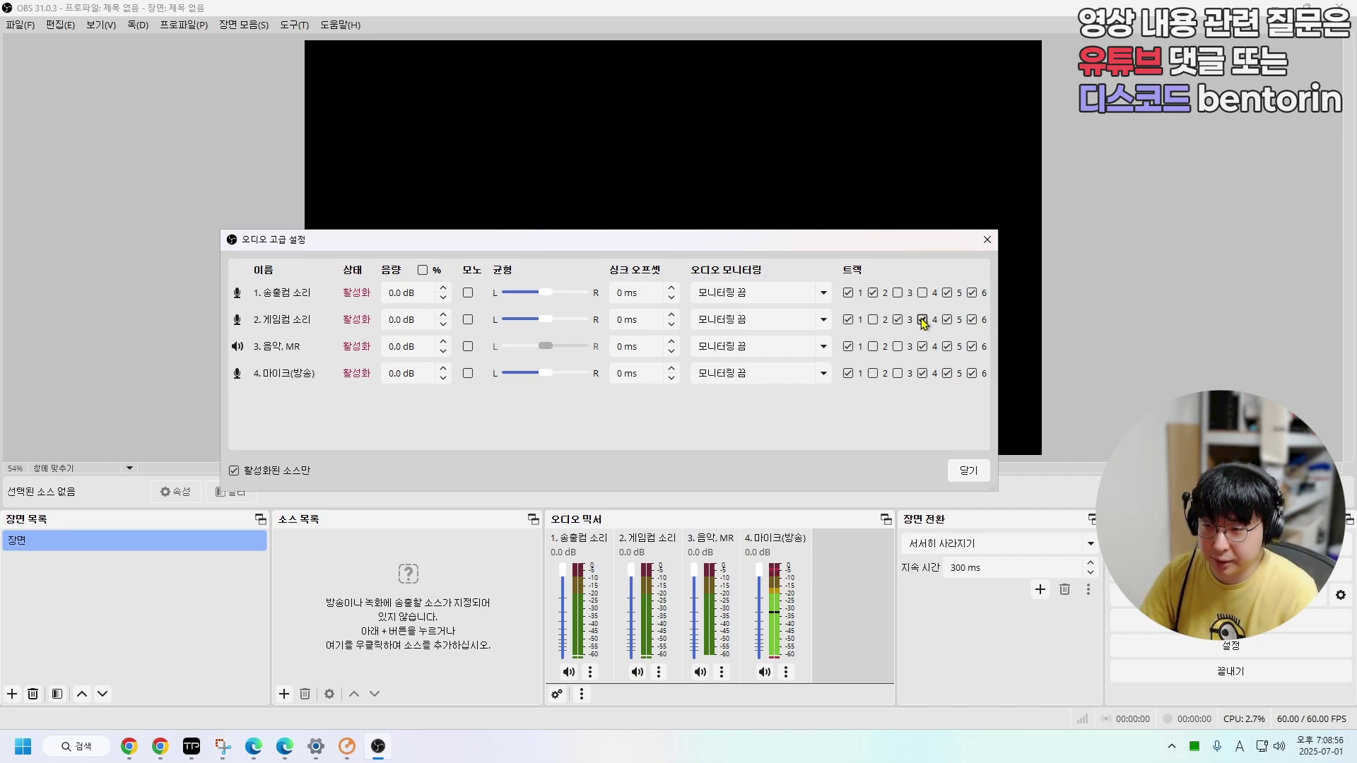
left_click(922, 373)
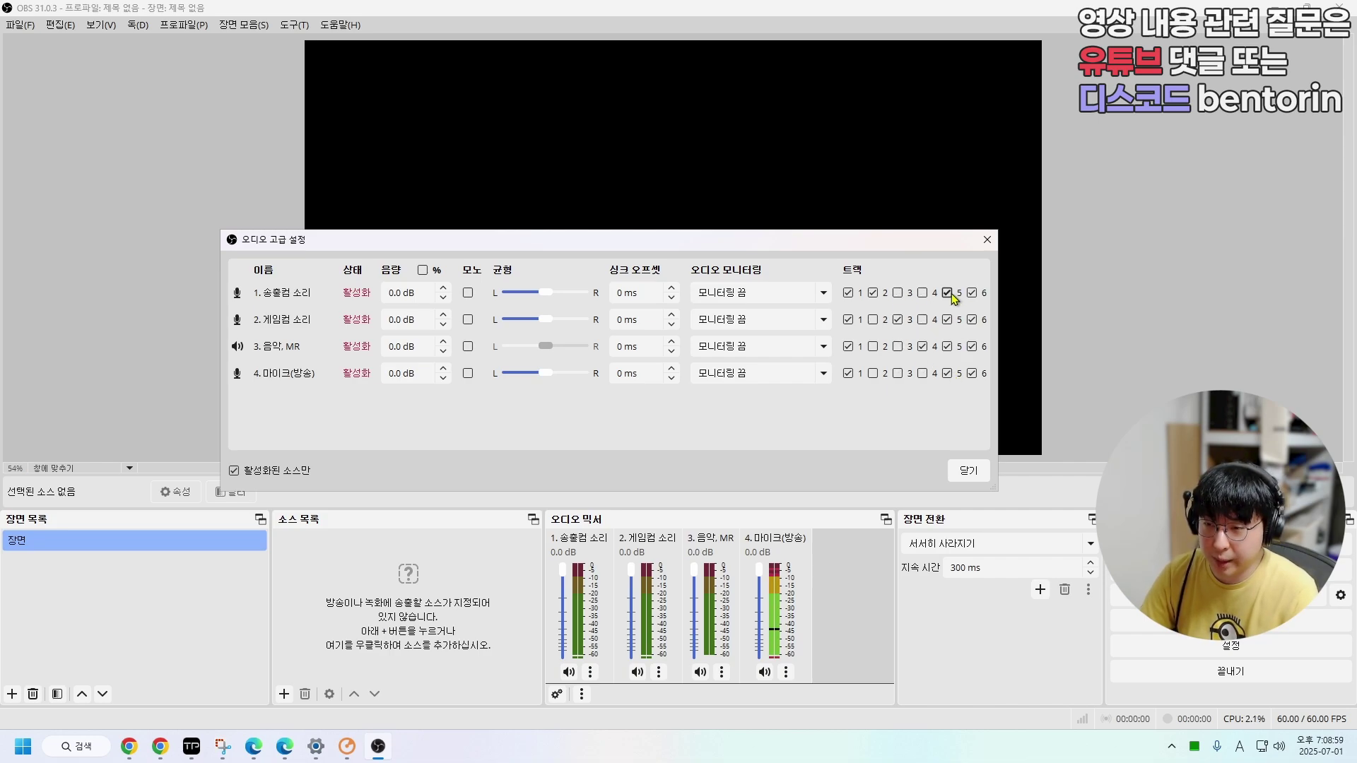
left_click(947, 320)
left_click(946, 346)
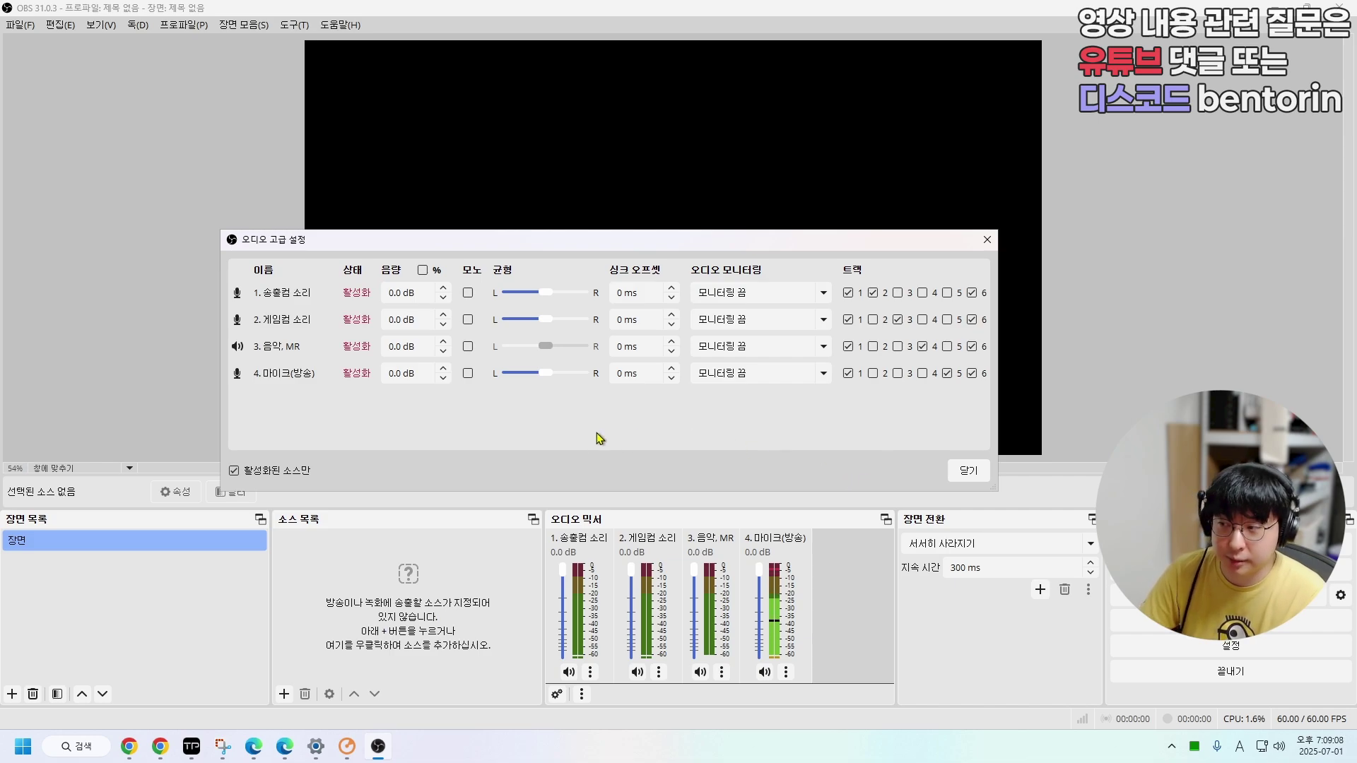
left_click(967, 471)
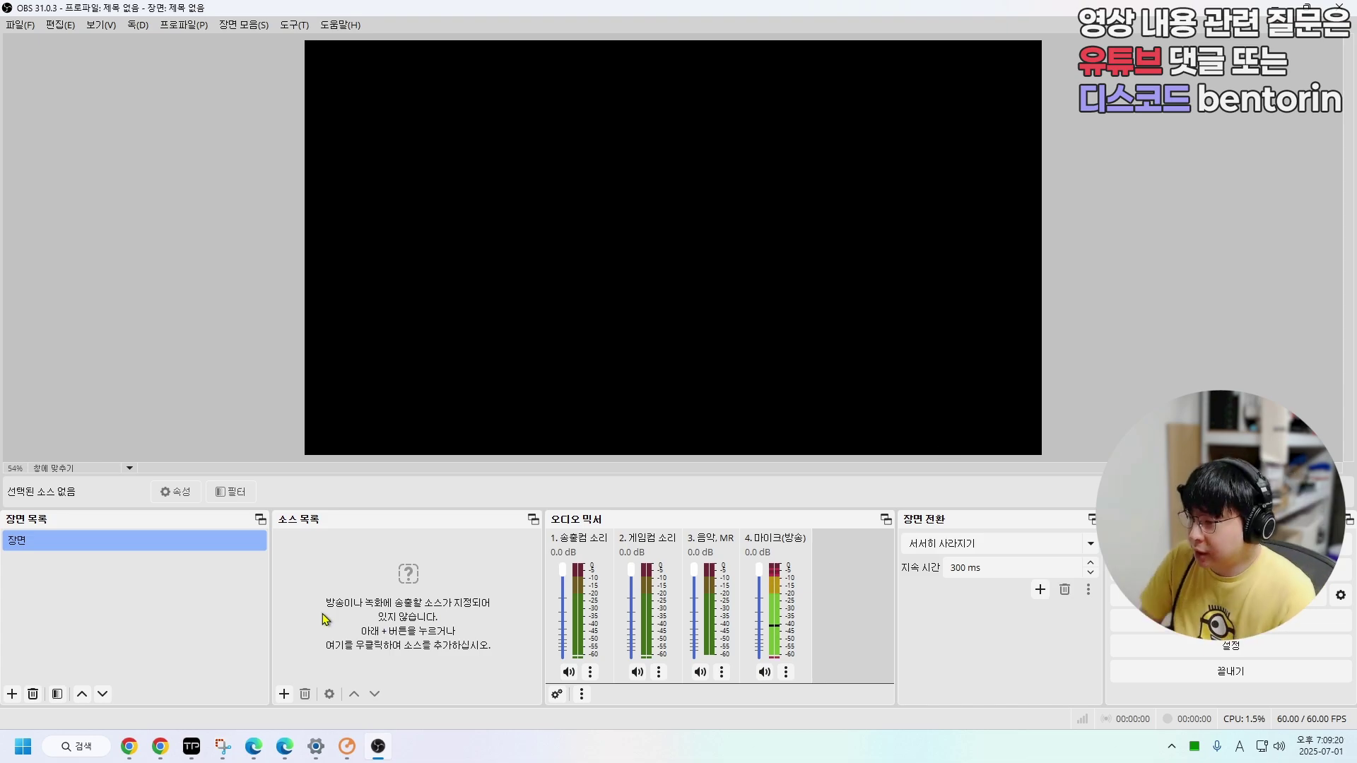
- Play NoCopyrightSounds videos in Edge and in Chrome to check the meters of 3. 음악, MR and 1. 송출컴 소리 in OBS Studio
mouse_move(161, 751)
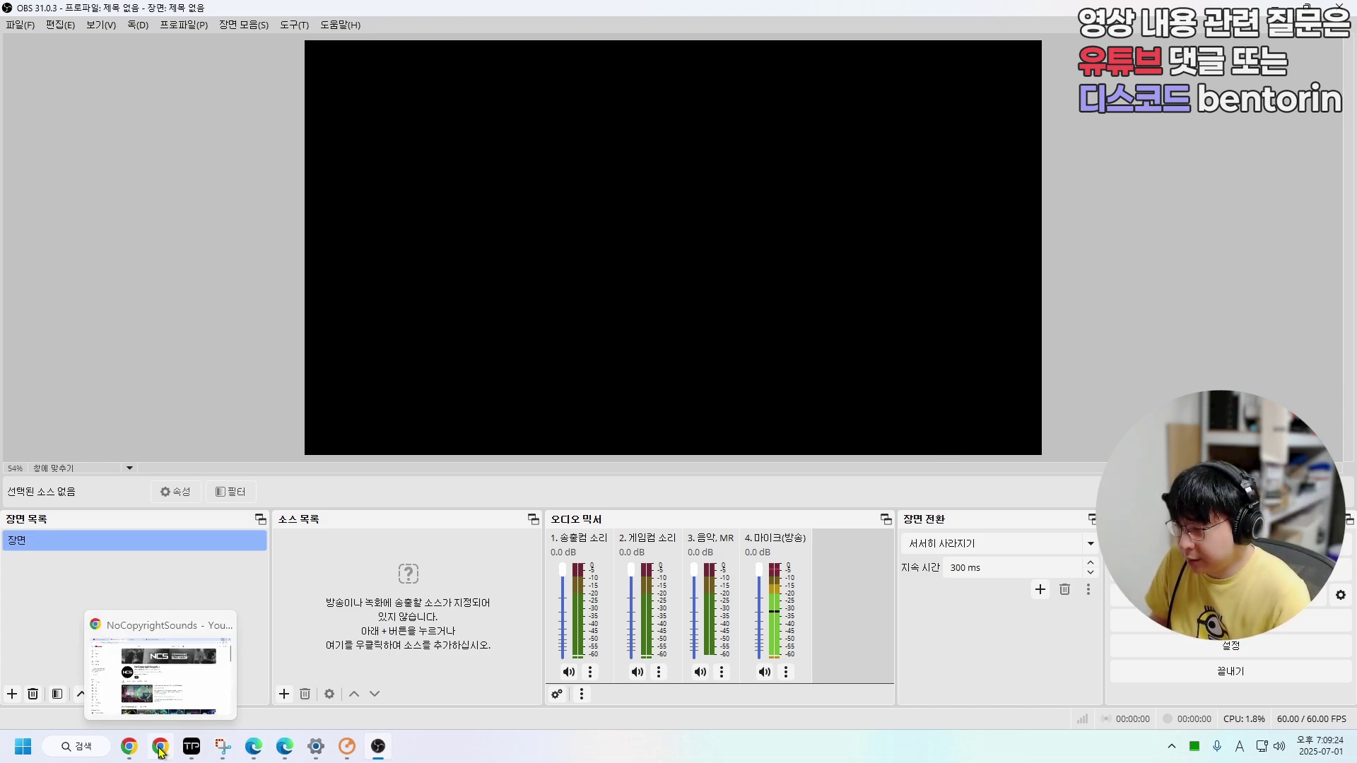
left_click(161, 751)
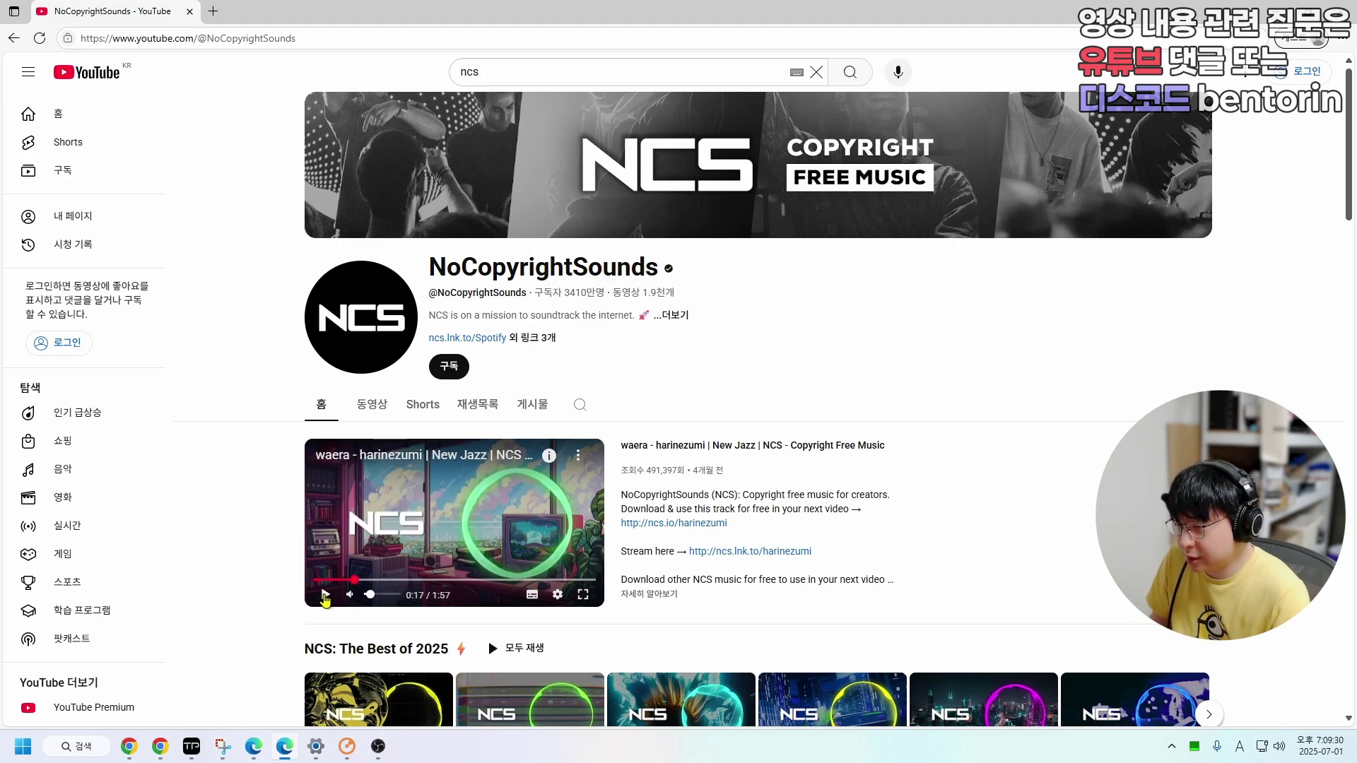
left_click(325, 598)
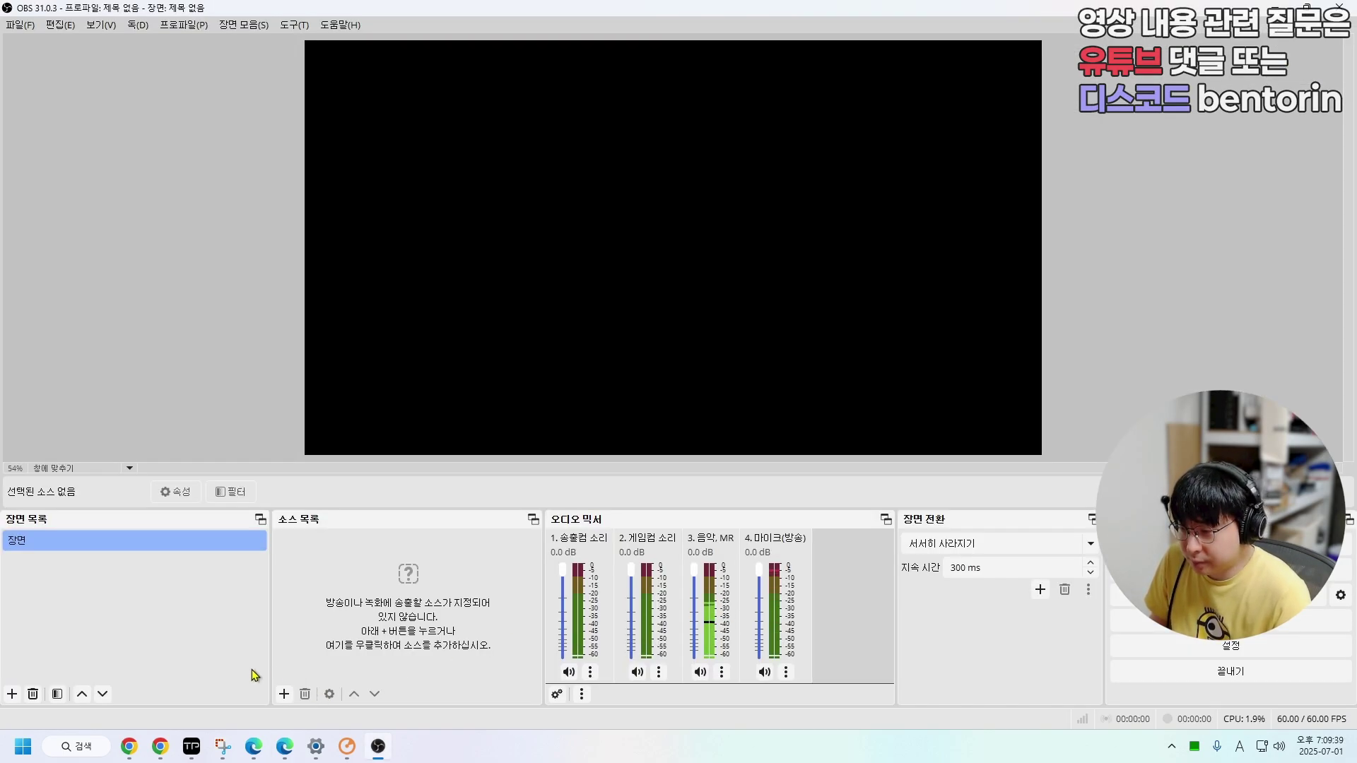
left_click(161, 746)
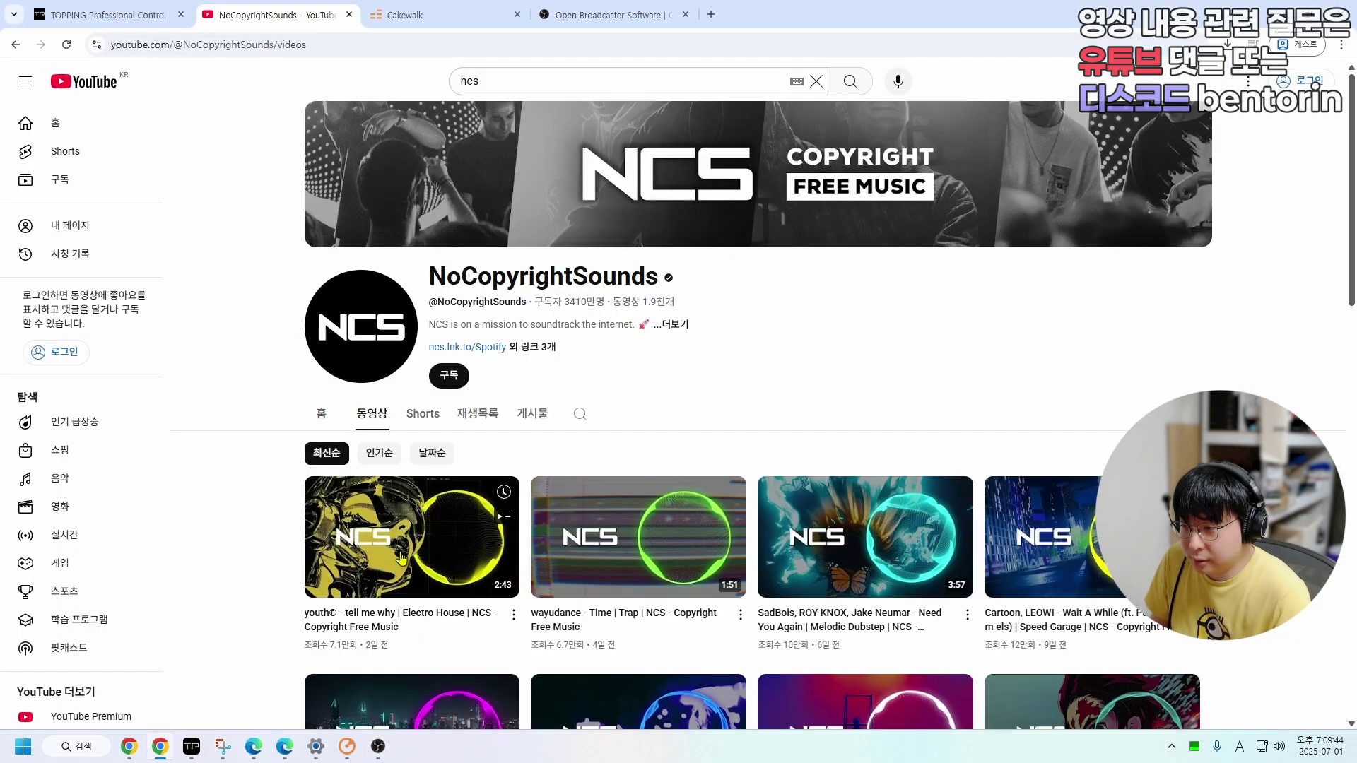
left_click(401, 558)
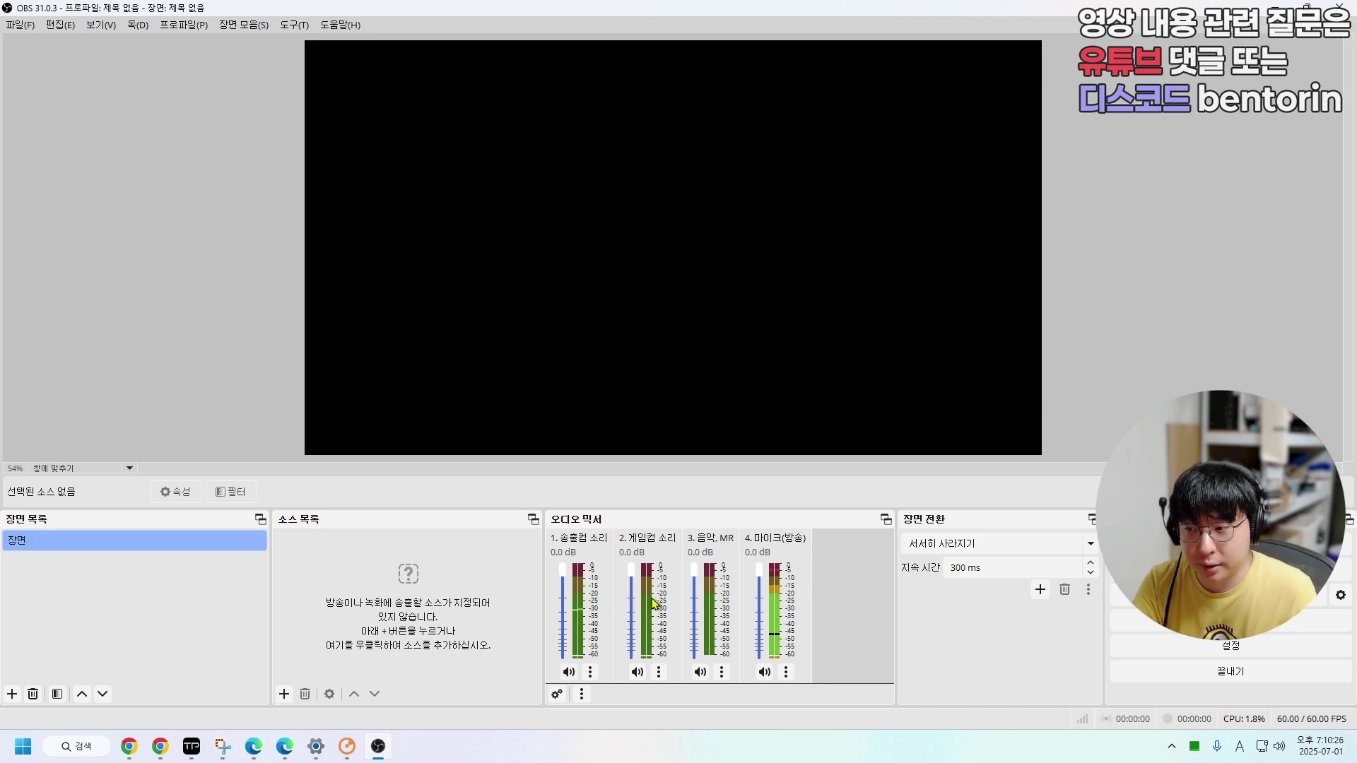
- Add a video capture device source for AVerMedia HD Capture GC573 1 with a custom resolution of 1920x1080
left_click(285, 694)
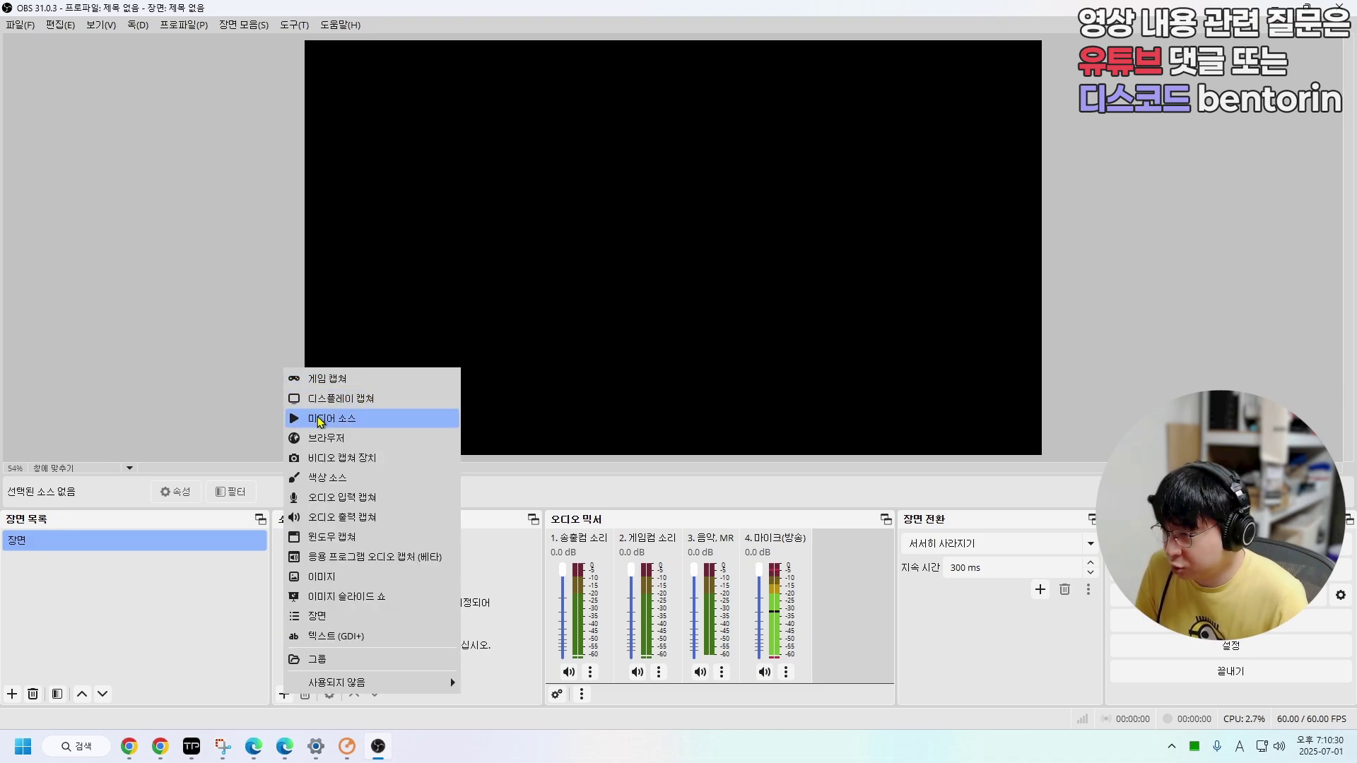
left_click(332, 458)
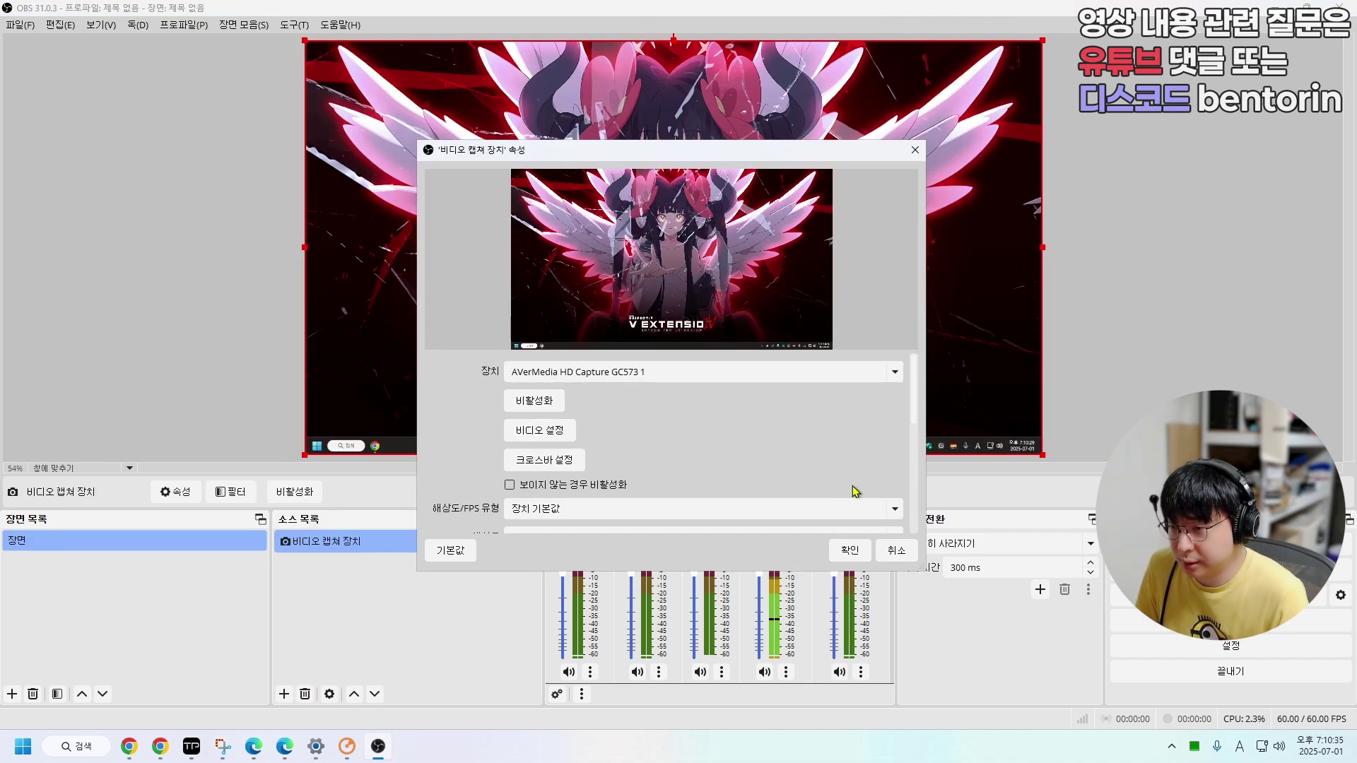
scroll(912, 452, "down", 2)
left_click(894, 448)
left_click(526, 479)
left_click(894, 477)
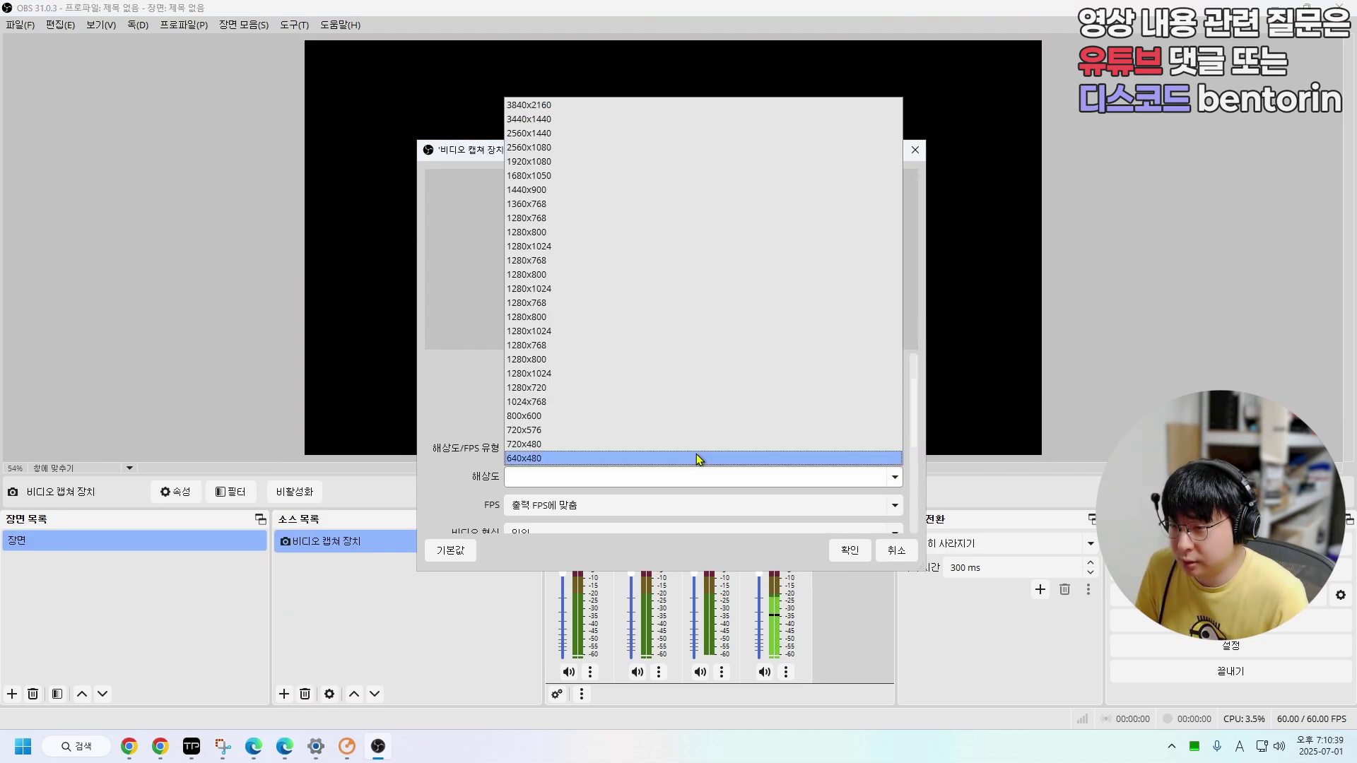
left_click(705, 165)
scroll(857, 427, "down", 2)
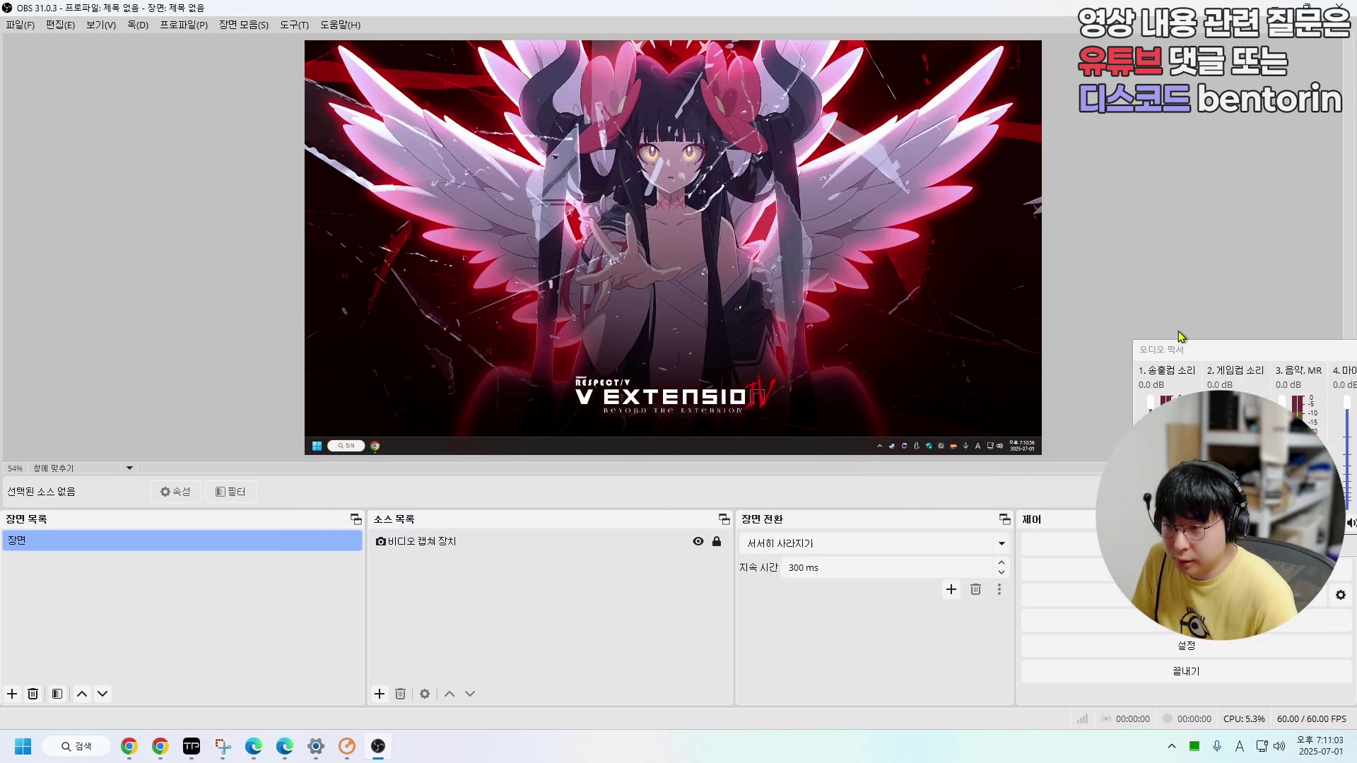
- Dock the floating audio mixer beside the preview
left_click_drag(1179, 337, 1336, 212)
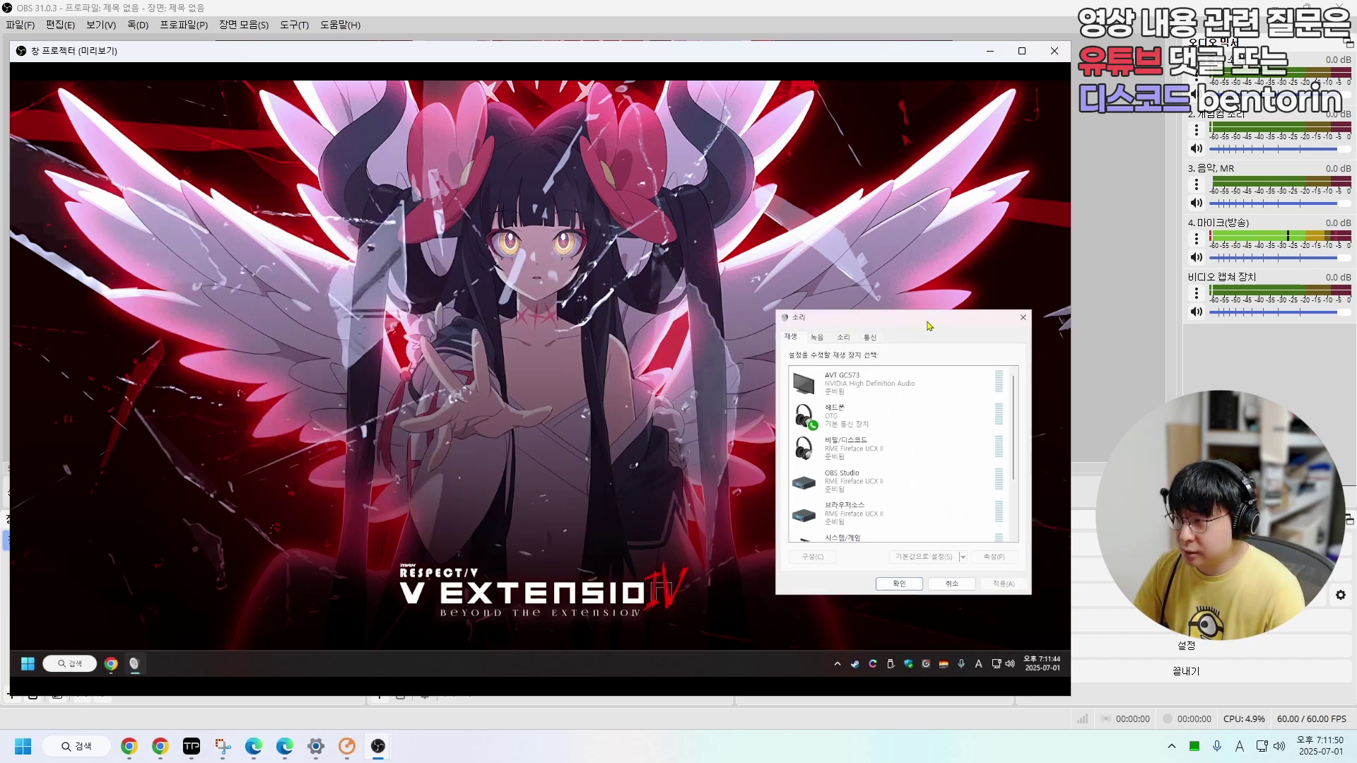
- Set AVT GC573 as the default playback device in the game PC's sound settings
left_click(837, 418)
left_click(837, 380)
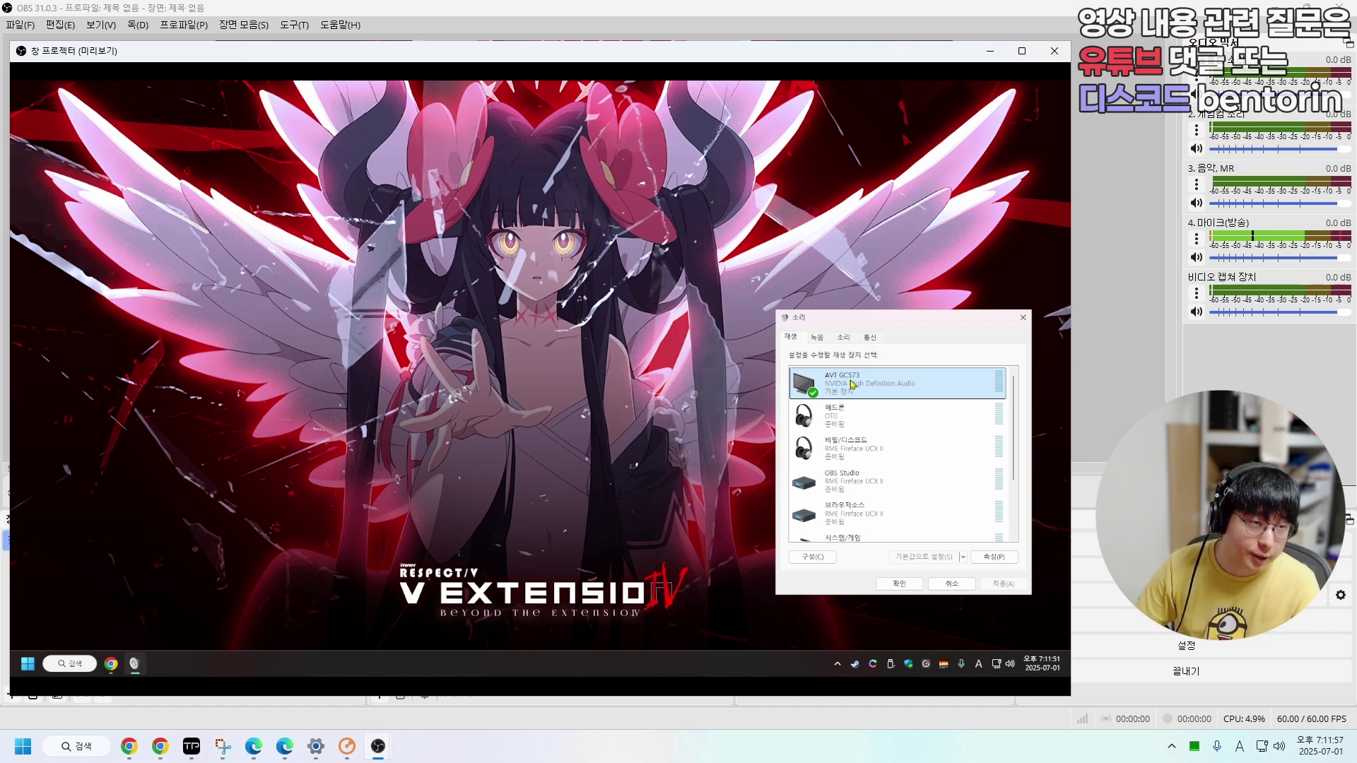
left_click(841, 413)
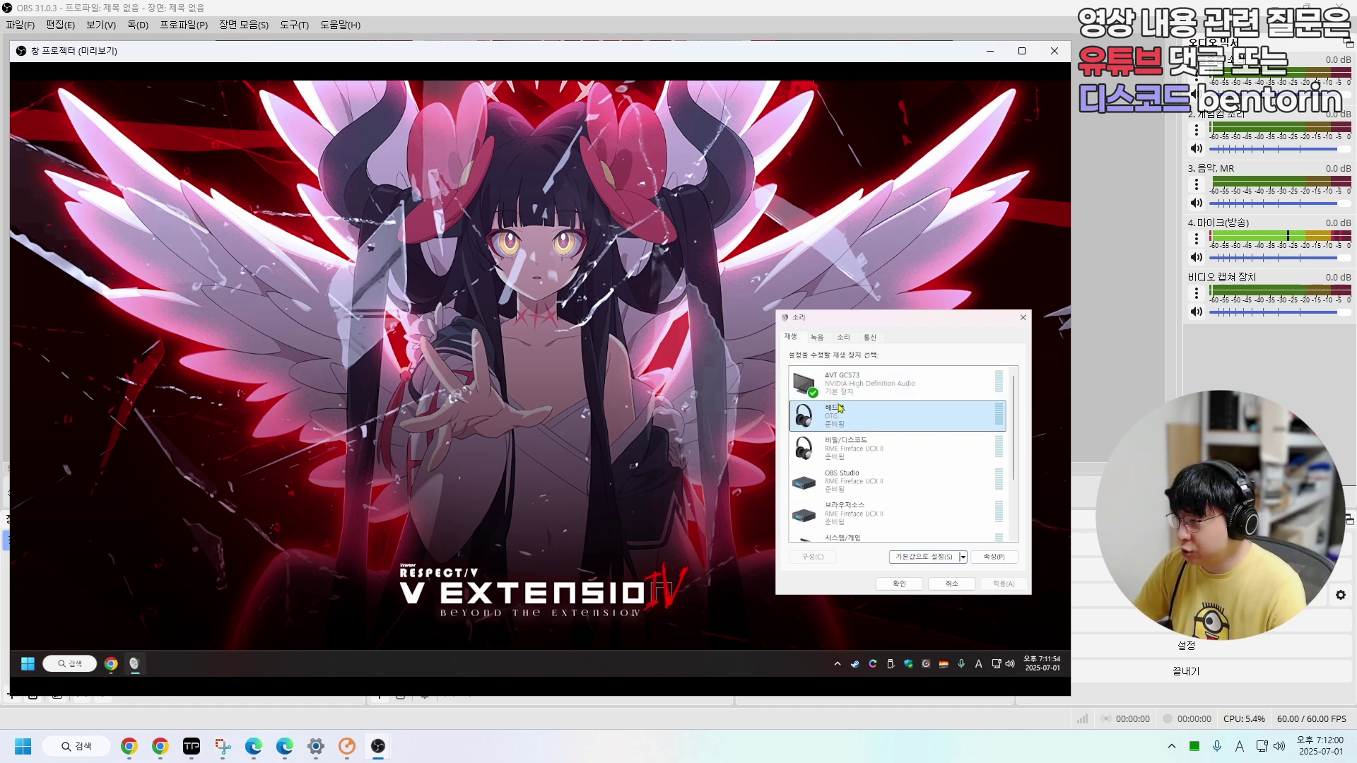
left_click(837, 388)
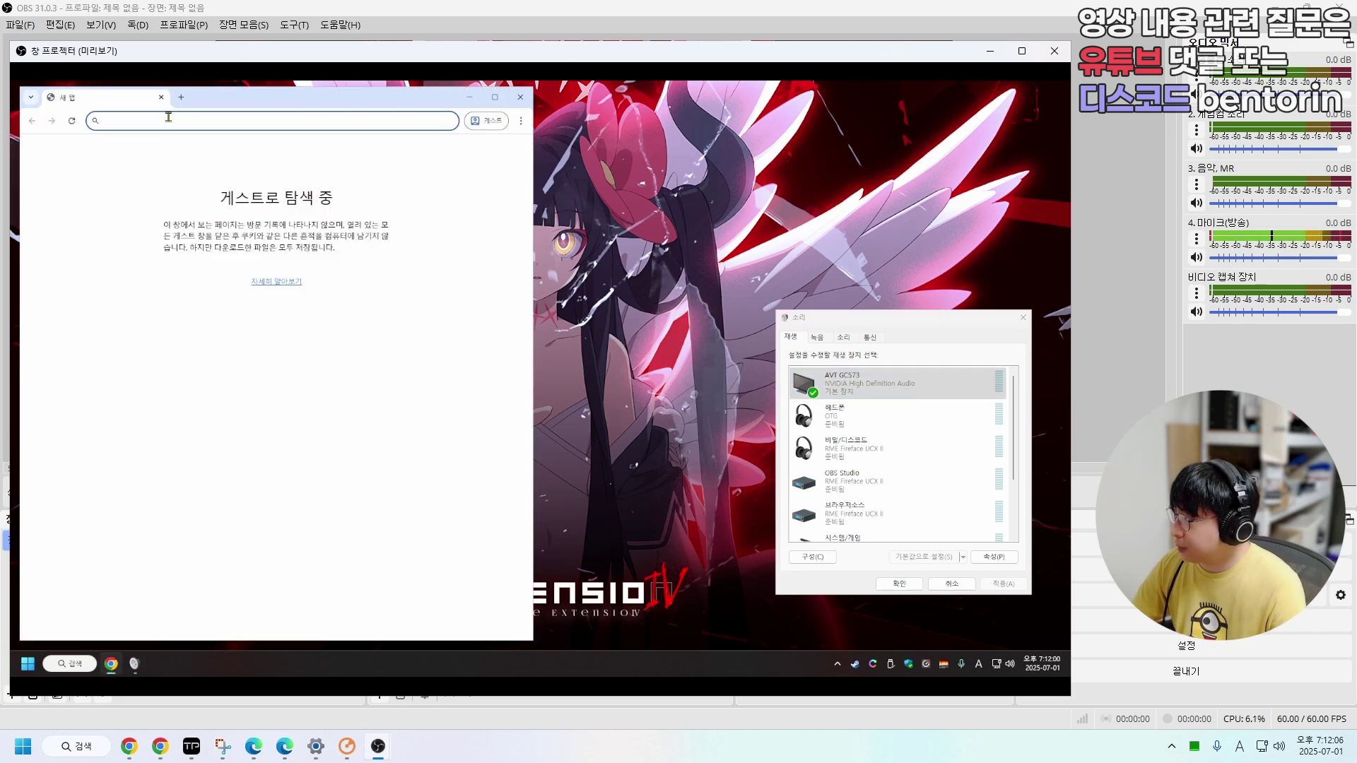
- Open youtube.com in the game PC's browser and play the NCS video youth® - tell me why
type("youtube.com")
key("Return")
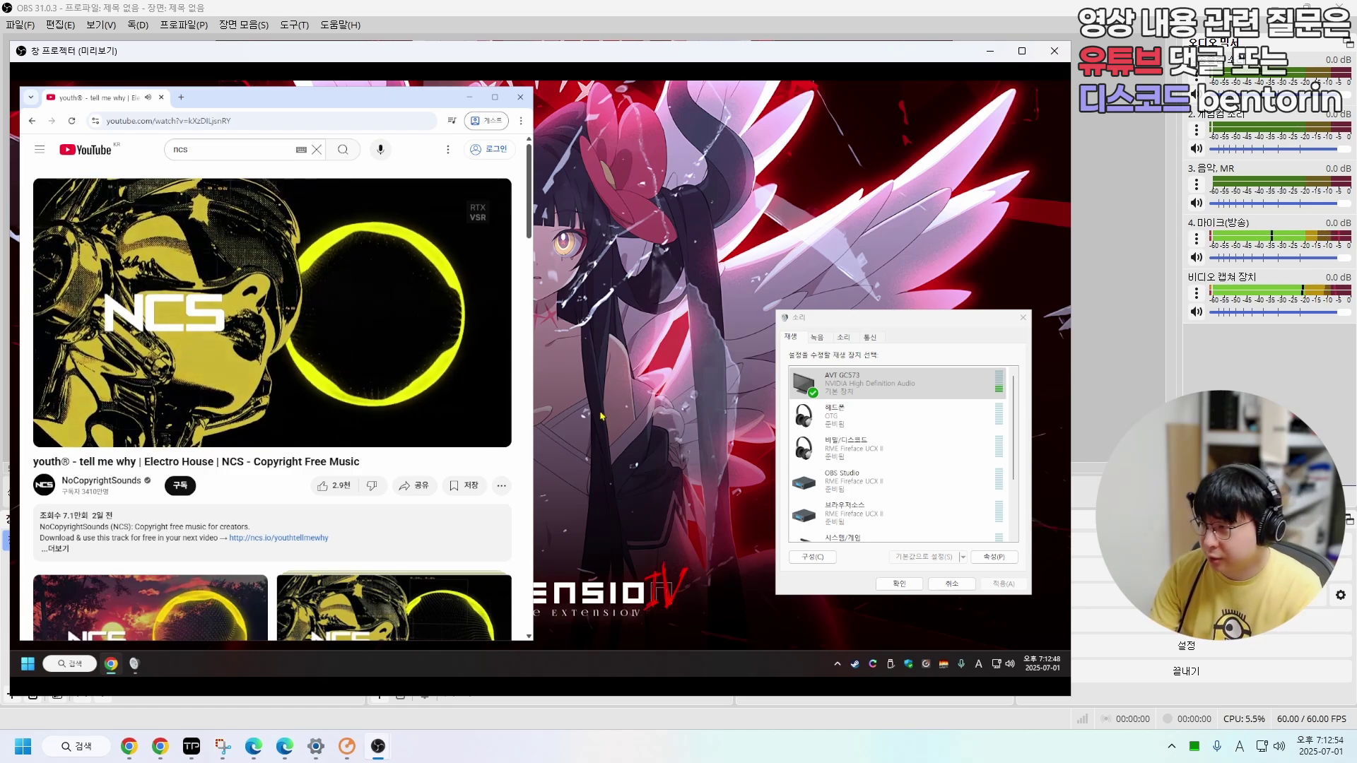
- Set the OTG 헤드폰 as the game PC's default playback device
left_click_drag(826, 321, 783, 325)
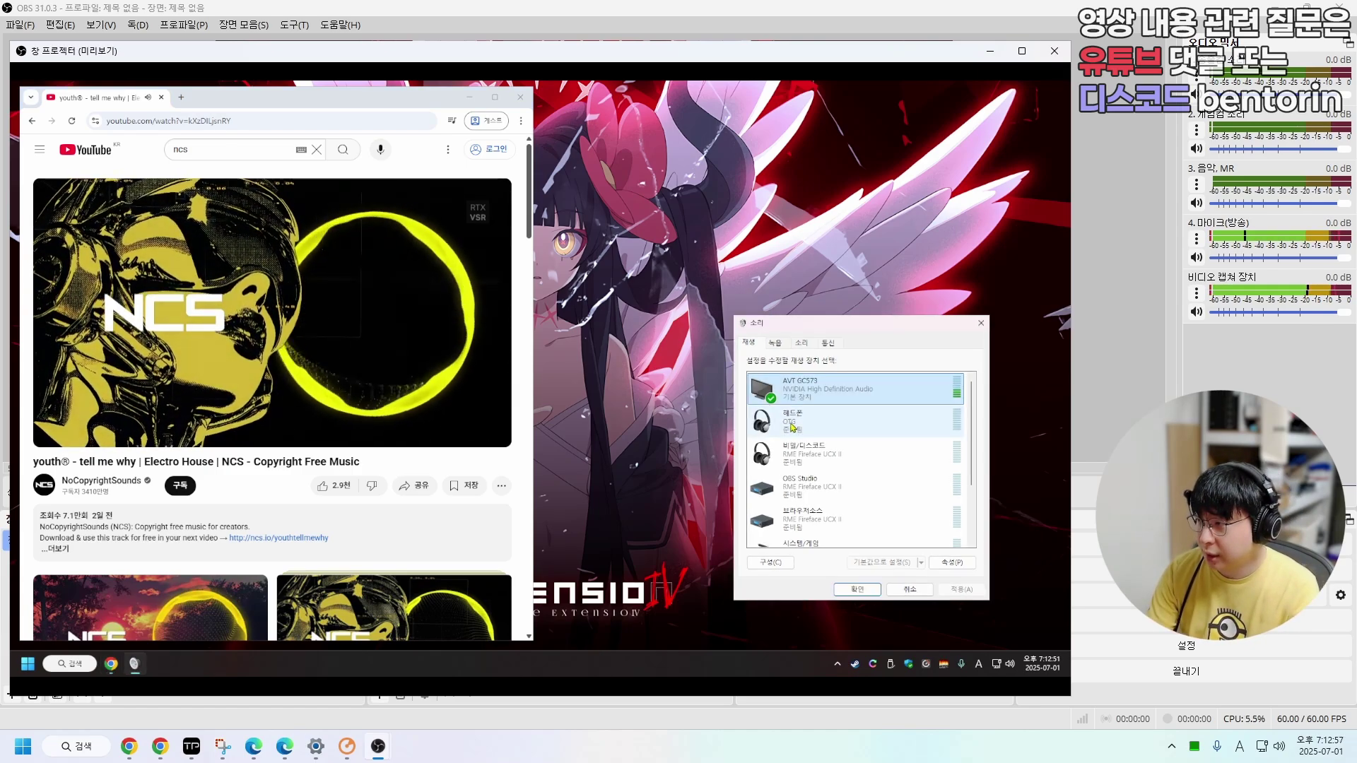
left_click(792, 424)
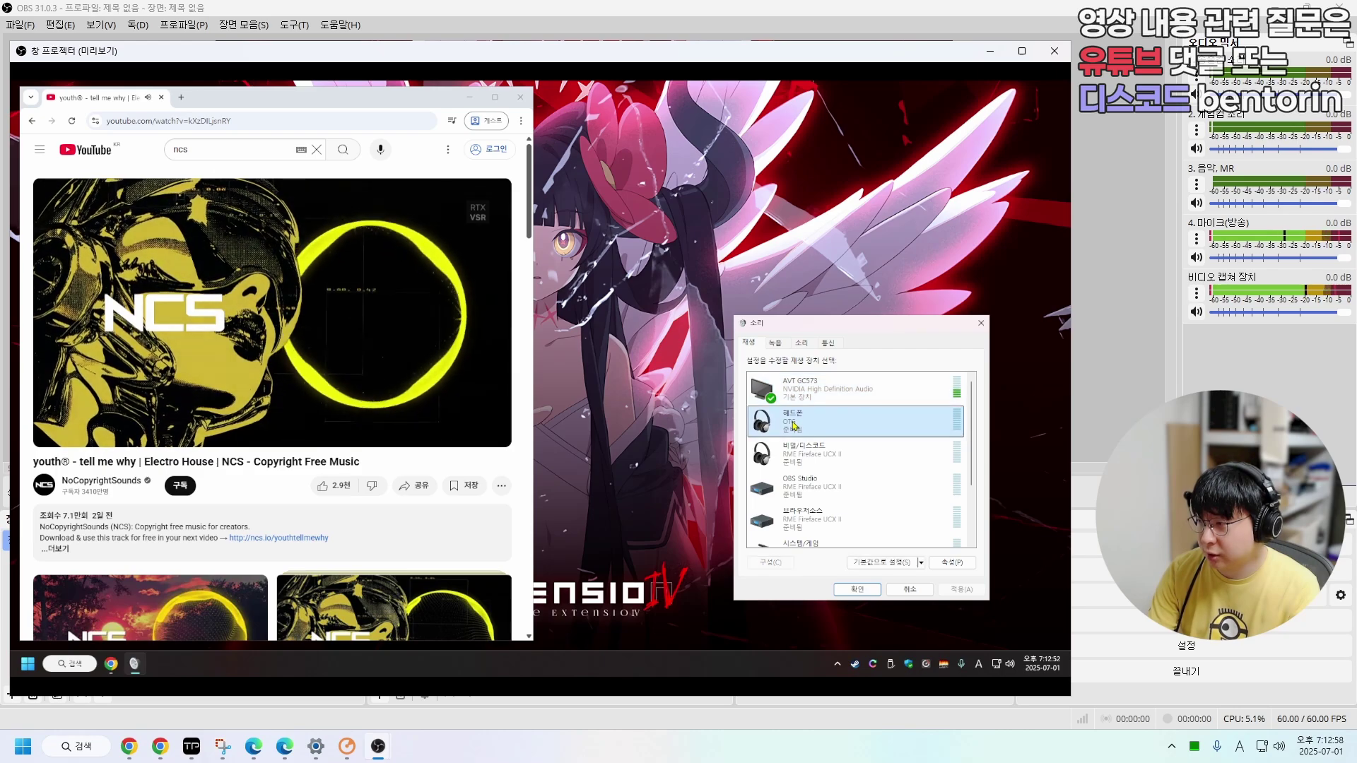
left_click(855, 564)
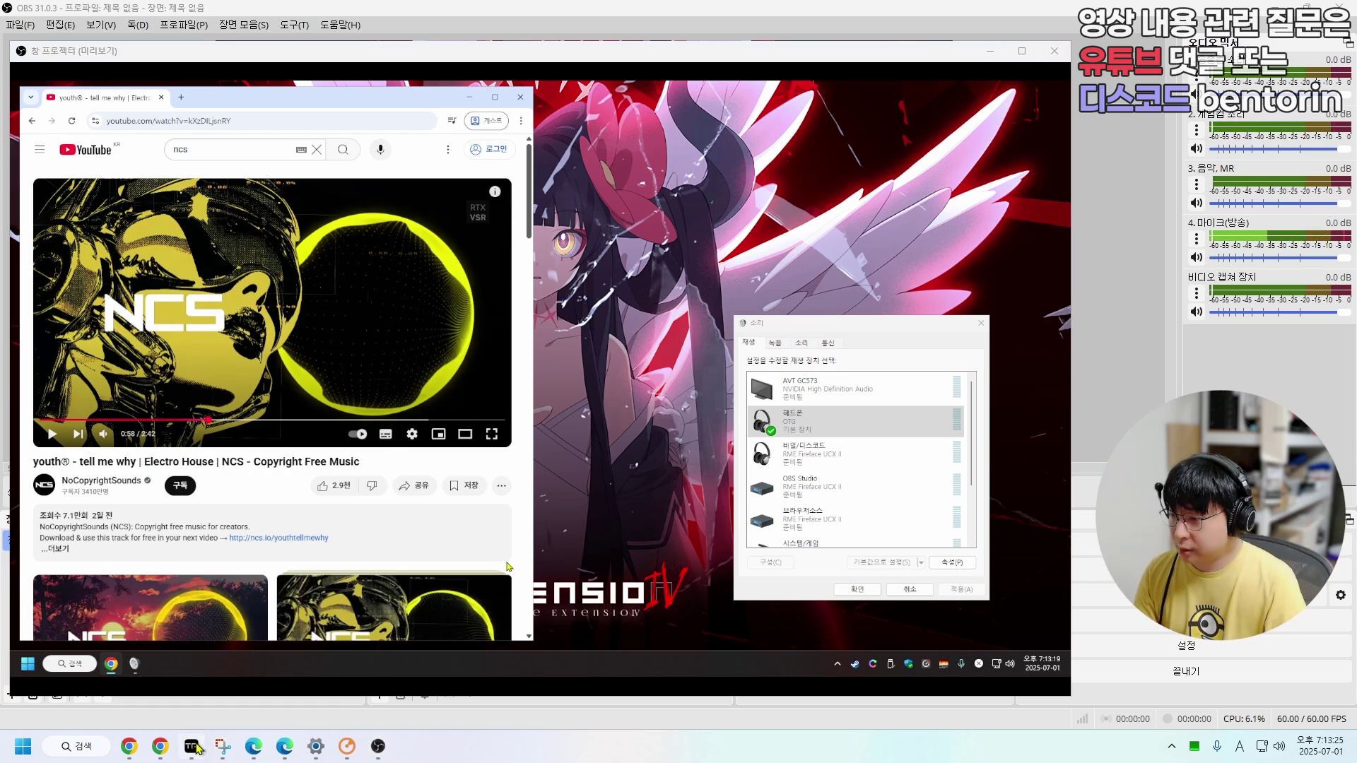
- Switch to TOPPING Professional Control Center and examine the channel routing of Mix C
left_click(191, 747)
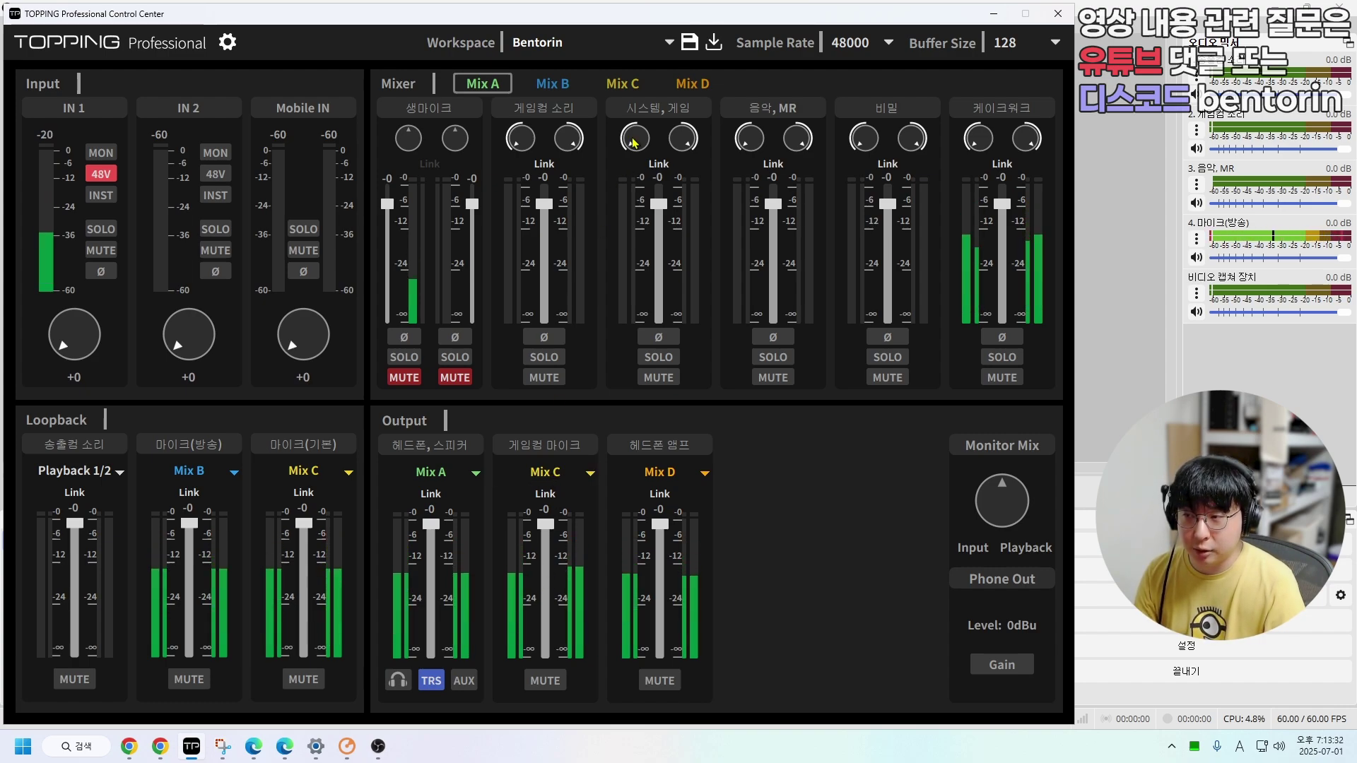
left_click(625, 84)
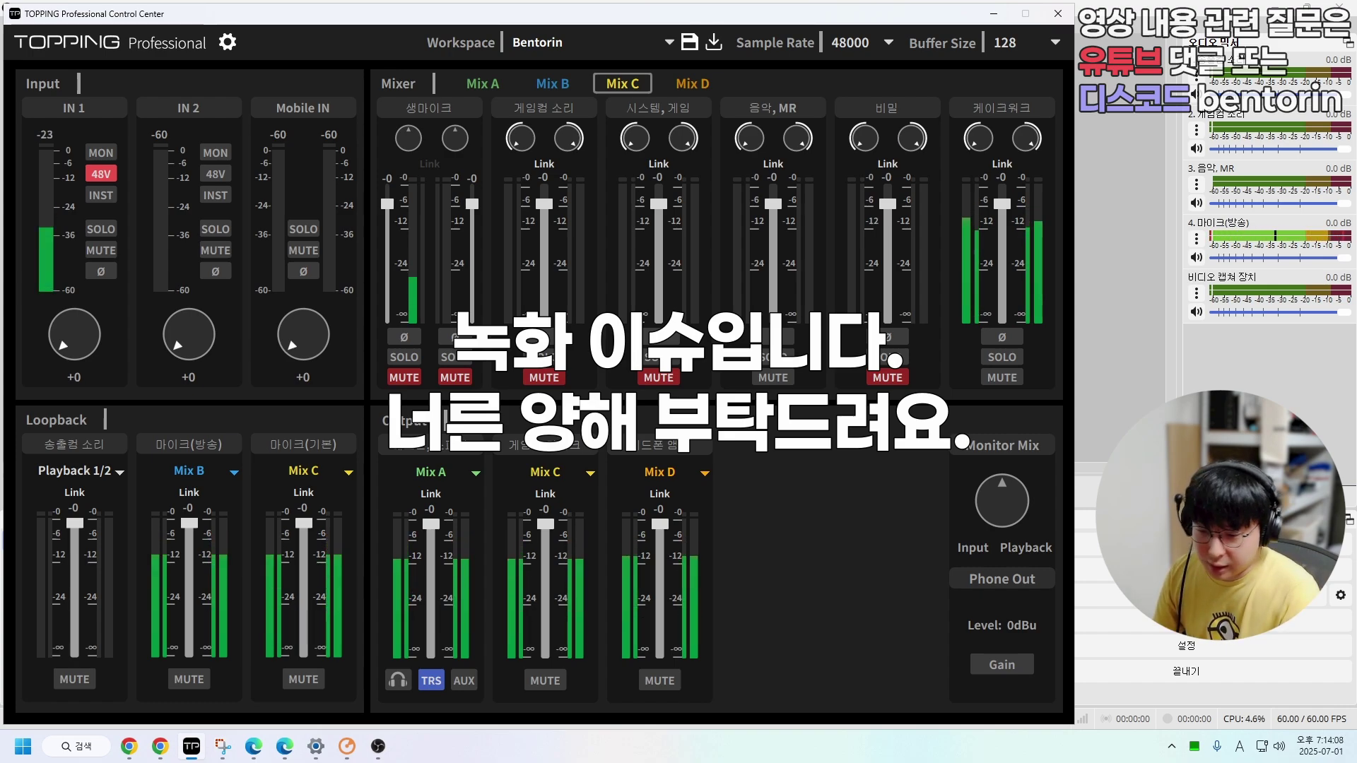
- Pause the waera - harinezumi video on the NoCopyrightSounds channel page in Edge
left_click(296, 746)
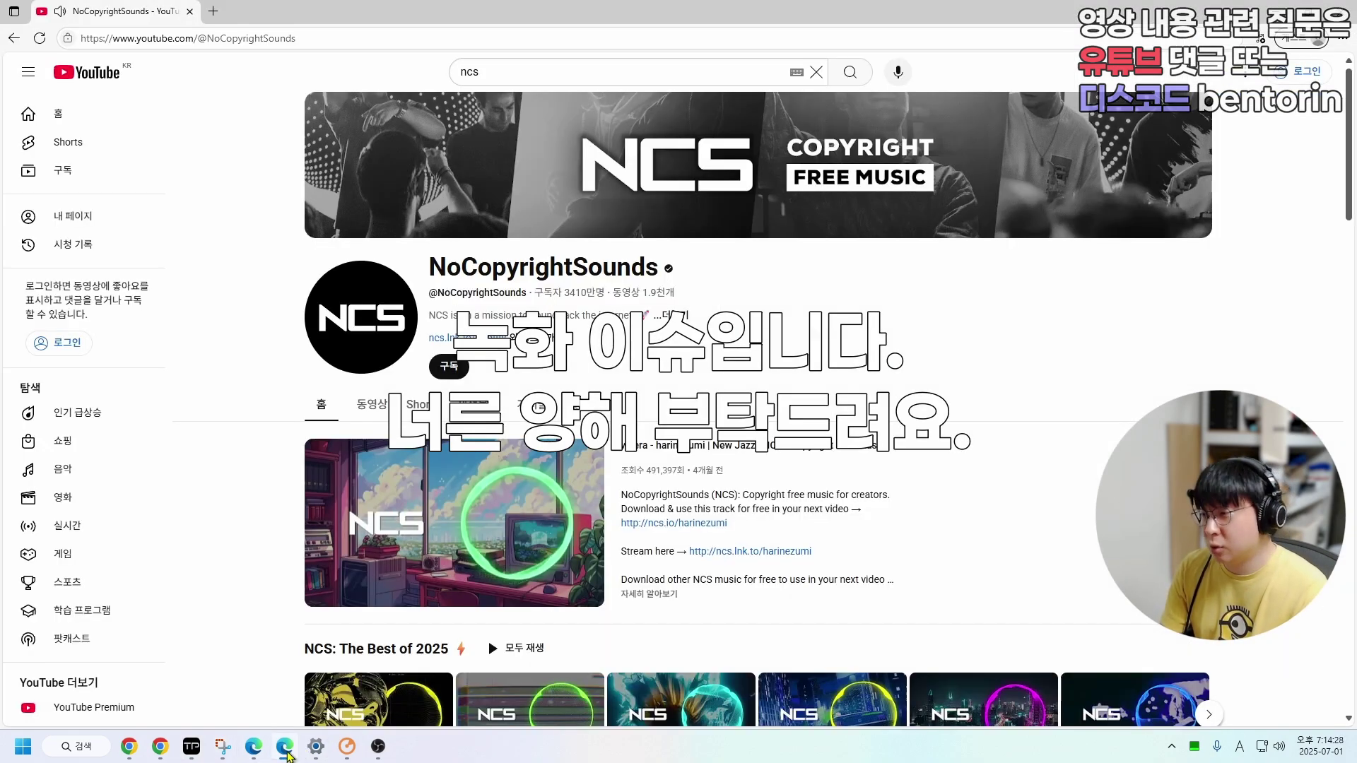
left_click(285, 746)
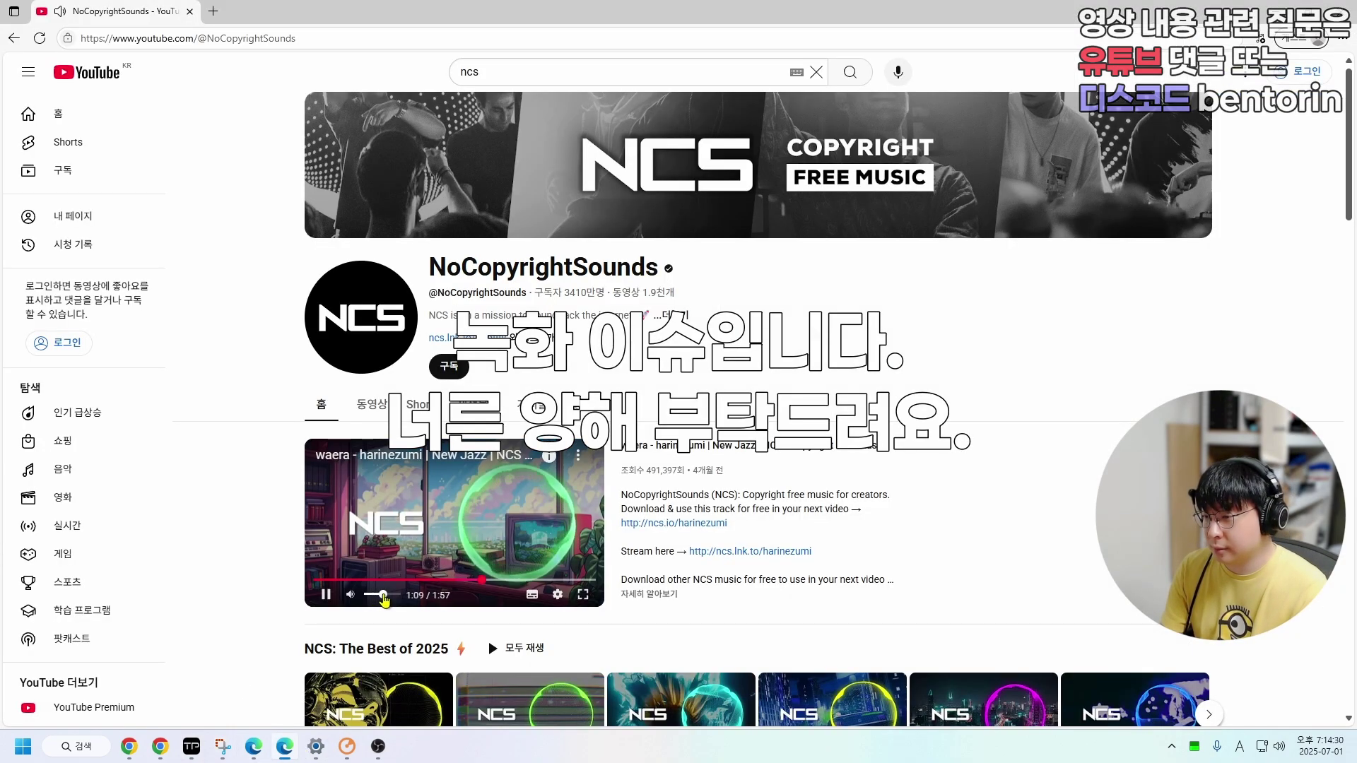
left_click(441, 535)
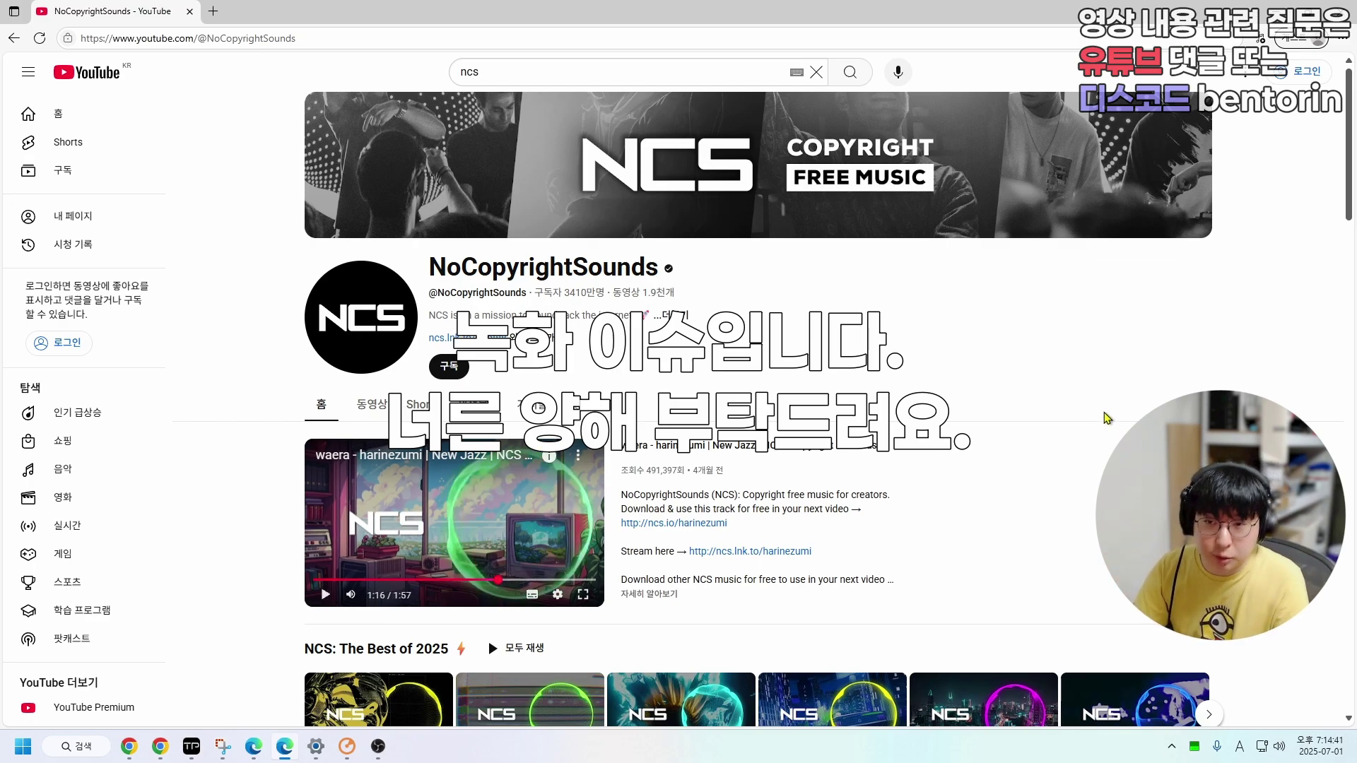
- Return to OBS Studio and start a recording
key("alt+Tab")
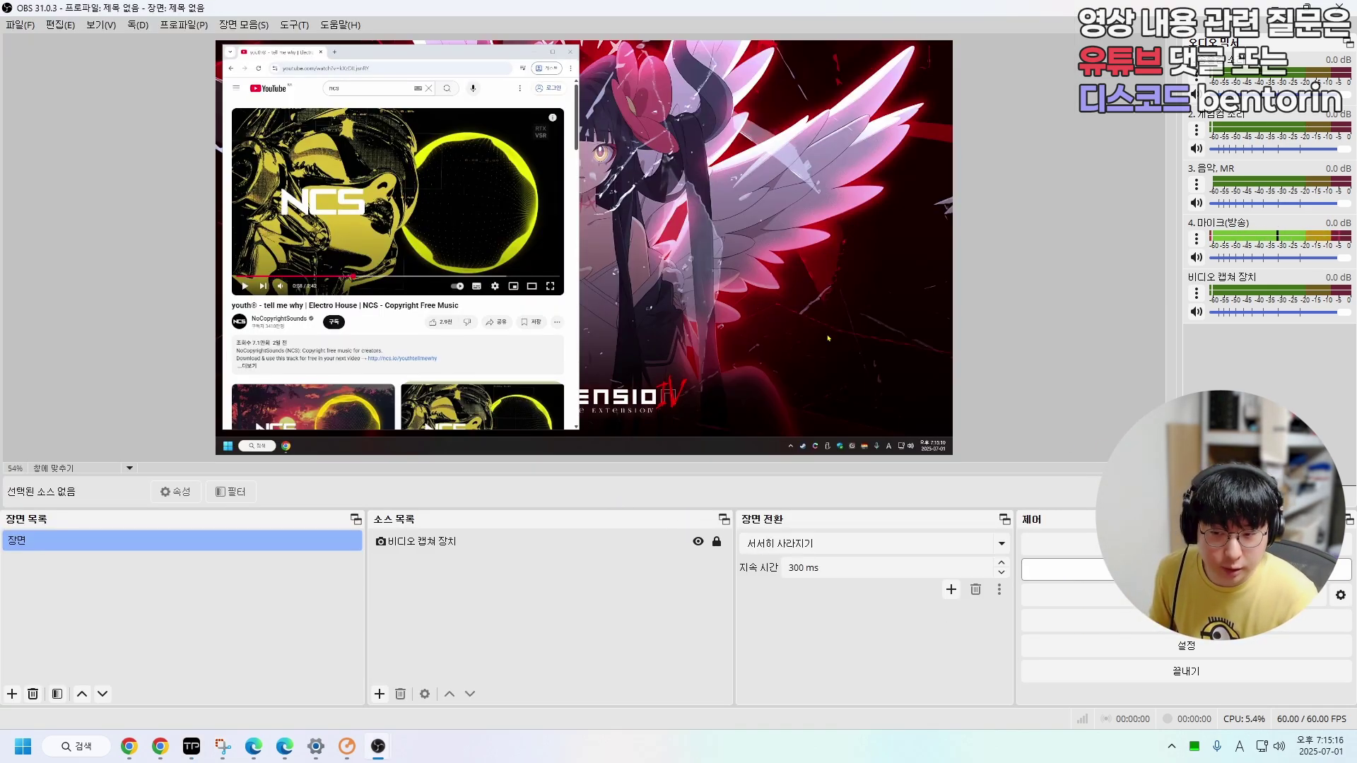
left_click(1186, 570)
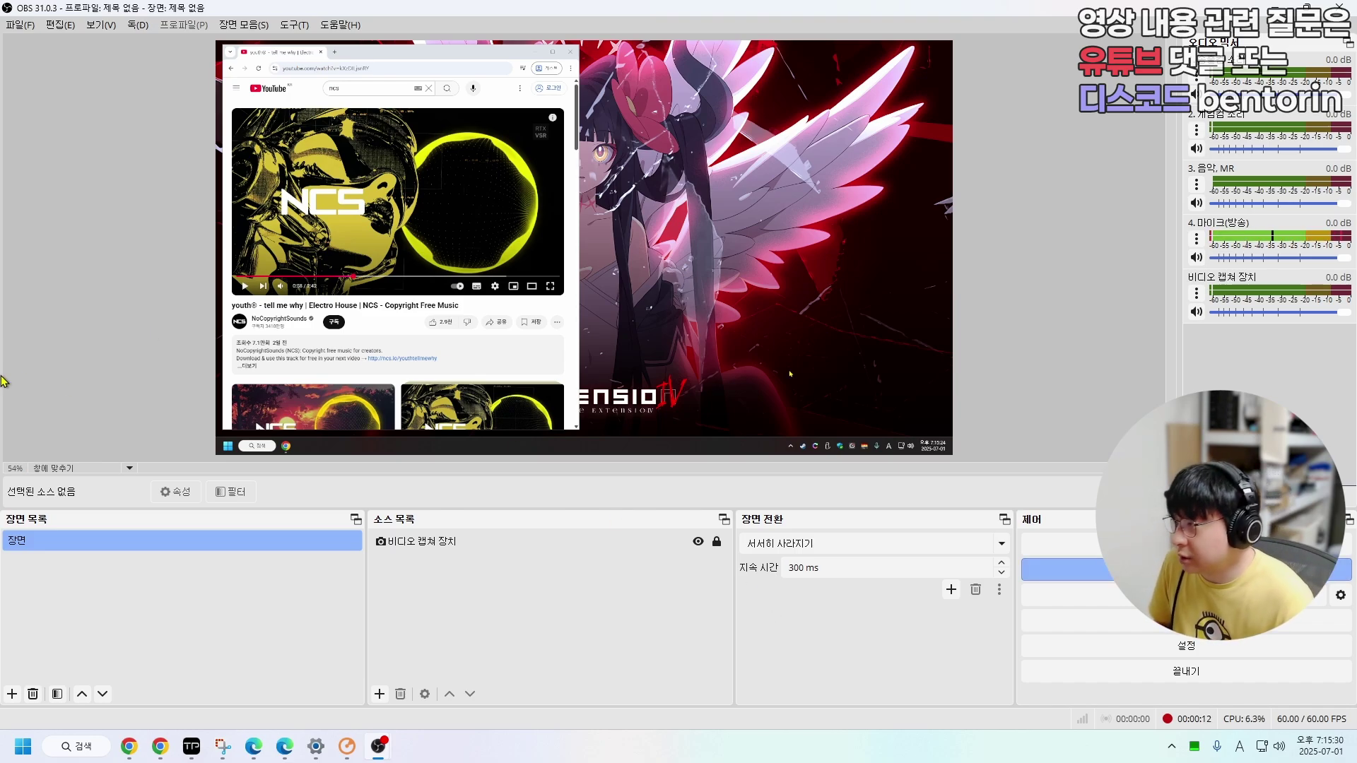
- Switch to Edge and check the volume level of the waera - harinezumi video, returning to the YouTube window in Chrome
mouse_move(349, 753)
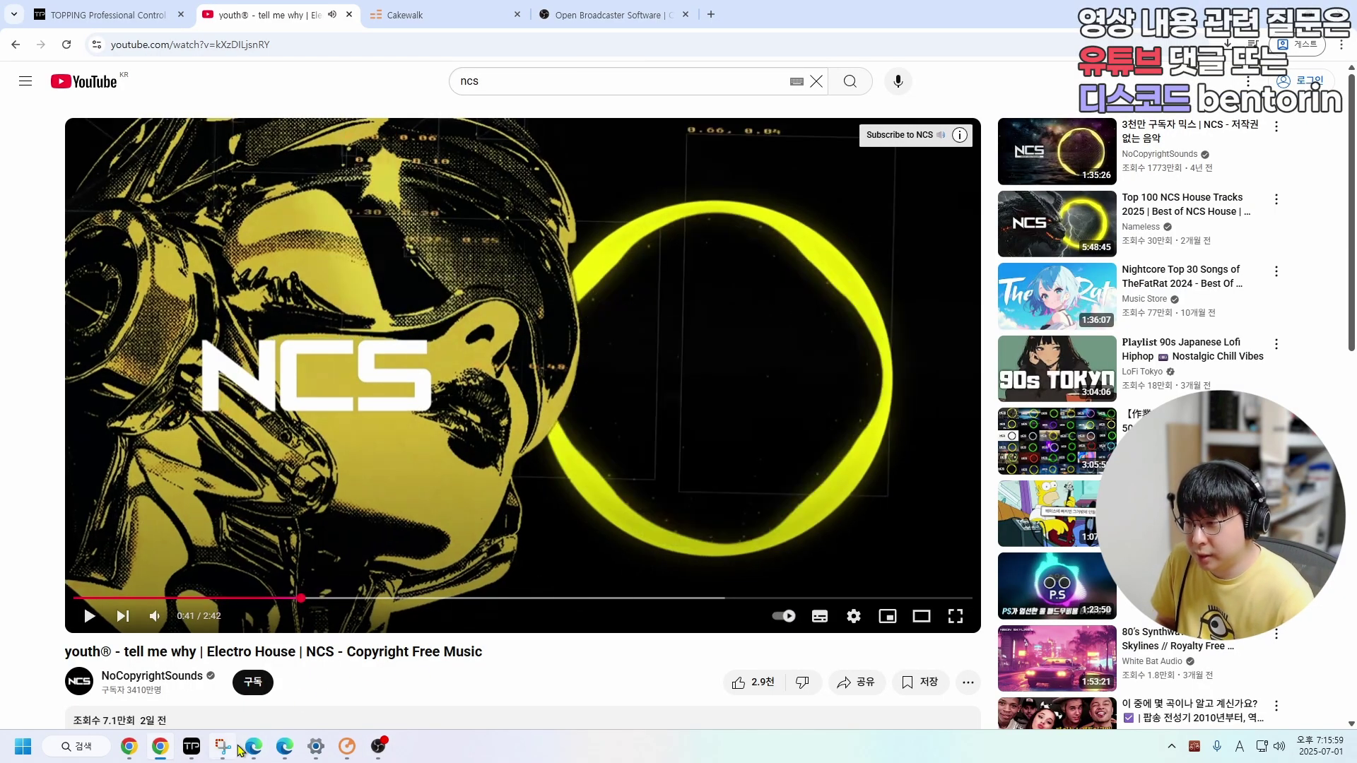
left_click(284, 747)
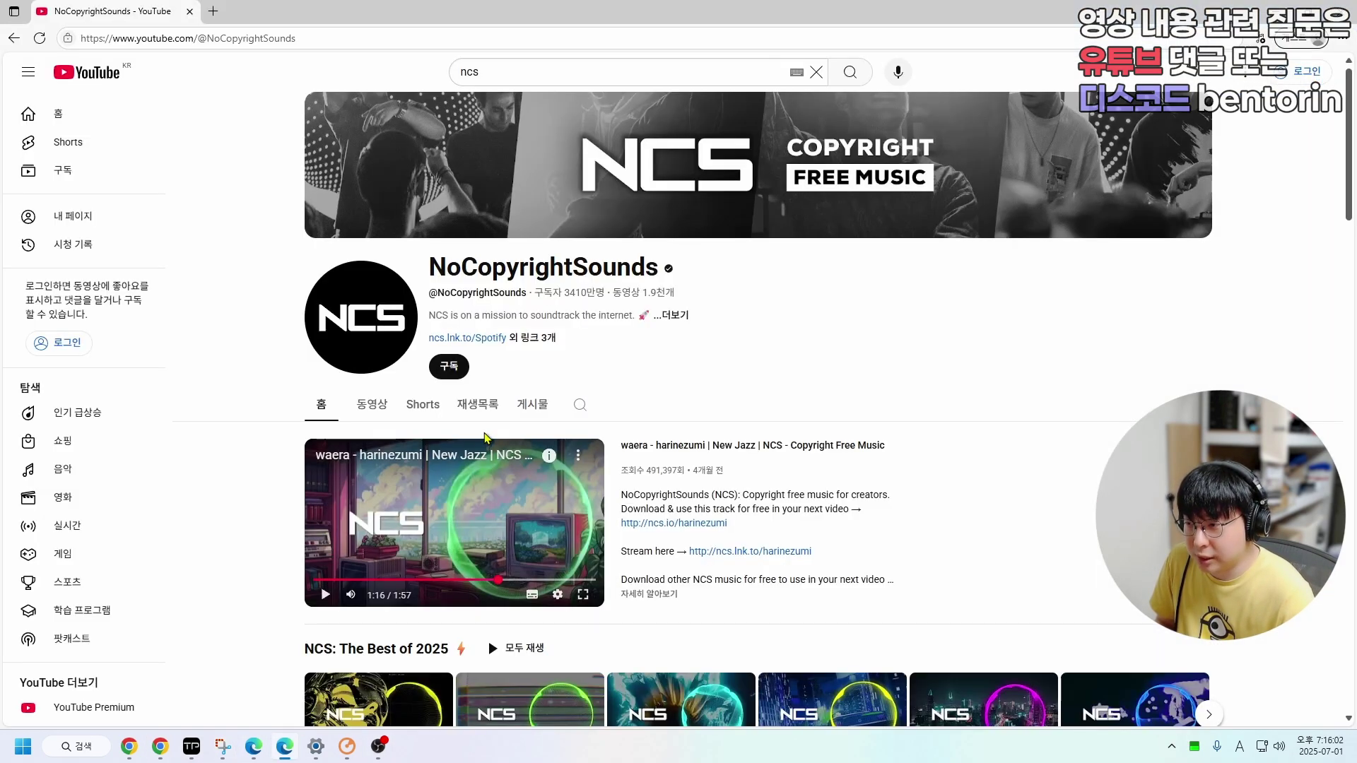
mouse_move(351, 595)
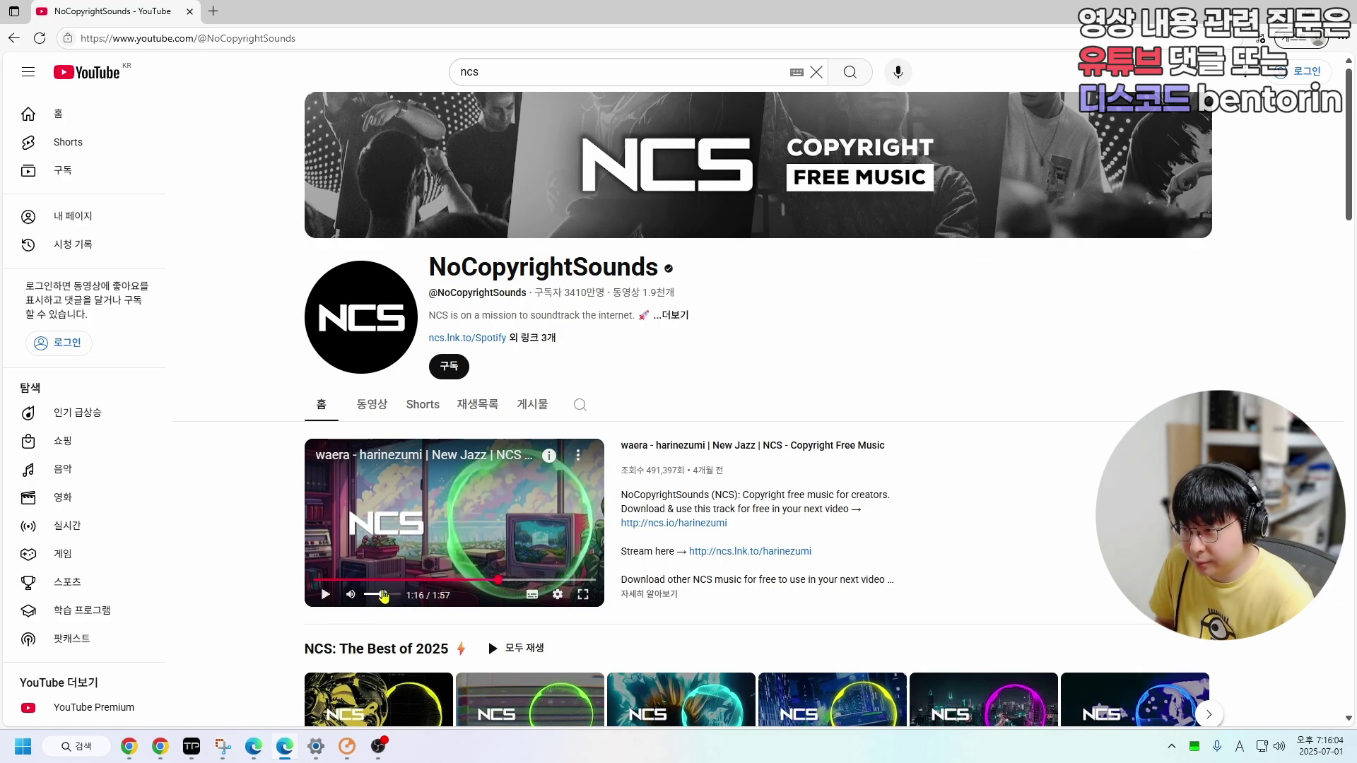
key("alt+Tab")
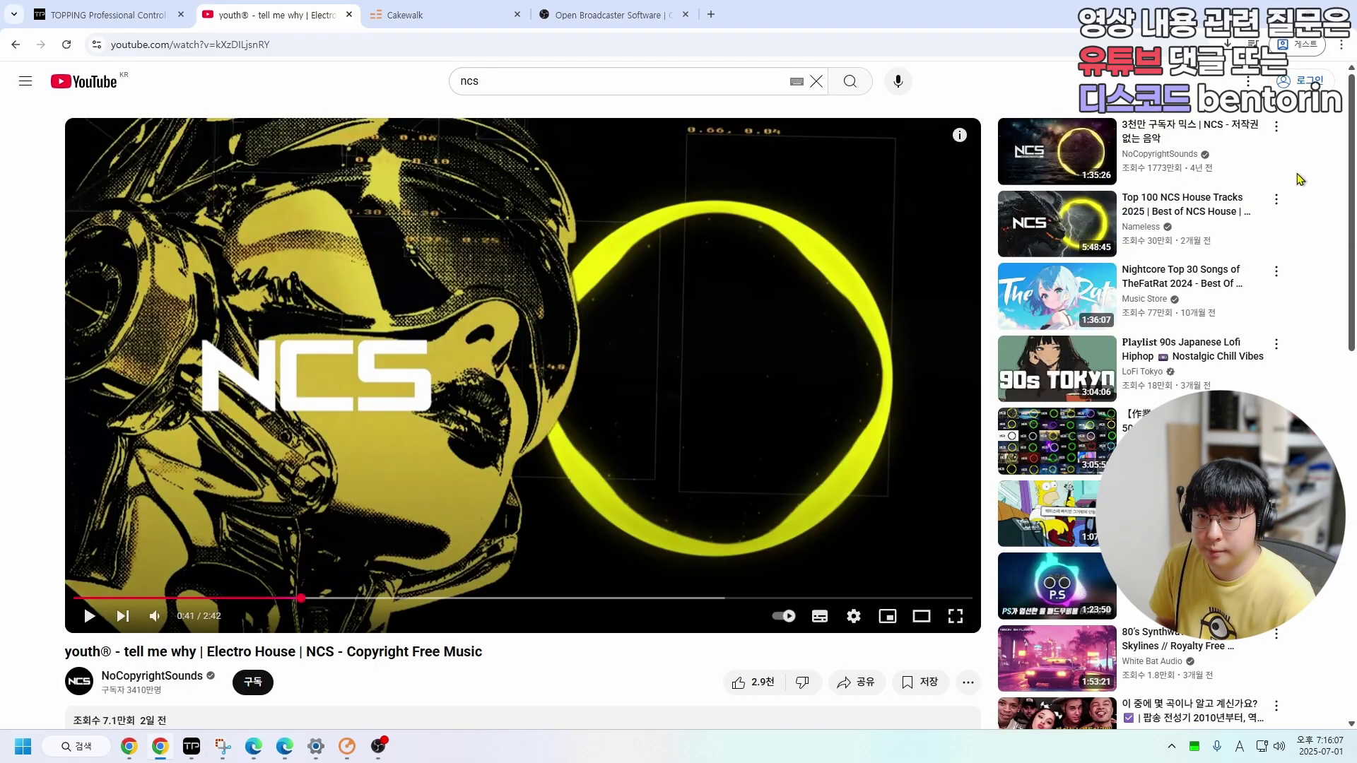
- Return to OBS Studio, play the youth® - tell me why video on the game PC, and stop the recording
key("alt+Tab")
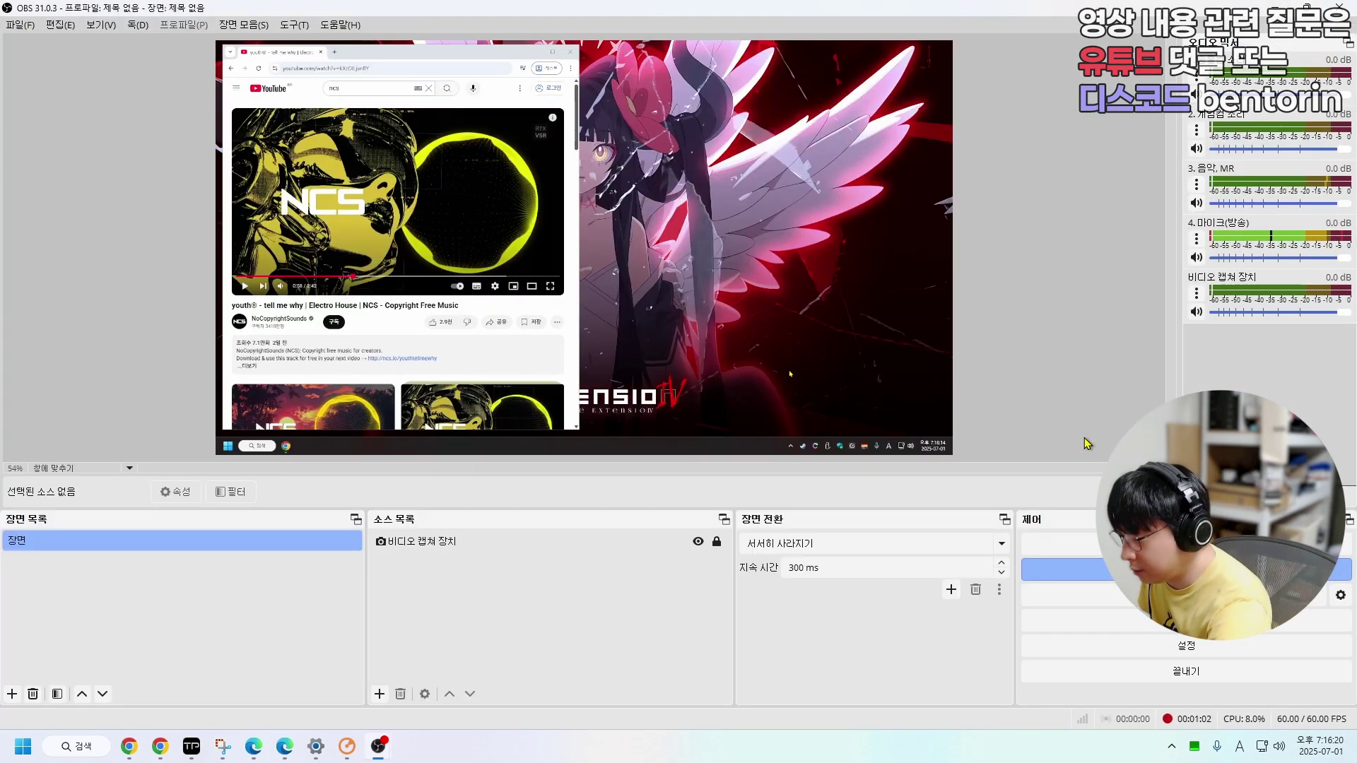
left_click(245, 285)
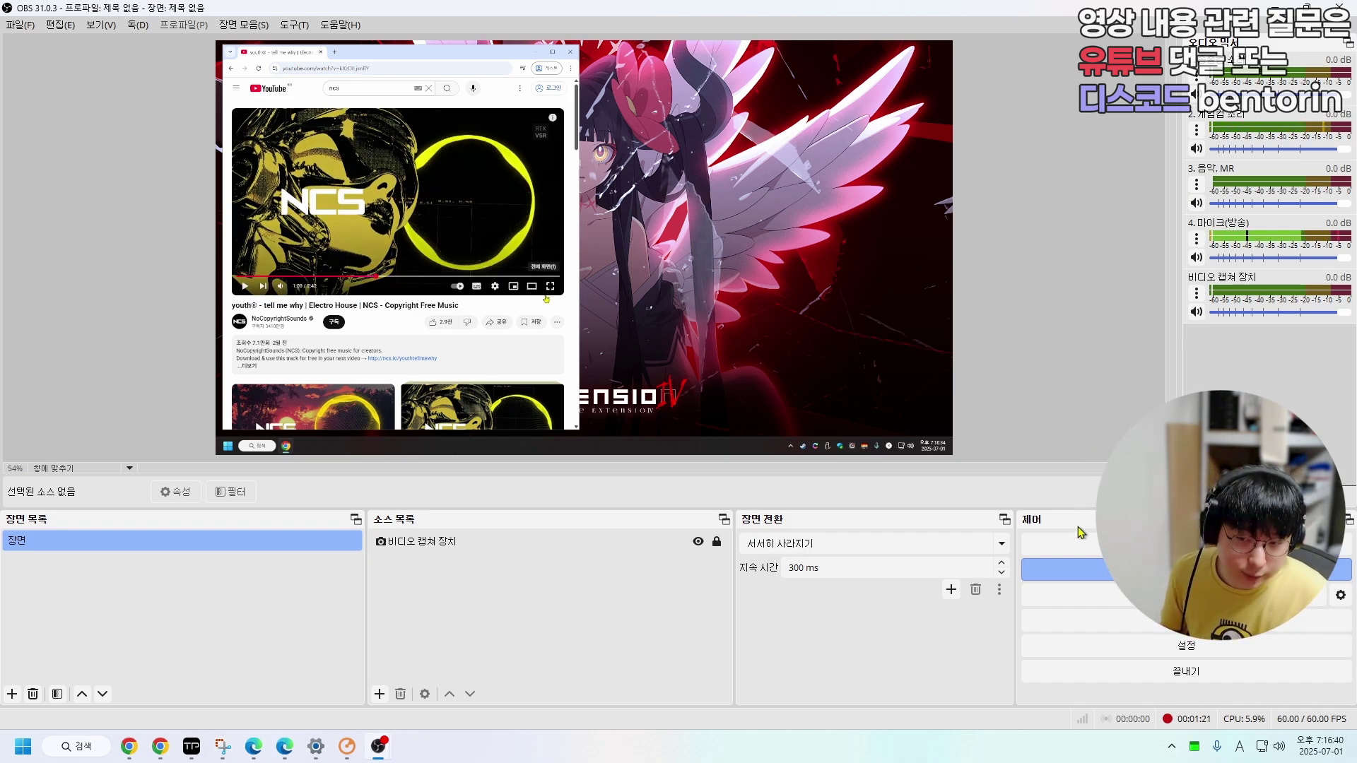
left_click(1067, 569)
left_click(20, 25)
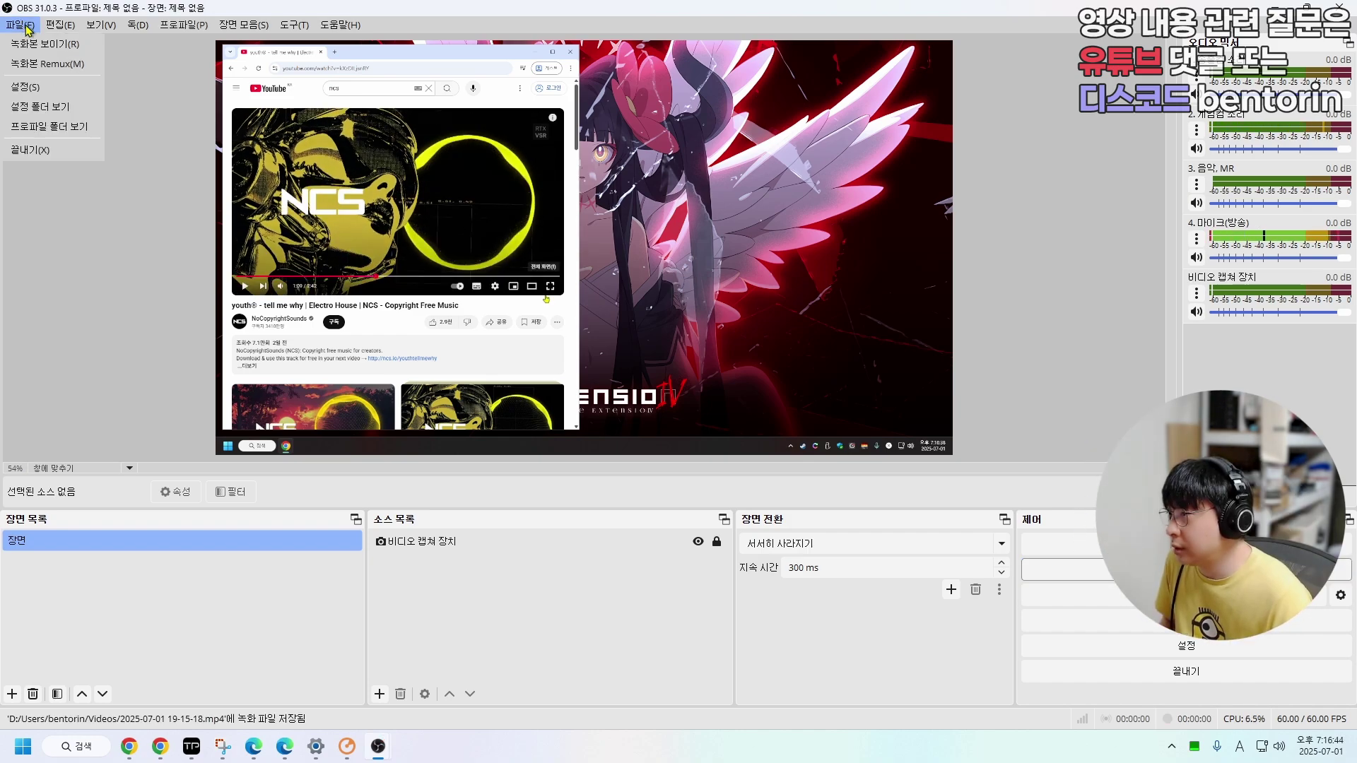
left_click(35, 47)
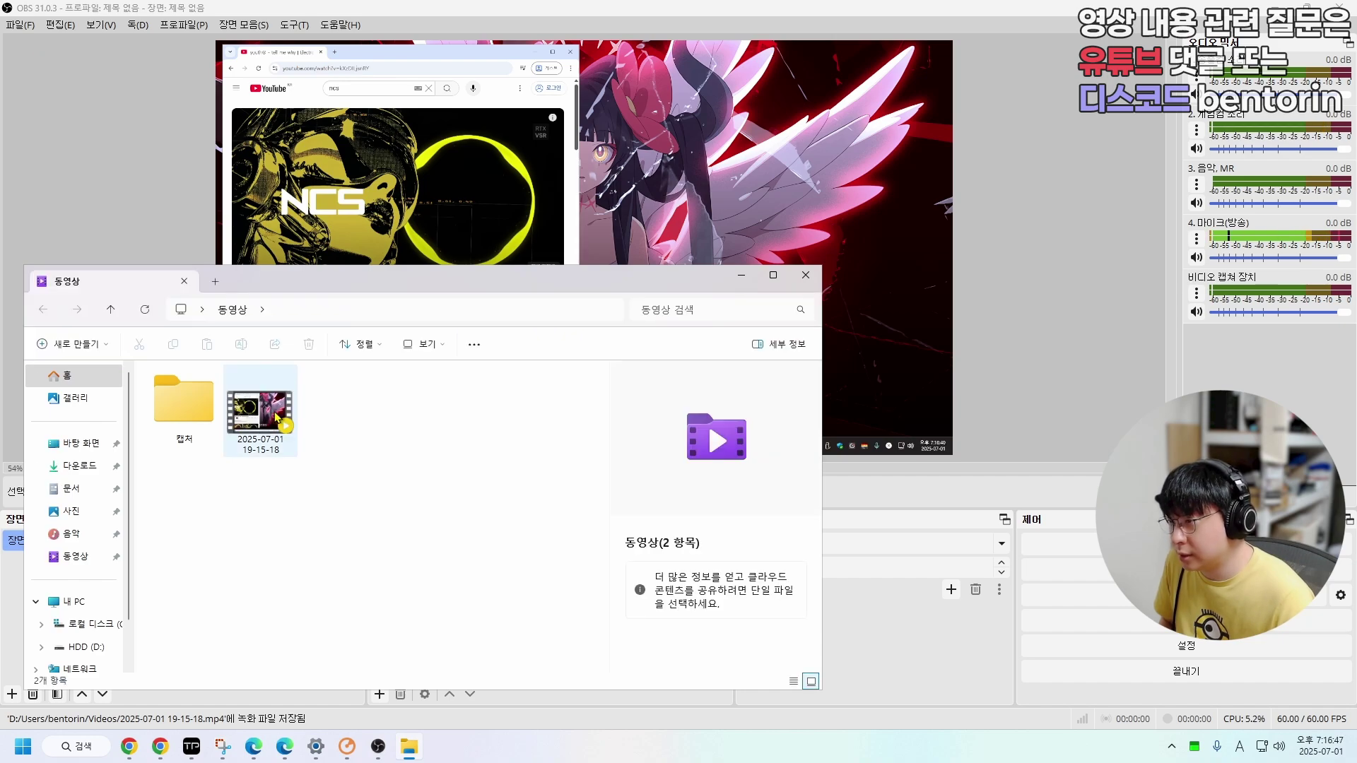
left_click(260, 403)
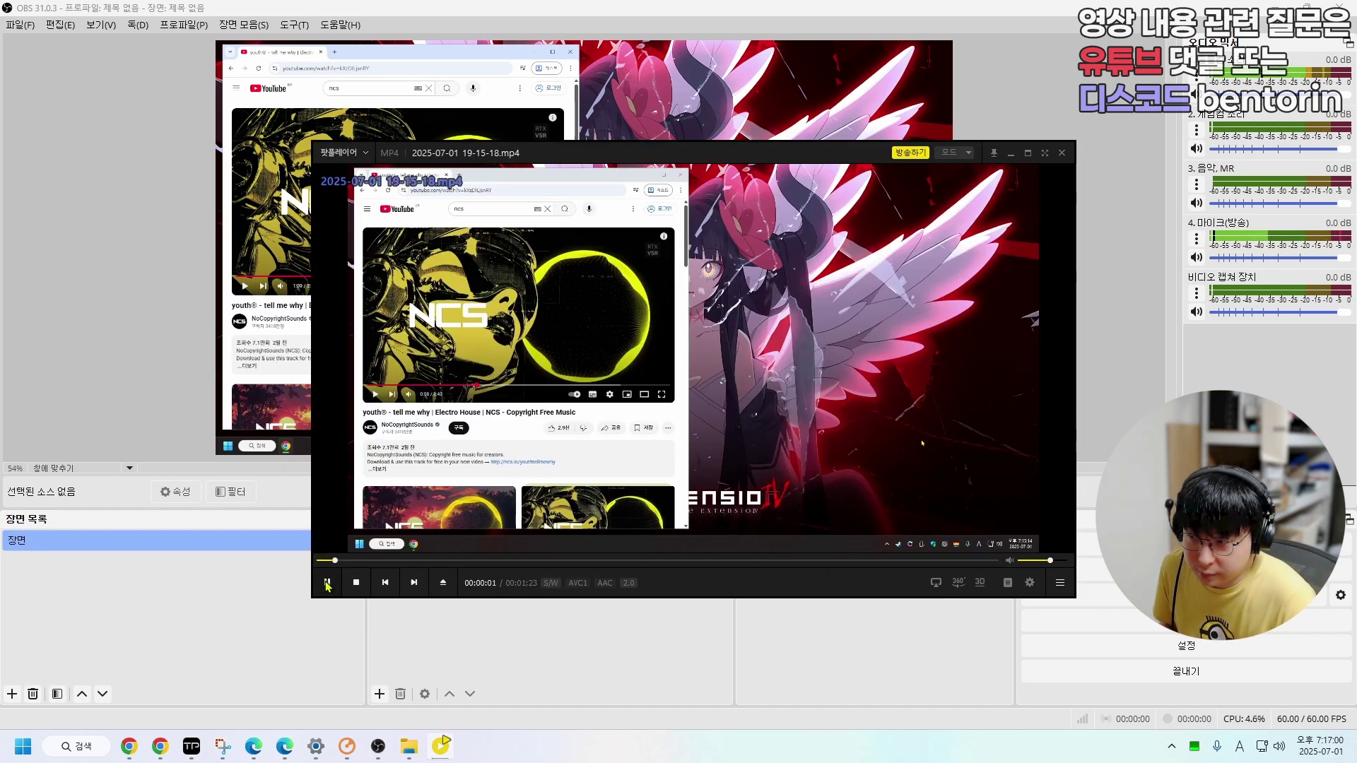
left_click(327, 584)
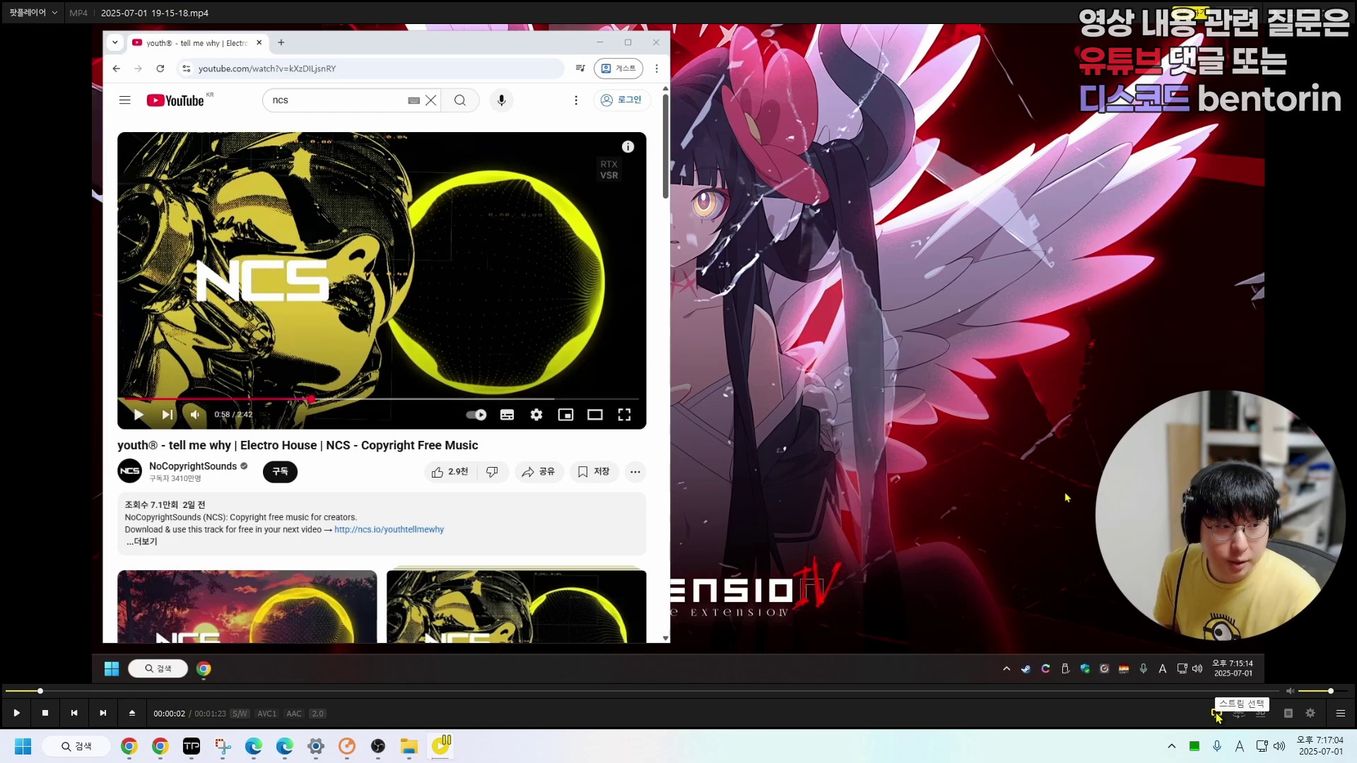
- Select the 전체 트랙 audio stream, play several parts of the recording, and pause at about 0:50
left_click(1215, 714)
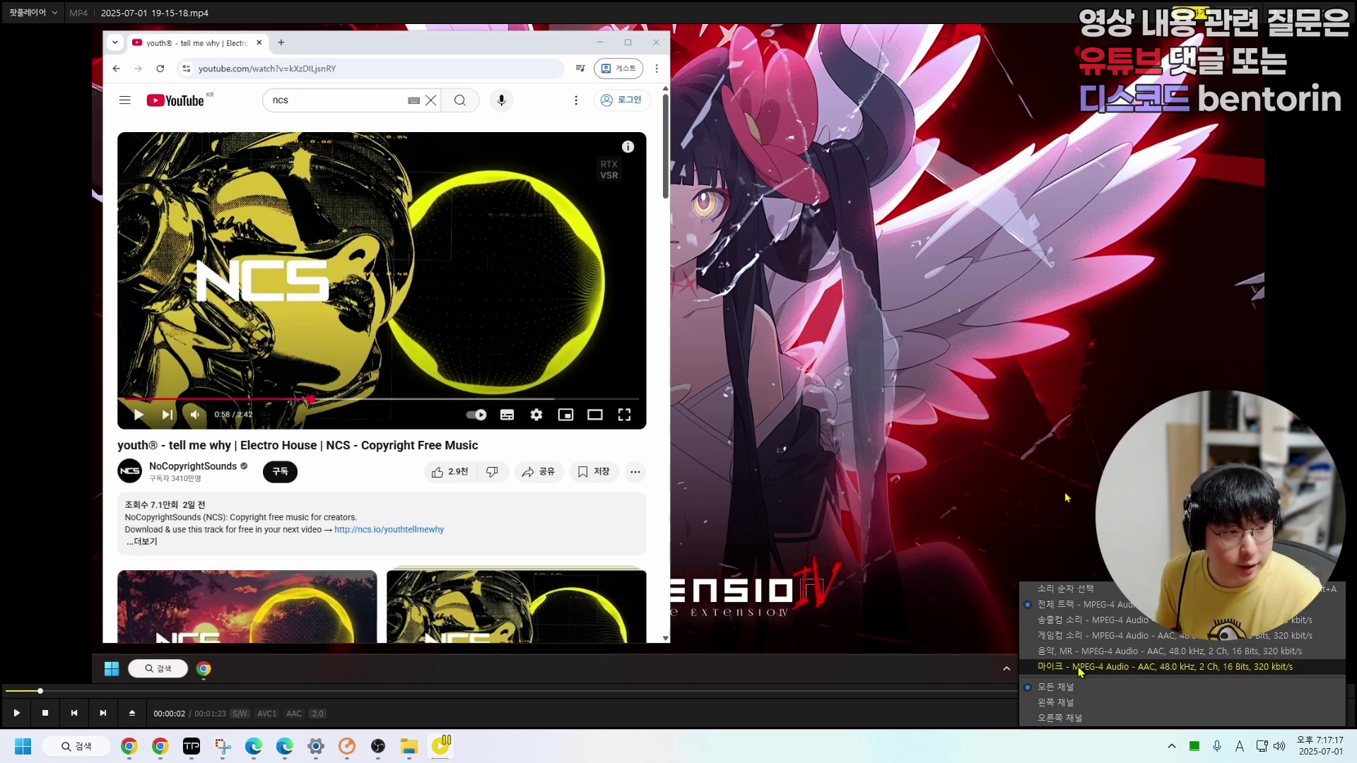
left_click(1058, 610)
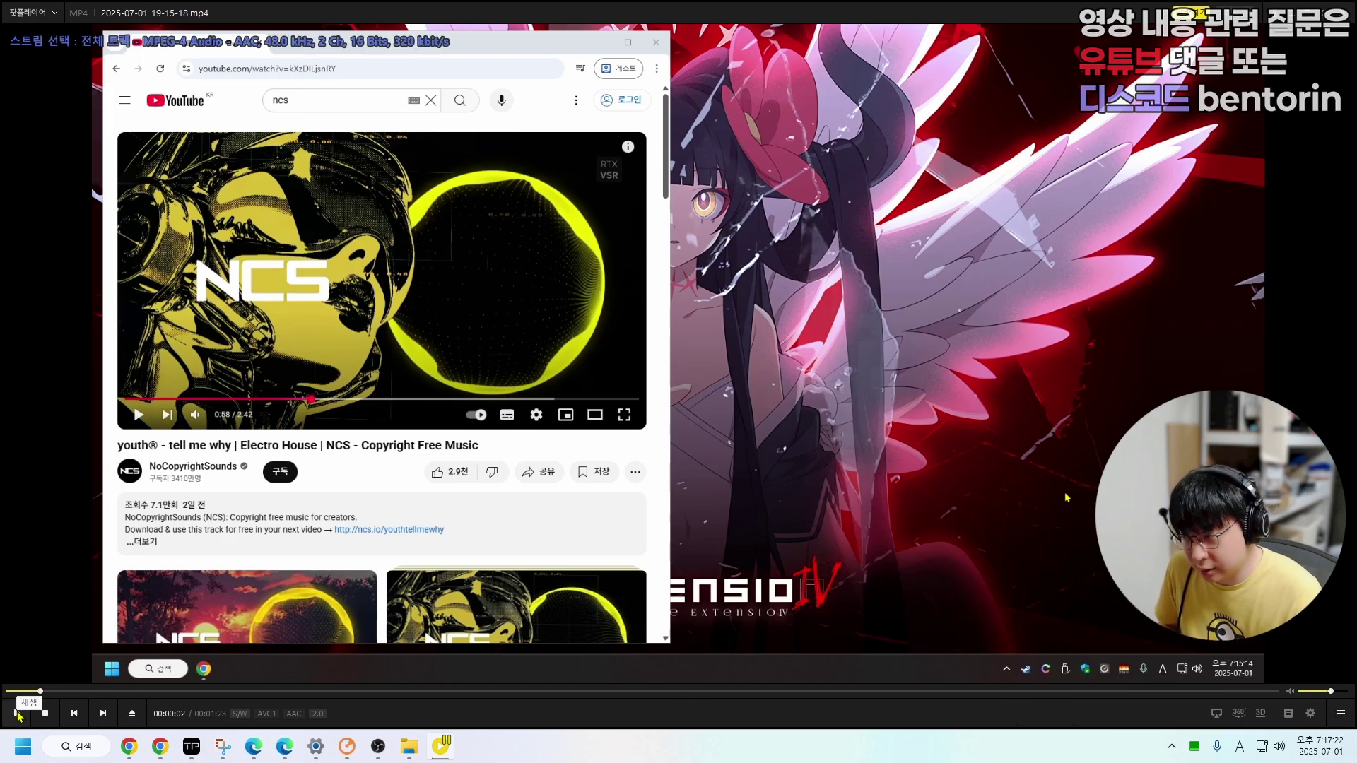
left_click(16, 713)
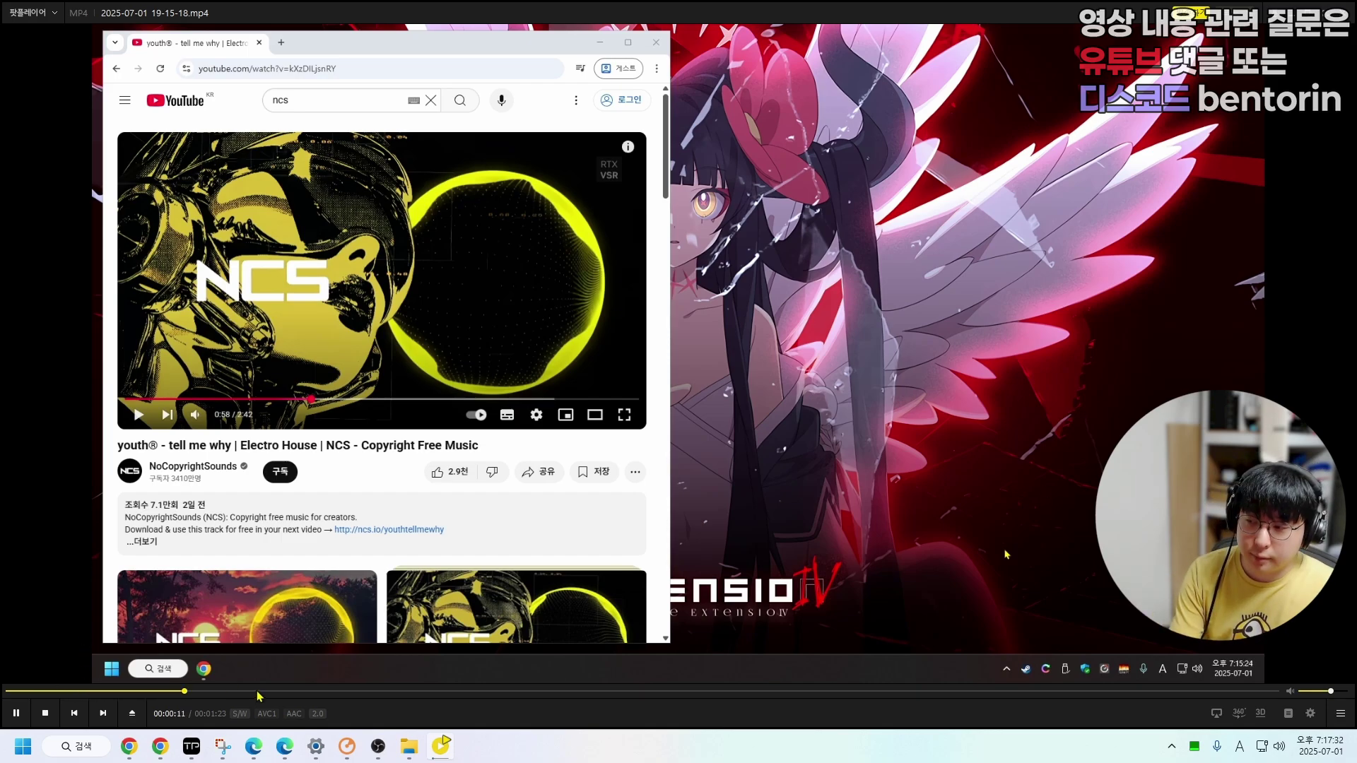
left_click(411, 692)
left_click(611, 691)
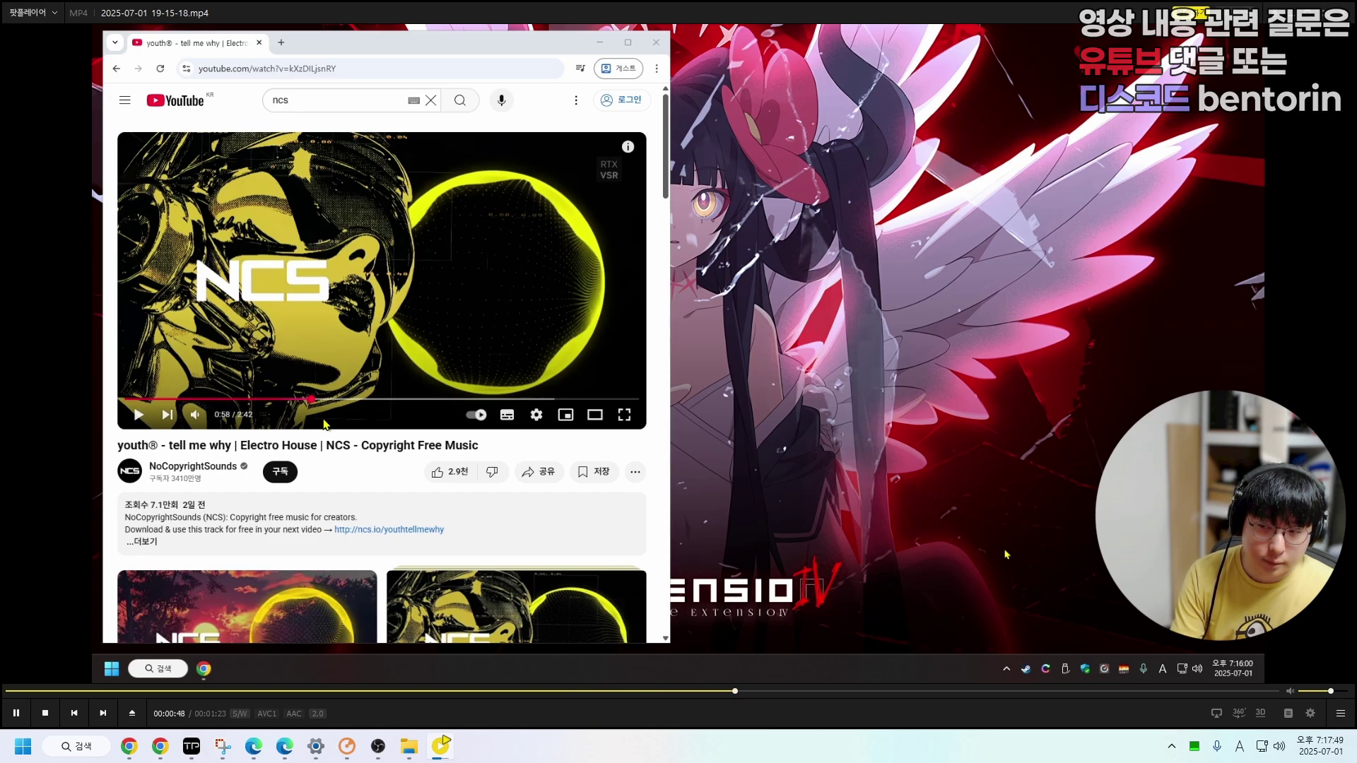
left_click(15, 713)
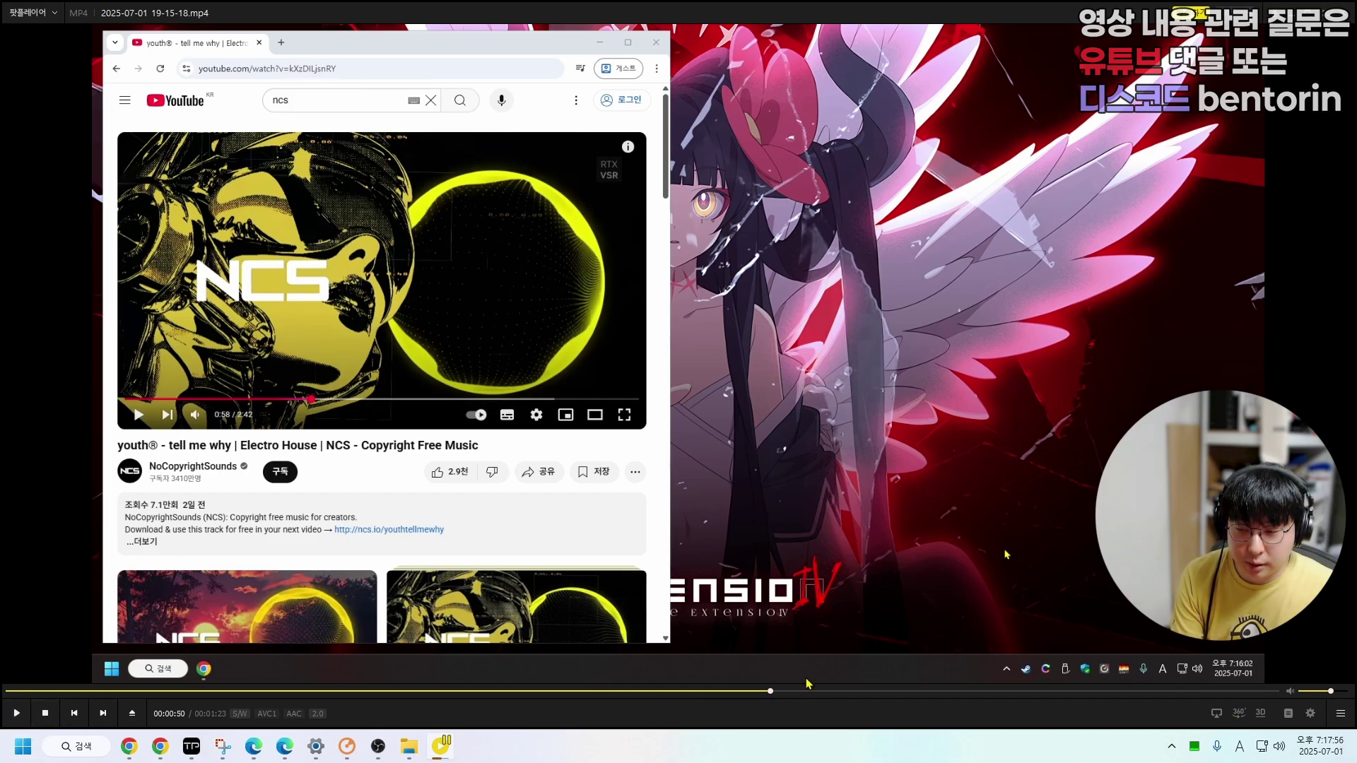
- Select the 게임컴 소리 audio stream and play the recording from 0:50 to check that track alone
left_click(1215, 713)
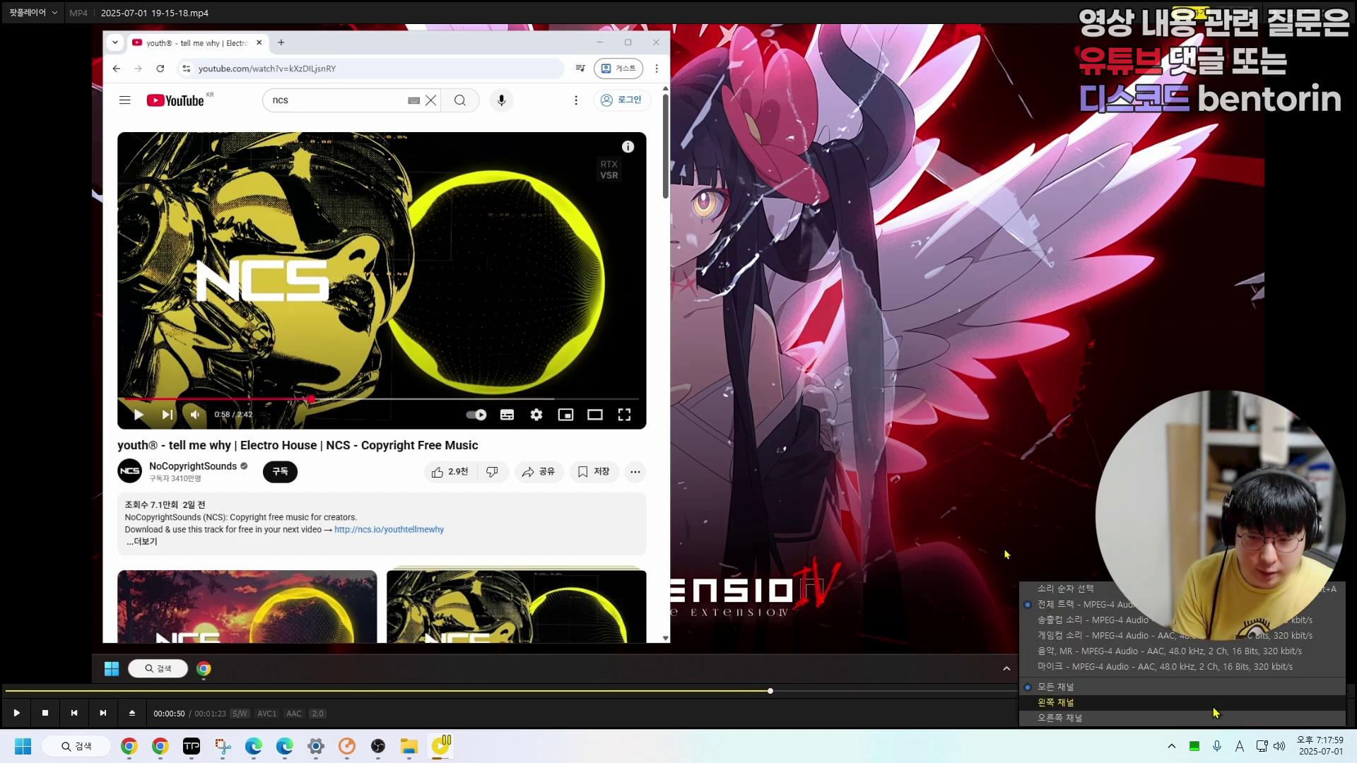
left_click(1060, 635)
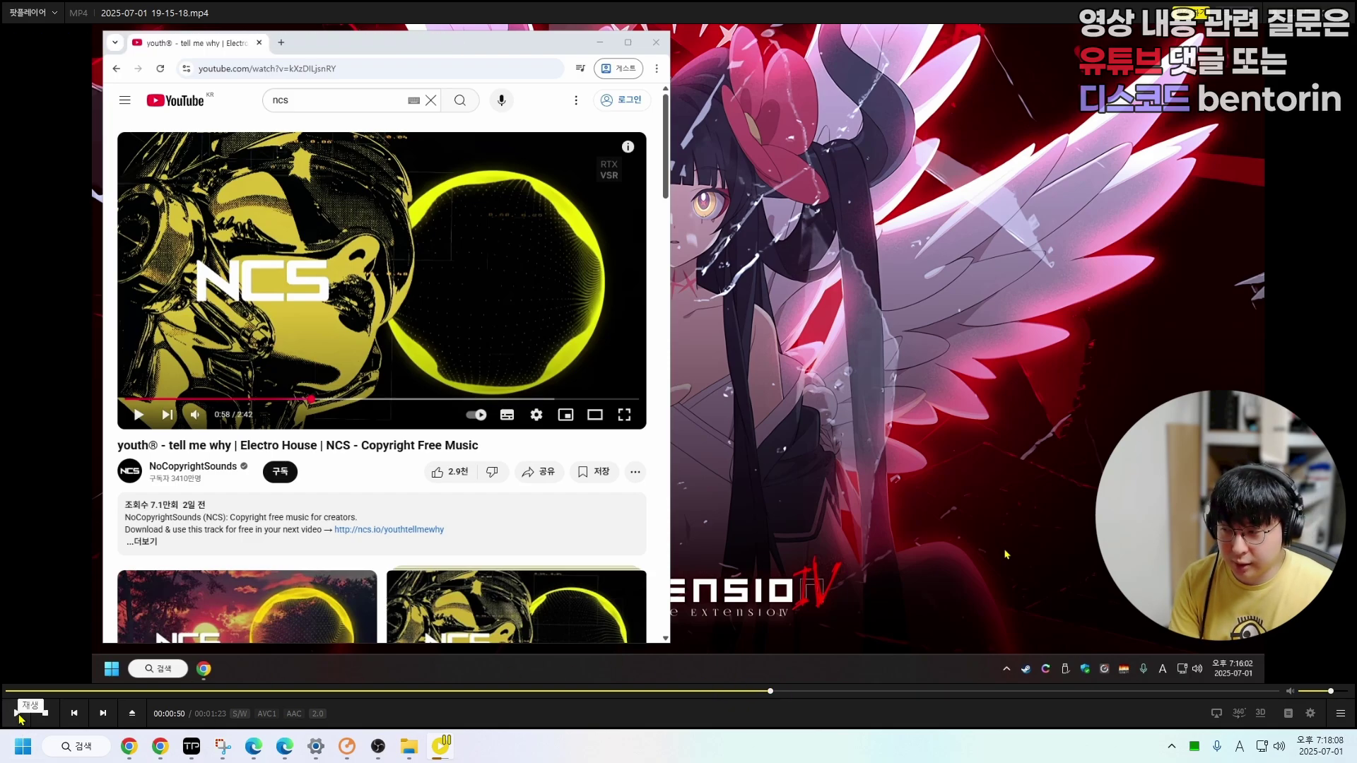
left_click(22, 719)
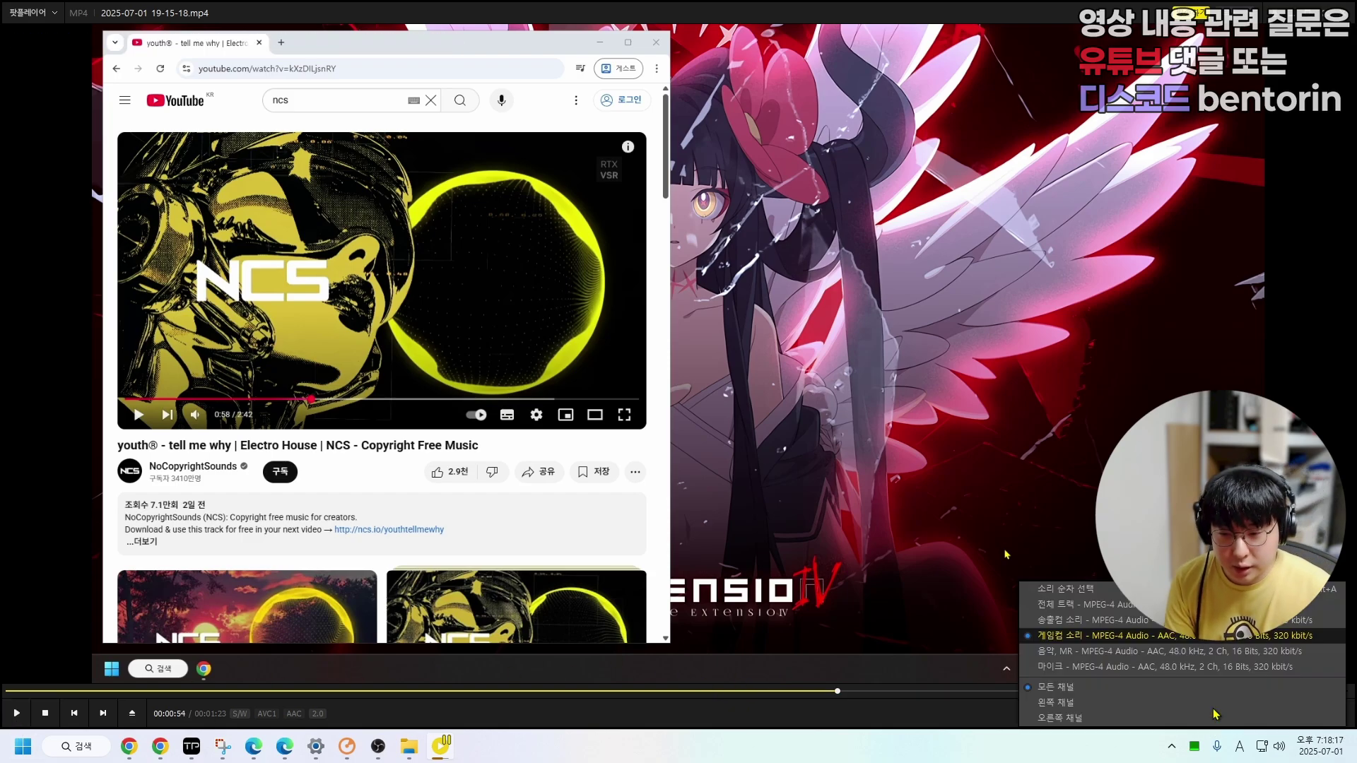
right_click(1019, 568)
key("Down")
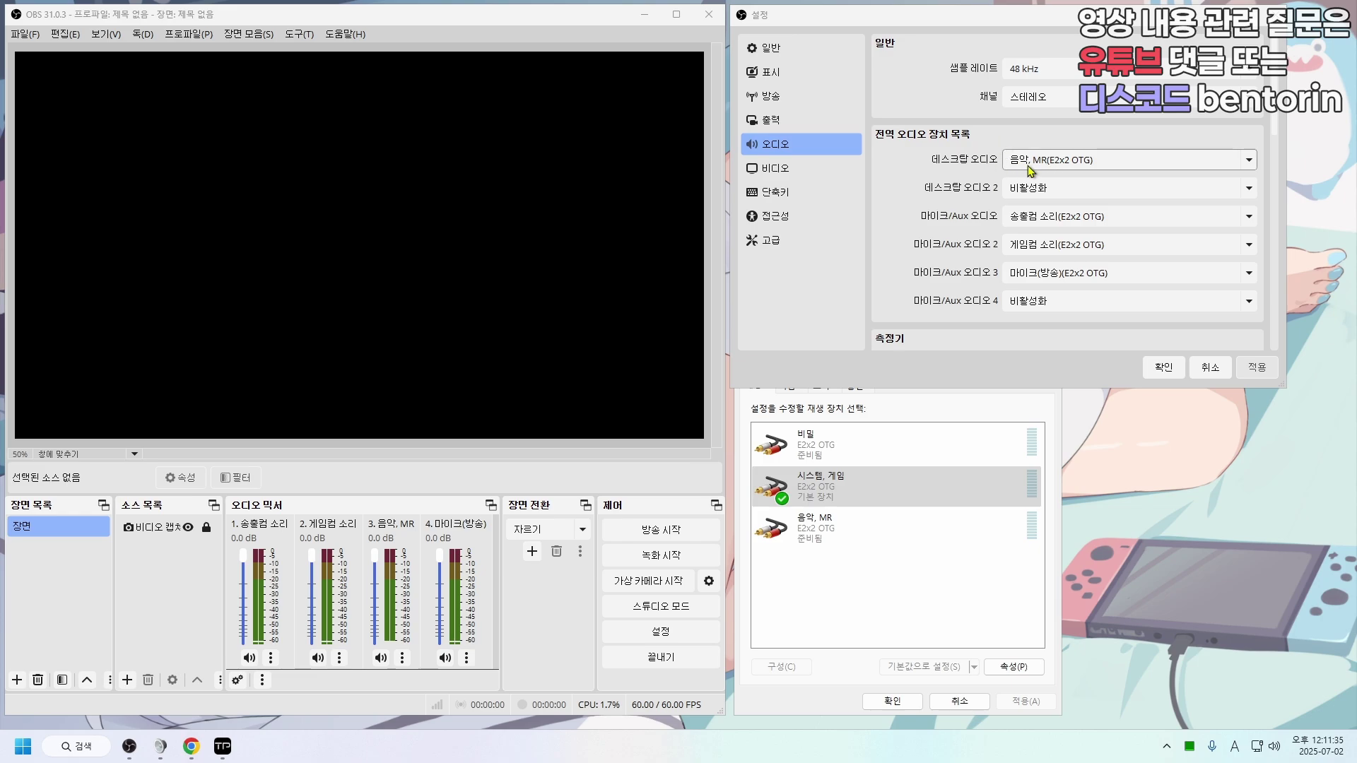
- Bring the Windows Sound playback device list forward and lower the system output volume in quick settings
left_click(939, 406)
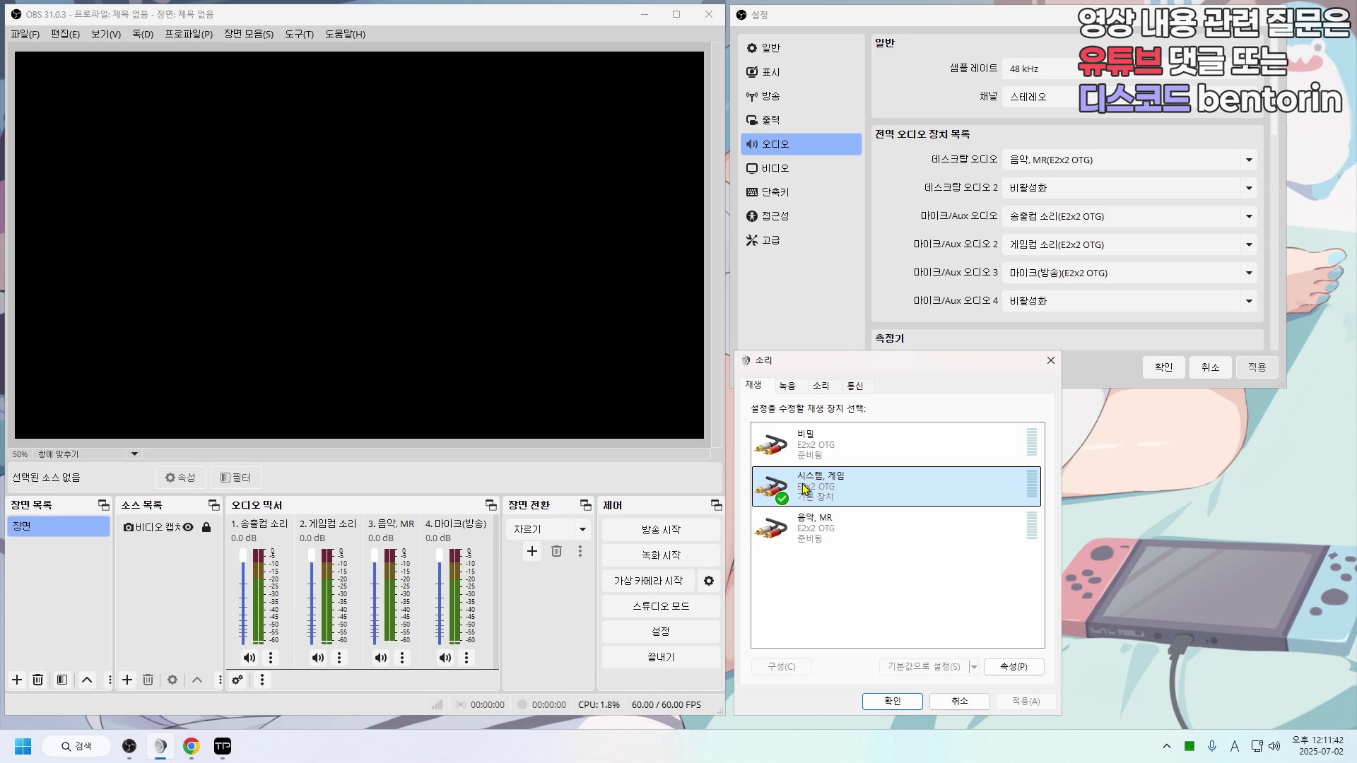
key("super+a")
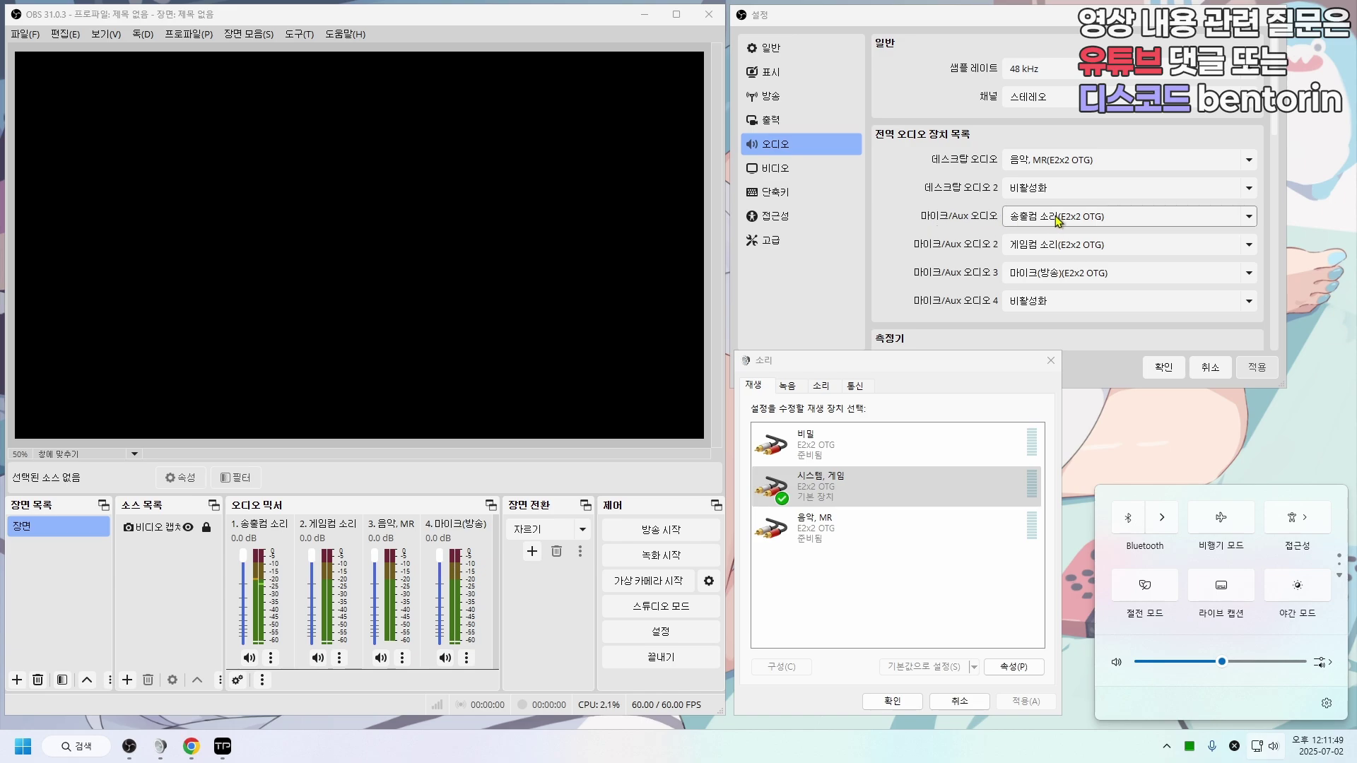
left_click(1208, 469)
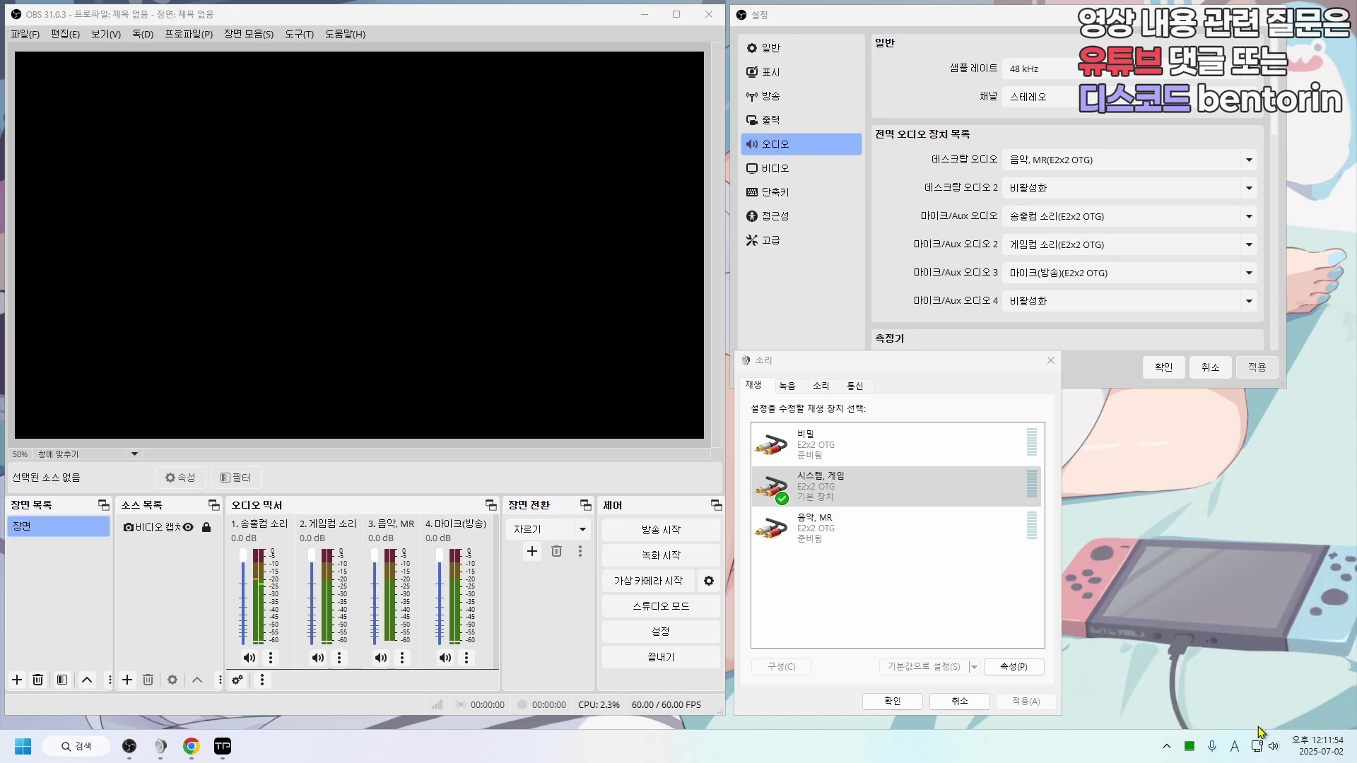
left_click(1265, 746)
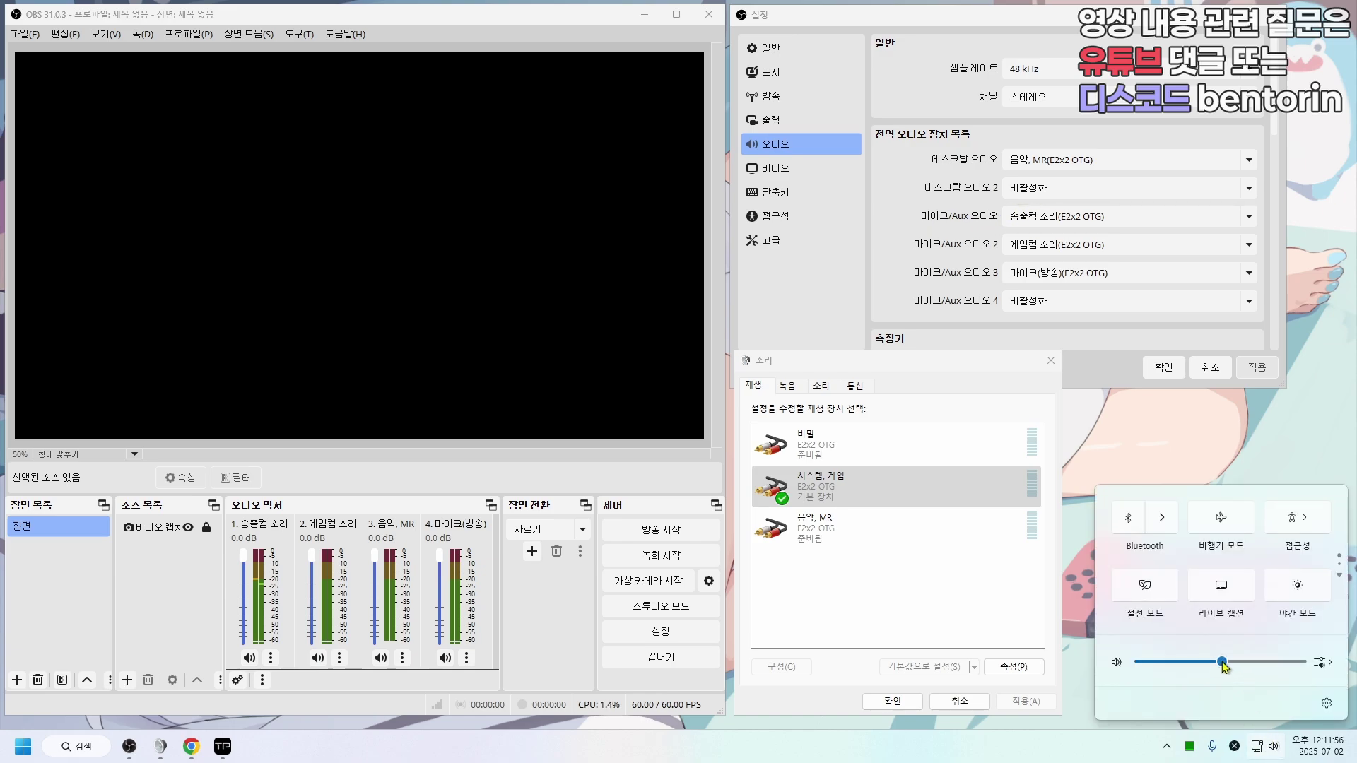
mouse_move(1223, 664)
left_click(1224, 666)
mouse_move(1223, 666)
left_click_drag(1221, 662, 1156, 663)
- Set the volume of the 시스템, 게임(E2x2 OTG) output to 10 in the Windows volume mixer and close Settings
right_click(1277, 745)
left_click(1275, 685)
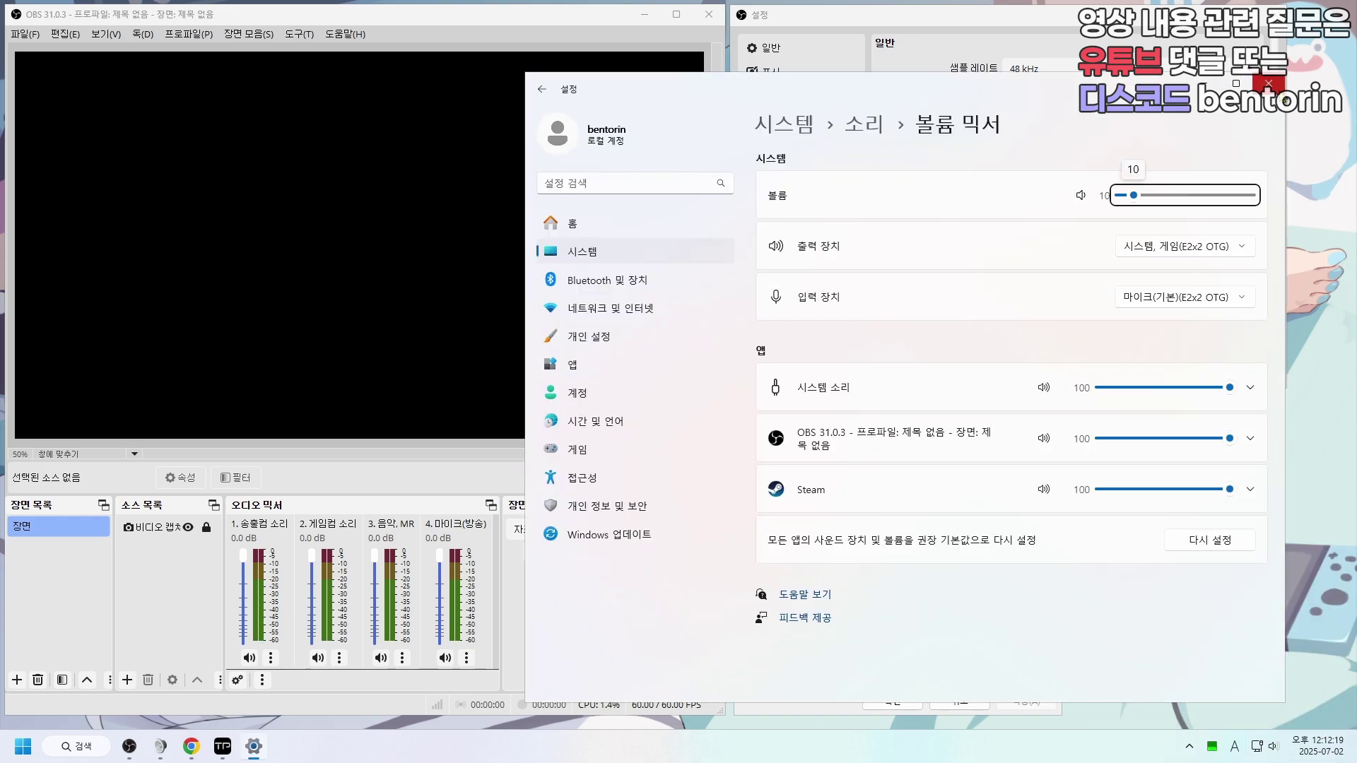
left_click(1271, 83)
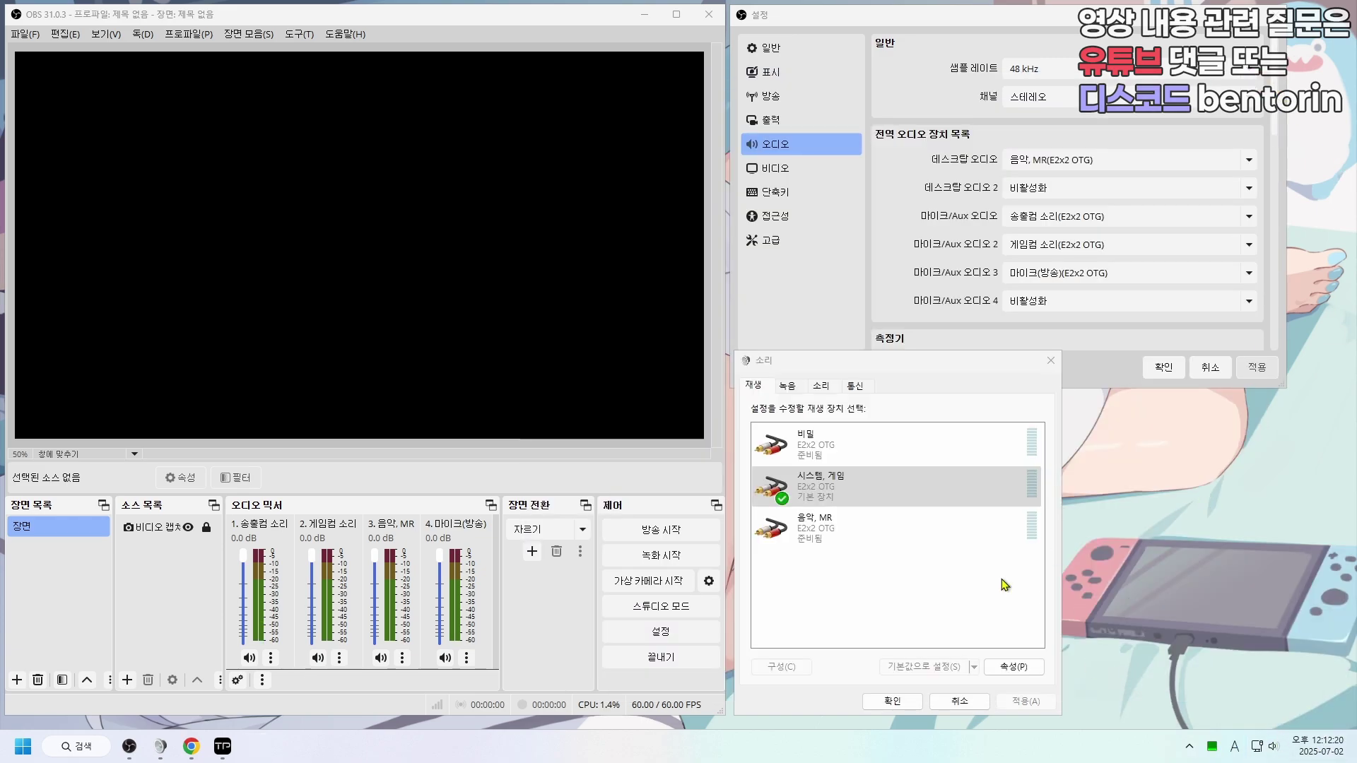
- Select the 시스템, 게임 playback device and raise the Windows output volume back to the middle of its range
left_click(996, 530)
left_click(997, 487)
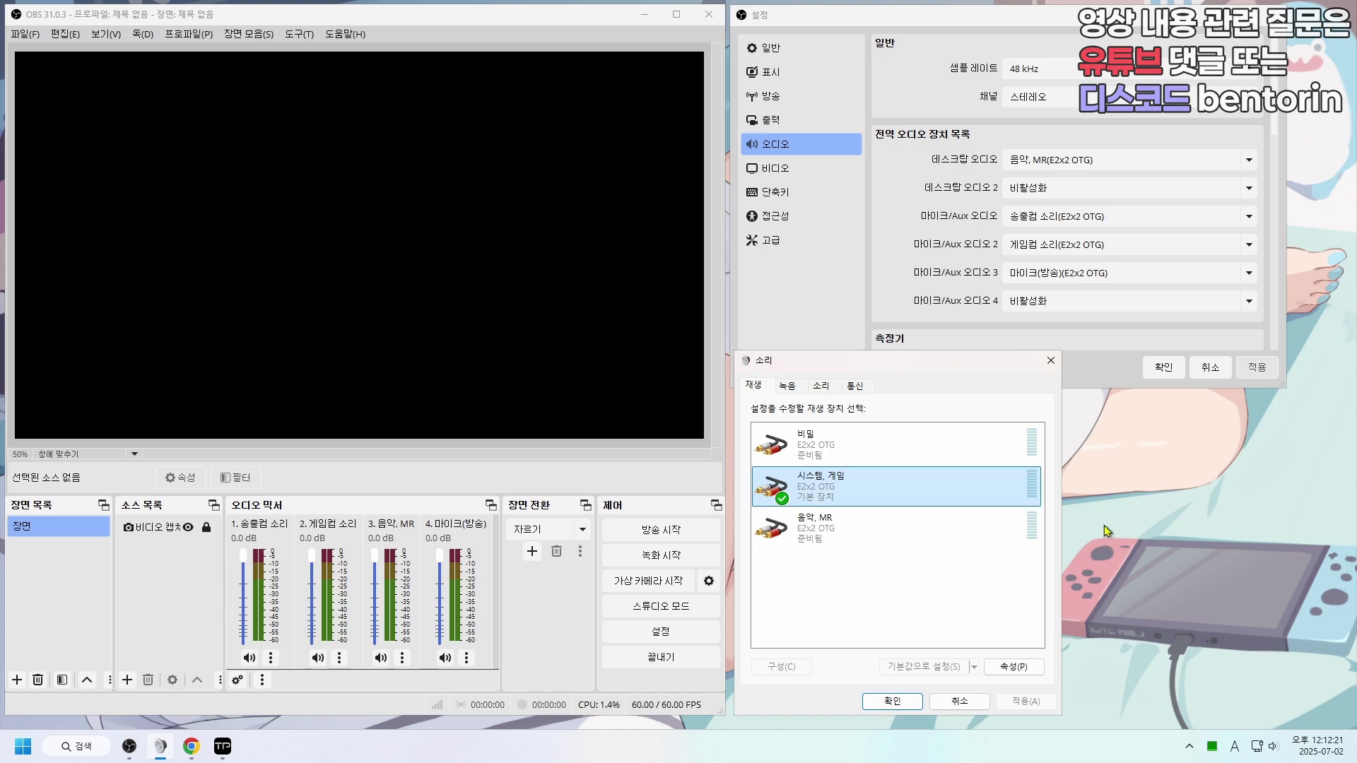
left_click(1272, 746)
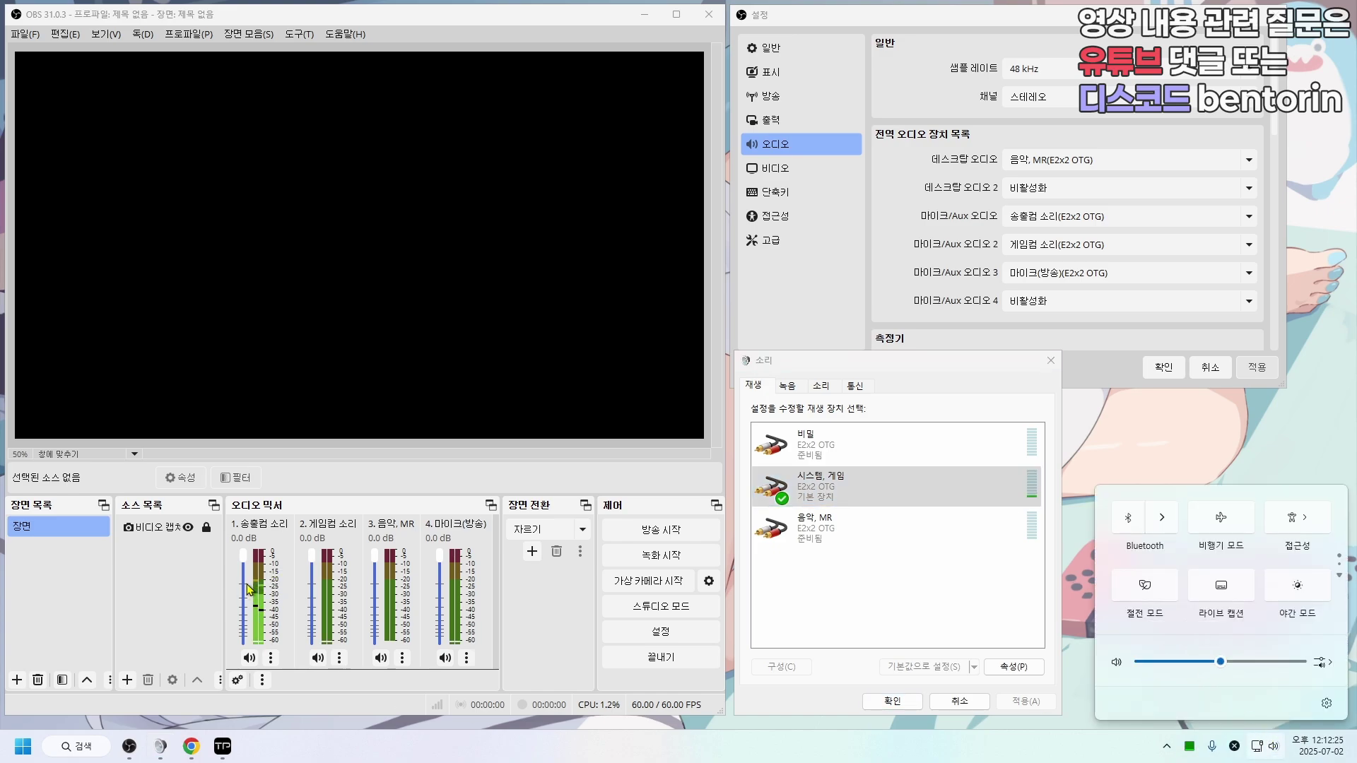